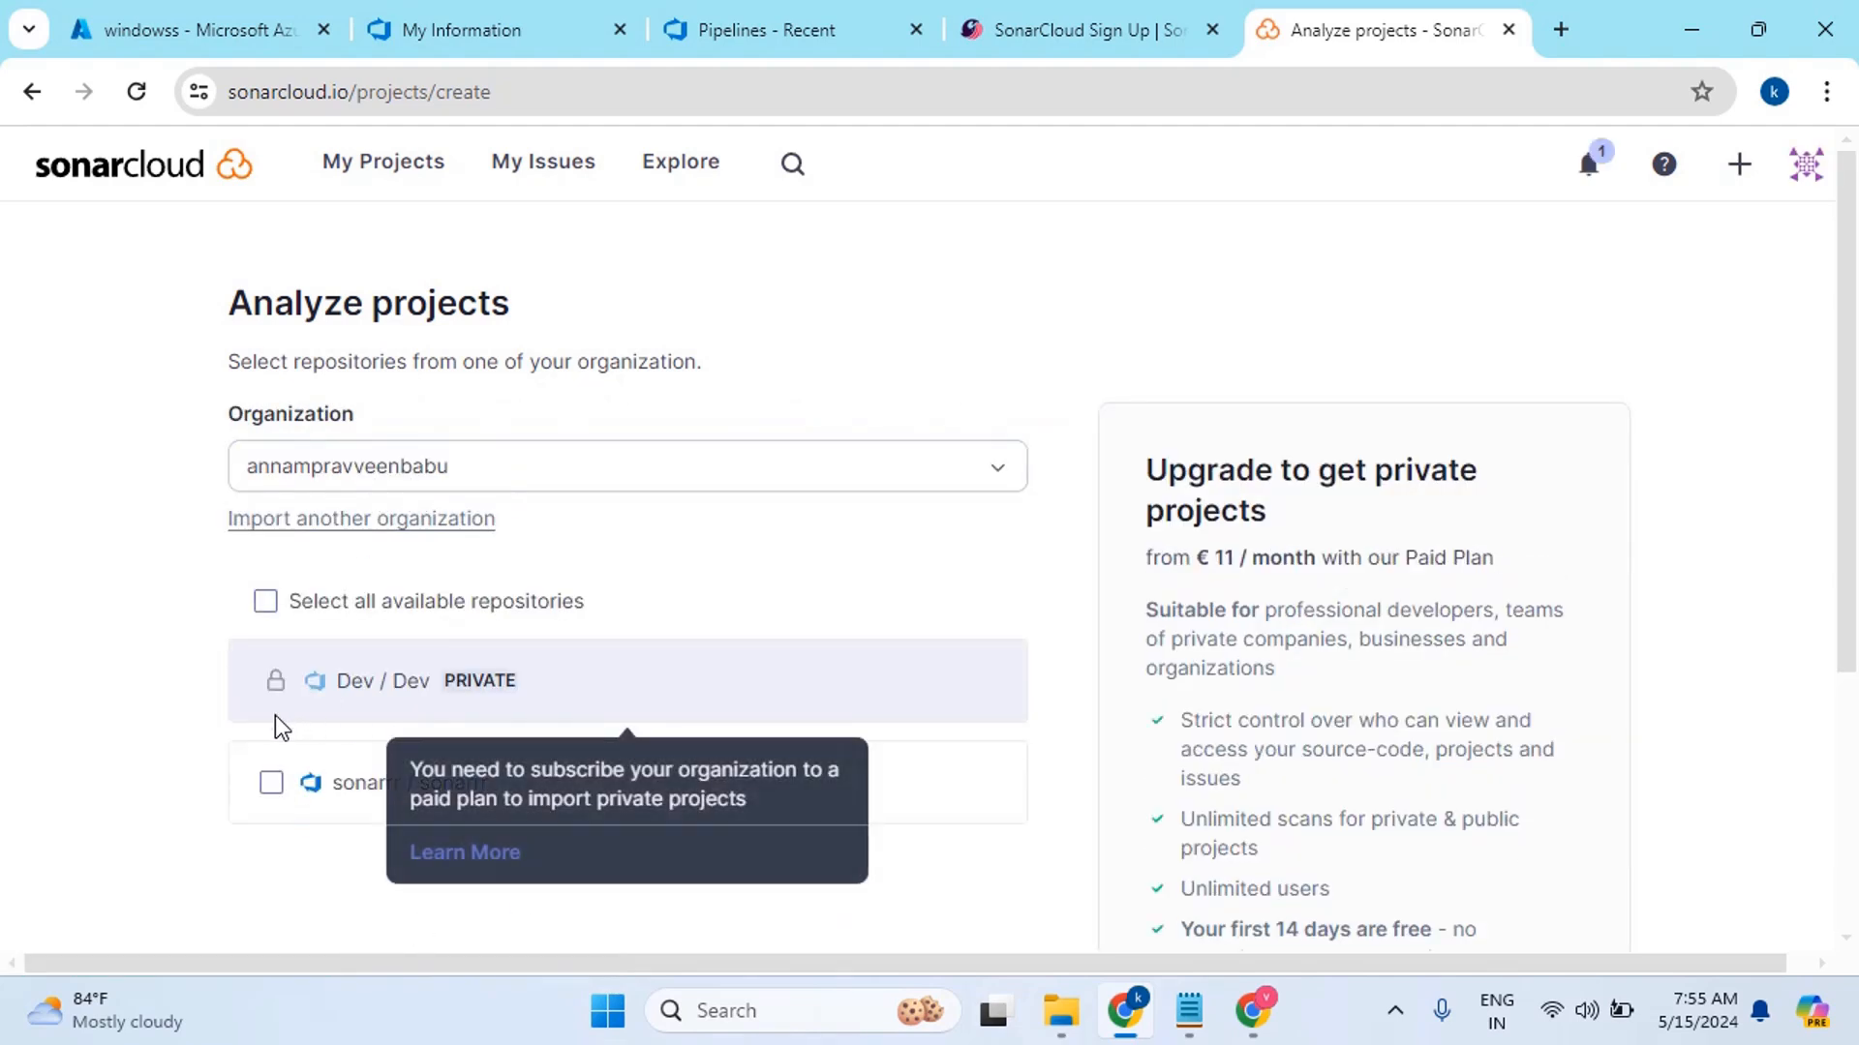
Create a SonarCloud project from the sonarrr / sonarrr repository with new code based on Previous version, and dismiss the Core Concepts tip
click(273, 792)
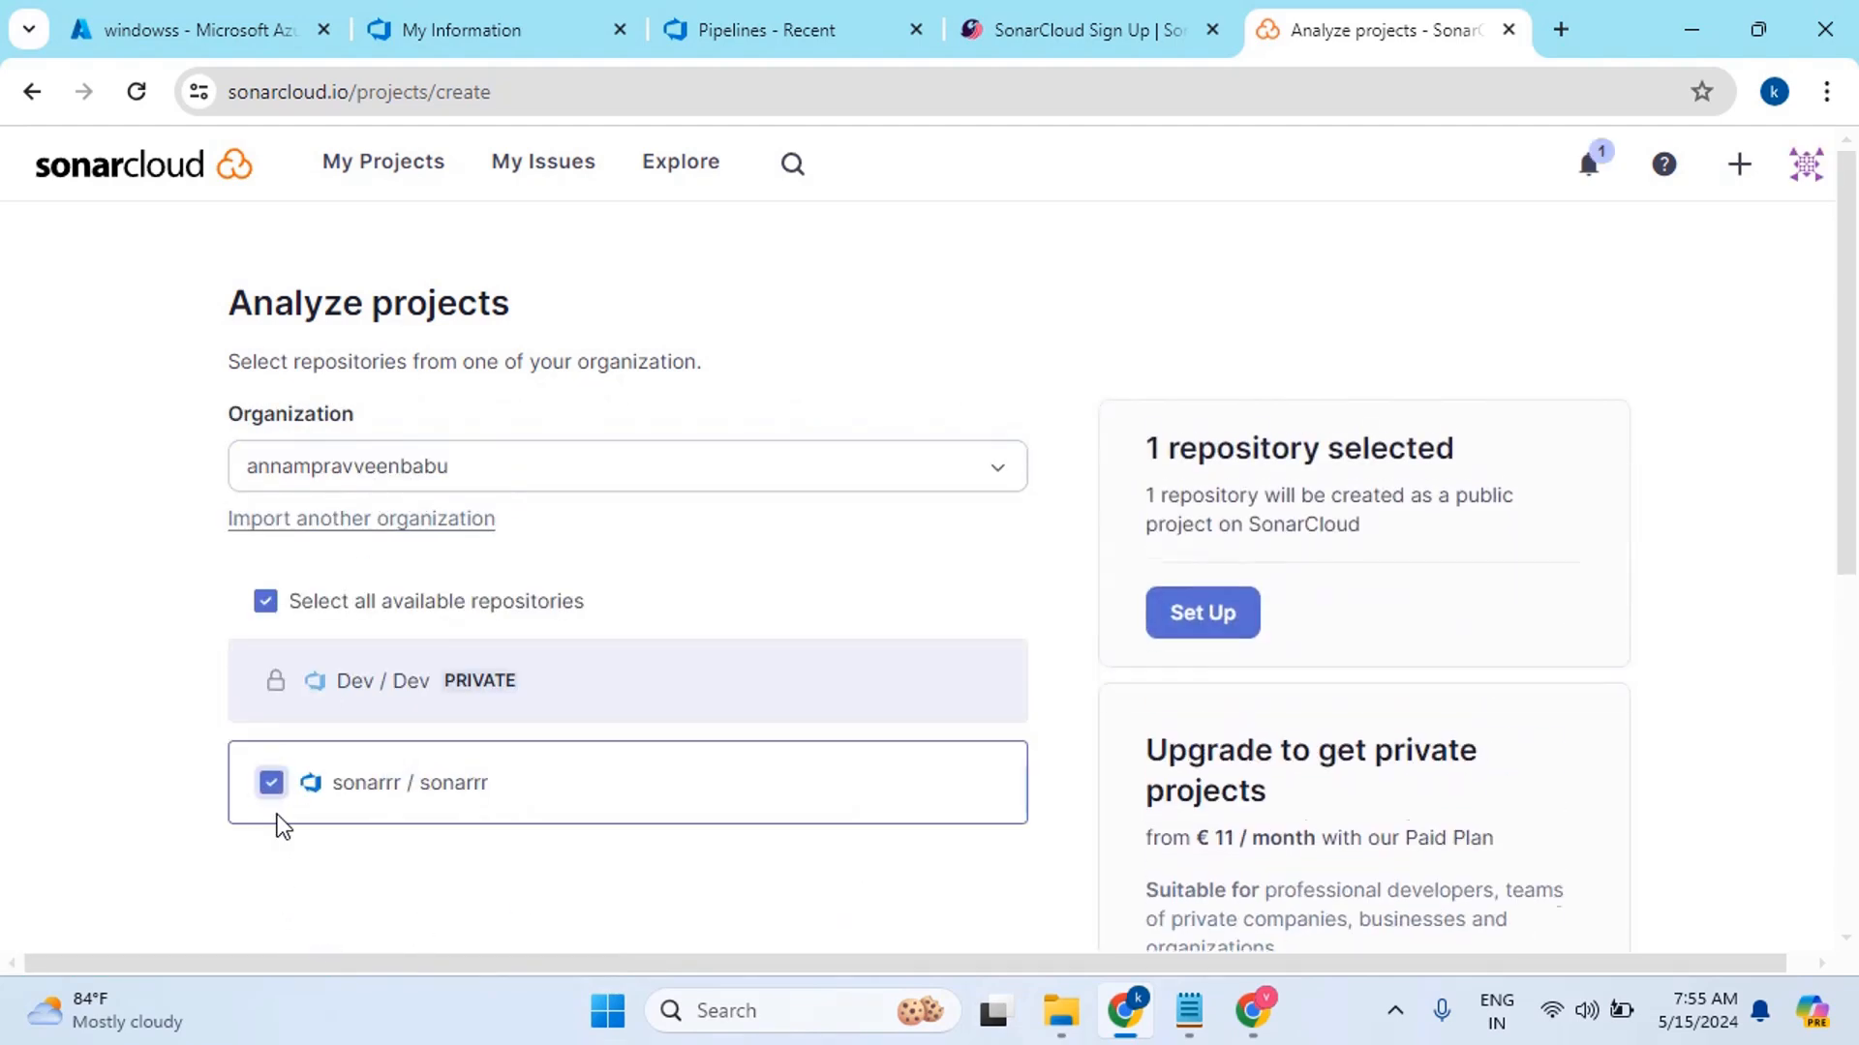
click(1213, 647)
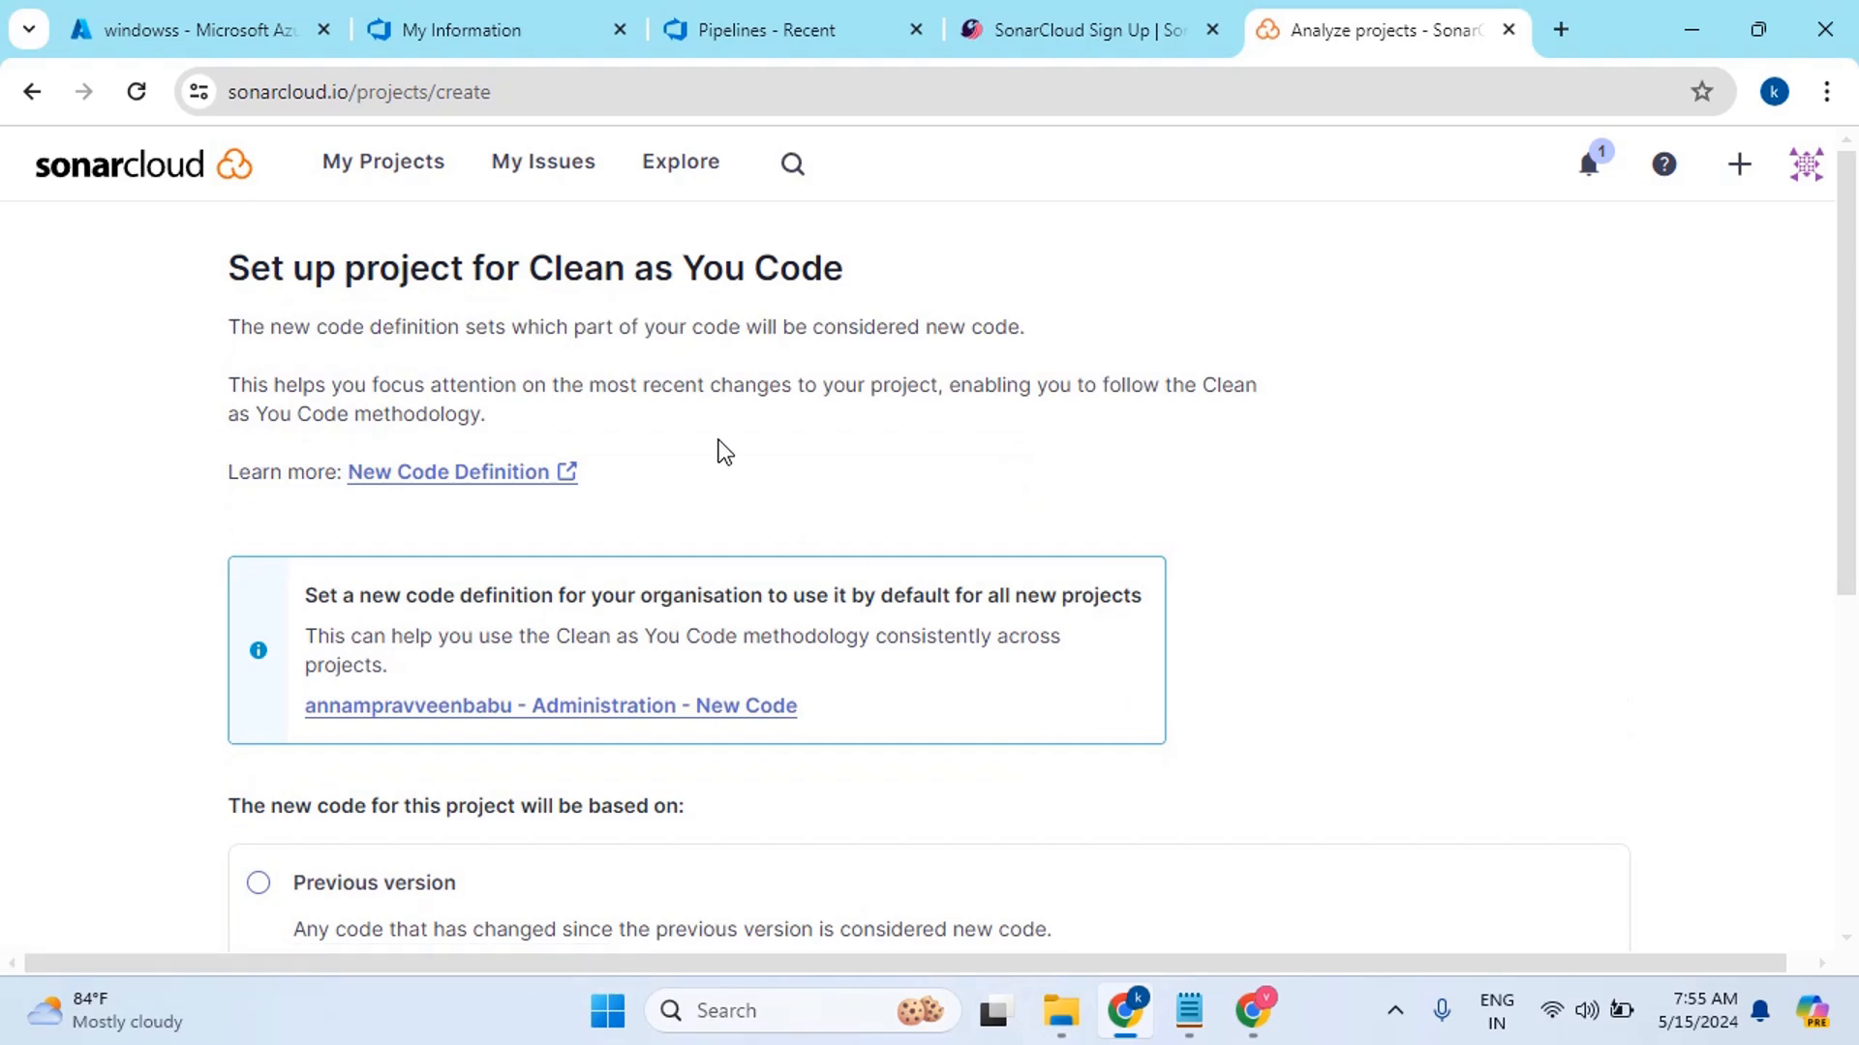
scroll(652, 464, down, 2)
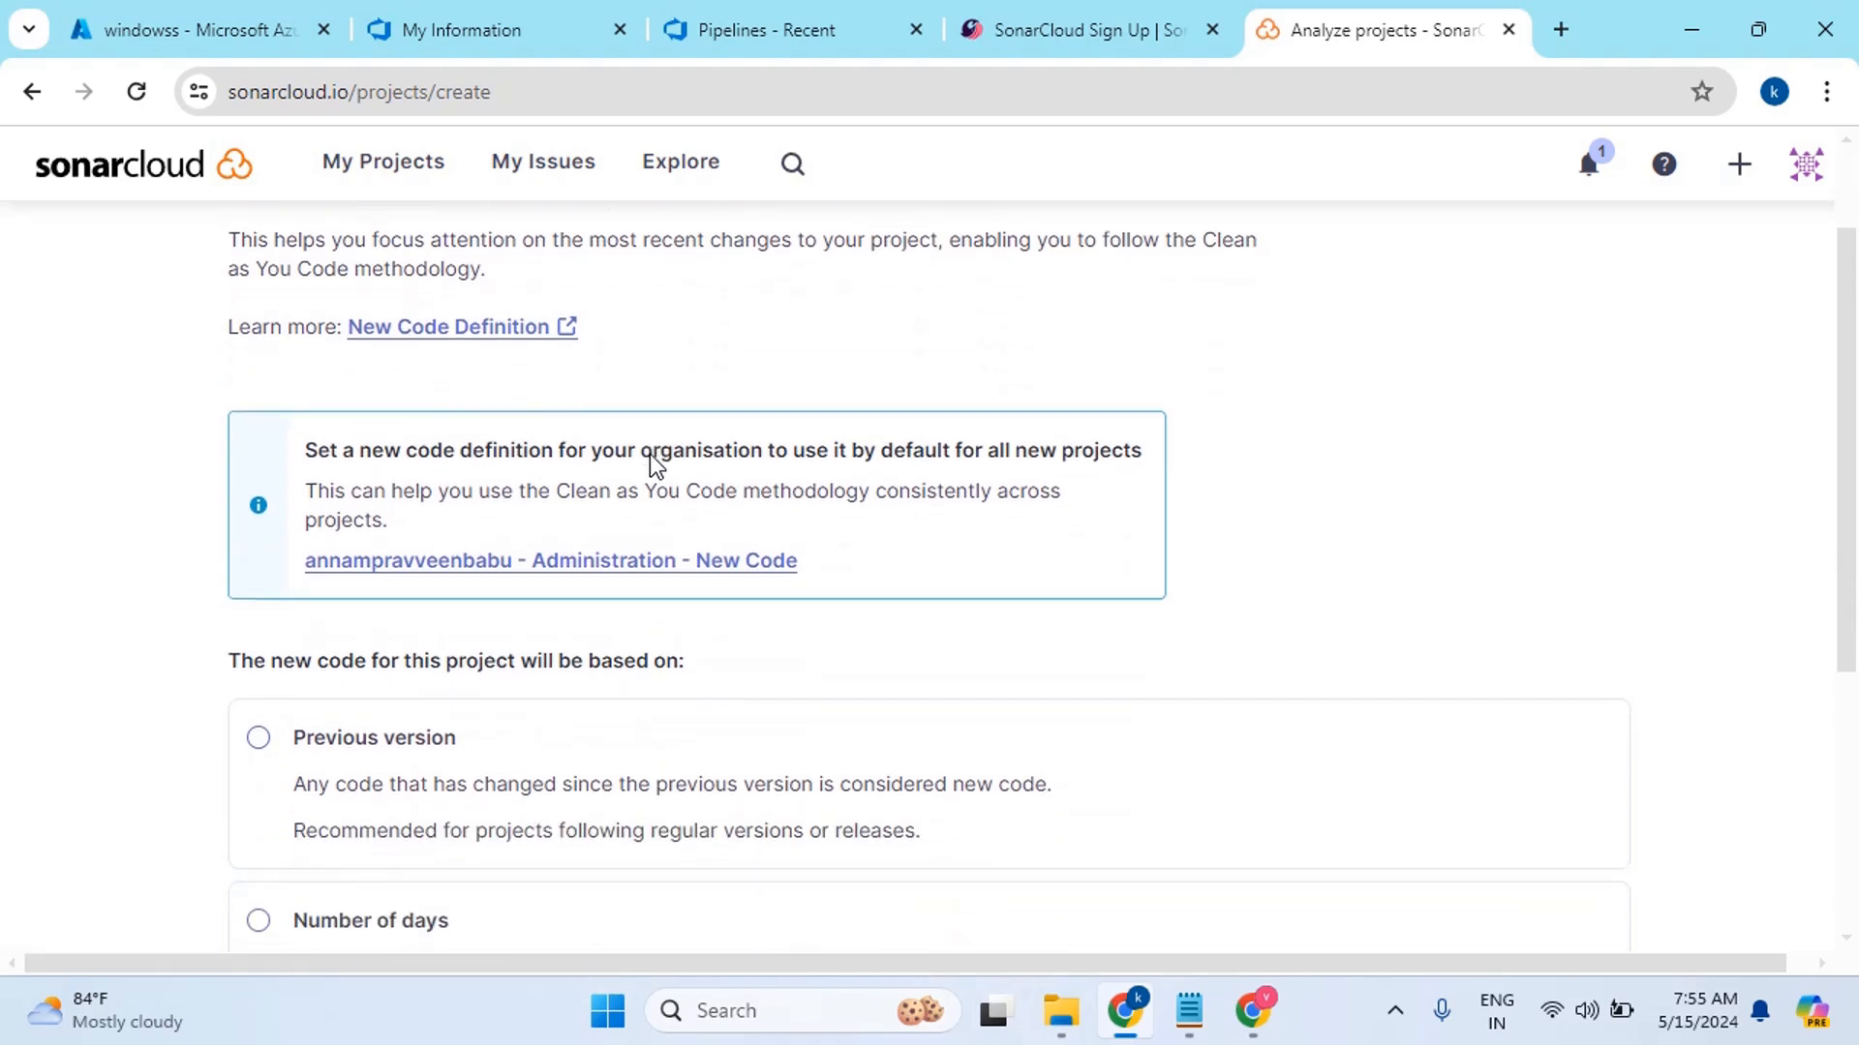
click(261, 739)
scroll(851, 564, down, 3)
scroll(836, 573, down, 2)
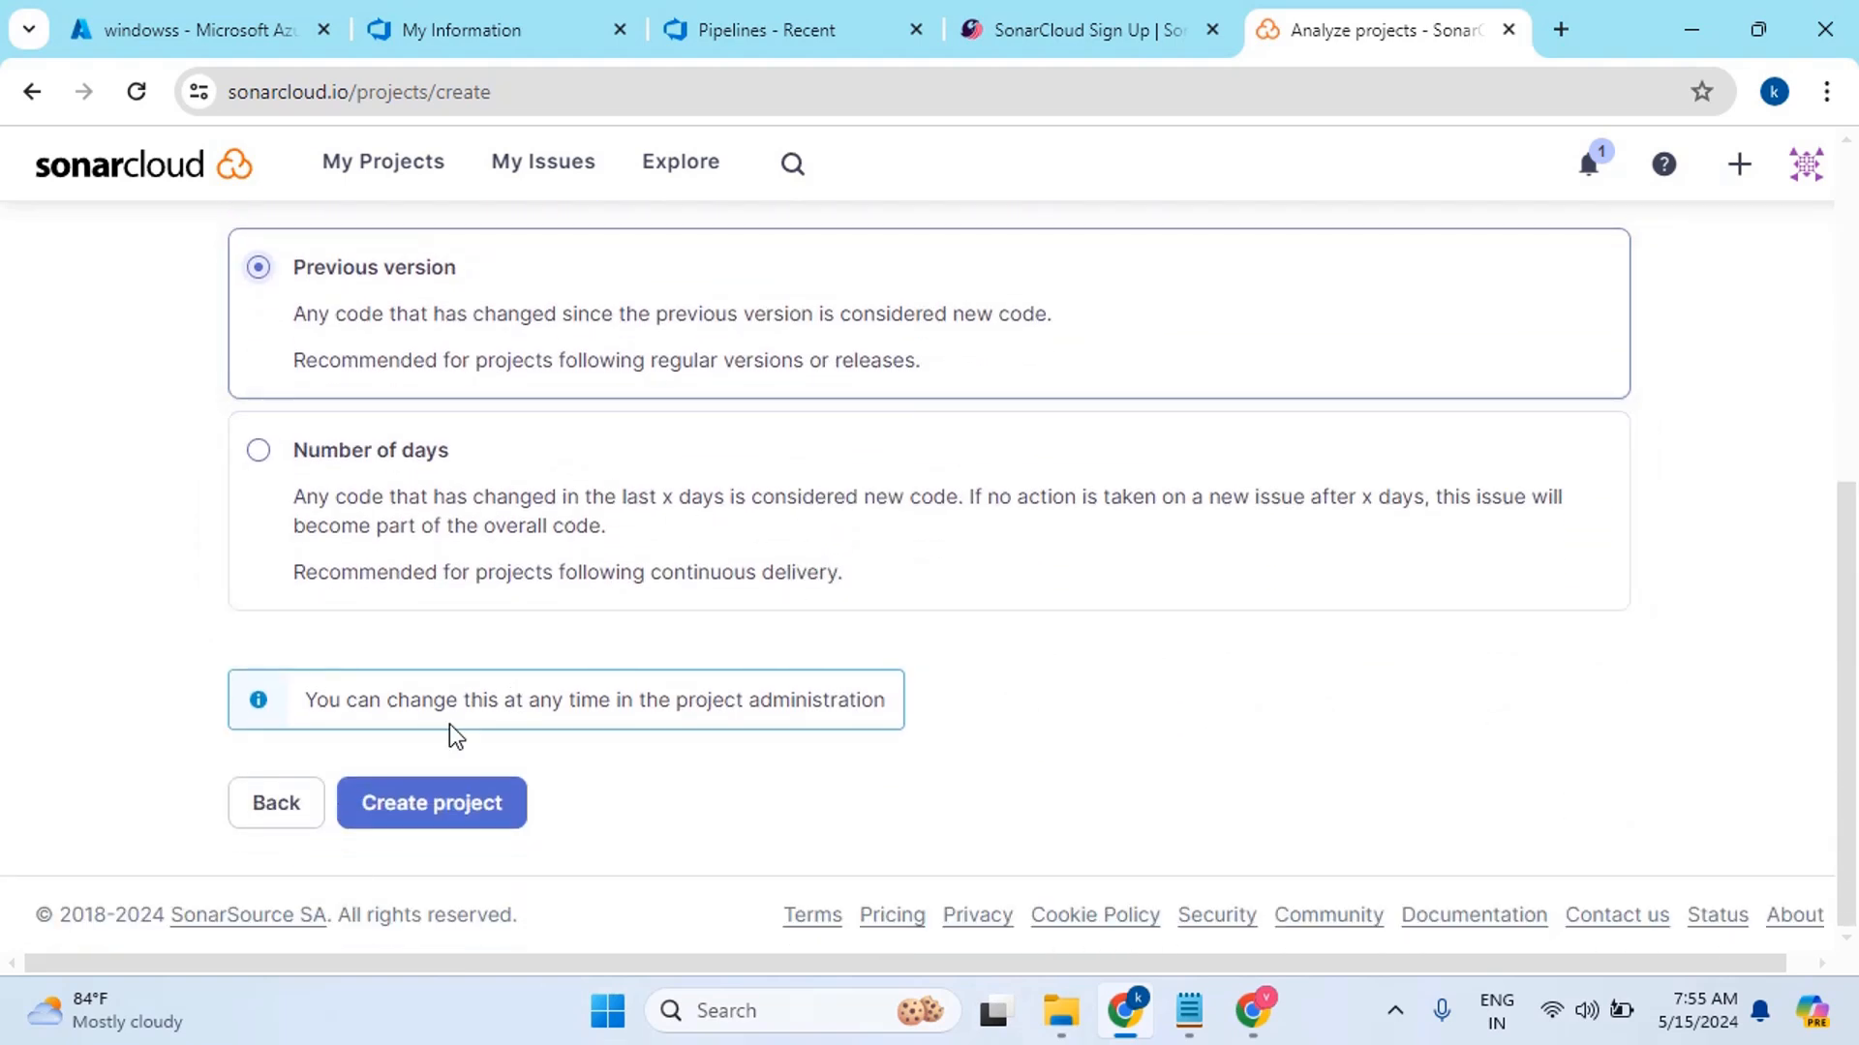
click(420, 817)
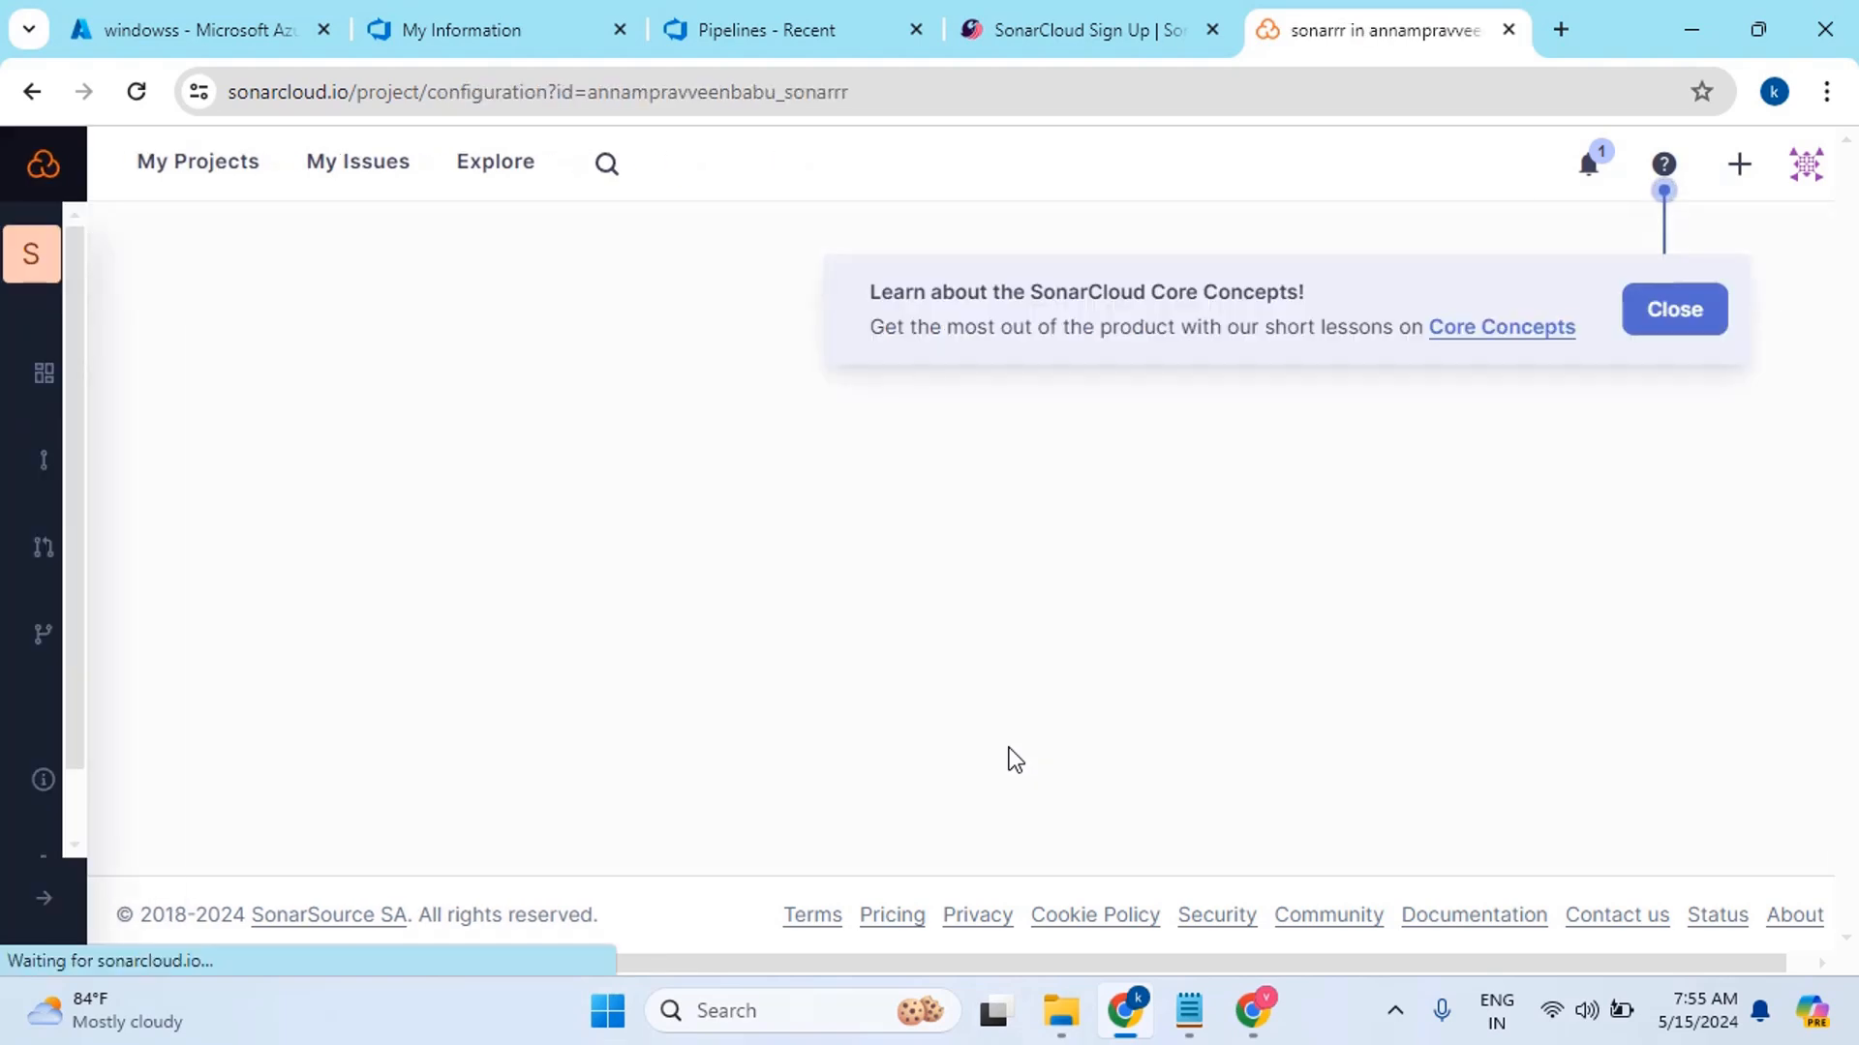
click(1694, 324)
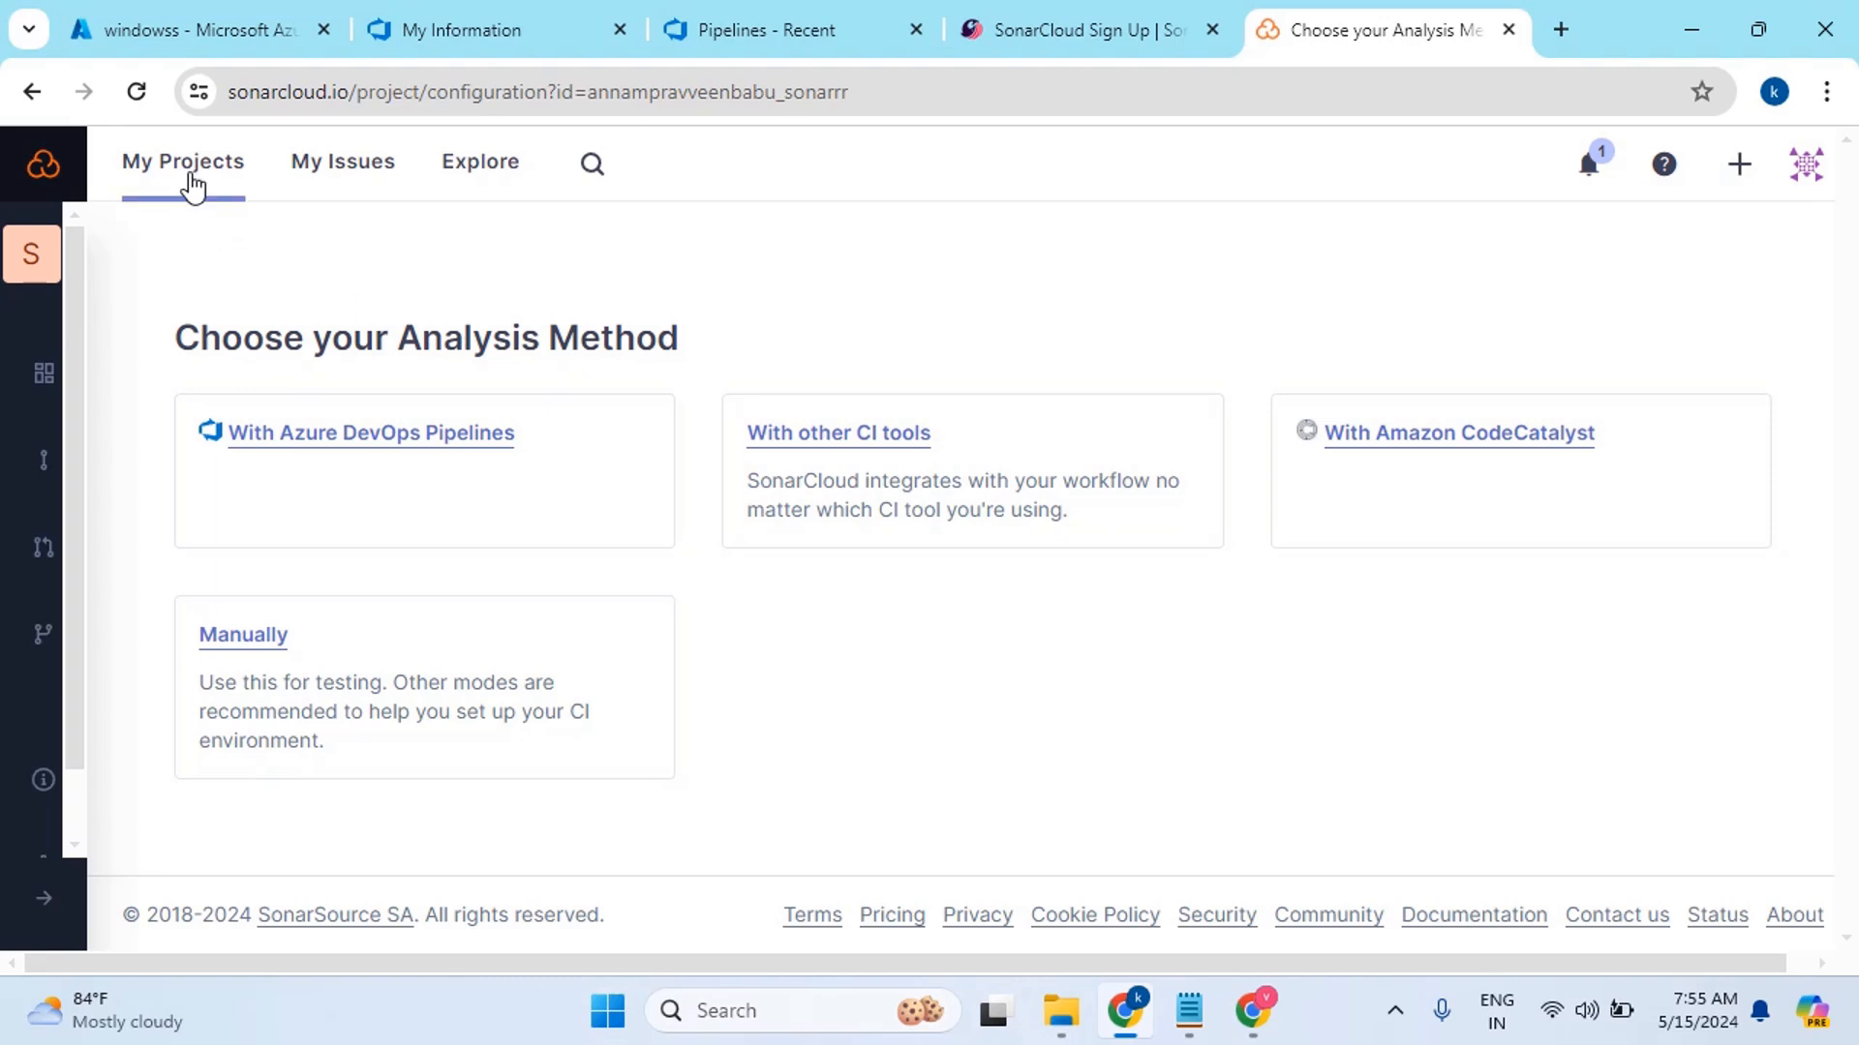
Check the sonarrr project's analysis status in the project list and open its organization
click(184, 165)
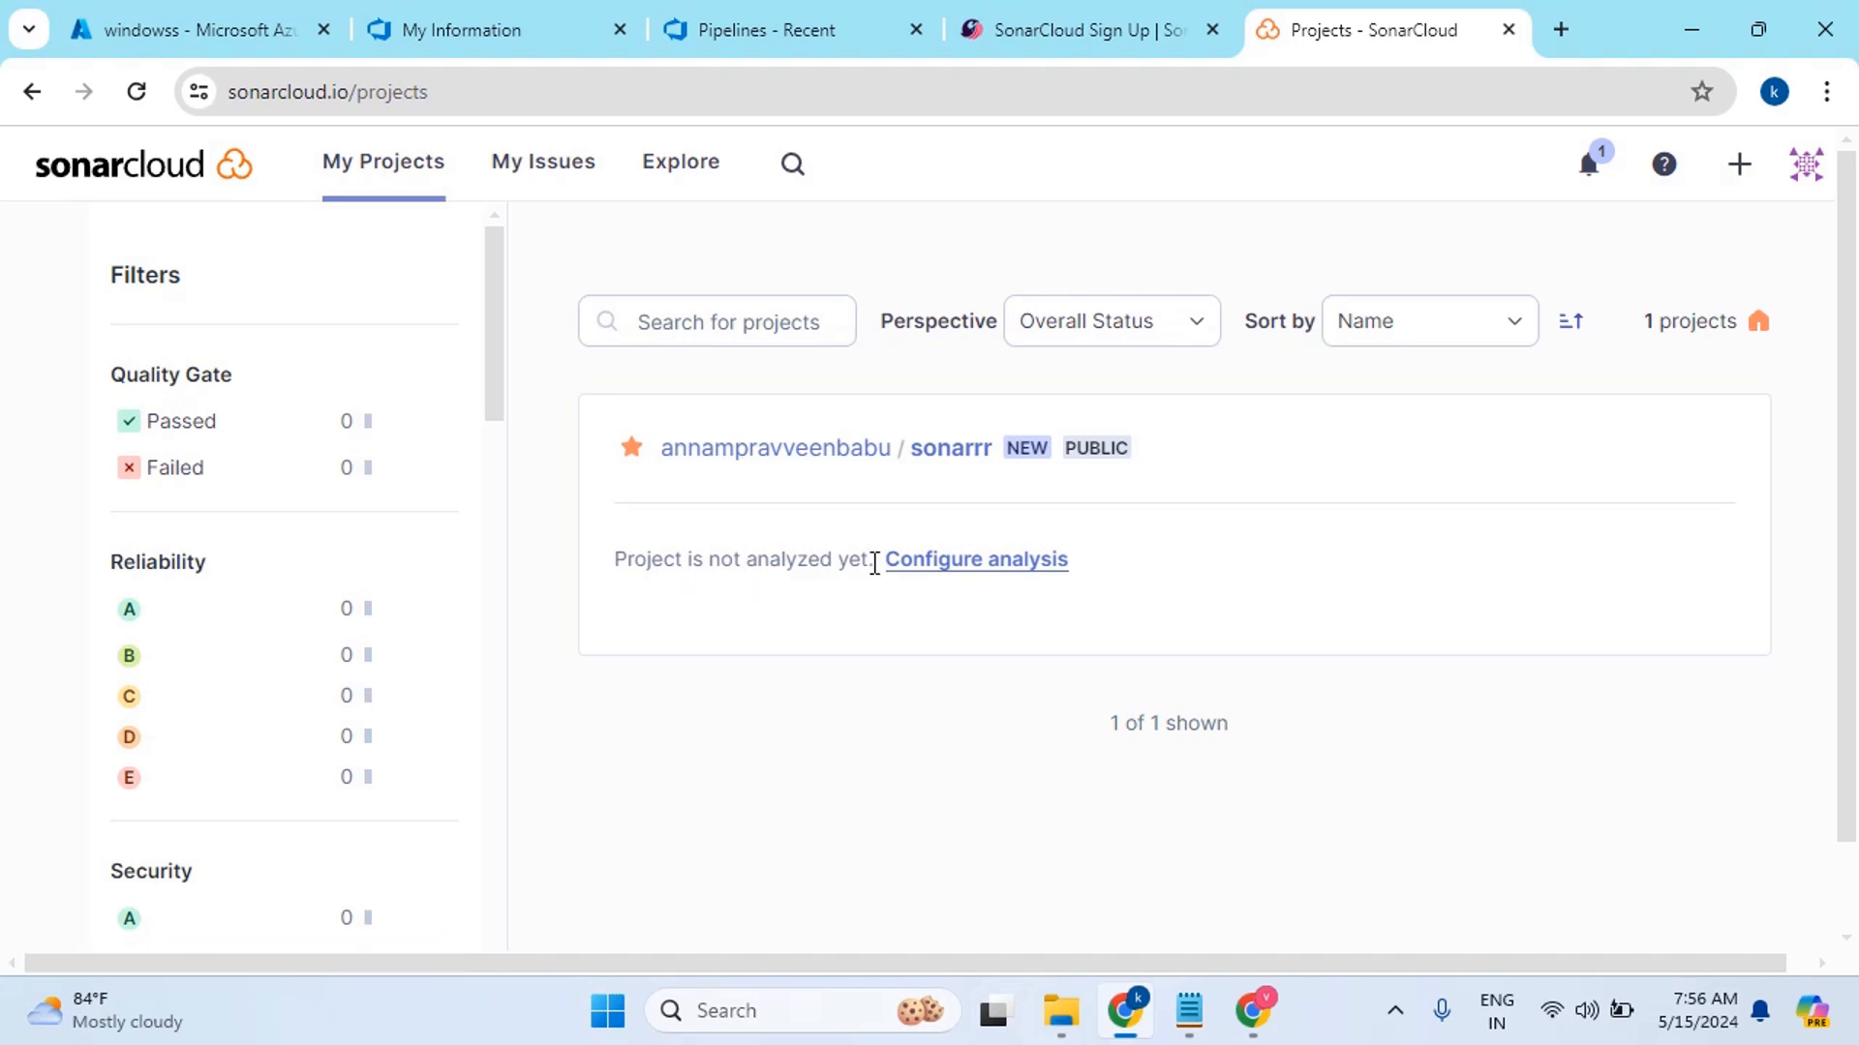
drag(874, 563, 614, 554)
click(688, 708)
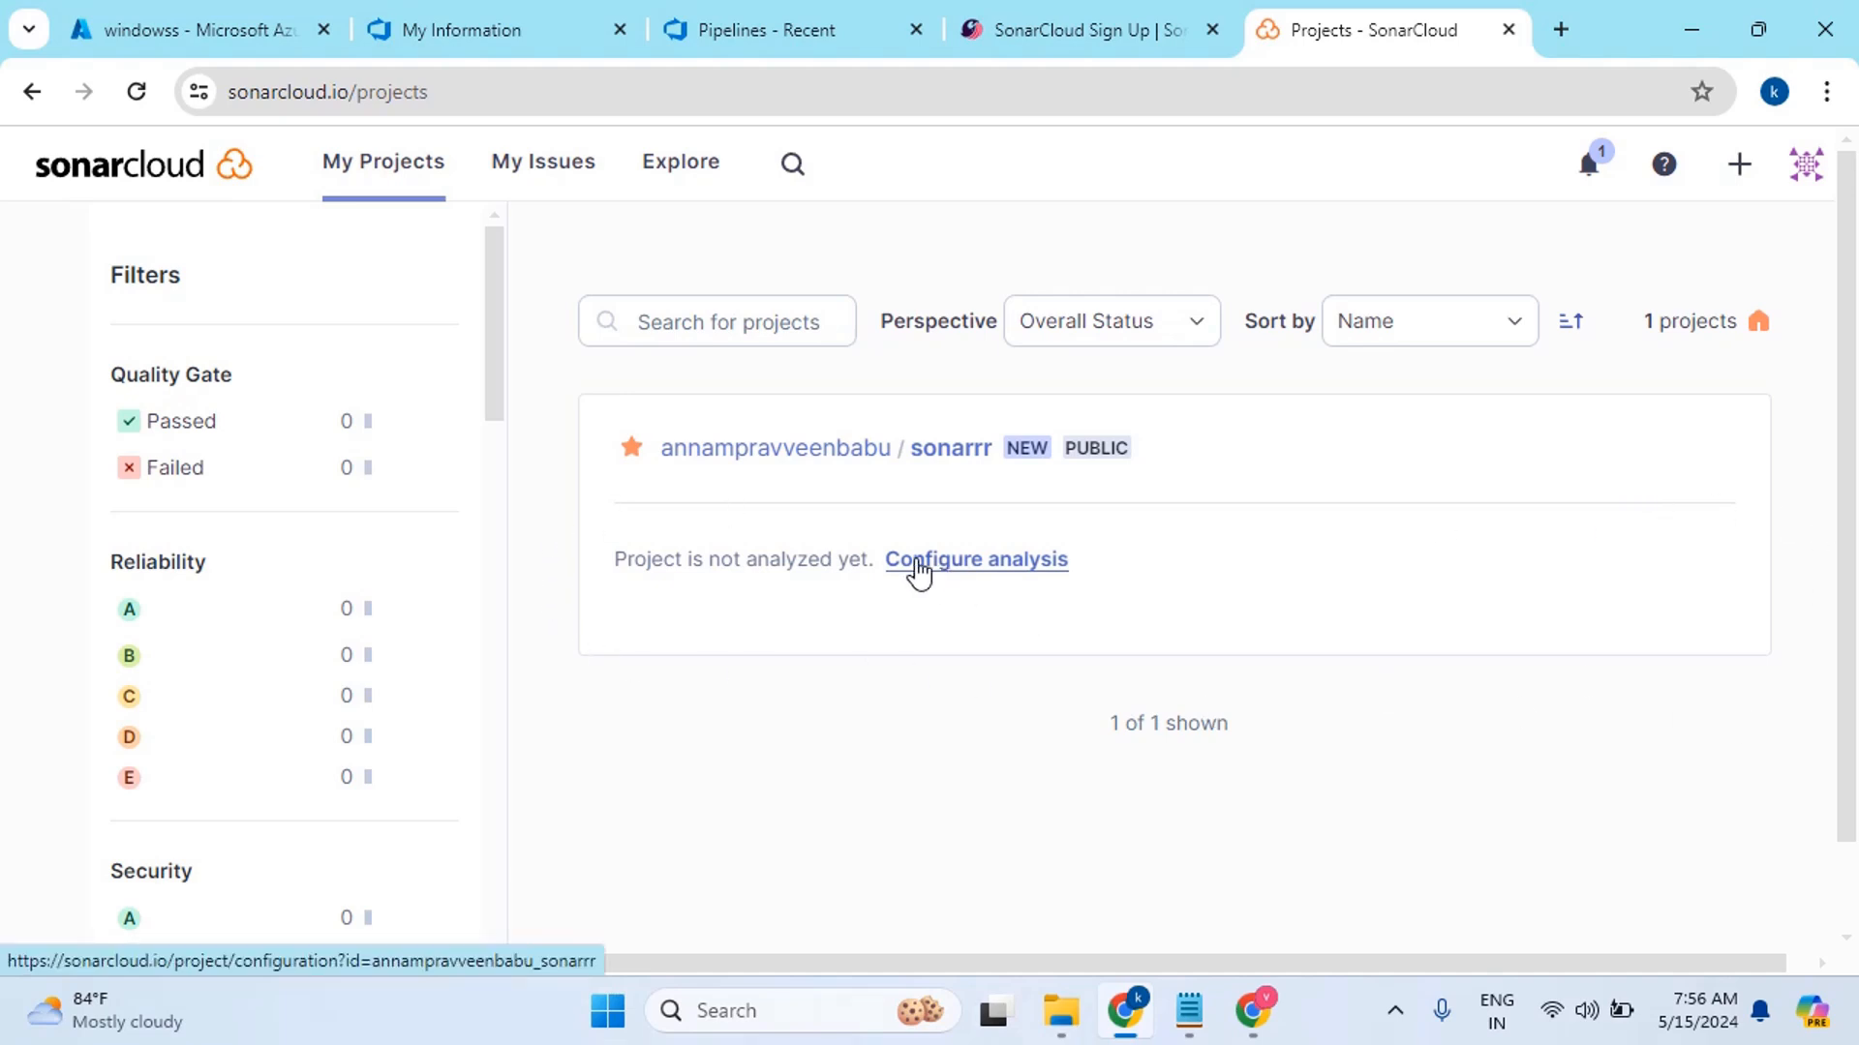
click(769, 453)
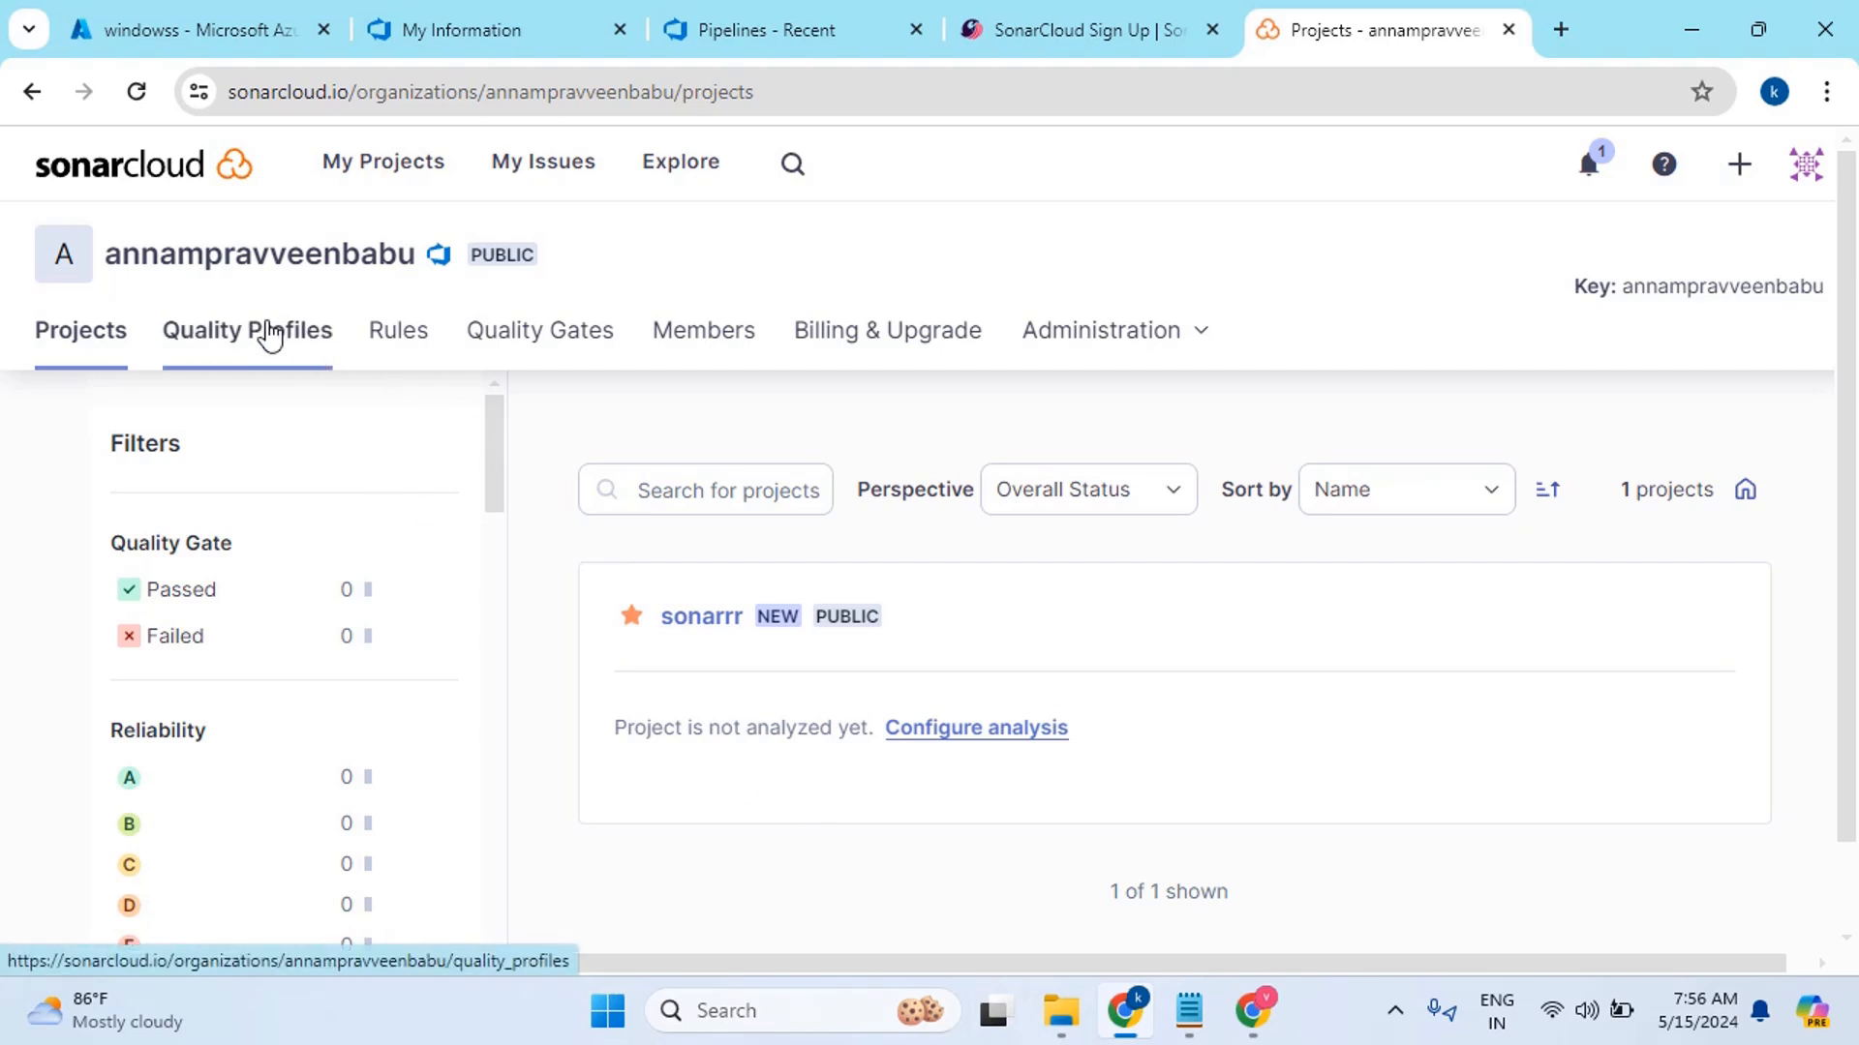
Look through the organization's quality profiles for the available languages
click(270, 334)
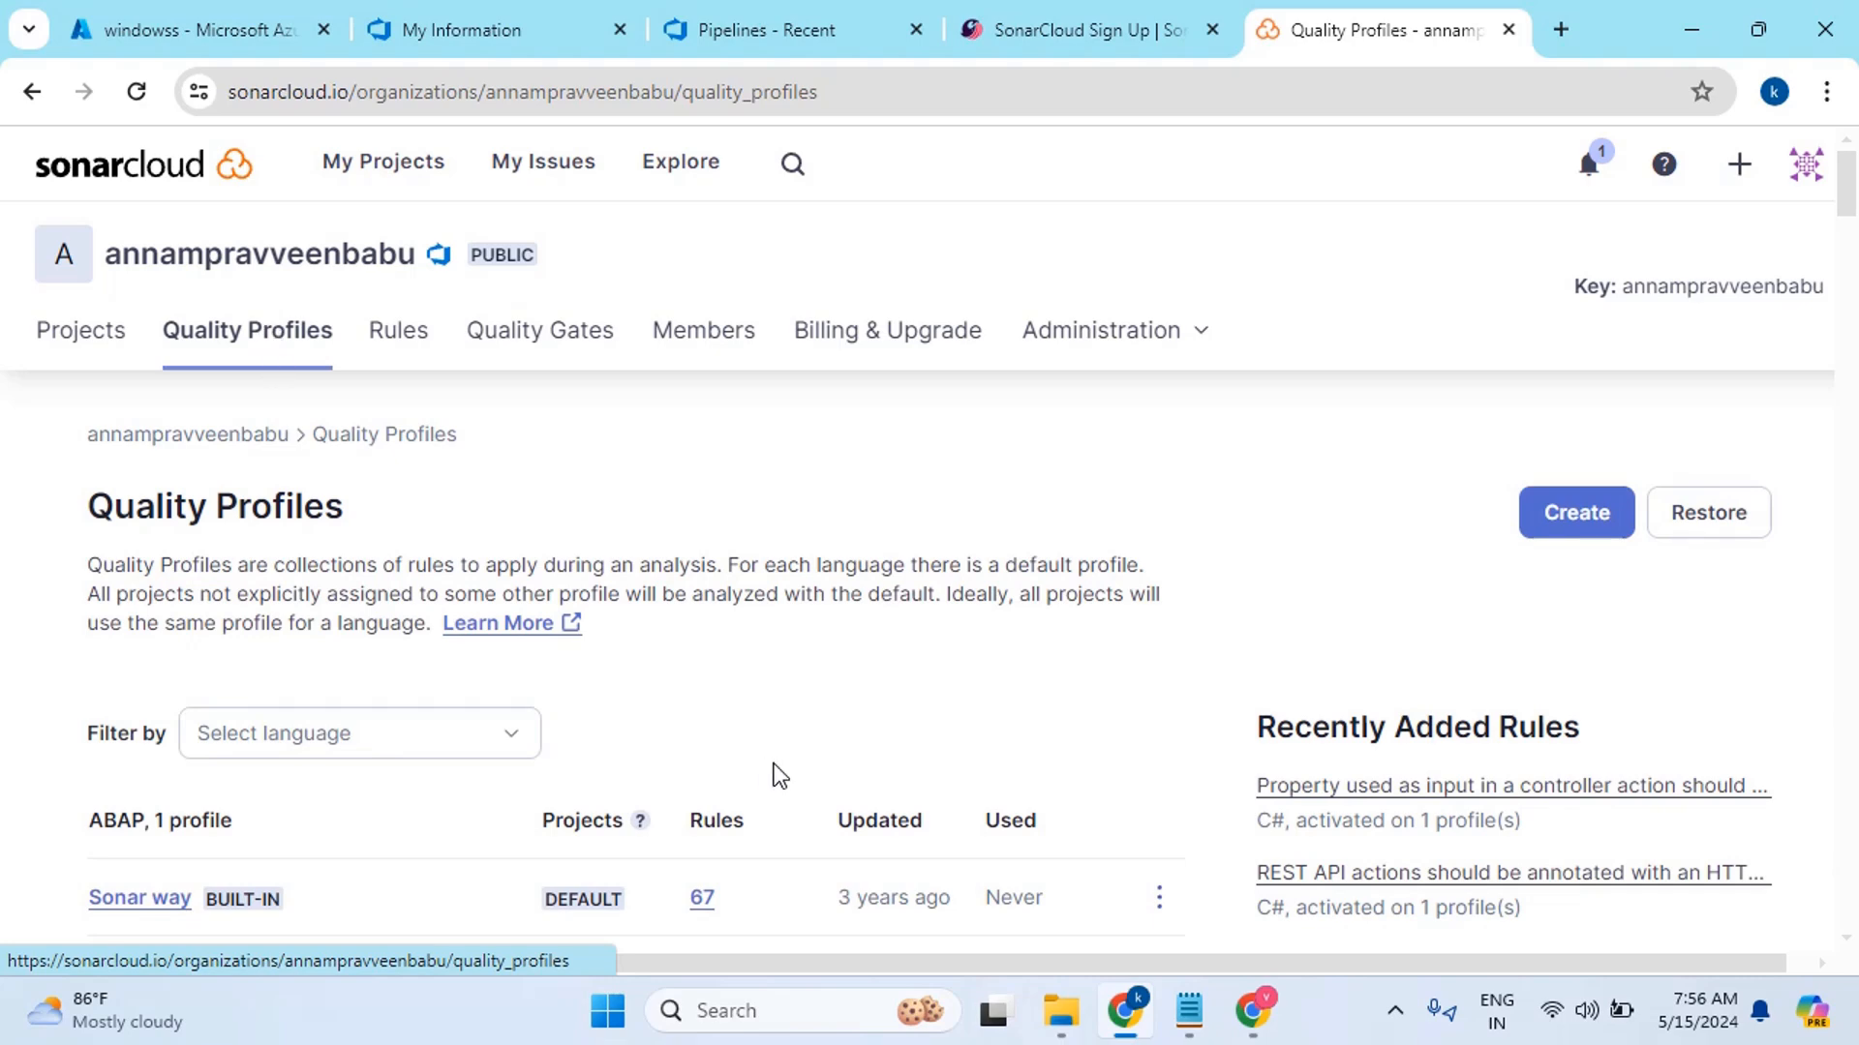
scroll(772, 775, down, 3)
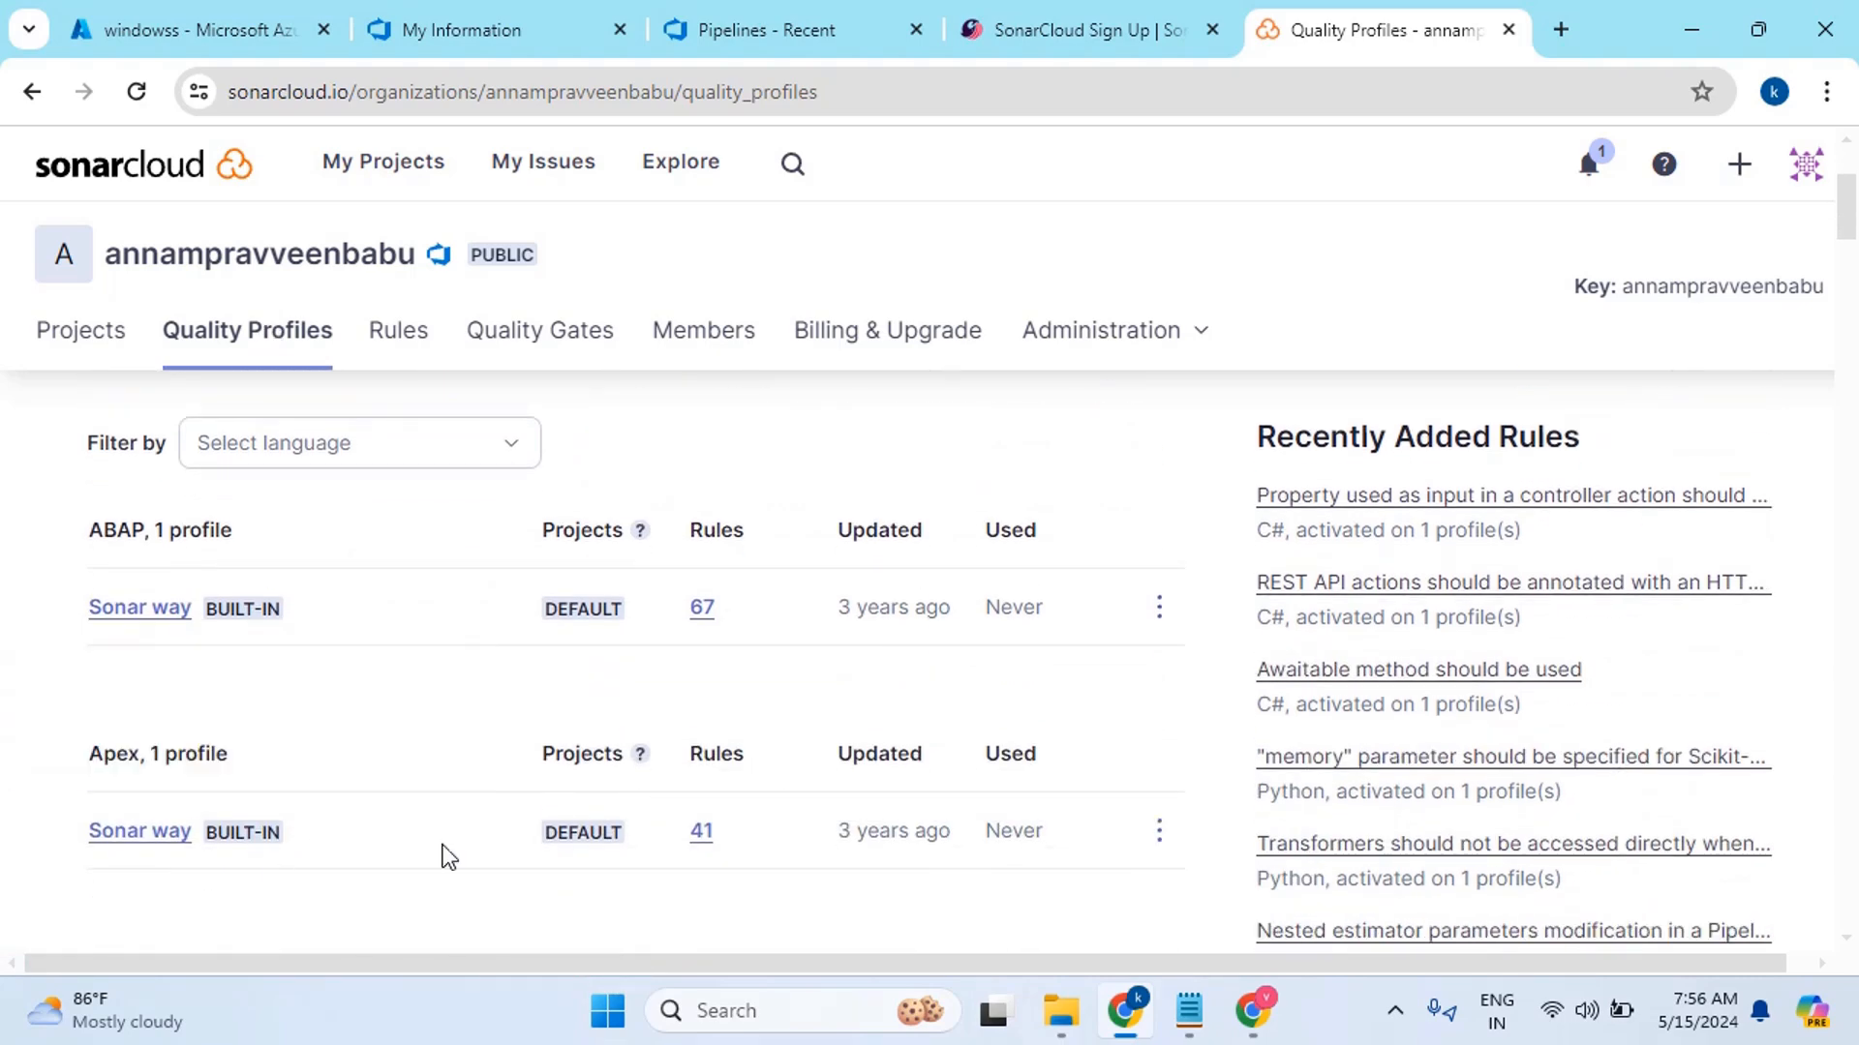
scroll(455, 856, up, 3)
Examine the conditions that new code must meet in the Sonar way quality gate
click(573, 345)
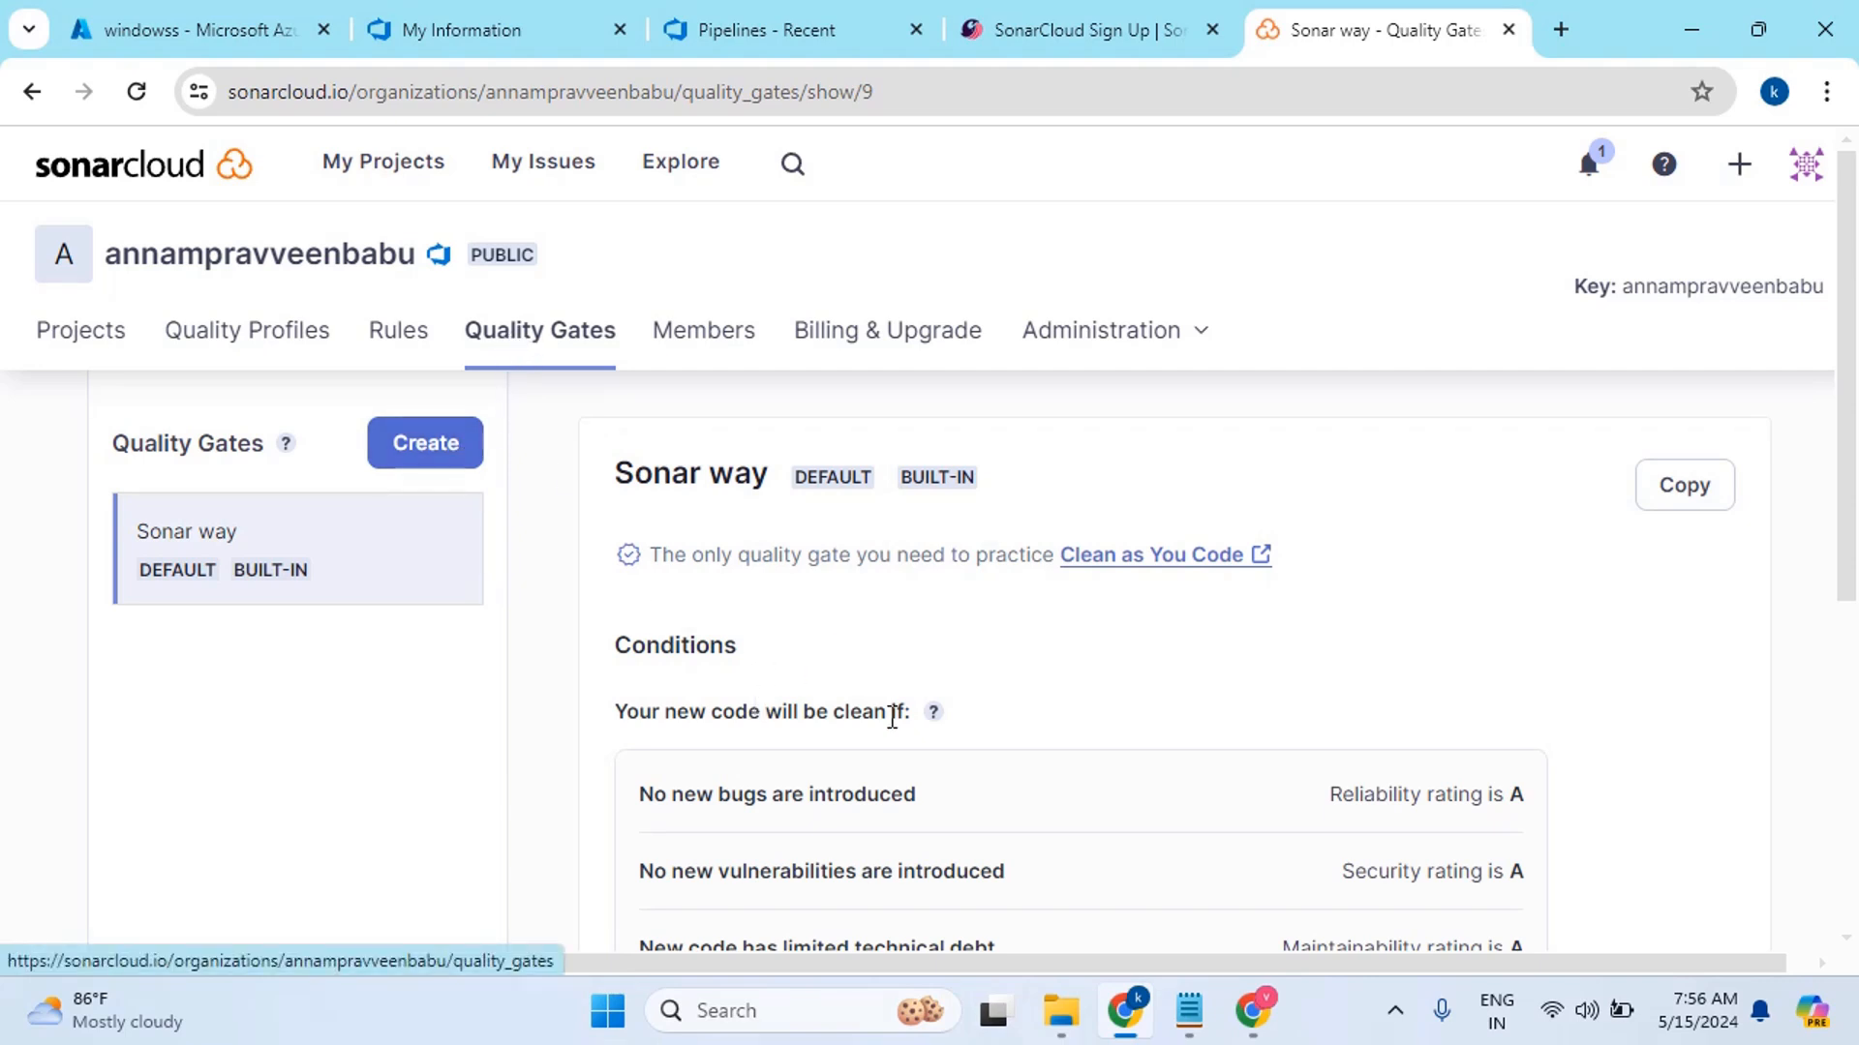
scroll(1234, 773, down, 1)
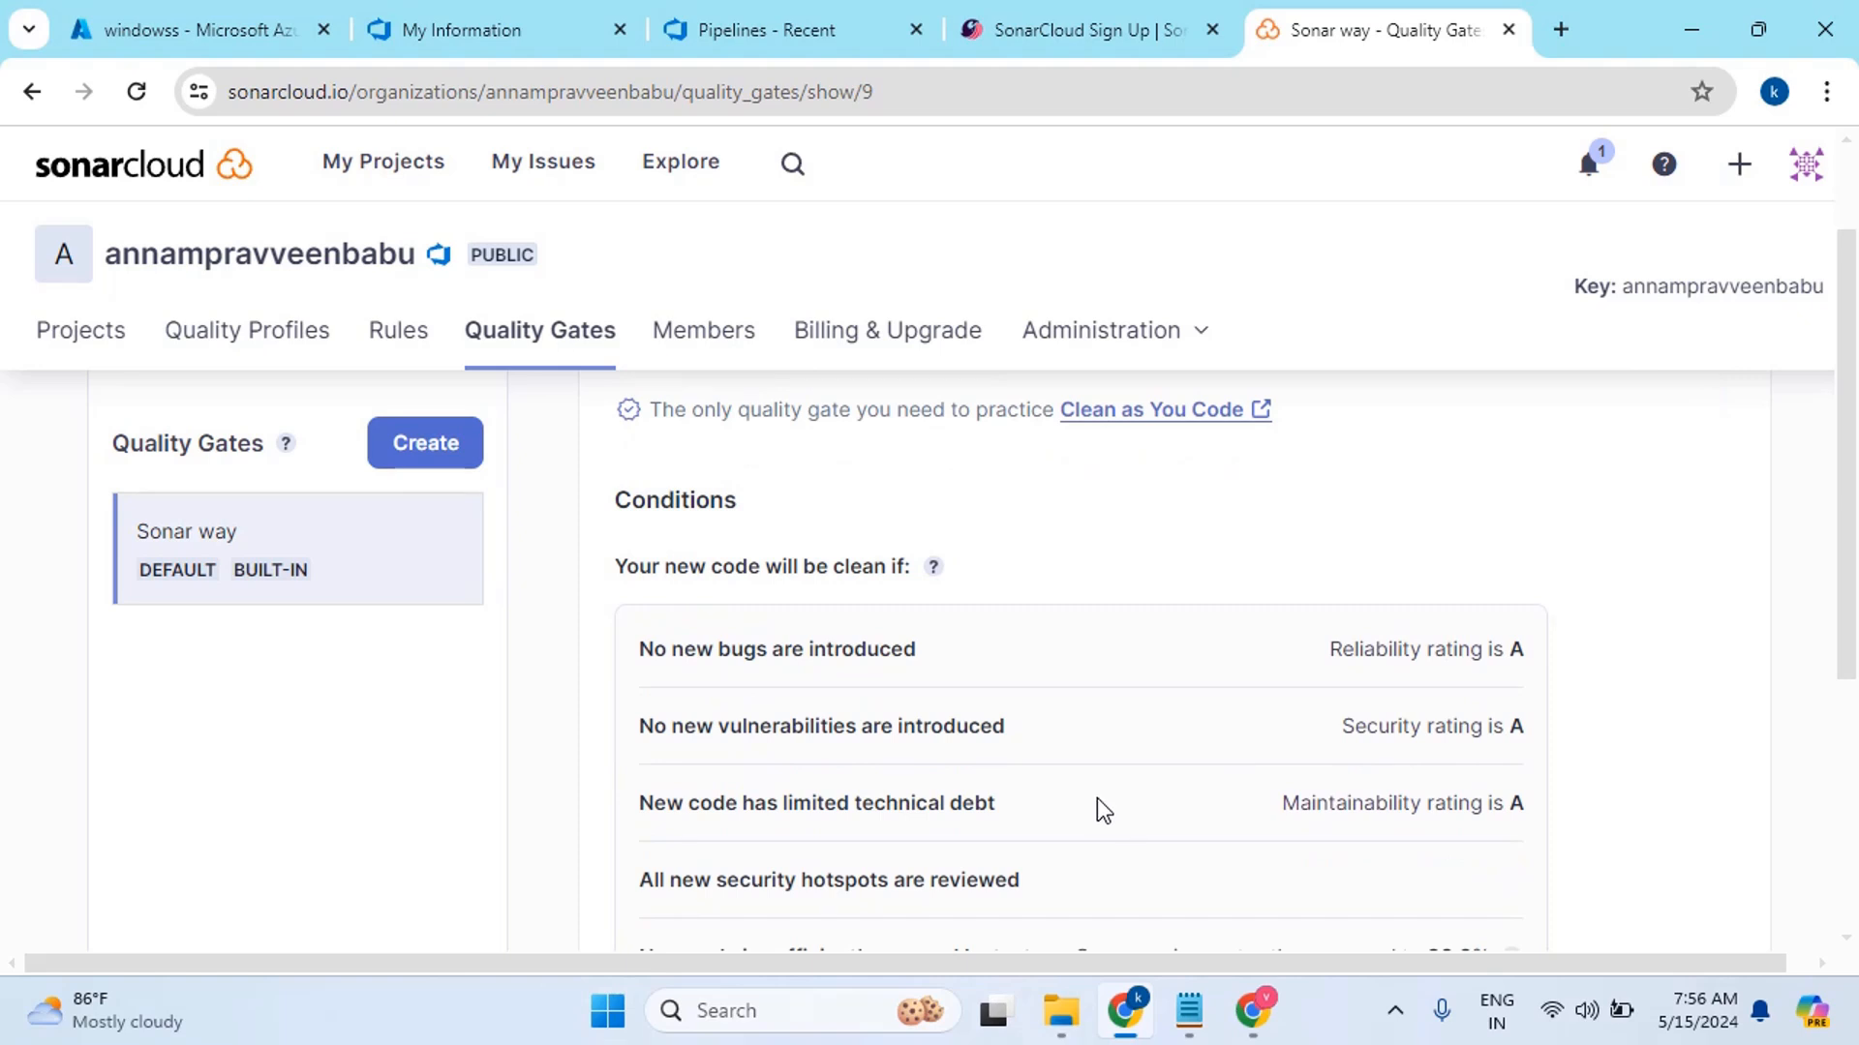
scroll(1065, 809, down, 1)
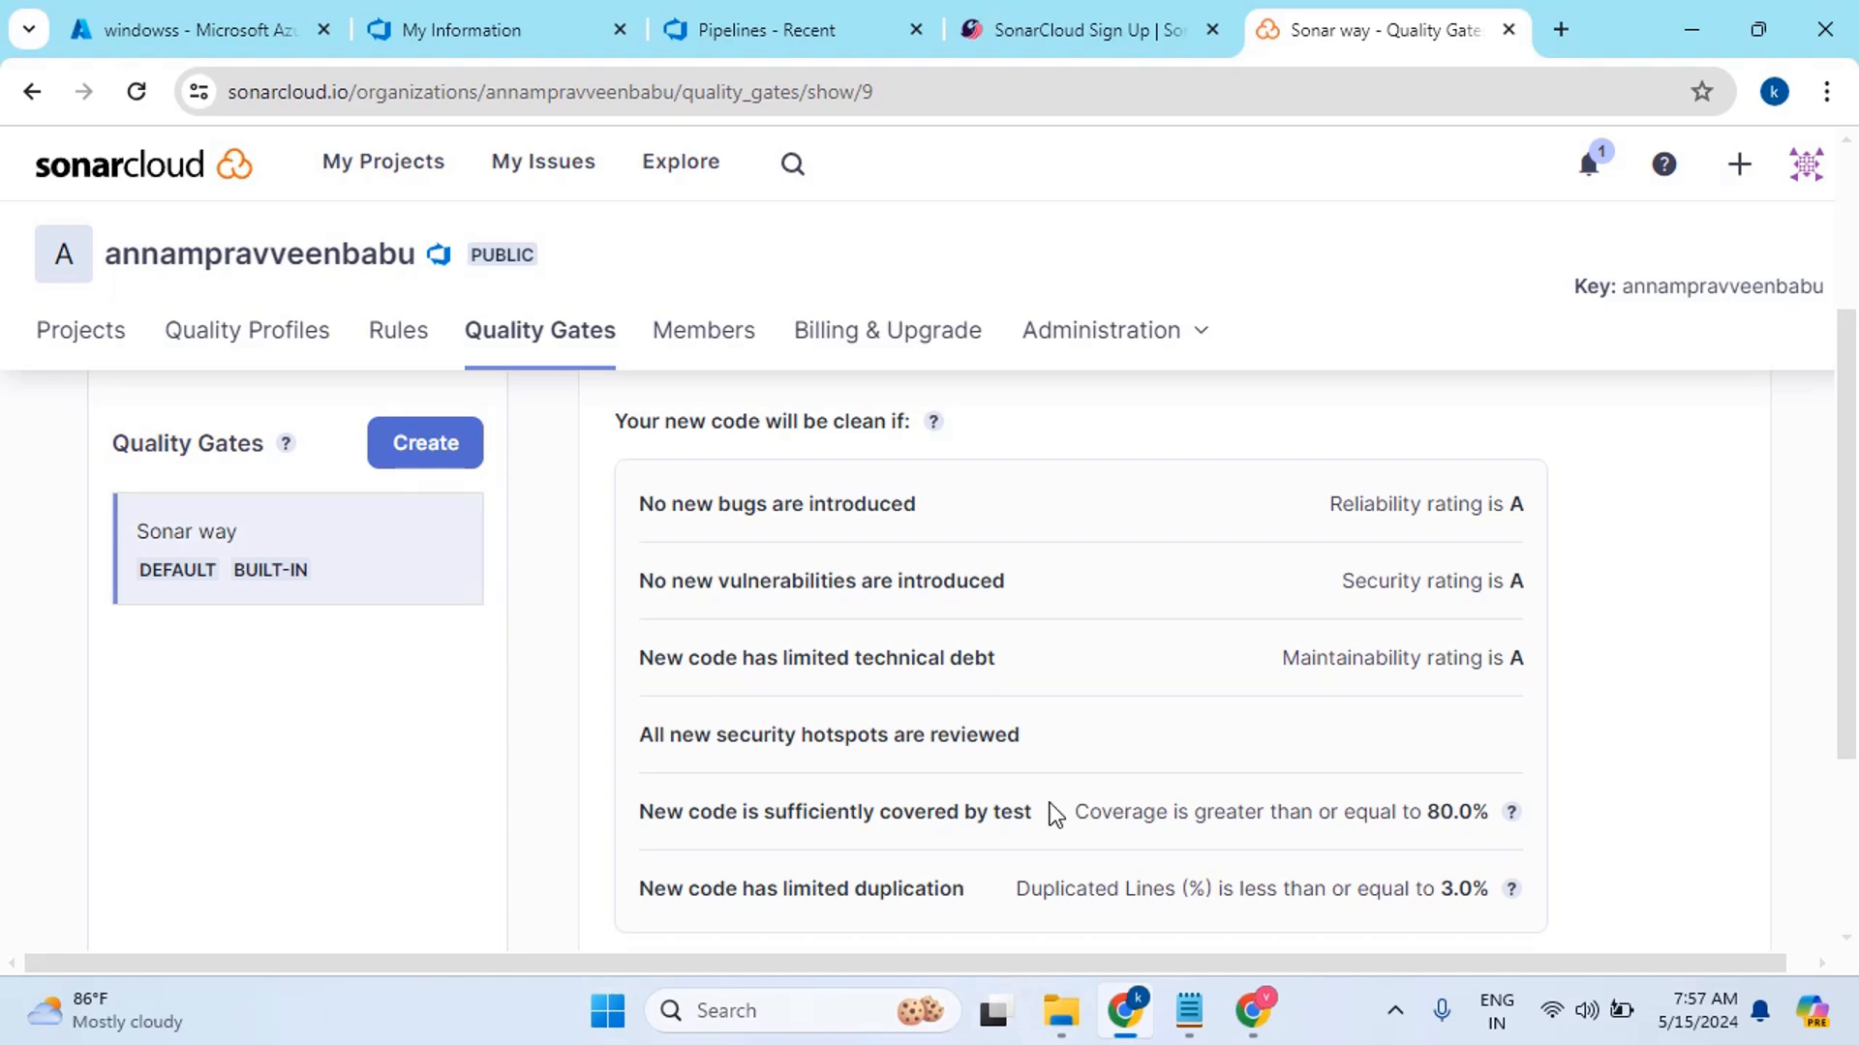
scroll(859, 830, down, 1)
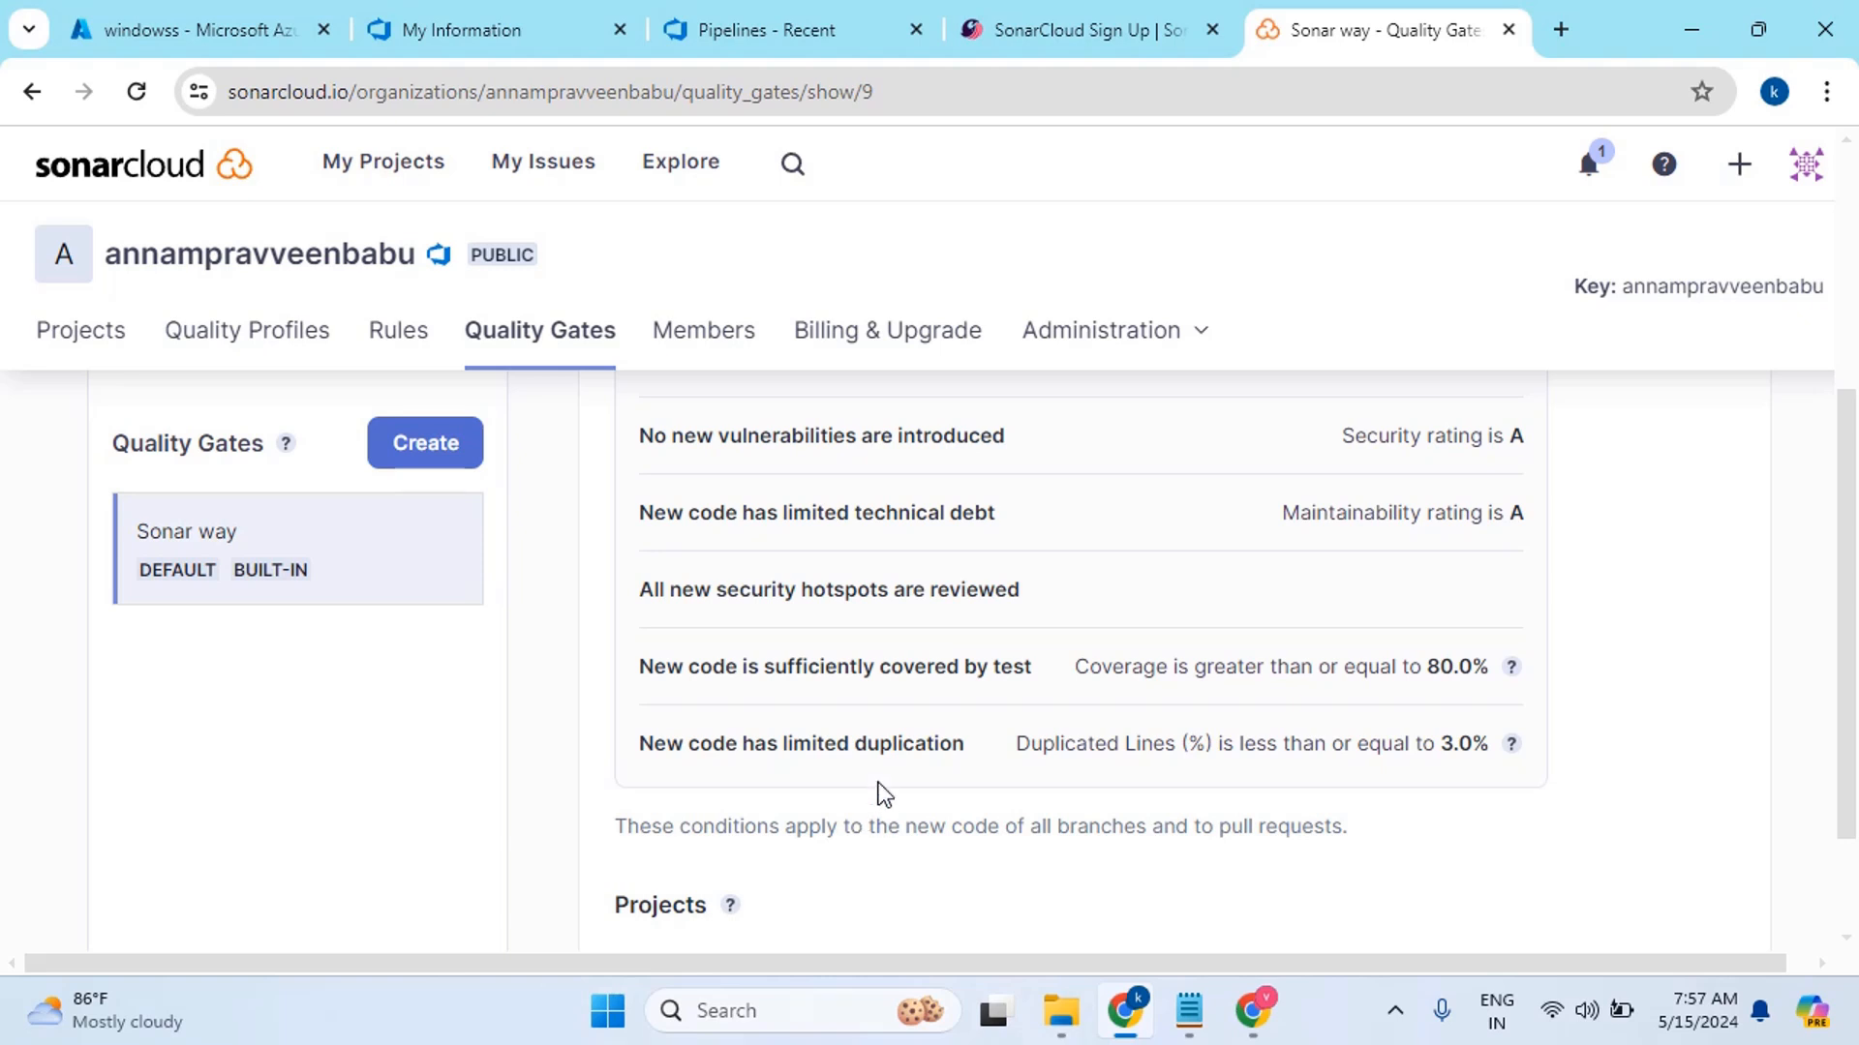
scroll(878, 786, up, 1)
scroll(881, 794, up, 1)
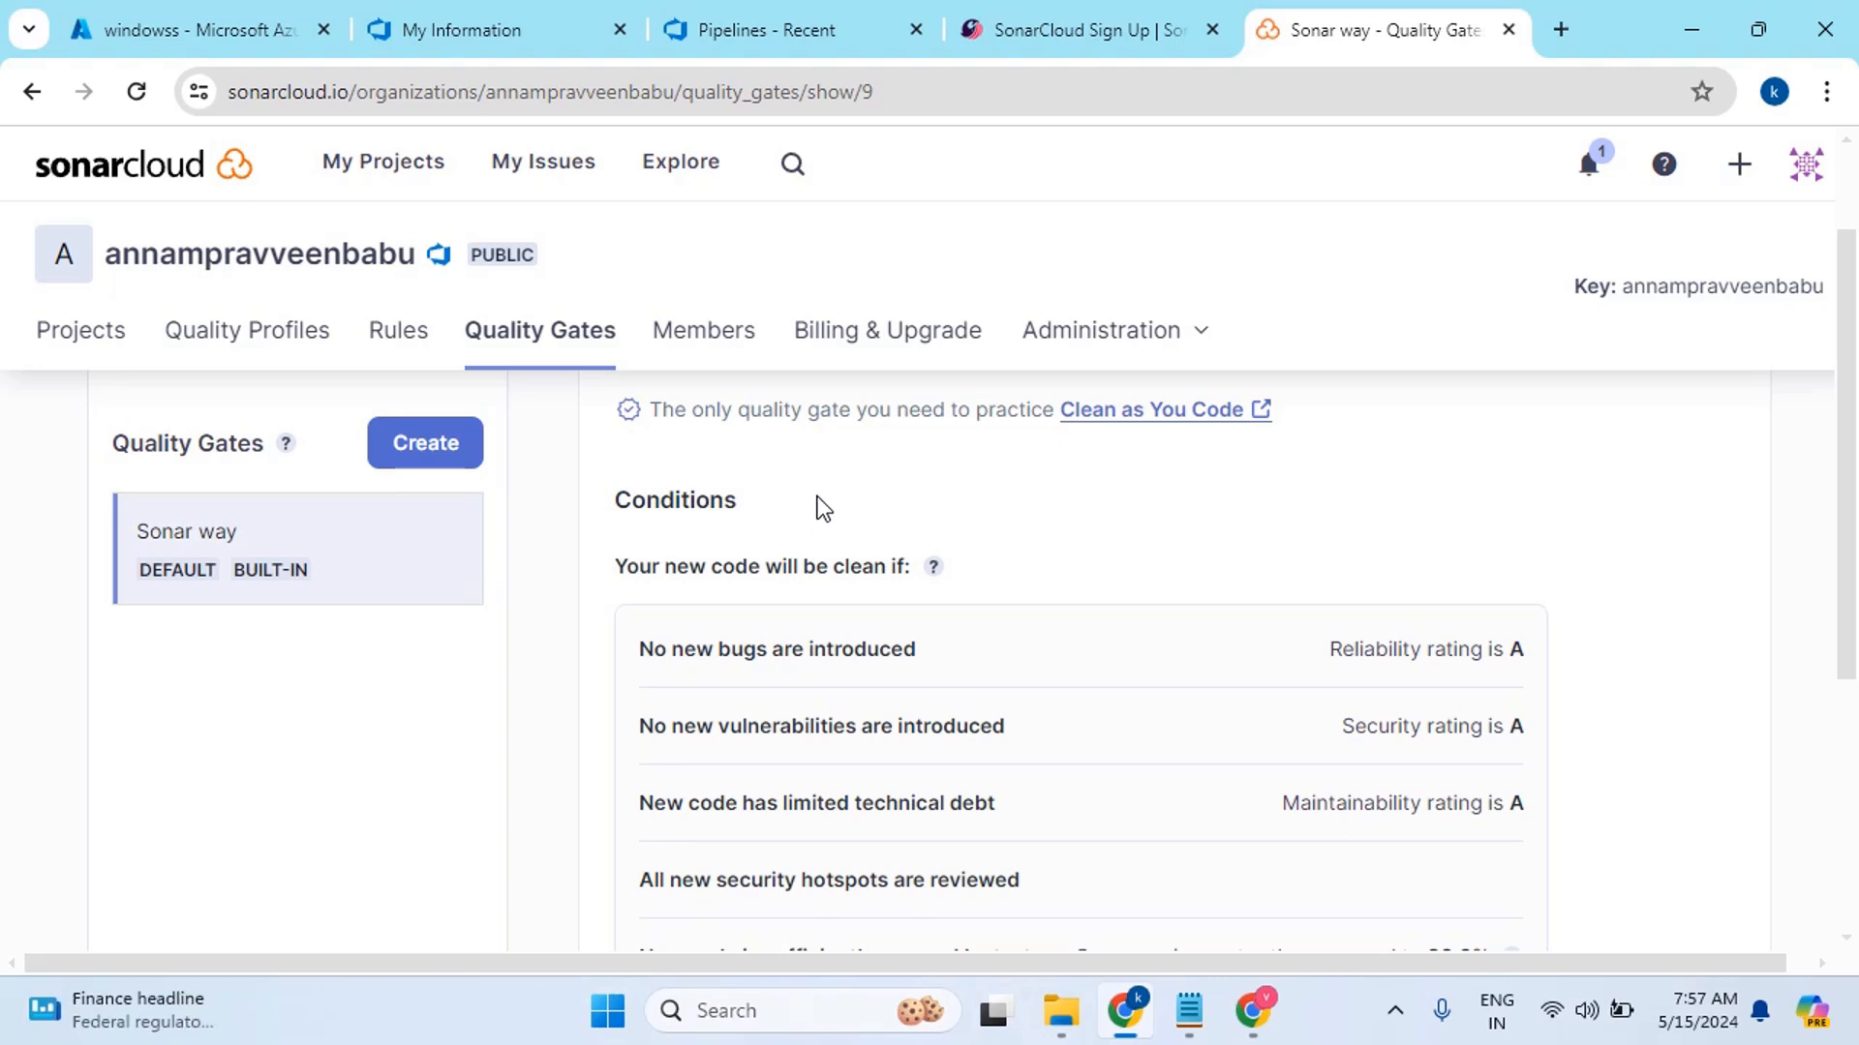
scroll(1028, 529, down, 3)
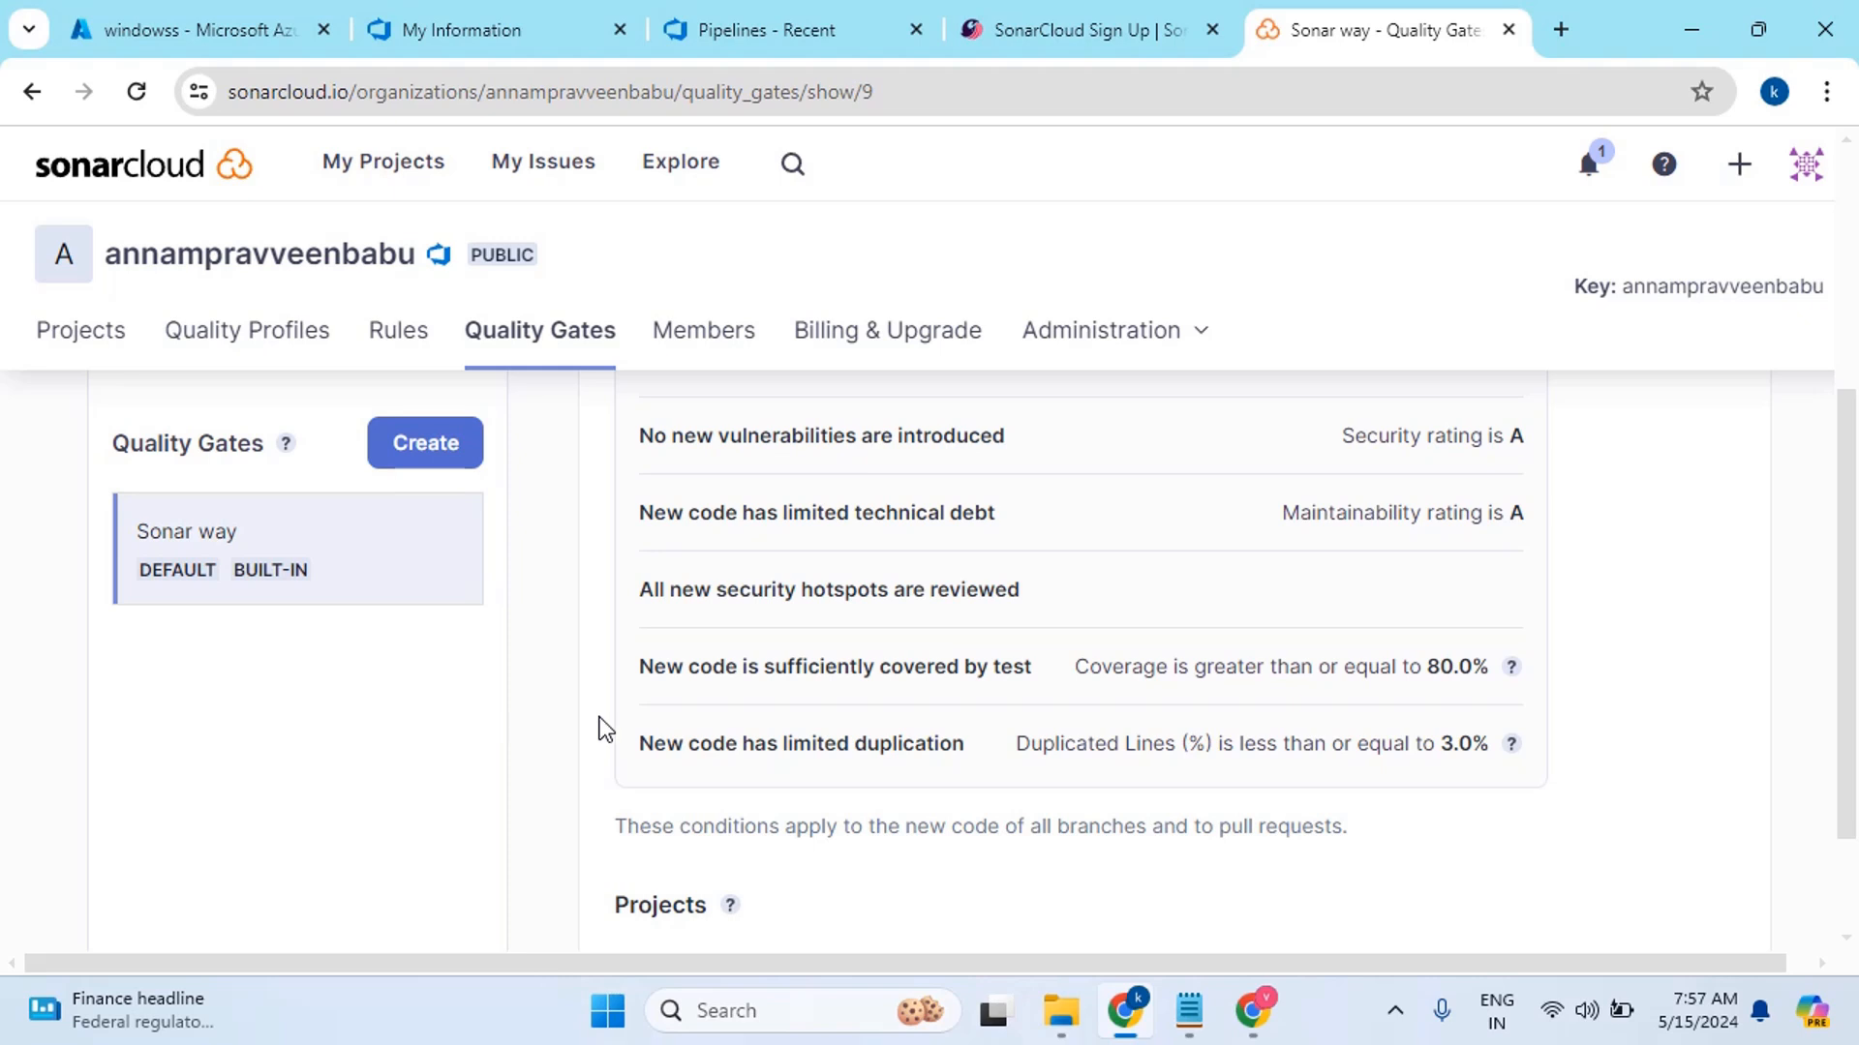
Configure the sonarrr project's analysis with Azure DevOps Pipelines and read the instruction for installing the SonarCloud extension
click(66, 334)
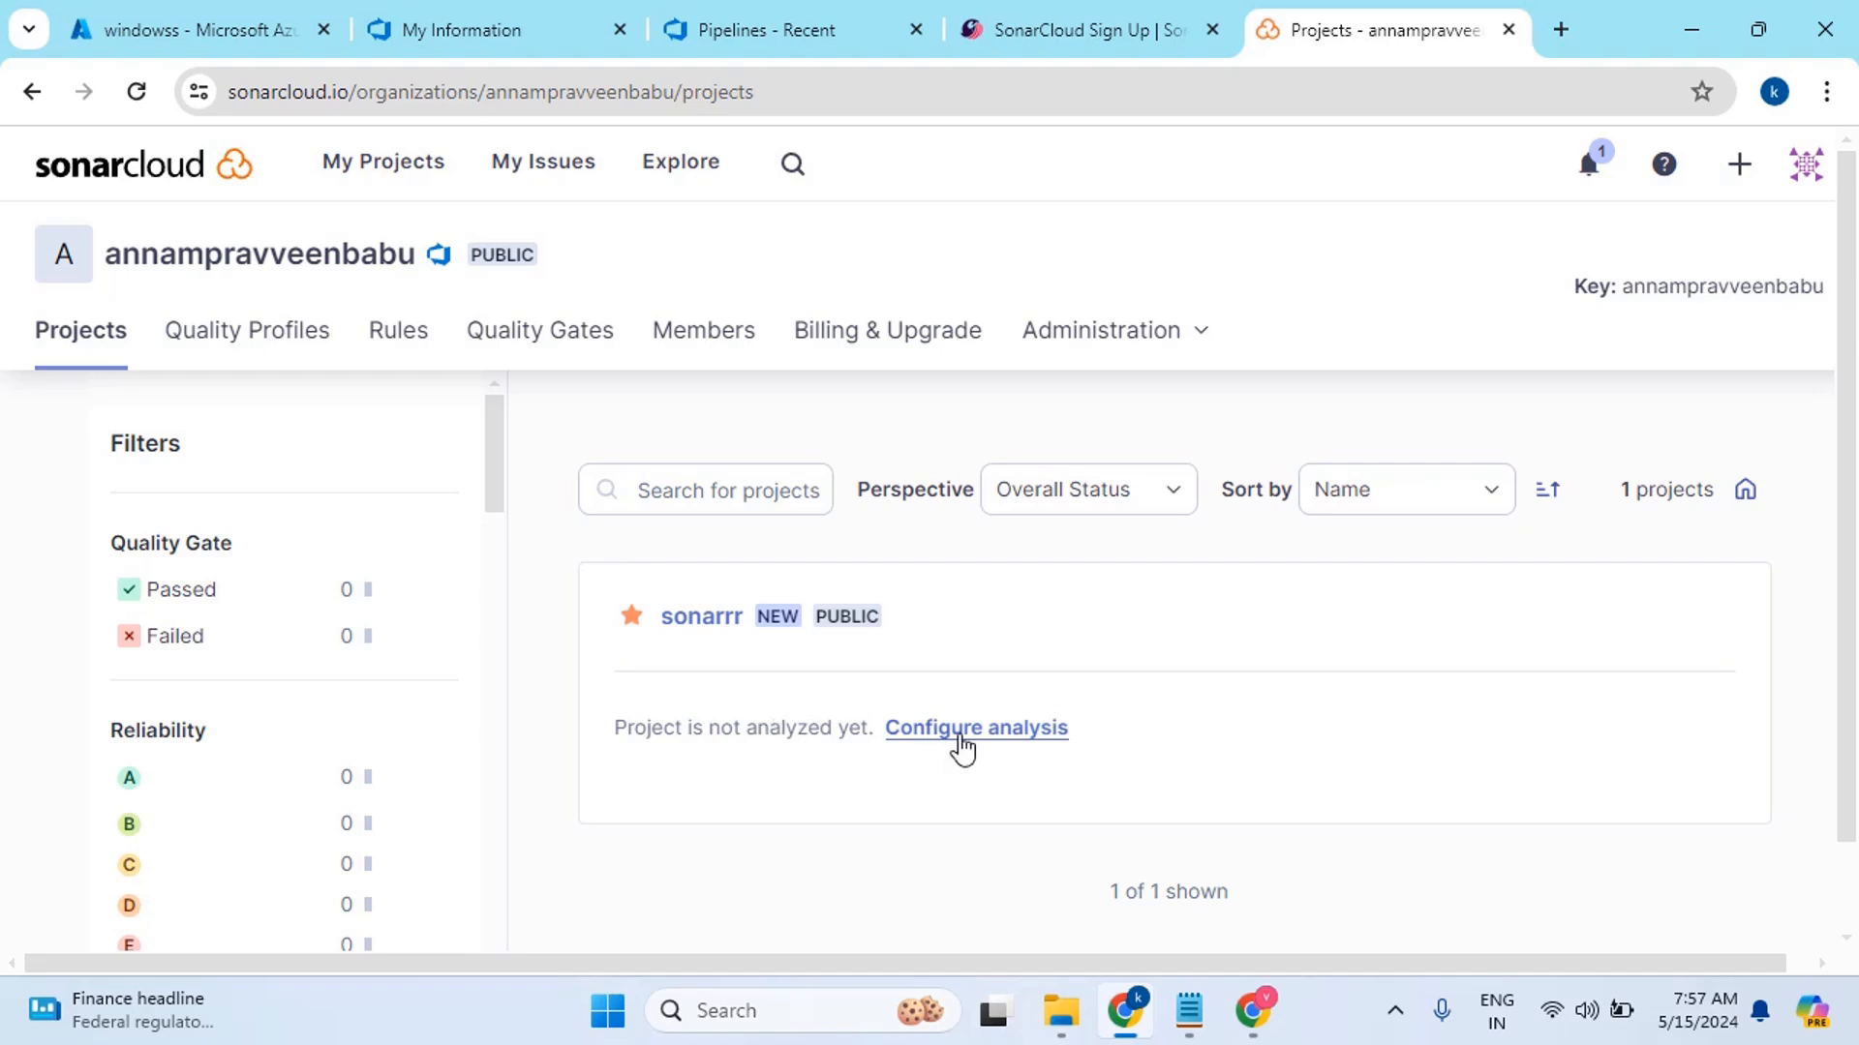
click(985, 733)
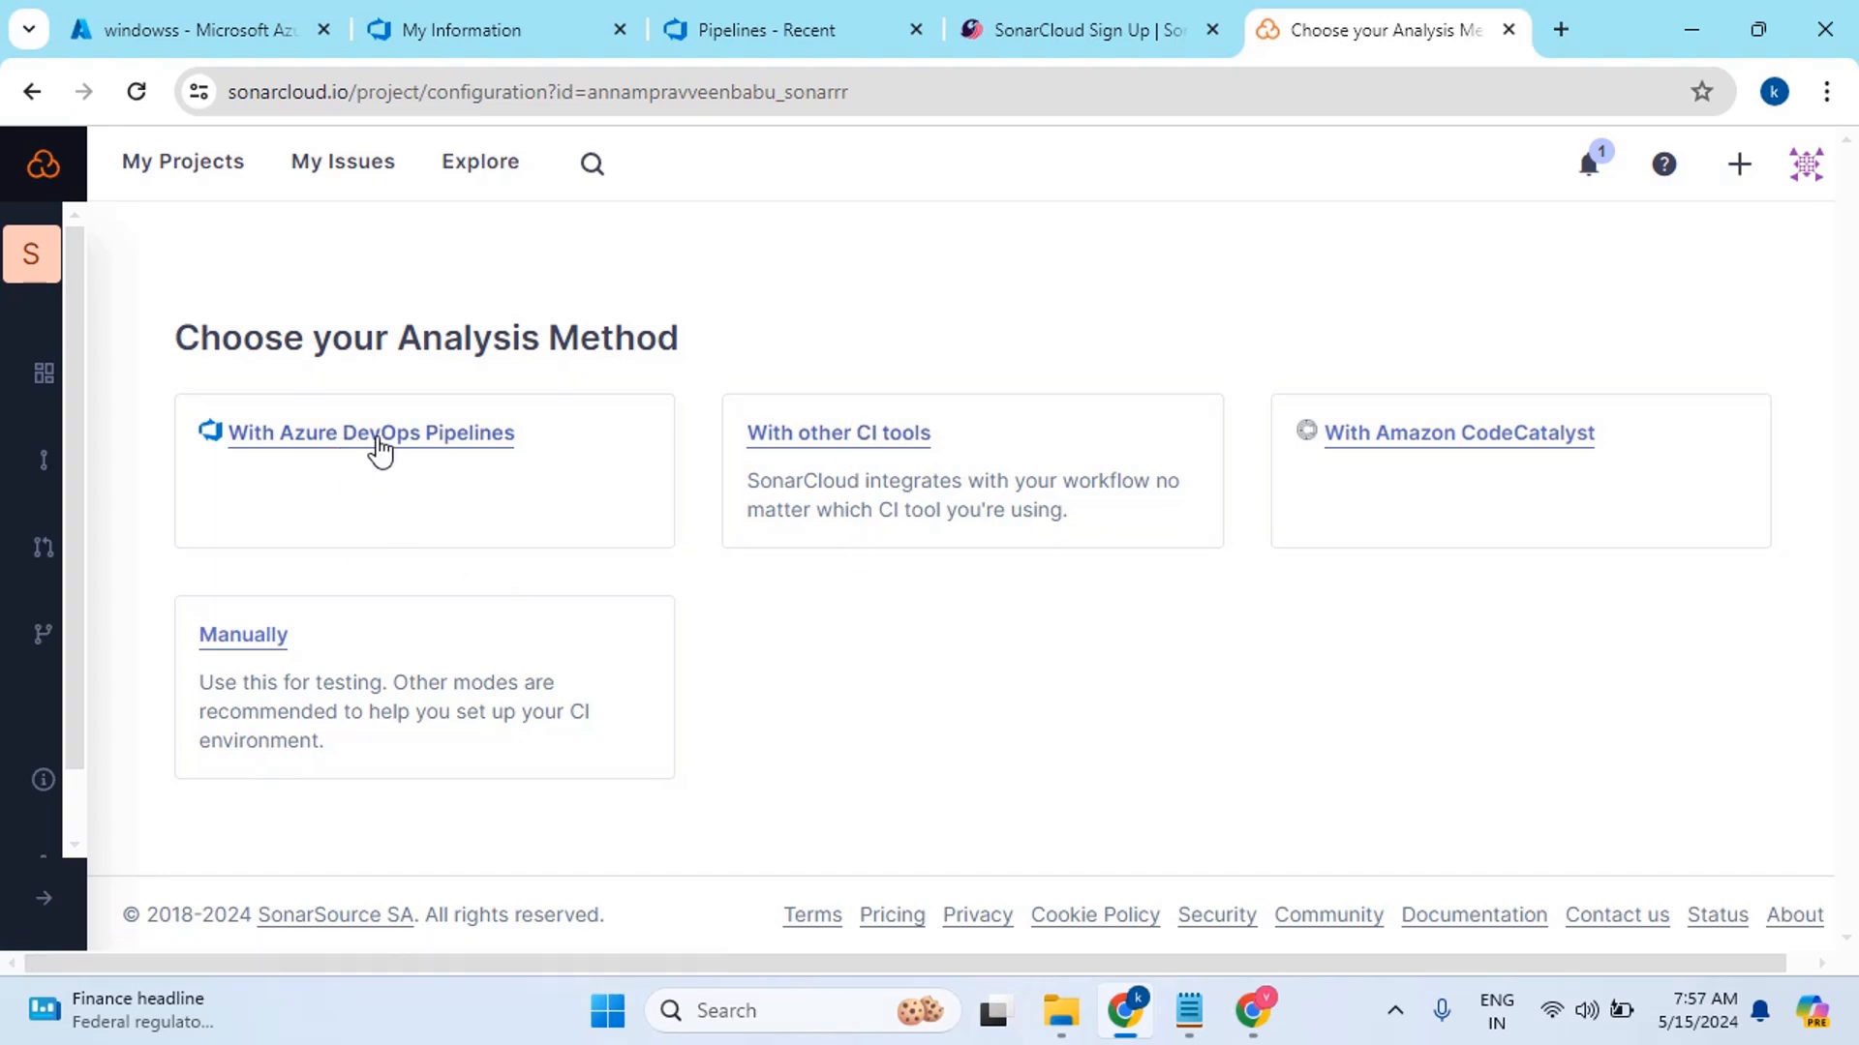
click(375, 444)
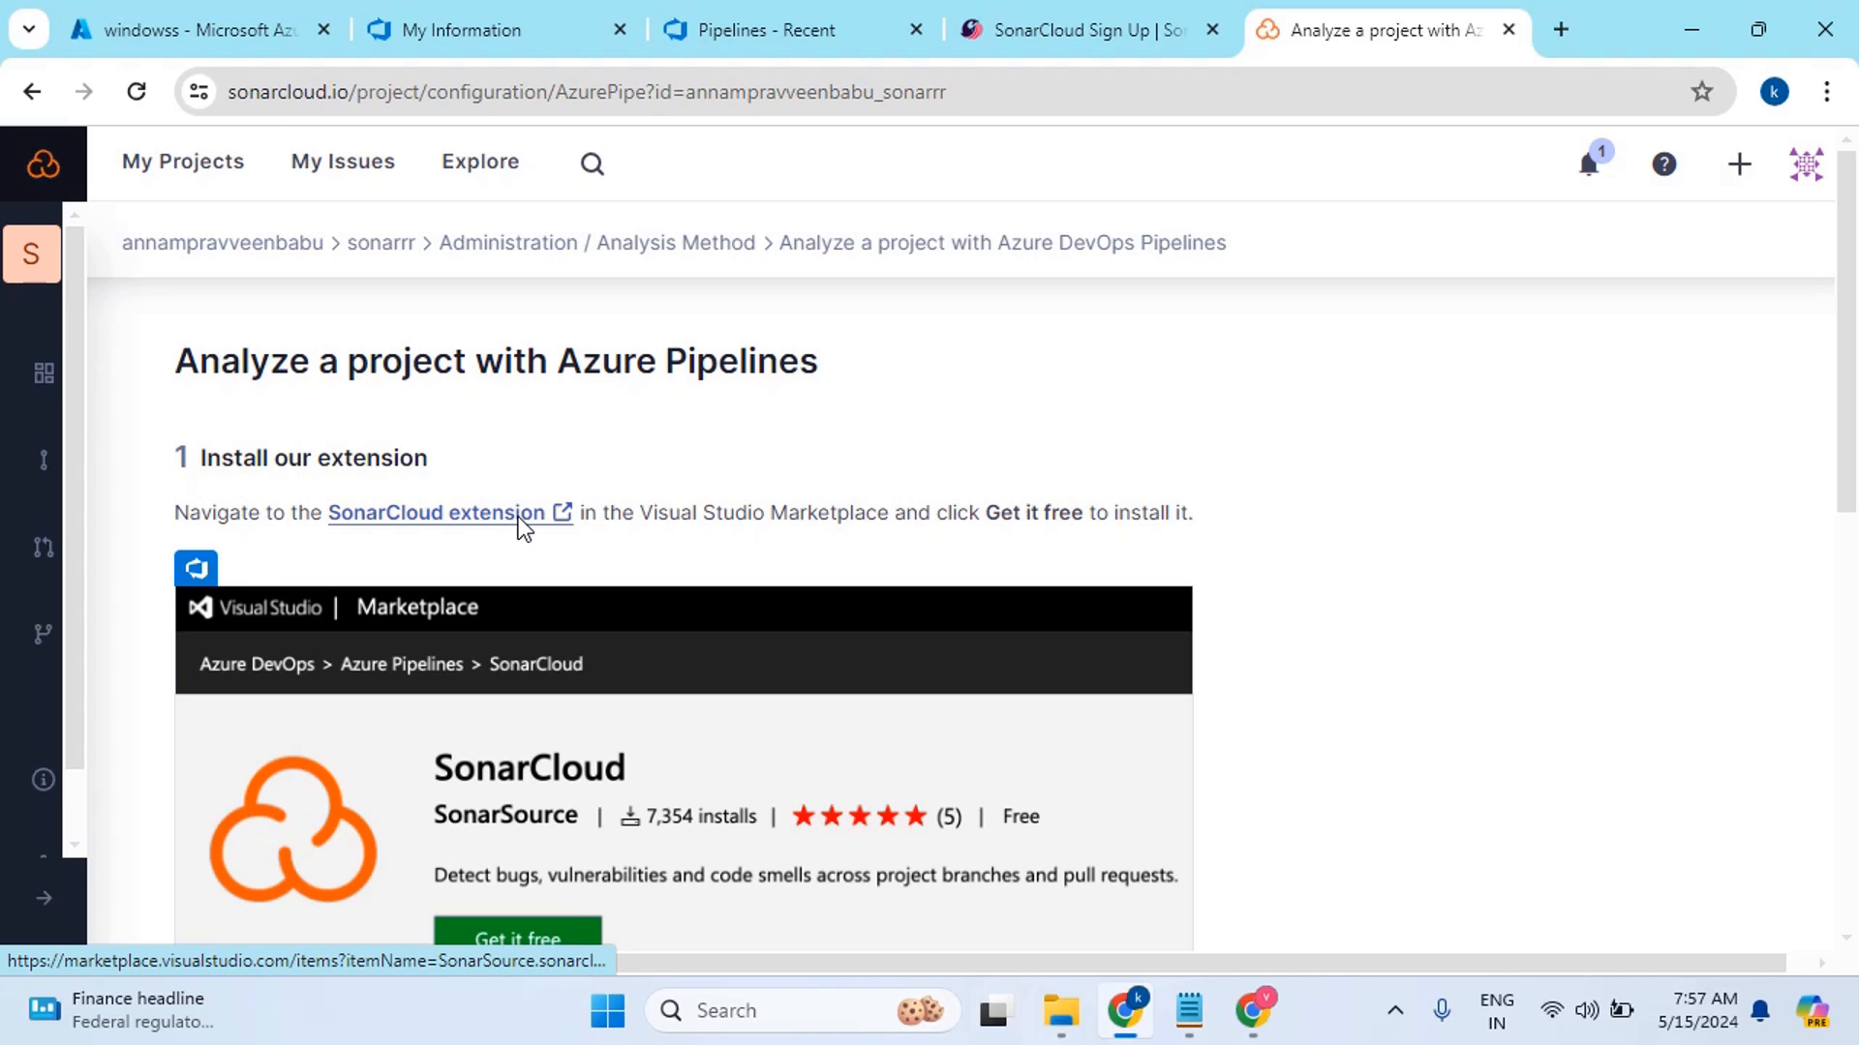
scroll(581, 466, down, 1)
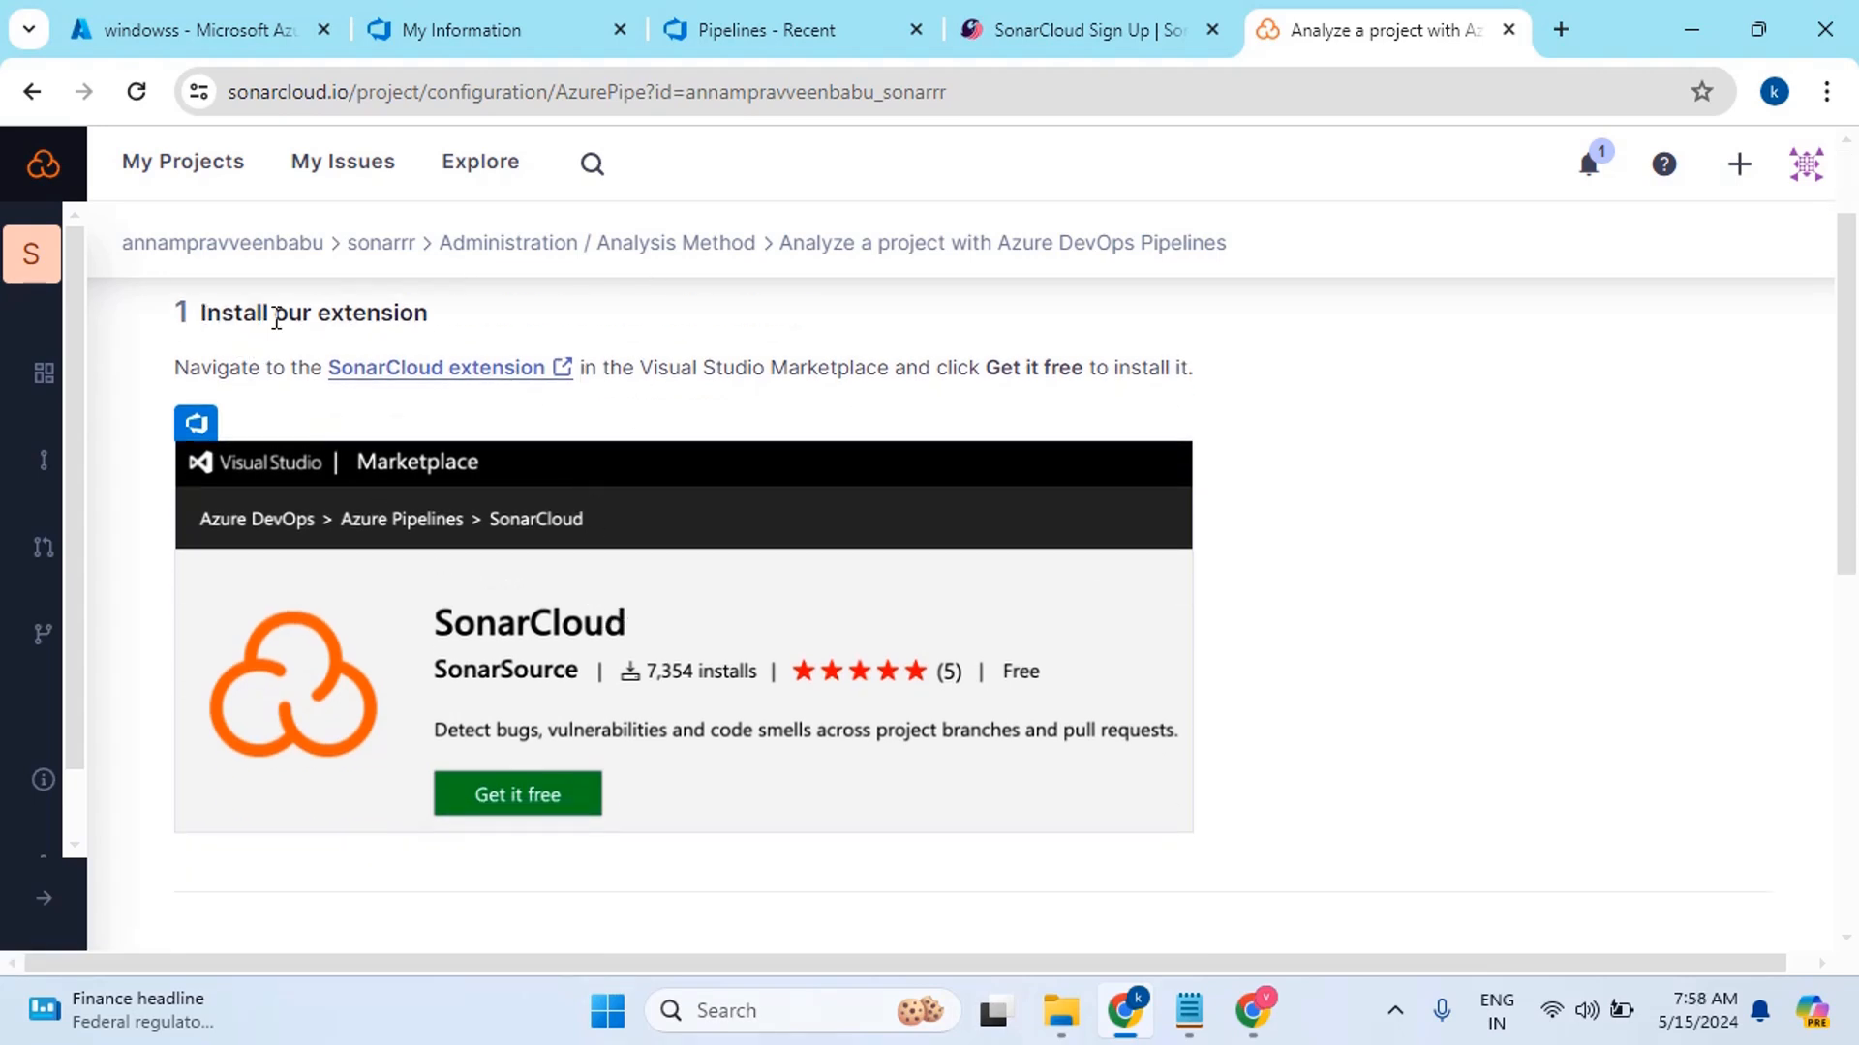
drag(433, 315, 204, 317)
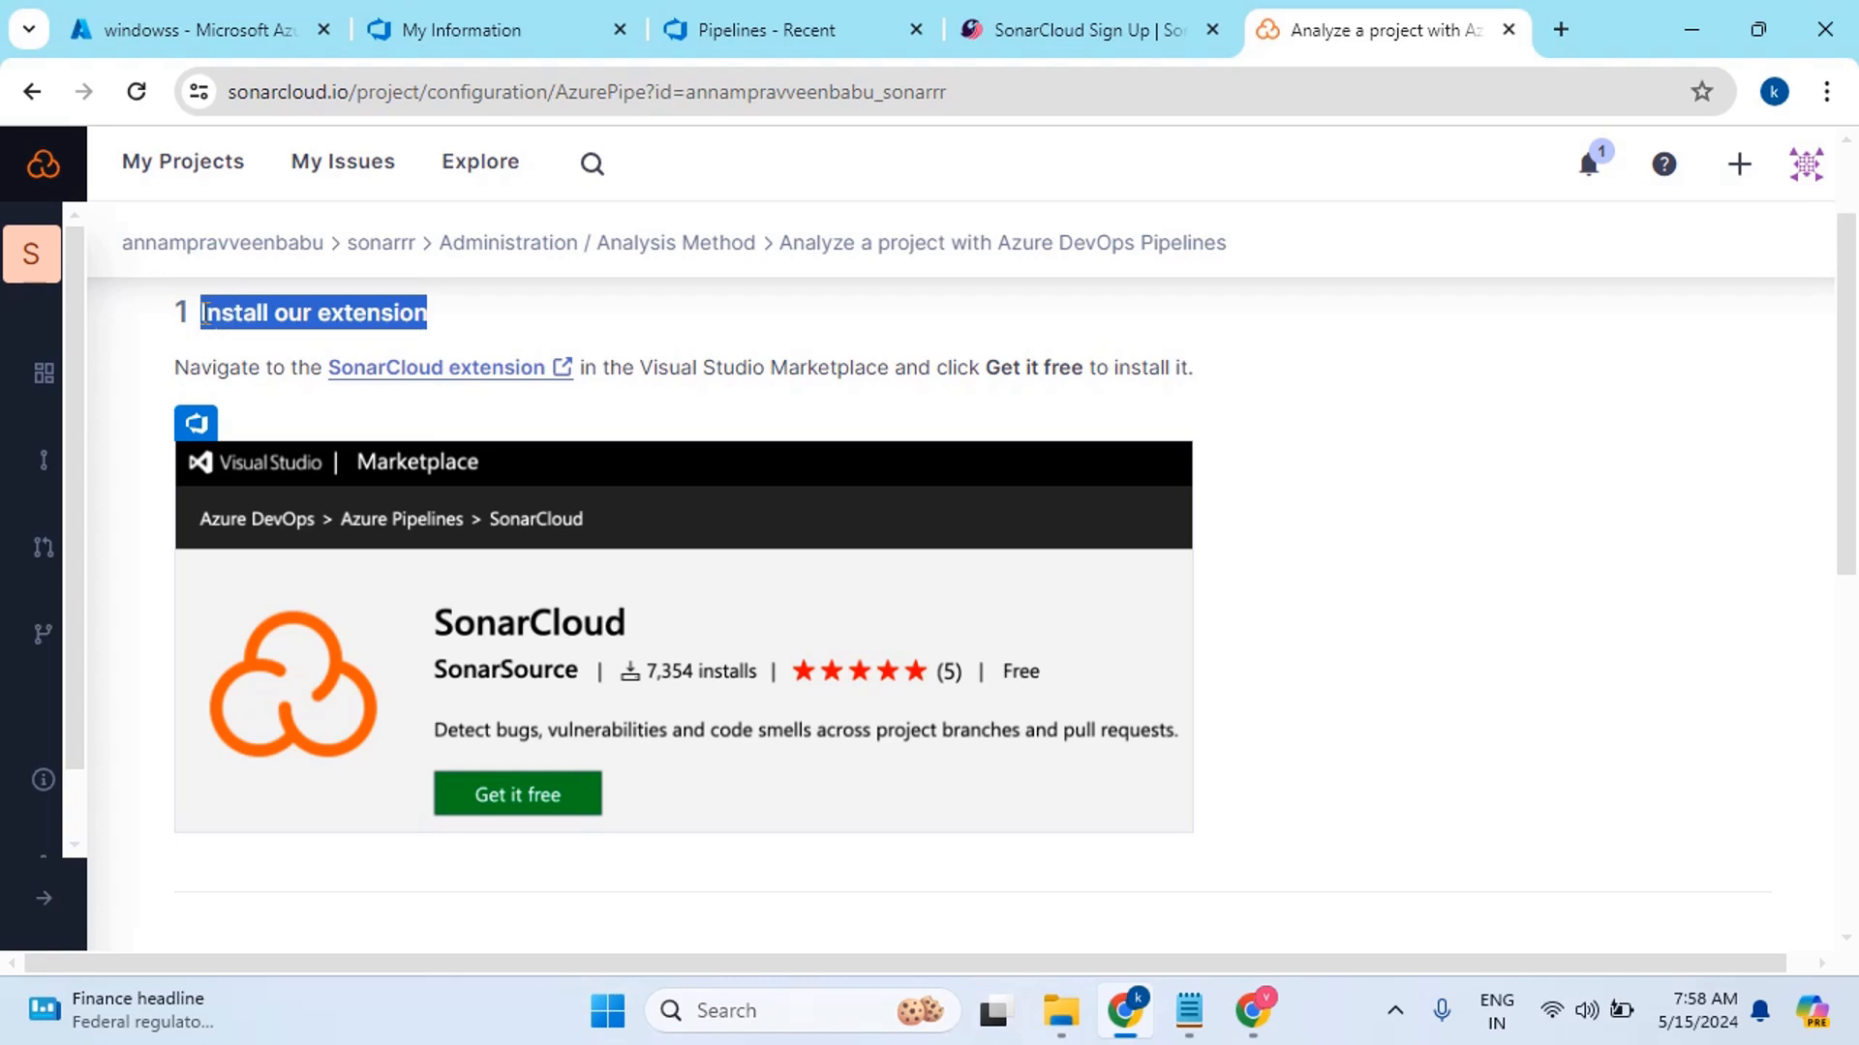
click(1394, 705)
Switch to Azure DevOps, open the sonar-CI pipeline for editing and start adding a task to Agent job 1
click(751, 31)
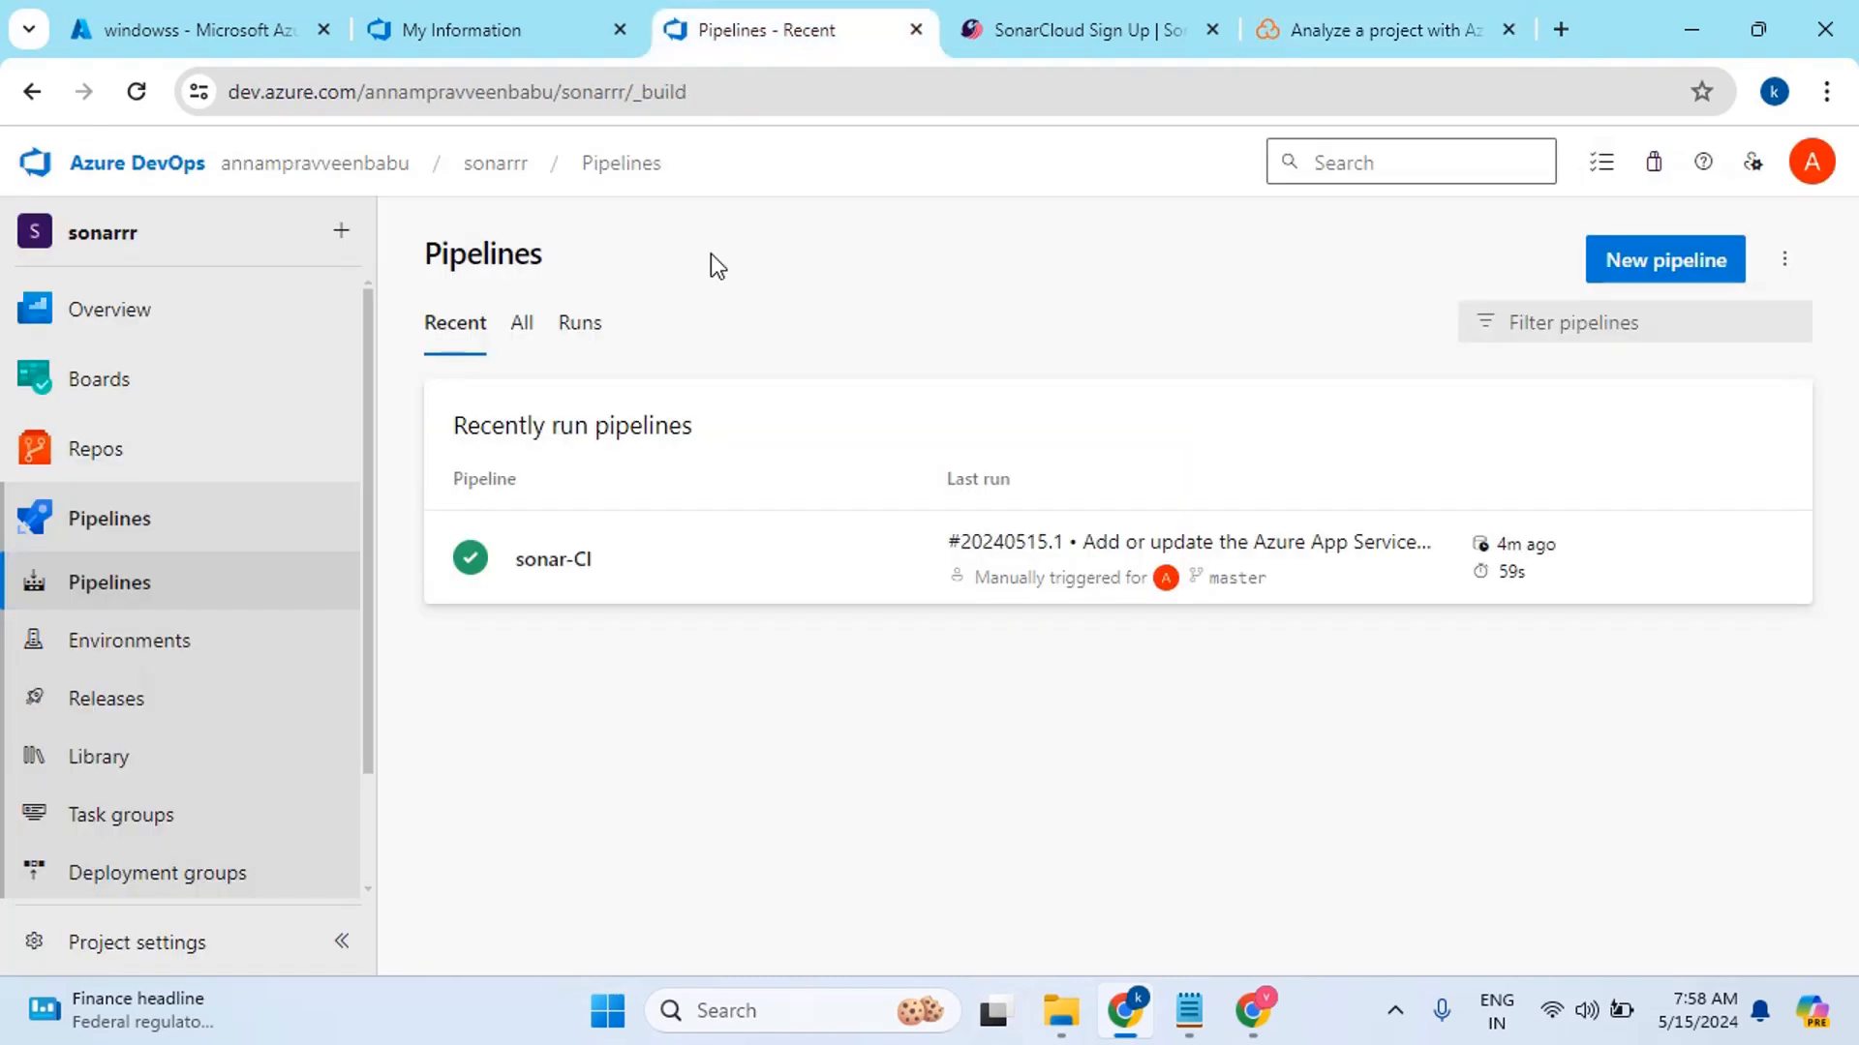
click(561, 571)
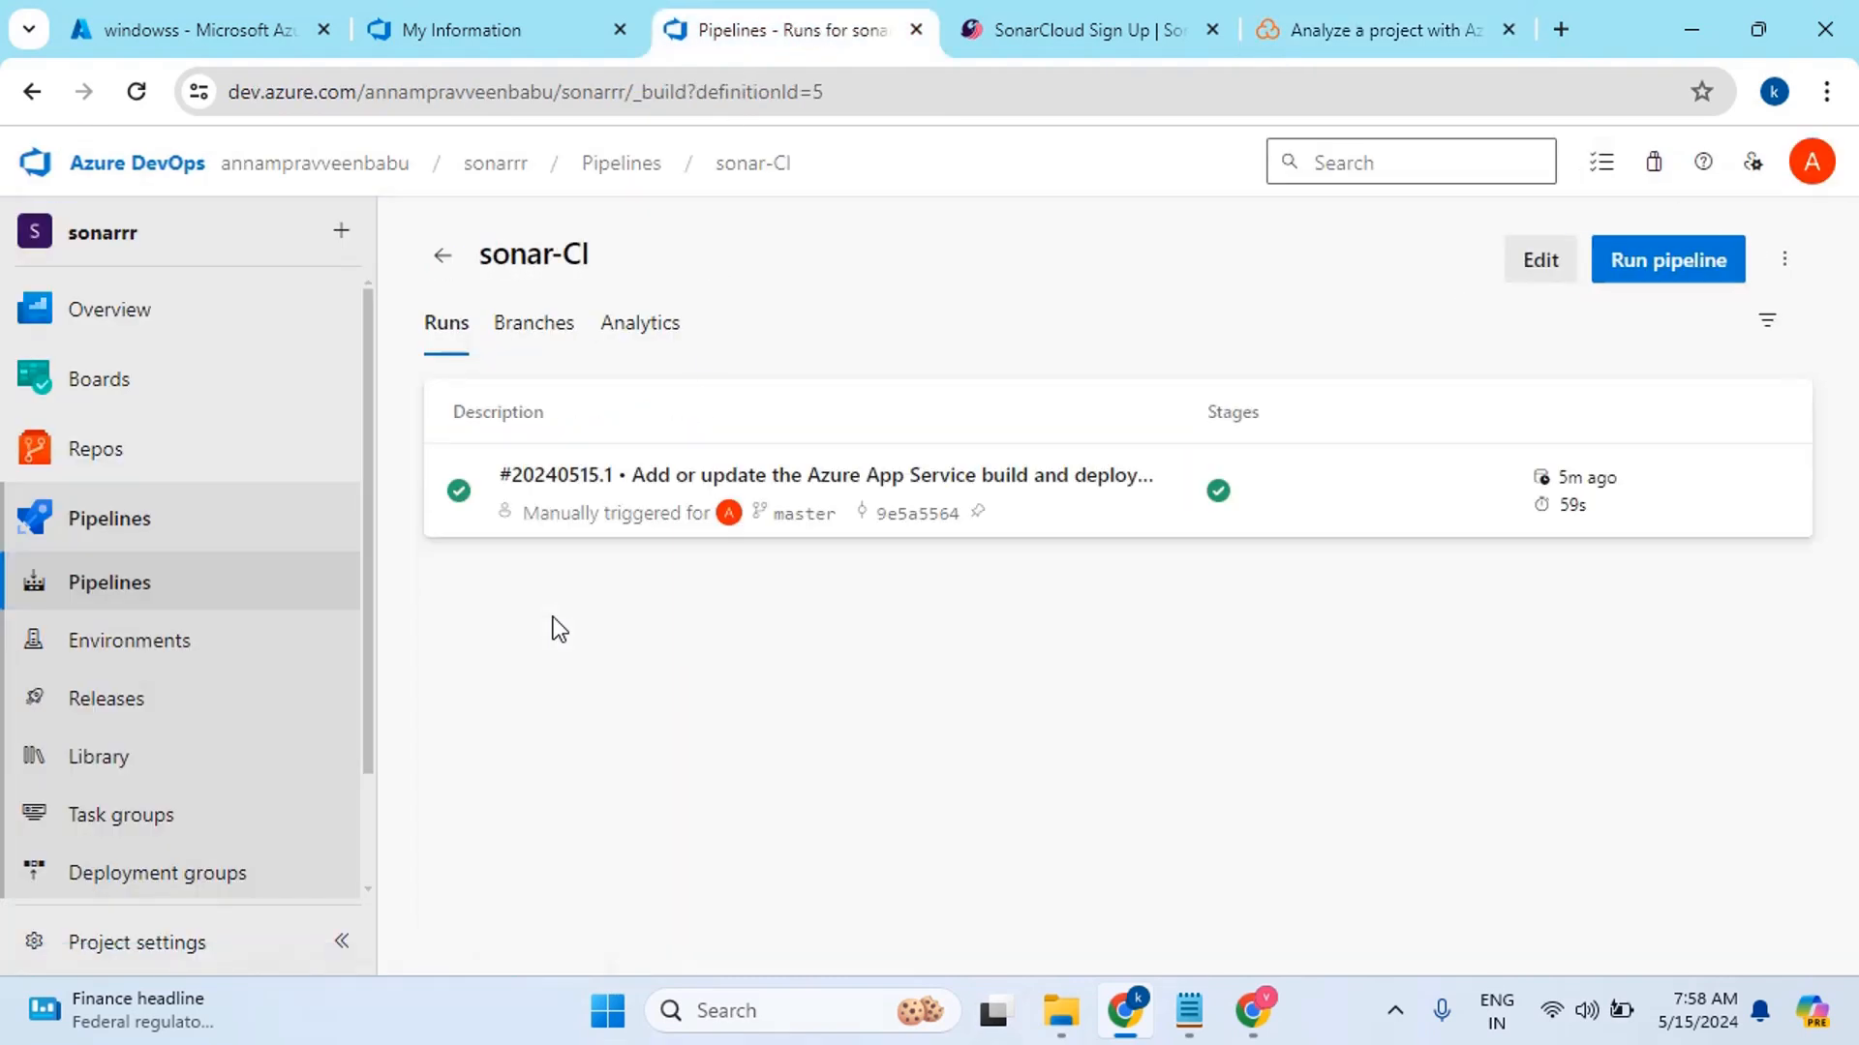
click(1540, 259)
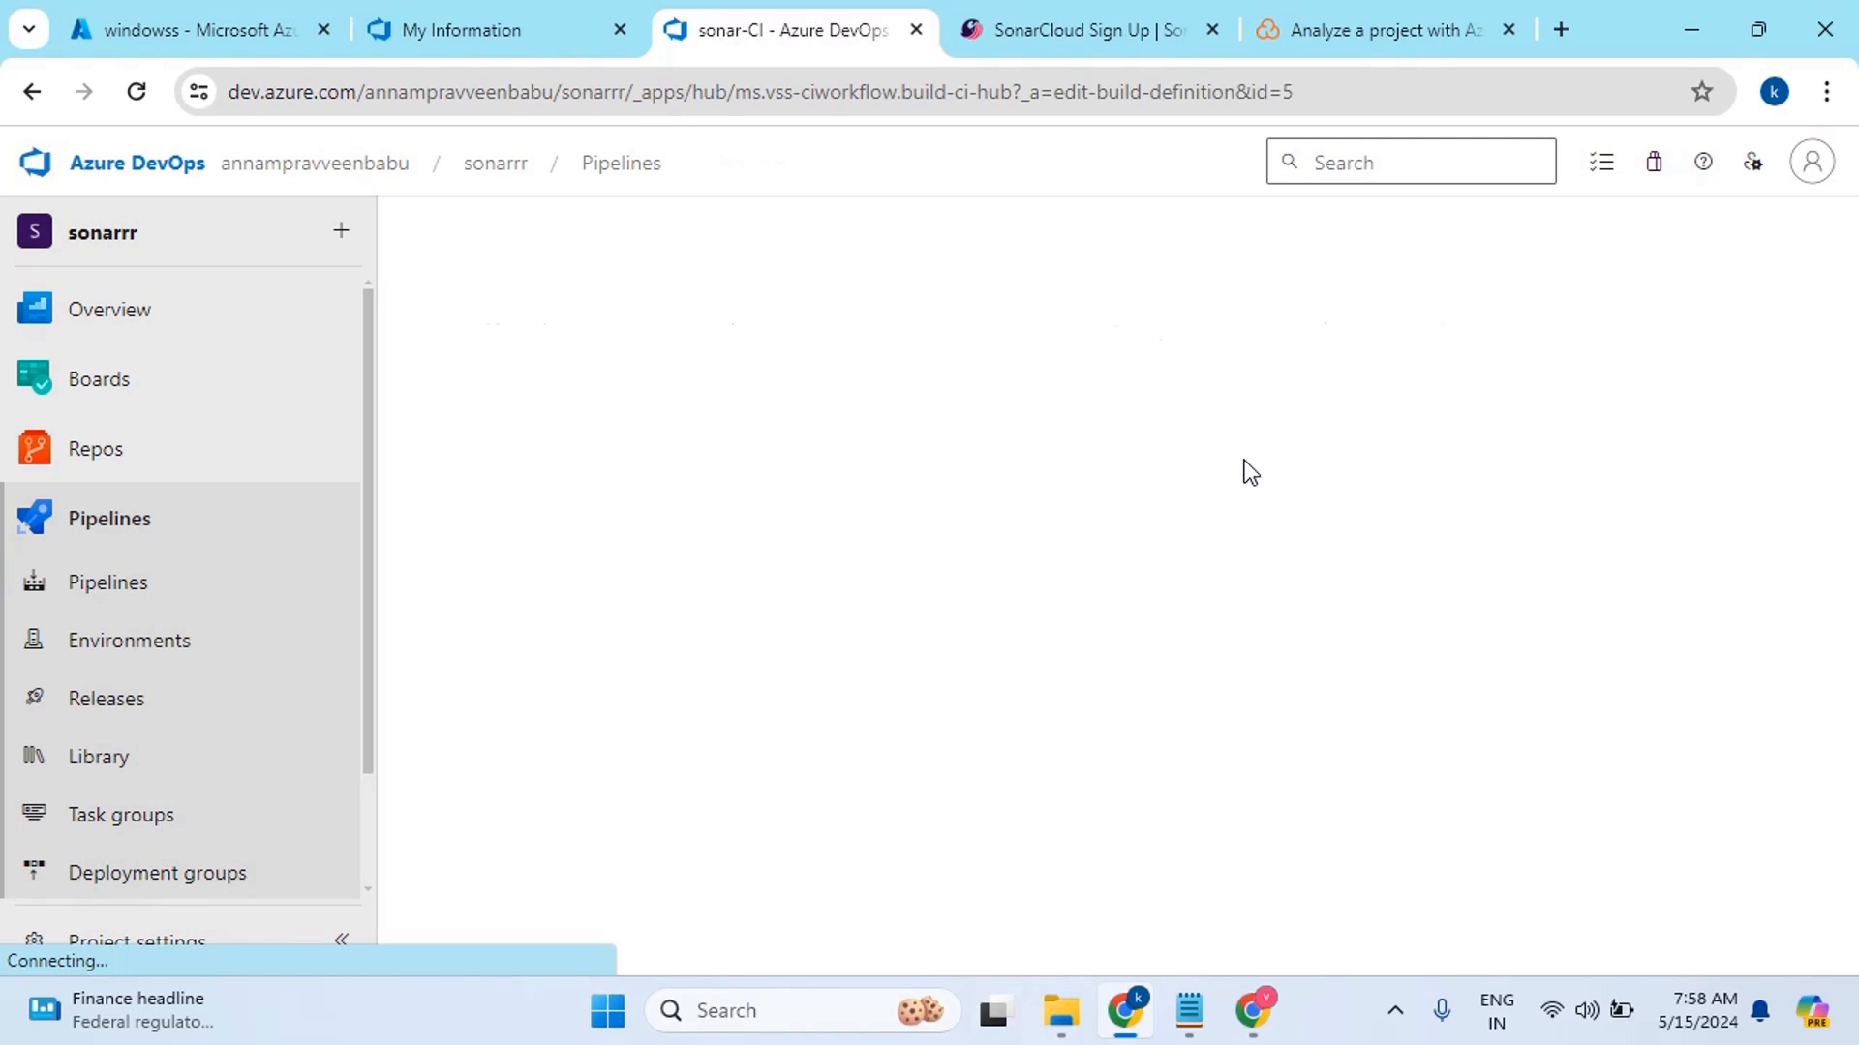
click(1031, 587)
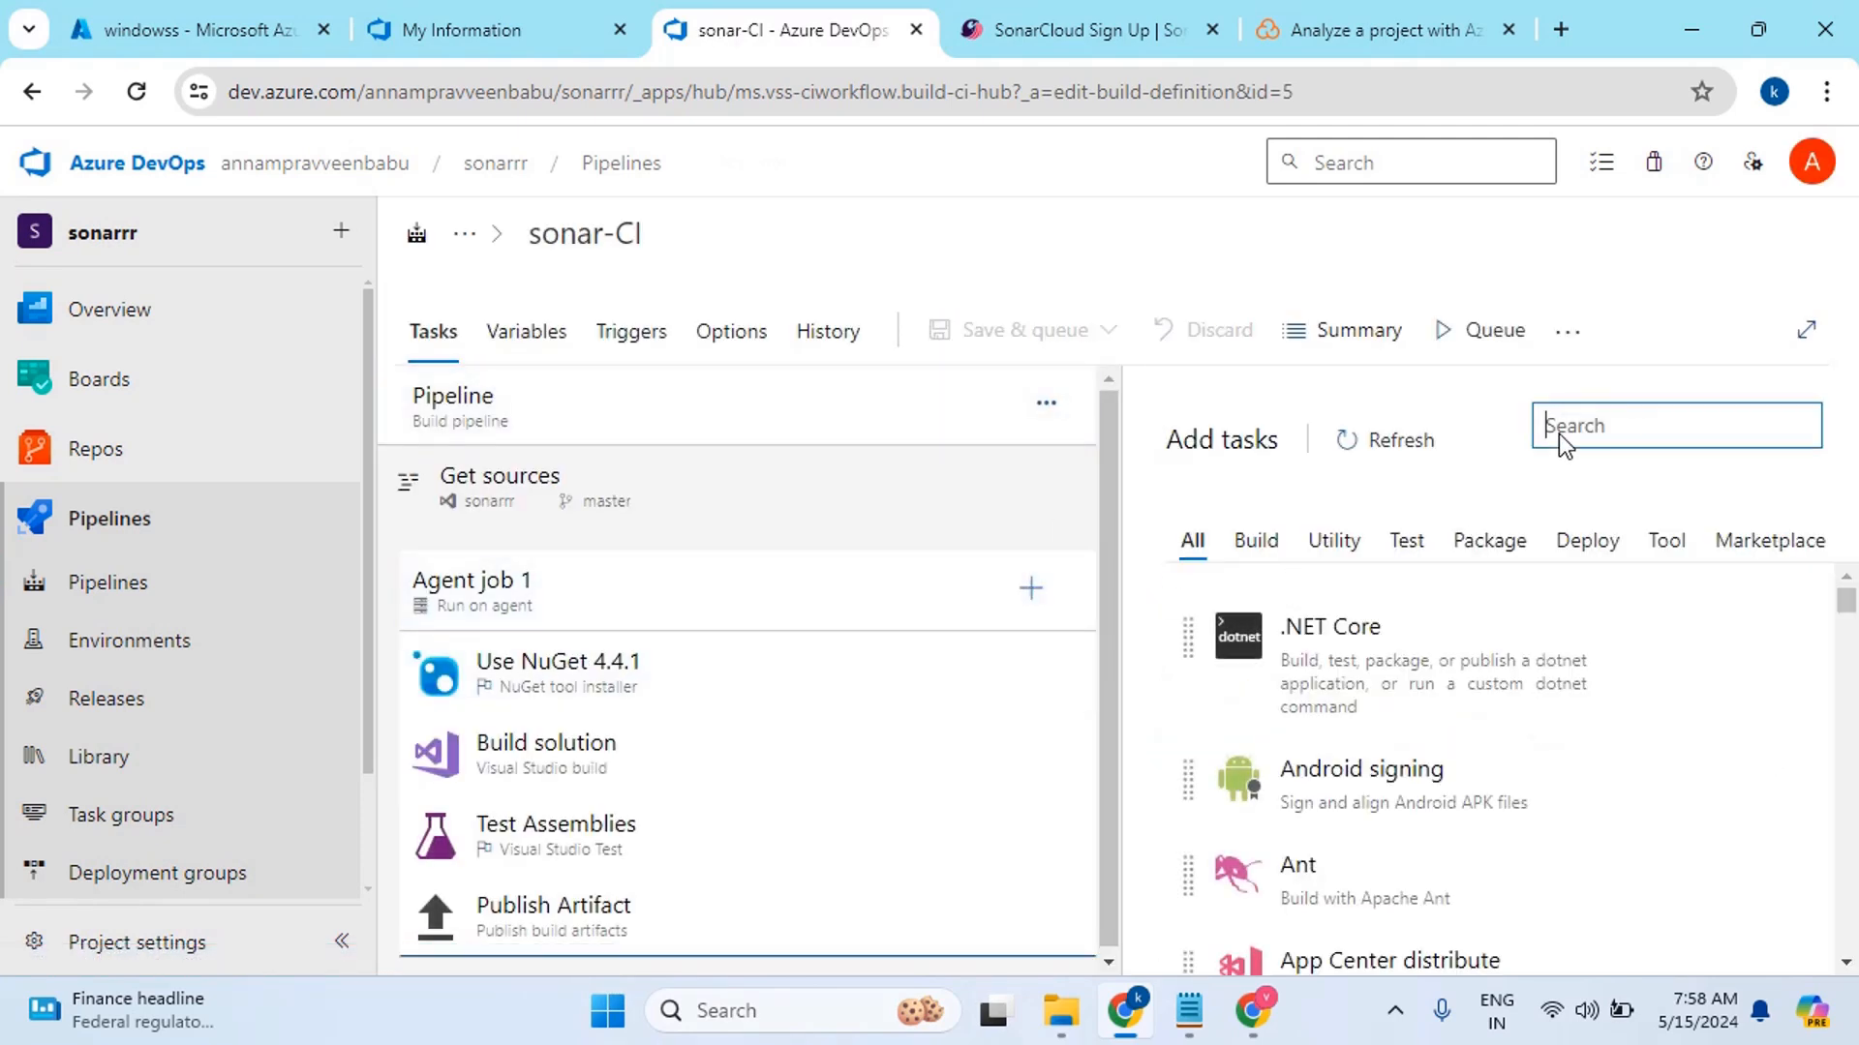
Search the available pipeline tasks for "sonar" and look through the matching tasks and marketplace extensions
text(sonar)
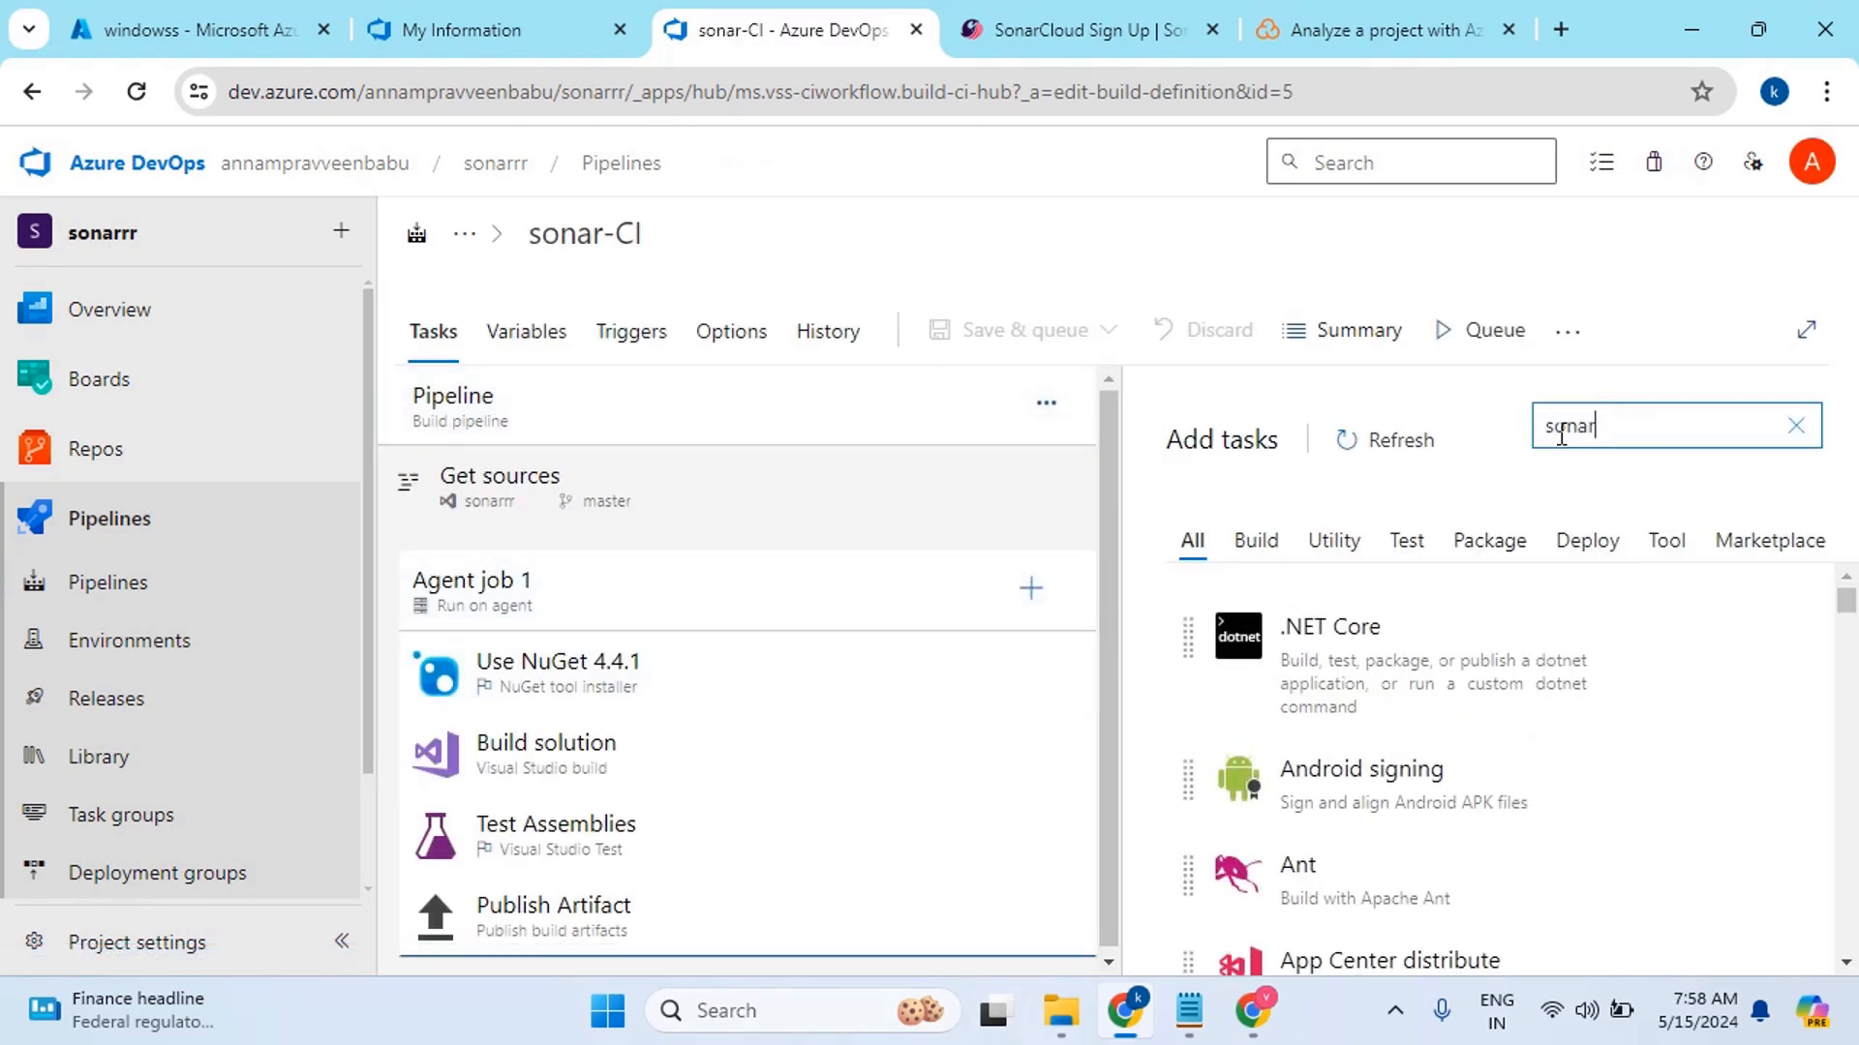
mouse_move(1518, 554)
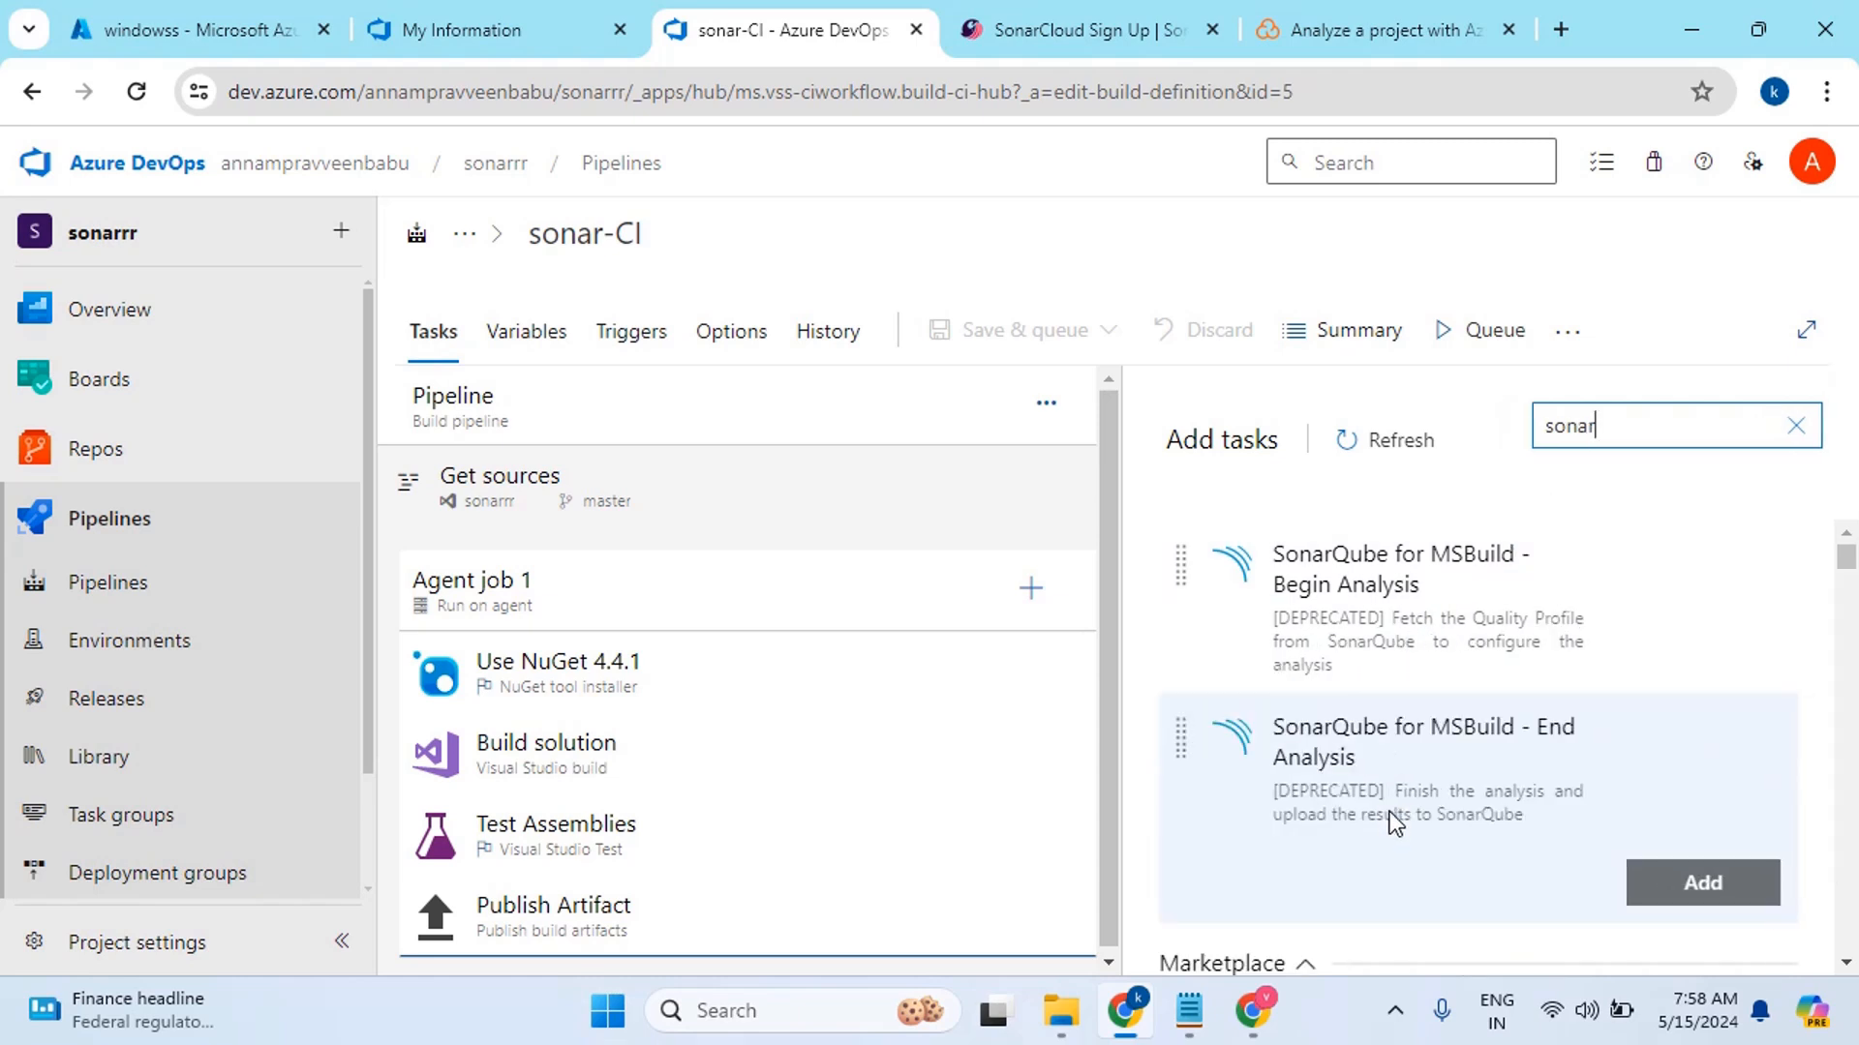
scroll(1375, 678, down, 3)
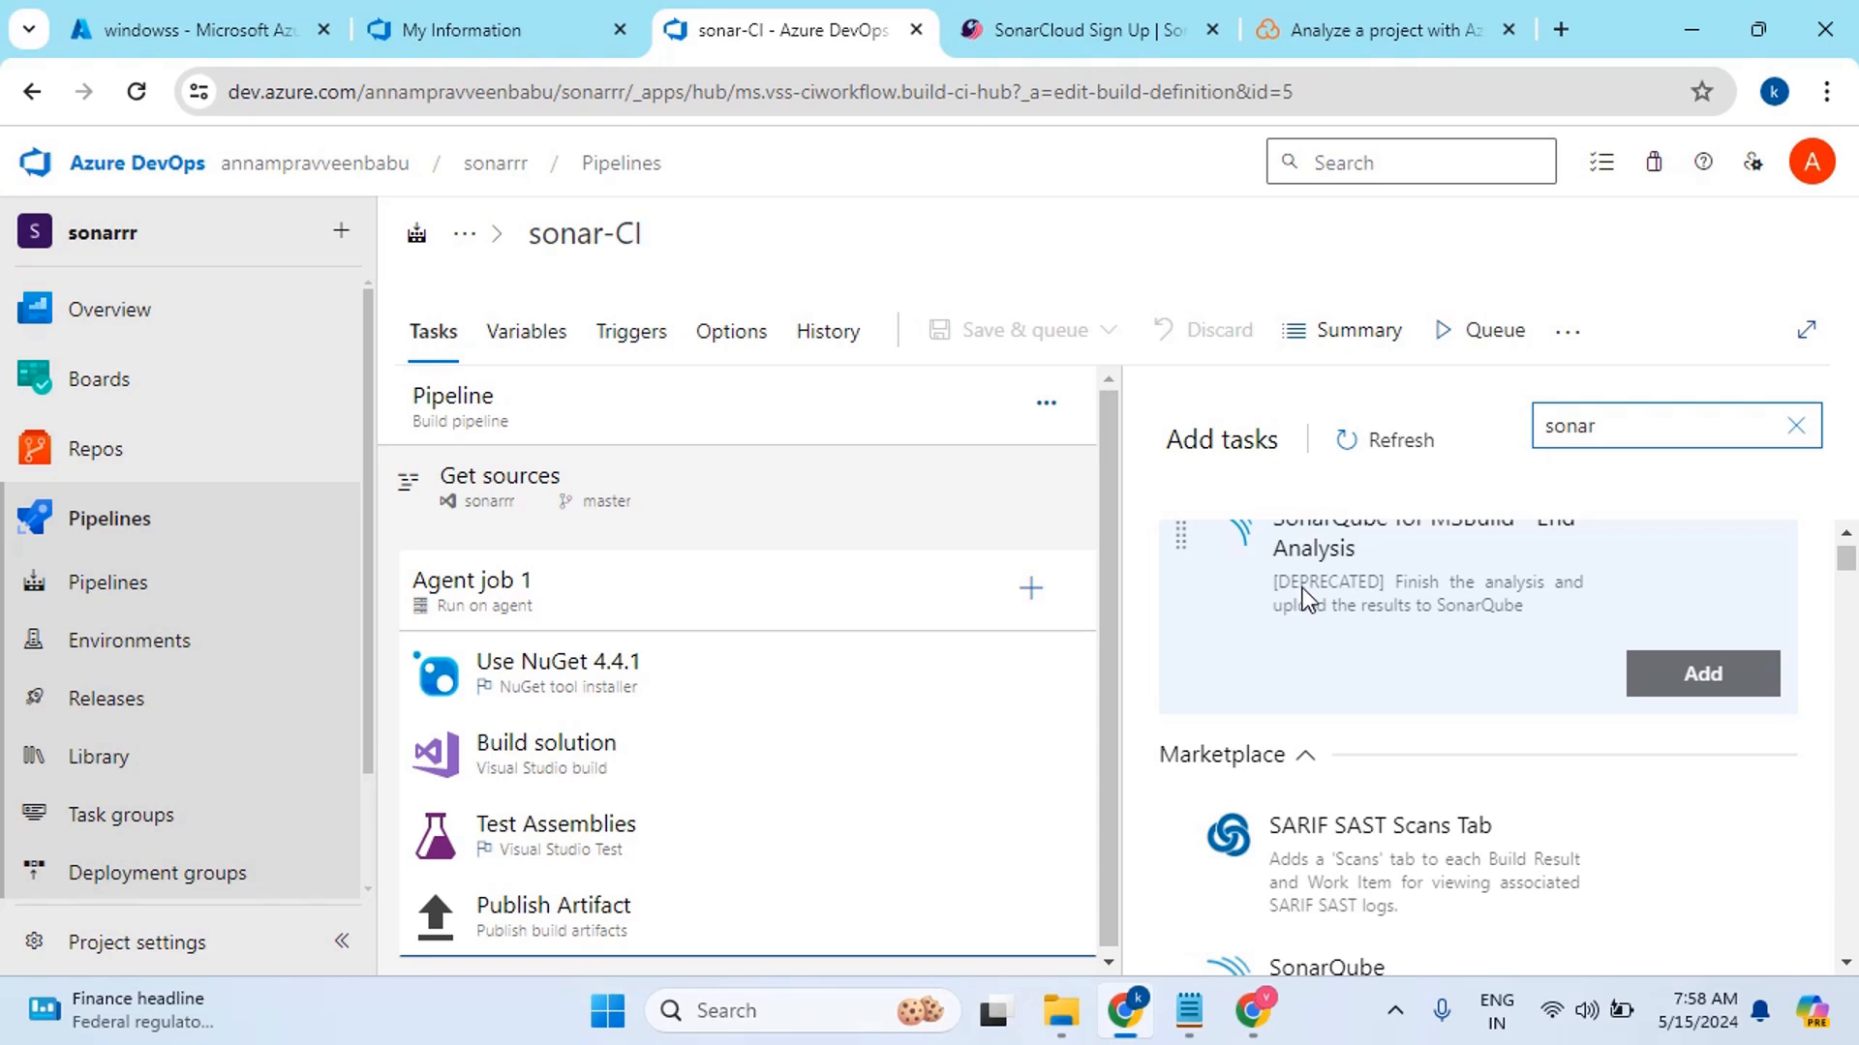
scroll(1334, 672, up, 3)
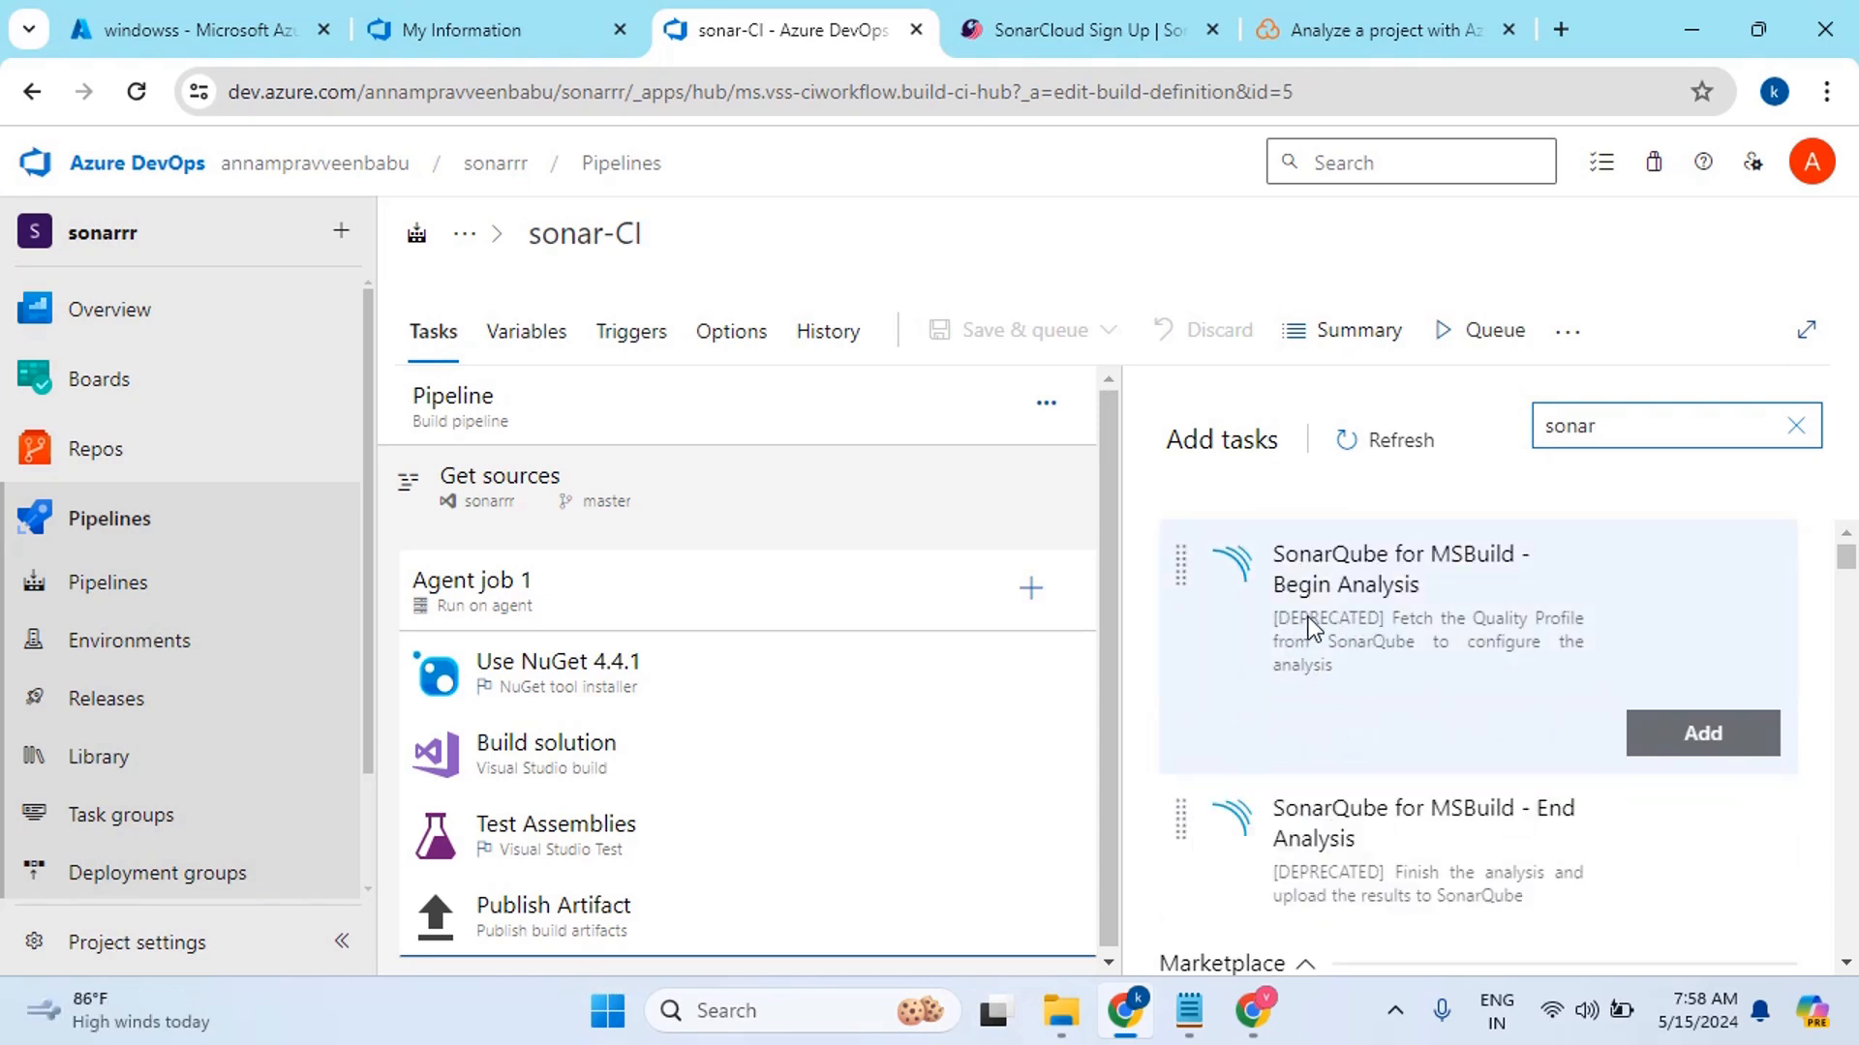
scroll(1307, 618, down, 5)
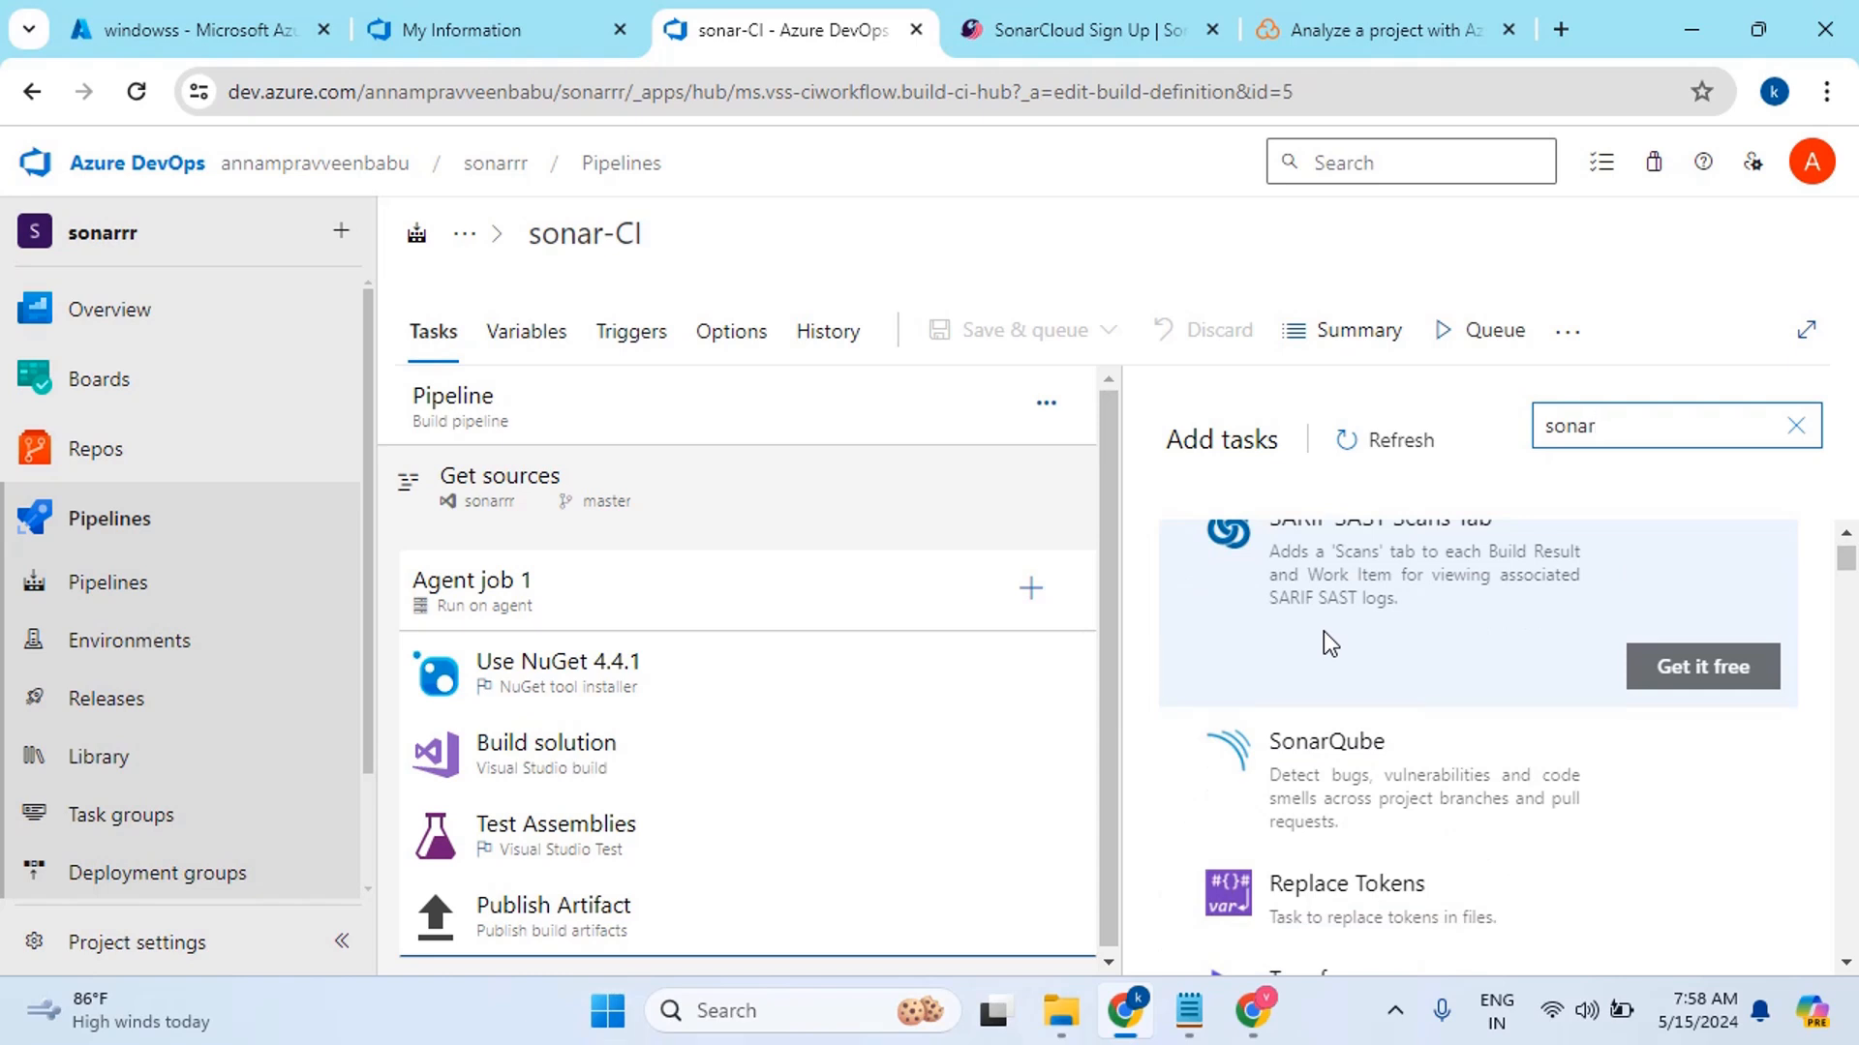
scroll(1323, 655, up, 5)
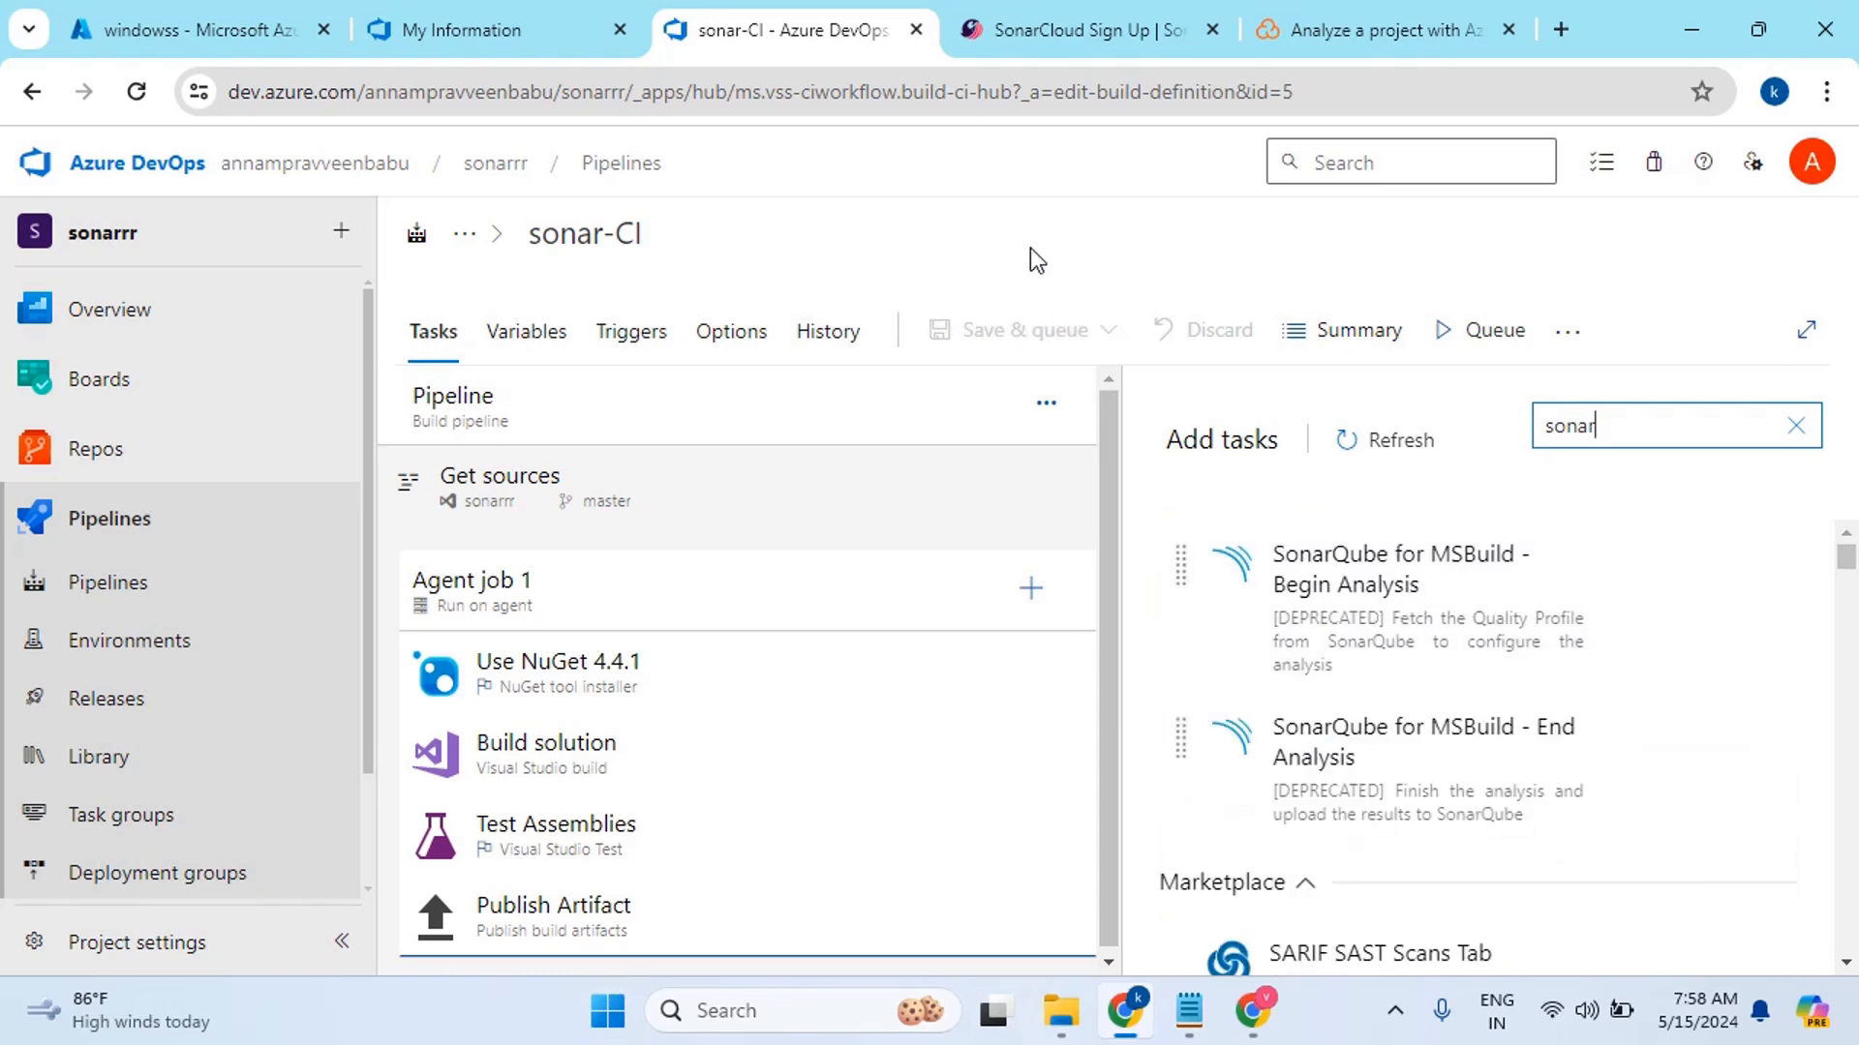
click(1034, 245)
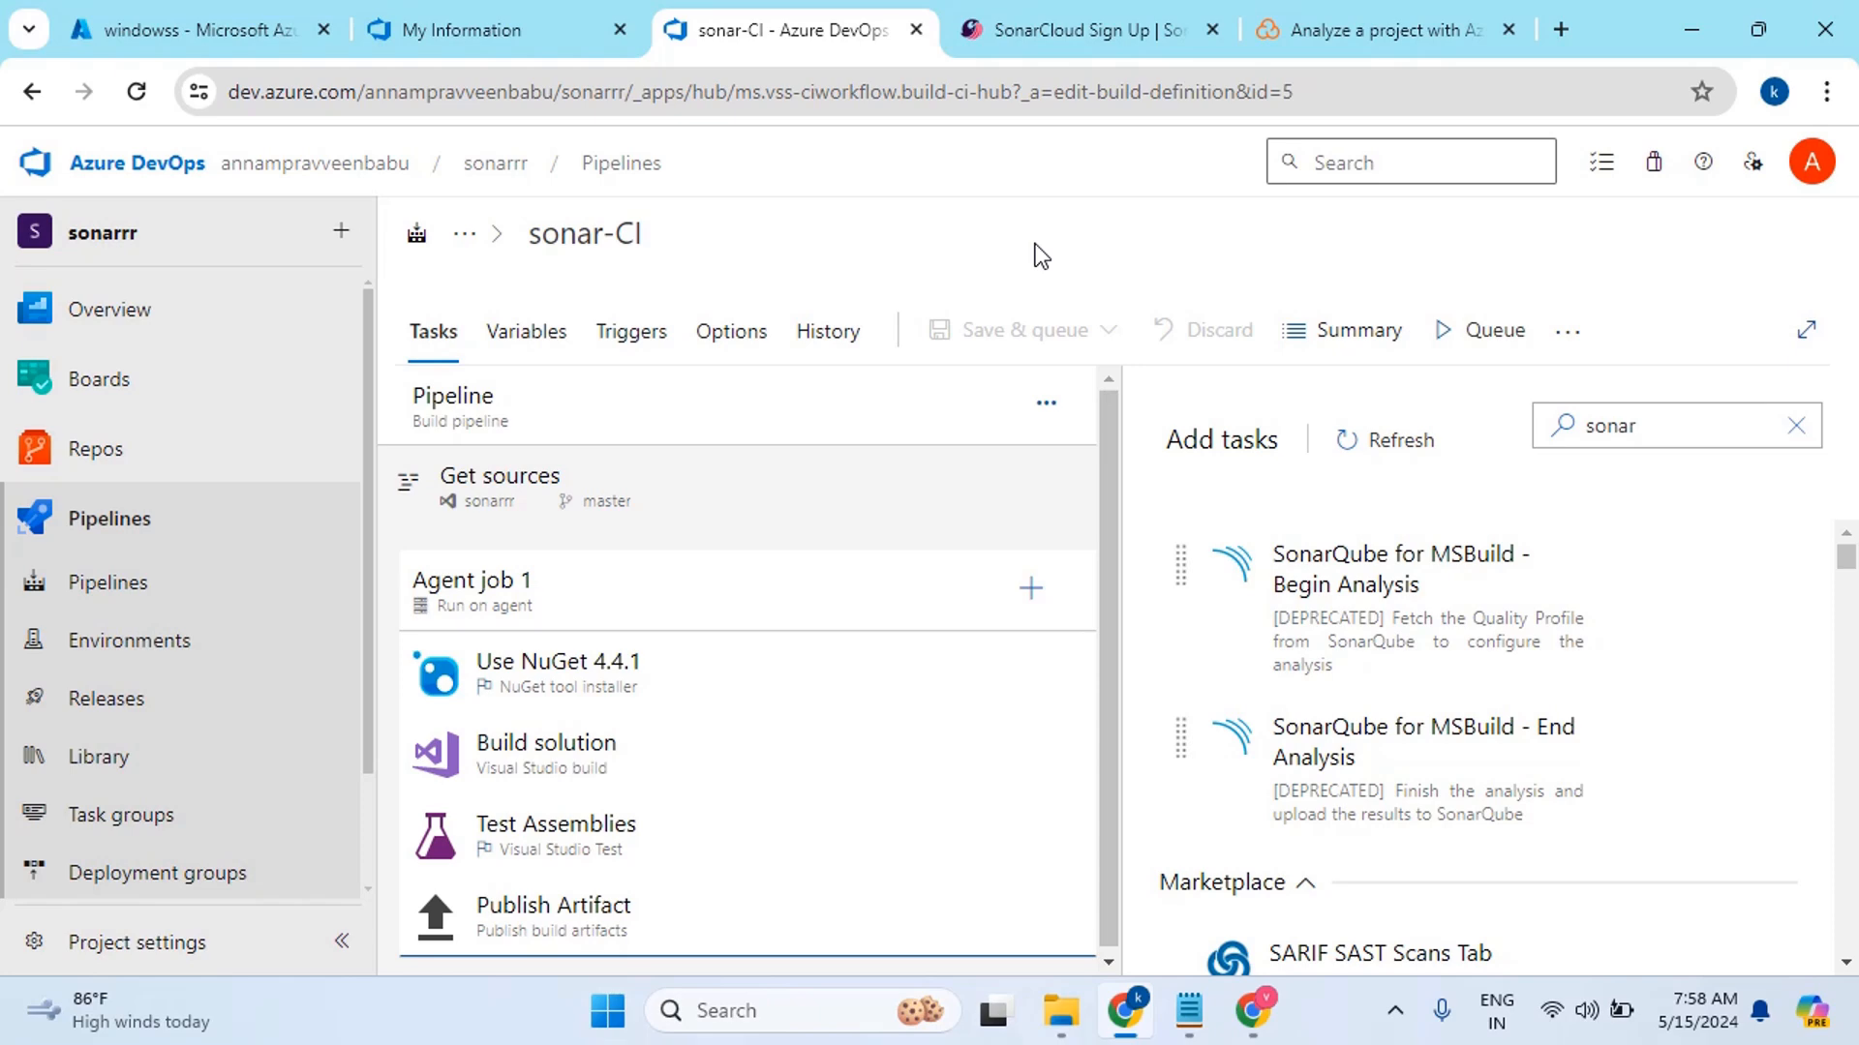
click(1676, 432)
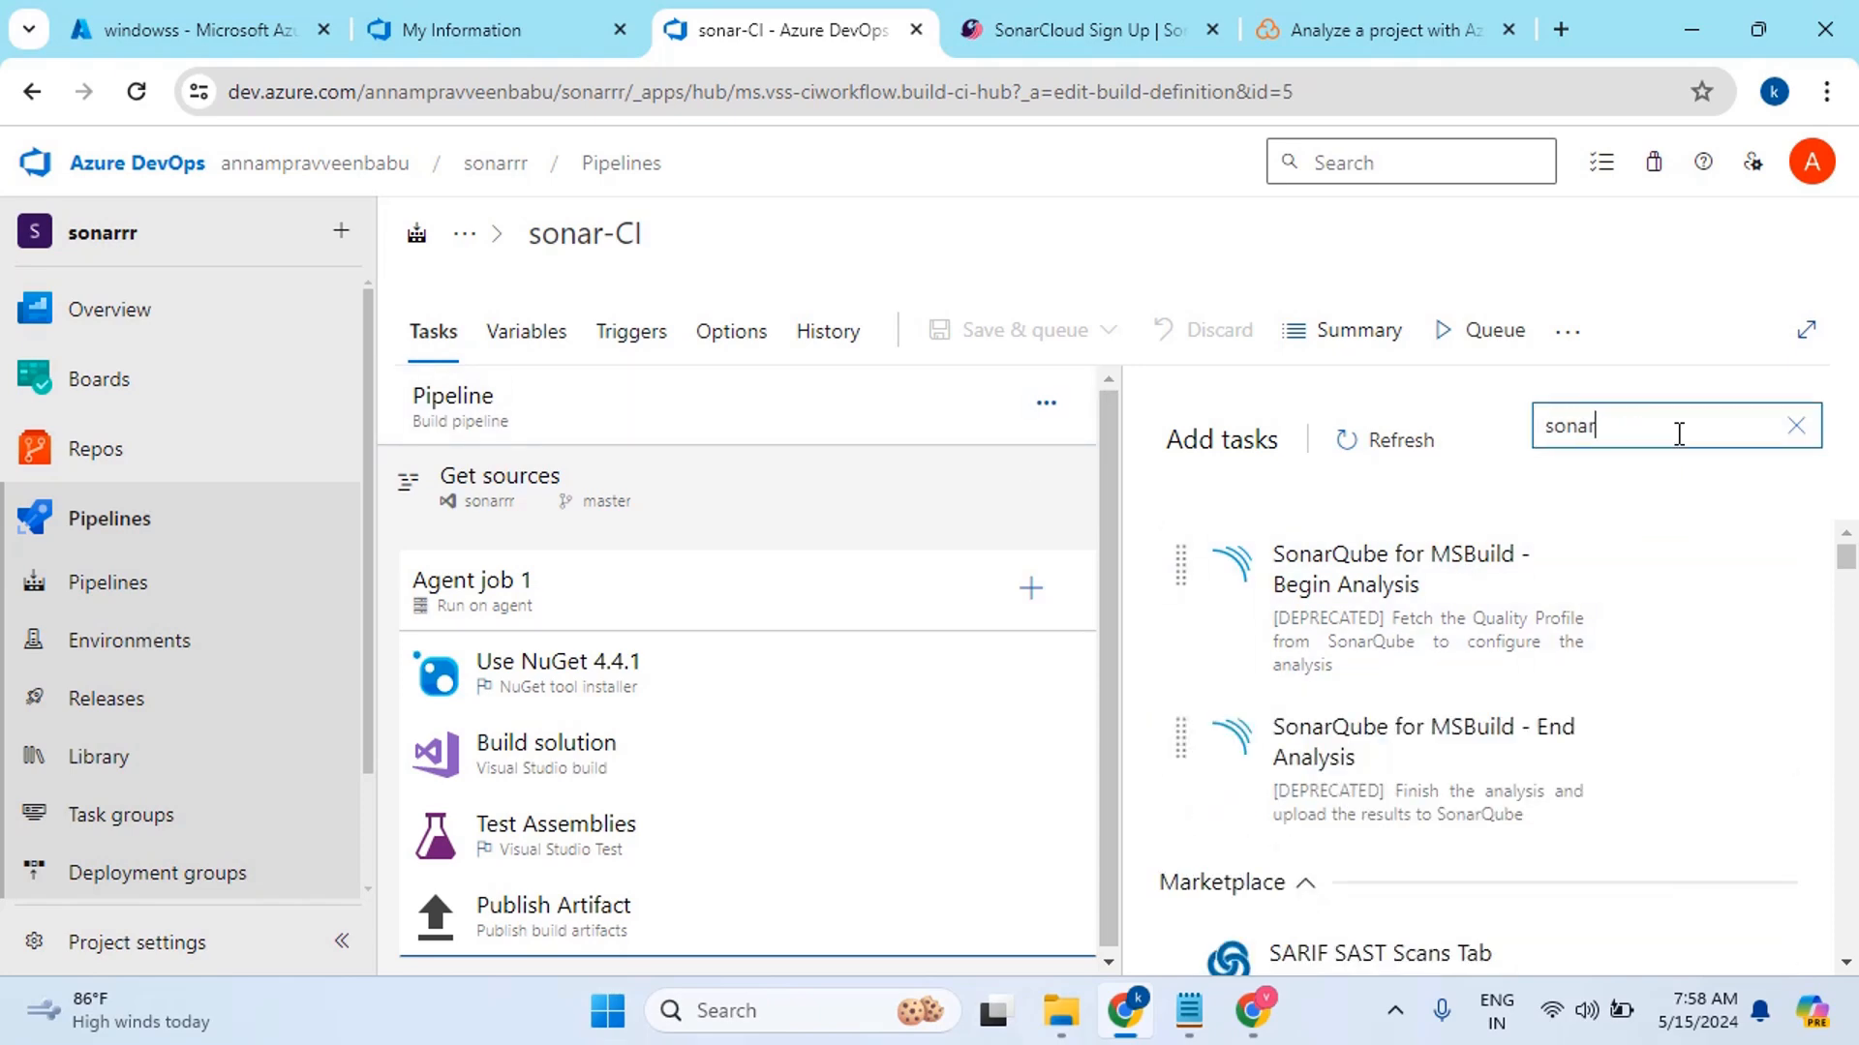
scroll(1345, 792, down, 2)
scroll(1338, 786, up, 2)
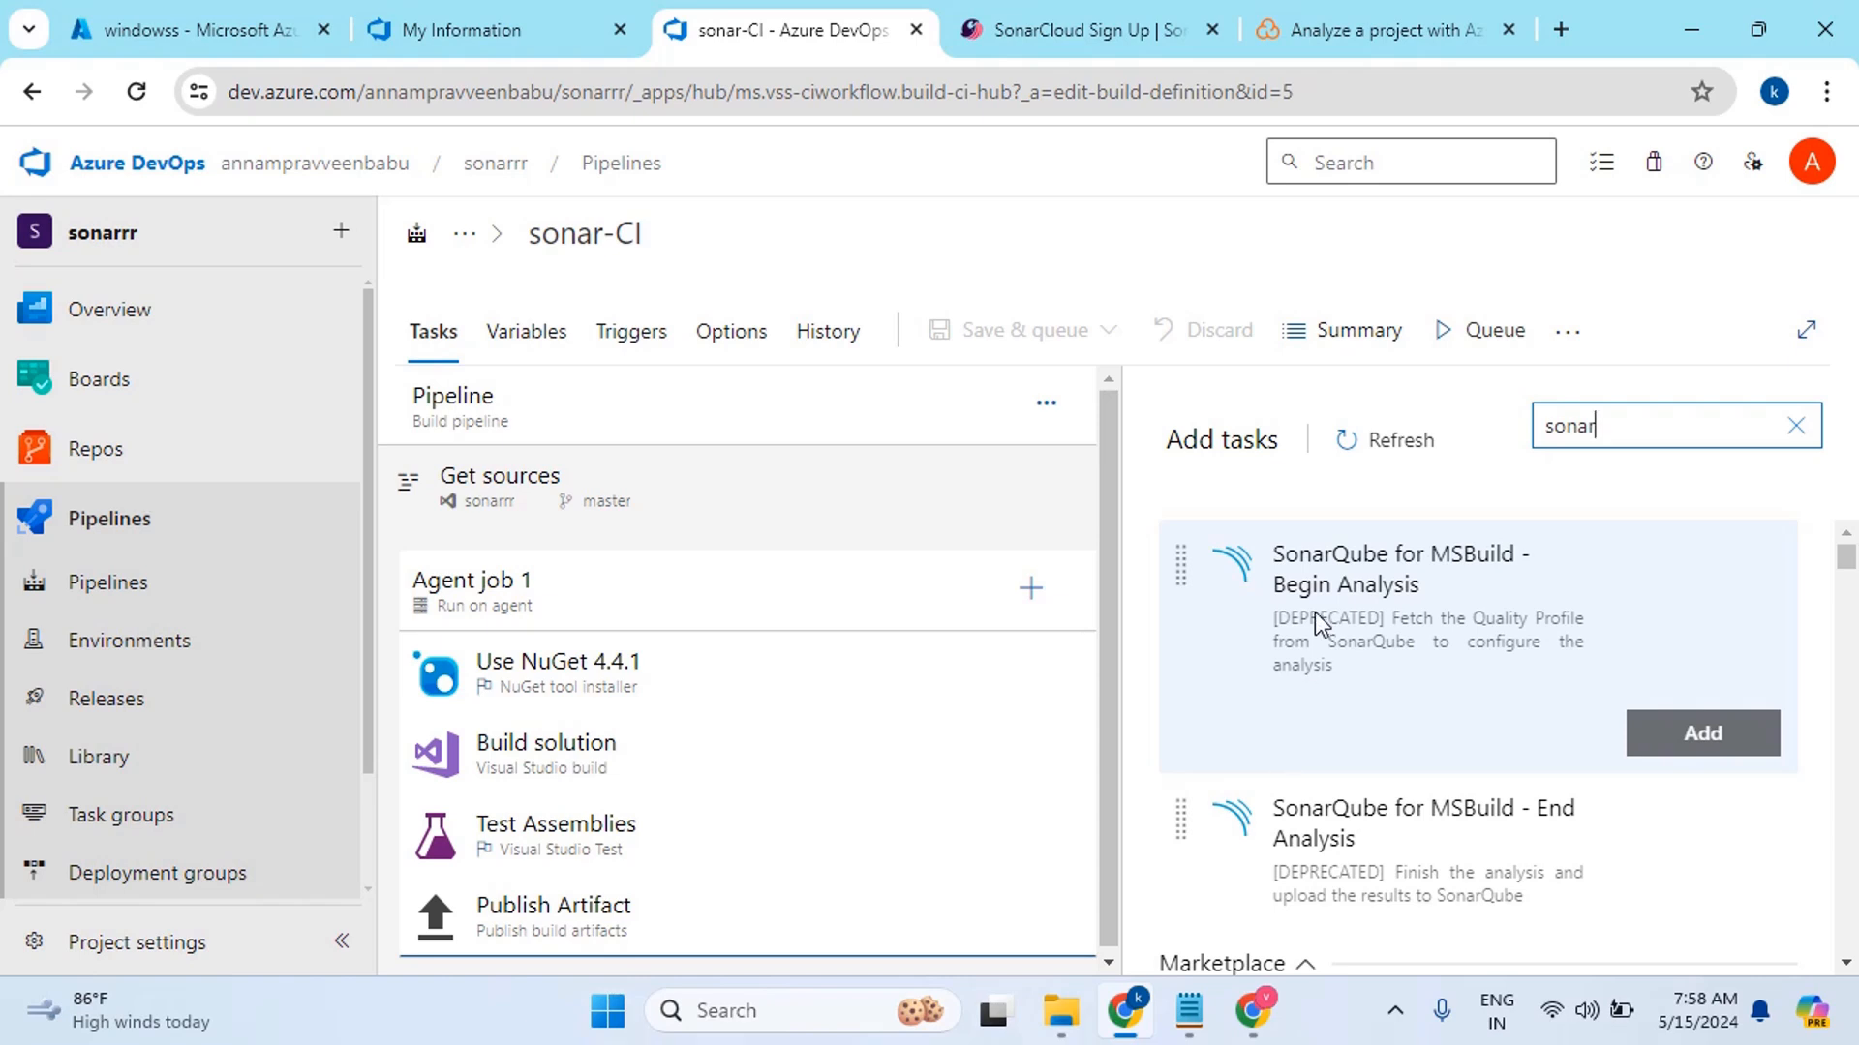
Find the SonarCloud extension among the marketplace results for sonar and start getting it for free
scroll(1314, 612, down, 3)
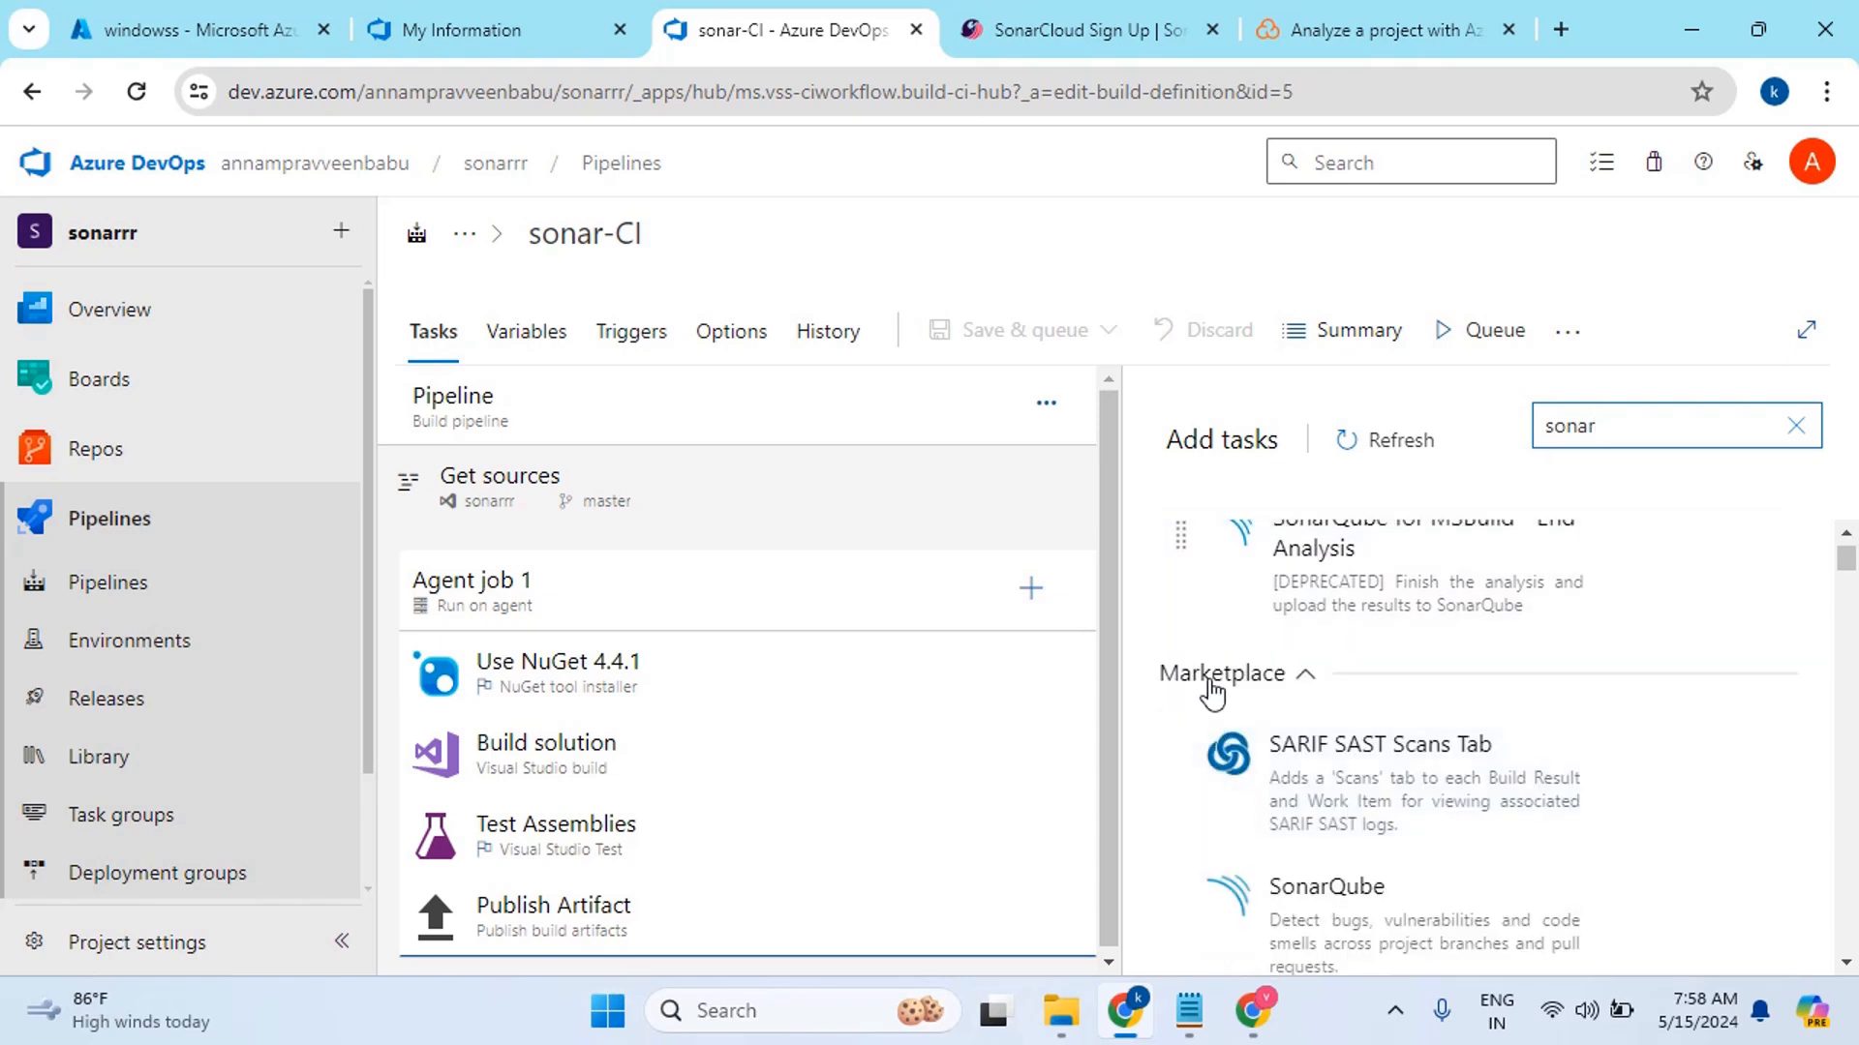
scroll(1334, 826, down, 3)
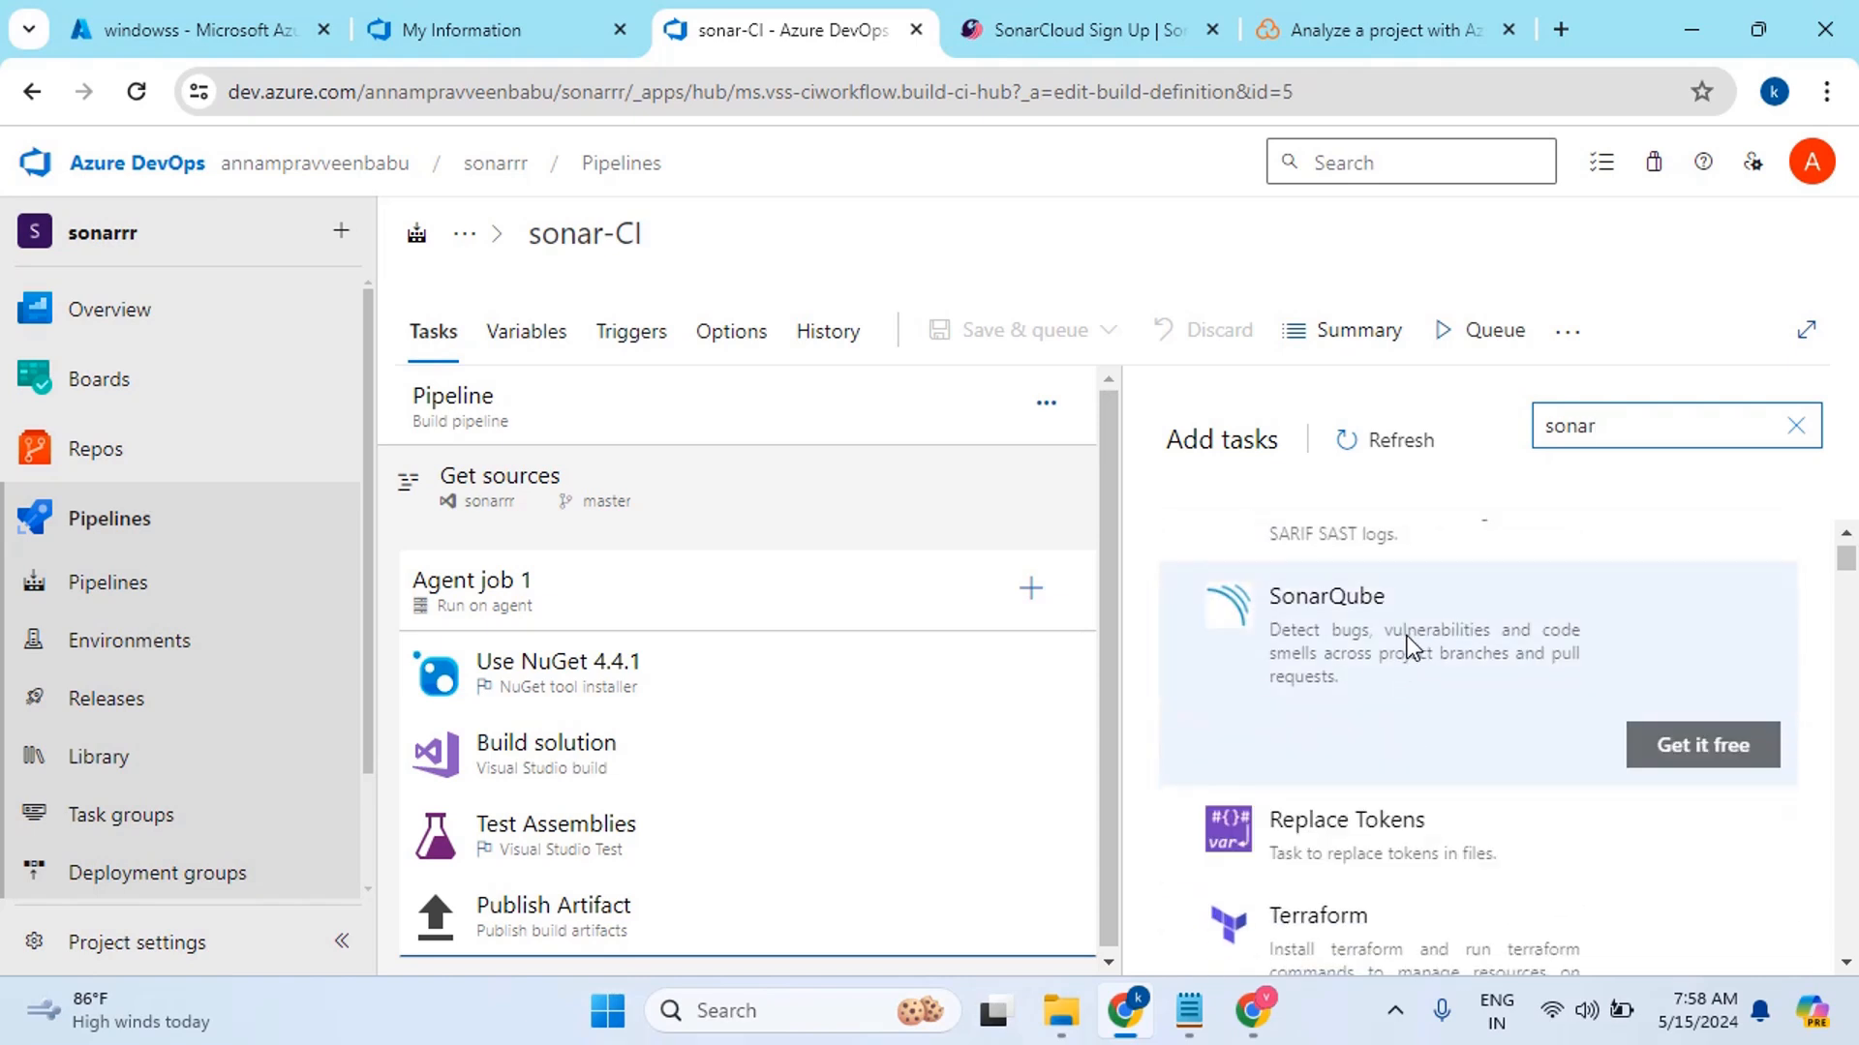
scroll(1409, 646, down, 4)
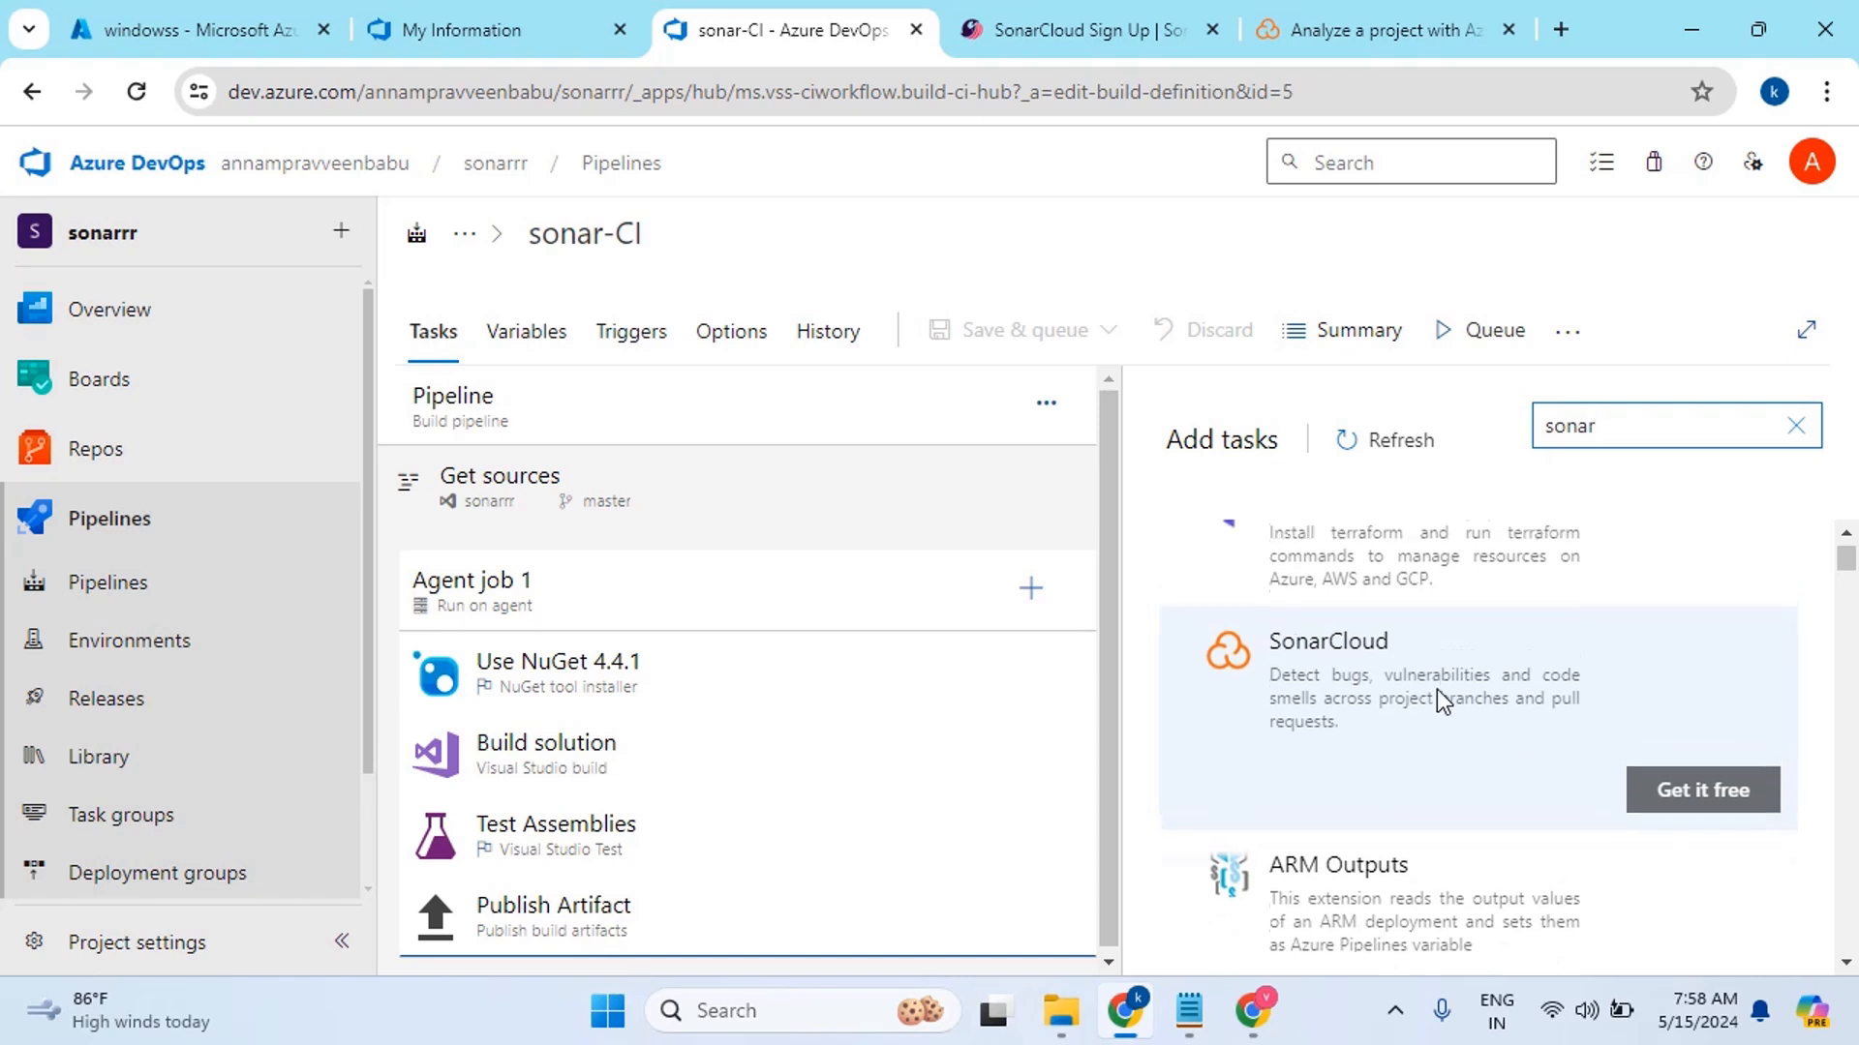
scroll(1328, 833, up, 3)
scroll(1419, 821, down, 3)
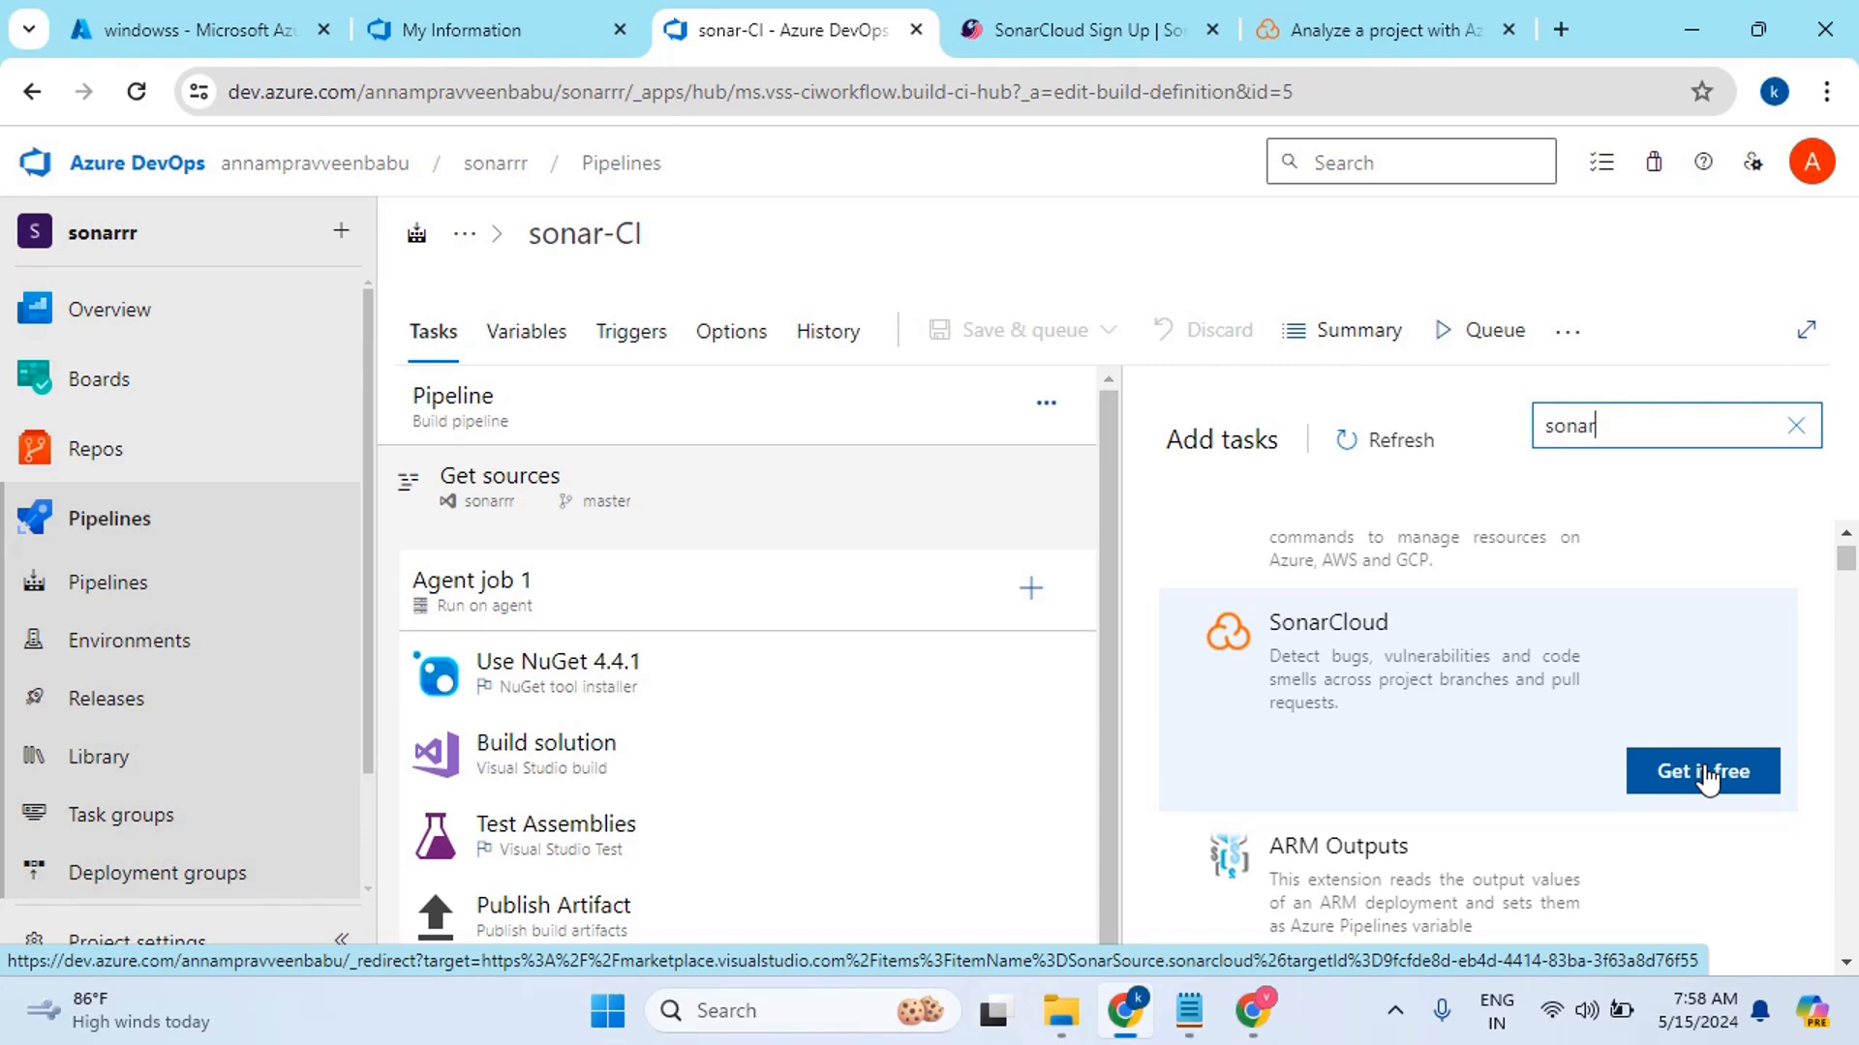
click(1705, 773)
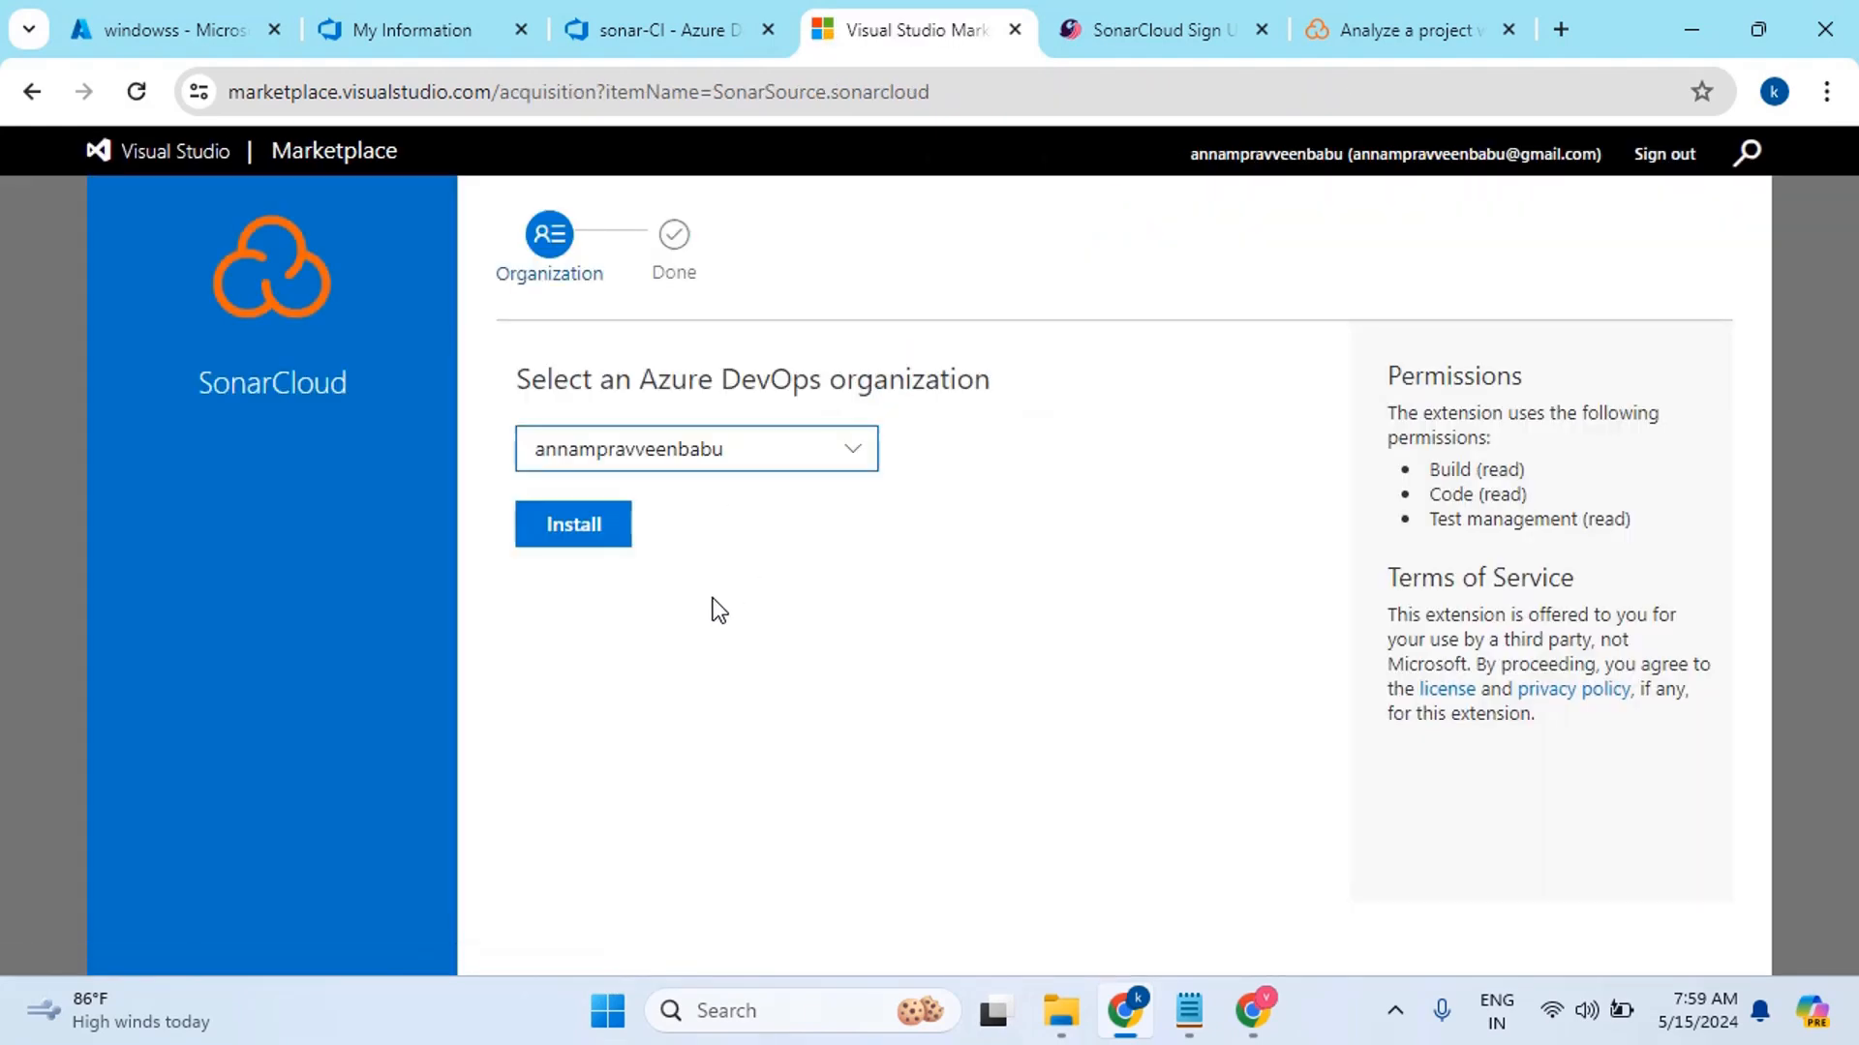
Install the SonarCloud extension into the existing Azure DevOps organization
click(874, 446)
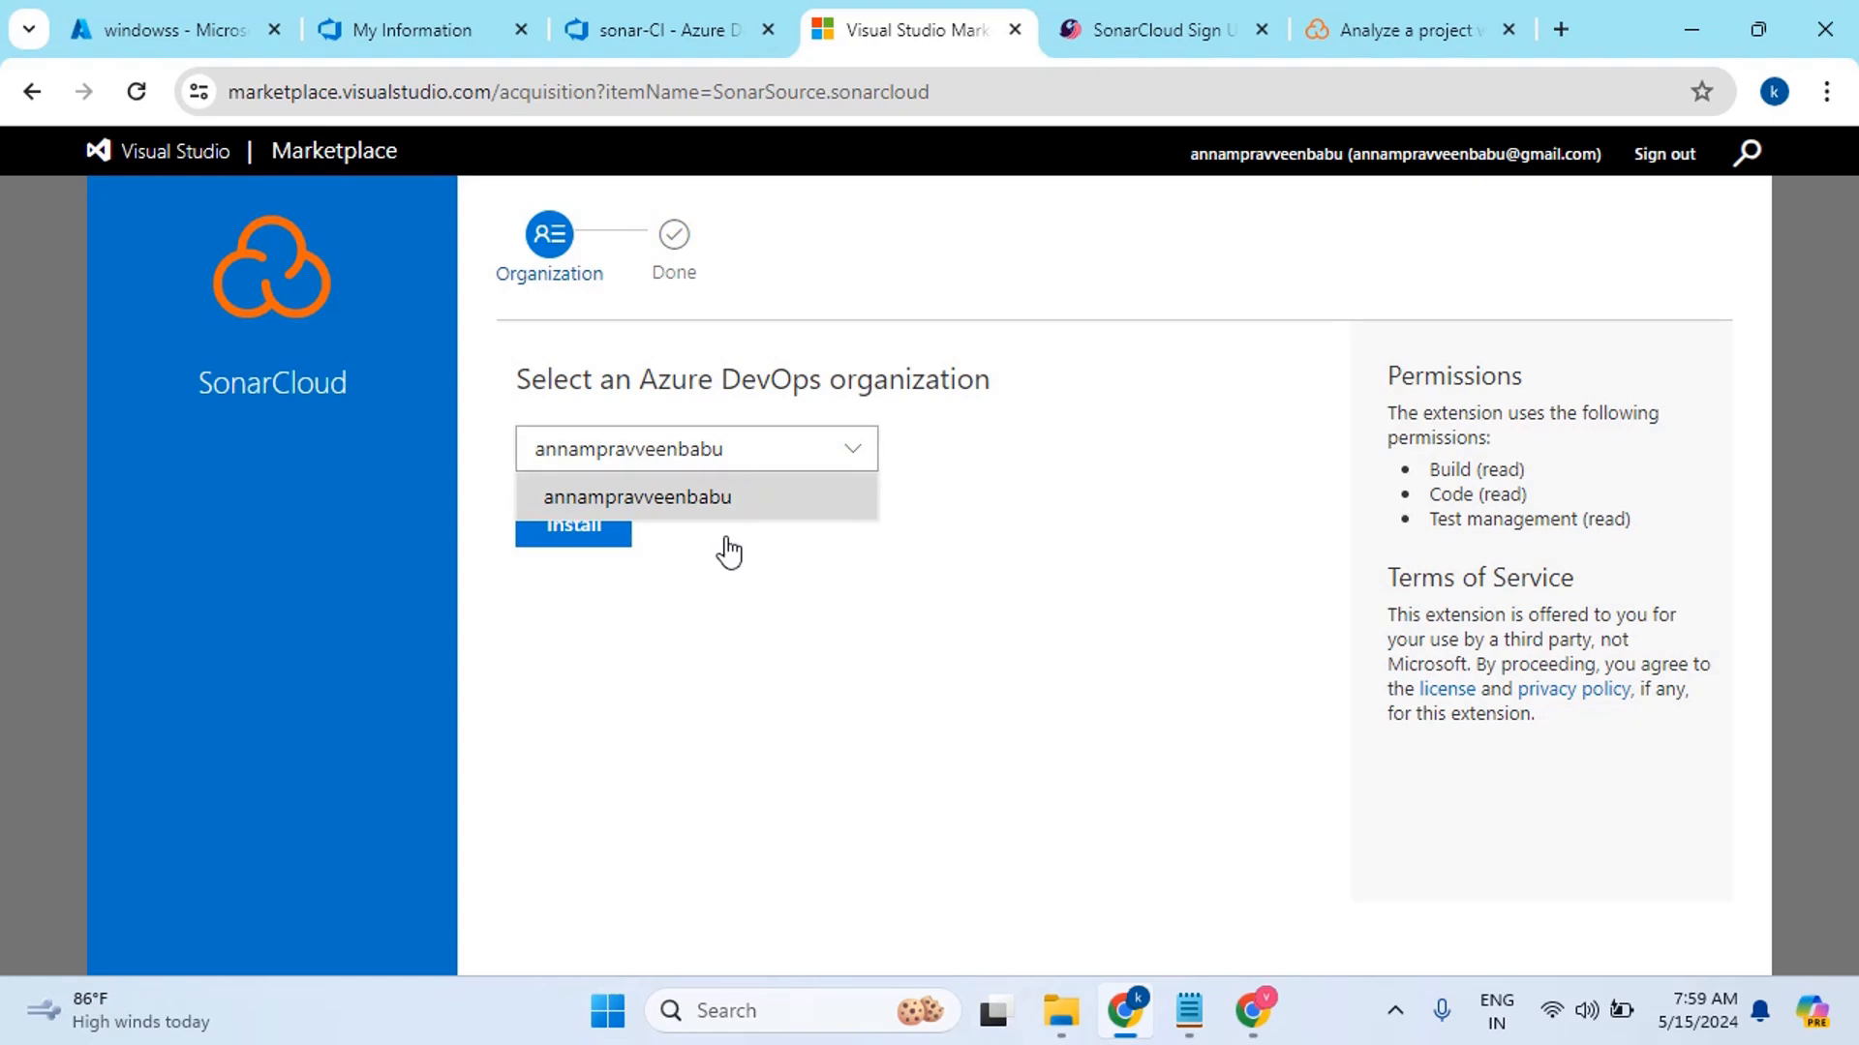
click(780, 460)
click(552, 525)
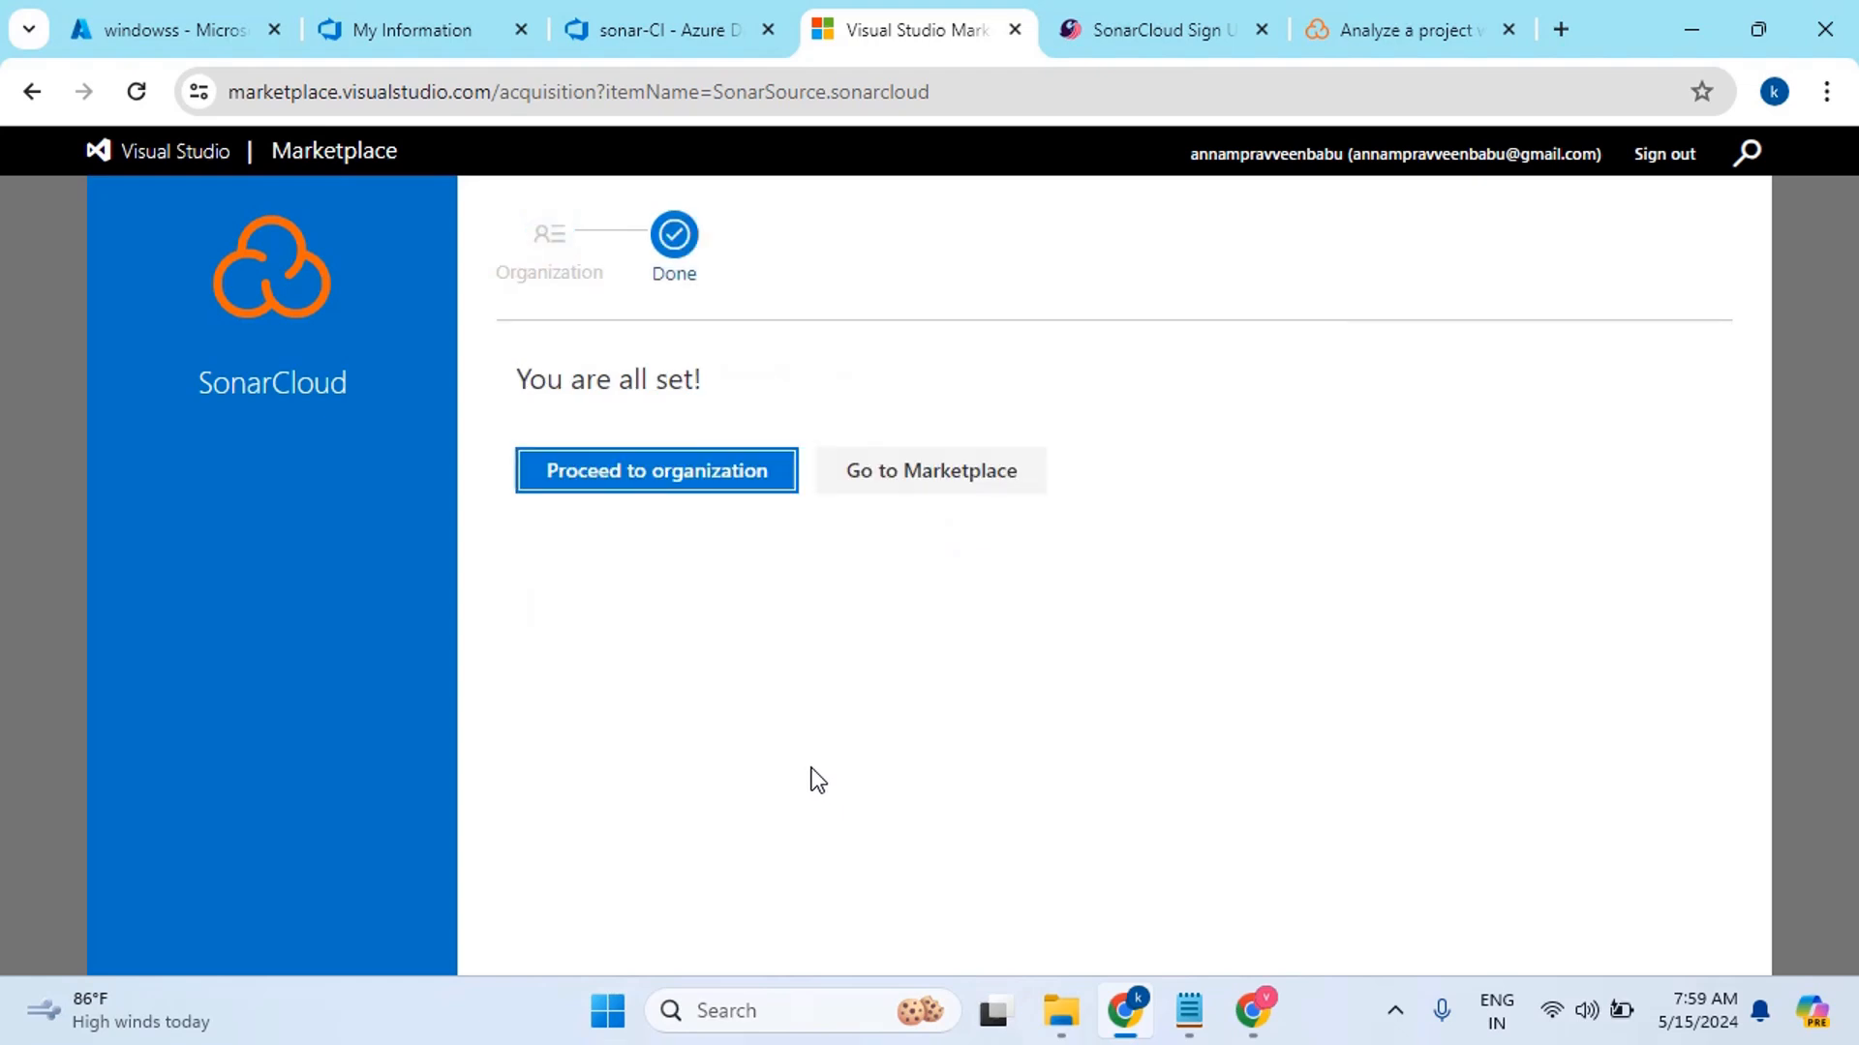
Proceed to the organization and show its installed extensions in the organization settings
click(664, 484)
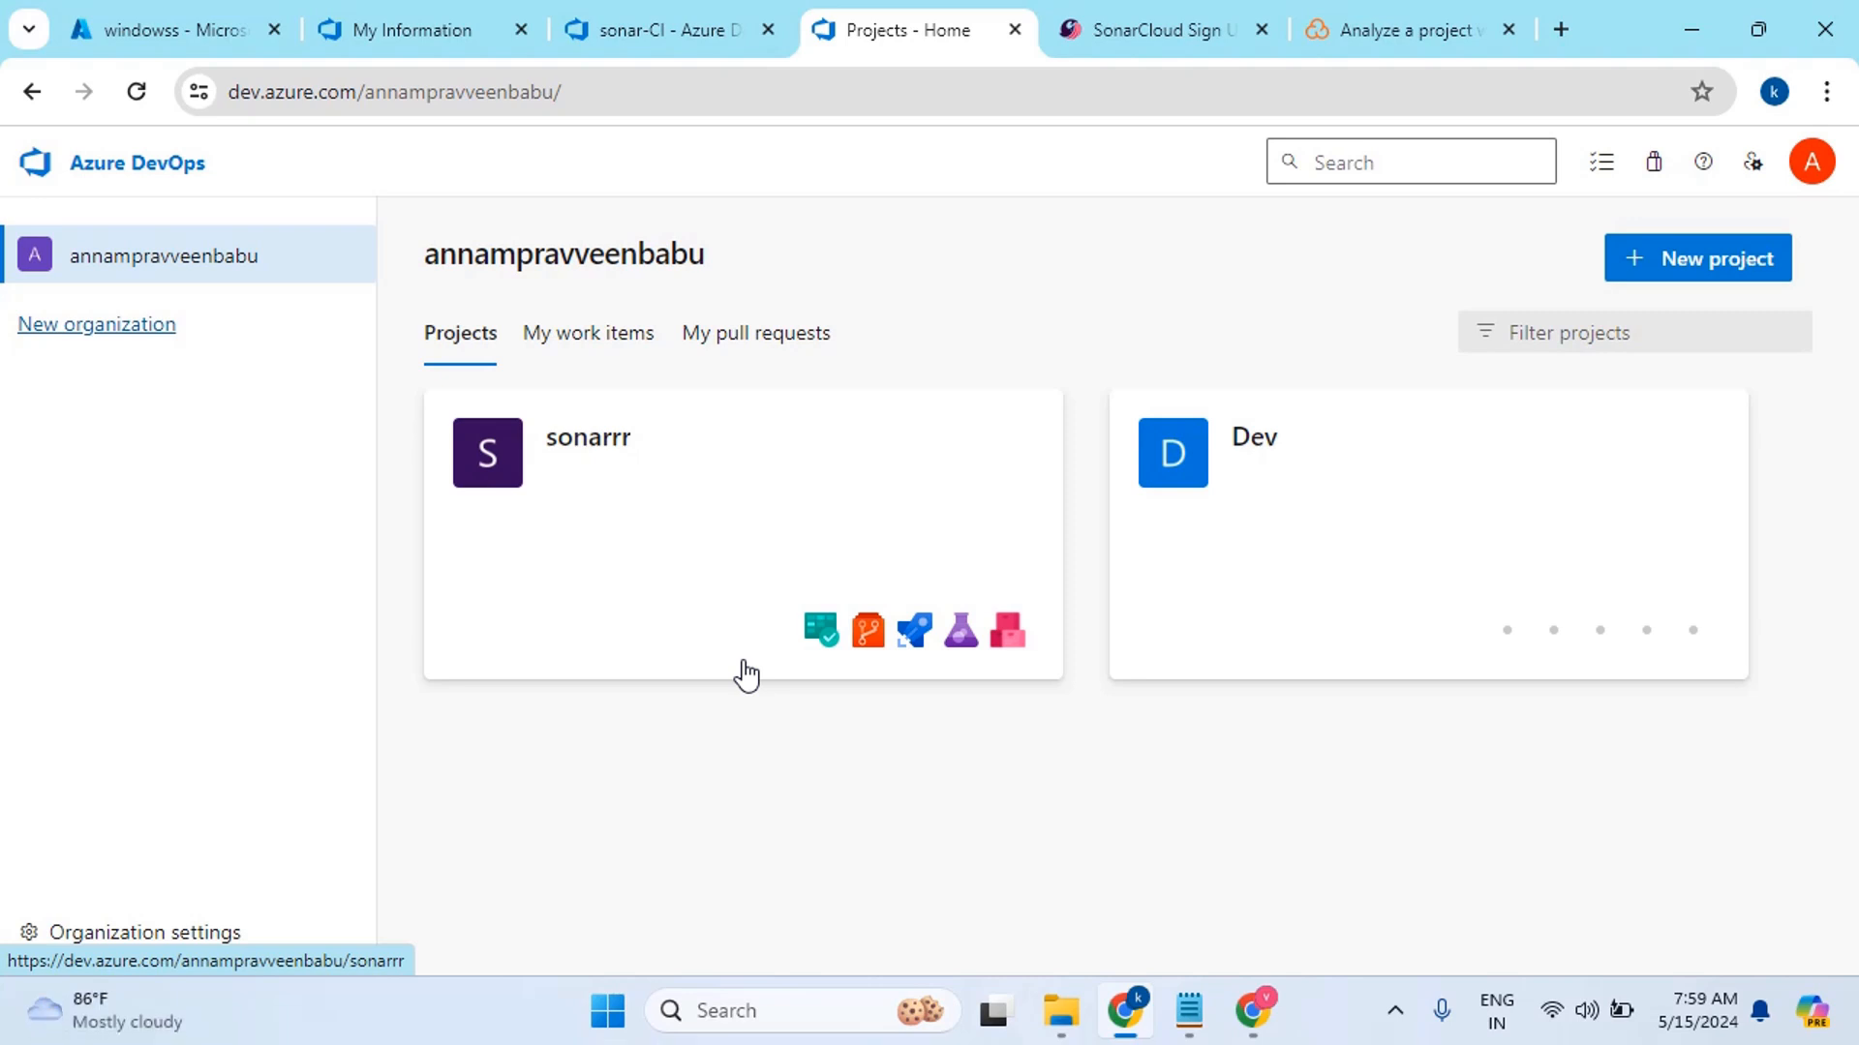
click(126, 935)
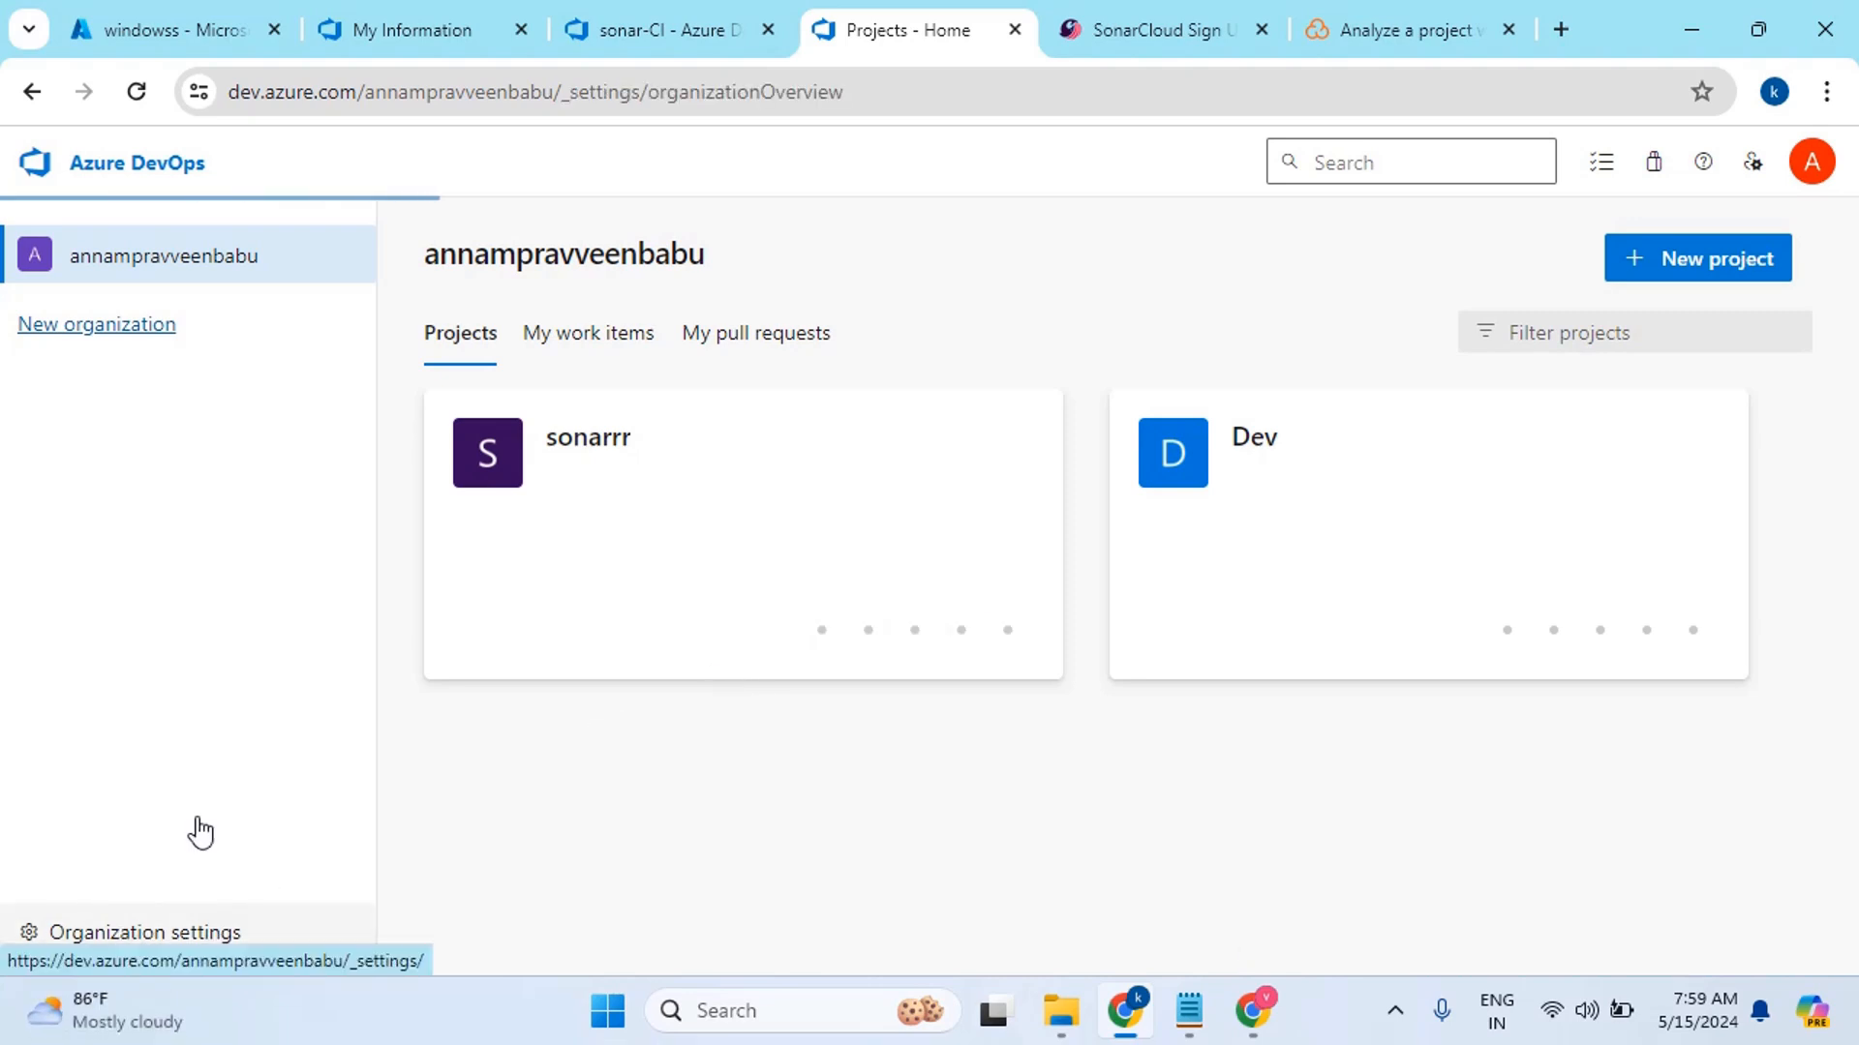
click(121, 757)
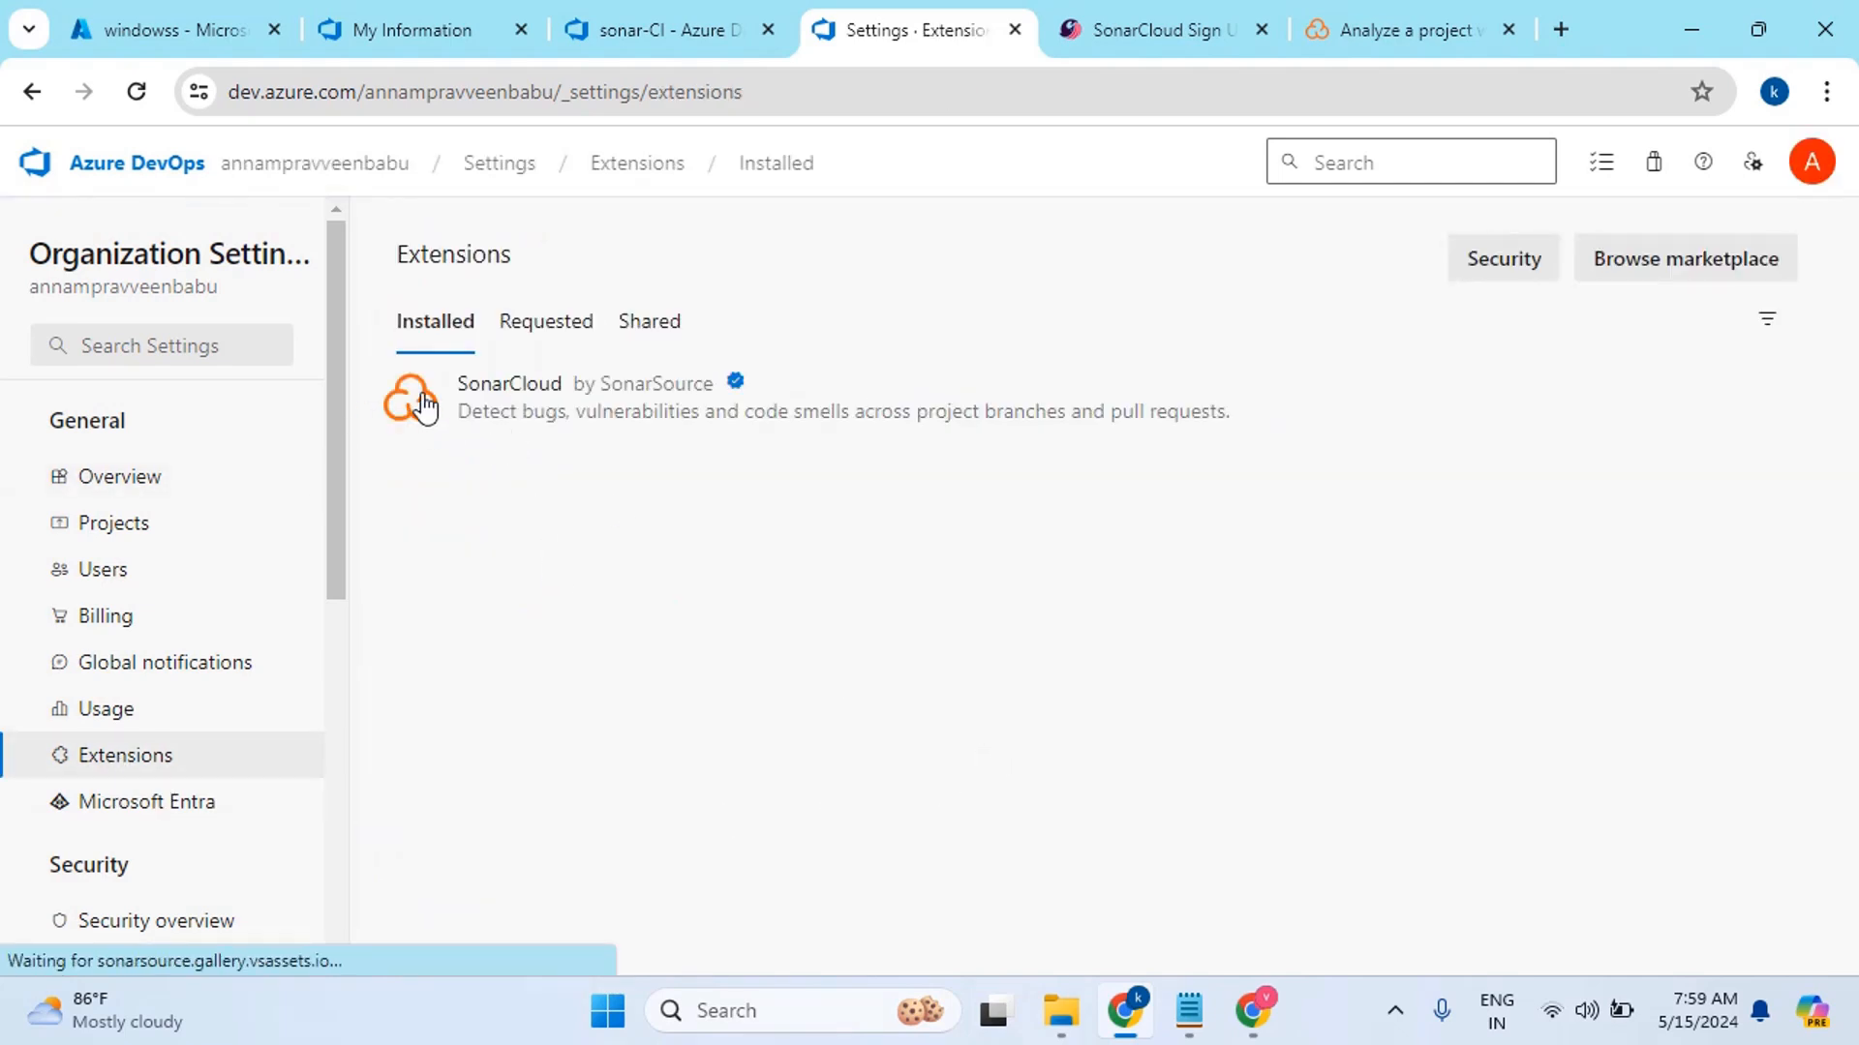
Browse the marketplace for Azure DevOps extensions, search for "terraform" and look through the matching extensions
click(1670, 270)
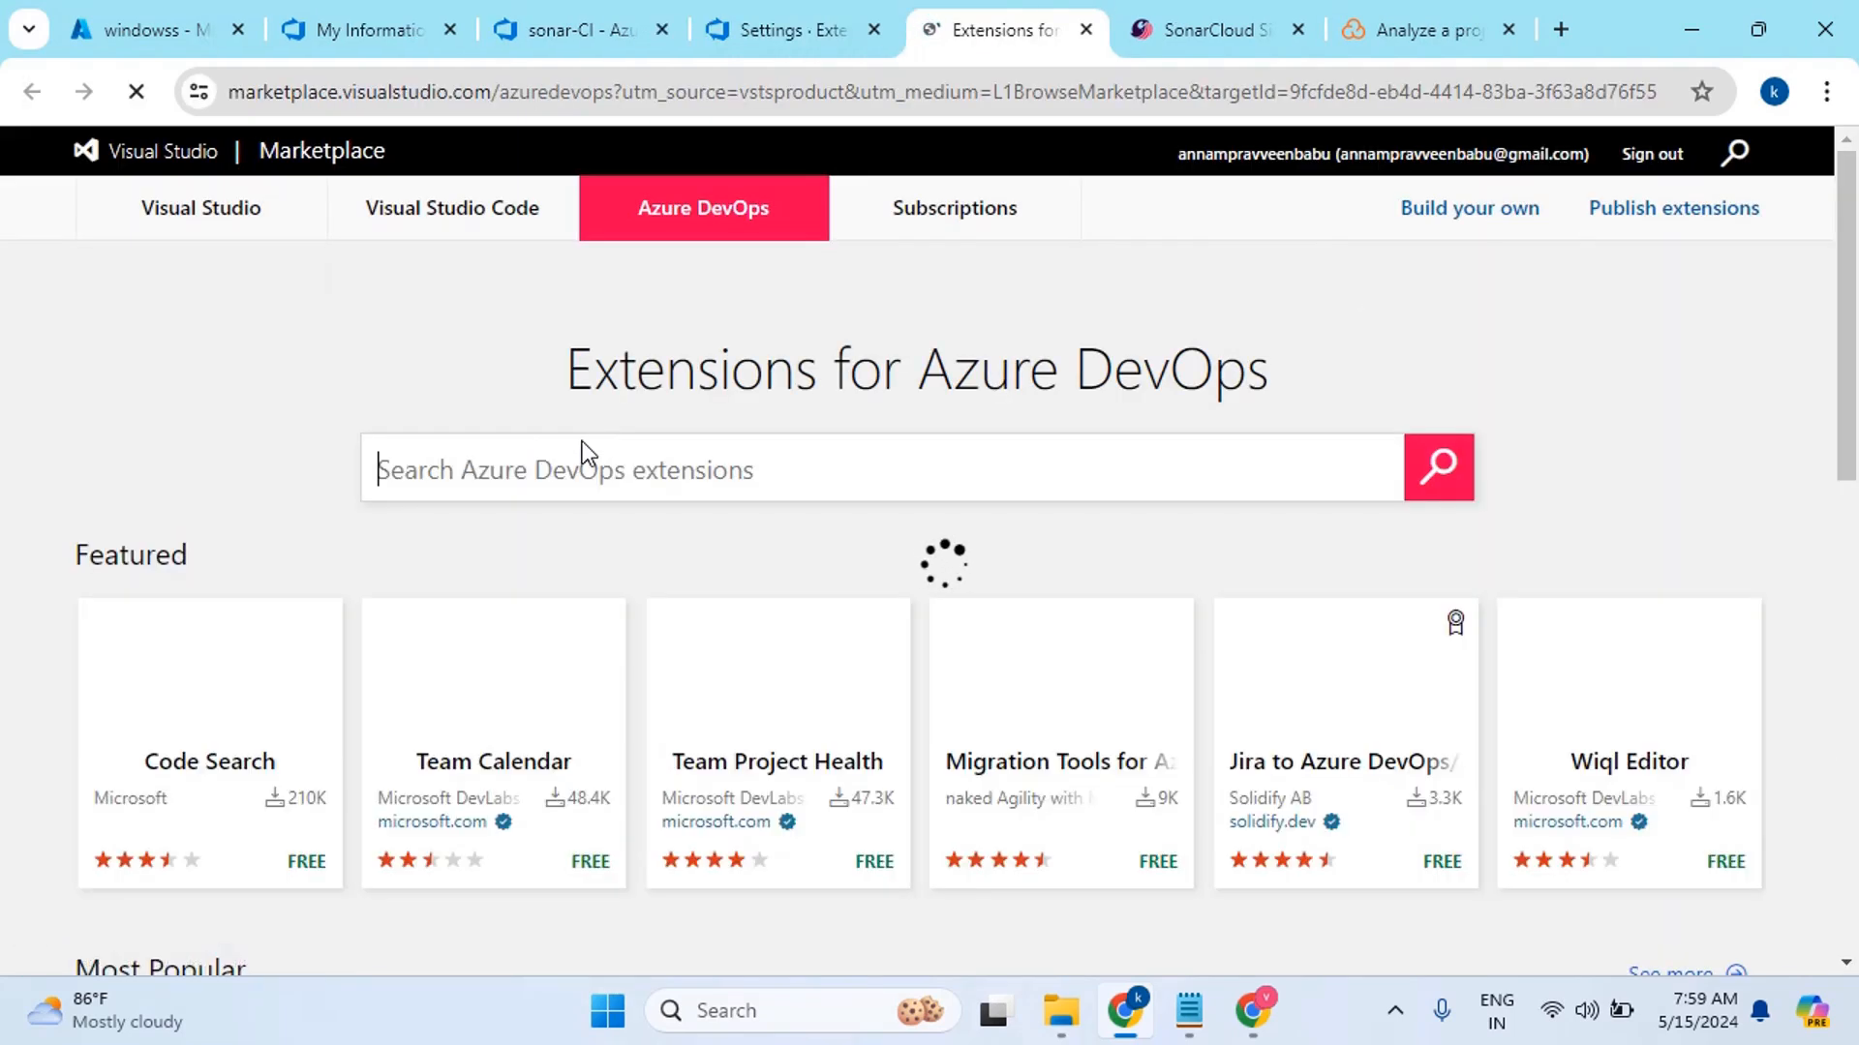
click(638, 461)
text(t)
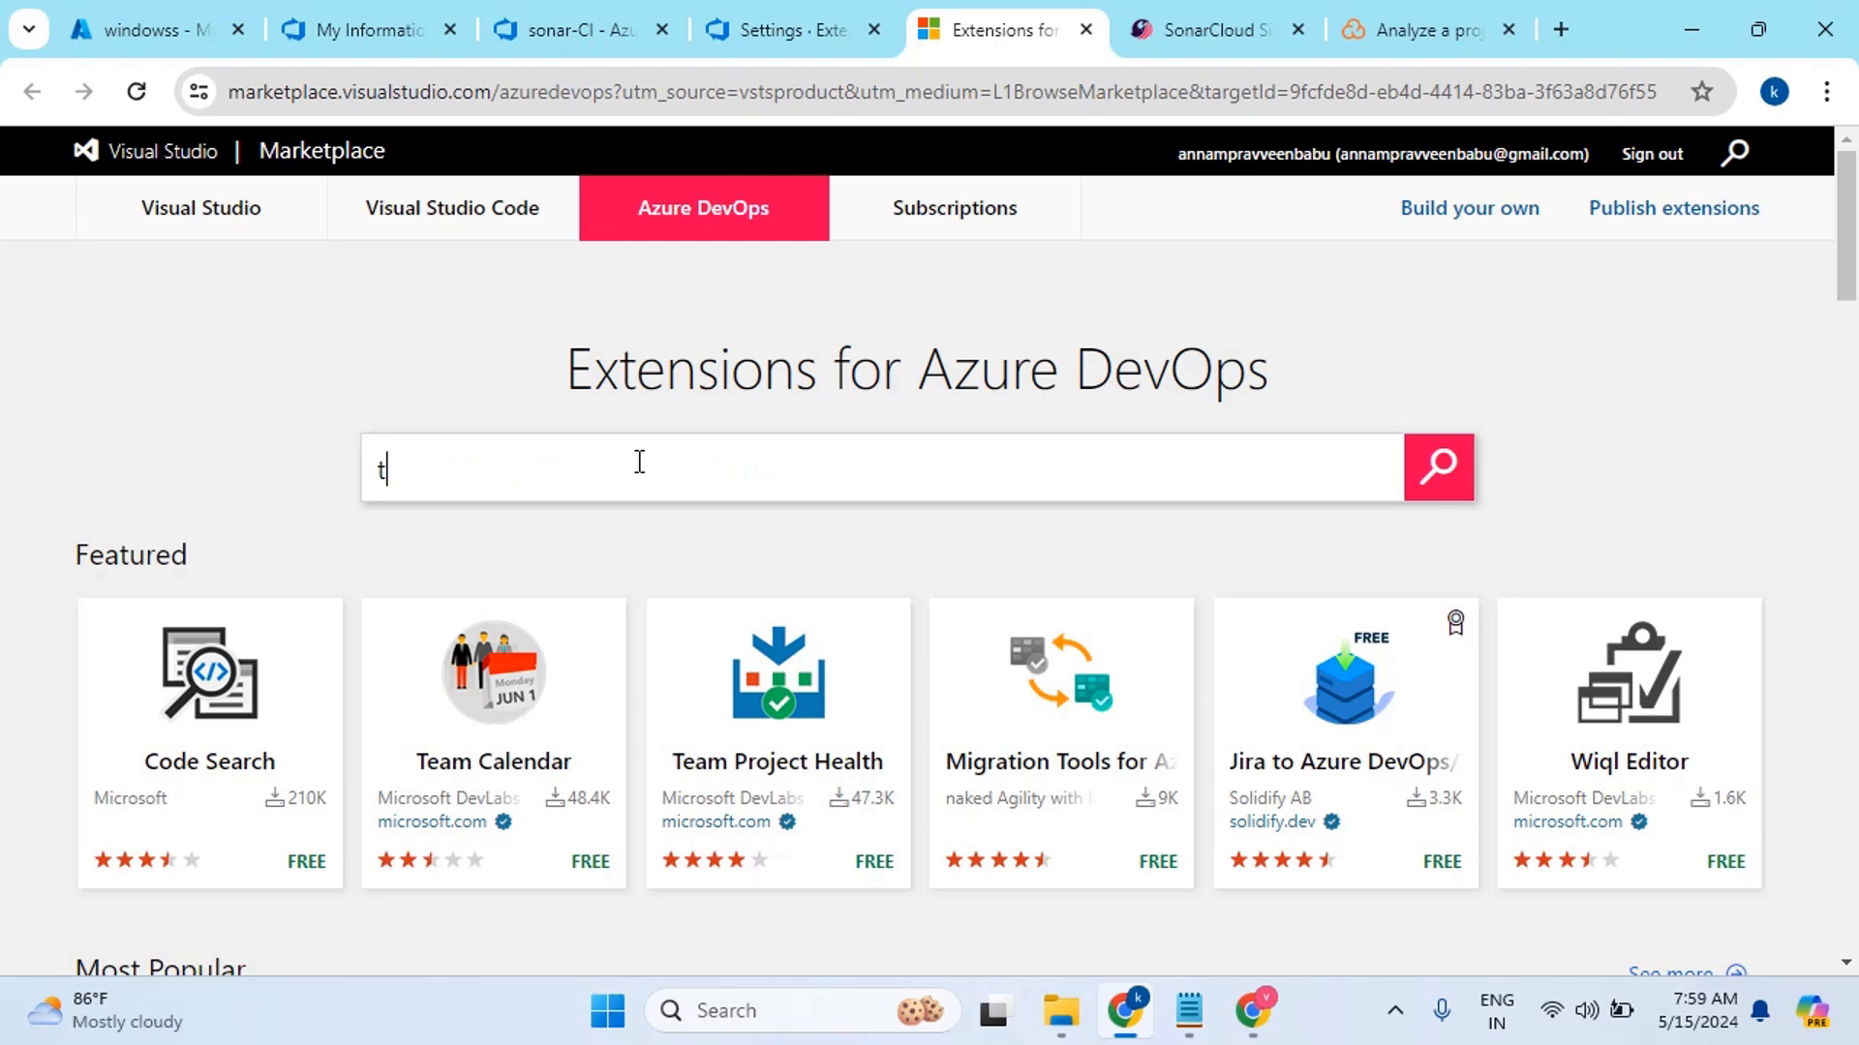
text(erraform)
click(1440, 472)
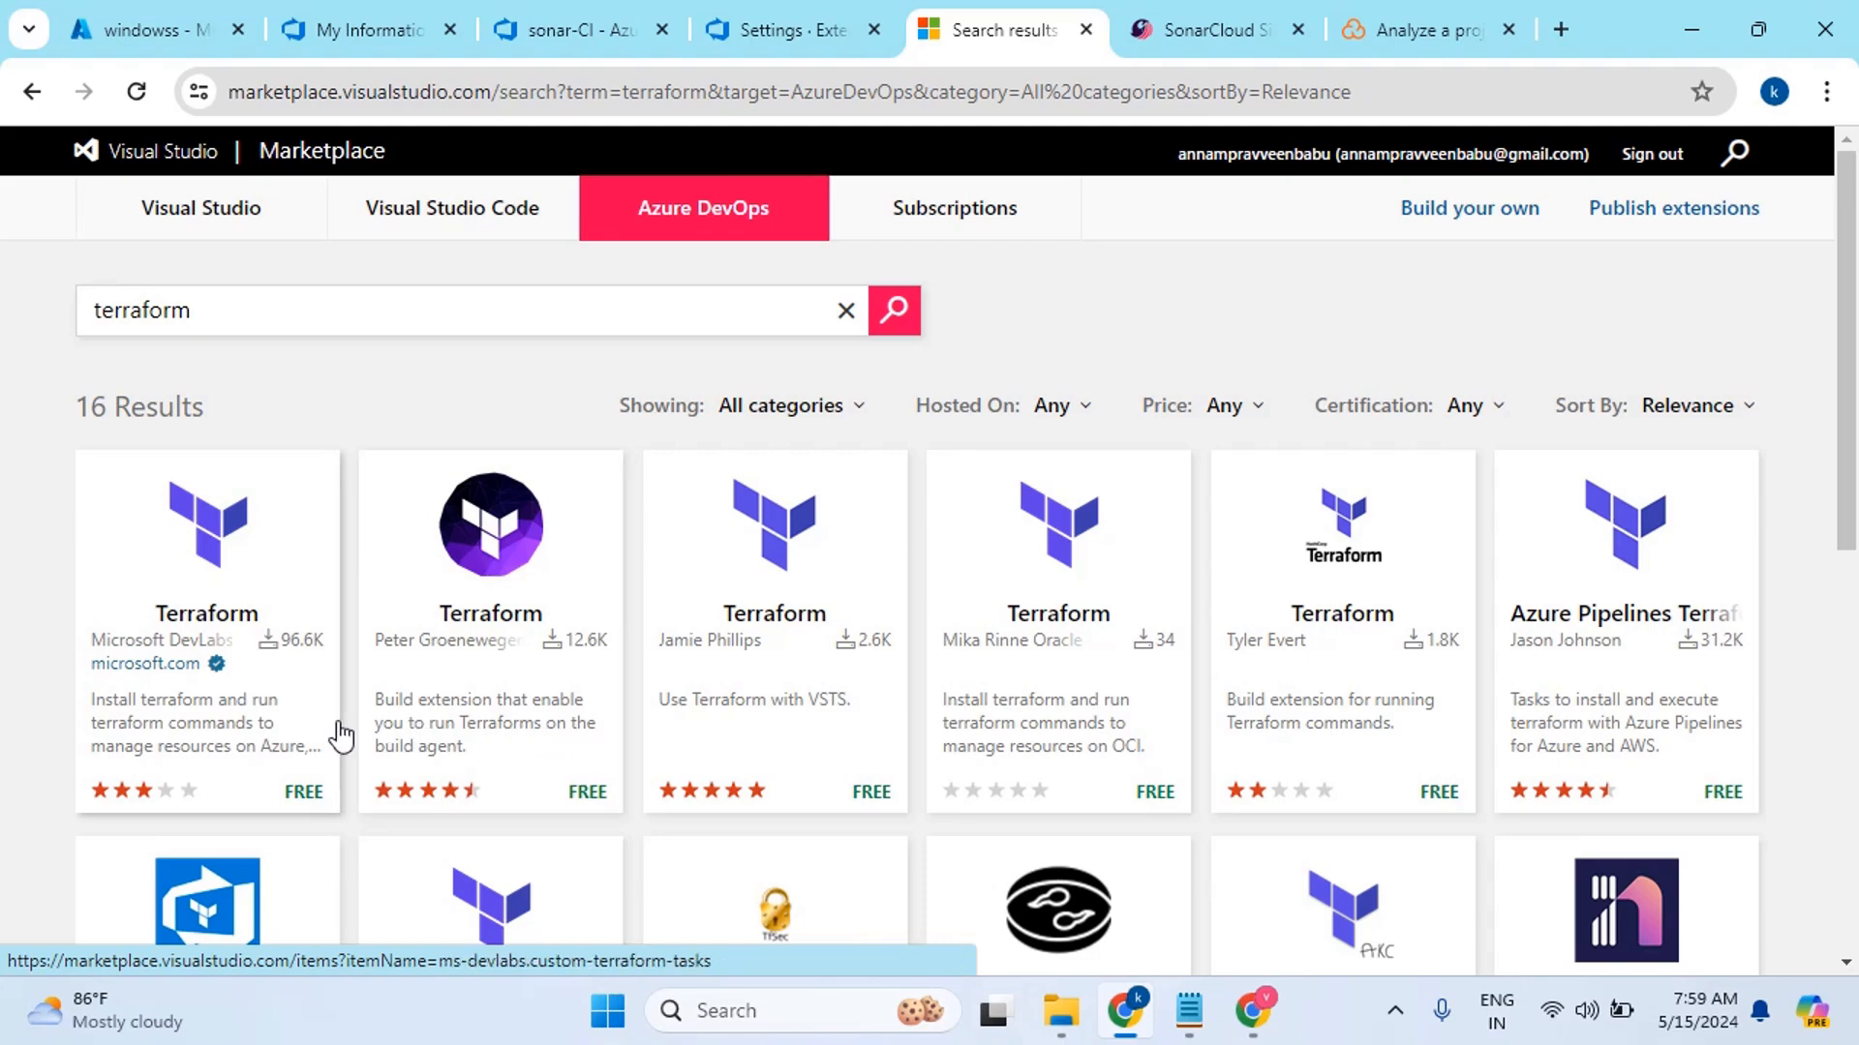
scroll(1327, 685, down, 1)
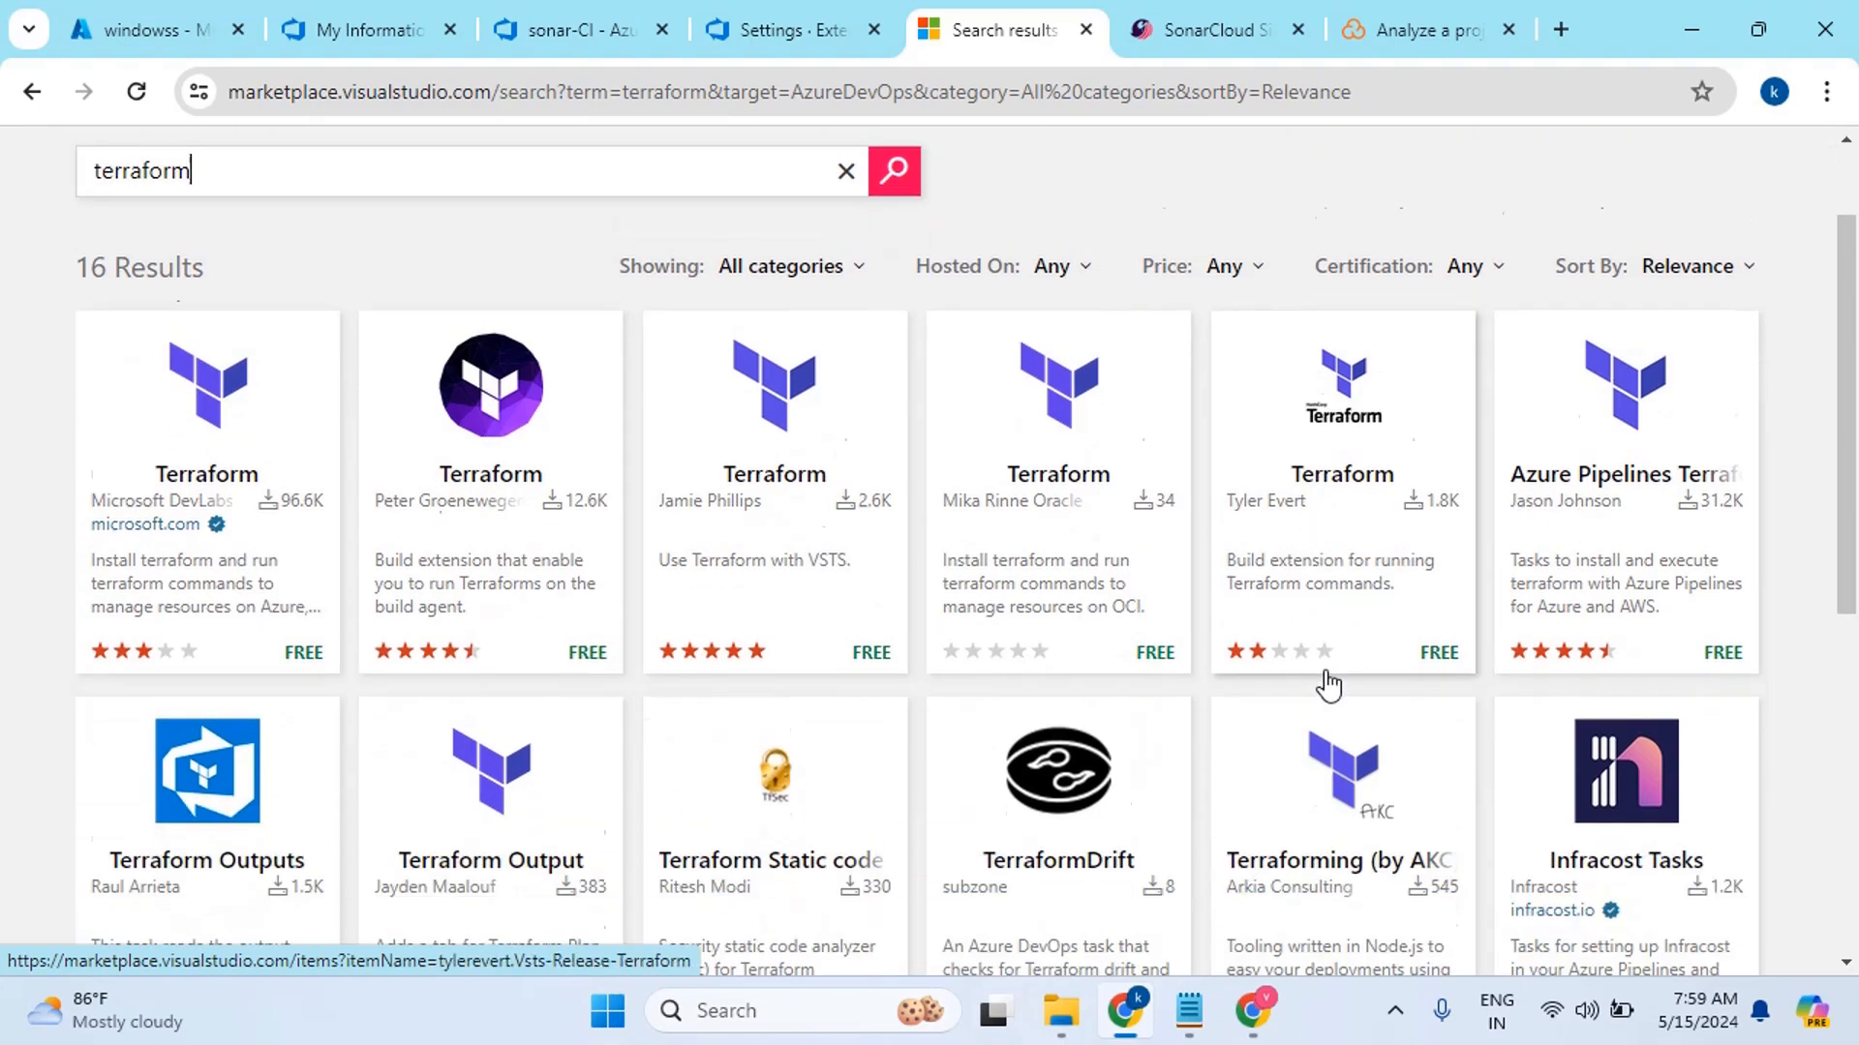
scroll(1327, 684, down, 1)
scroll(433, 738, down, 3)
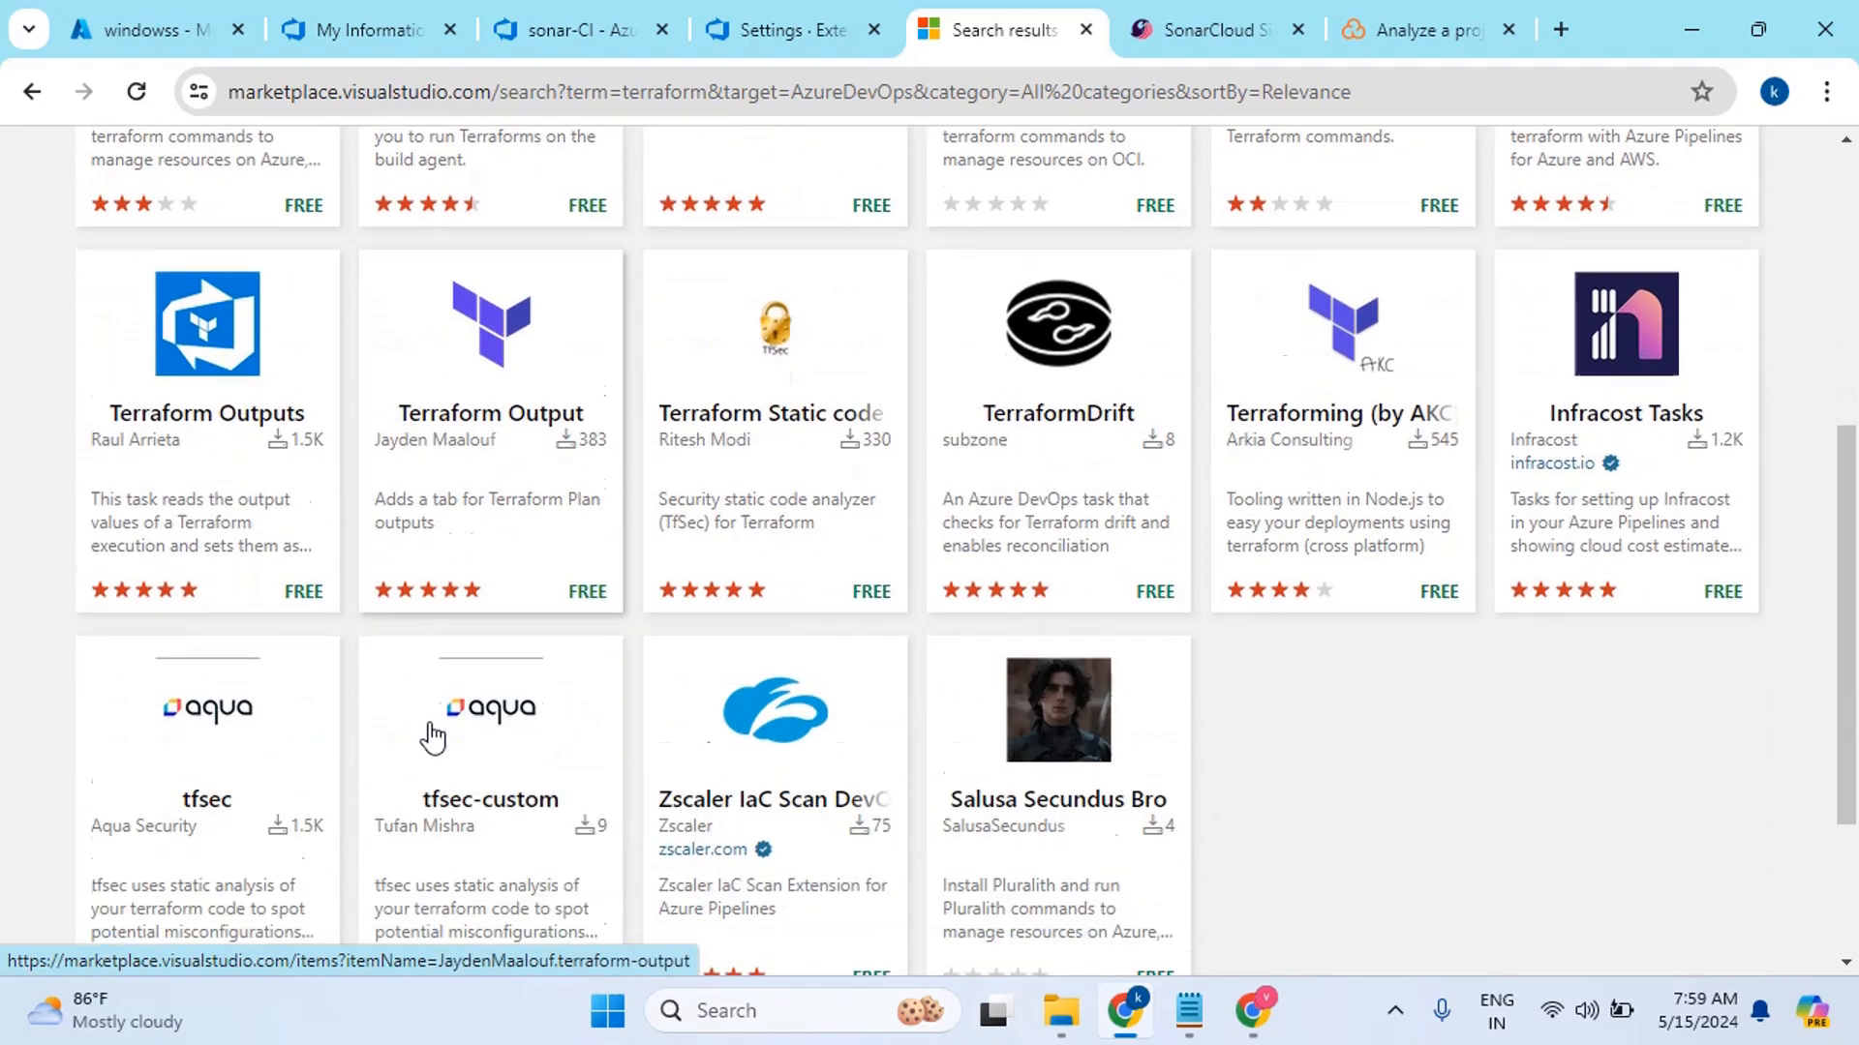
scroll(432, 735, up, 5)
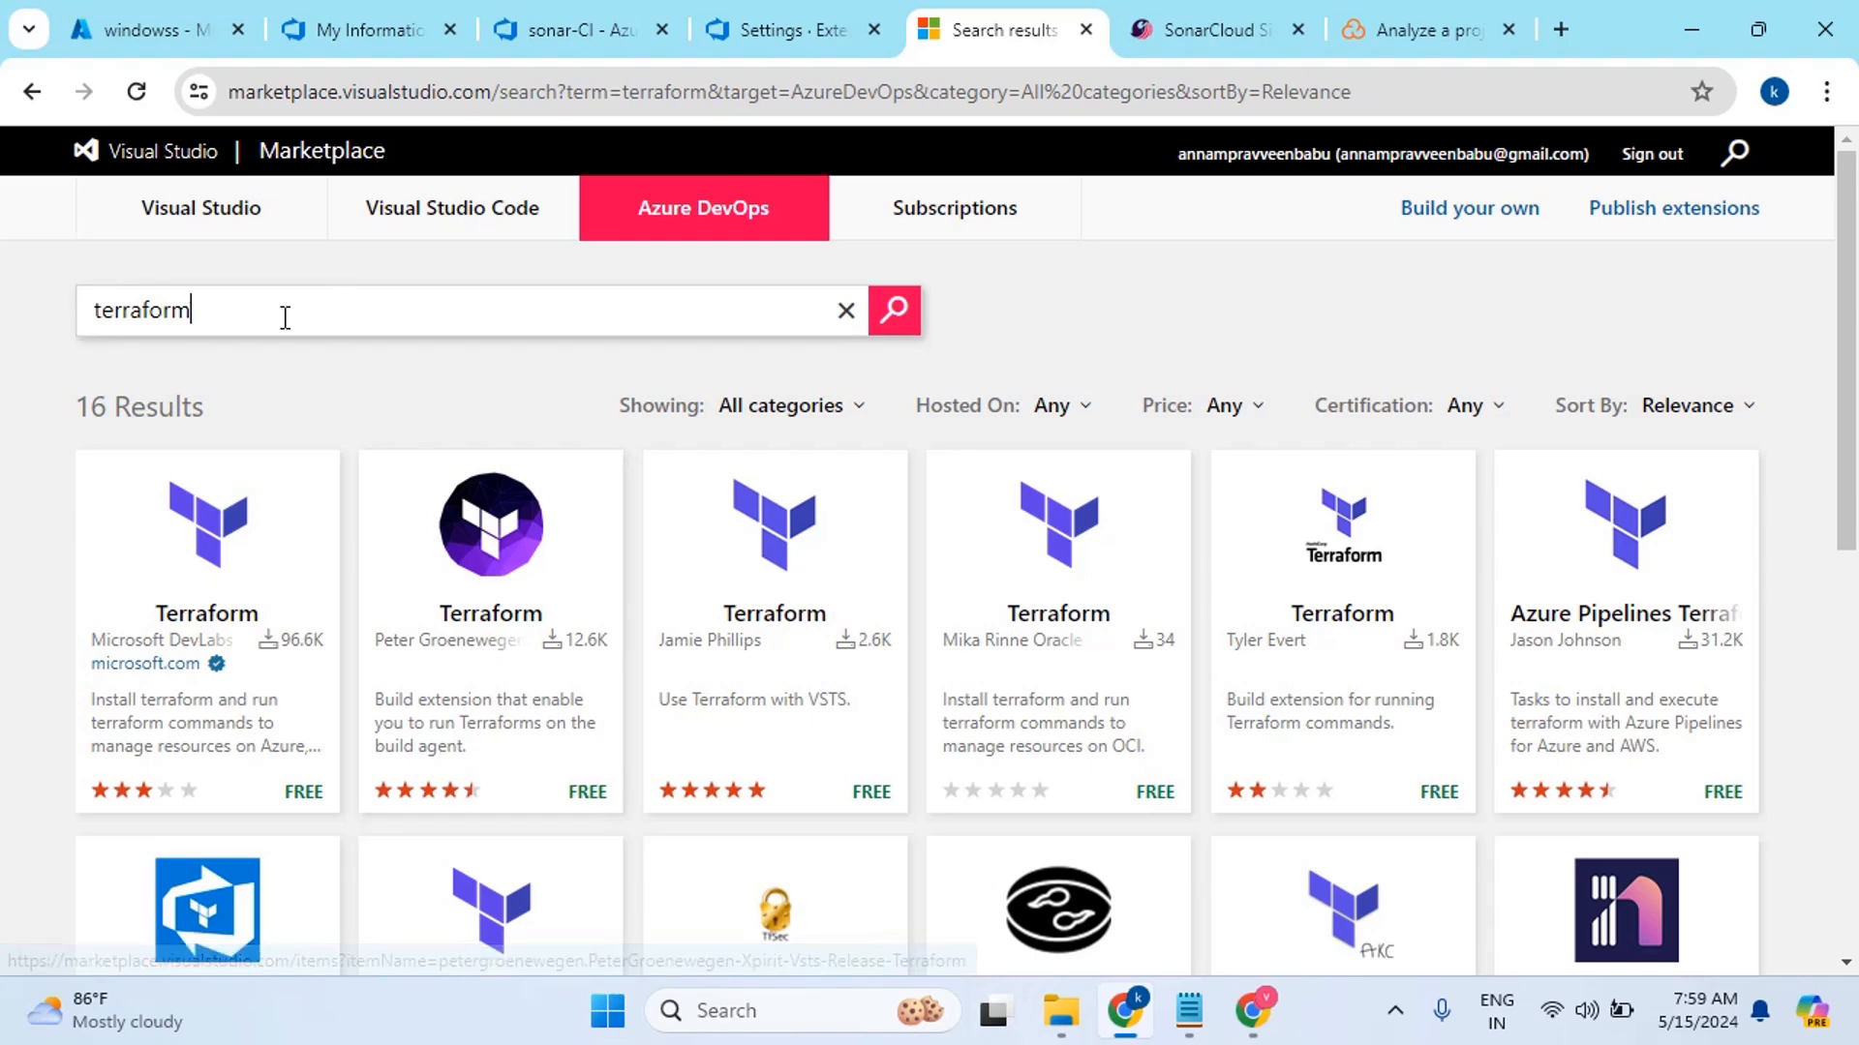
Clear the marketplace search, search for "terraform" again and close the marketplace to return to the organization's extensions
key(BackSpace)
key(BackSpace)
key(BackSpace)
key(BackSpace)
key(BackSpace)
key(BackSpace)
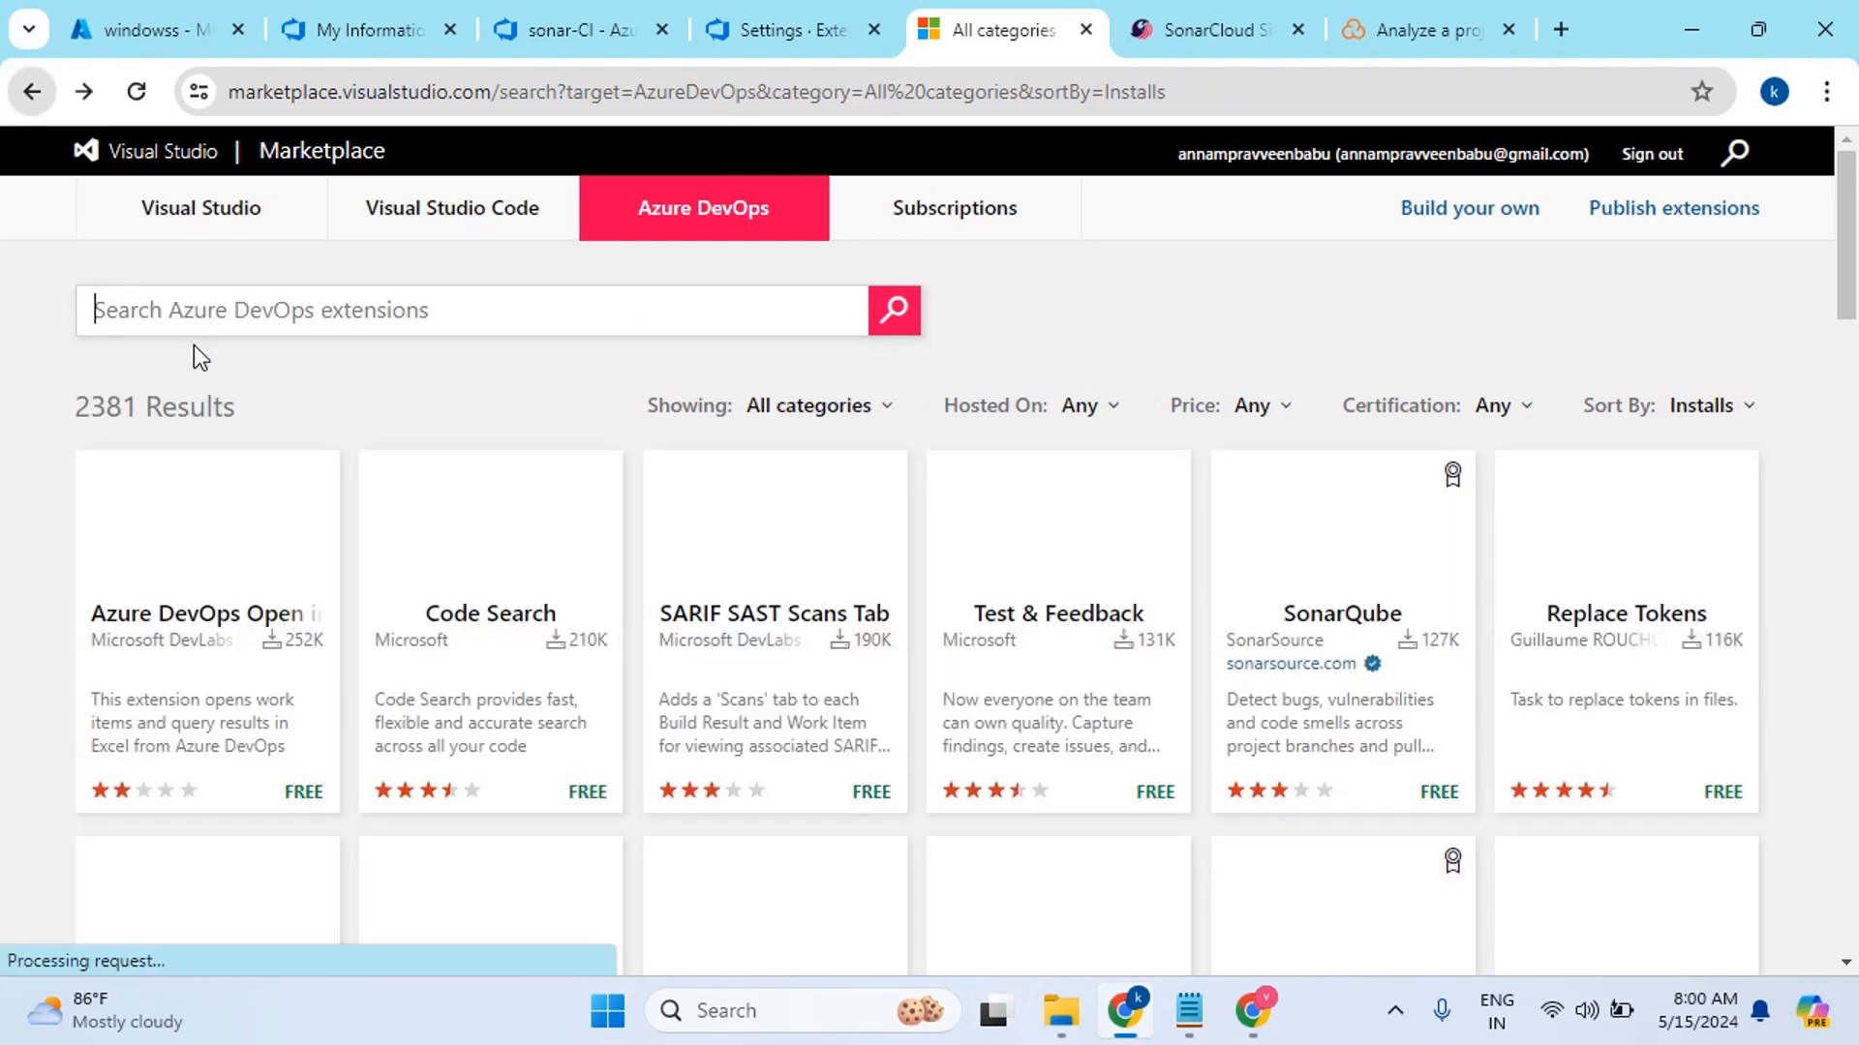
text(terraform)
key(Return)
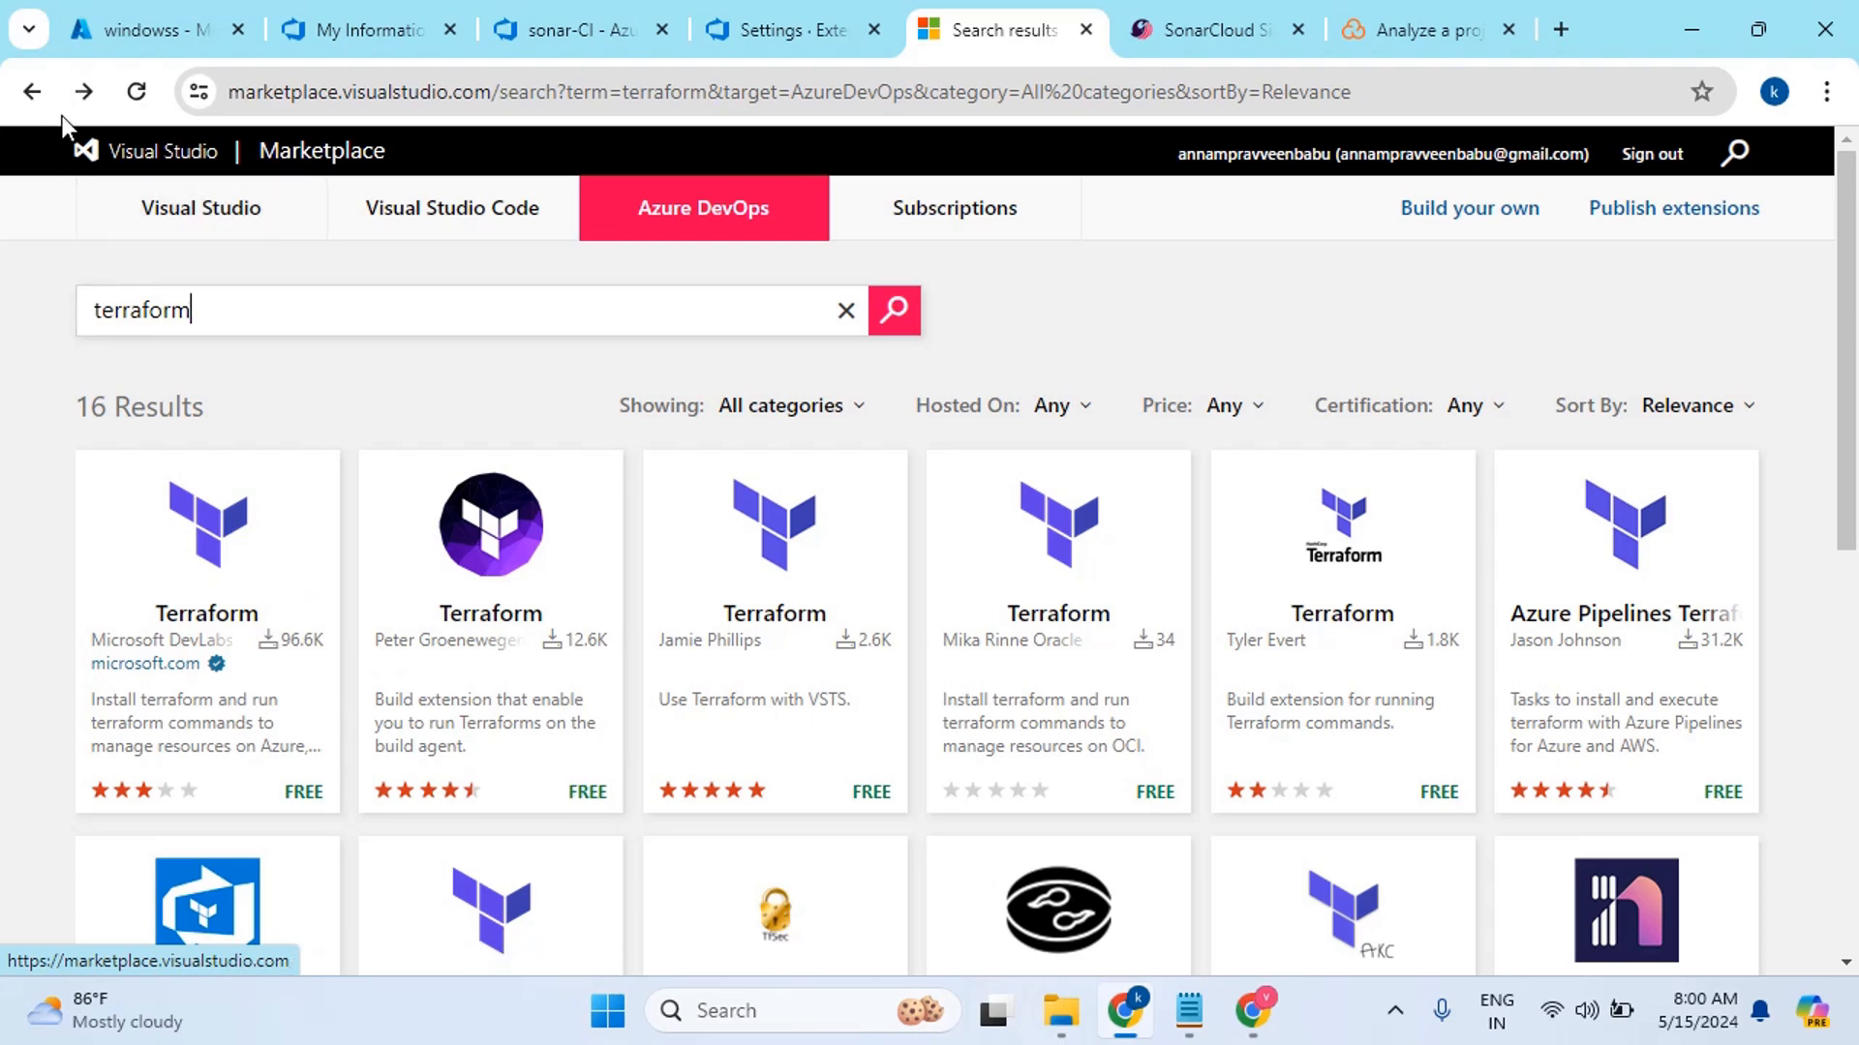
click(38, 97)
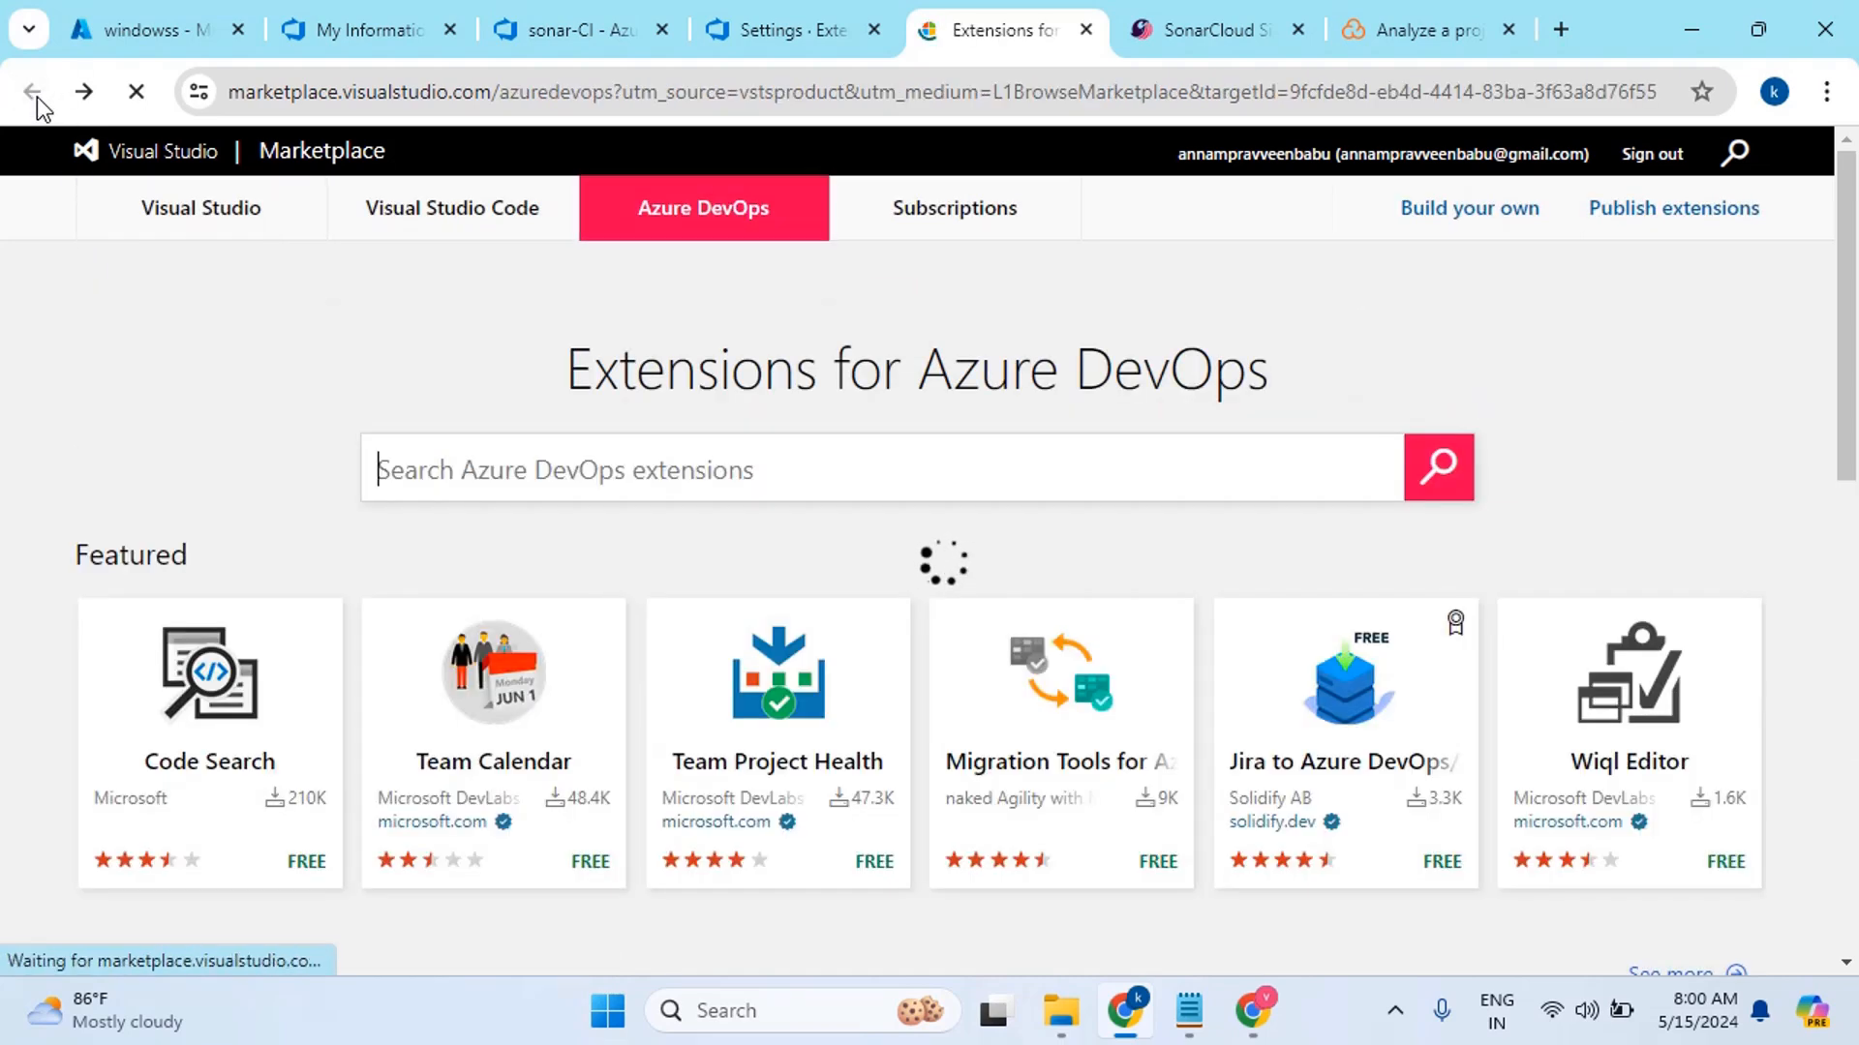
click(1087, 29)
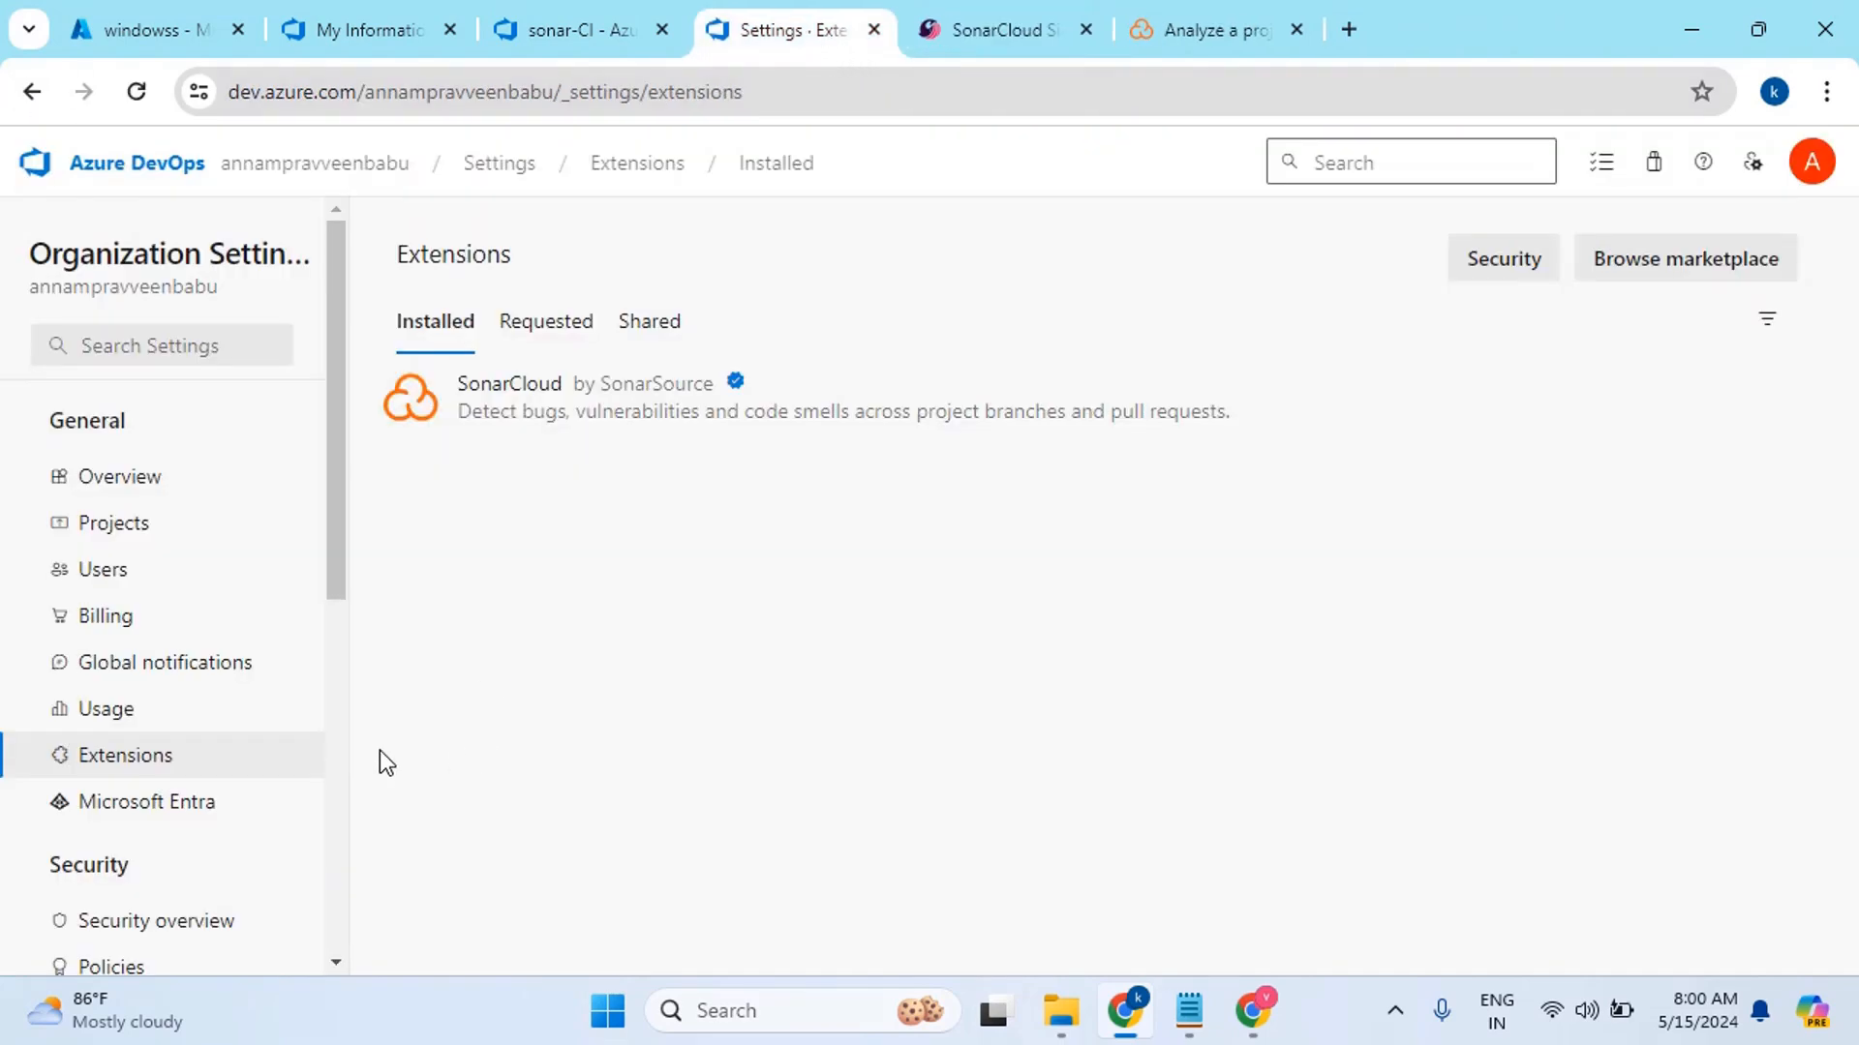
Return to the organization's projects and open the sonar-CI pipeline of the sonarrr project
click(374, 166)
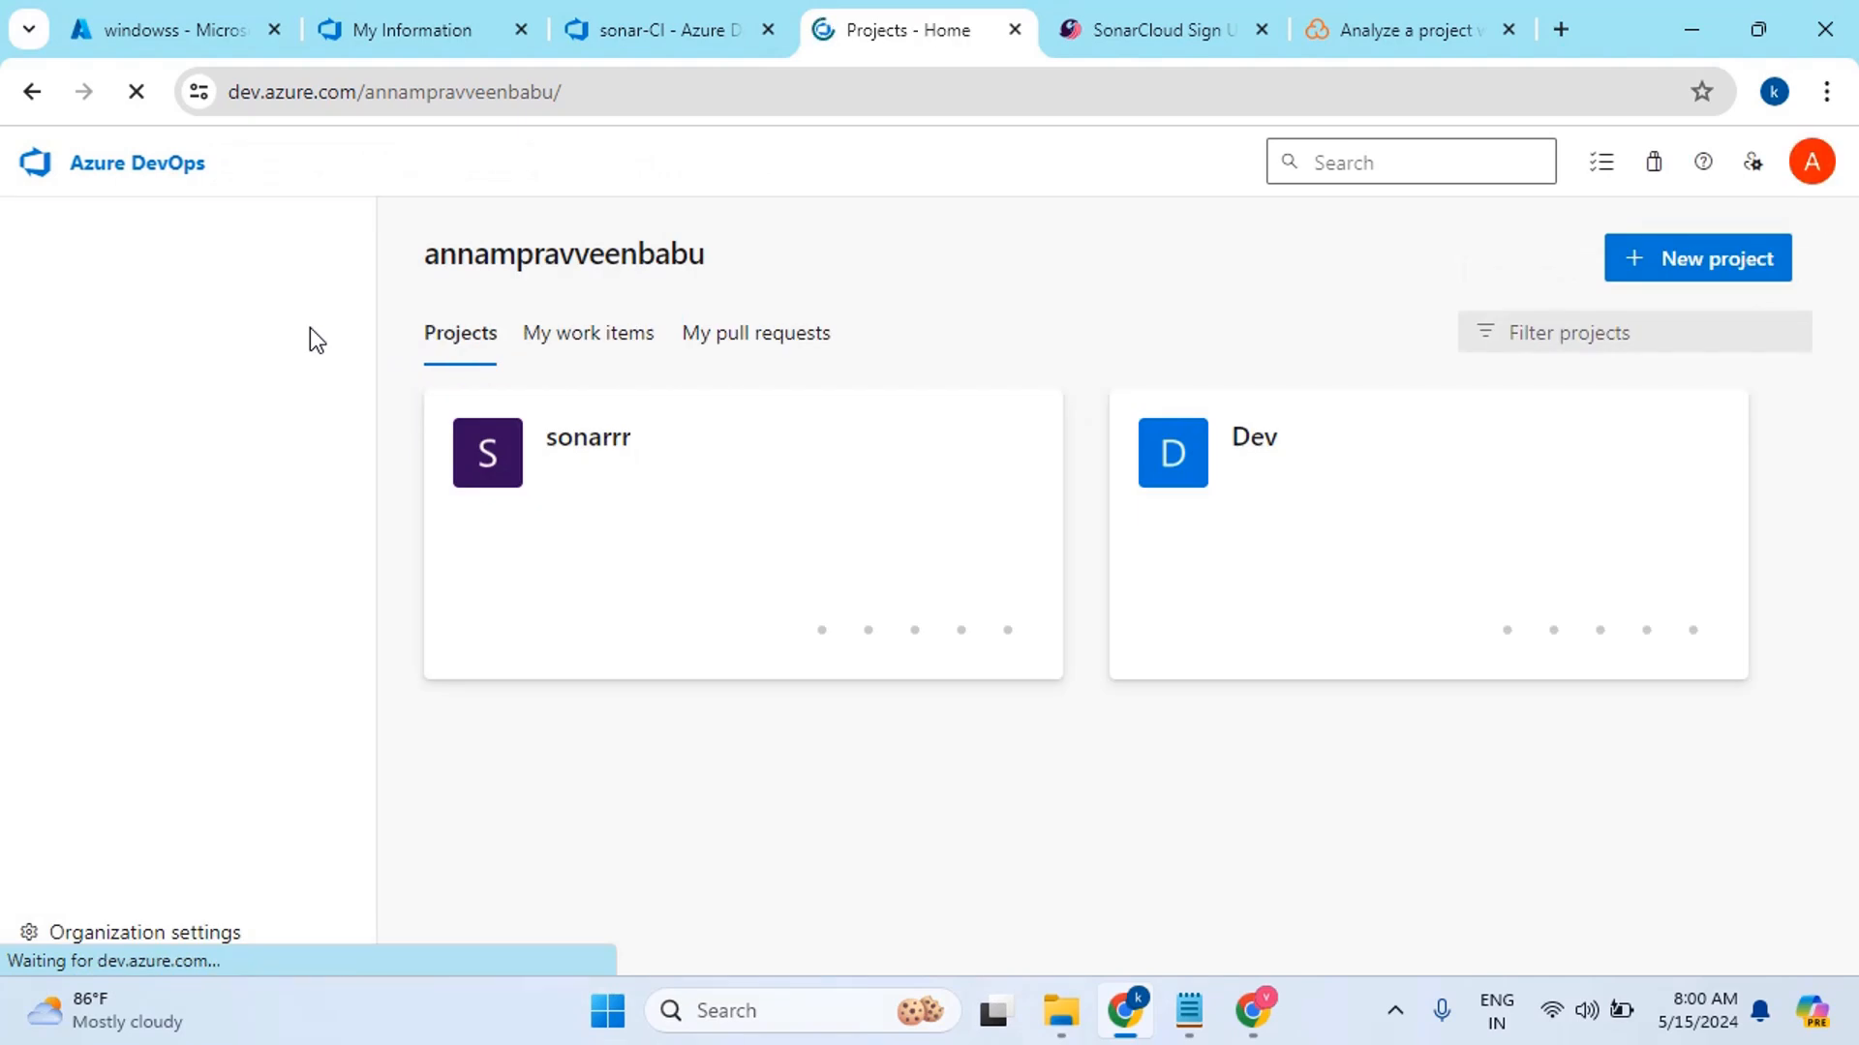
click(601, 467)
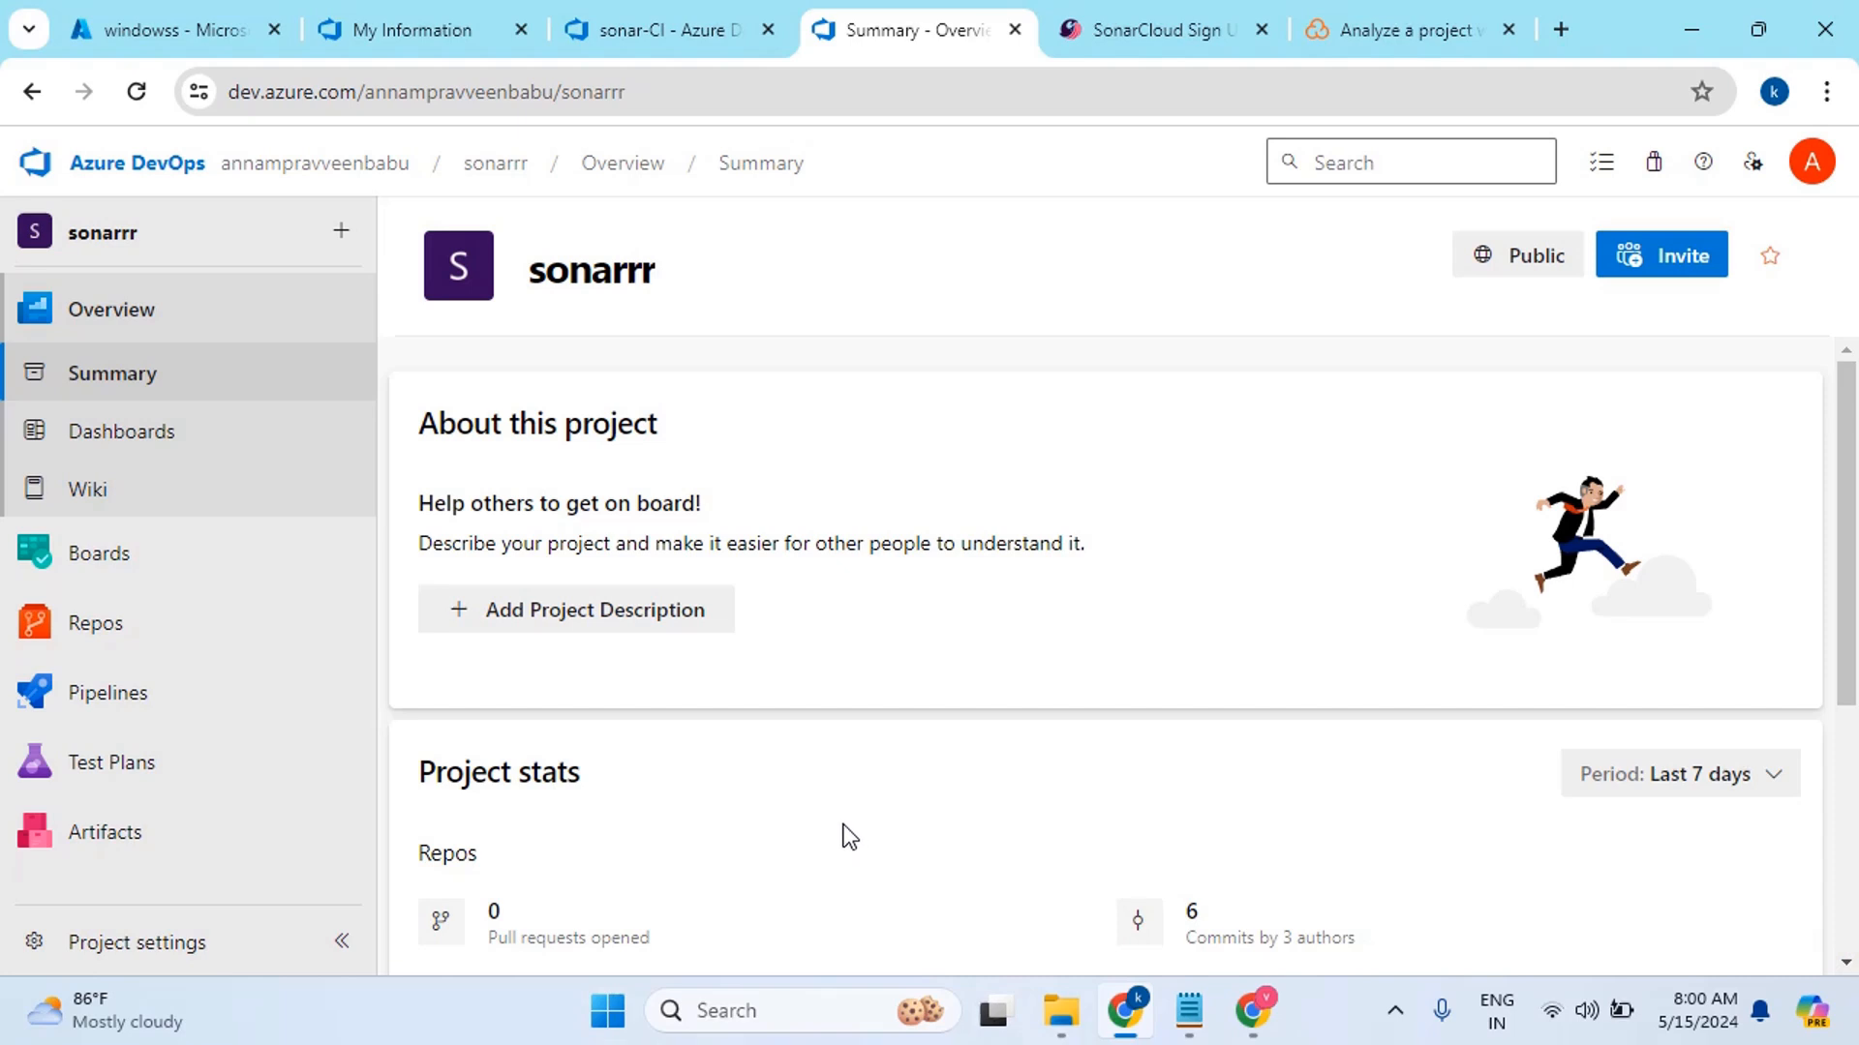
click(124, 721)
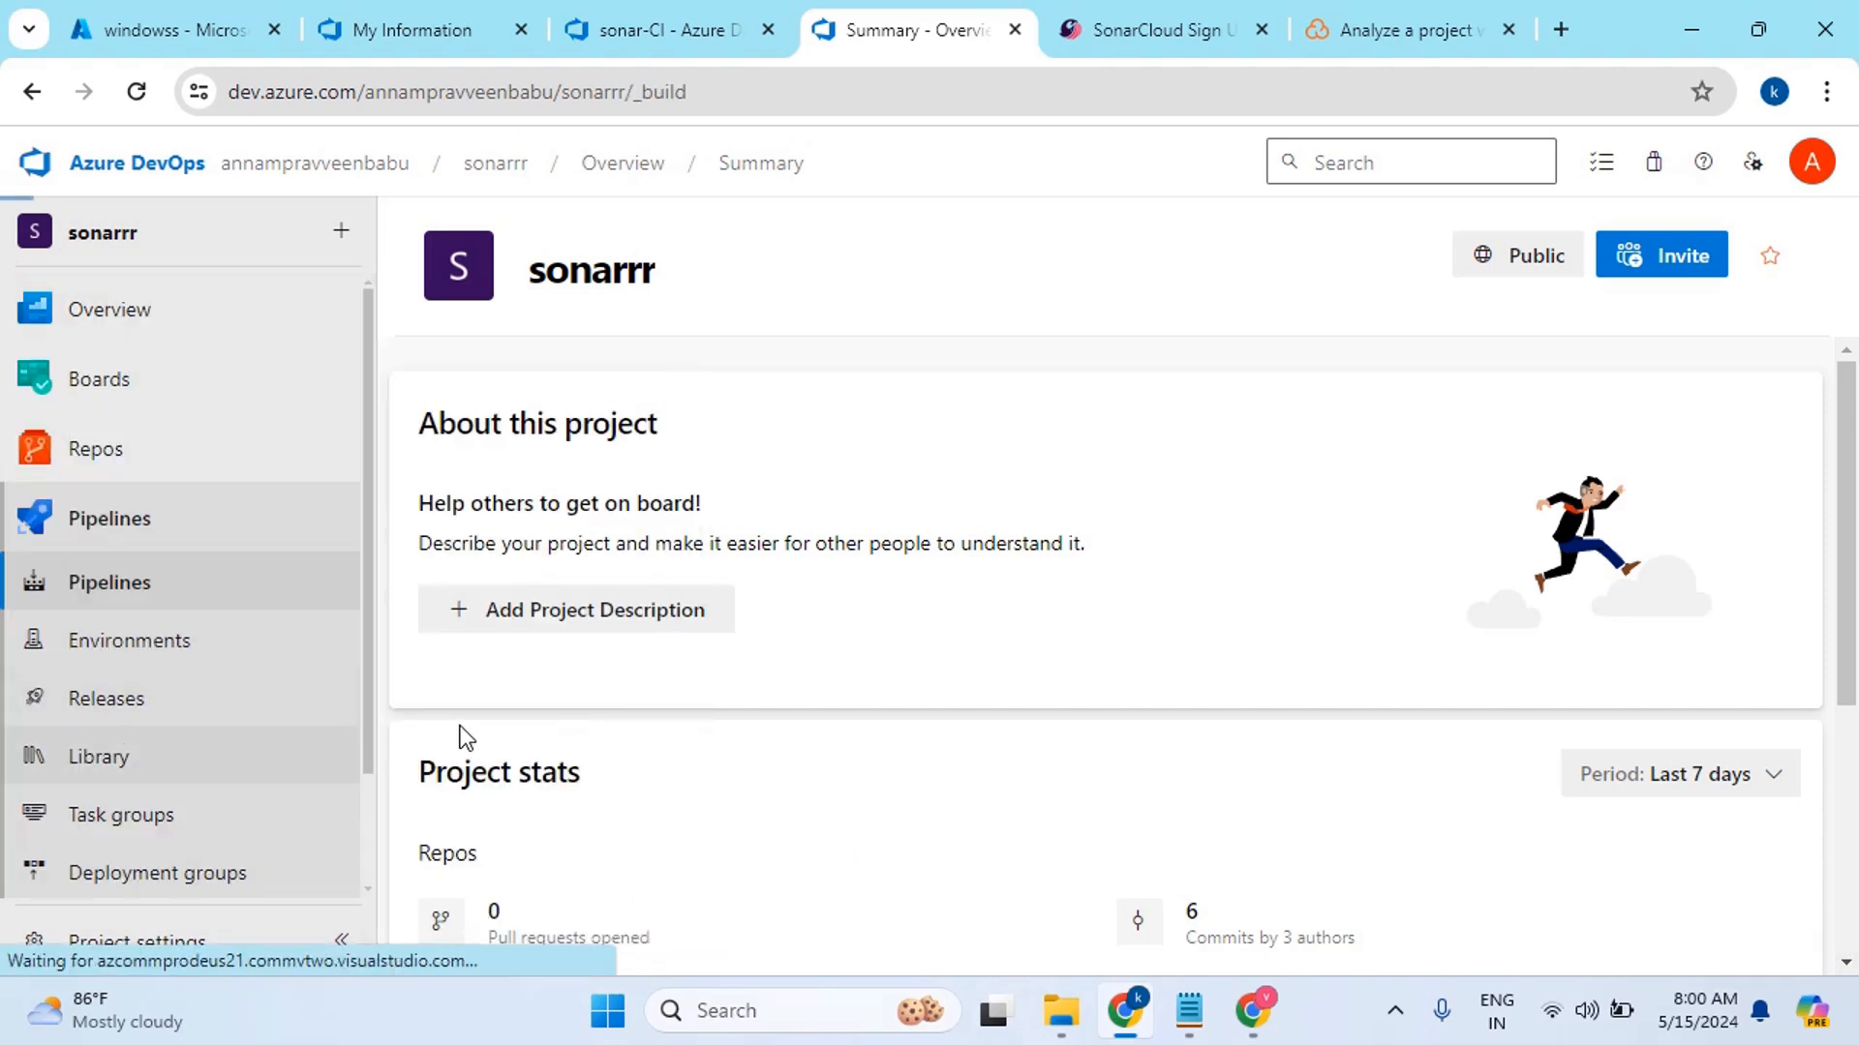
click(581, 593)
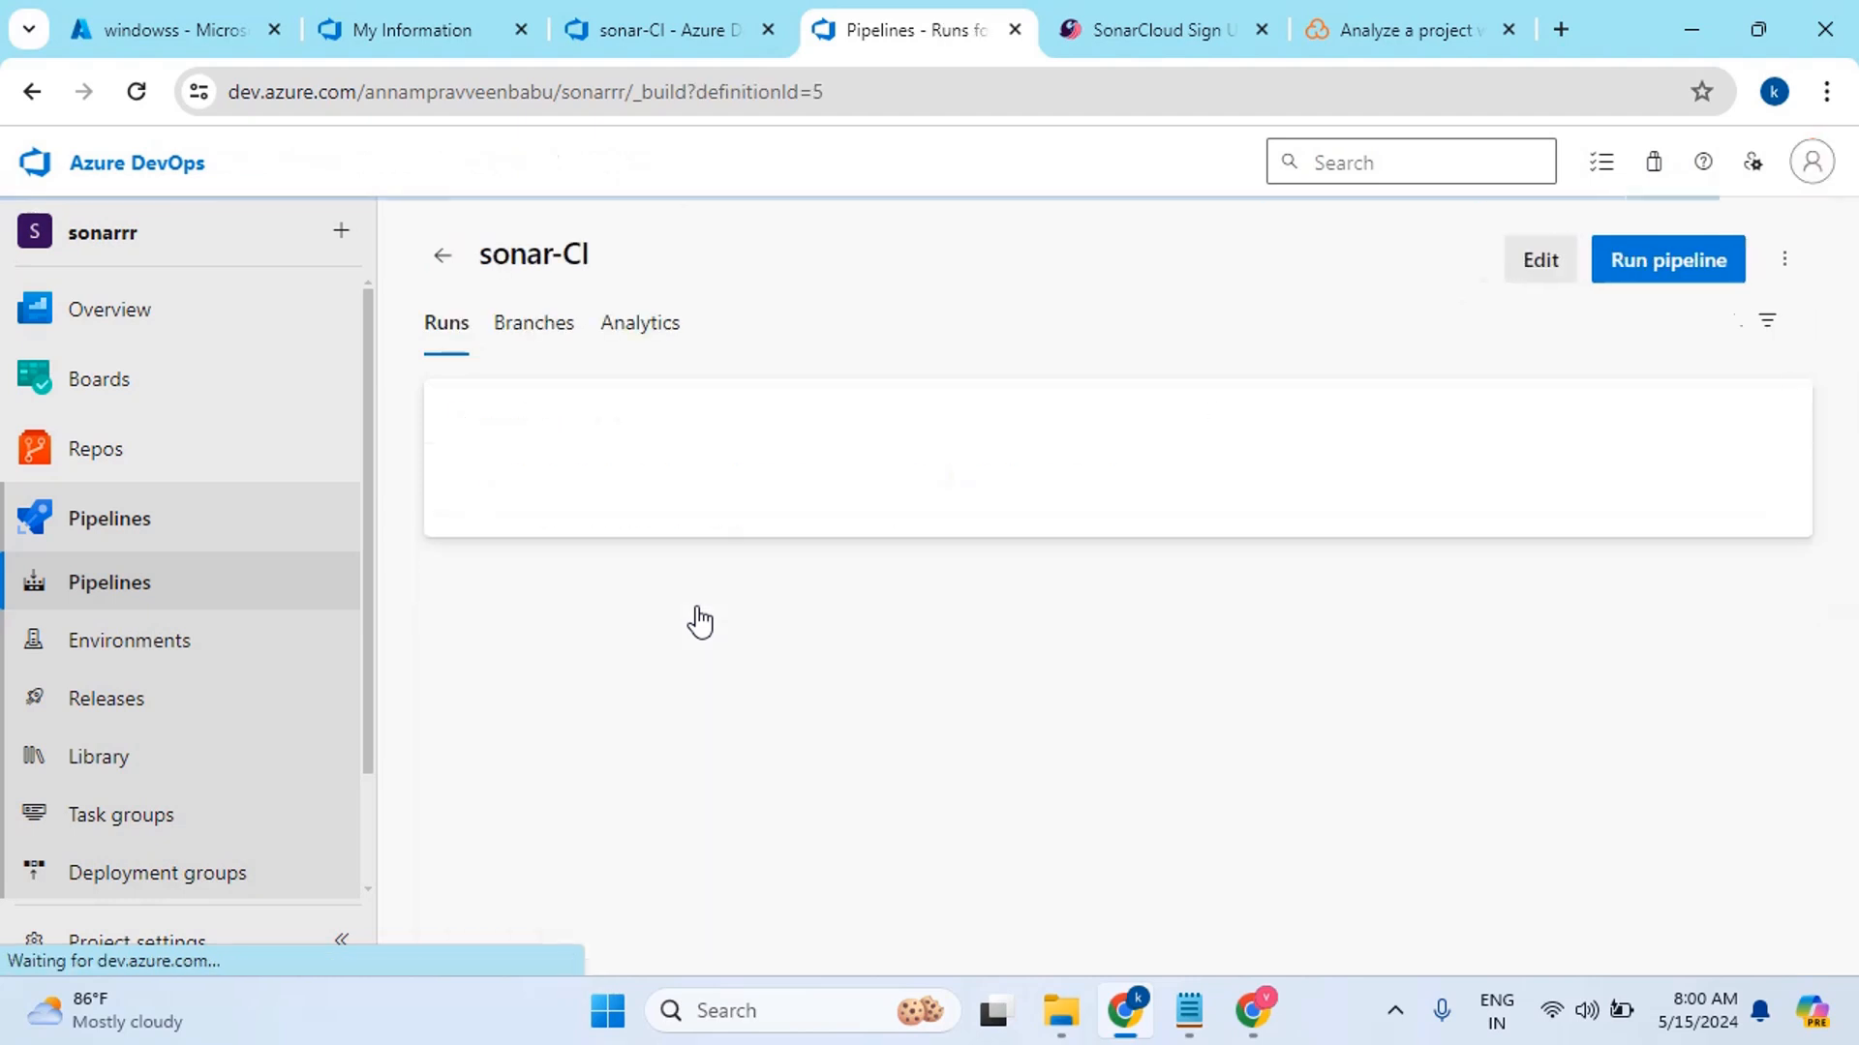
Switch to SonarCloud and read the instructions for adding a new SonarCloud service endpoint through the project's service connections
click(1418, 29)
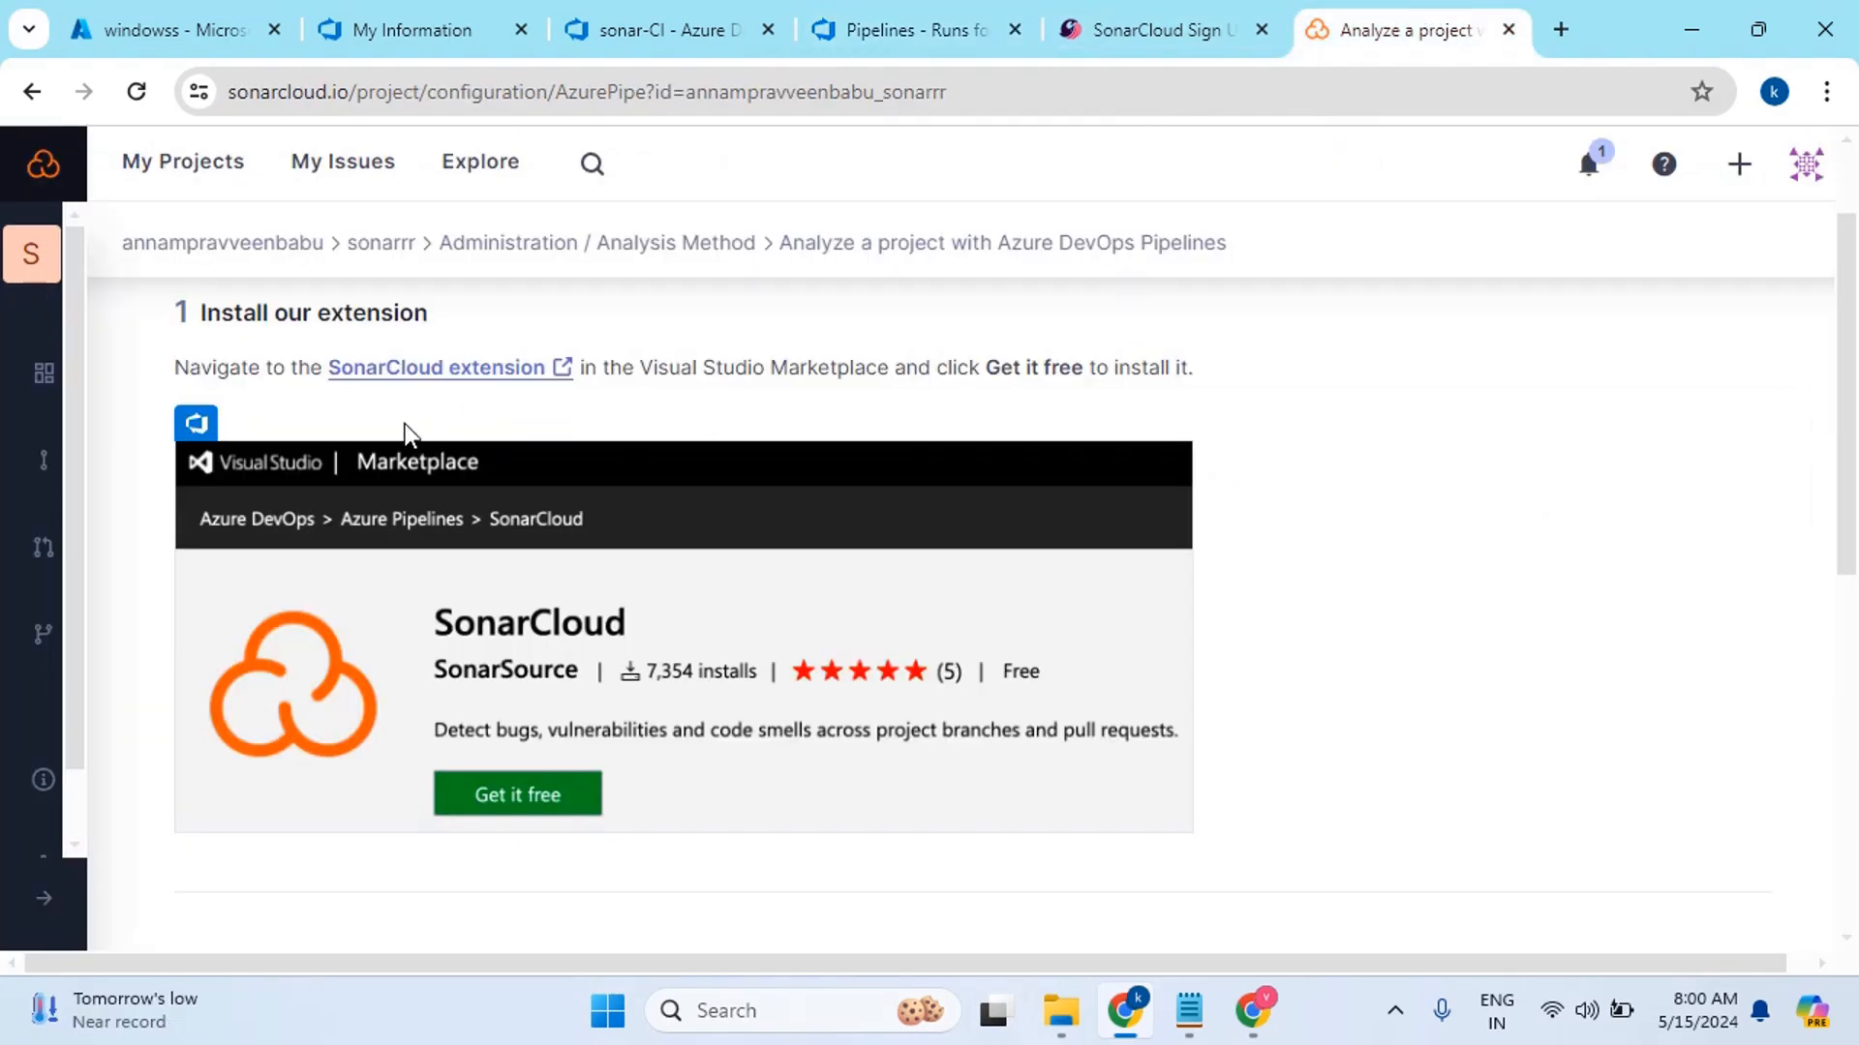
scroll(539, 552, down, 5)
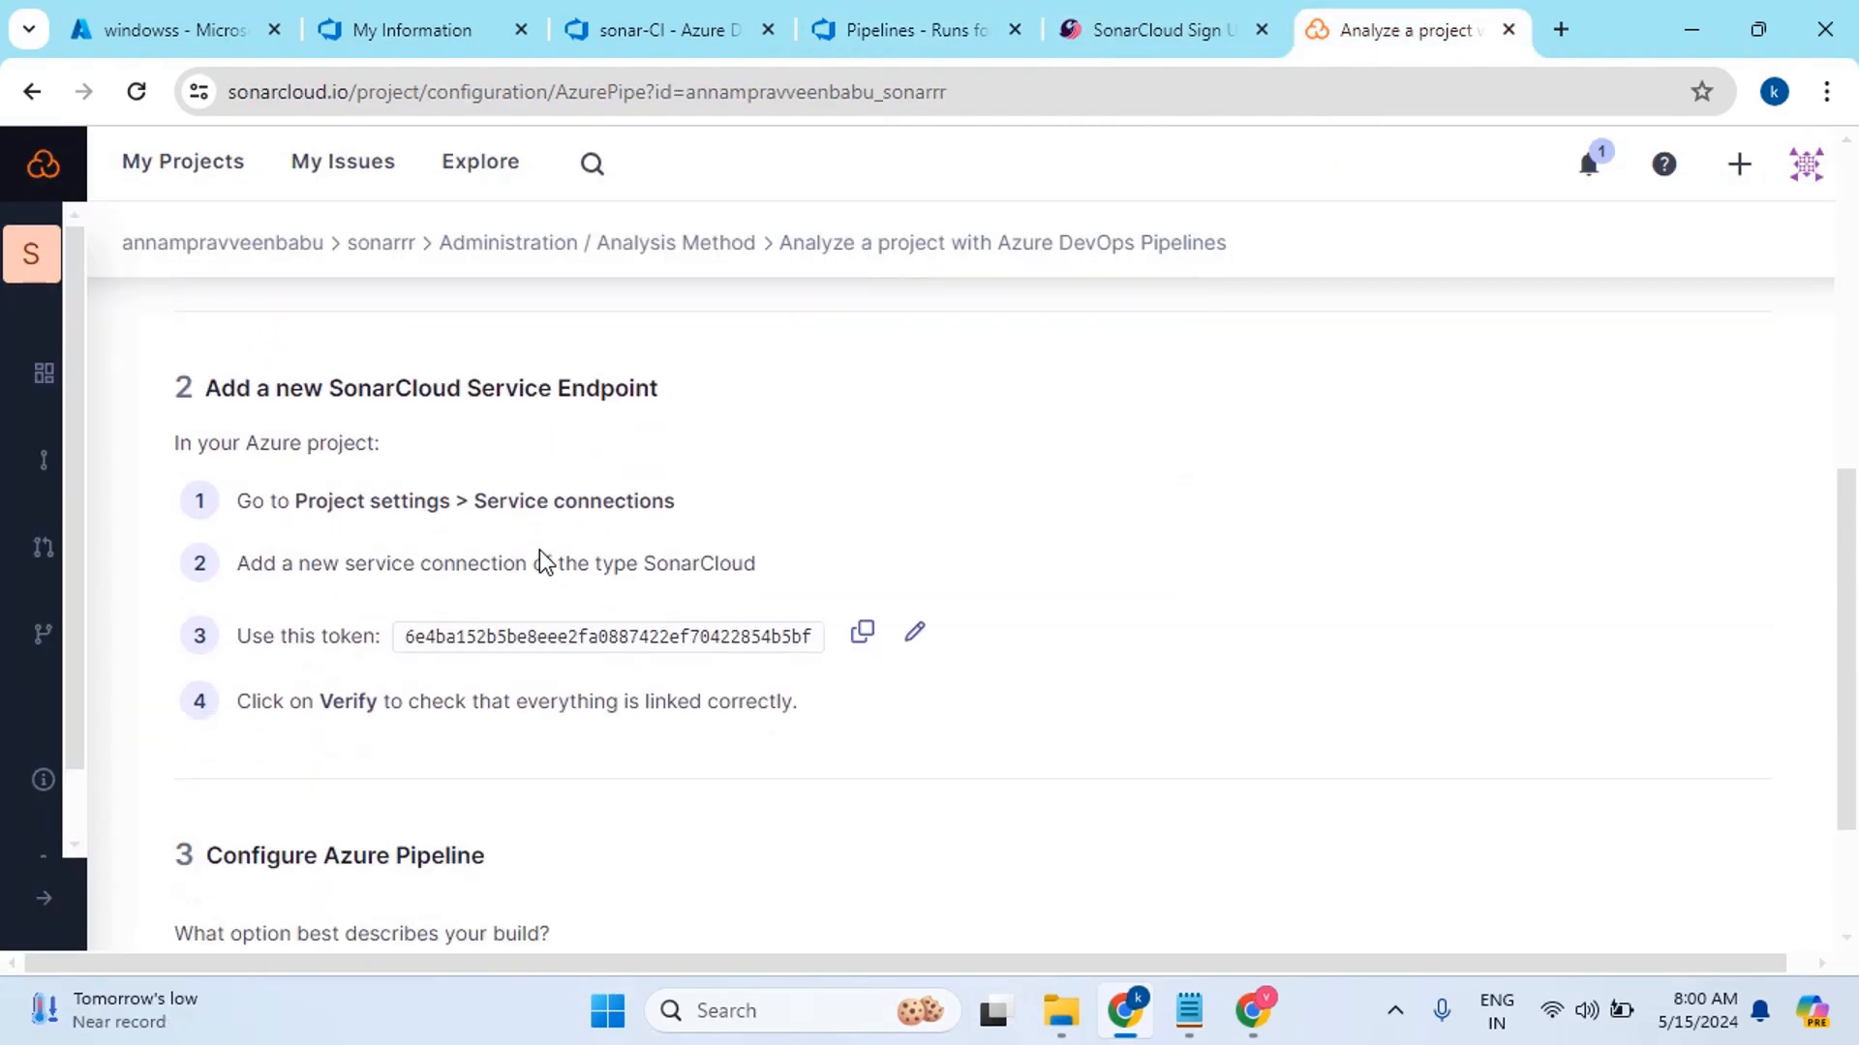
drag(201, 392, 668, 402)
click(783, 459)
drag(480, 500, 676, 502)
click(921, 502)
drag(468, 503, 677, 497)
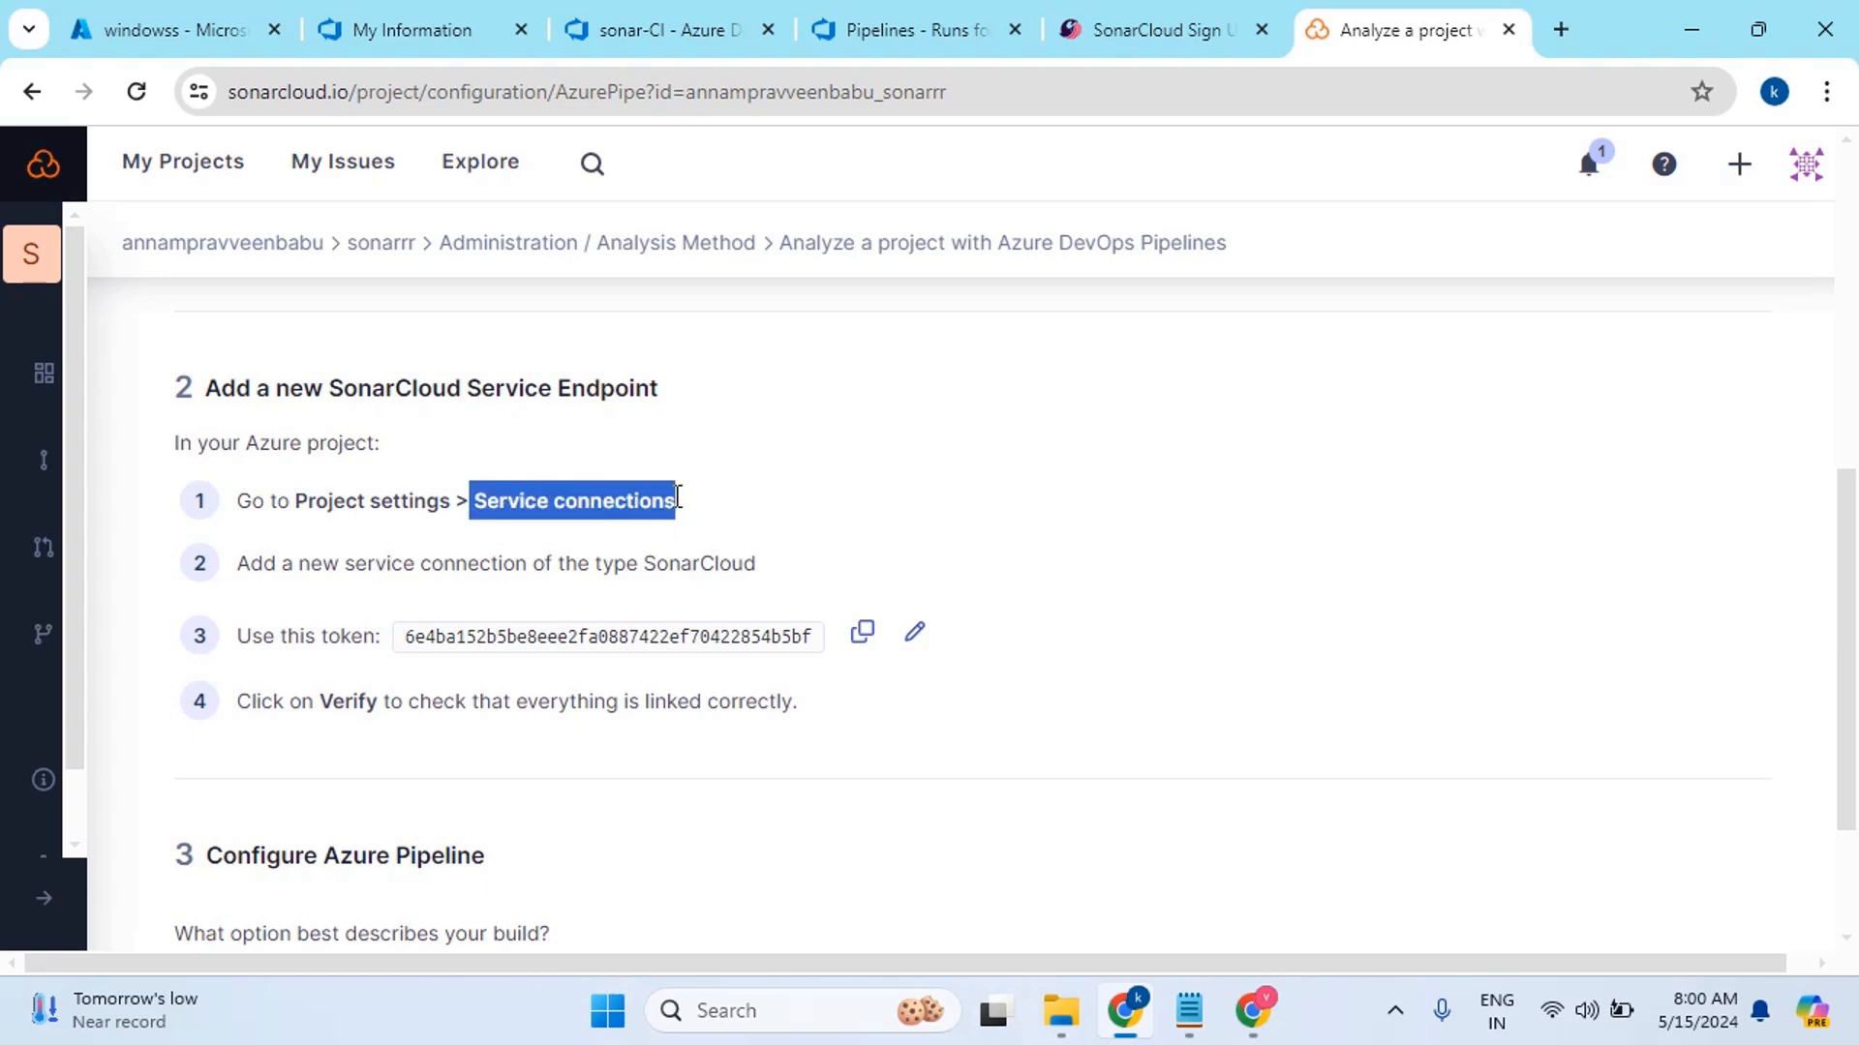
click(965, 518)
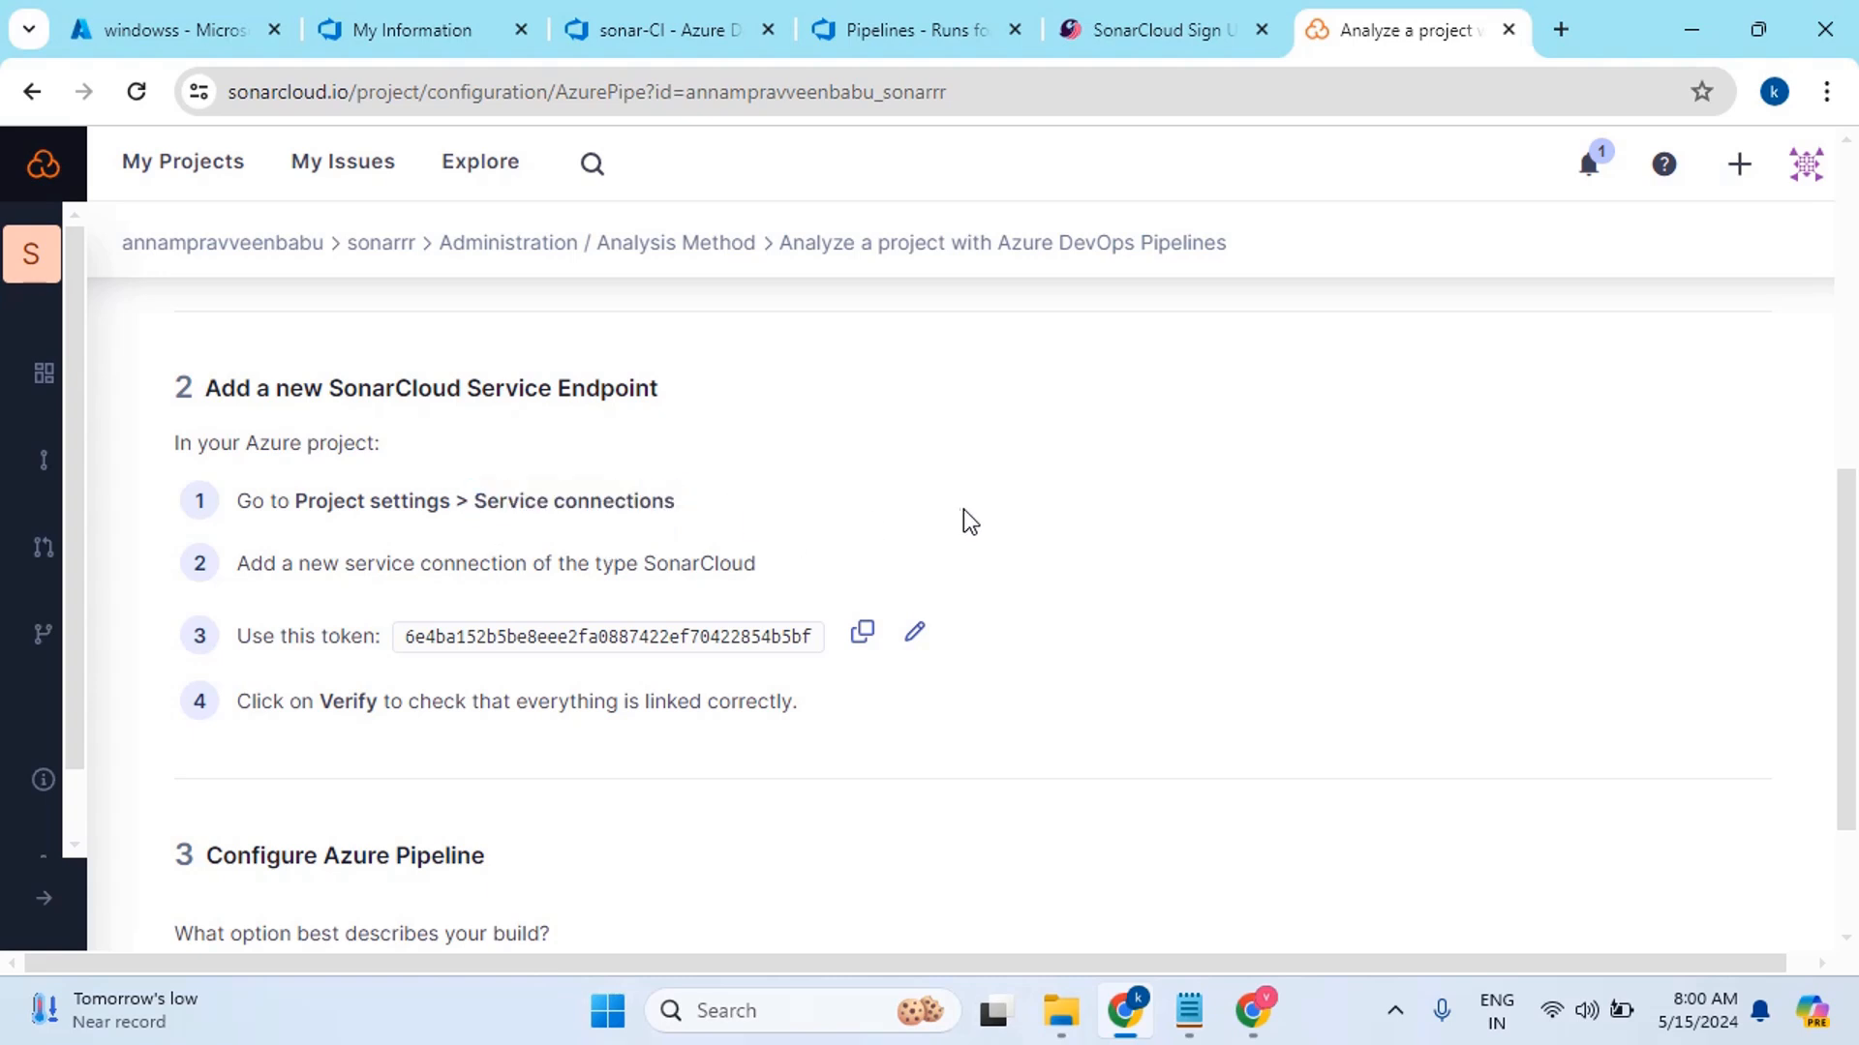
Switch back to Azure DevOps and open the service connections in the sonarrr project settings
click(892, 29)
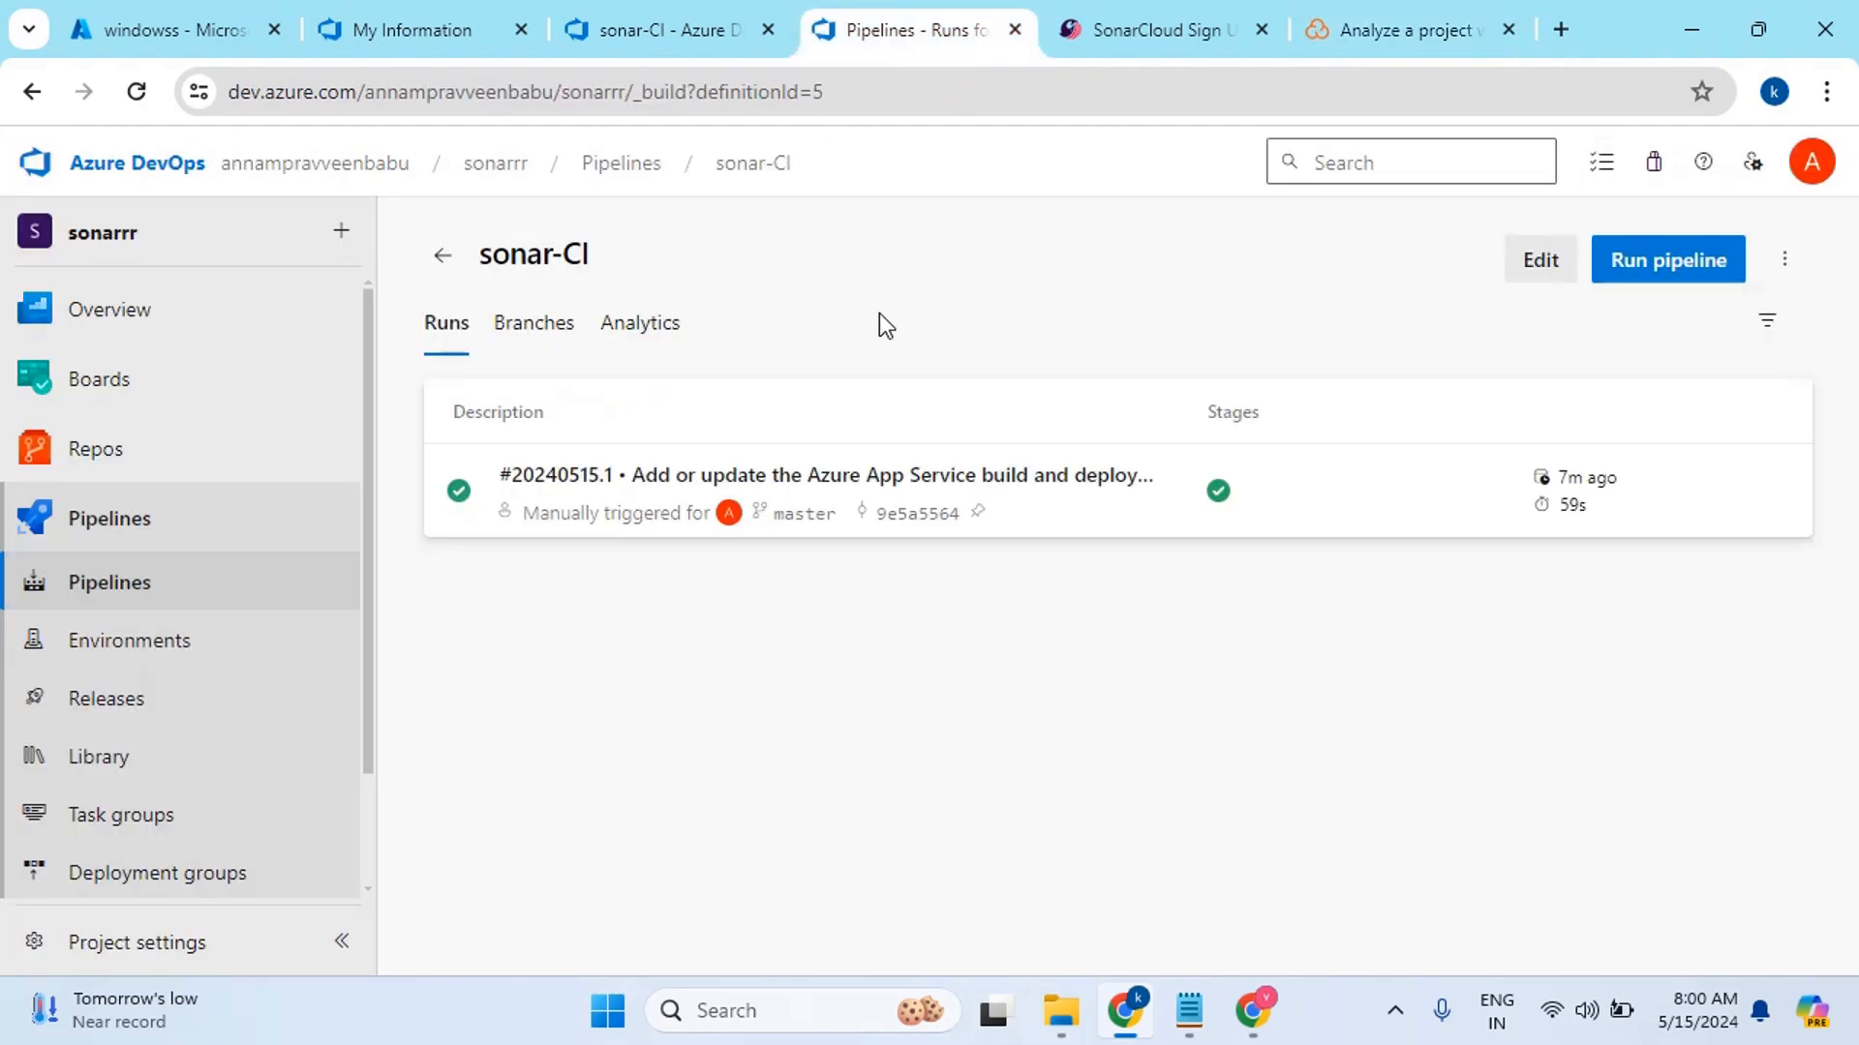
click(102, 944)
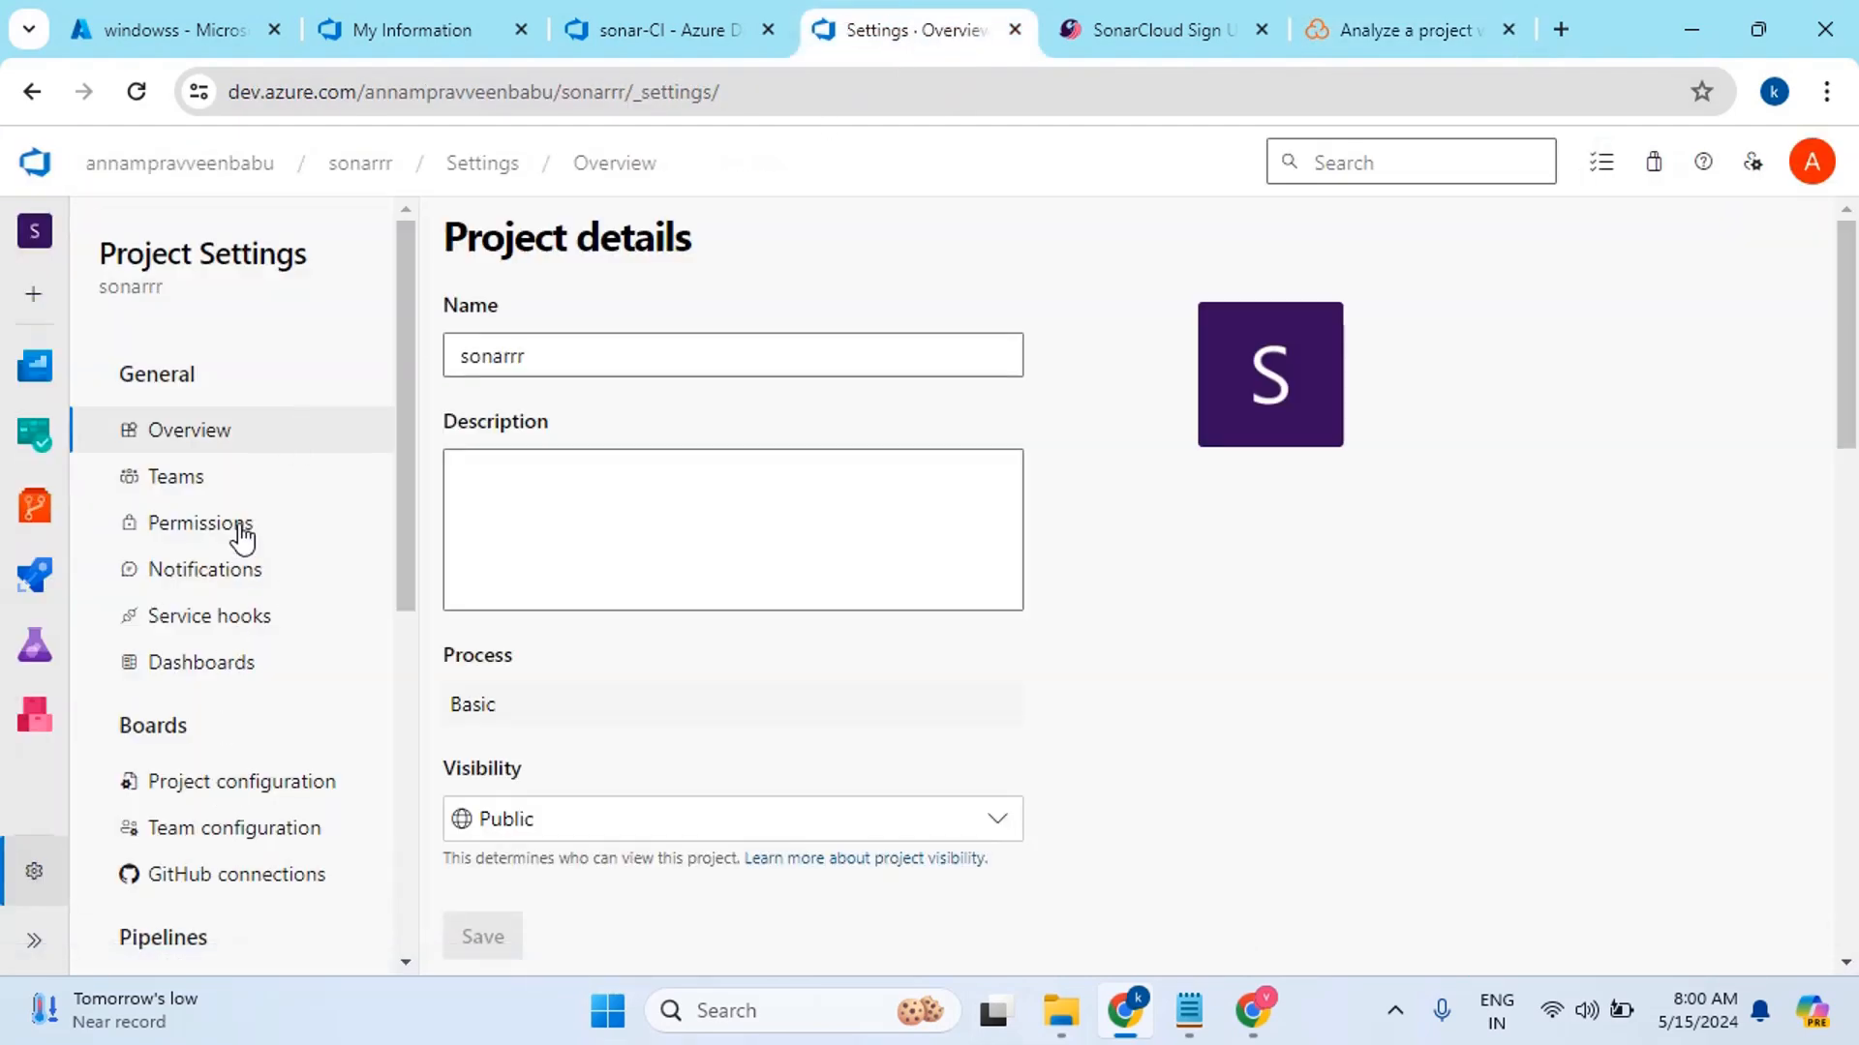
scroll(242, 535, down, 4)
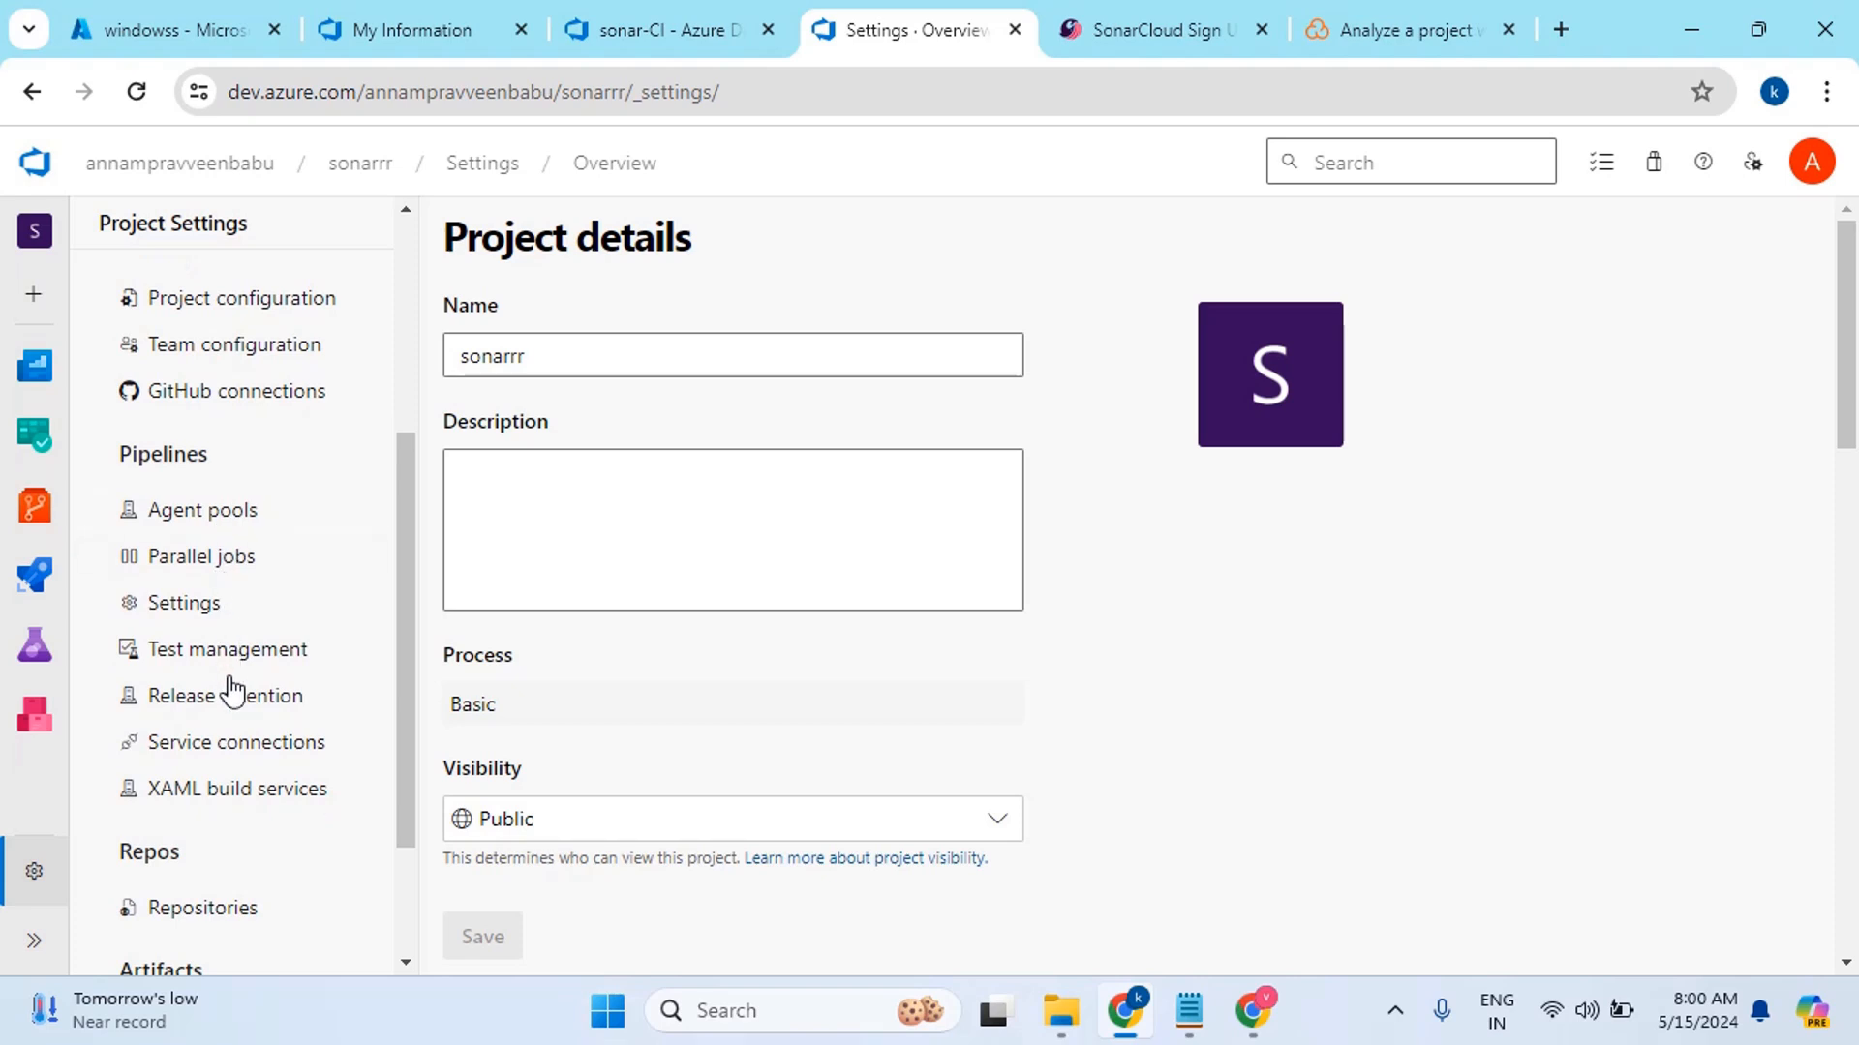
click(239, 747)
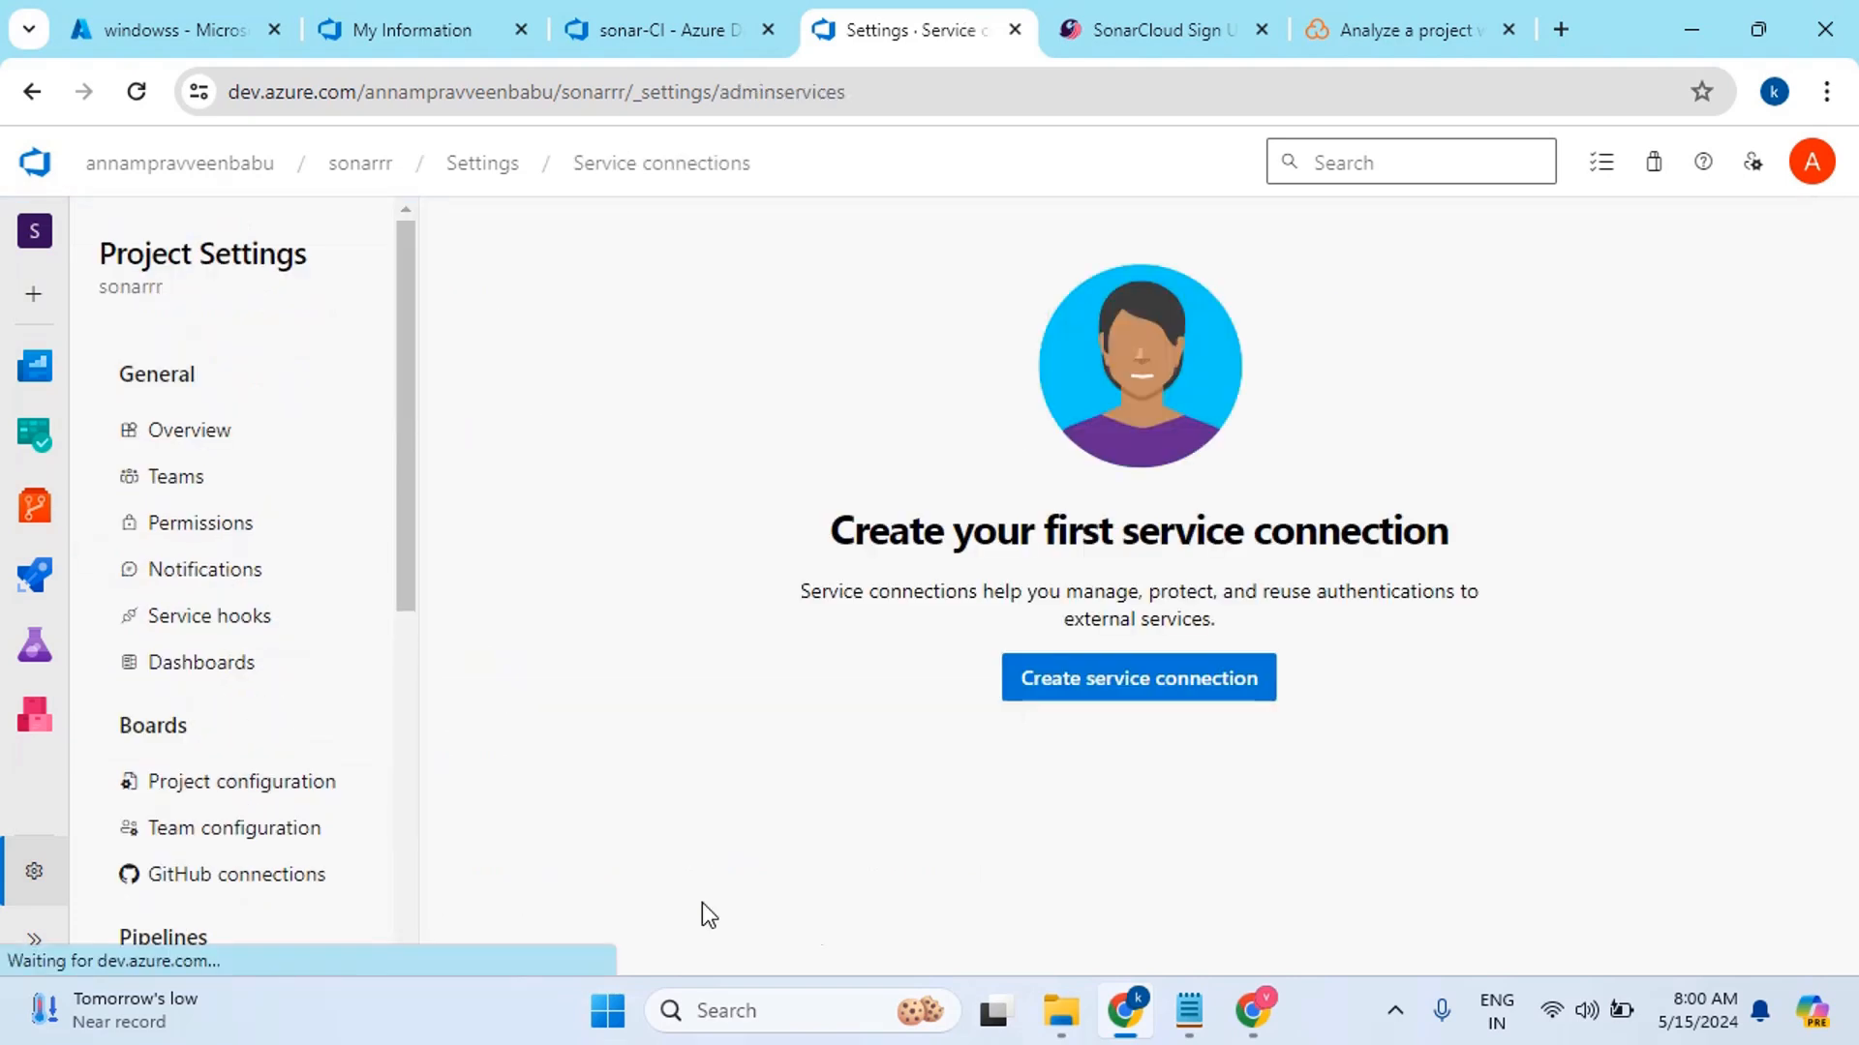
click(1139, 693)
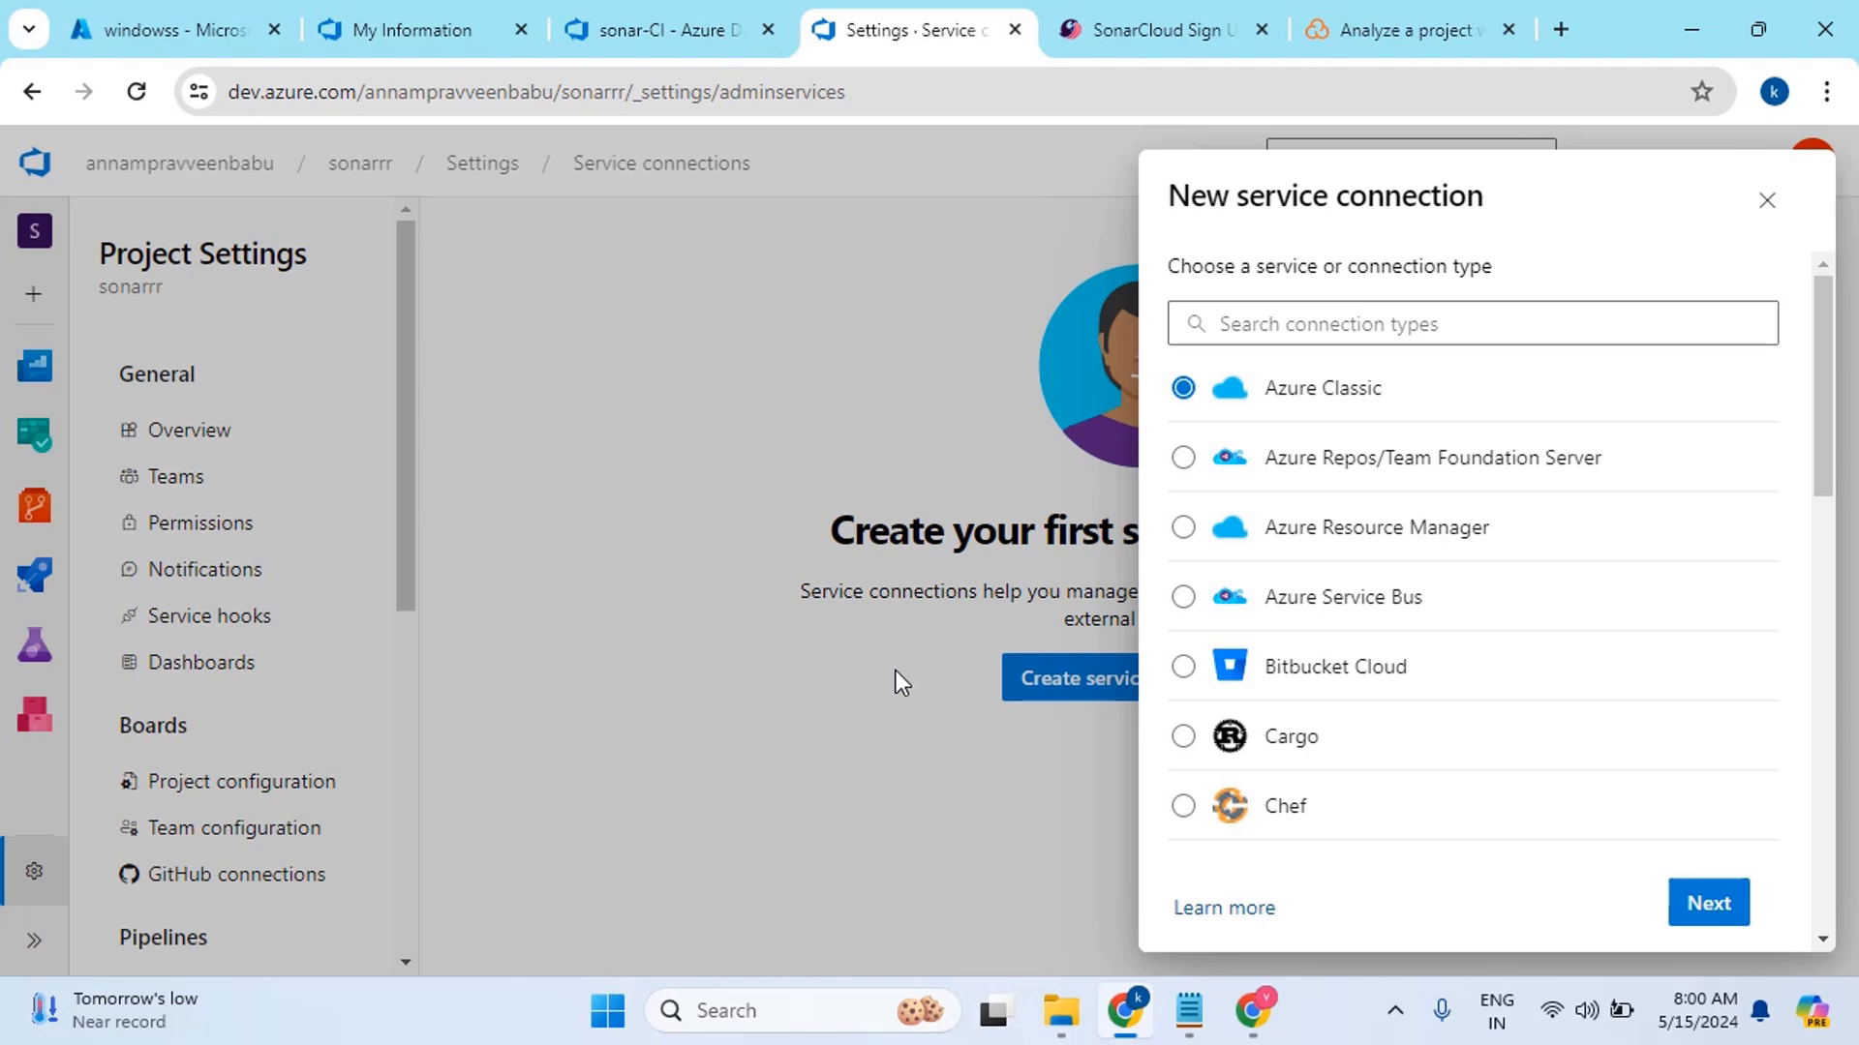
click(1184, 527)
click(1696, 898)
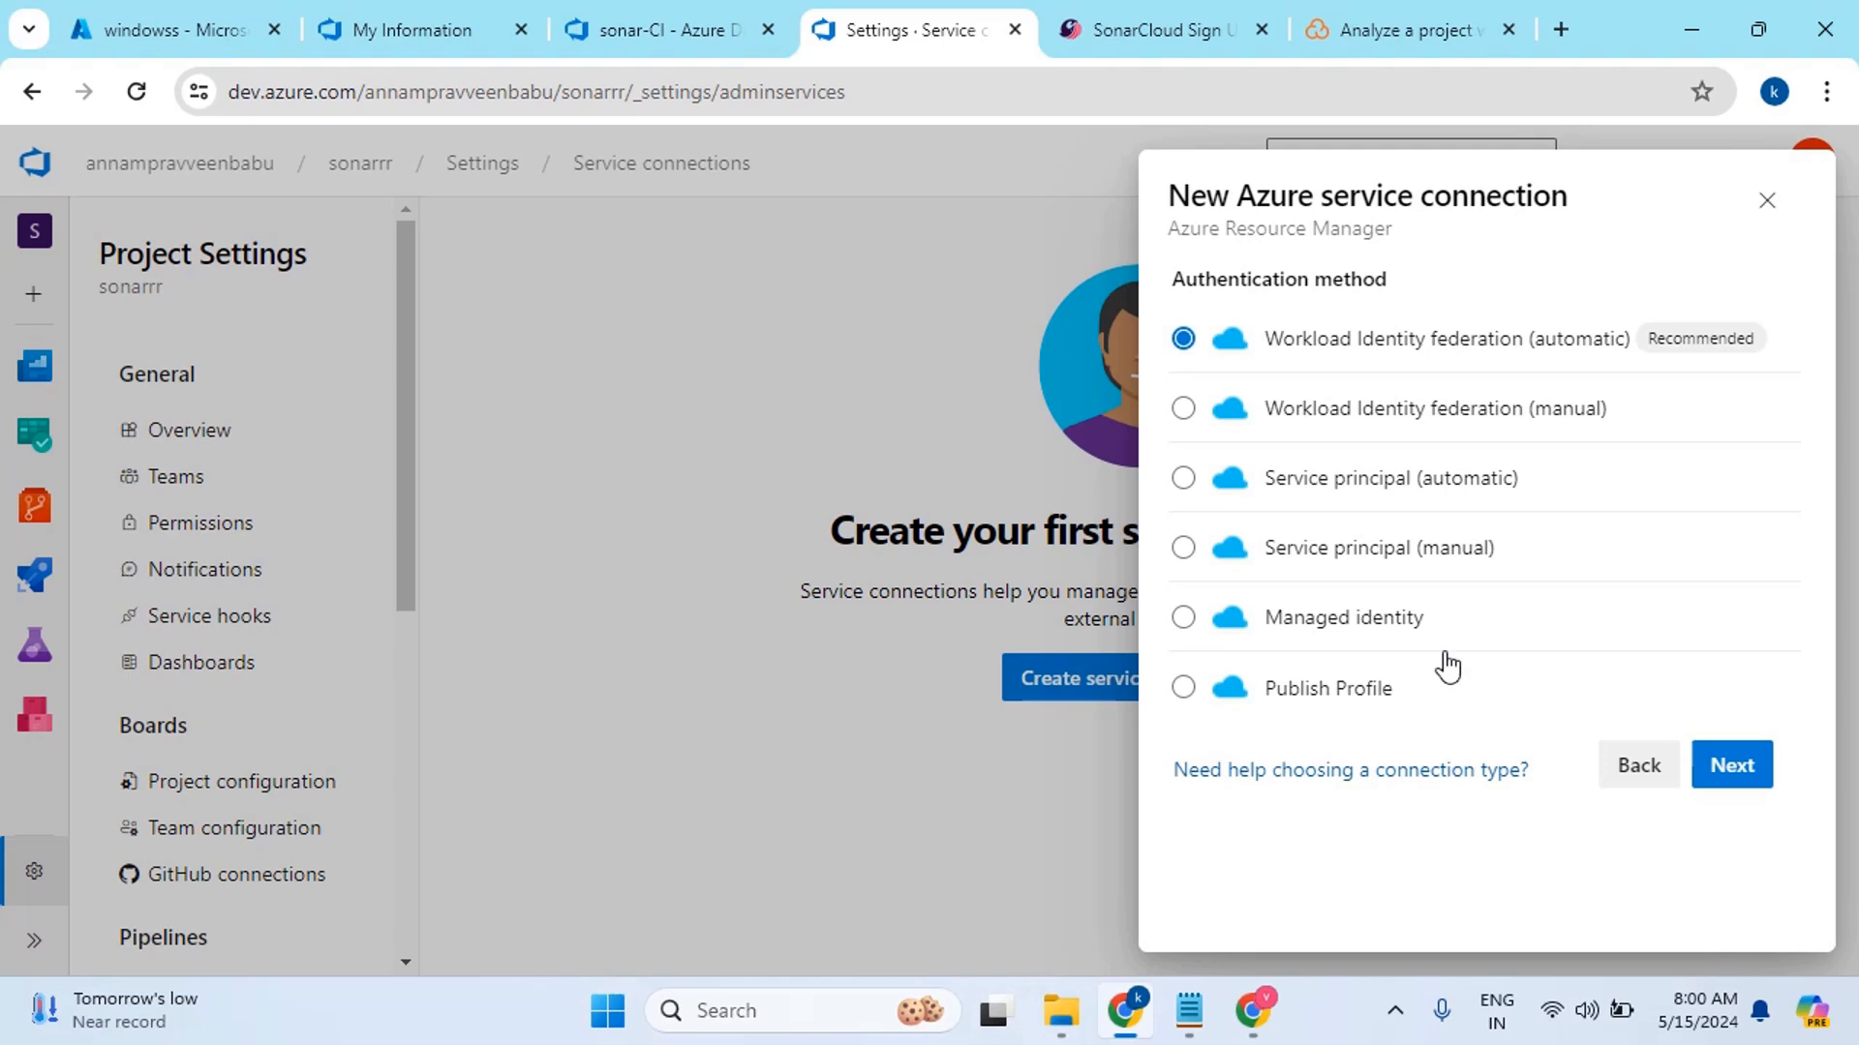
click(1183, 548)
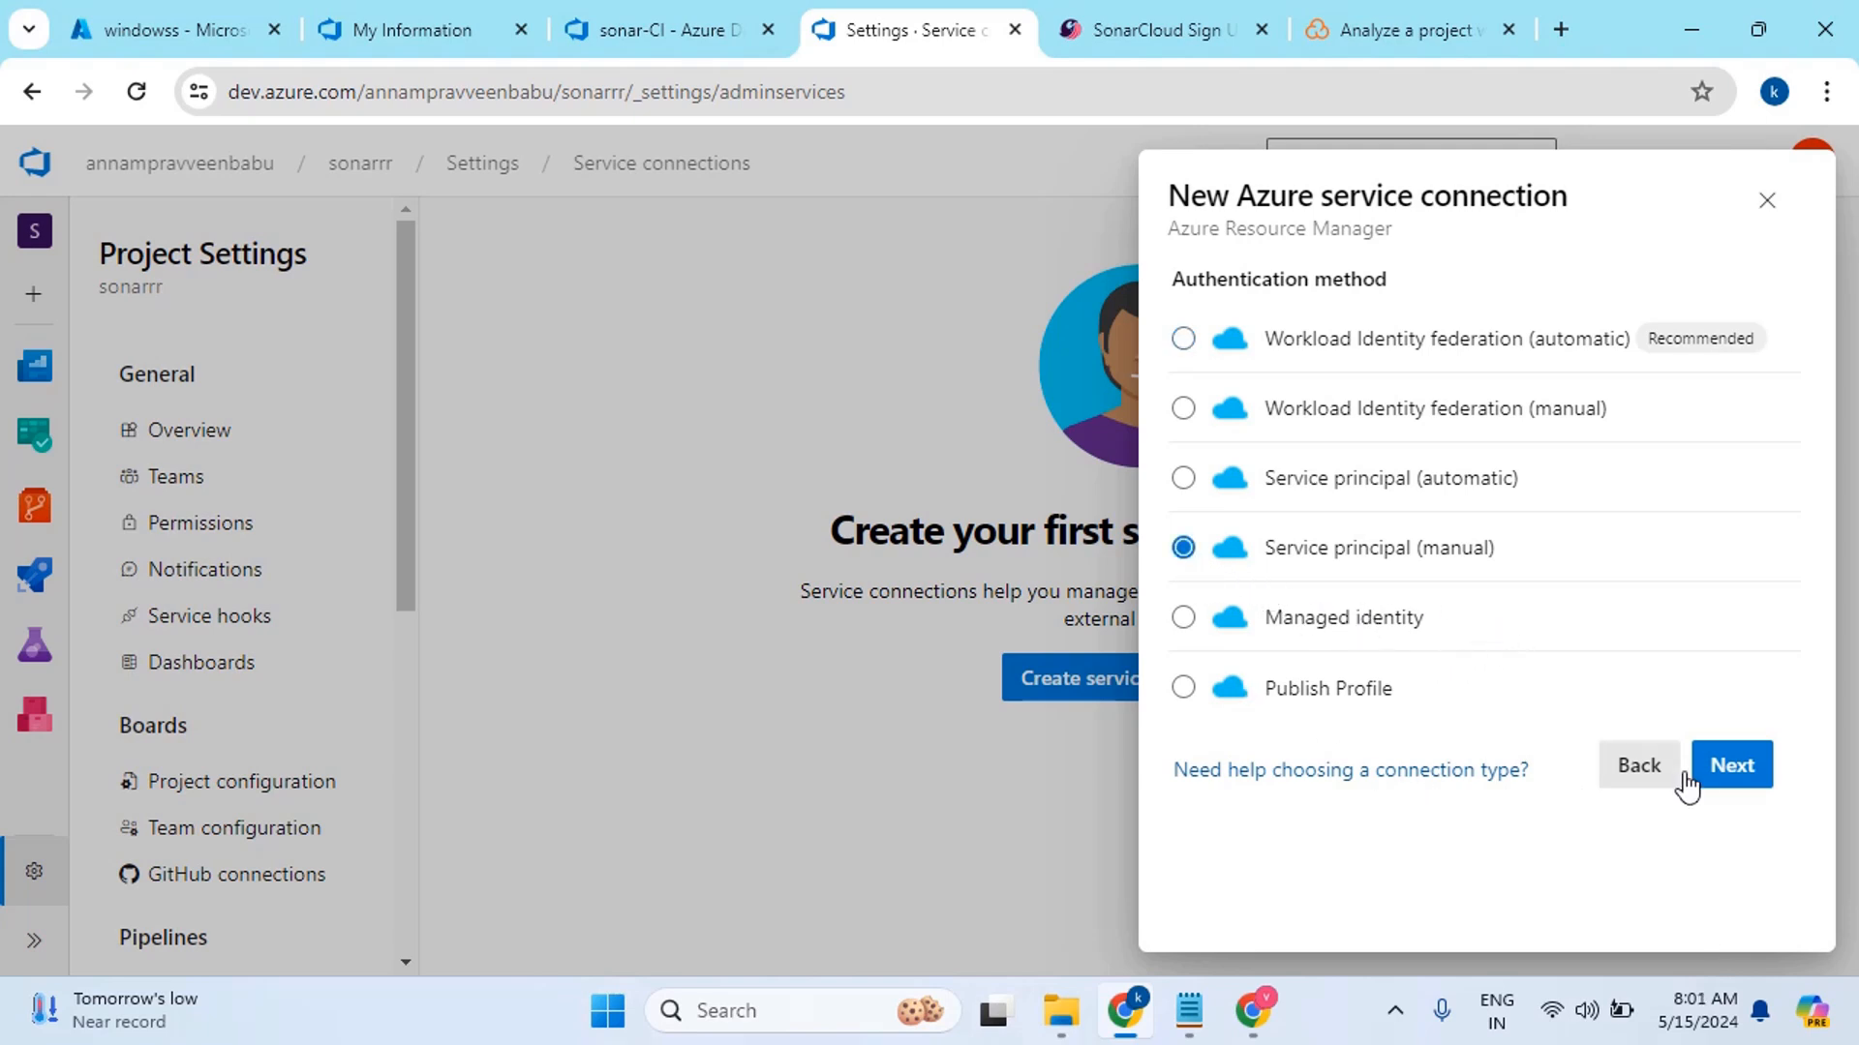
click(1735, 770)
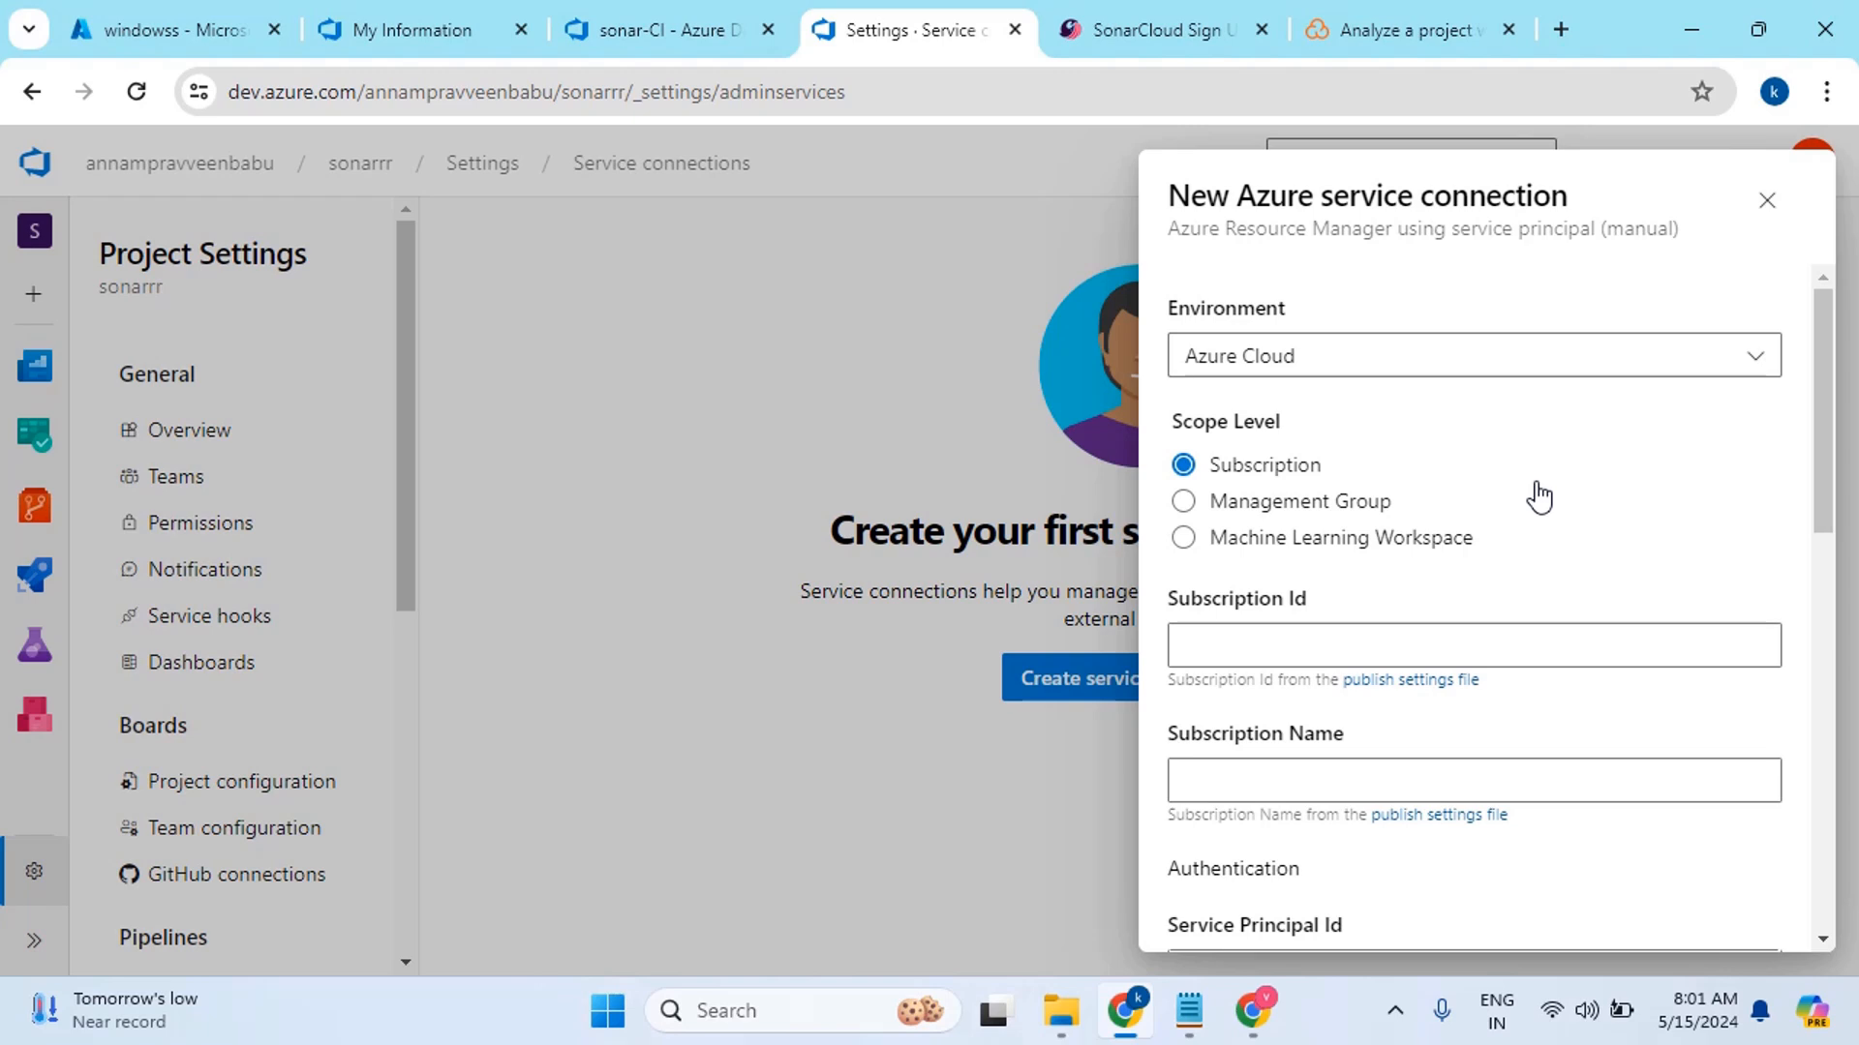
scroll(1364, 629, down, 3)
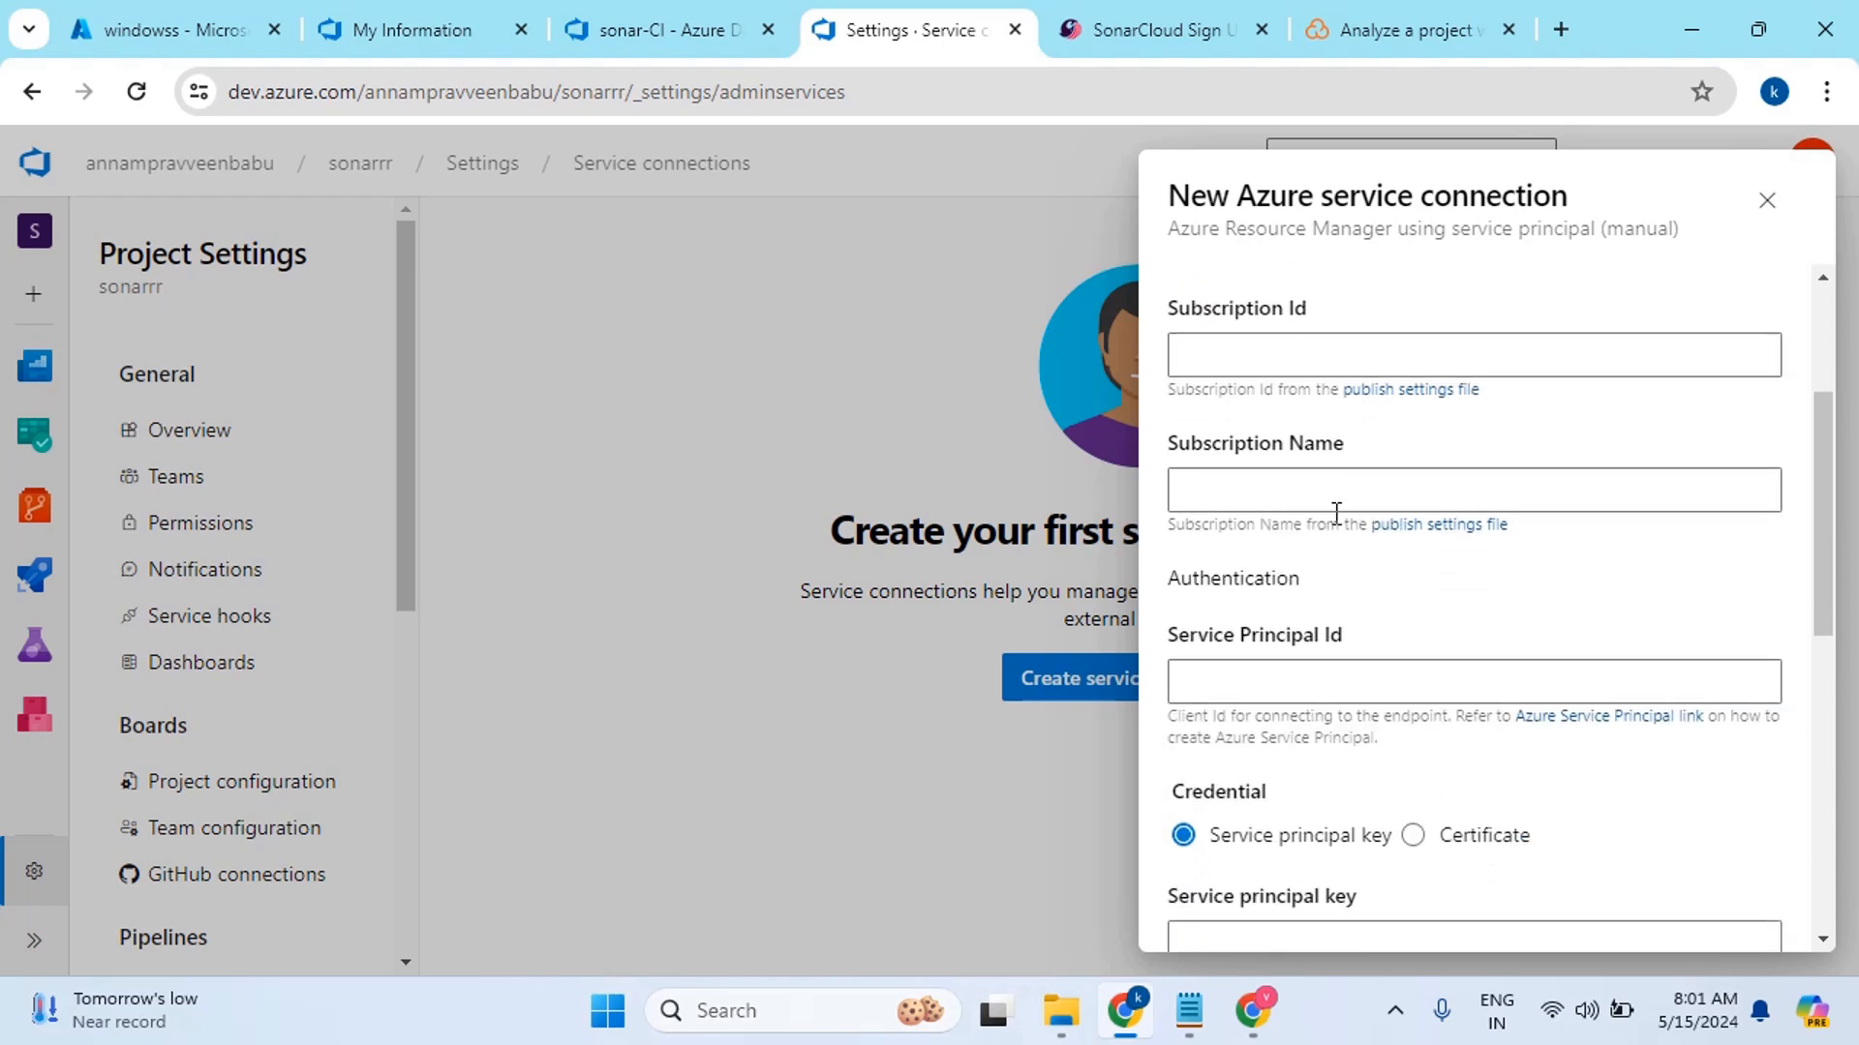
scroll(1314, 680, down, 1)
scroll(1298, 823, down, 2)
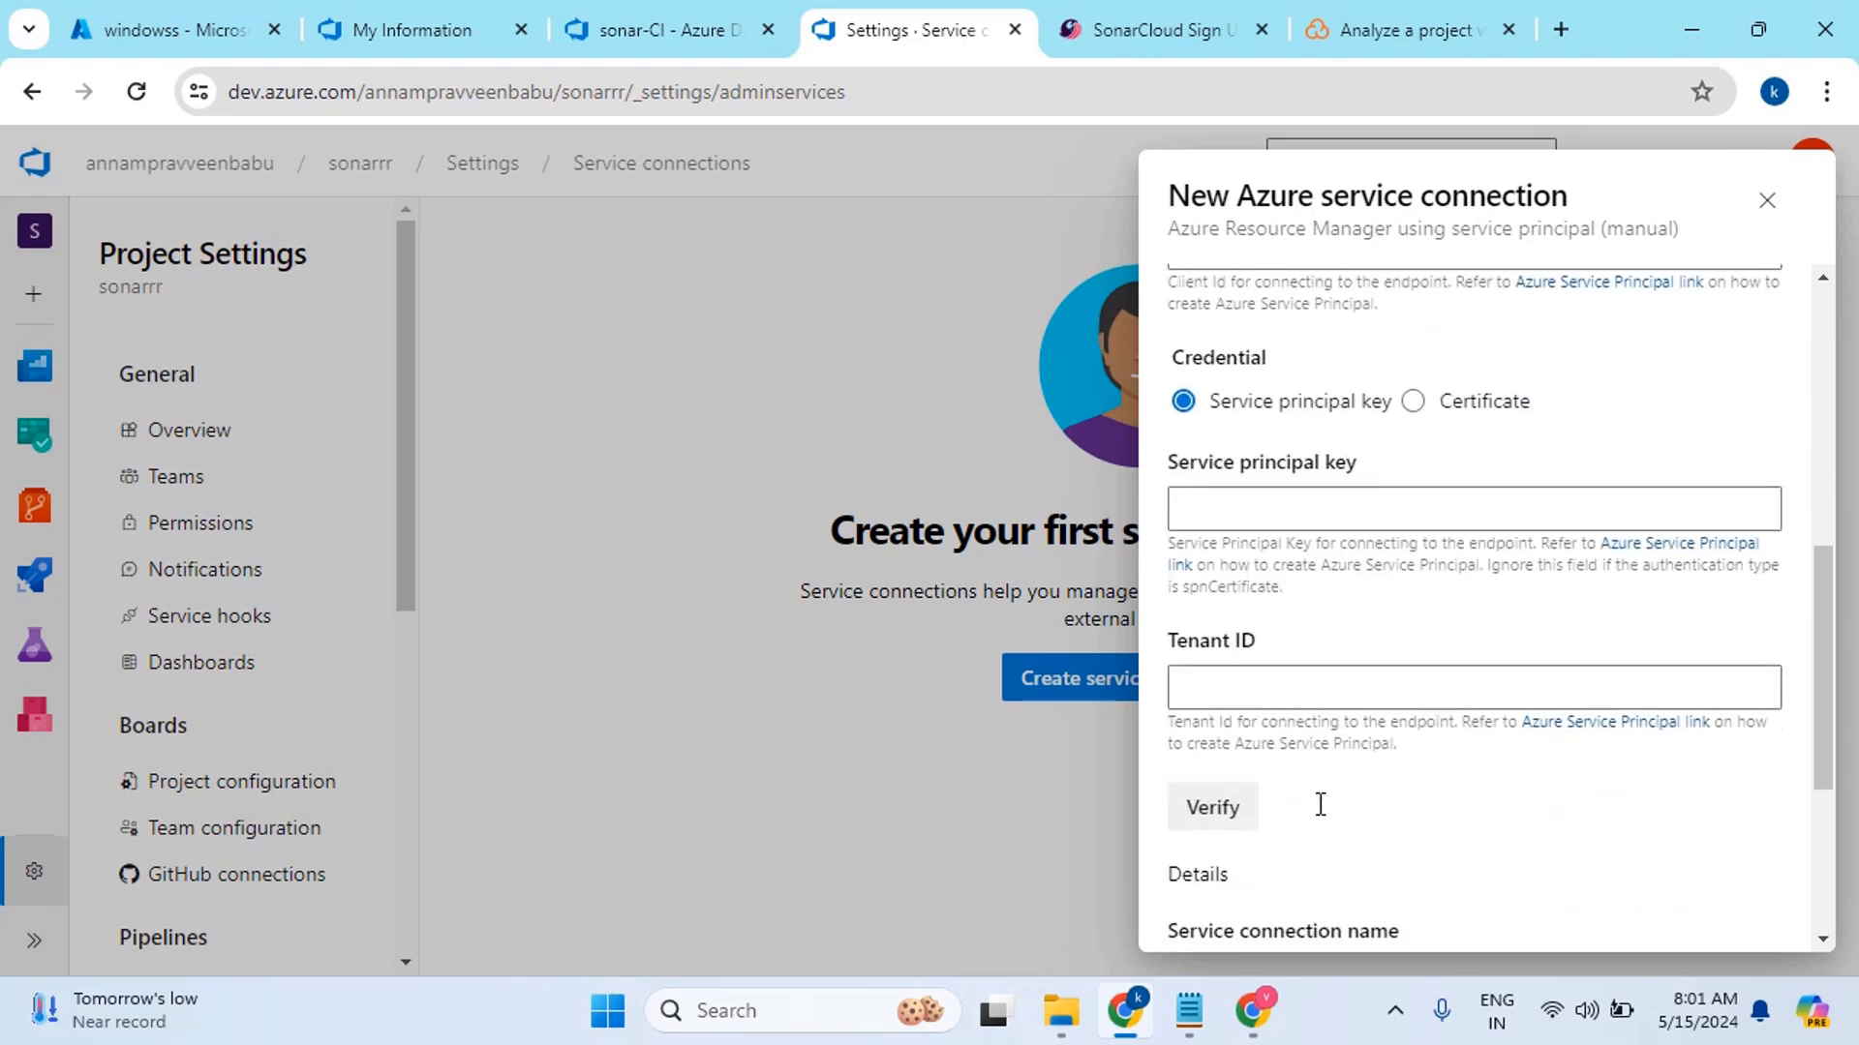
scroll(1681, 419, up, 6)
click(1767, 200)
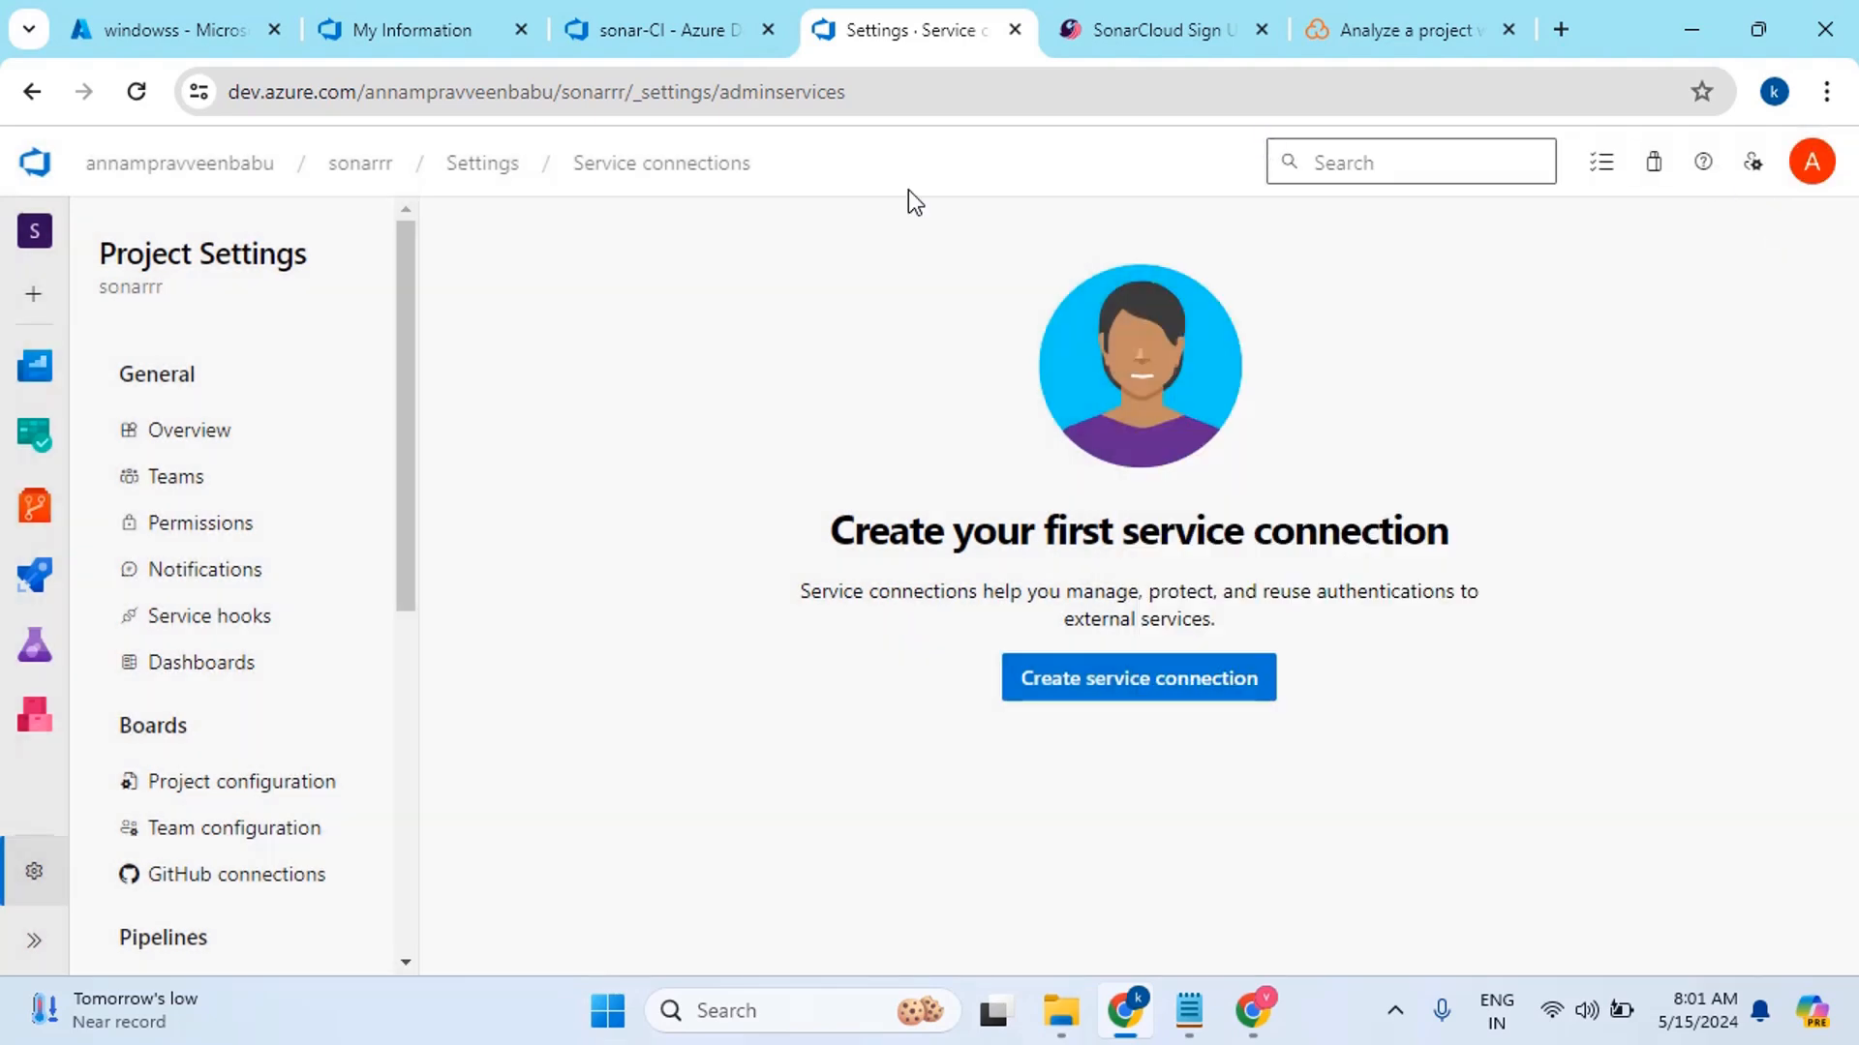
Start a new service connection in the sonarrr project and choose SonarCloud as its connection type
click(1006, 658)
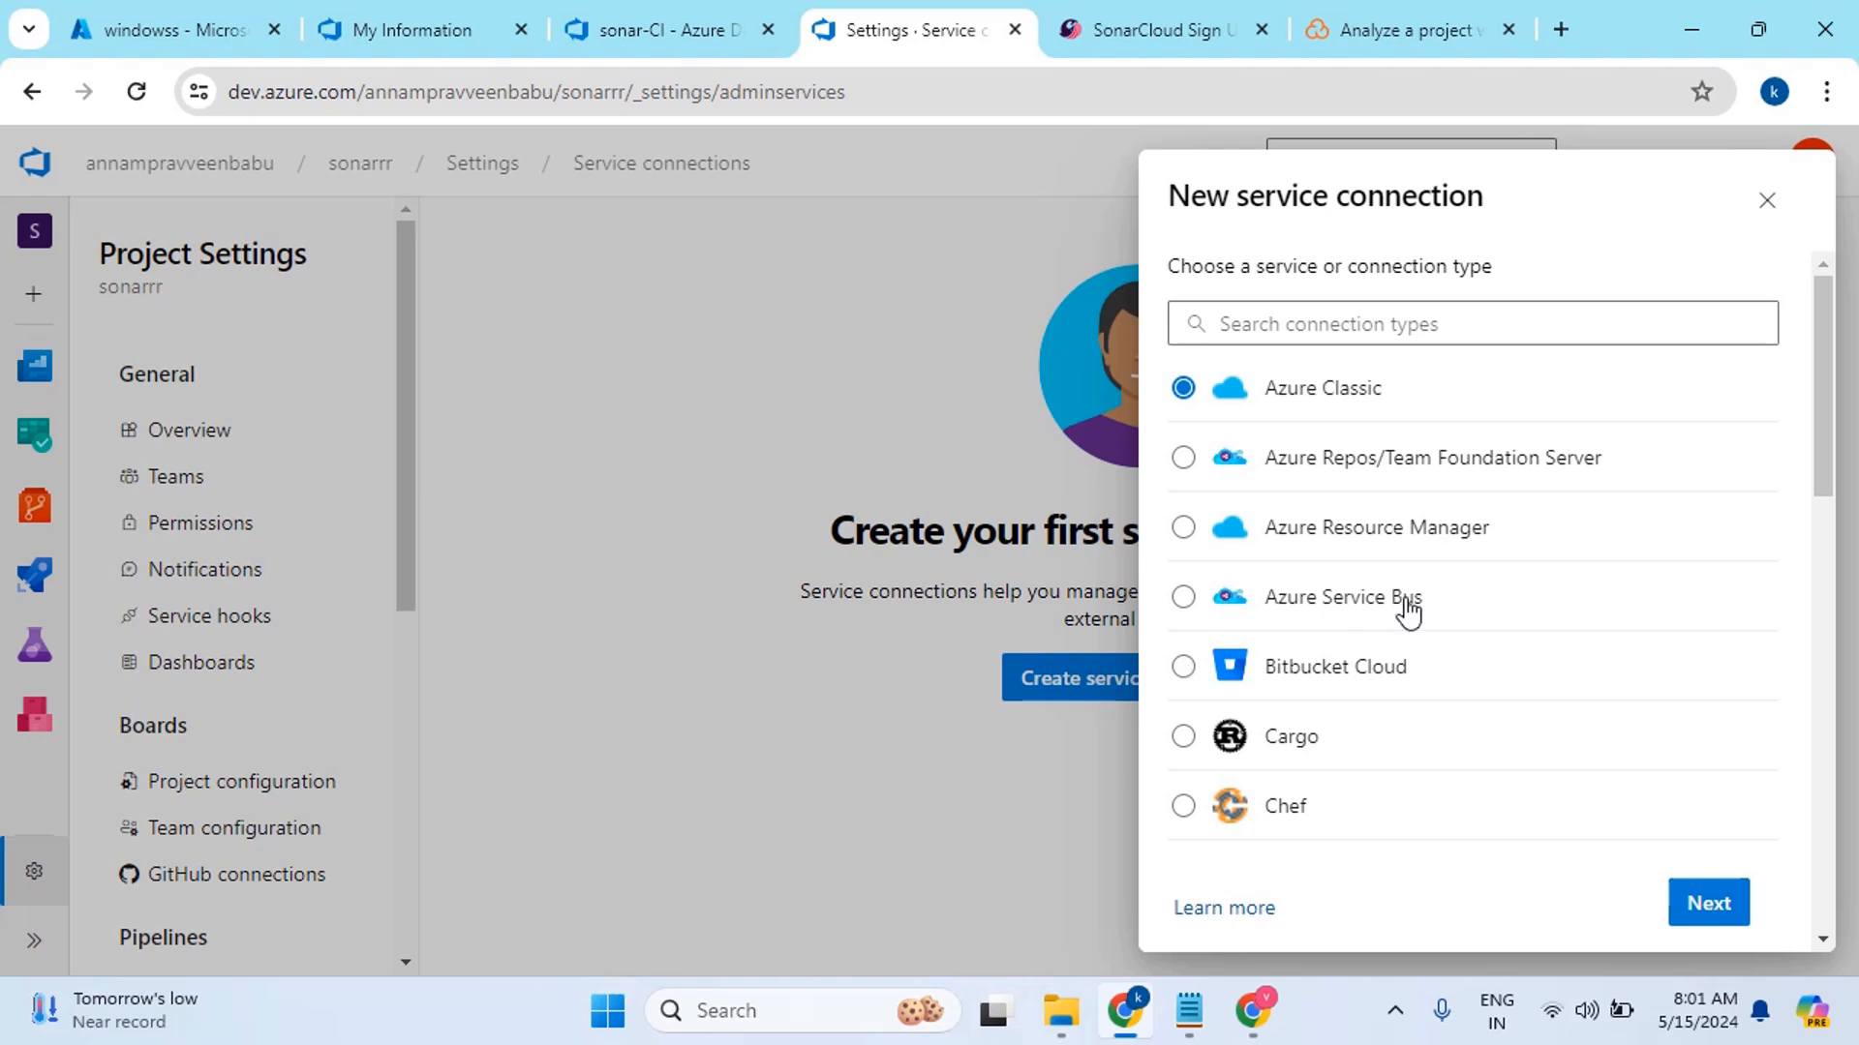
scroll(1406, 607, down, 3)
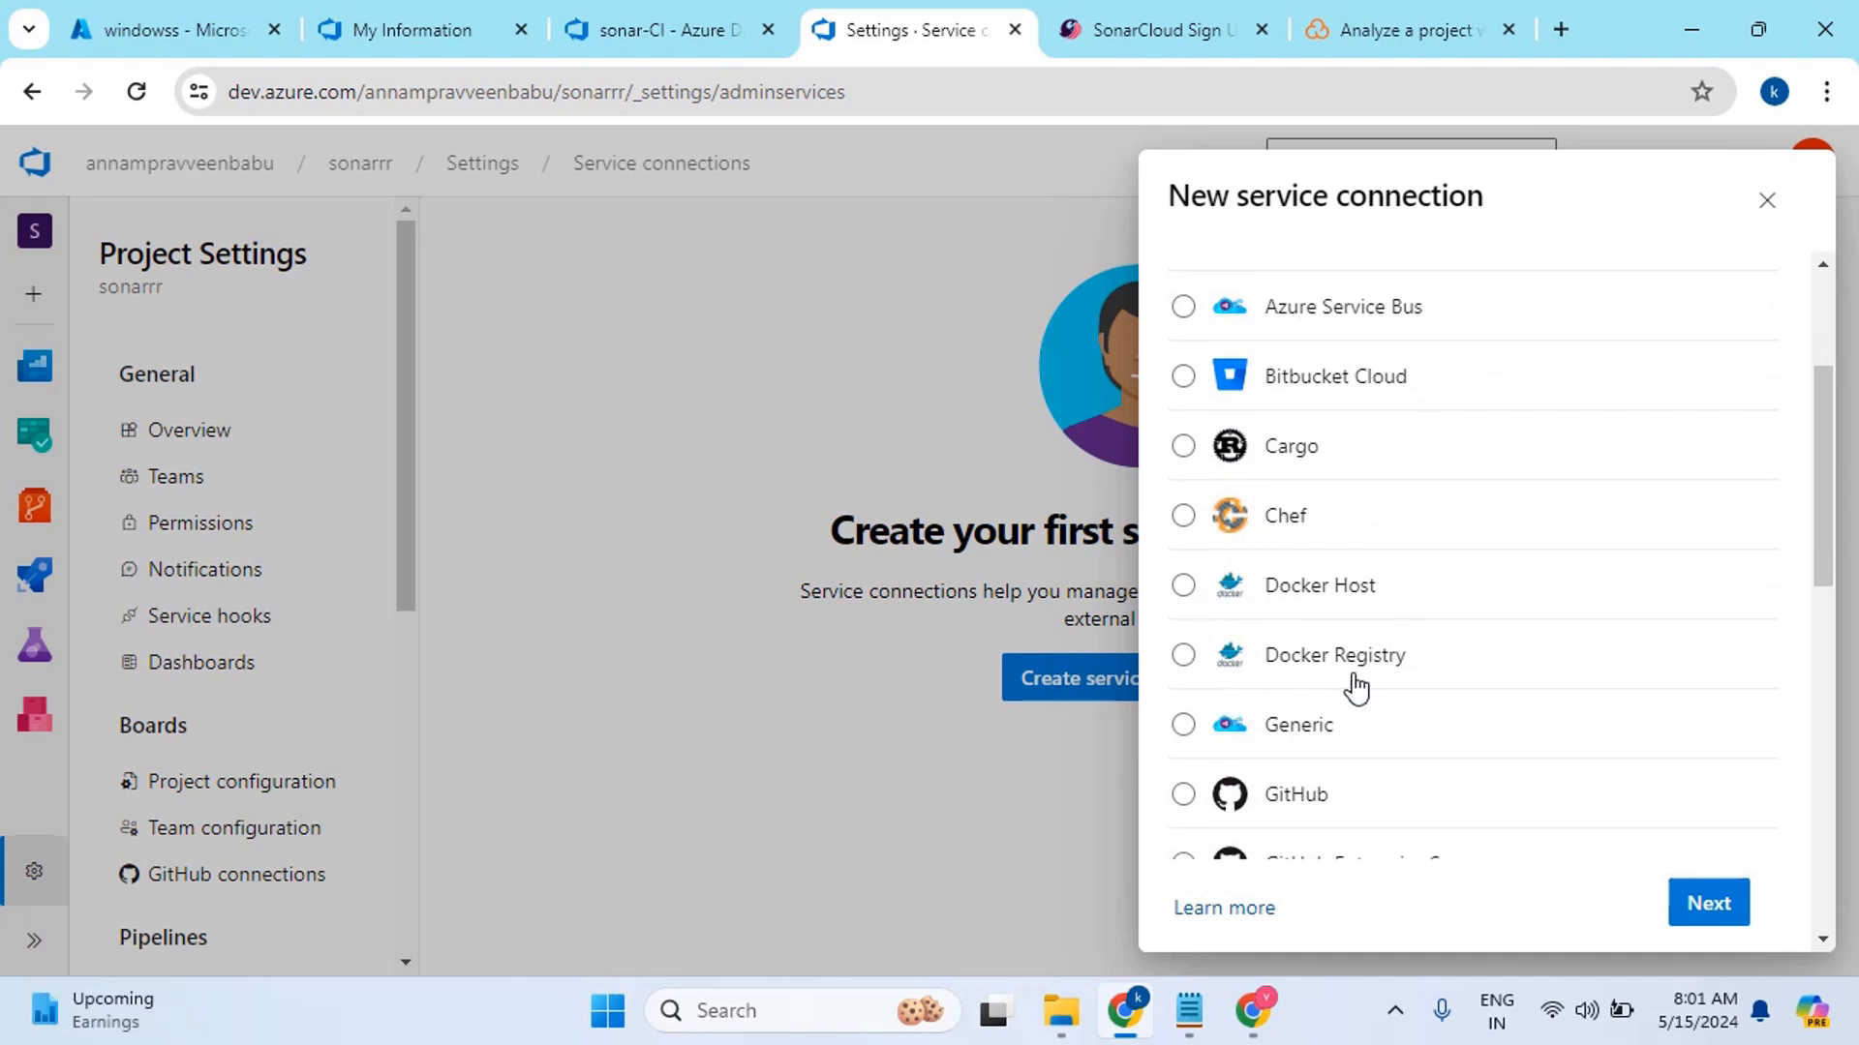
scroll(1356, 686, down, 2)
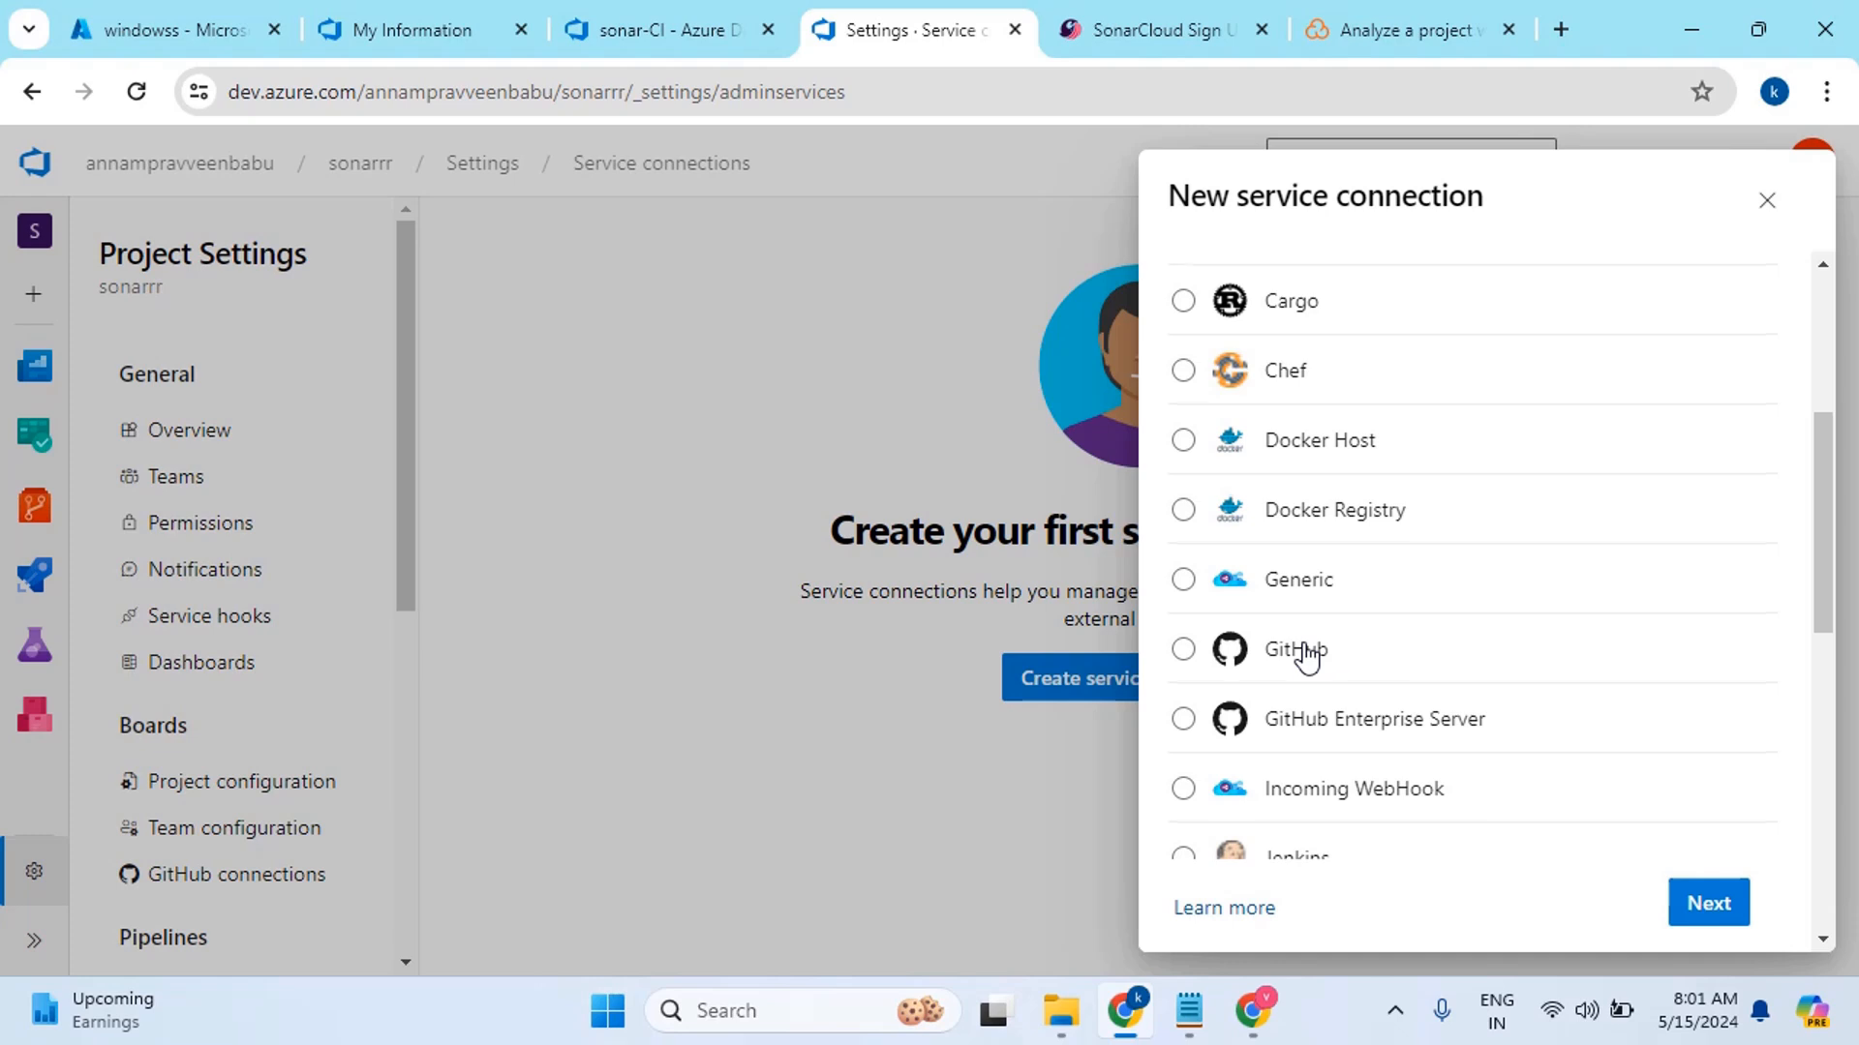
scroll(1302, 653, down, 3)
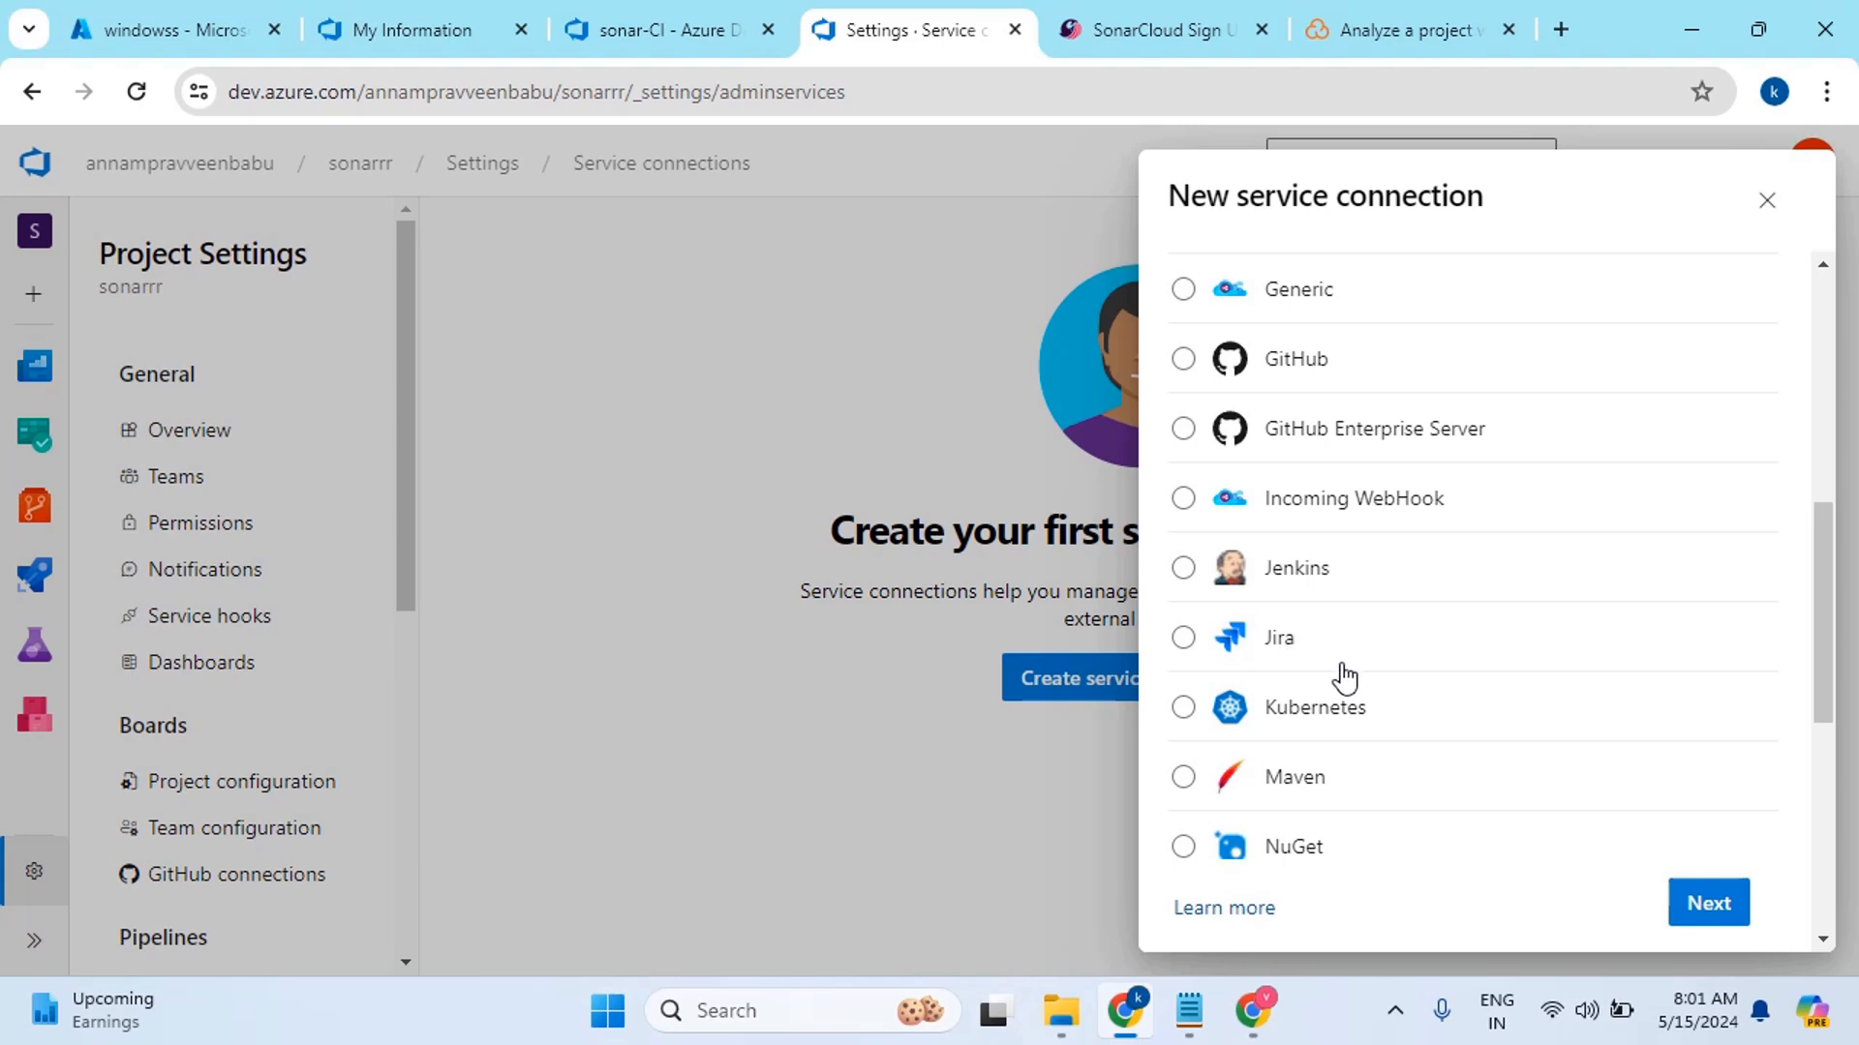
scroll(1339, 656, down, 7)
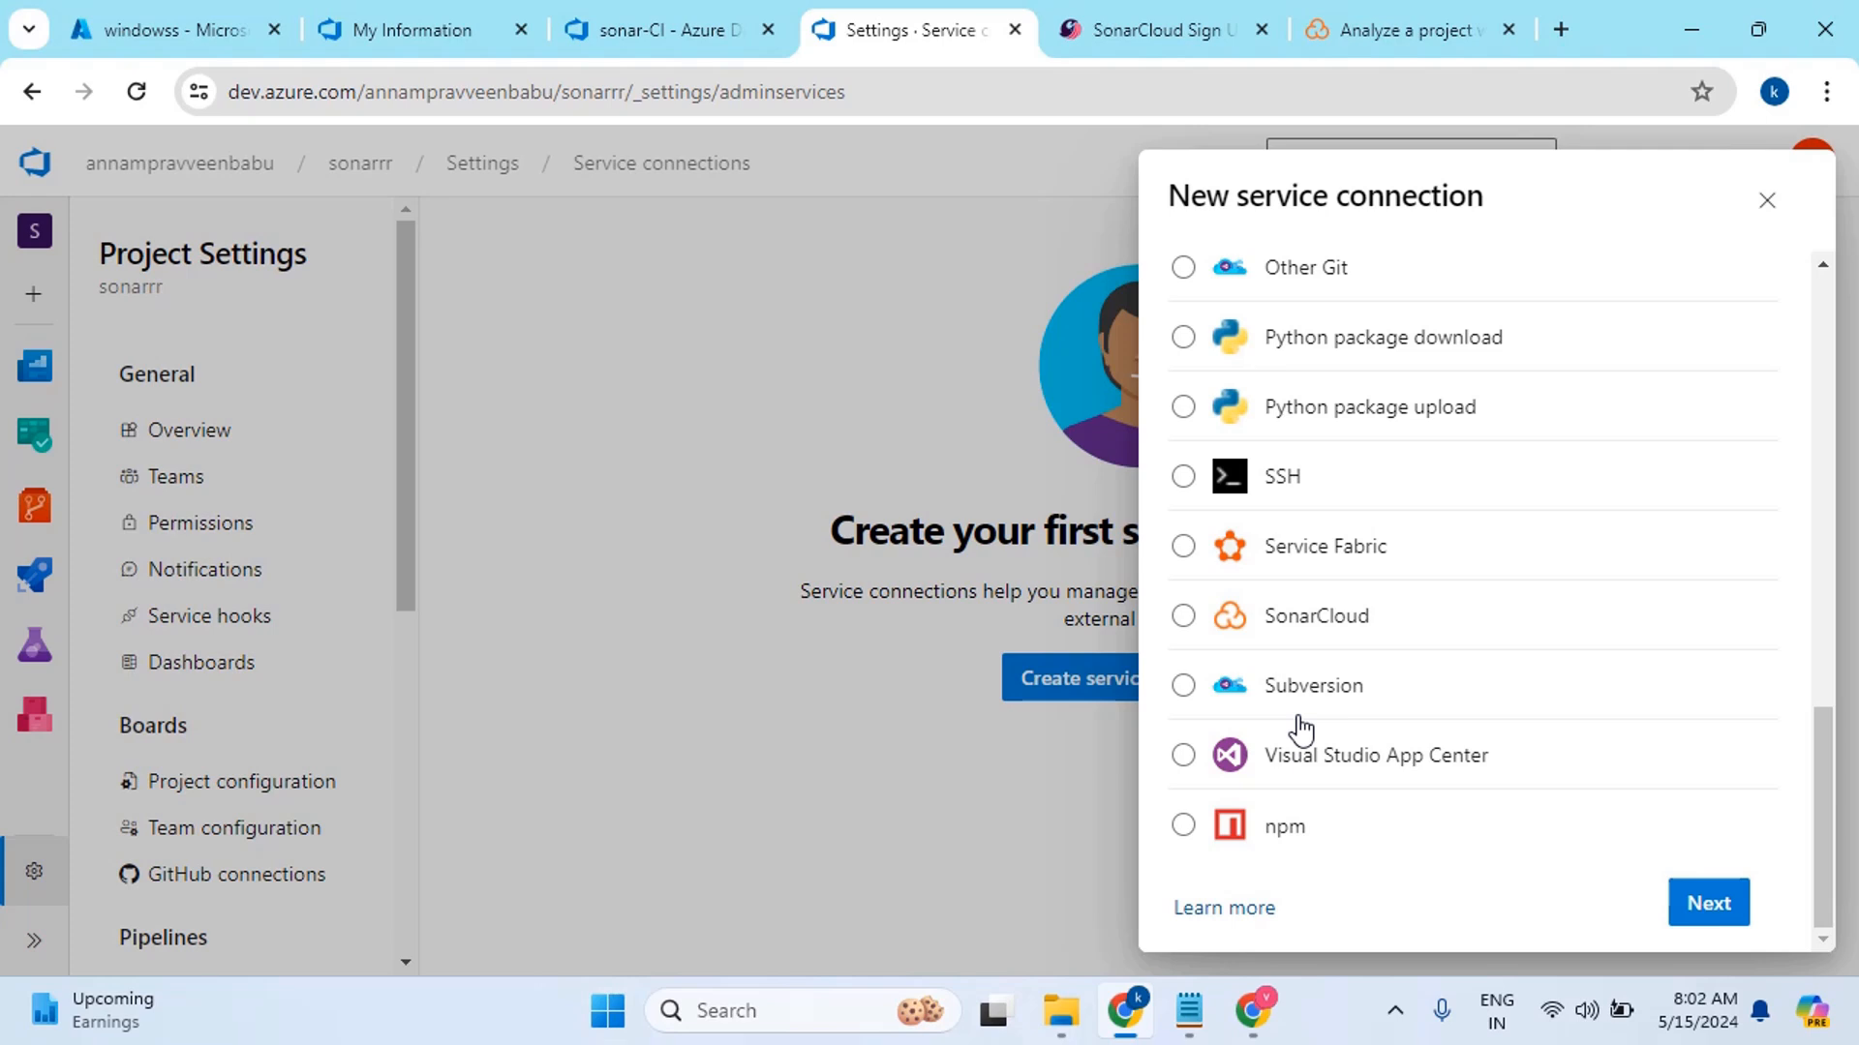
scroll(1439, 774, up, 2)
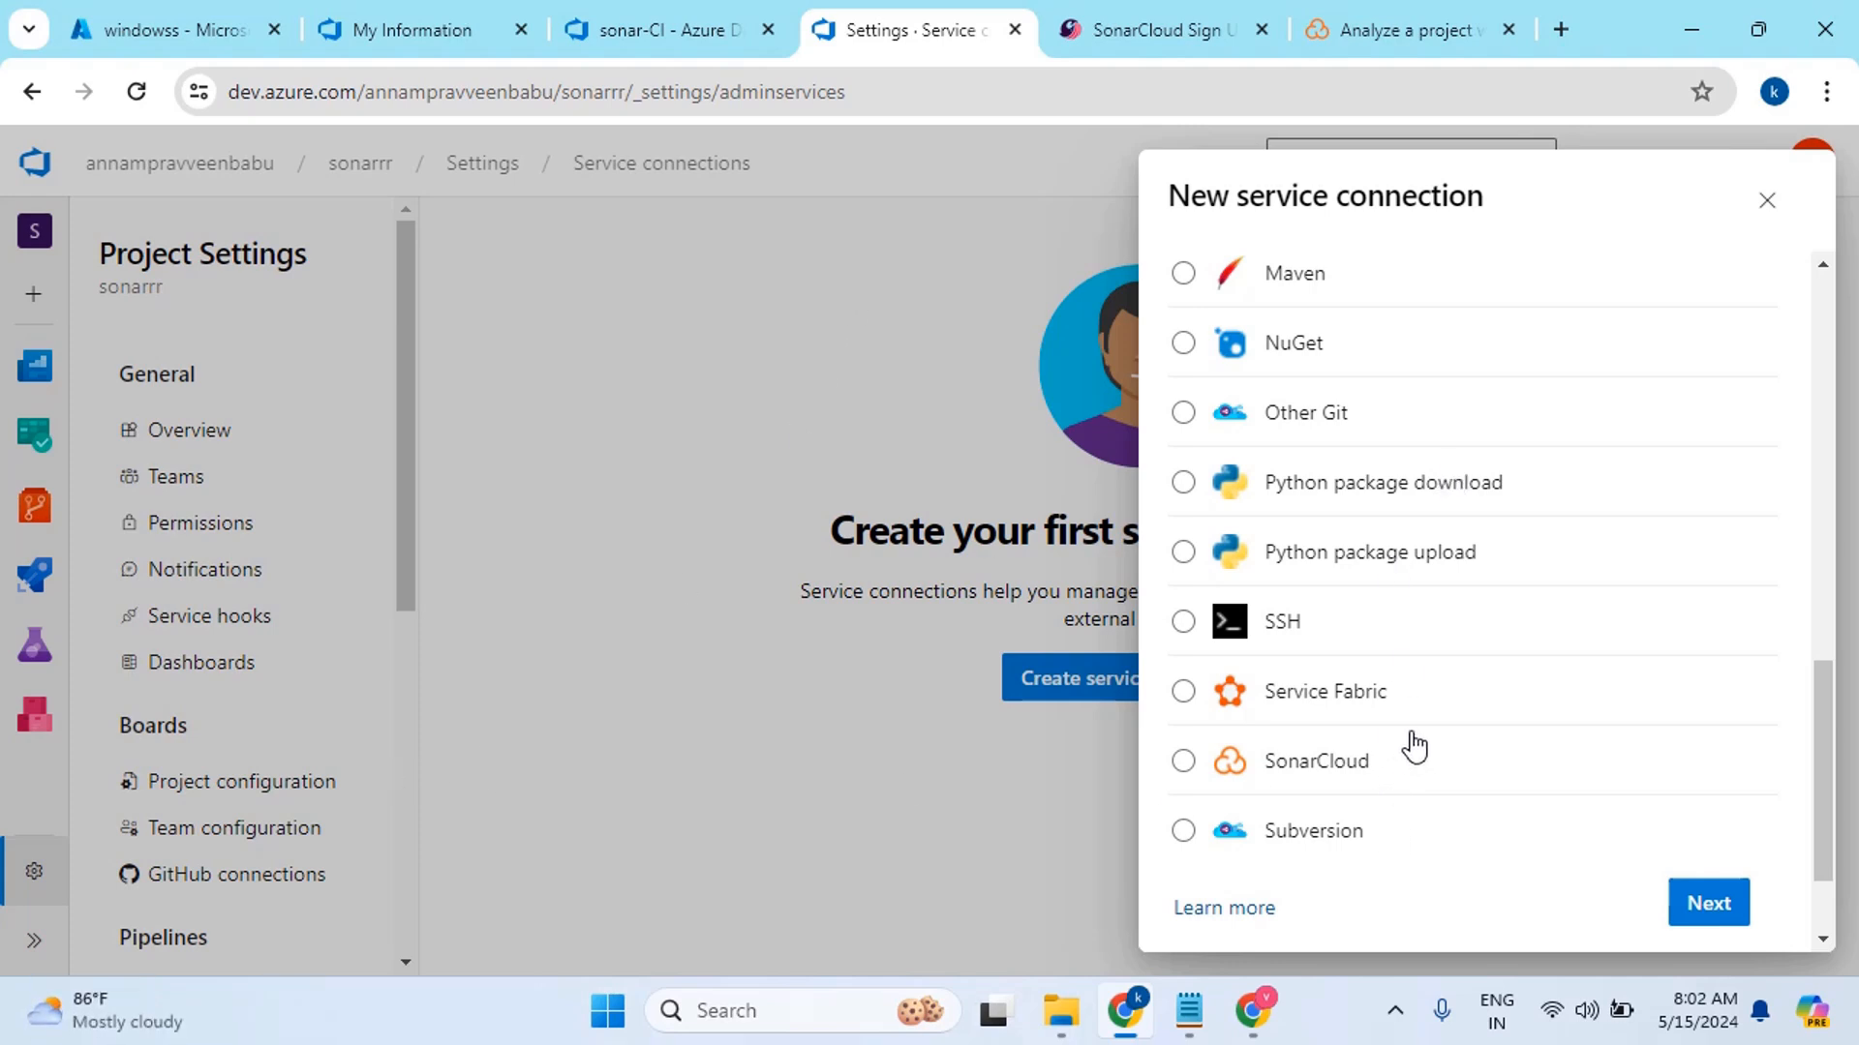
scroll(1403, 751, down, 1)
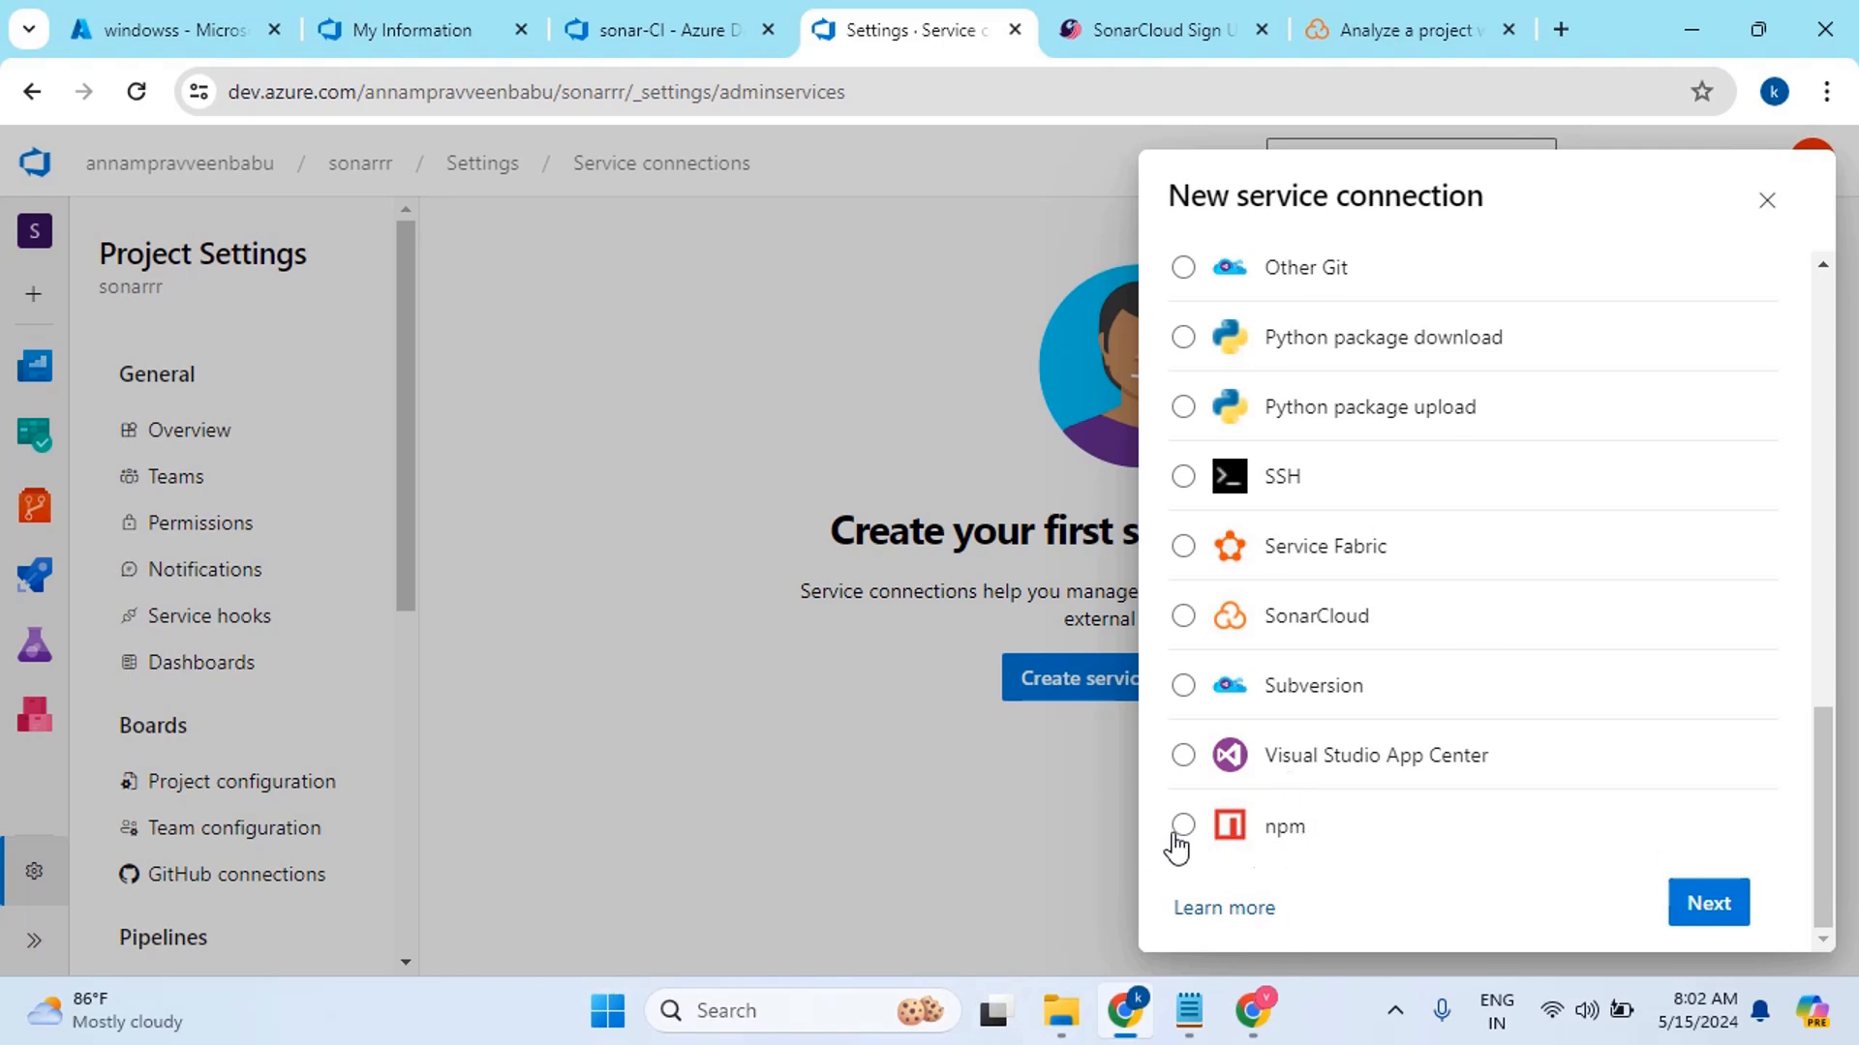
scroll(1311, 705, up, 4)
scroll(1313, 703, up, 2)
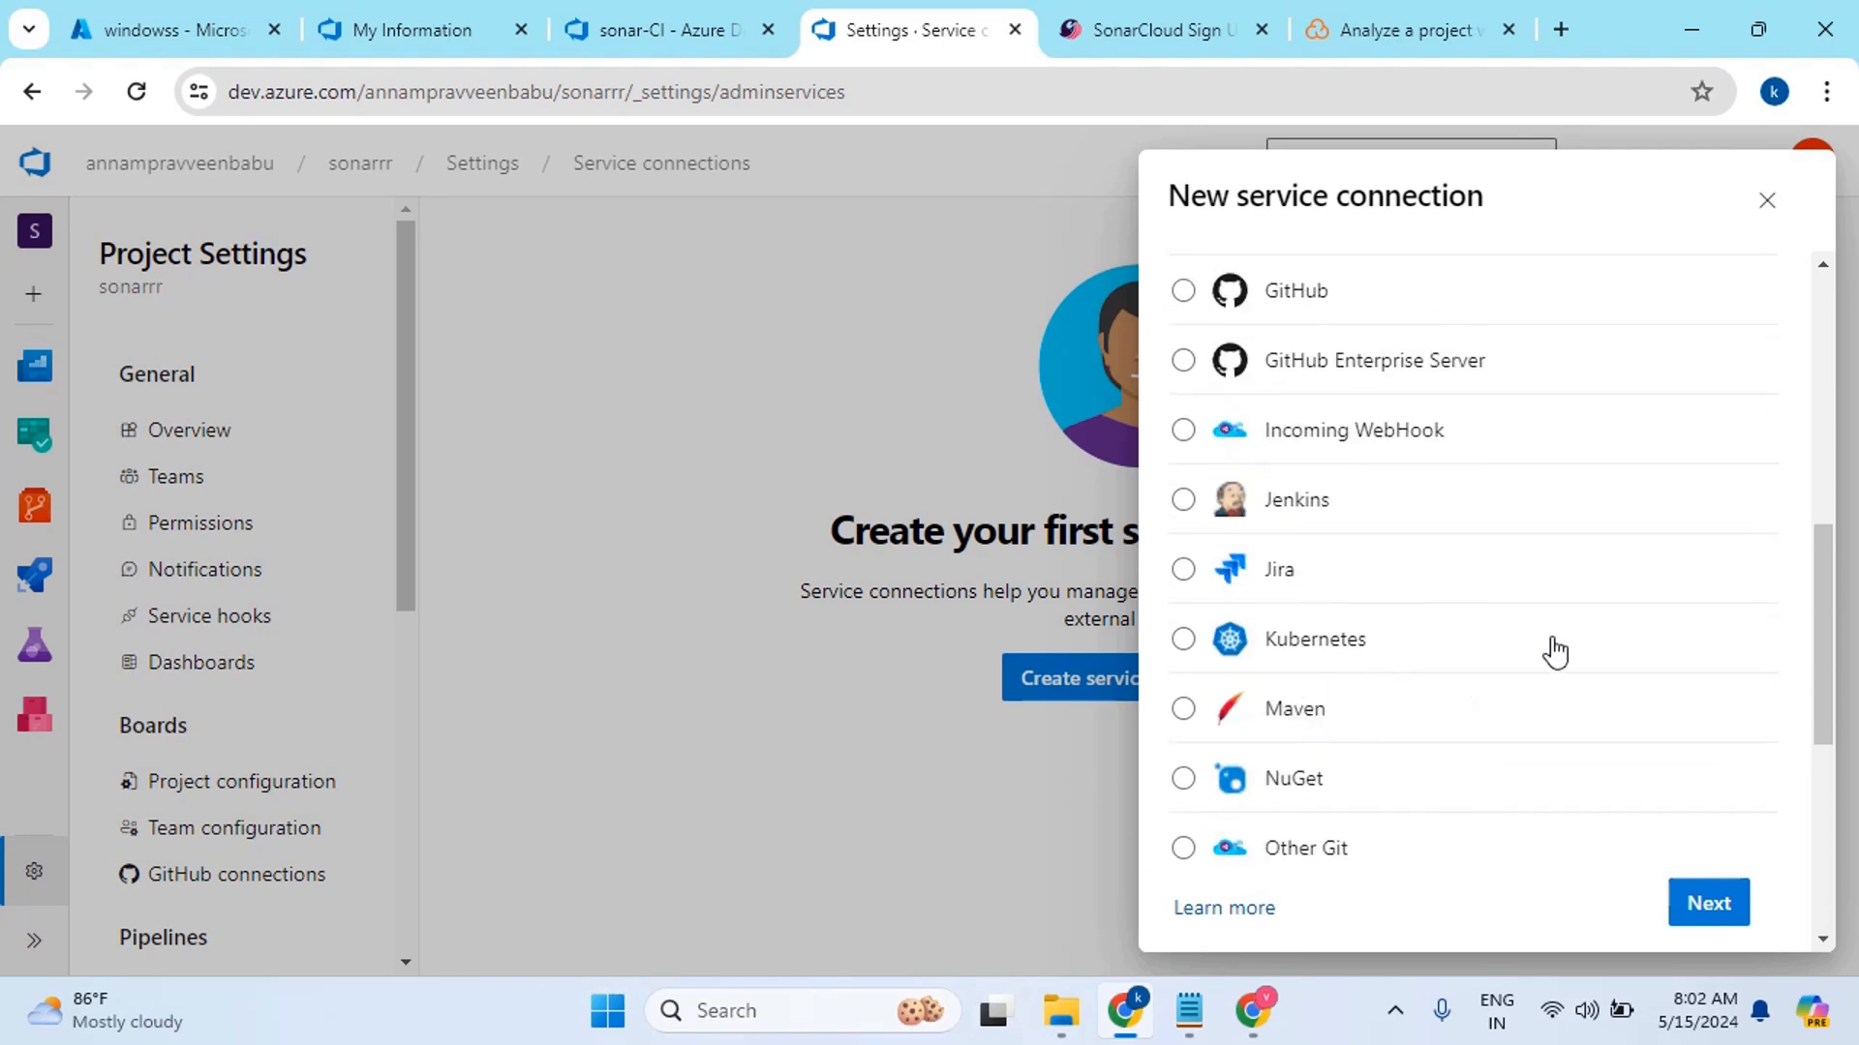
scroll(1475, 687, up, 7)
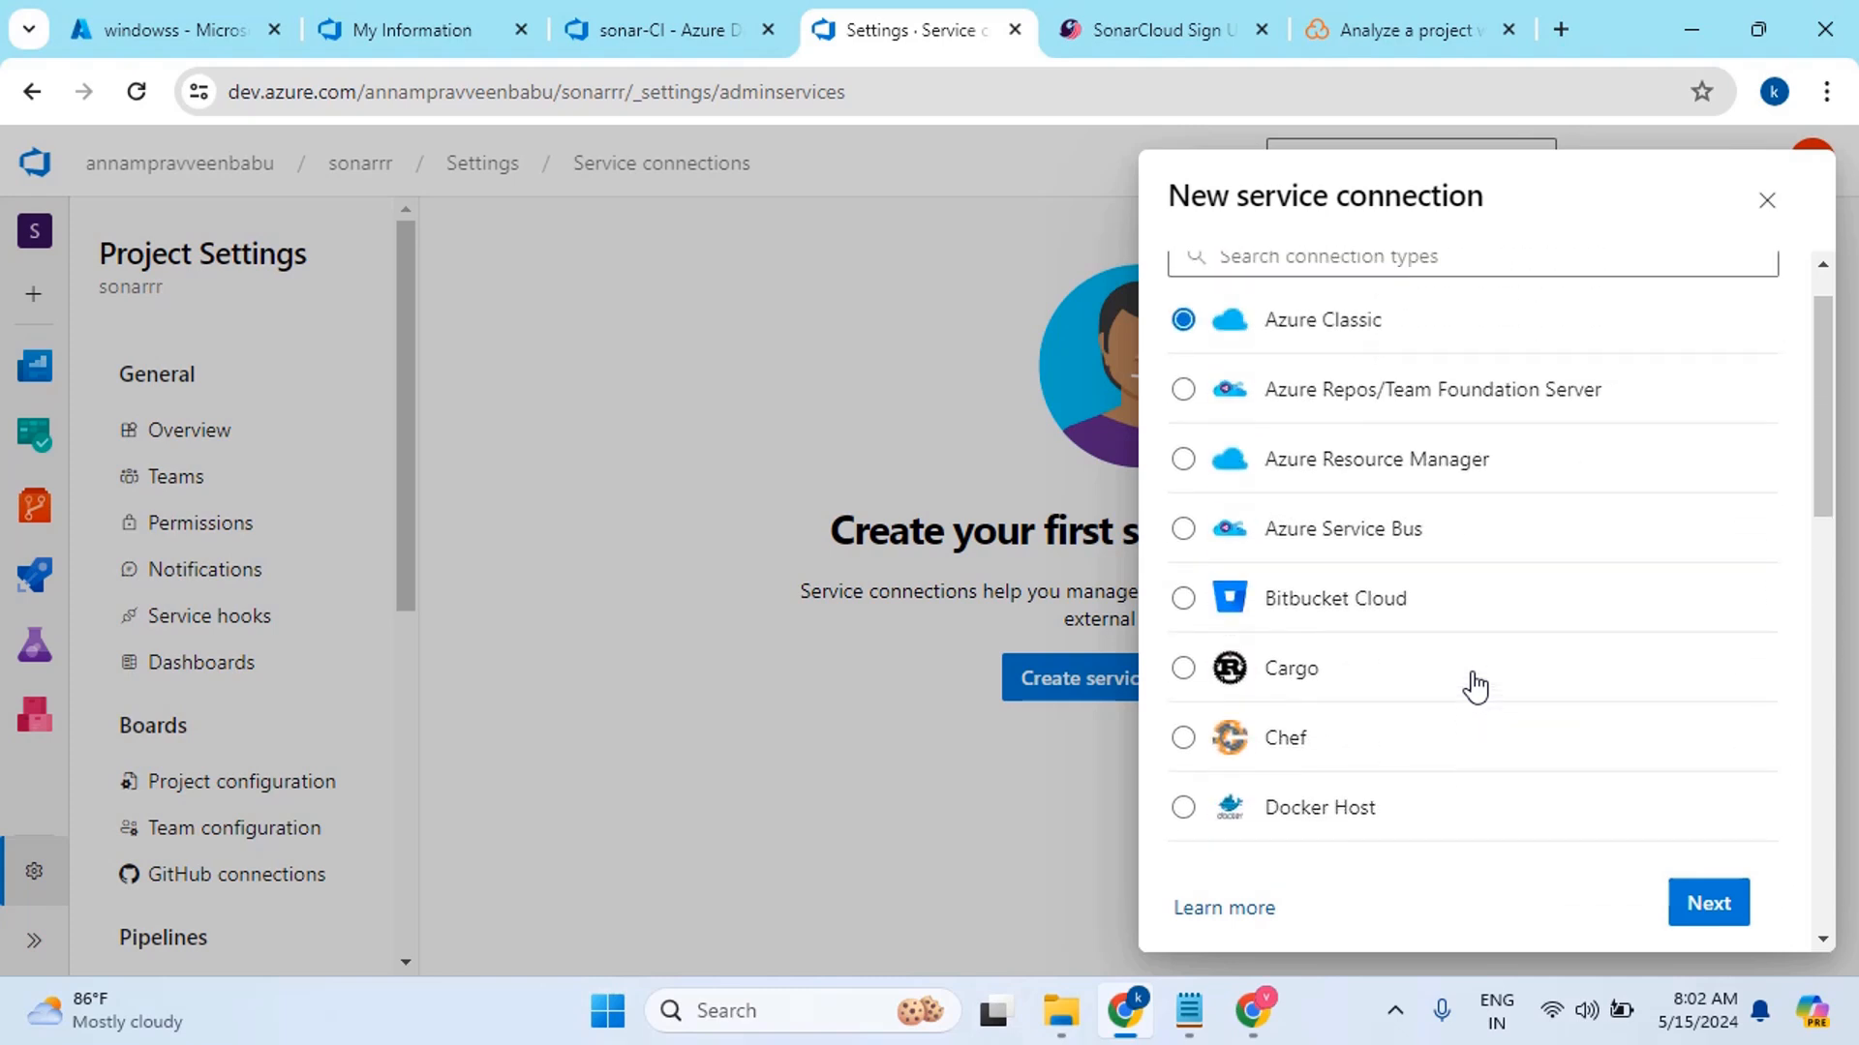
scroll(1475, 686, down, 10)
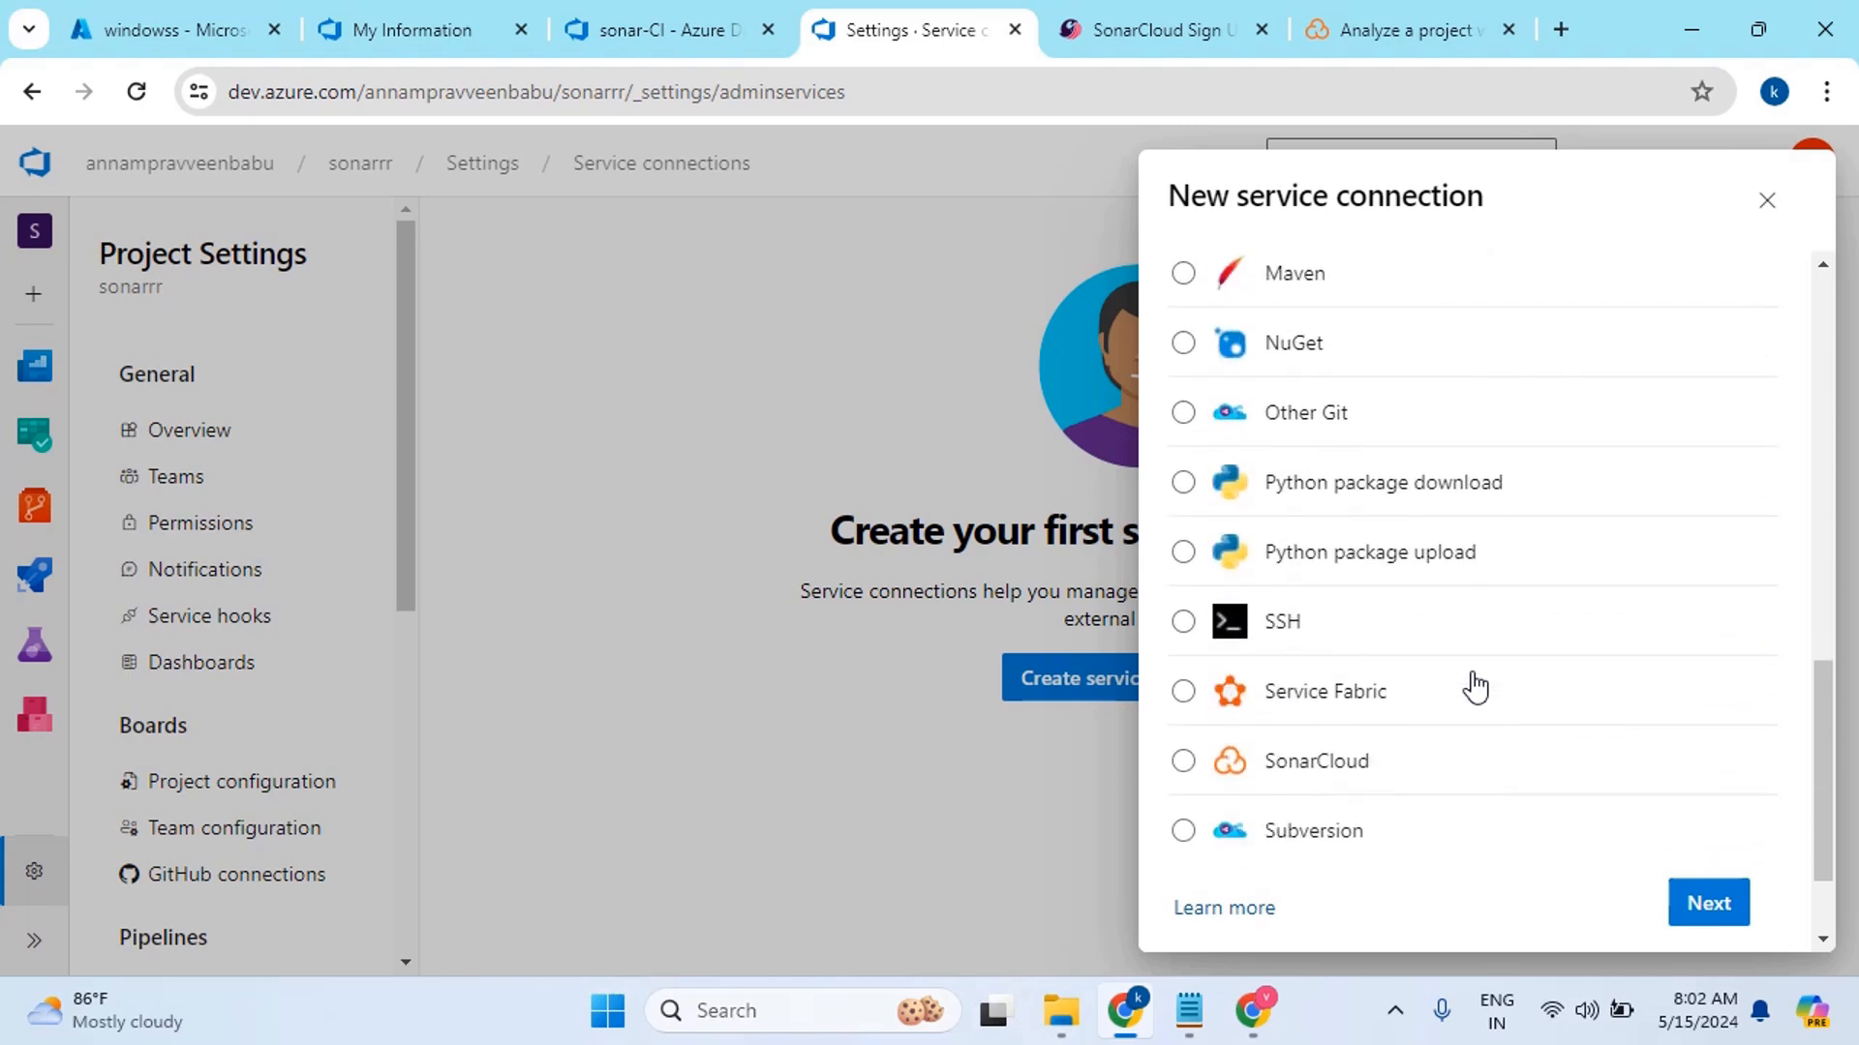
scroll(1476, 686, down, 2)
click(1183, 616)
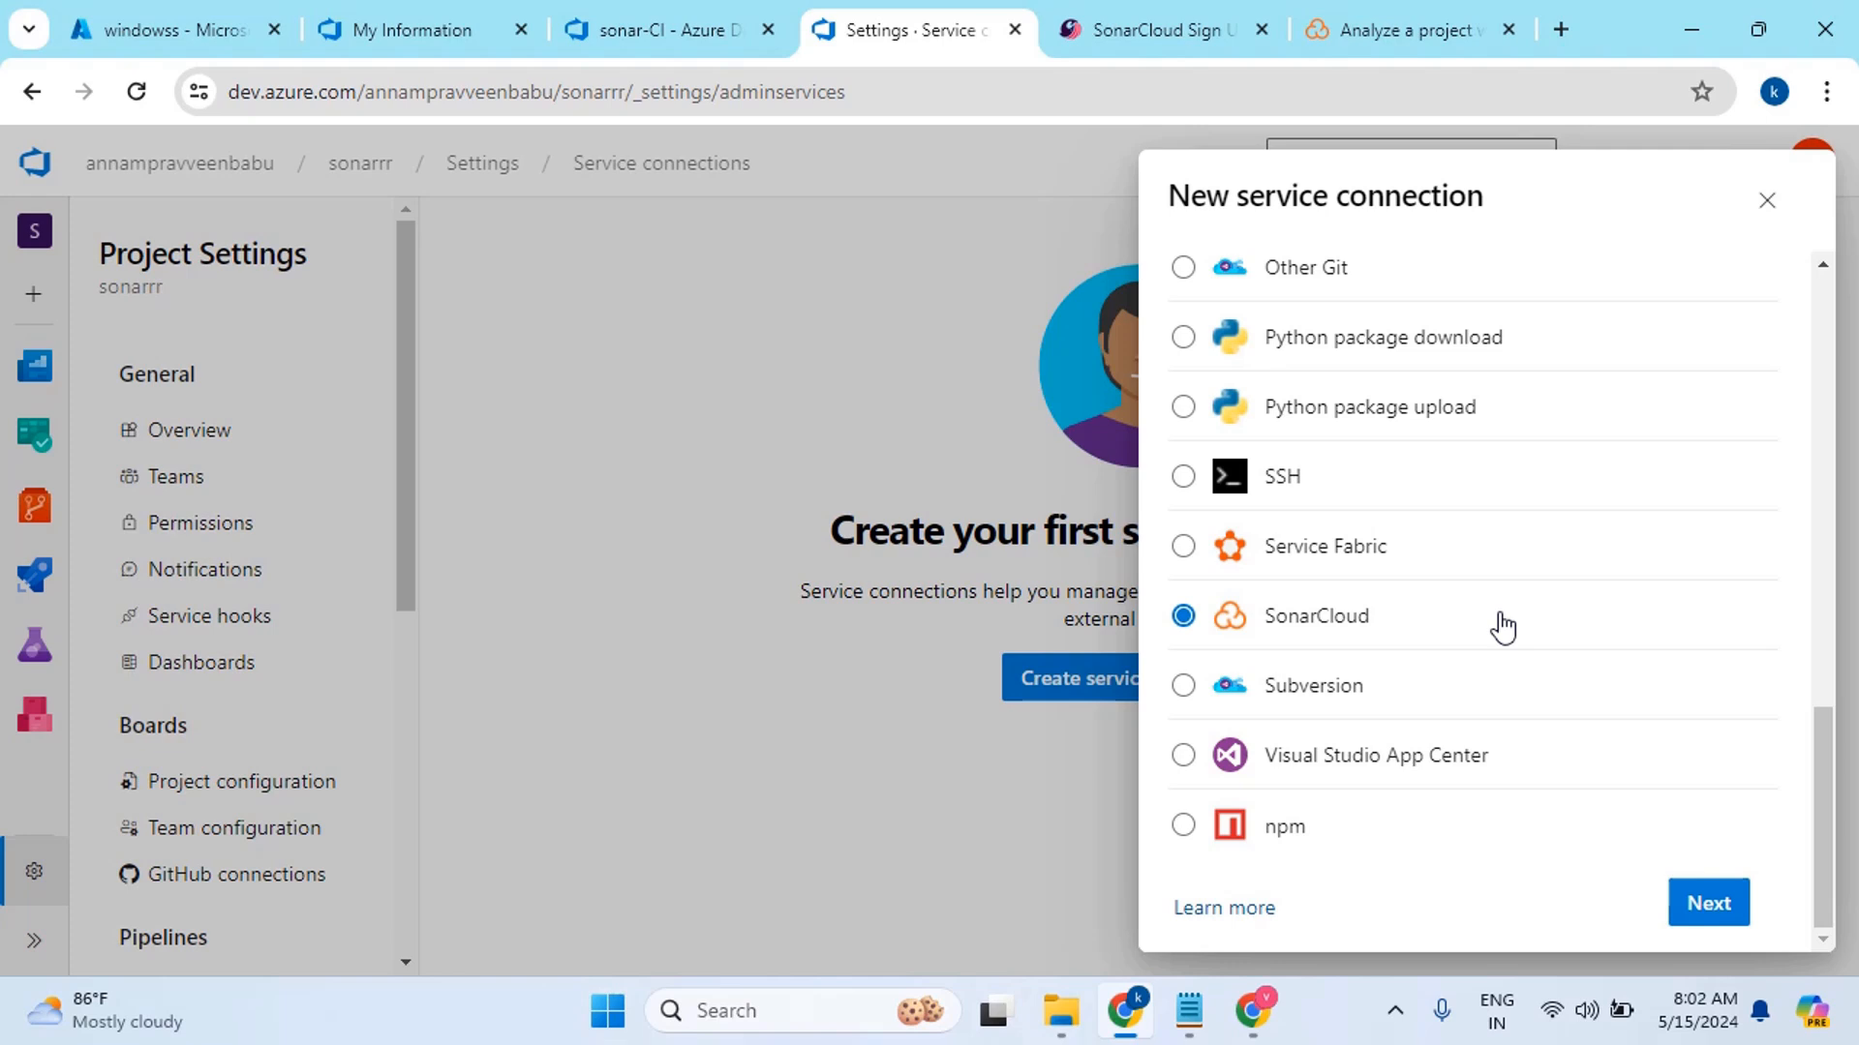
click(1721, 903)
Switch to SonarCloud and copy the authentication token given in the service endpoint instructions
click(1247, 302)
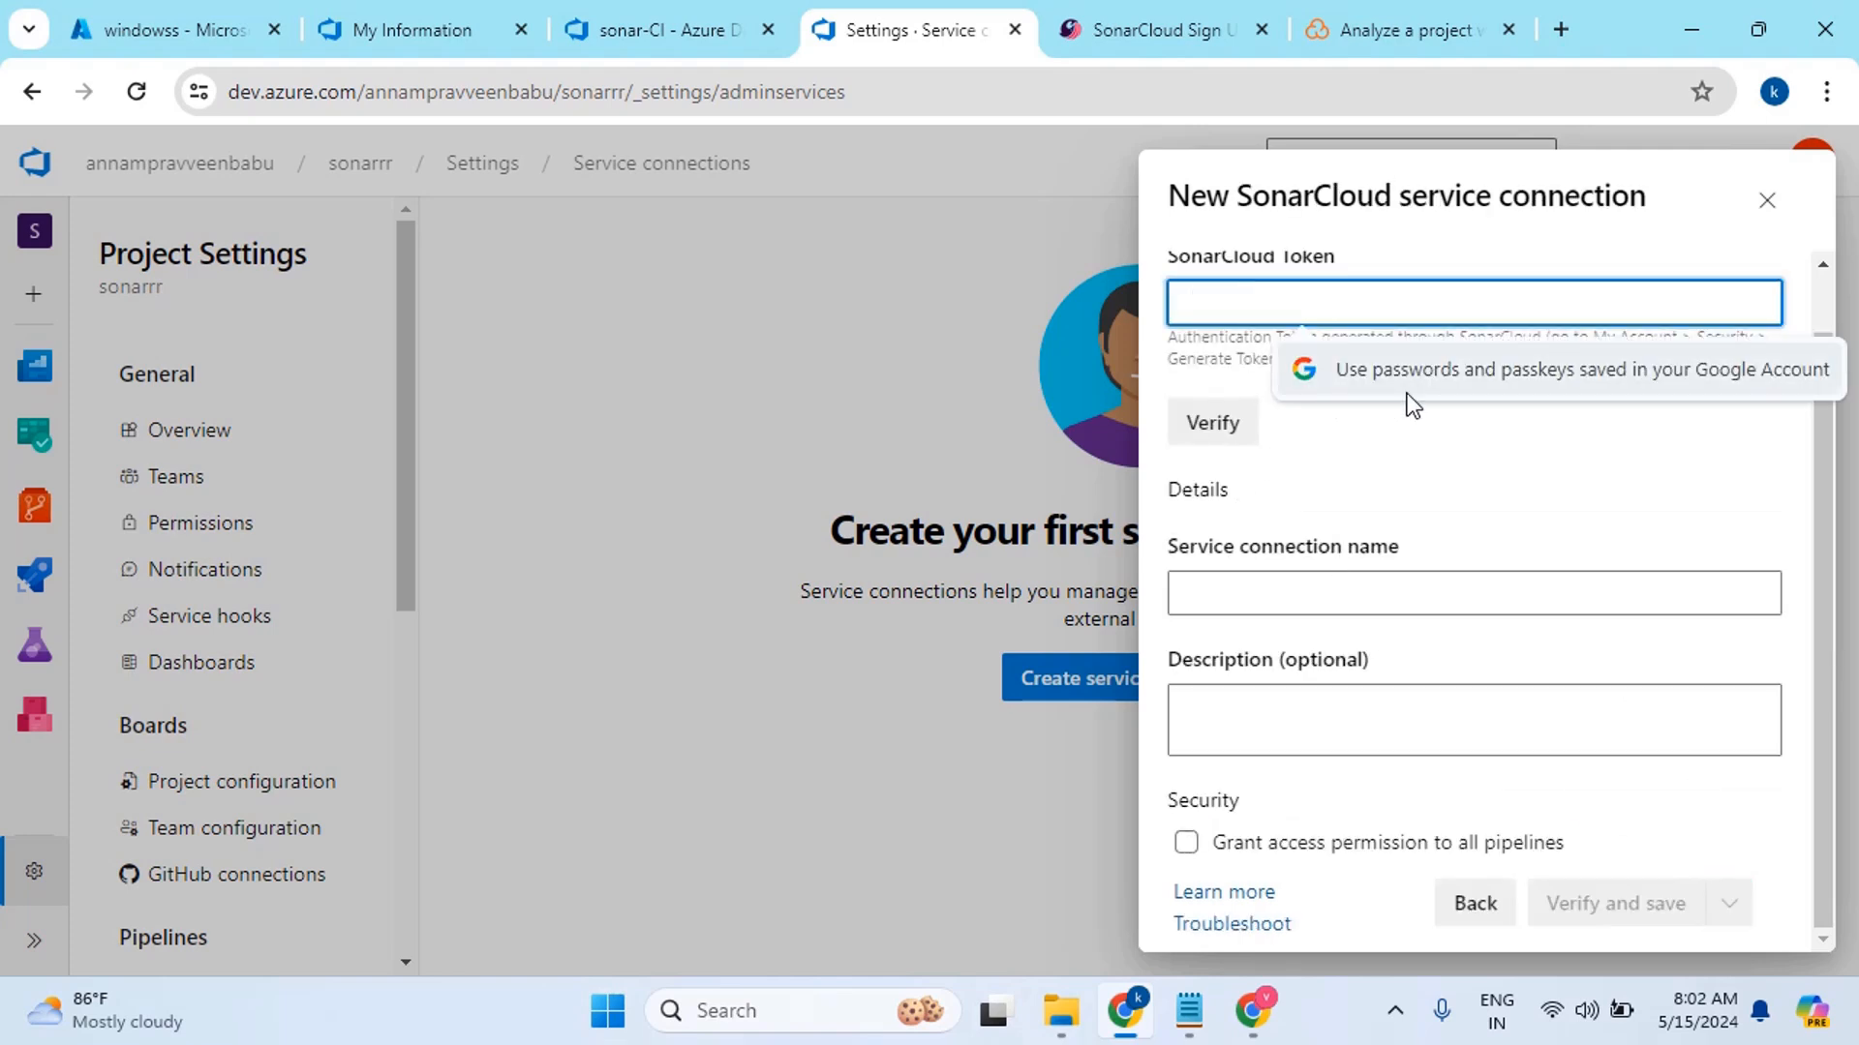
click(1403, 29)
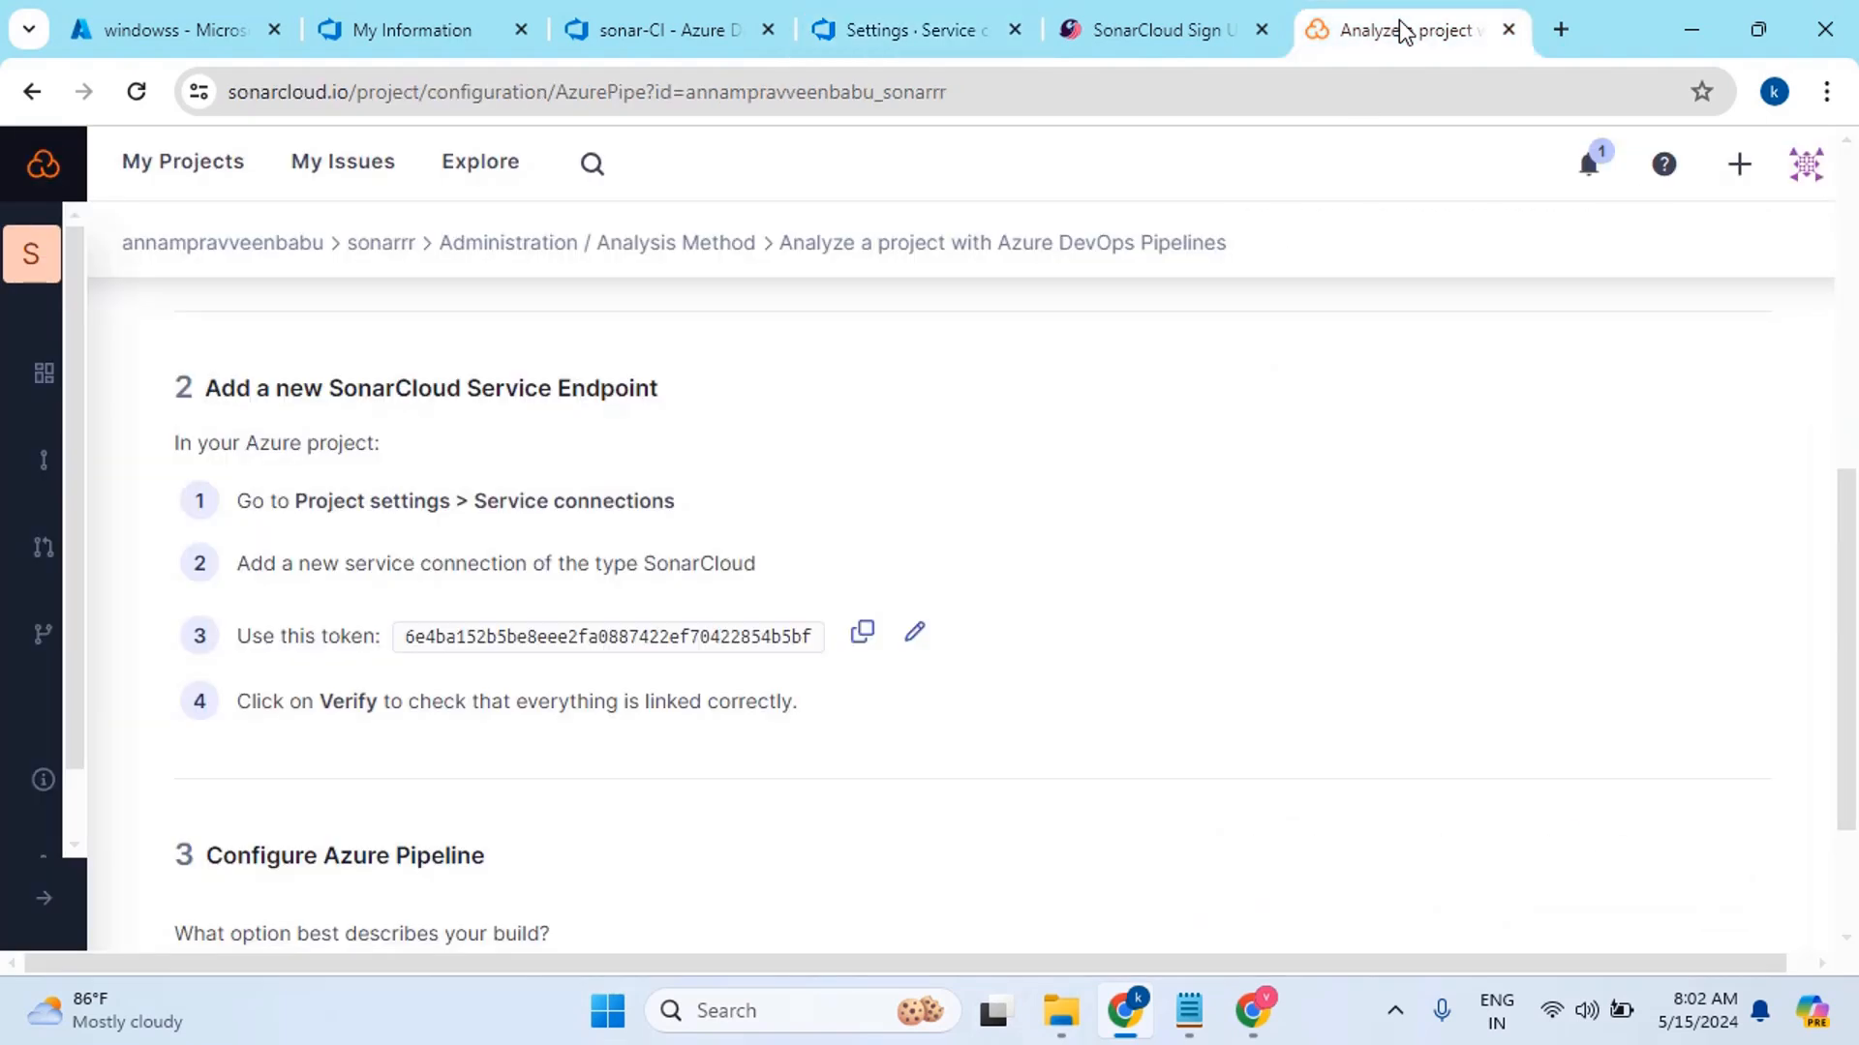
click(861, 632)
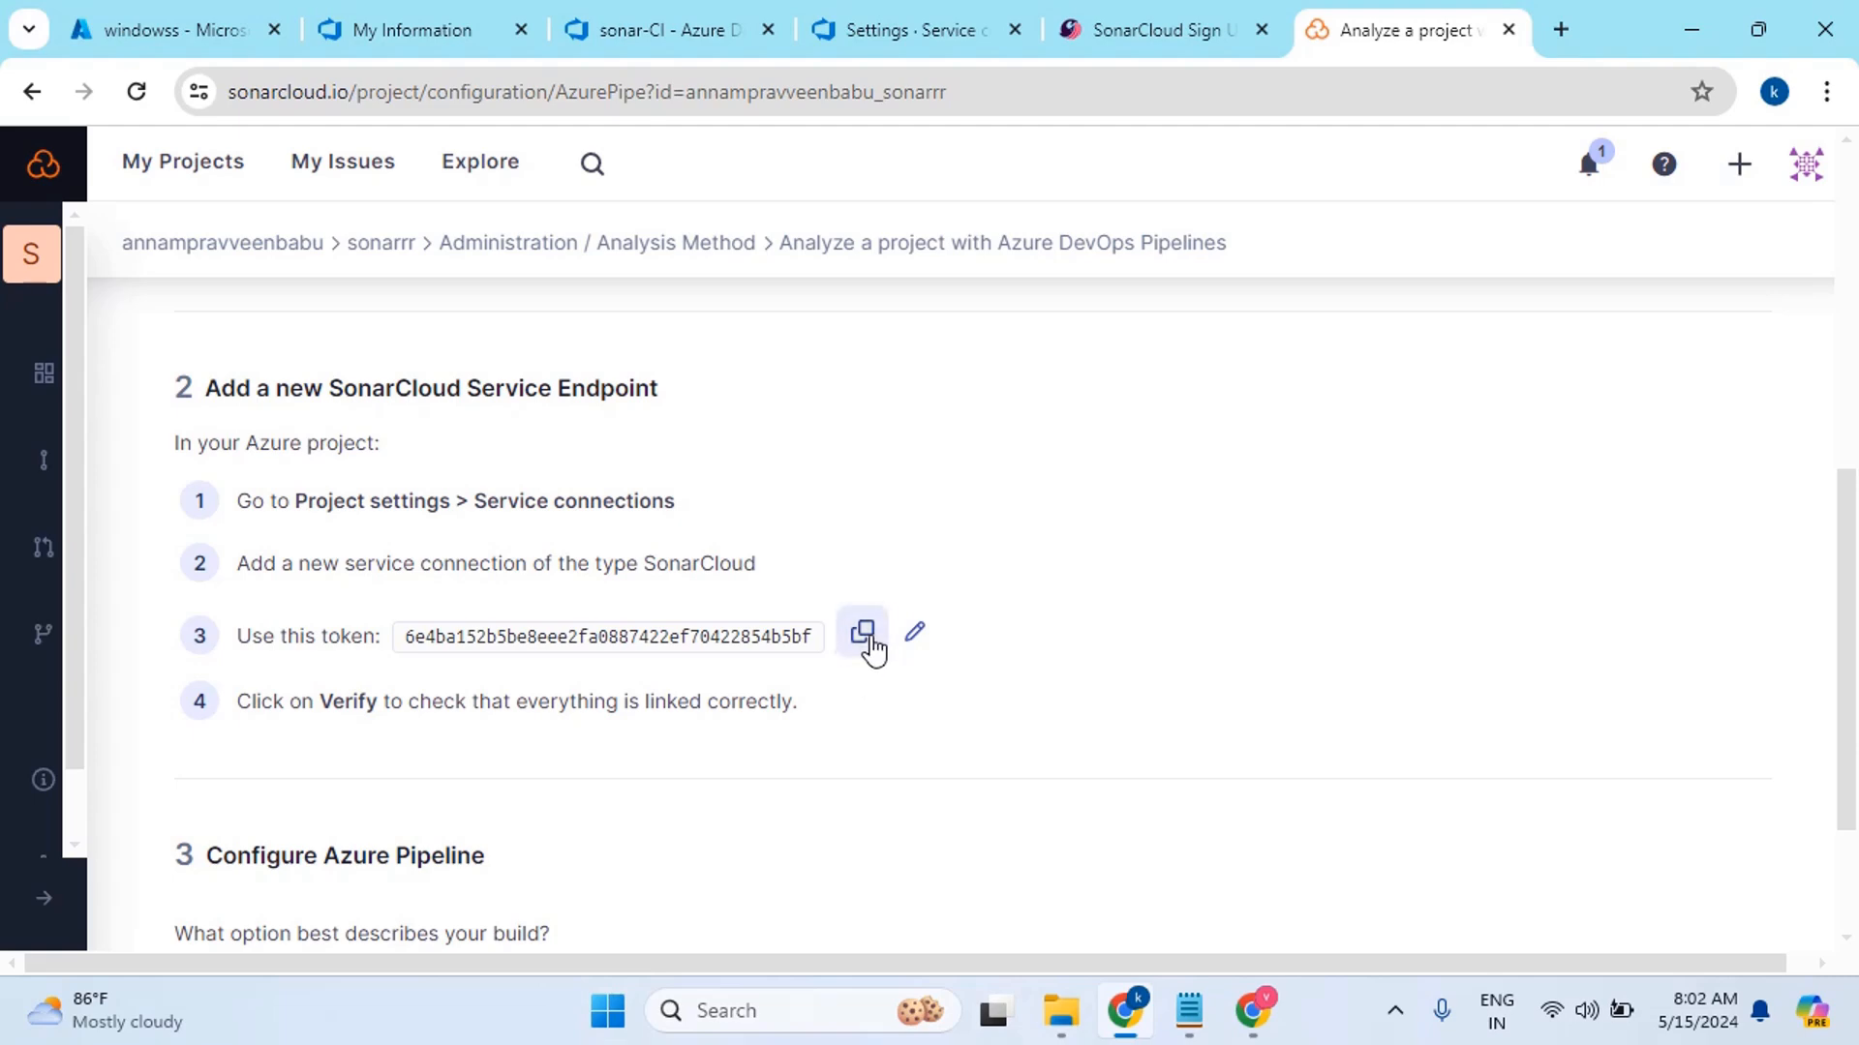
click(1154, 29)
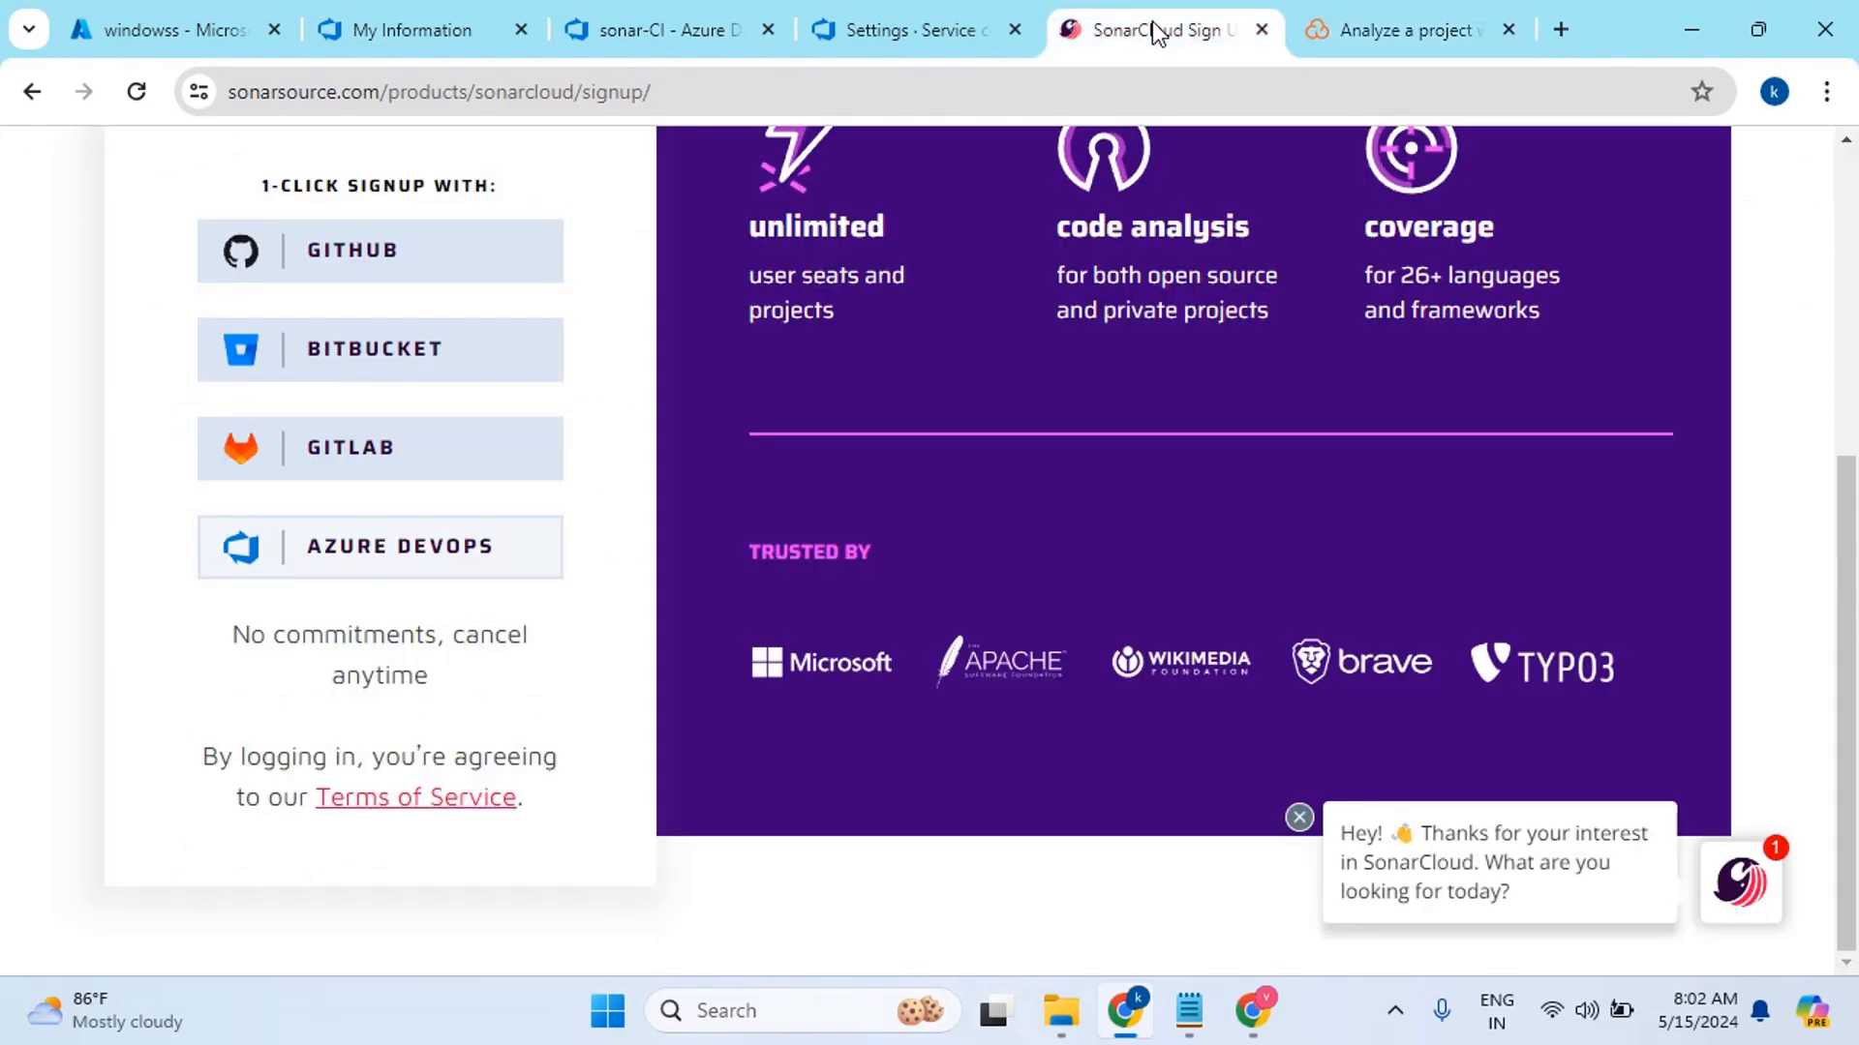
click(1396, 26)
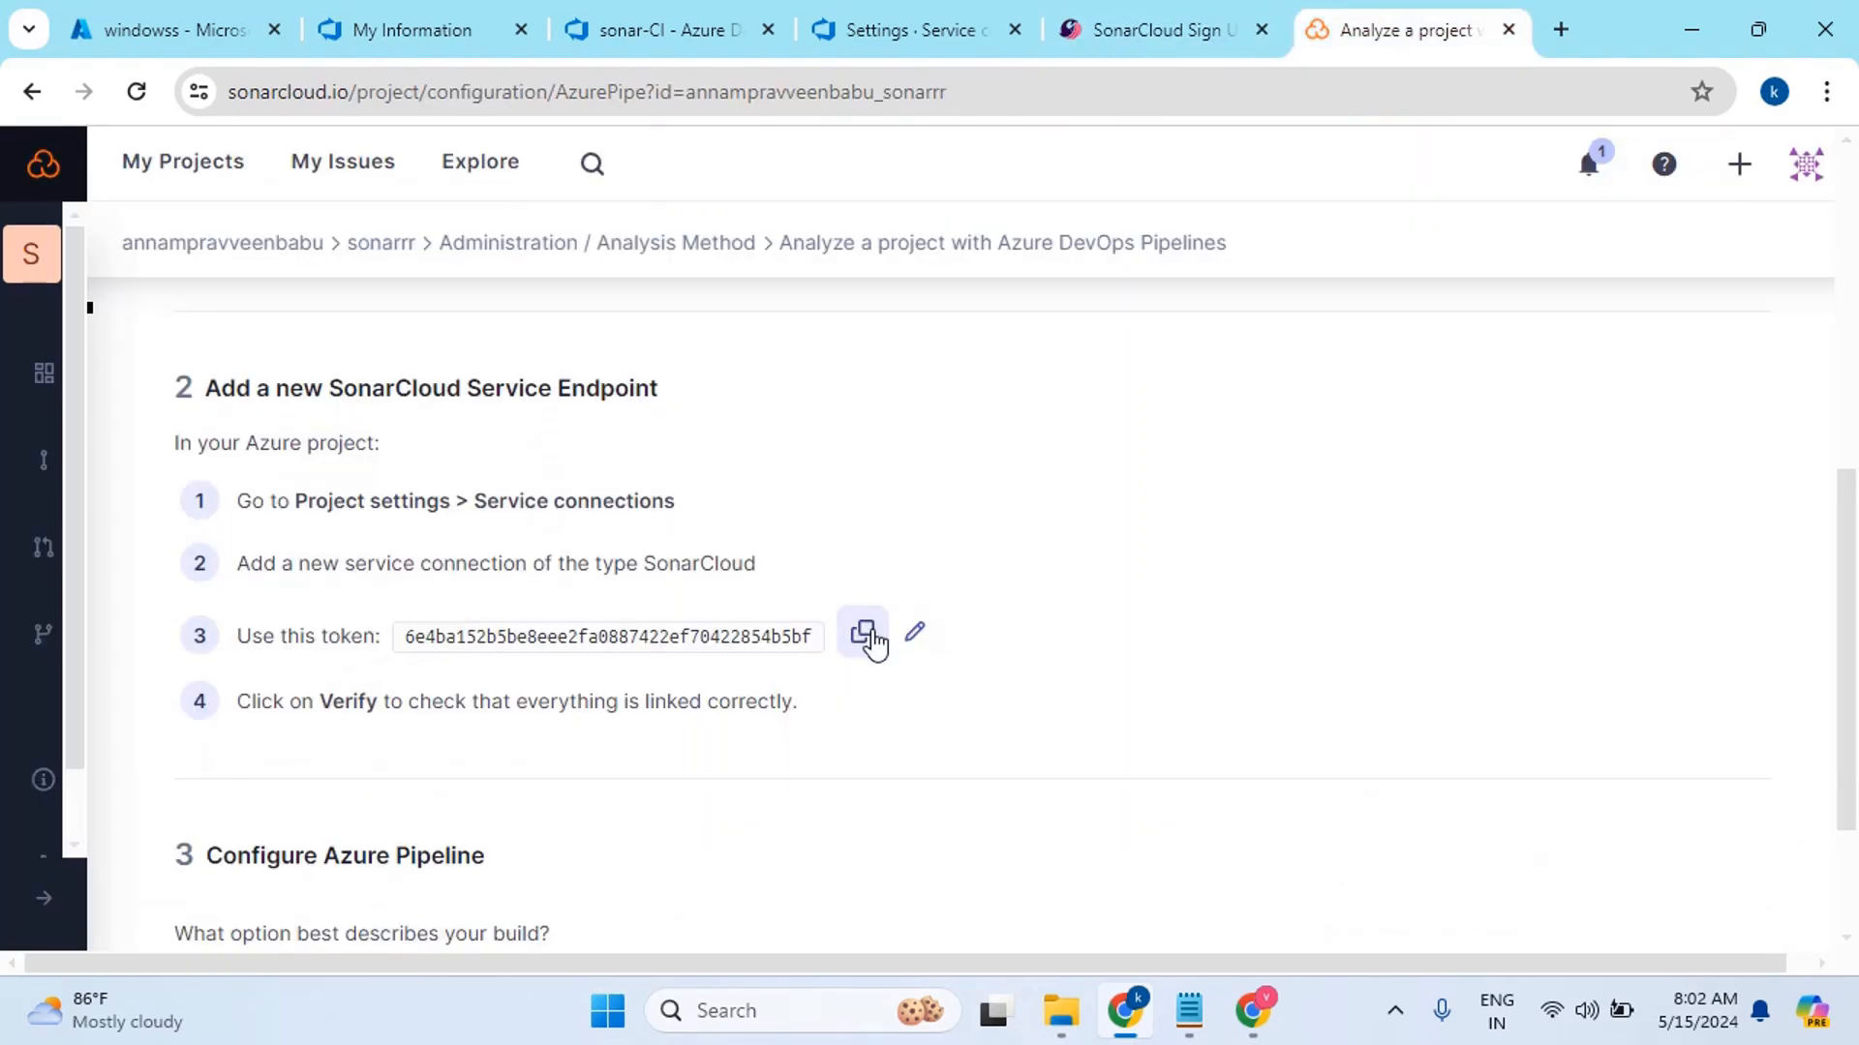
click(868, 634)
Switch back to Azure DevOps, paste the SonarCloud token into the new service connection and verify it
click(908, 8)
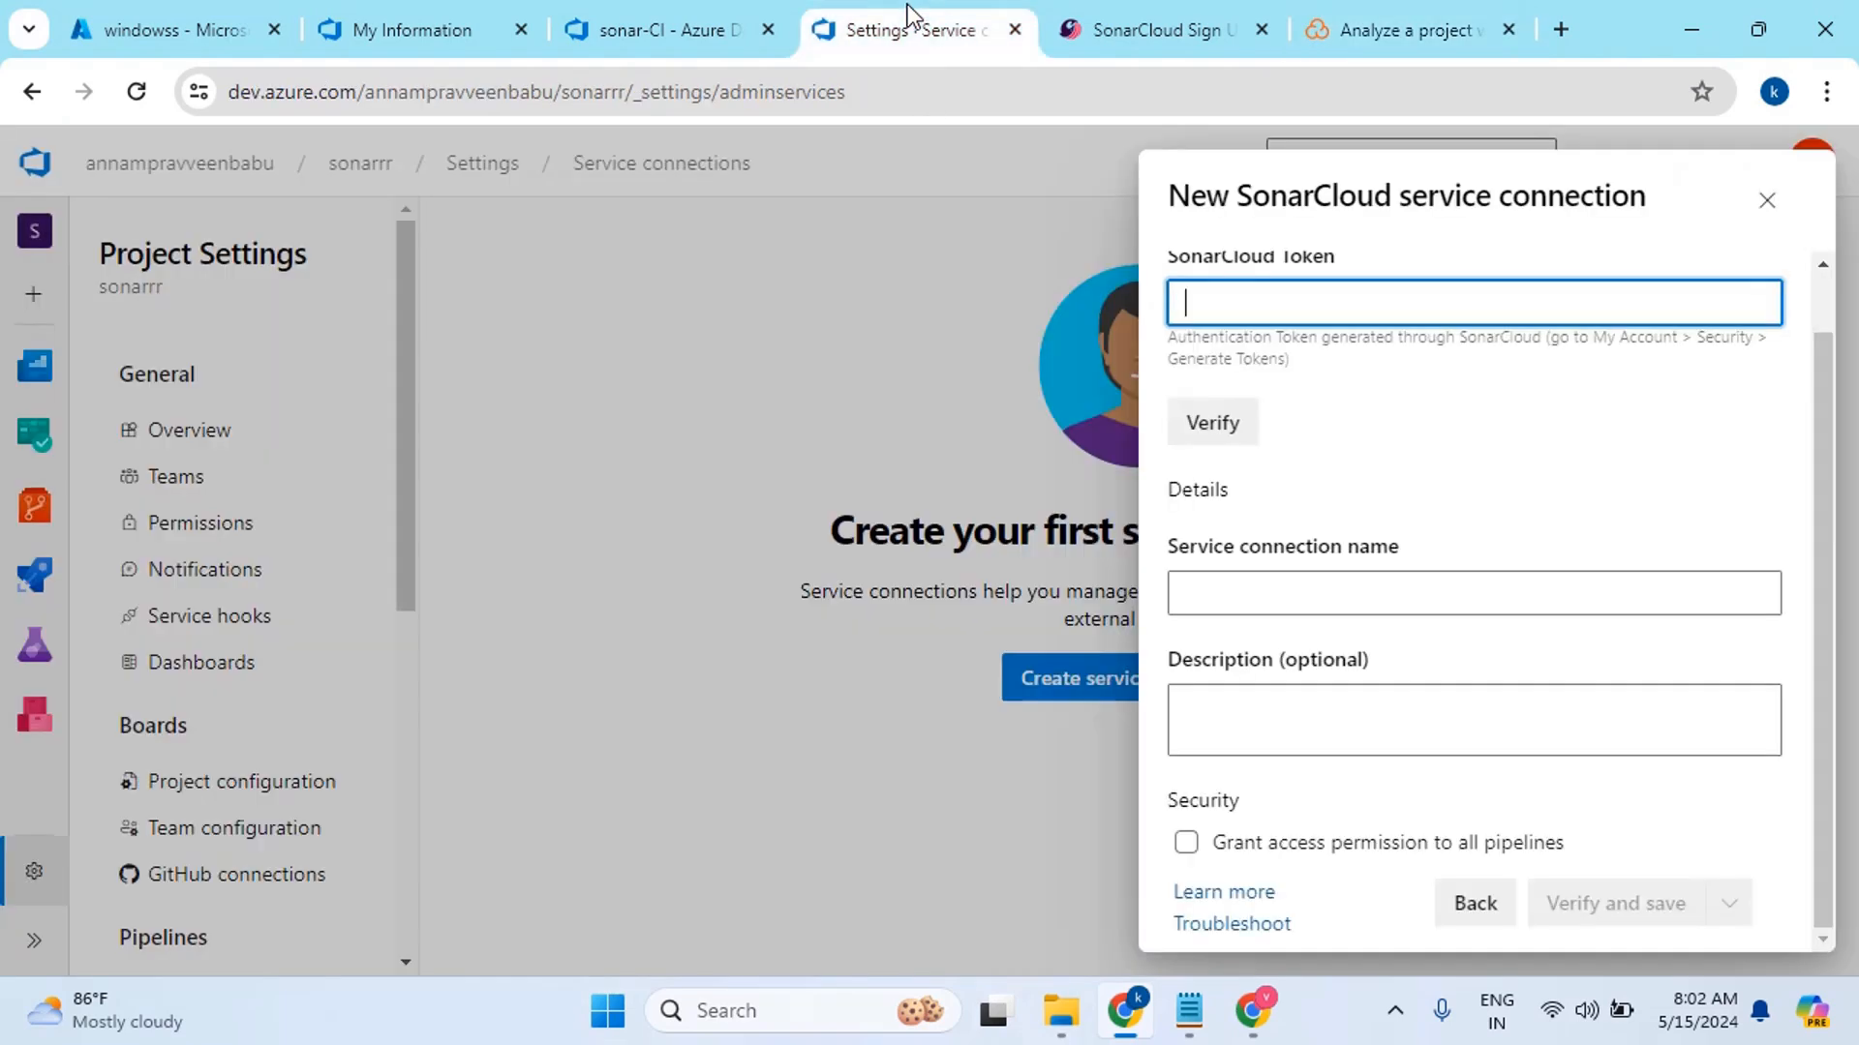
click(1246, 296)
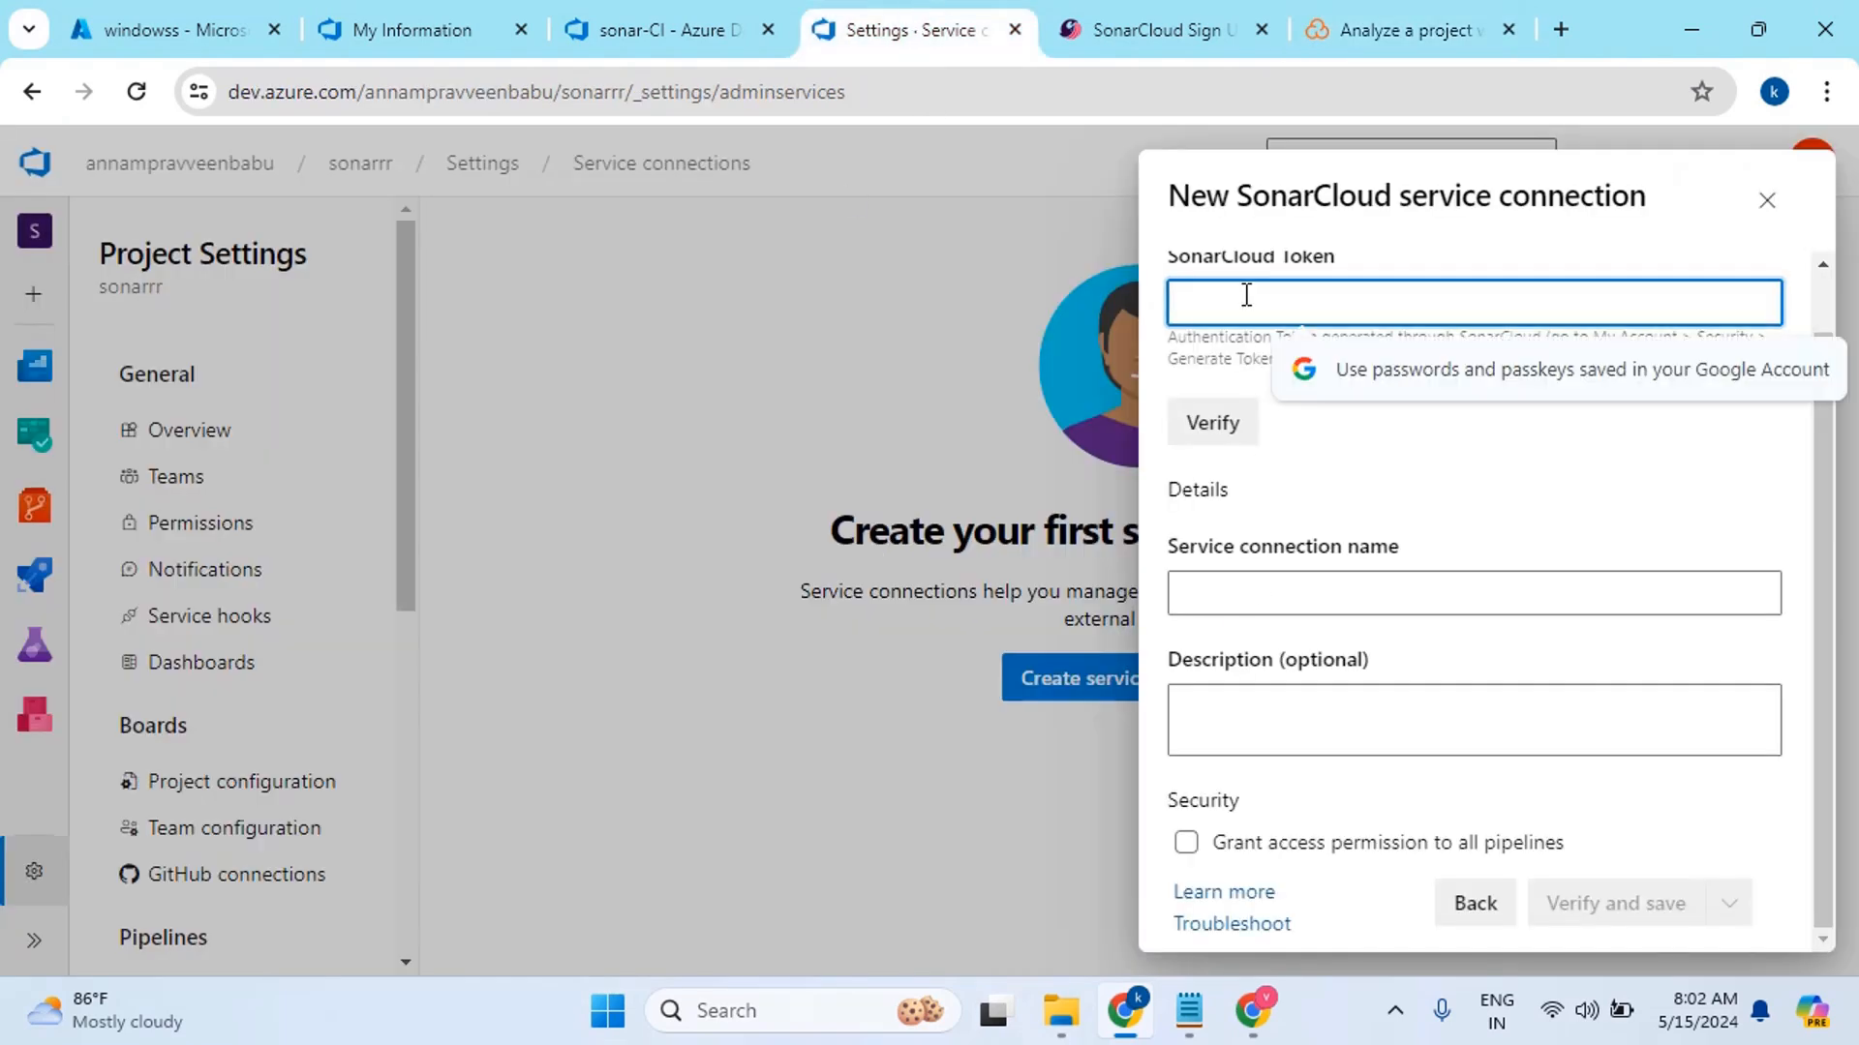
key(ctrl+v)
click(1200, 426)
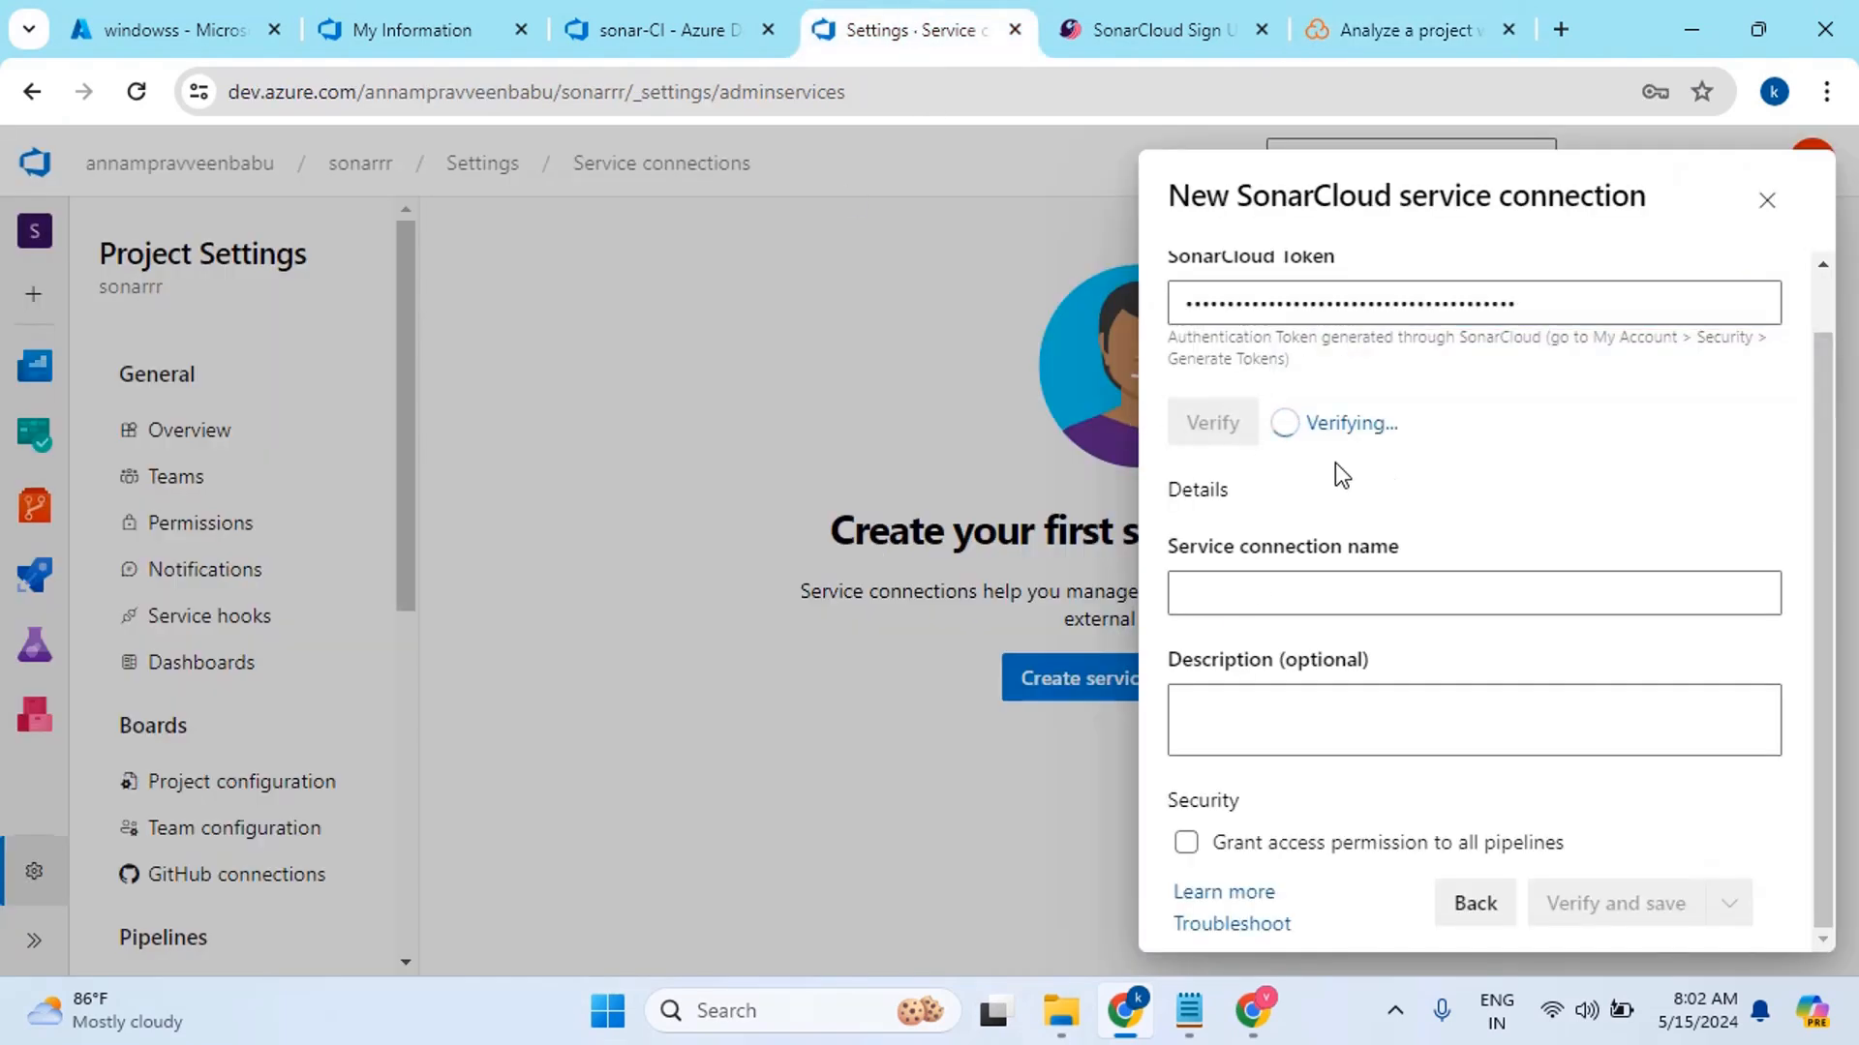
Name the service connection "sonar", grant access permission to all pipelines and save it without verification
click(1331, 593)
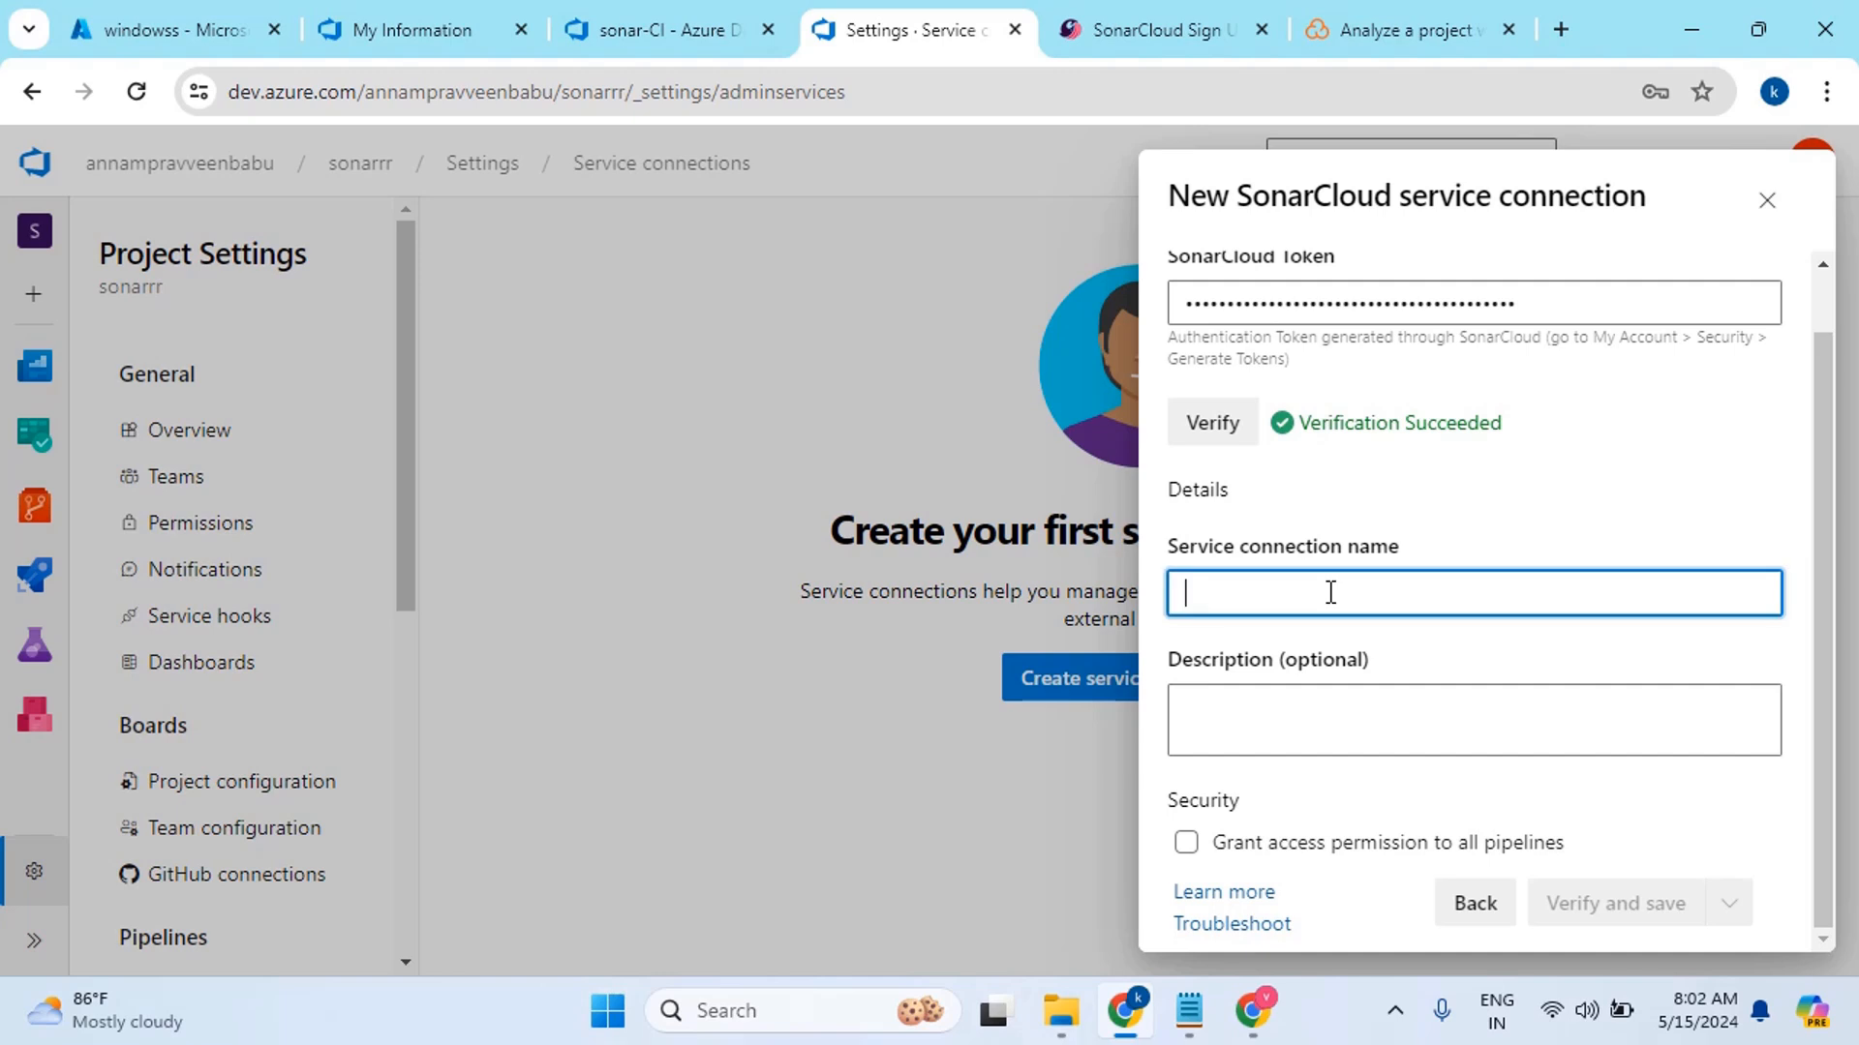
text(sonar)
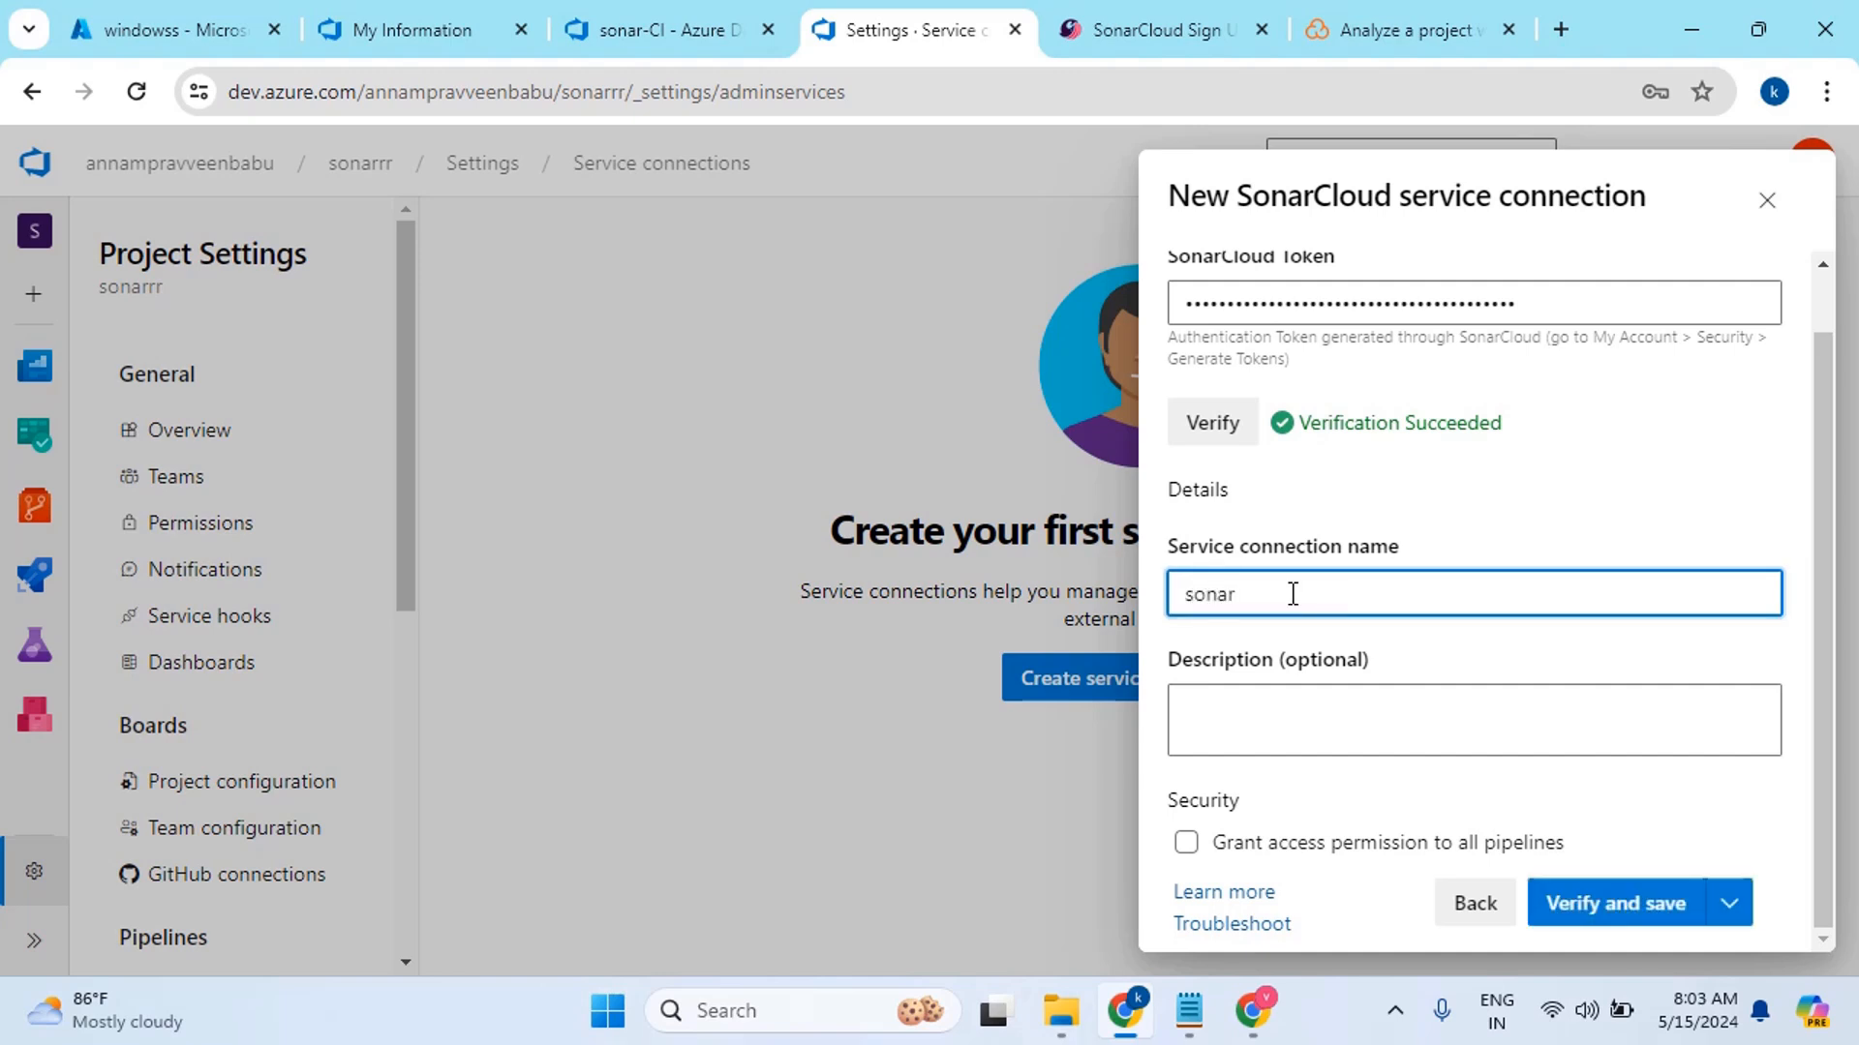
click(1208, 846)
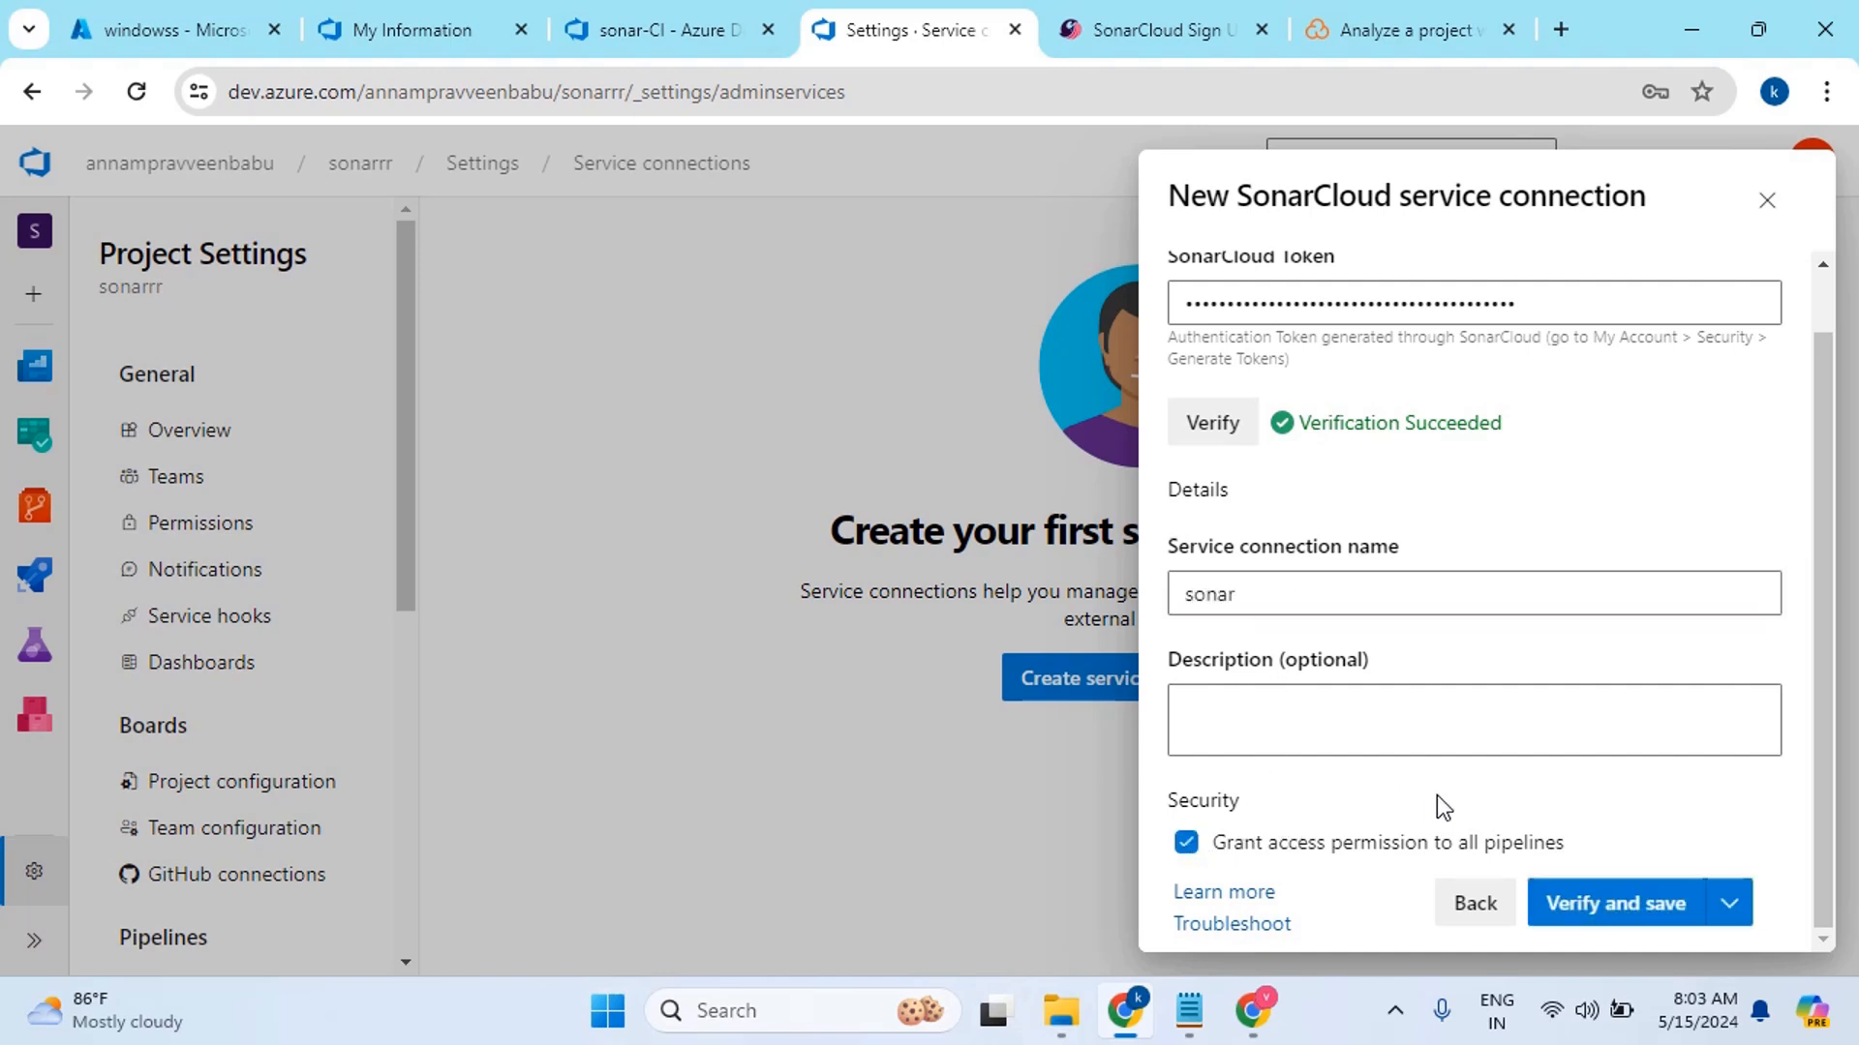
click(1708, 905)
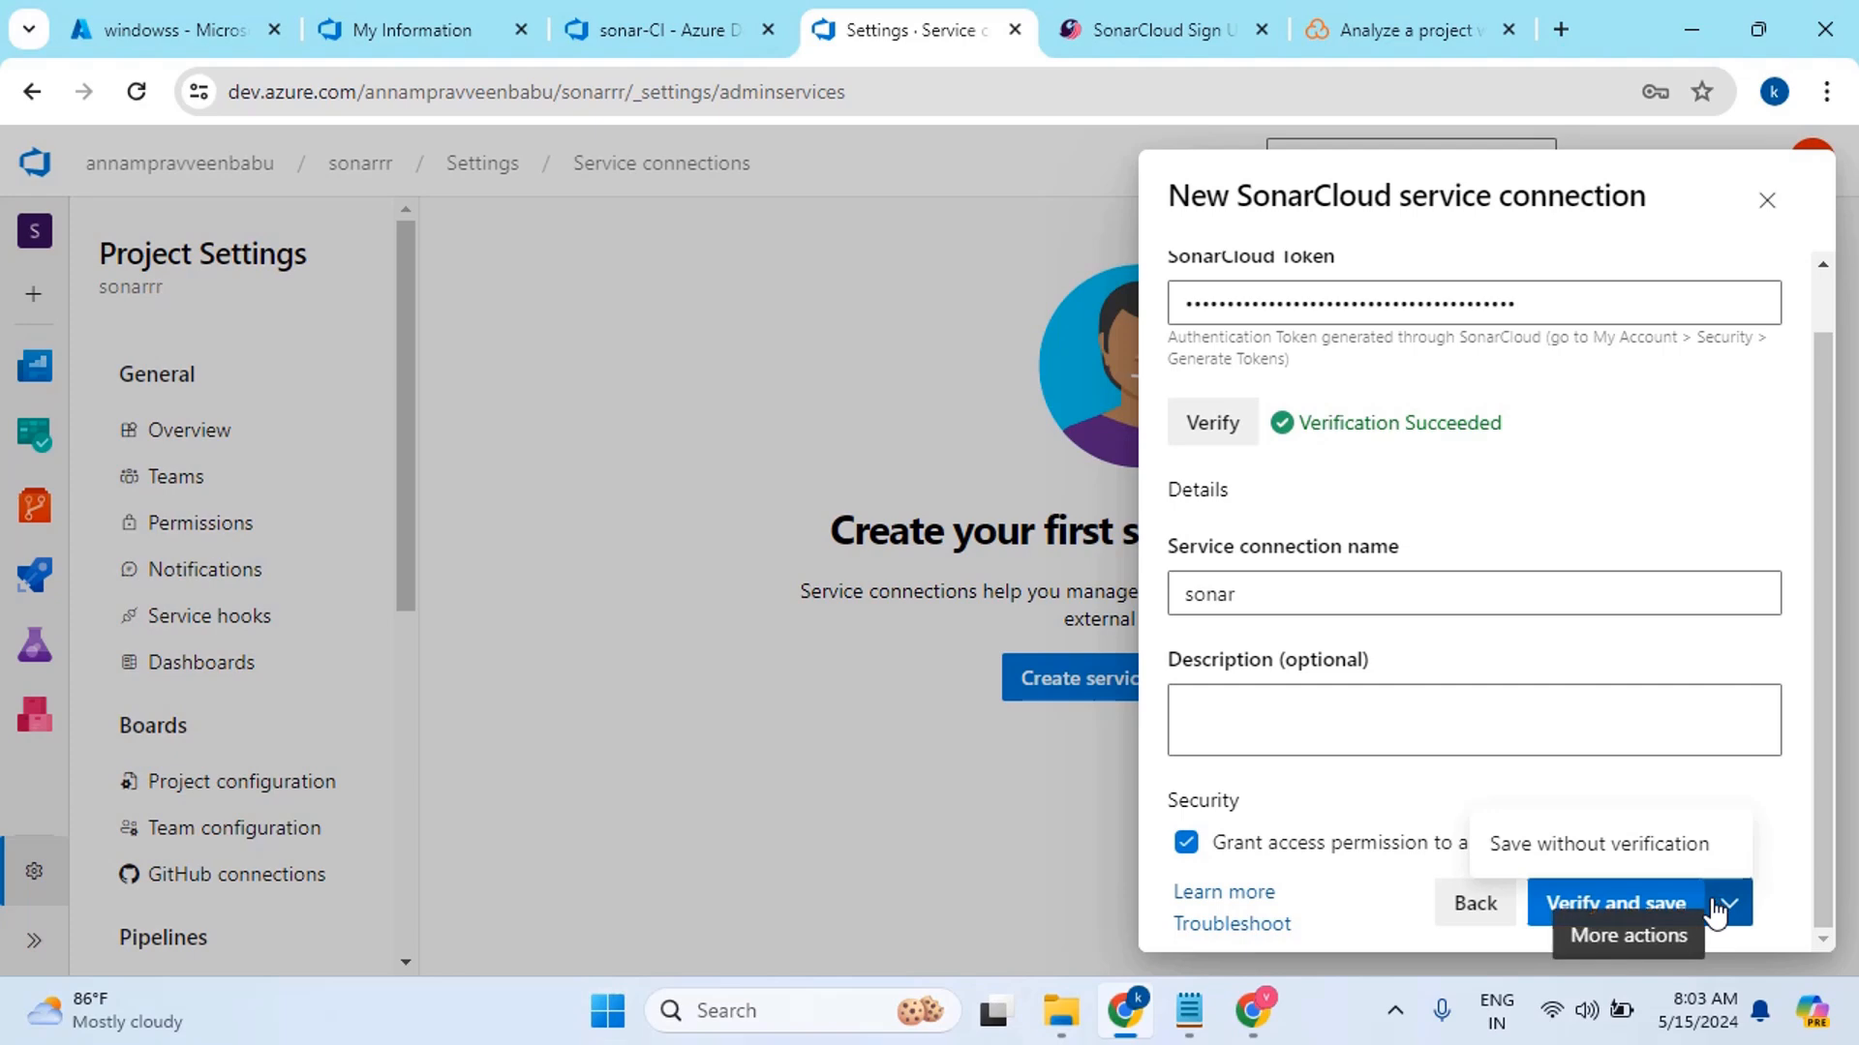
click(1601, 840)
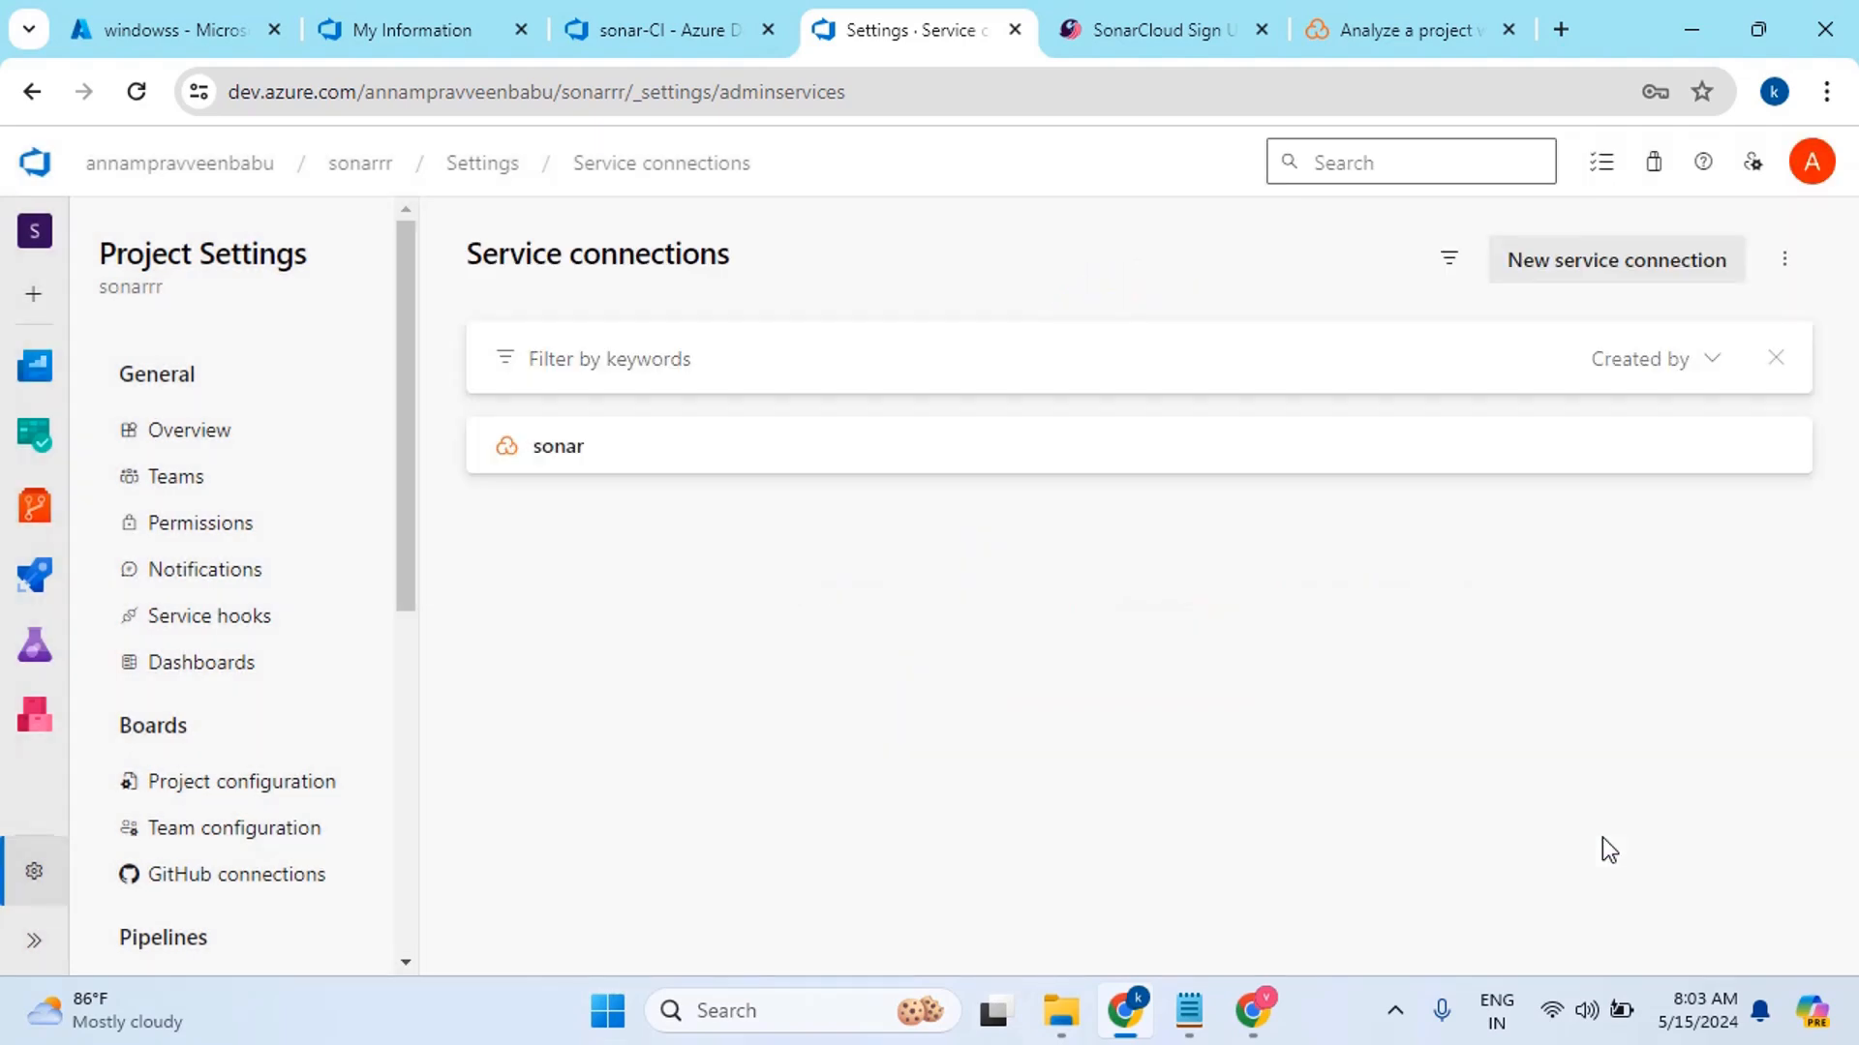
Switch to SonarCloud and select .NET as the build option in the Configure Azure Pipeline instructions
click(1367, 25)
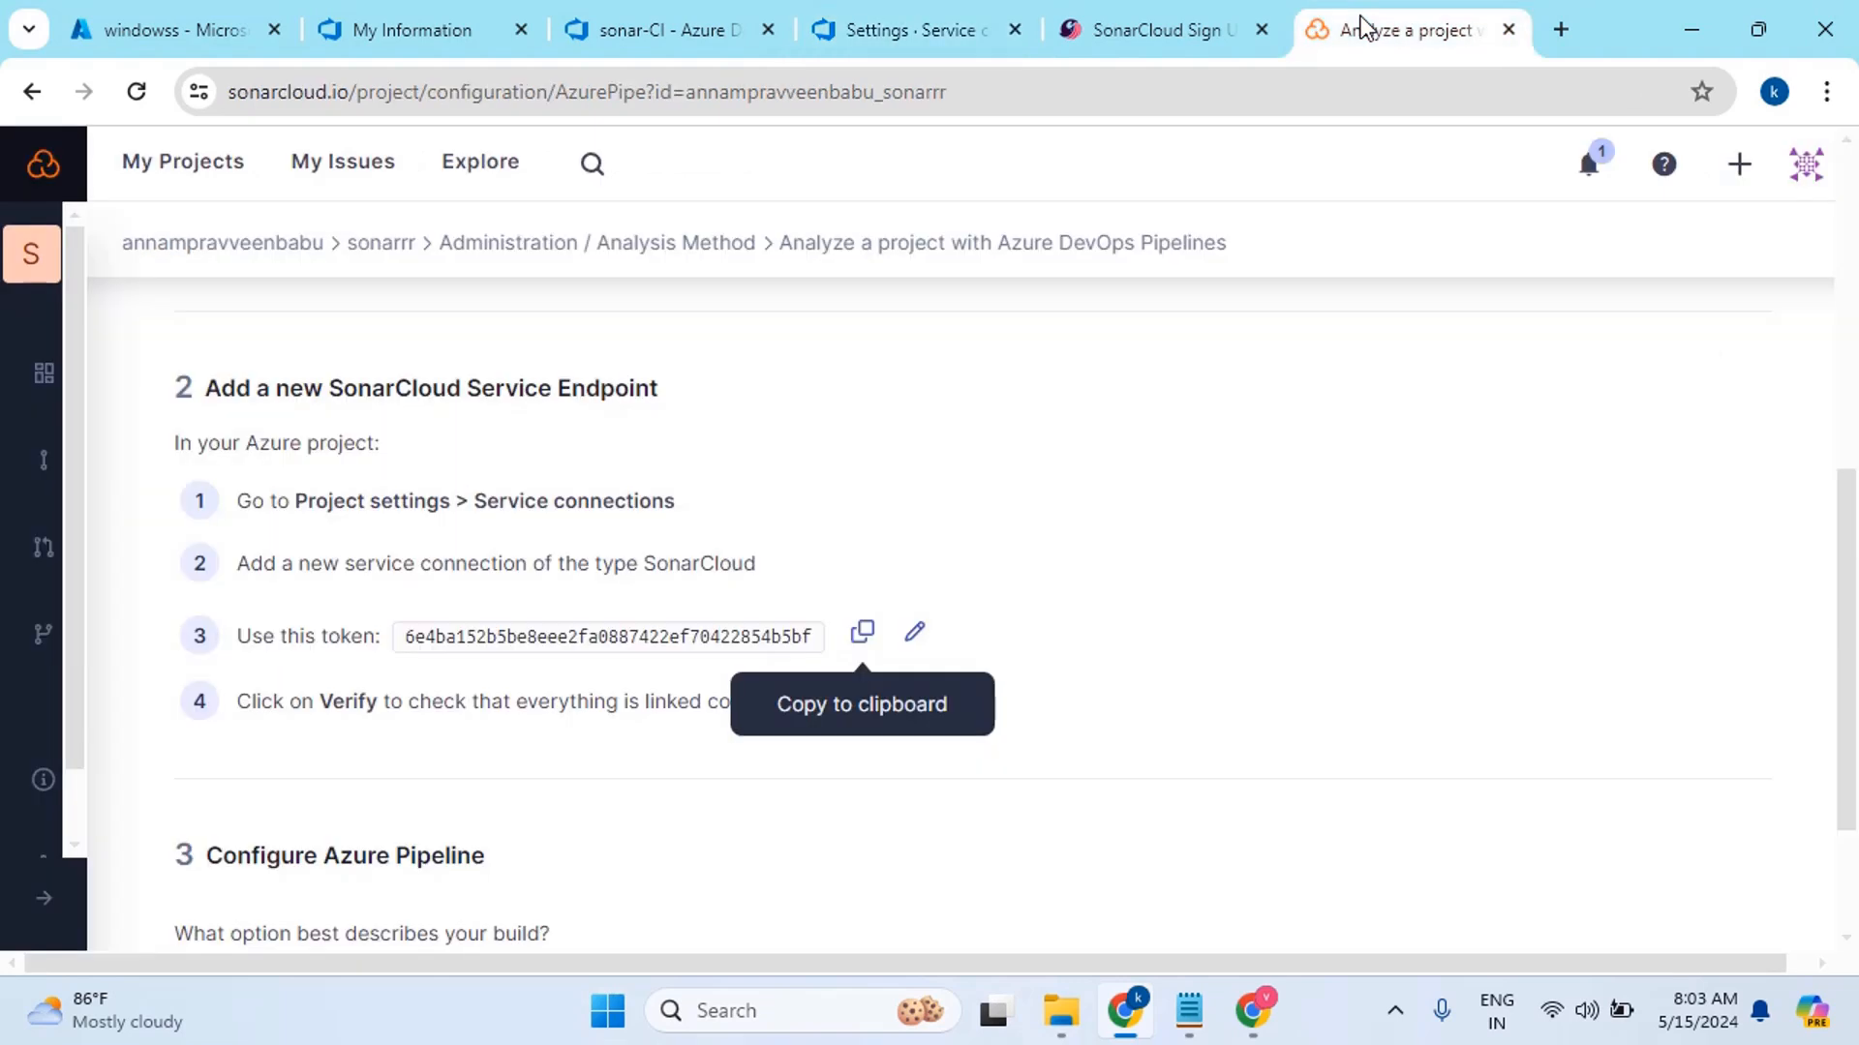
scroll(579, 661, down, 2)
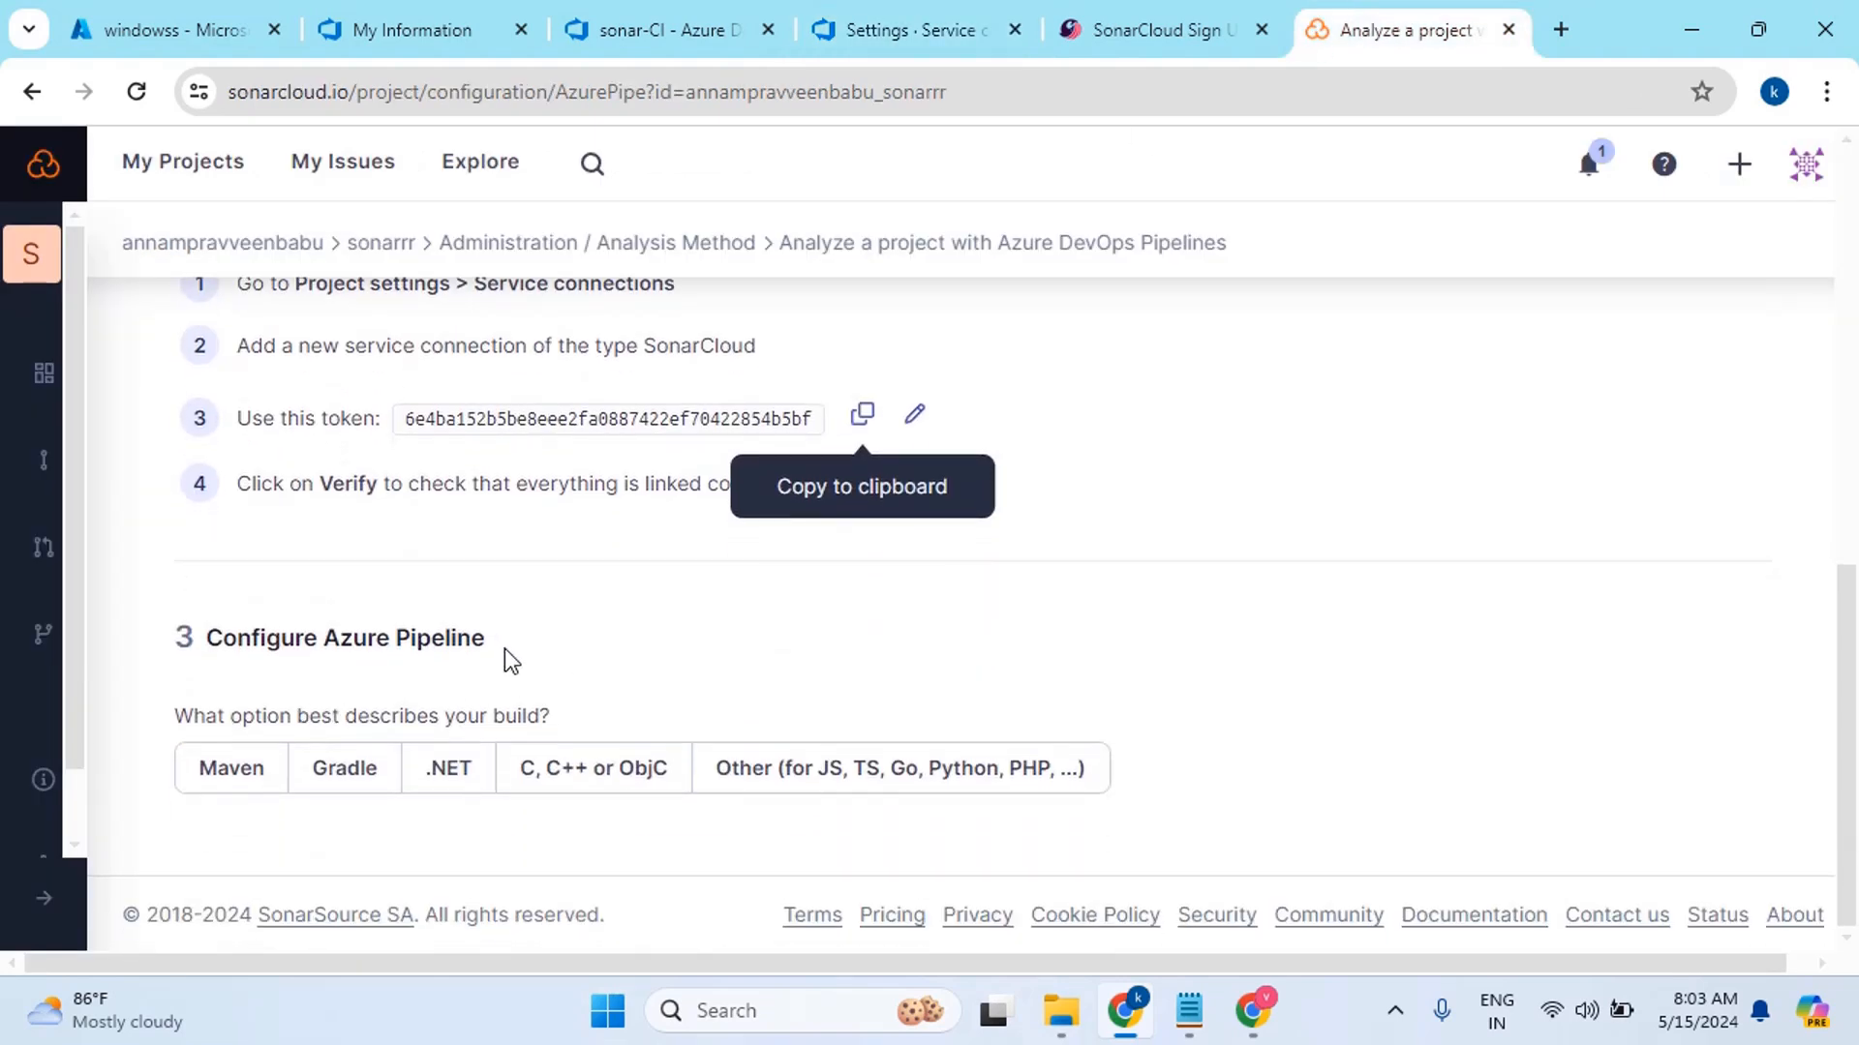
drag(504, 649, 233, 647)
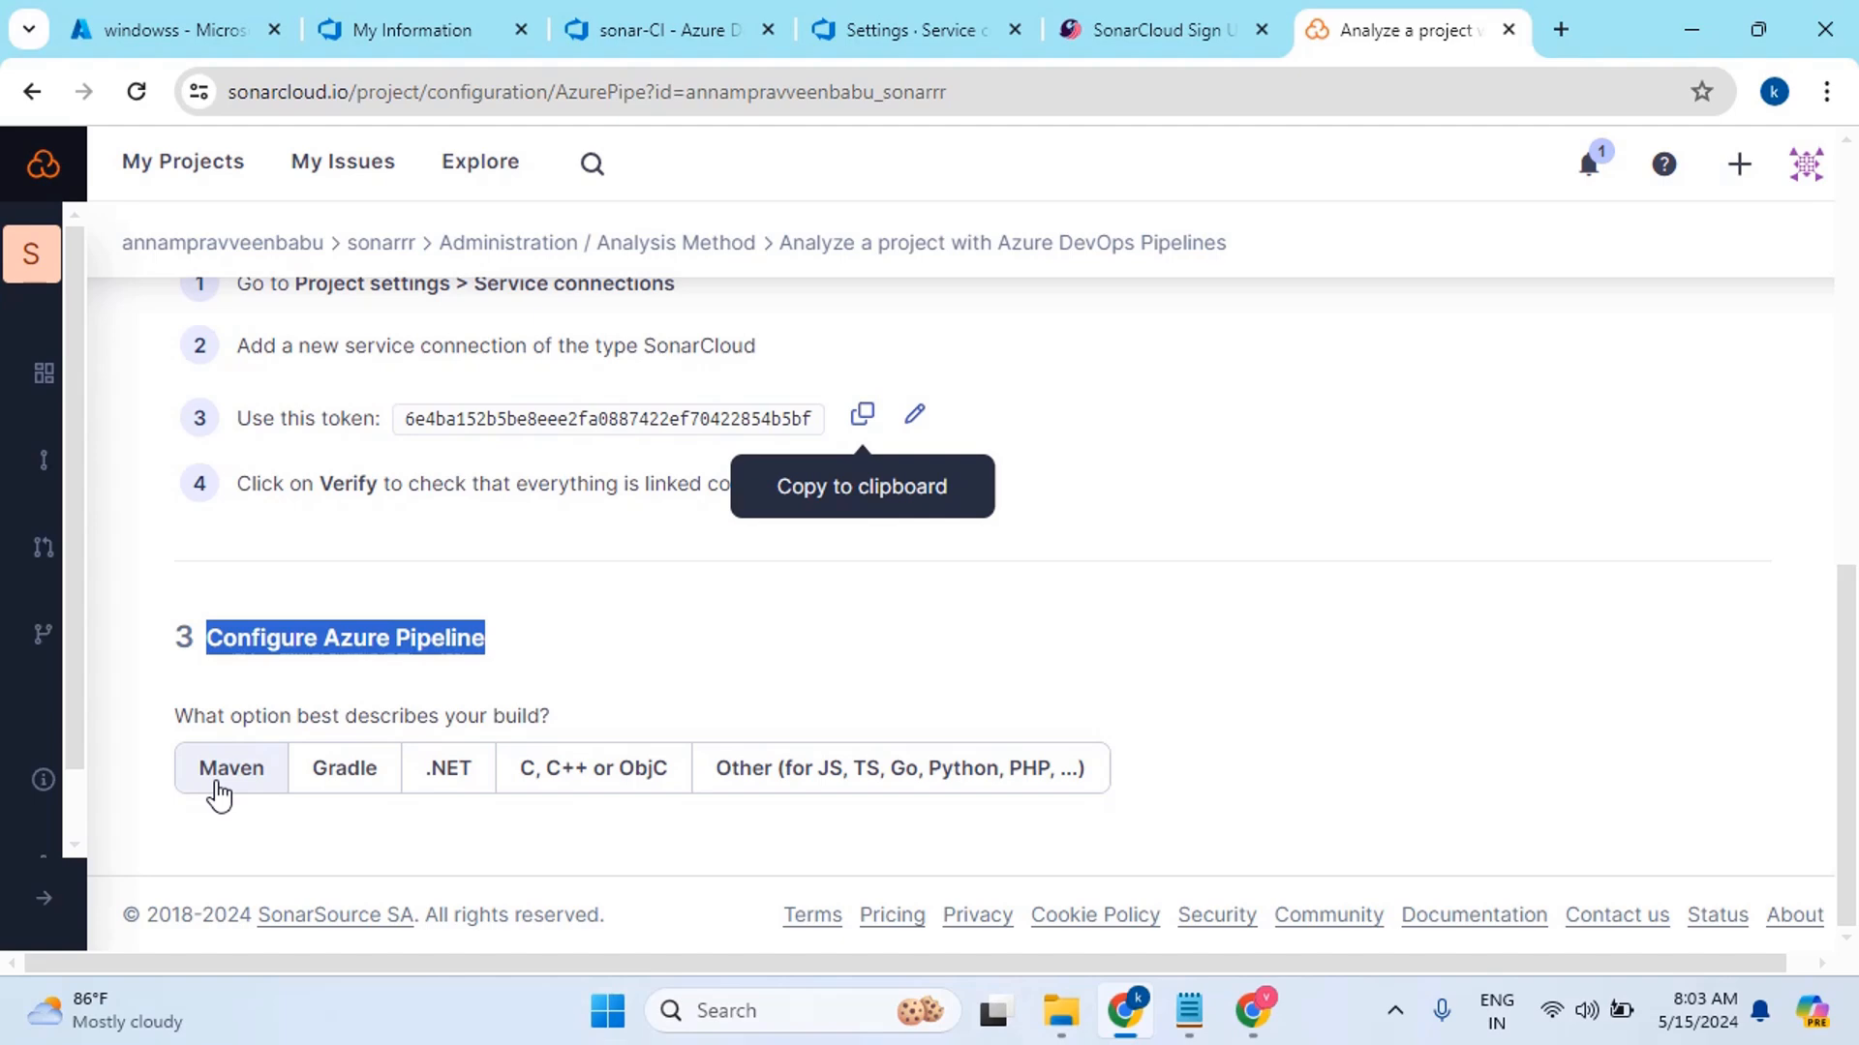
click(450, 775)
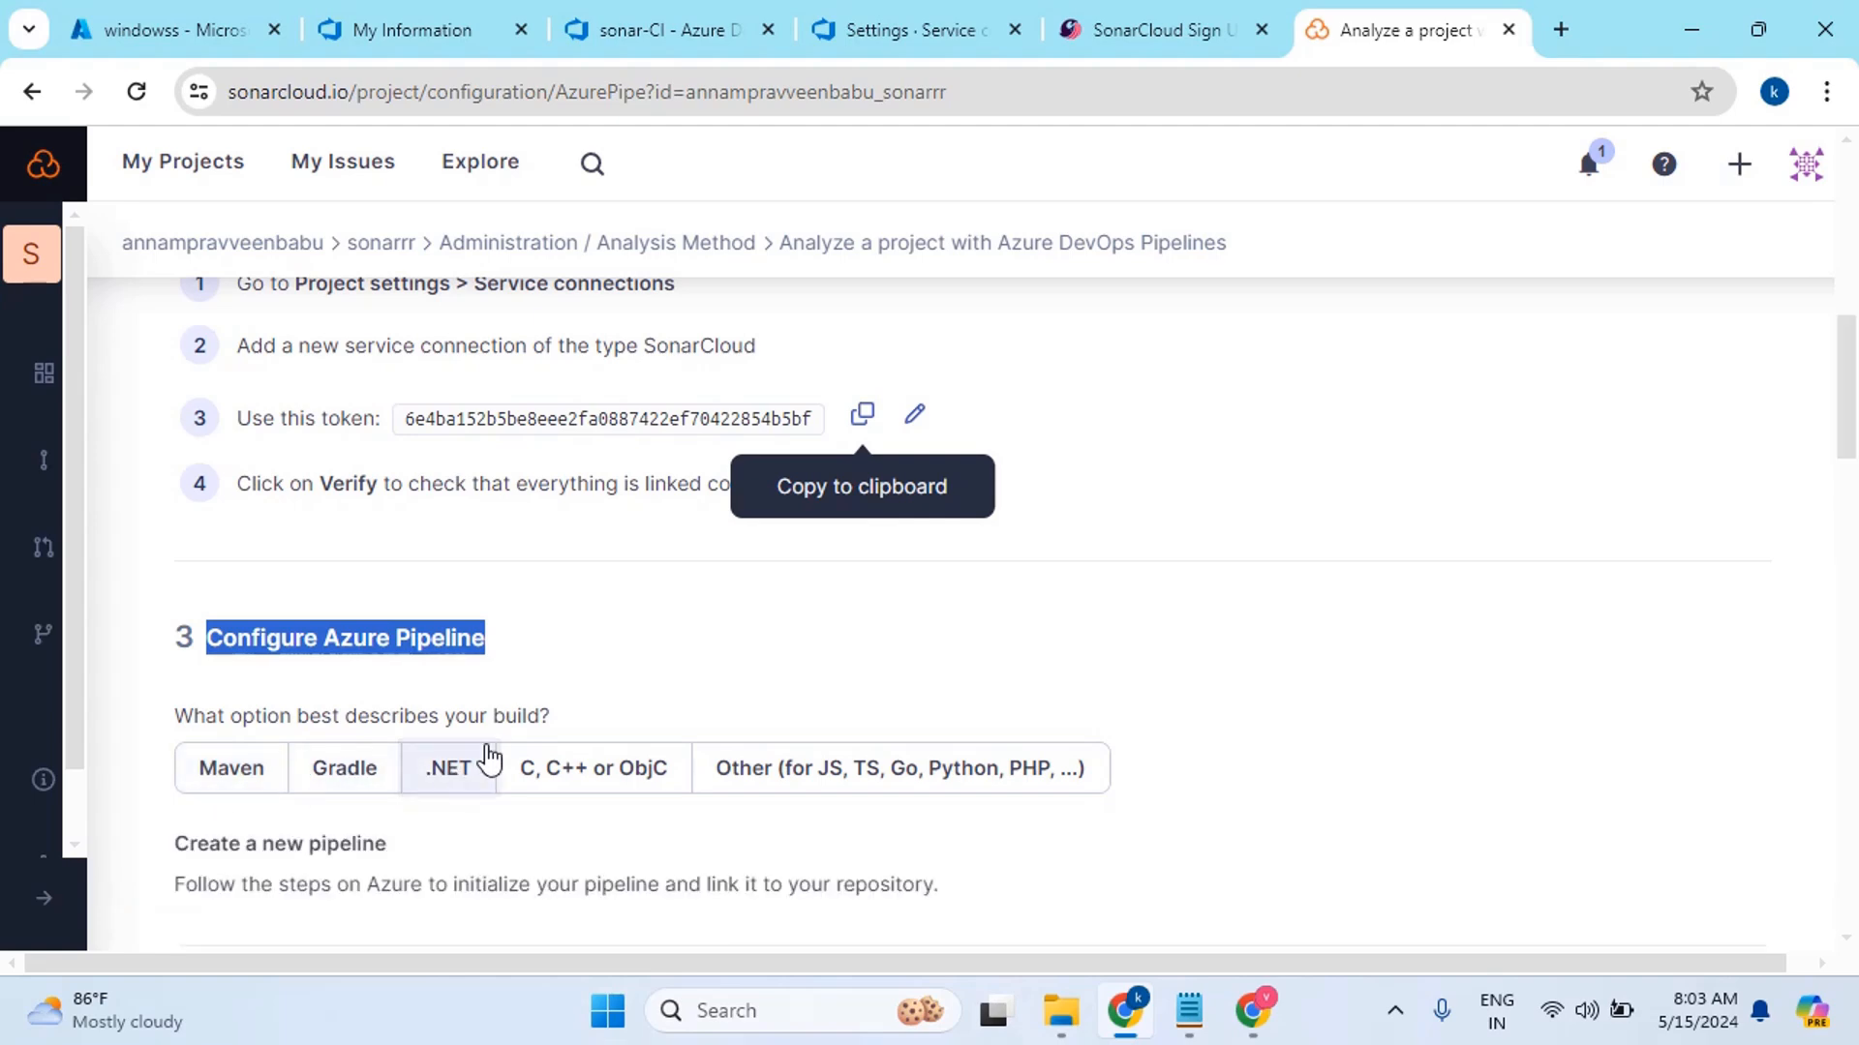
Examine the .NET pipeline instructions, covering fetch depth, Prepare Analysis Configuration, Run Code Analysis and Publish Quality Gate Result
scroll(559, 743, down, 3)
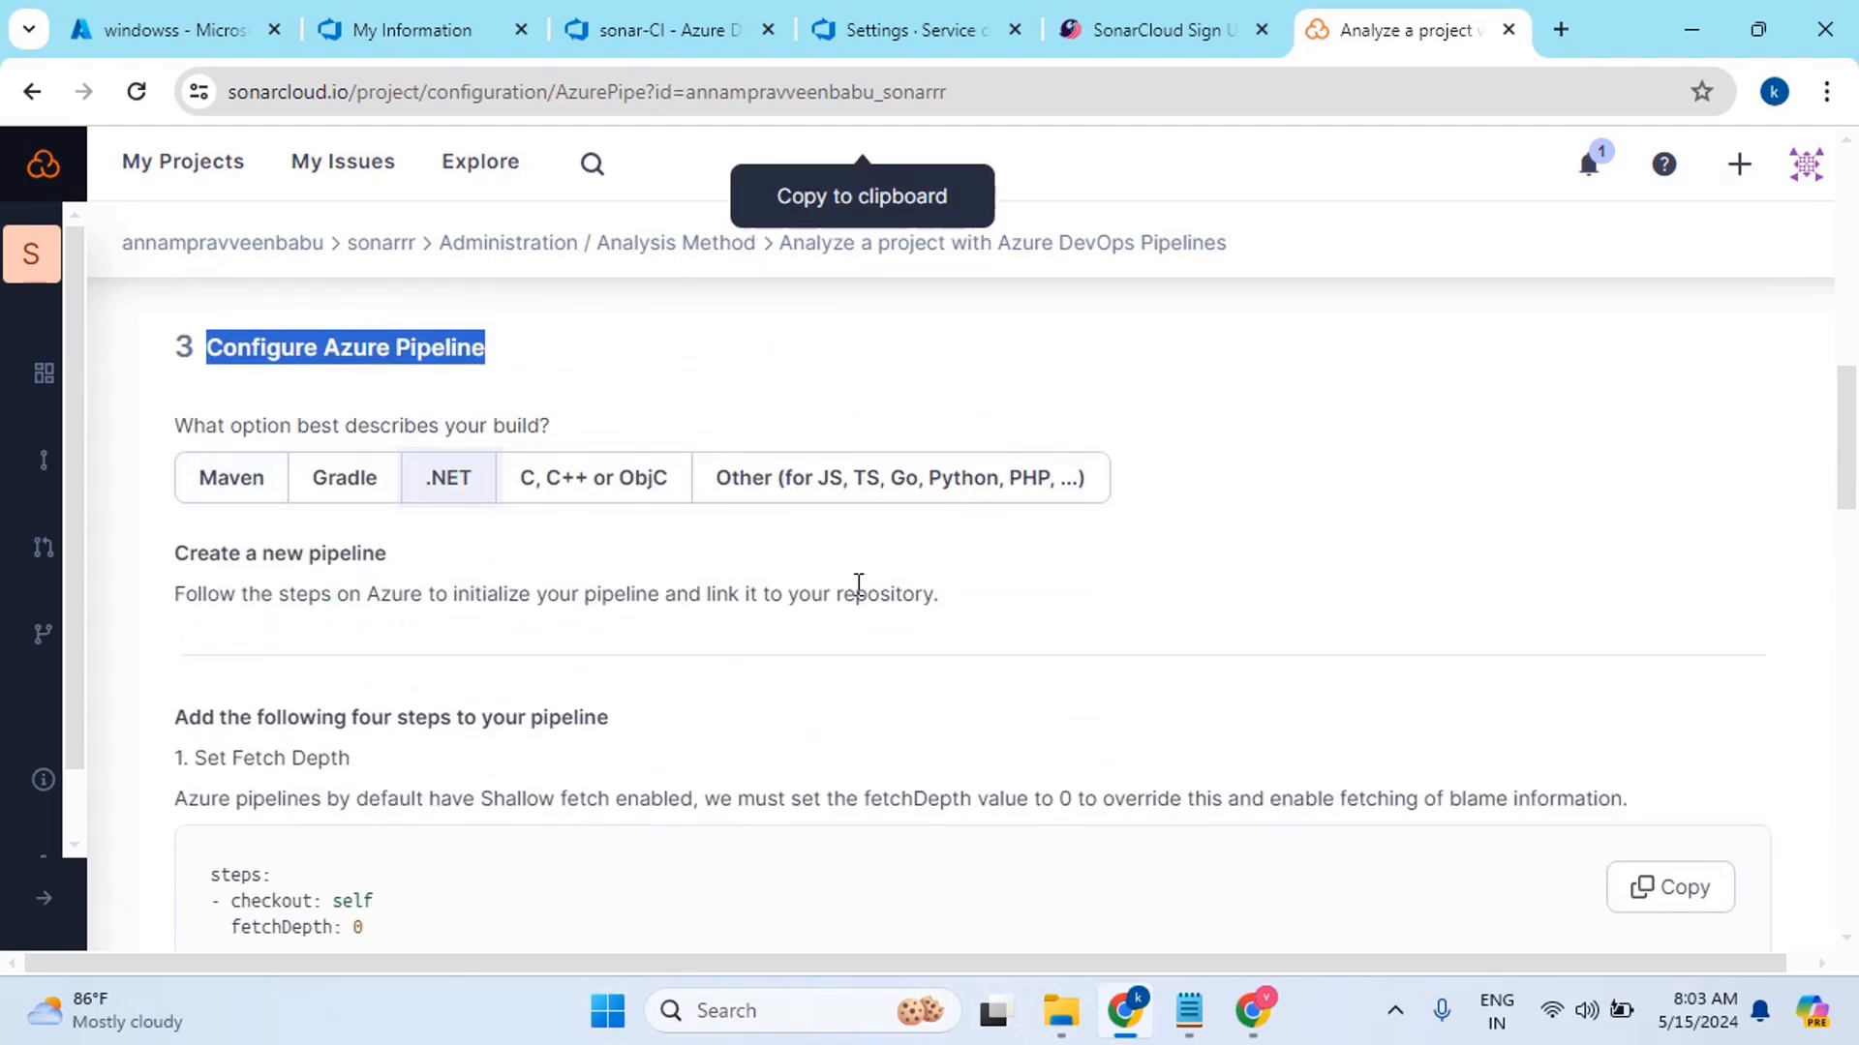
scroll(860, 584, down, 4)
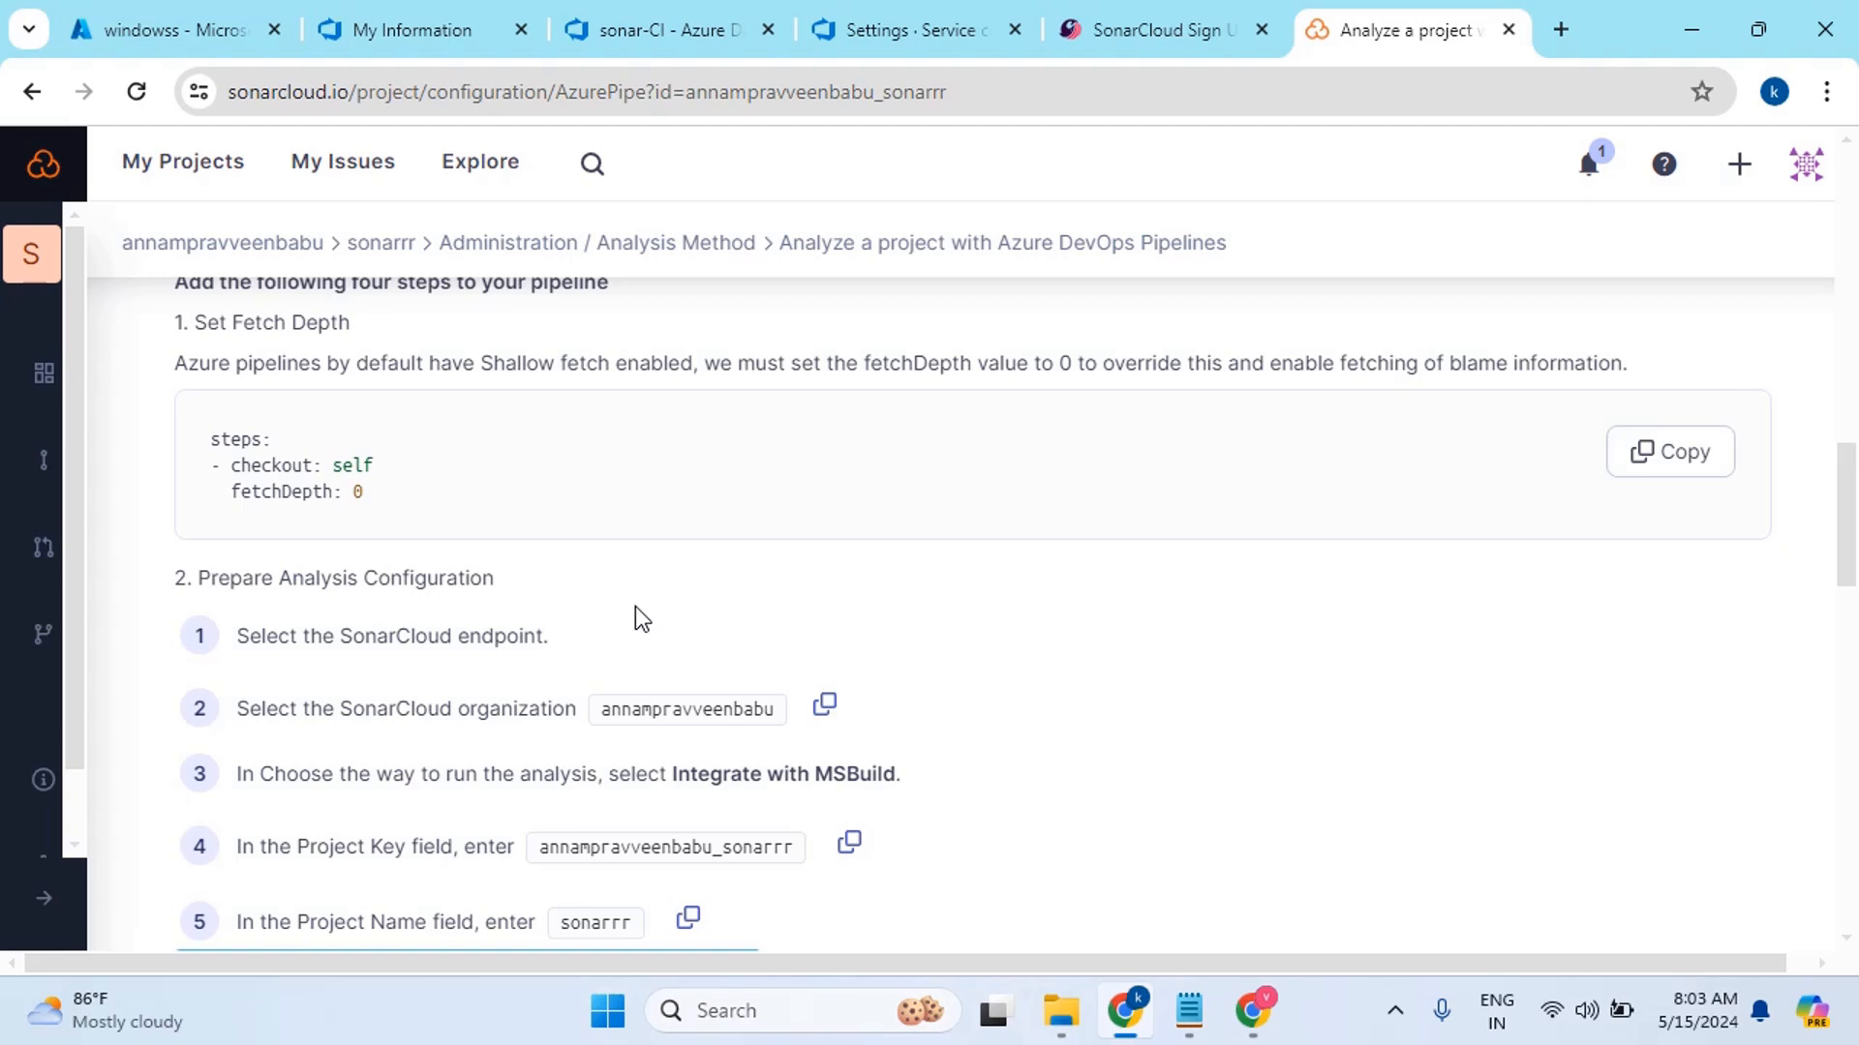
scroll(629, 600, up, 1)
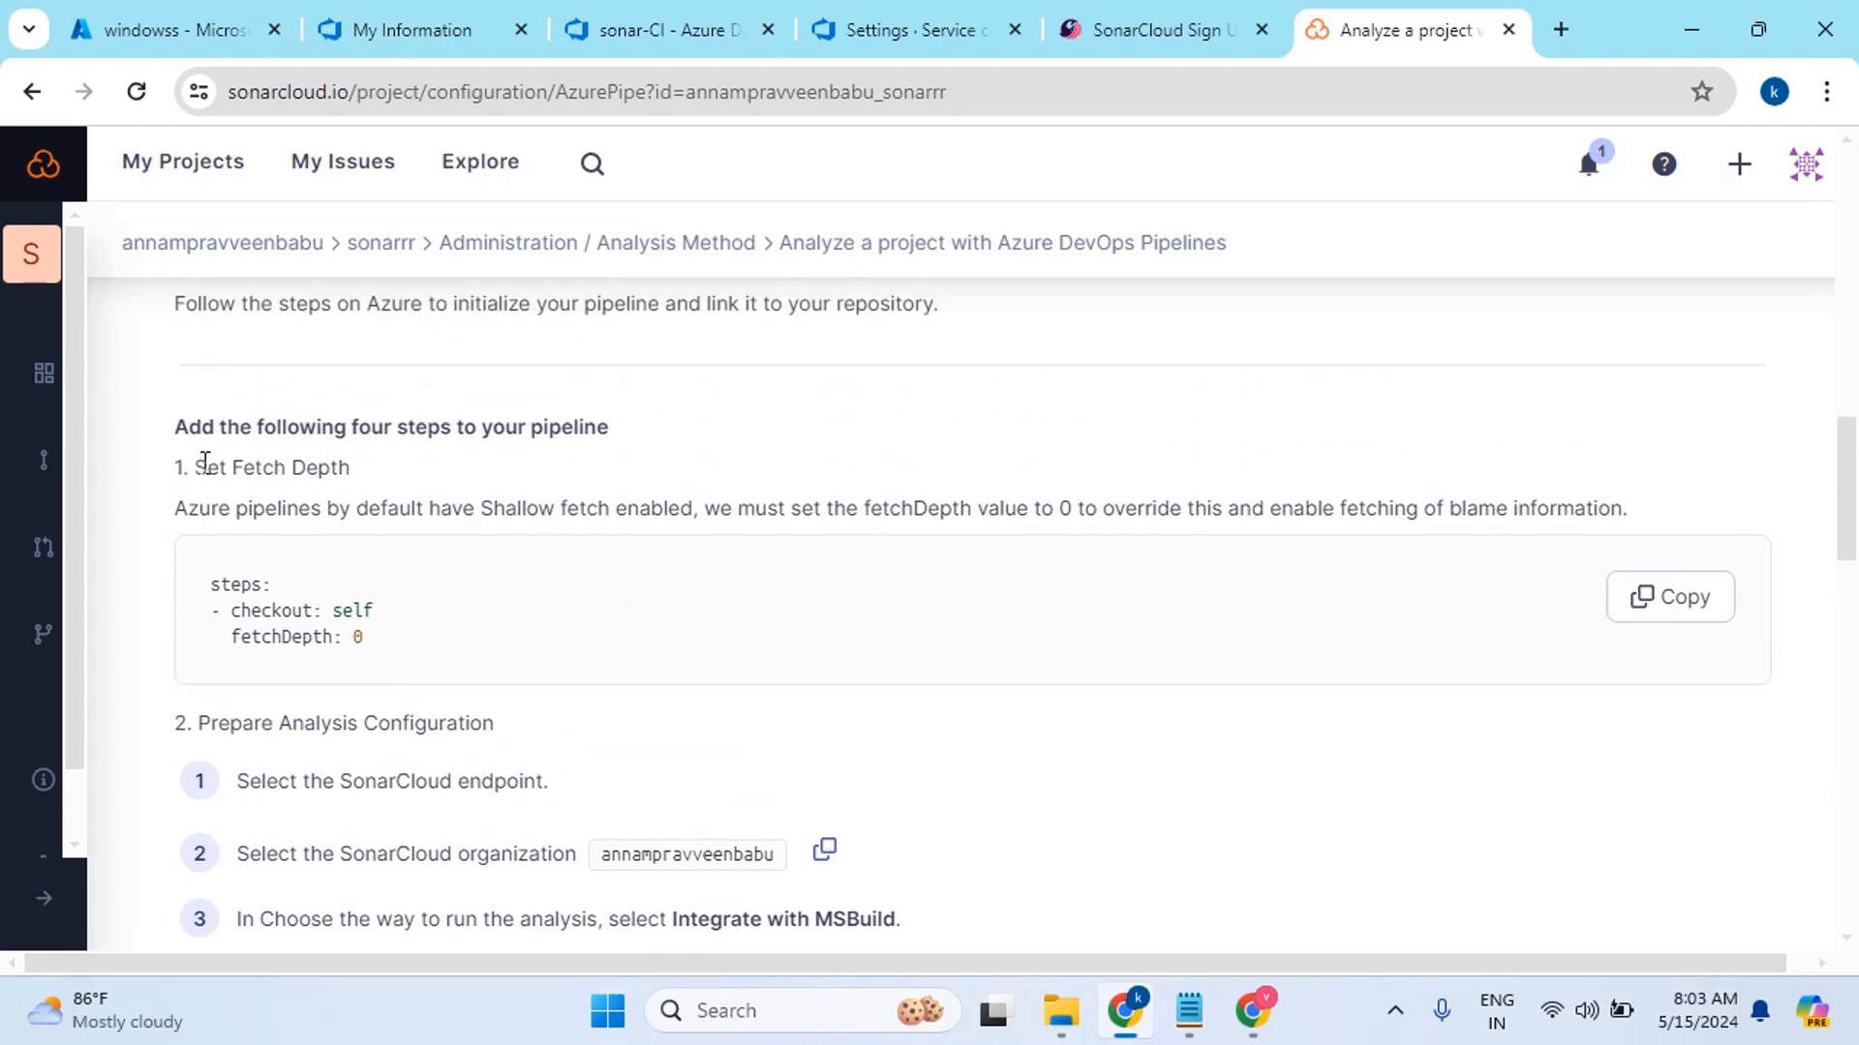
scroll(830, 557, down, 3)
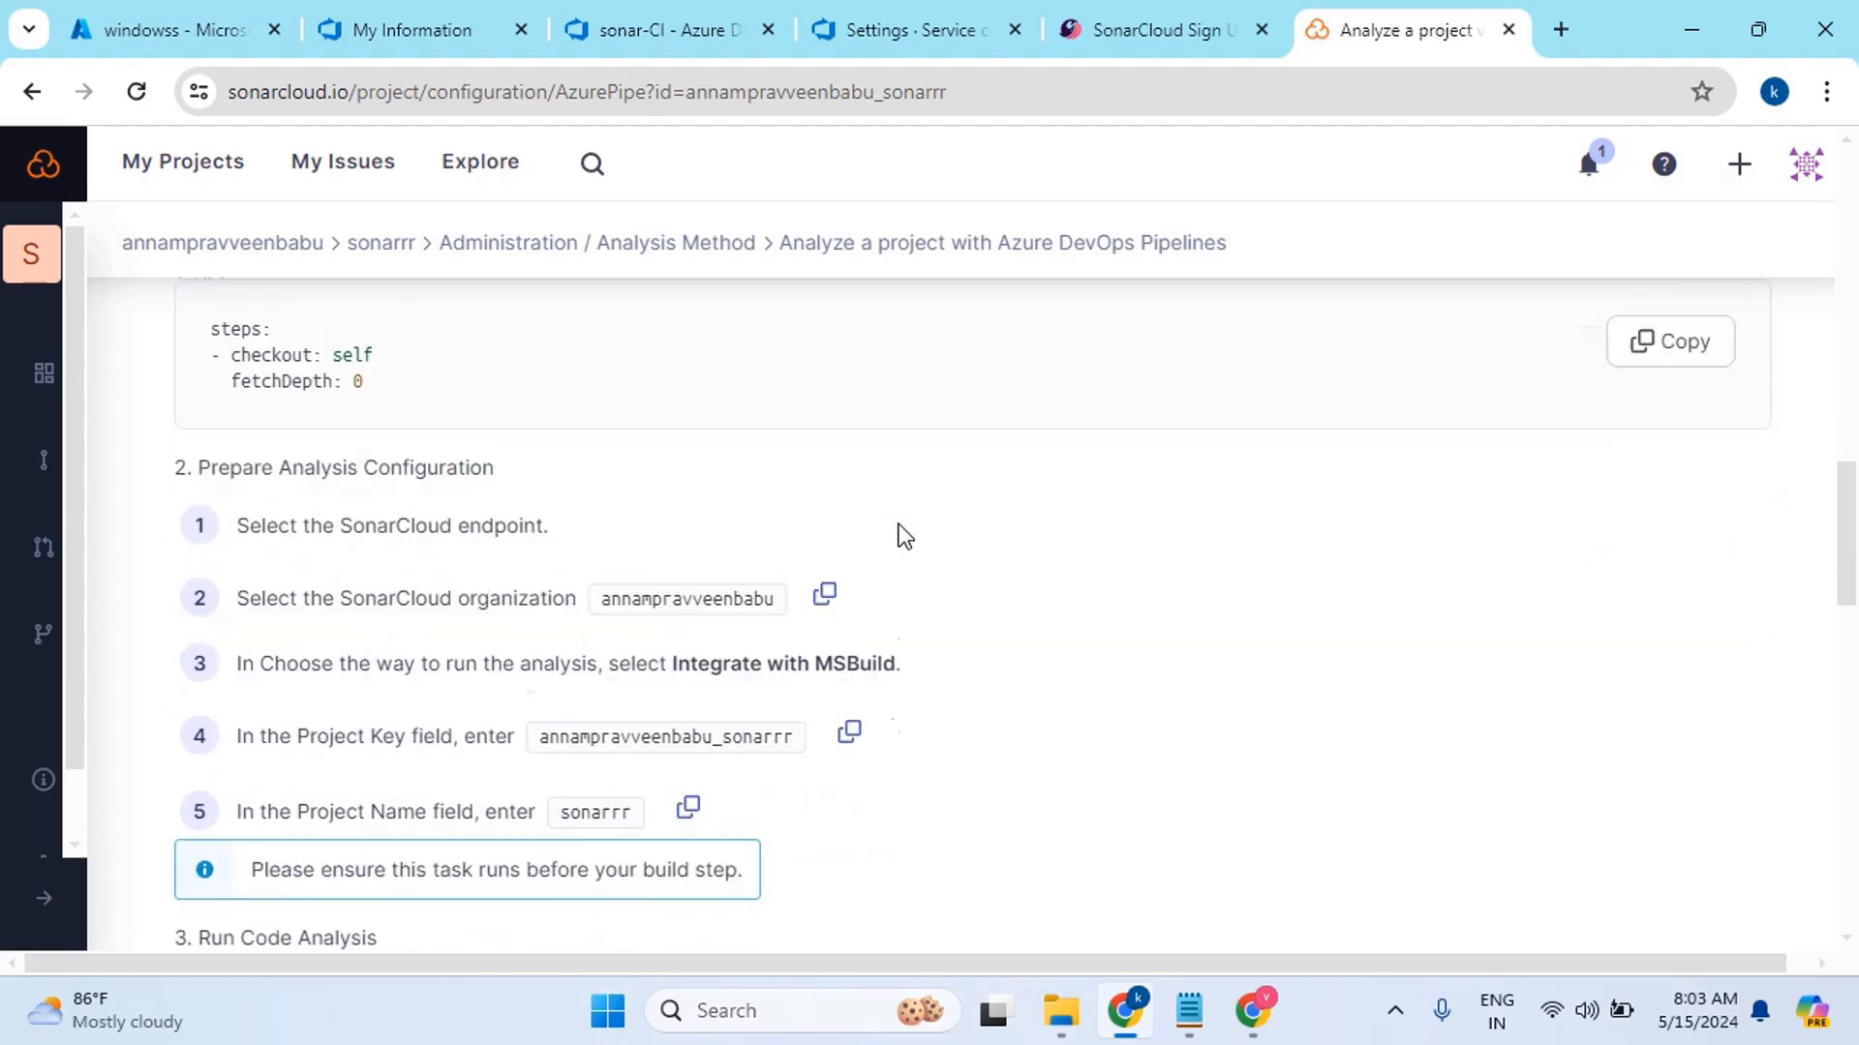
drag(200, 439, 502, 456)
scroll(852, 520, down, 1)
scroll(852, 520, down, 4)
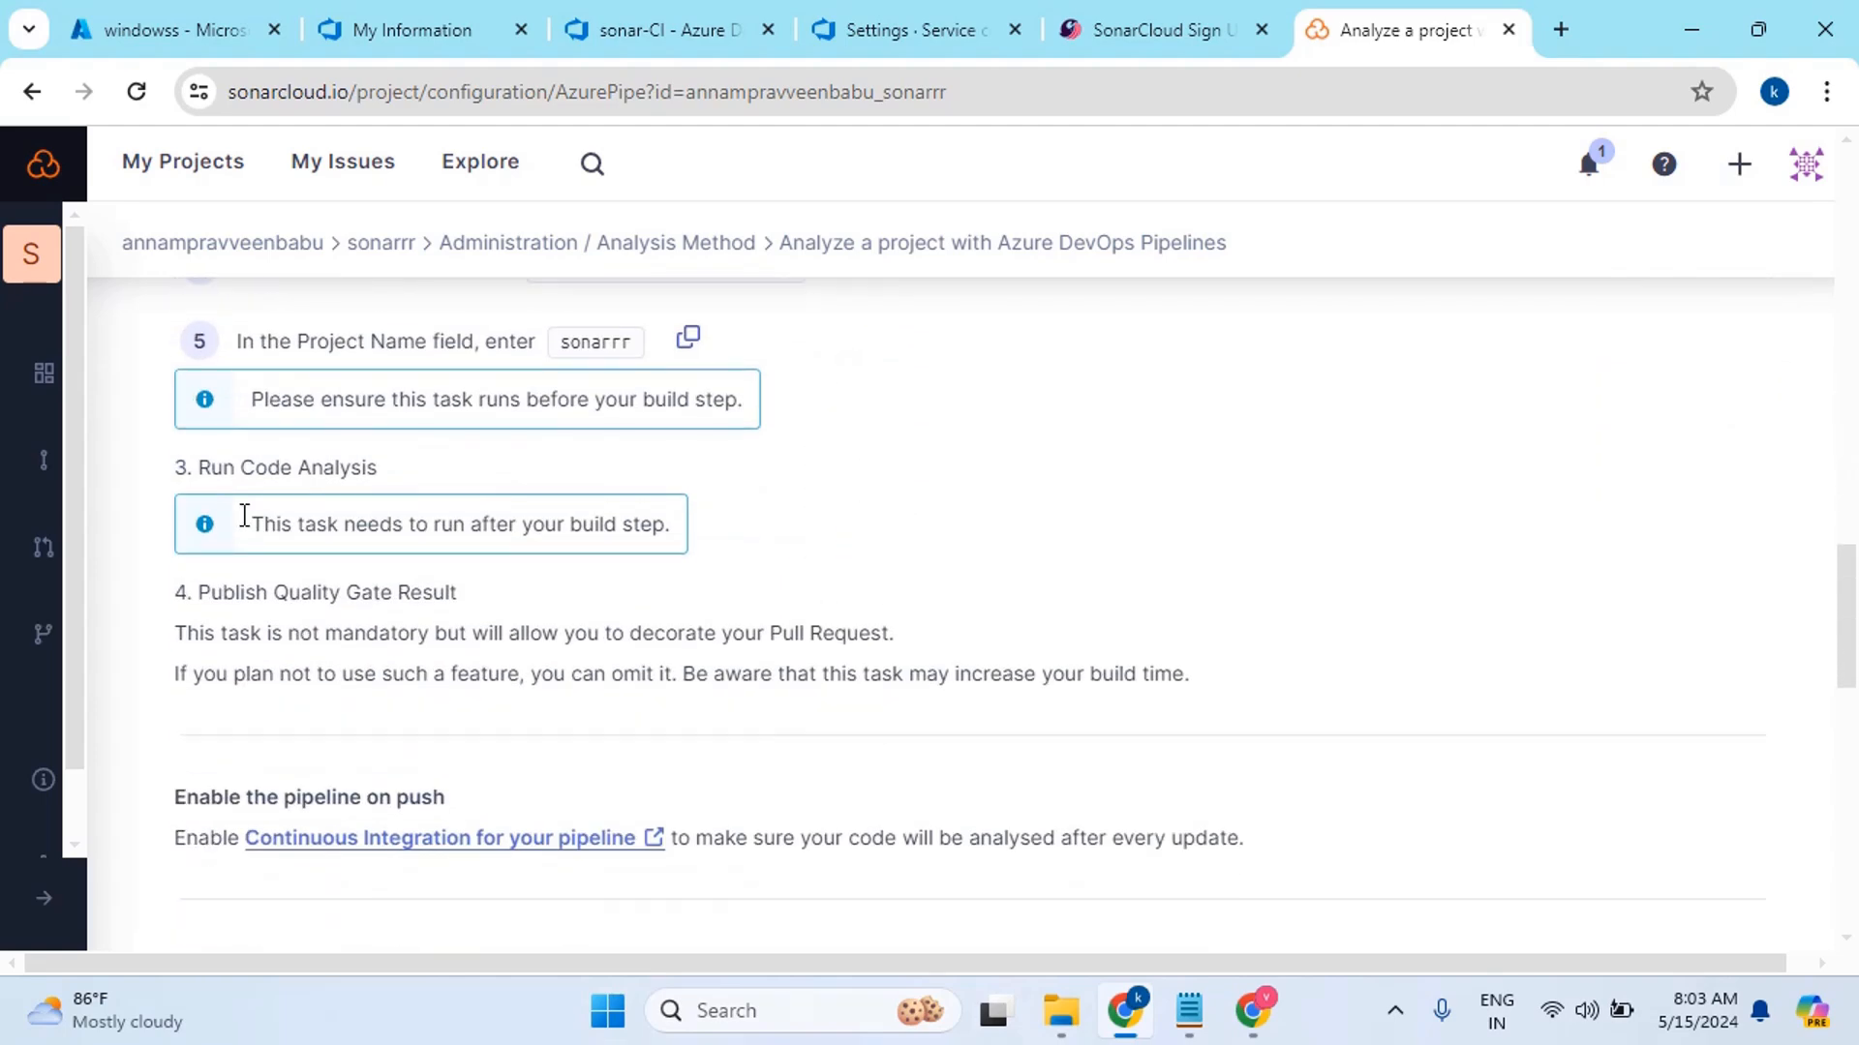
drag(201, 474, 397, 481)
scroll(534, 666, down, 3)
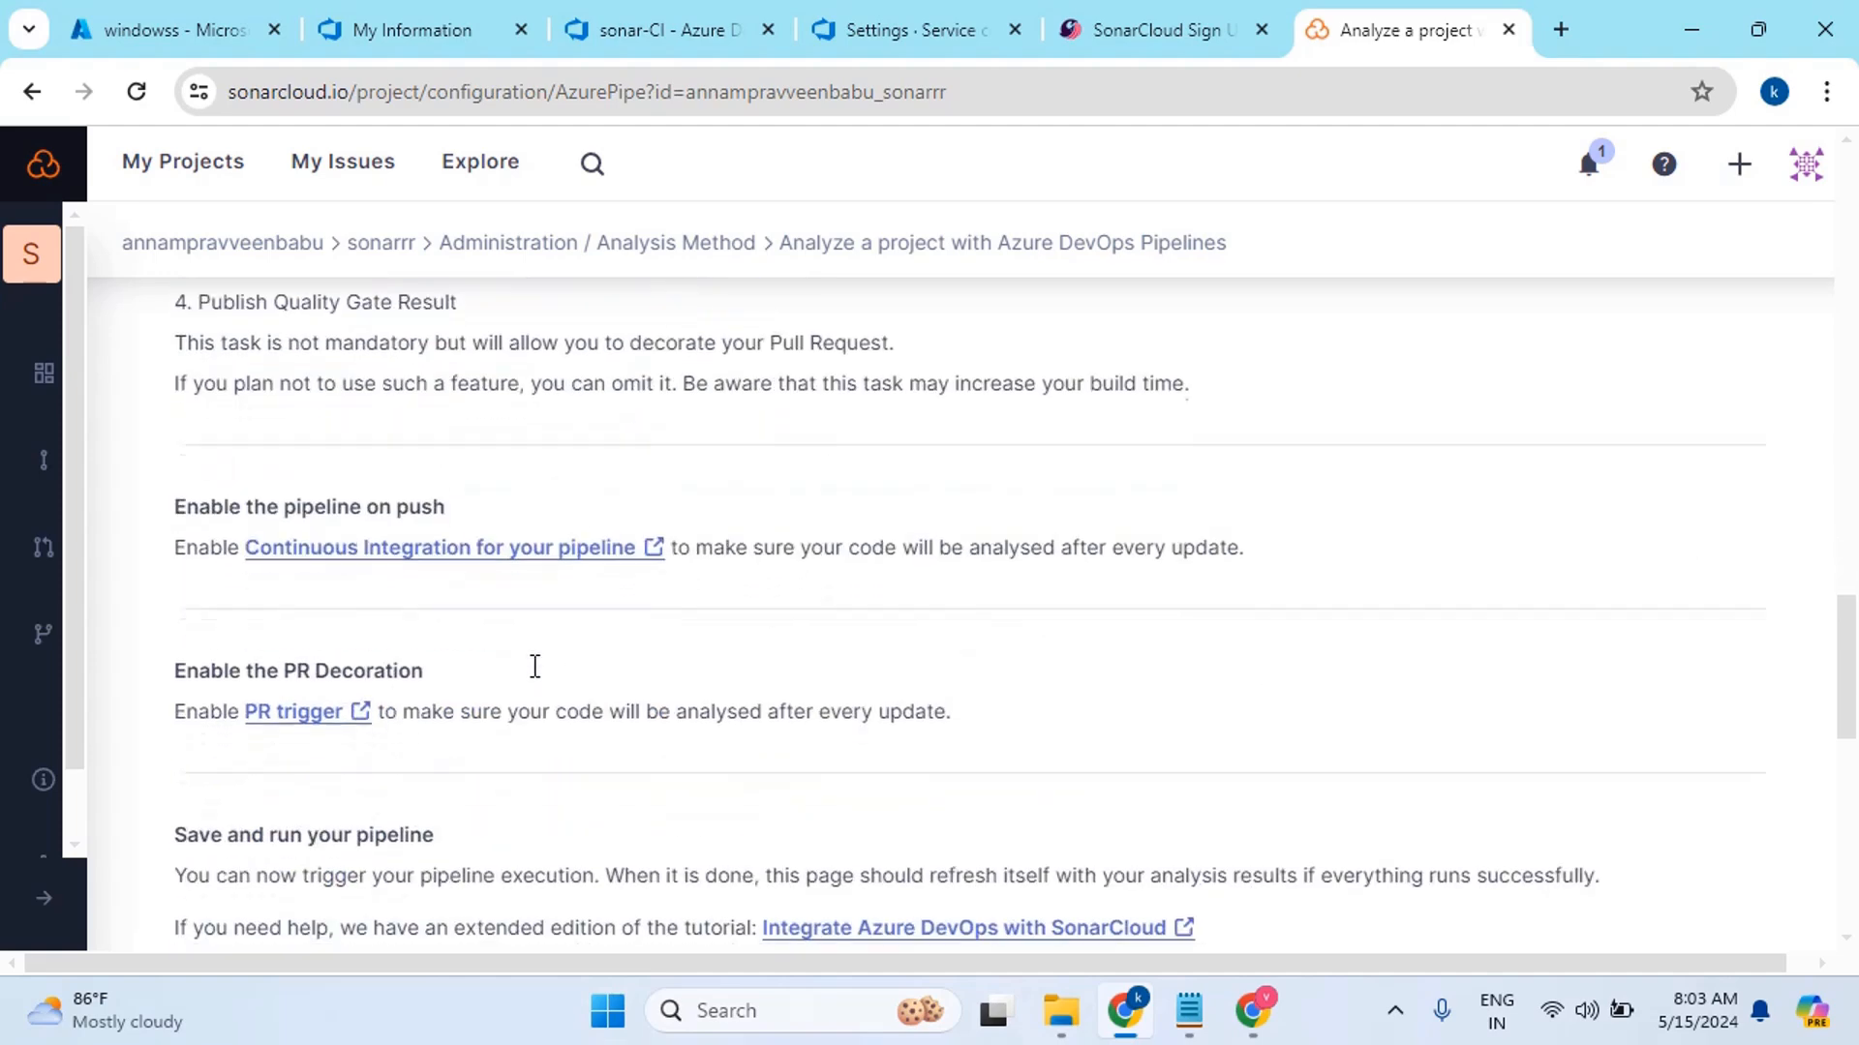
scroll(426, 658, up, 2)
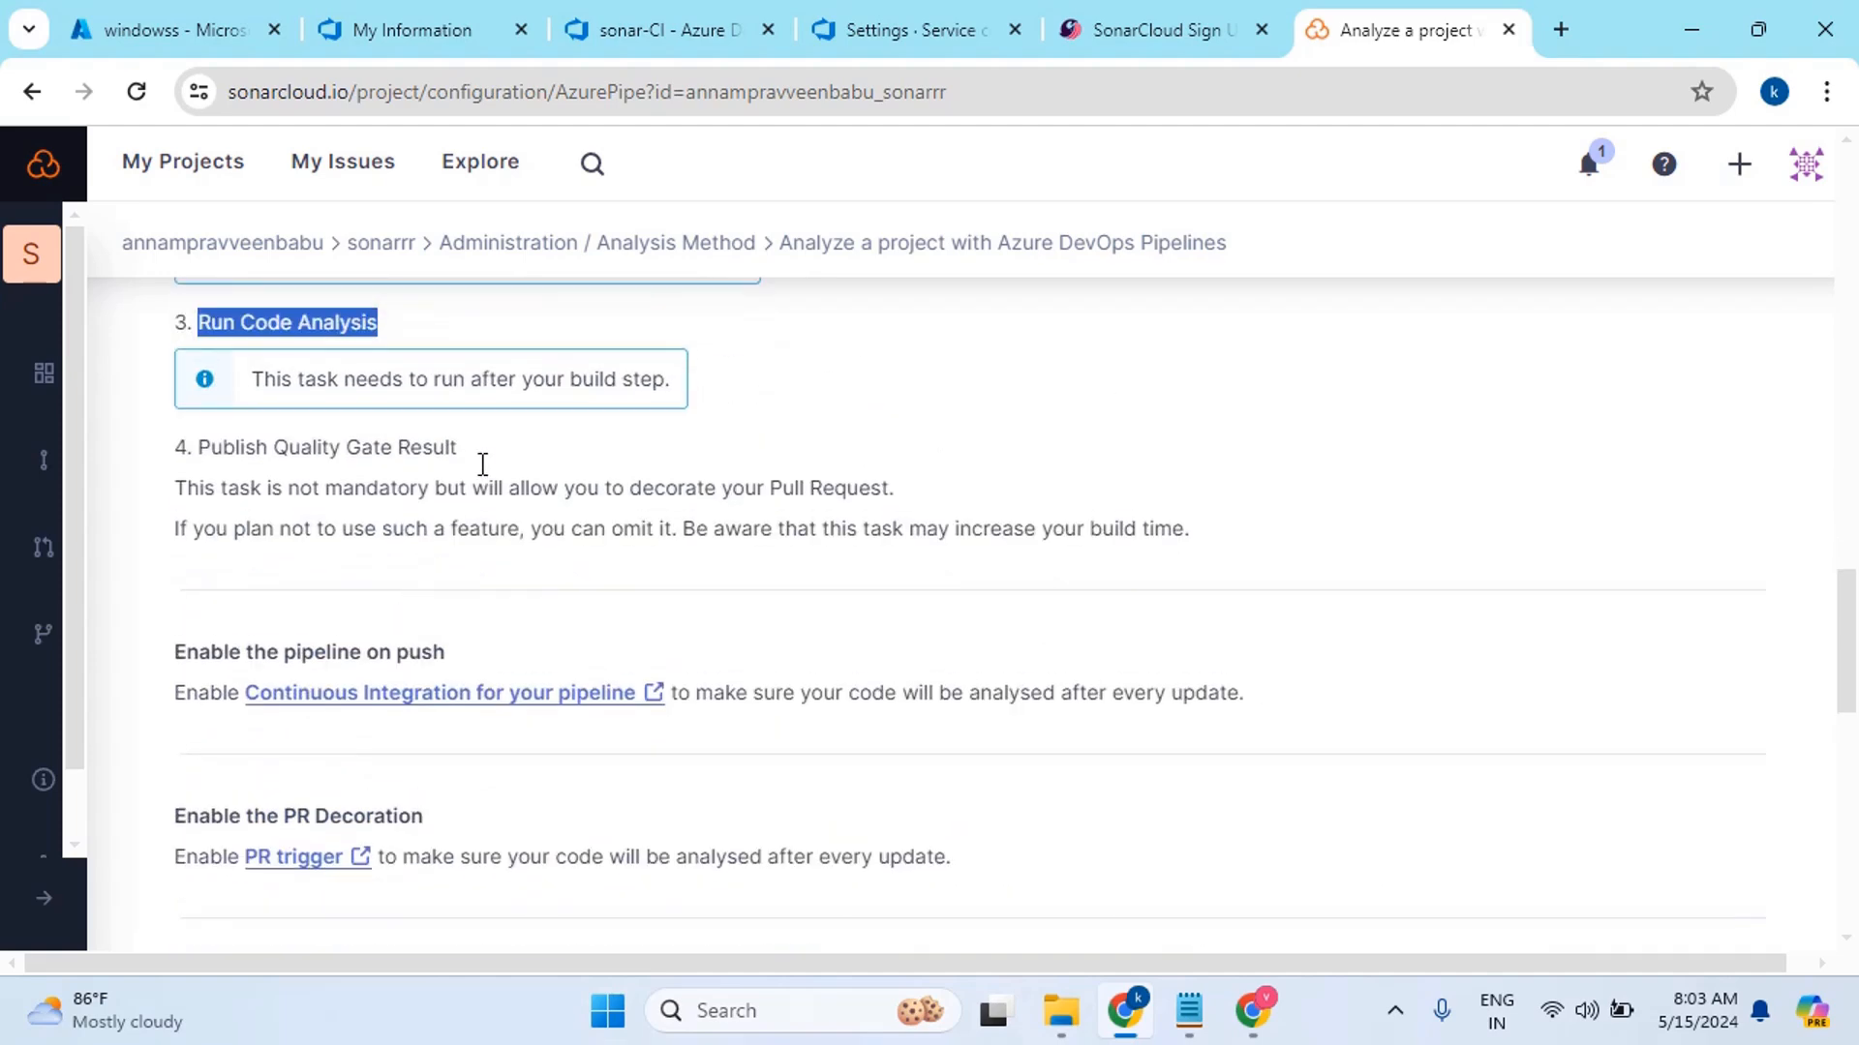
drag(459, 451, 217, 447)
click(1187, 416)
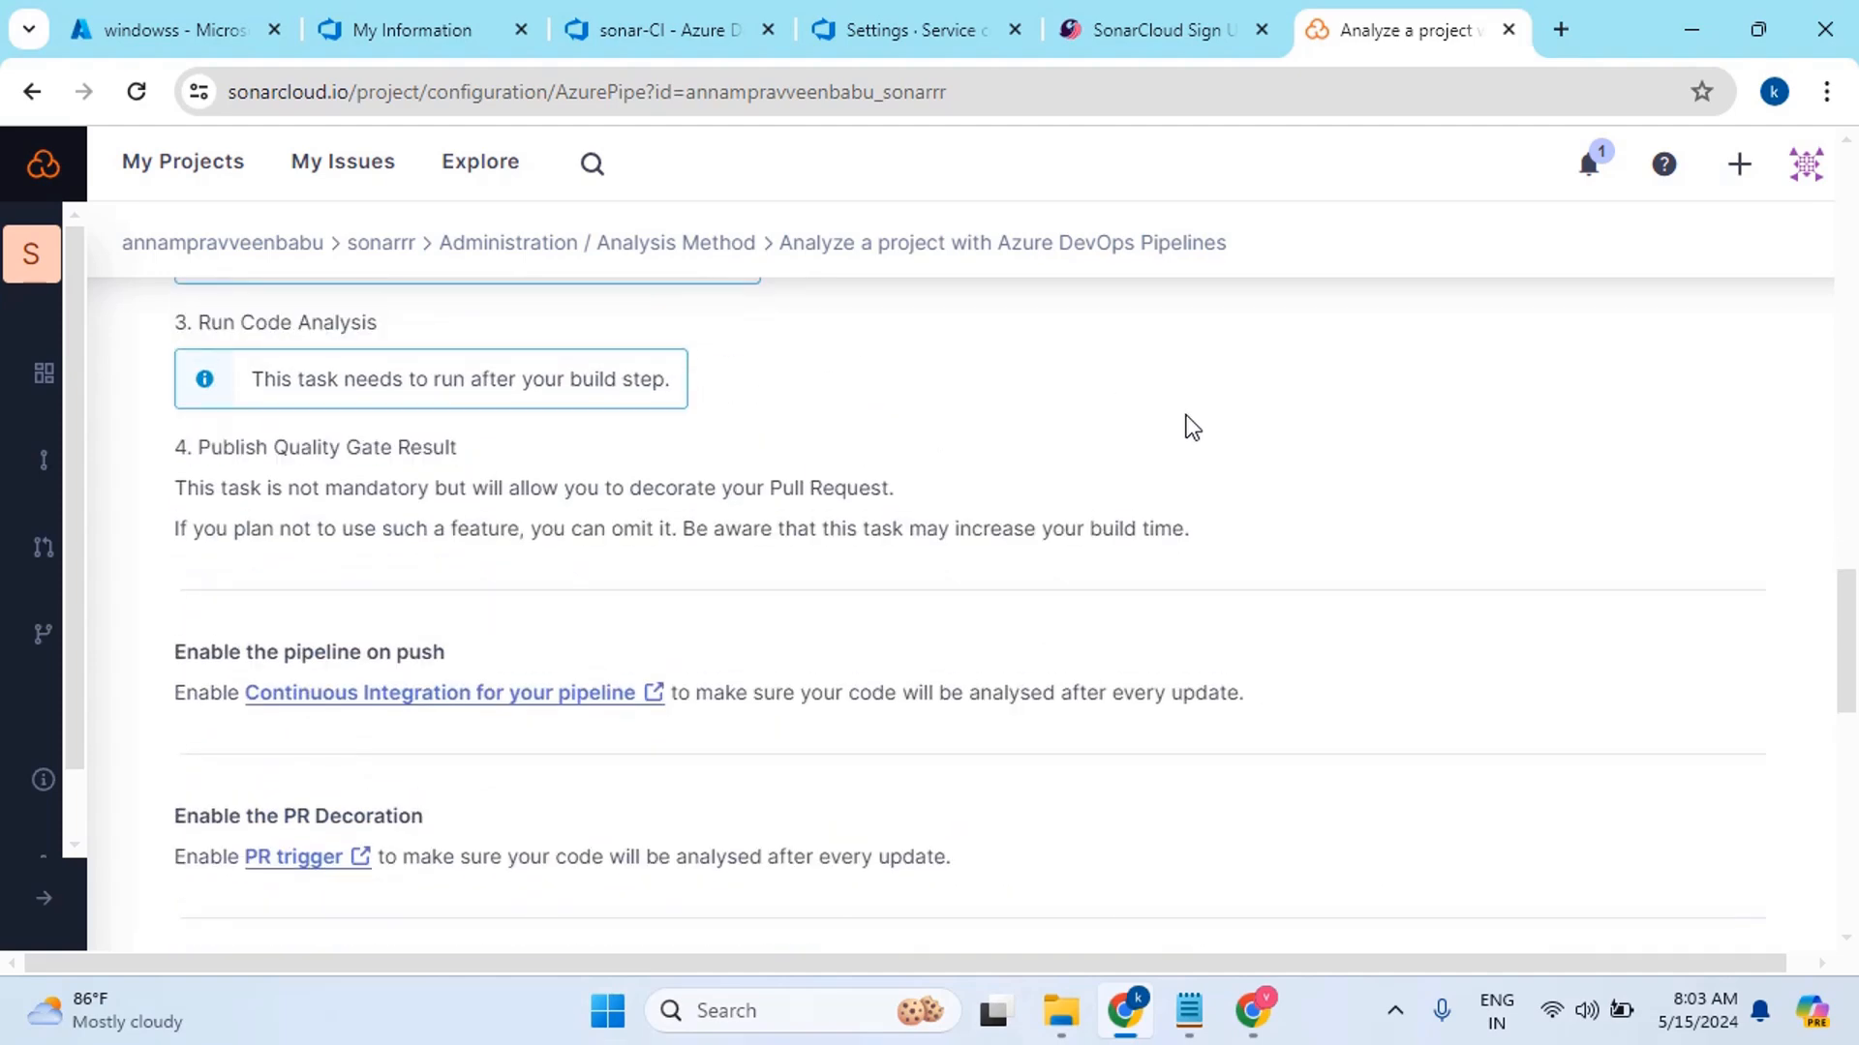
Switch to the sonar-CI pipeline editor in Azure DevOps and search the available tasks for "sonar" again
click(905, 31)
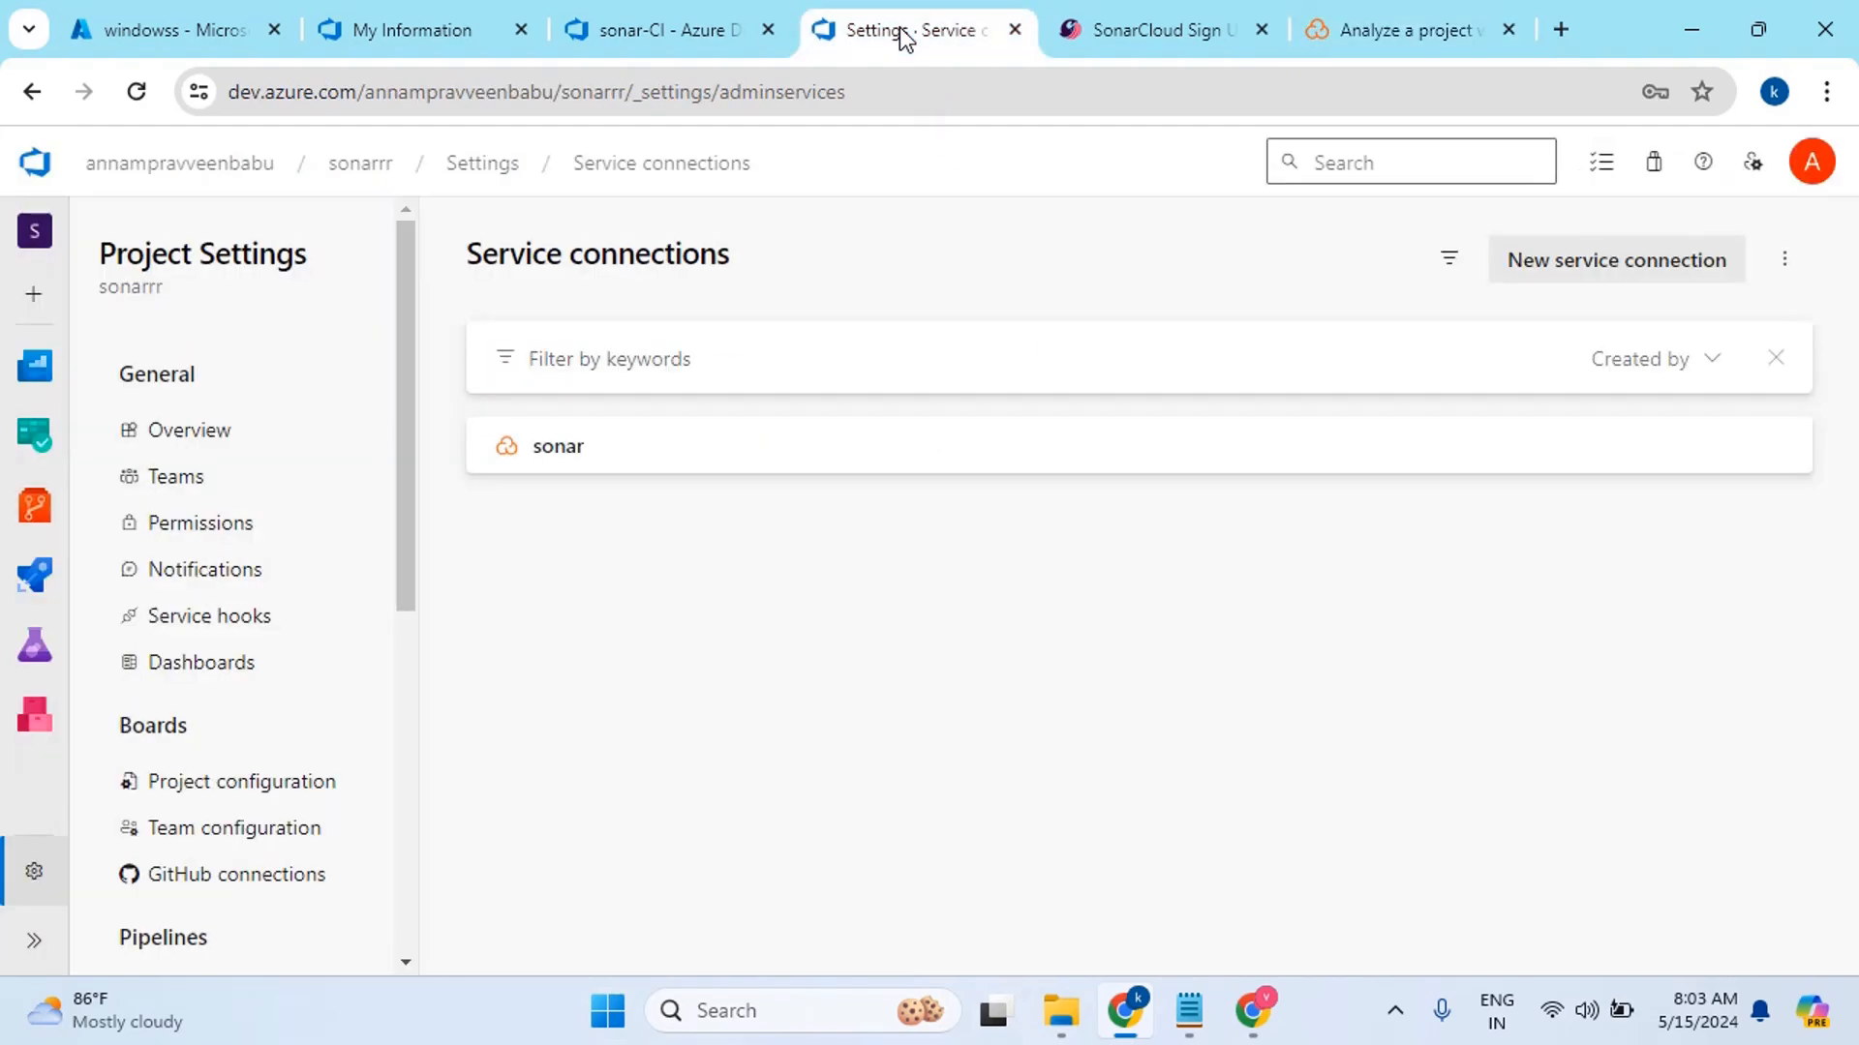
click(667, 33)
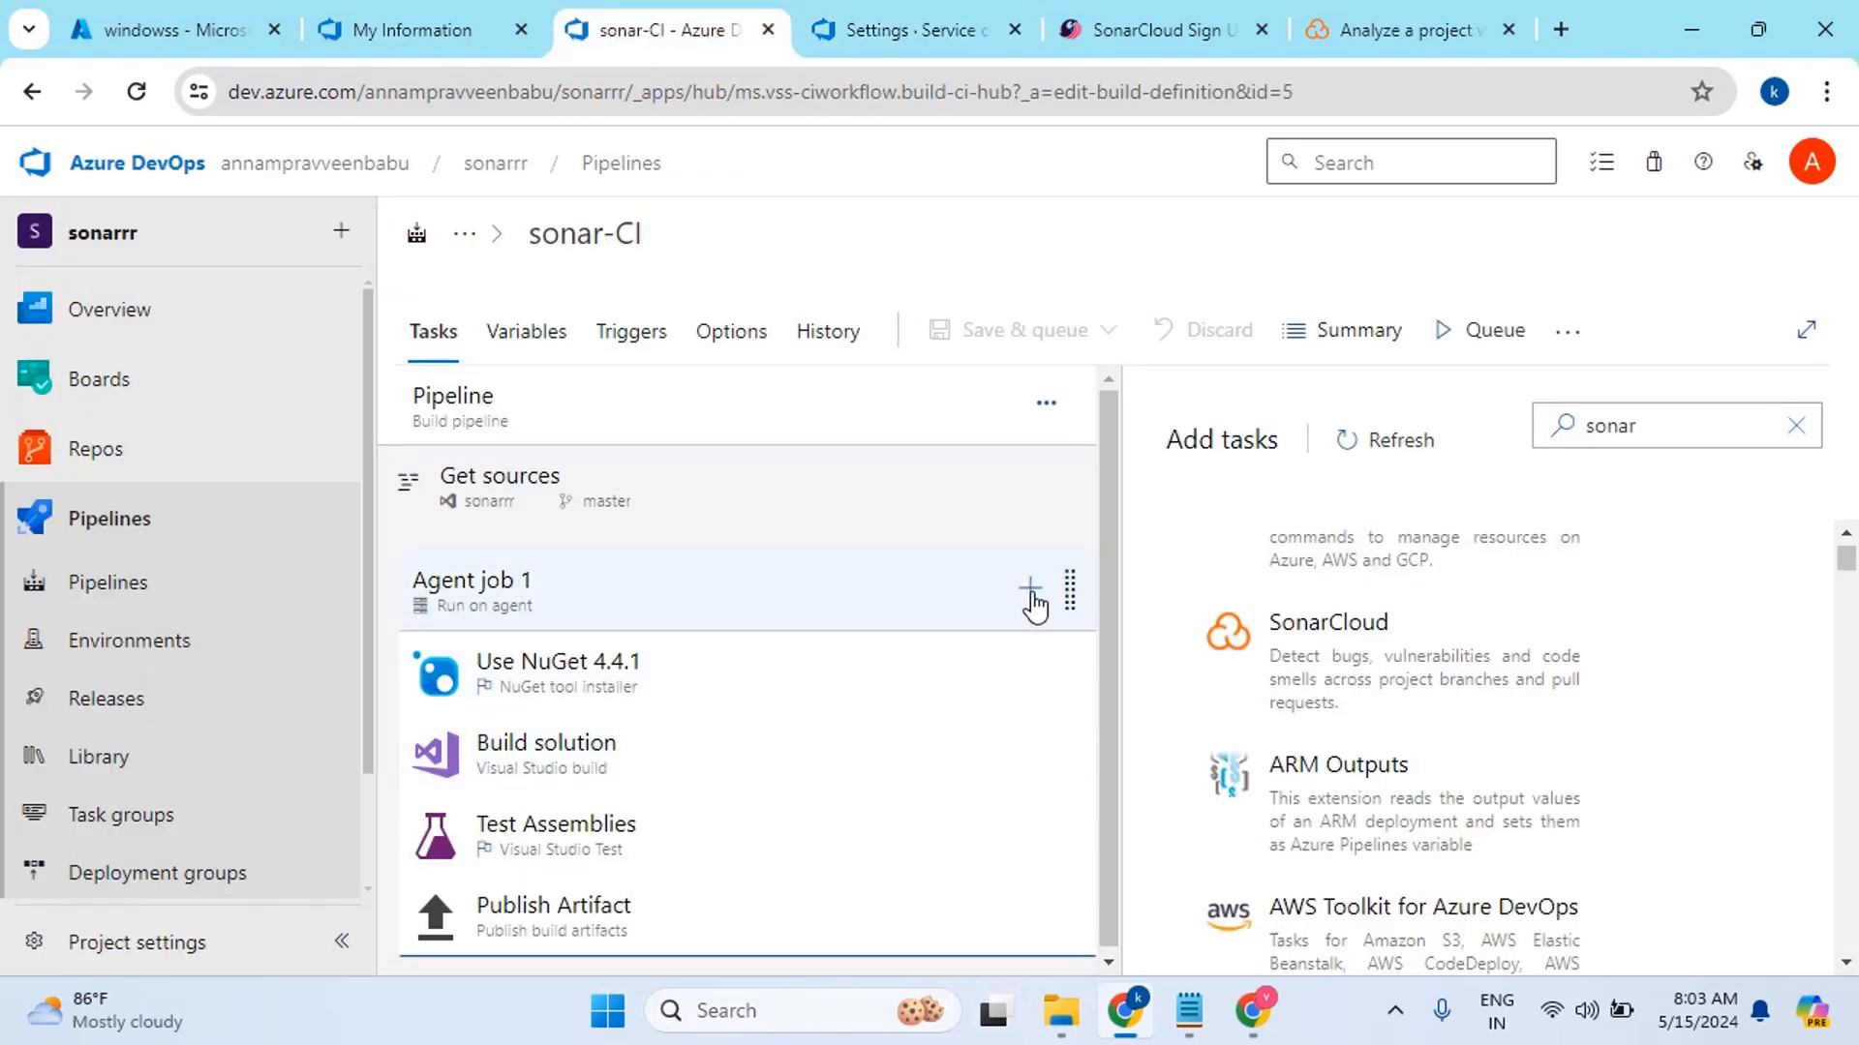
click(1659, 428)
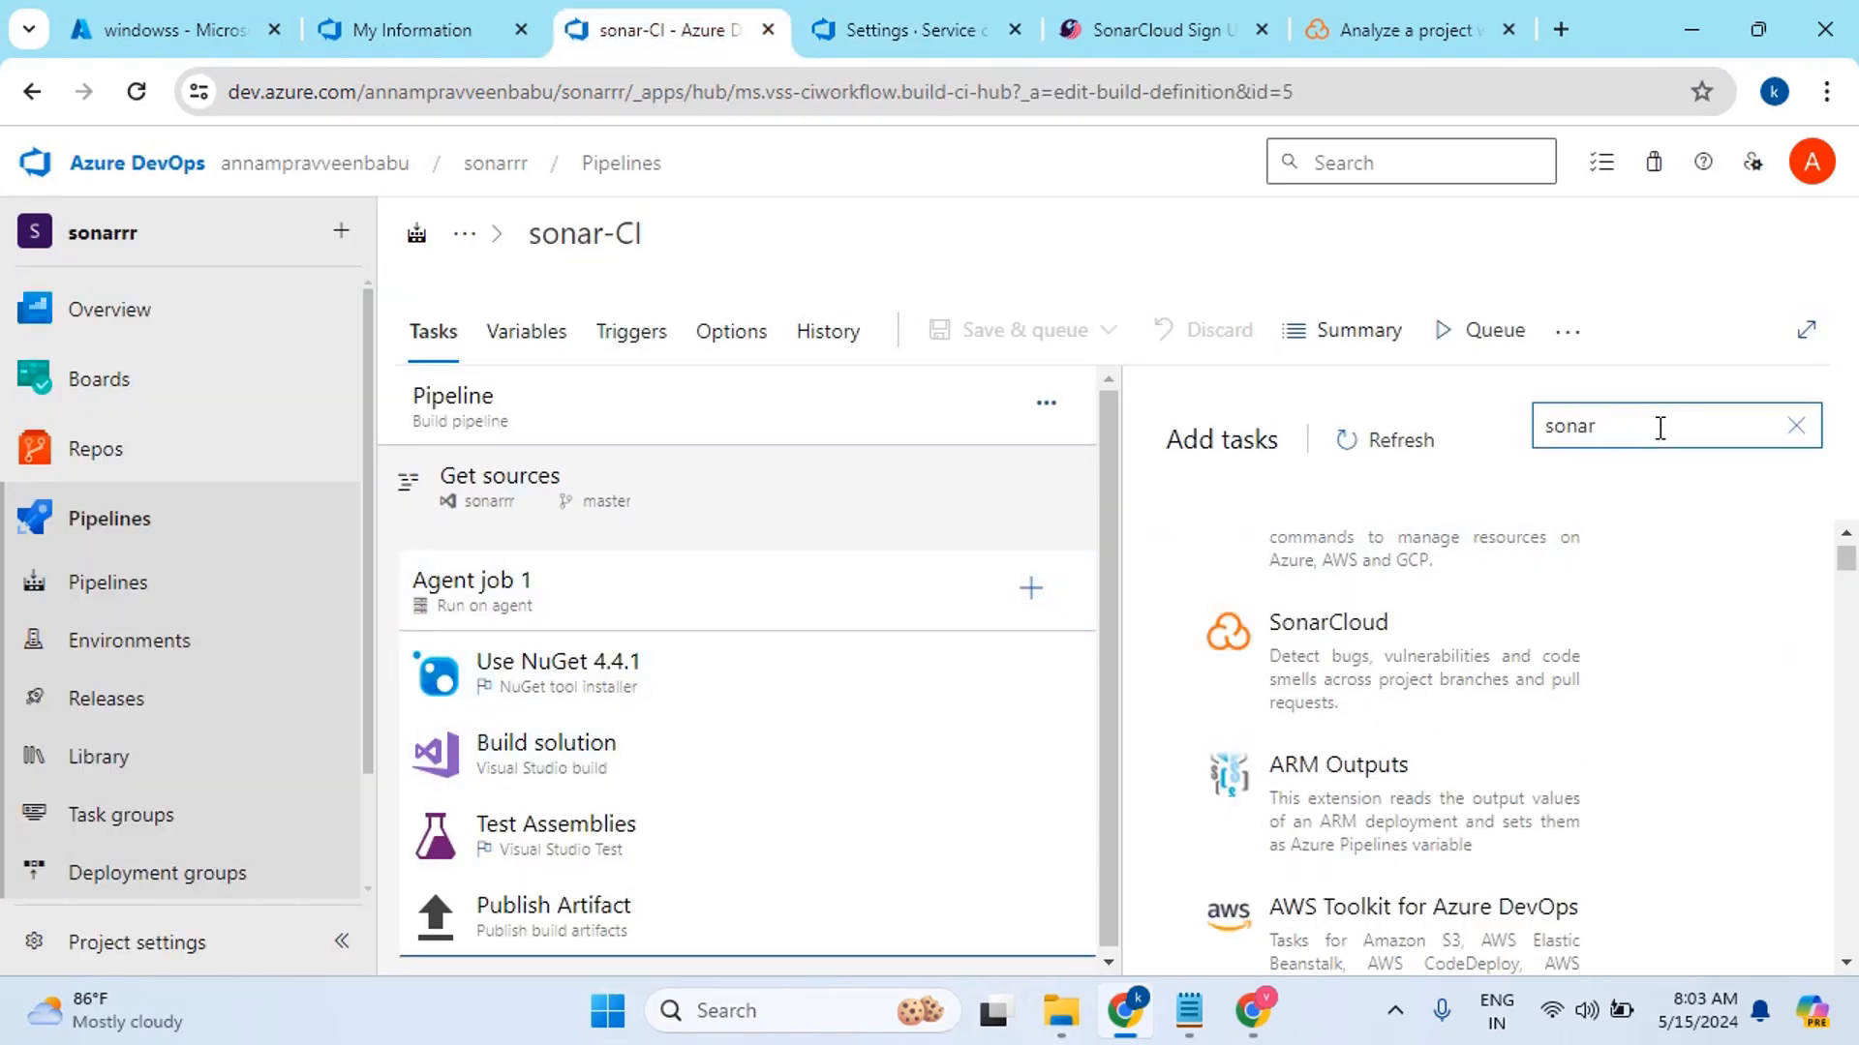
scroll(1548, 695, up, 5)
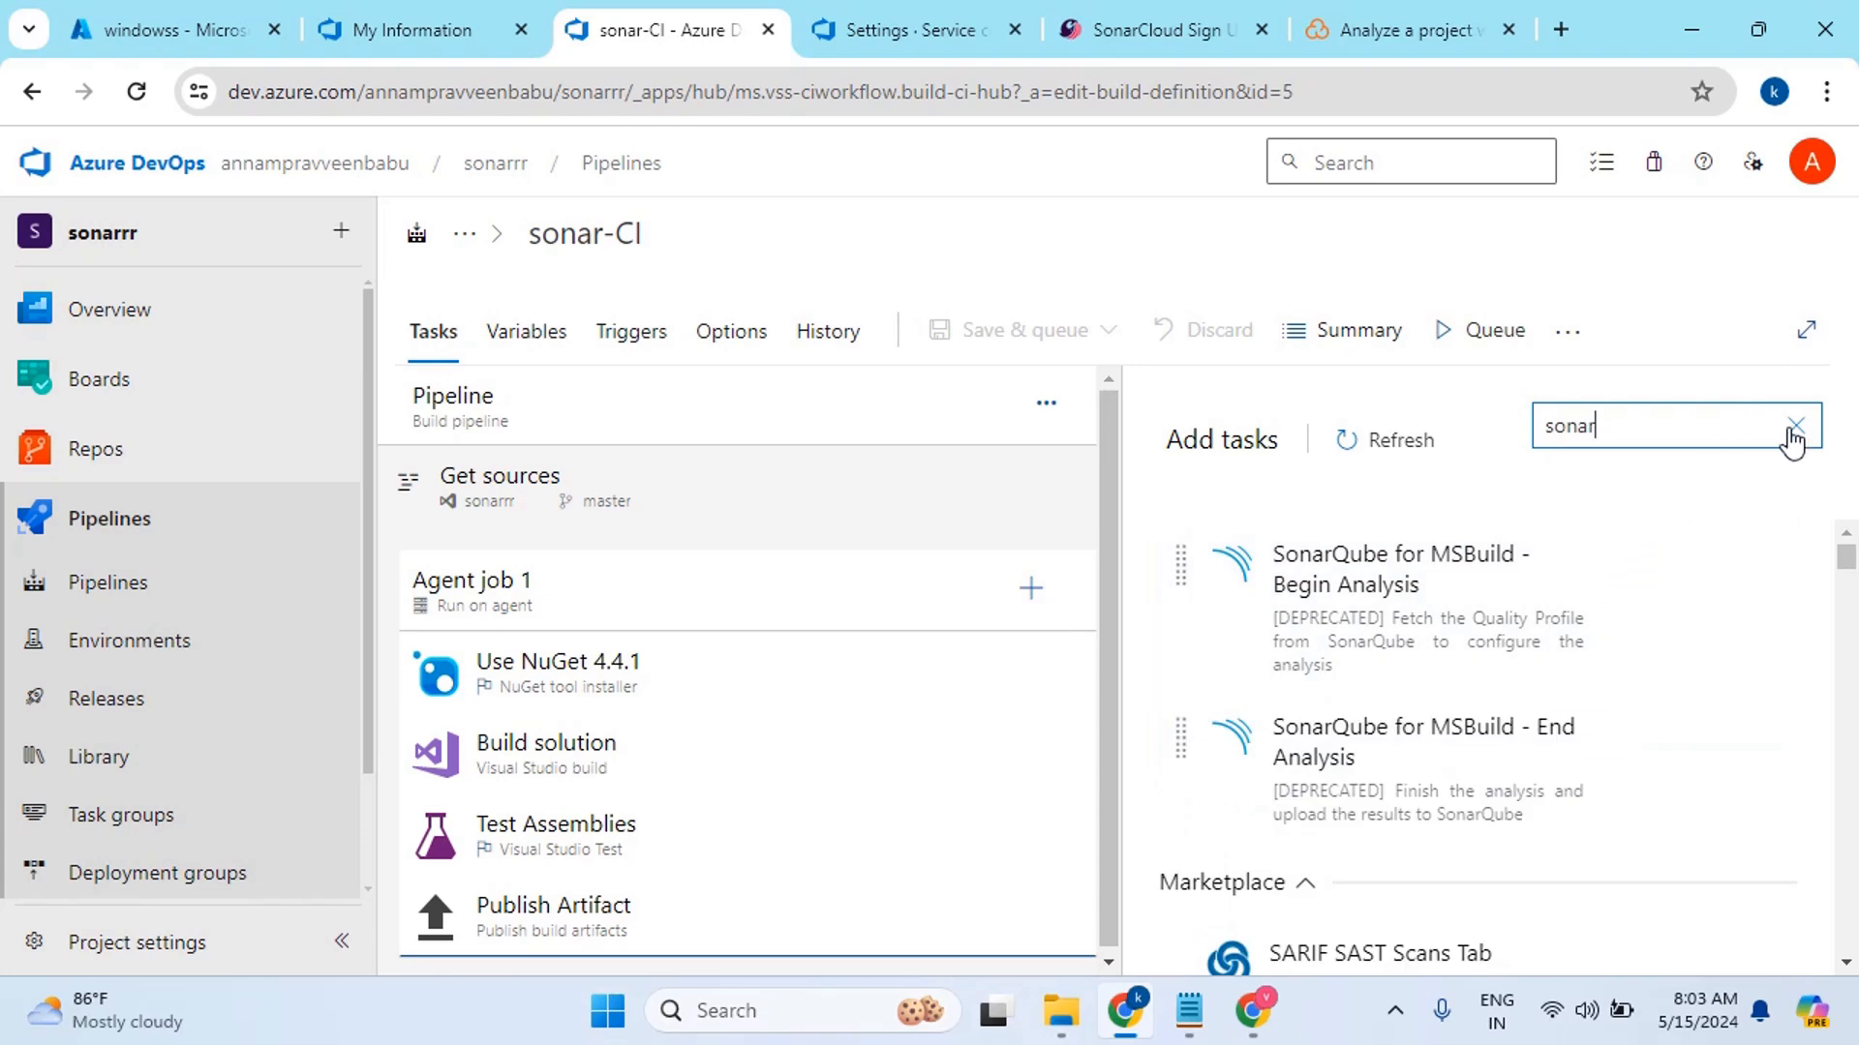
click(1794, 427)
text(so)
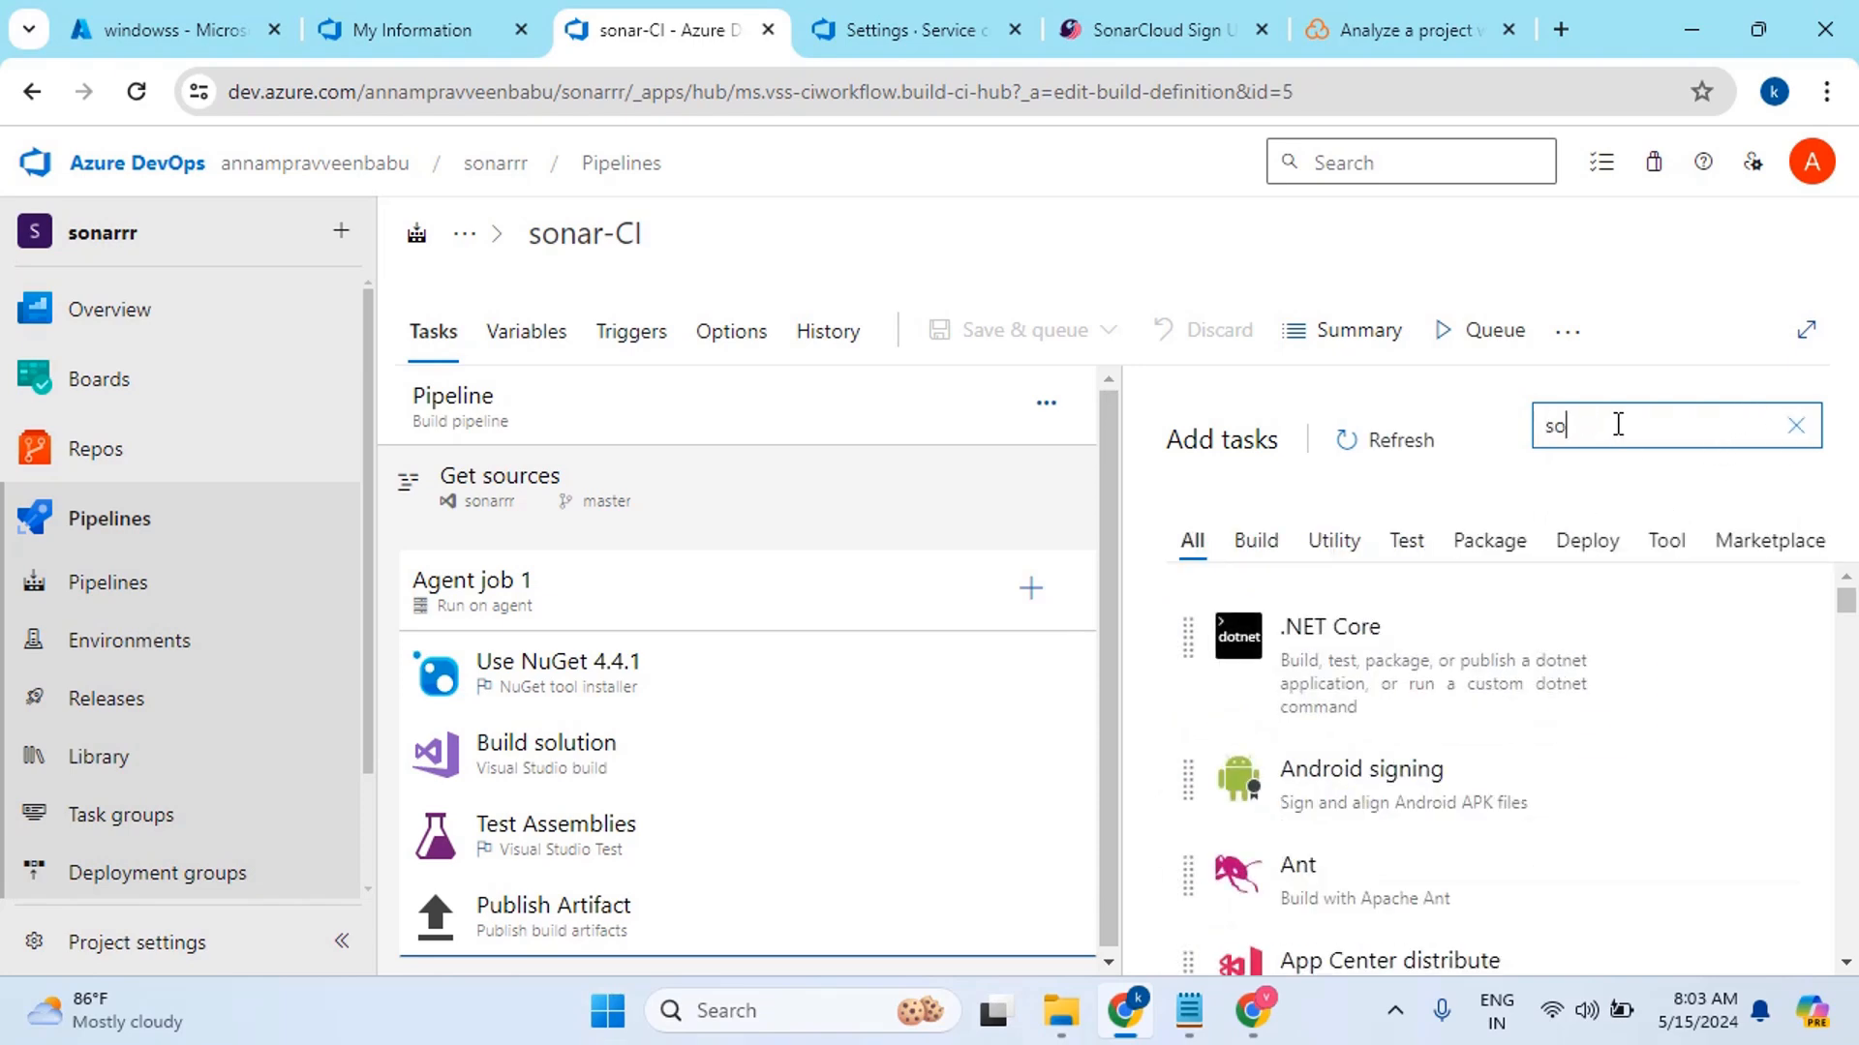
text(nar)
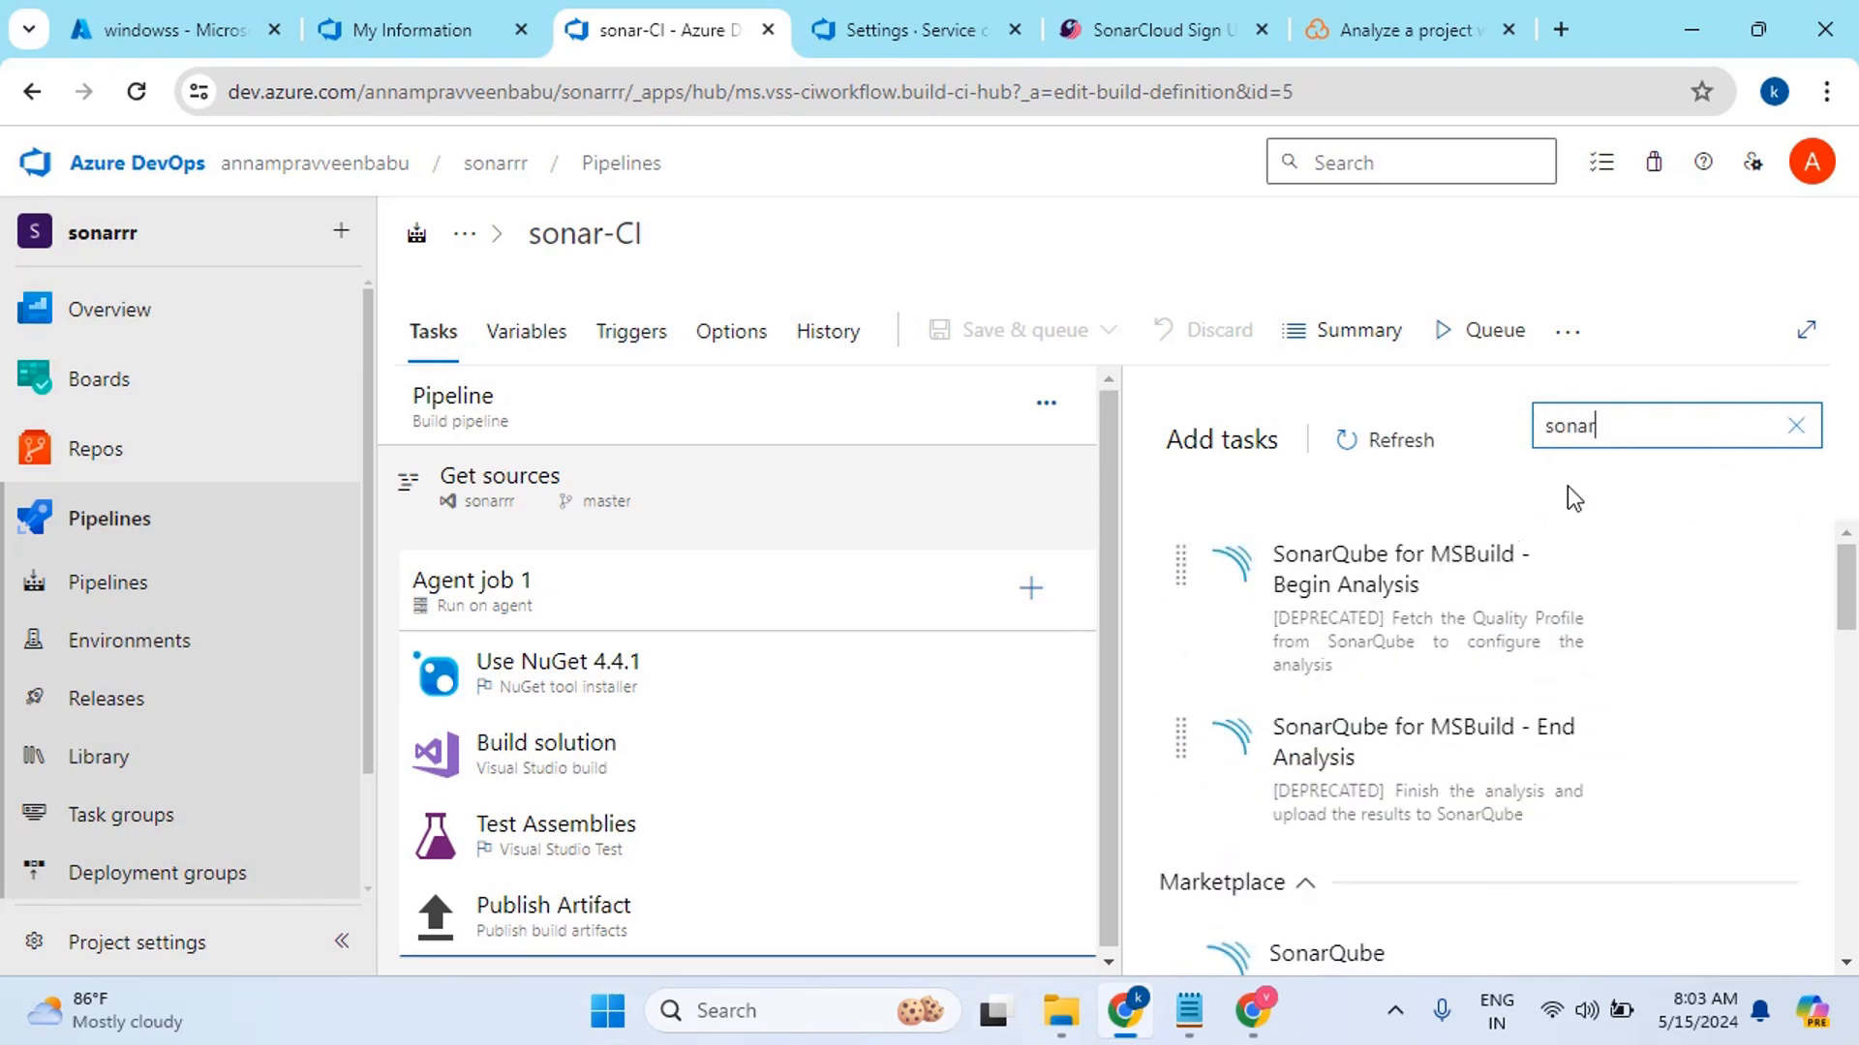
mouse_move(1390, 700)
Reopen the sonar-CI pipeline for editing through the project's pipelines and look for SonarCloud tasks to add to Agent job 1
click(470, 166)
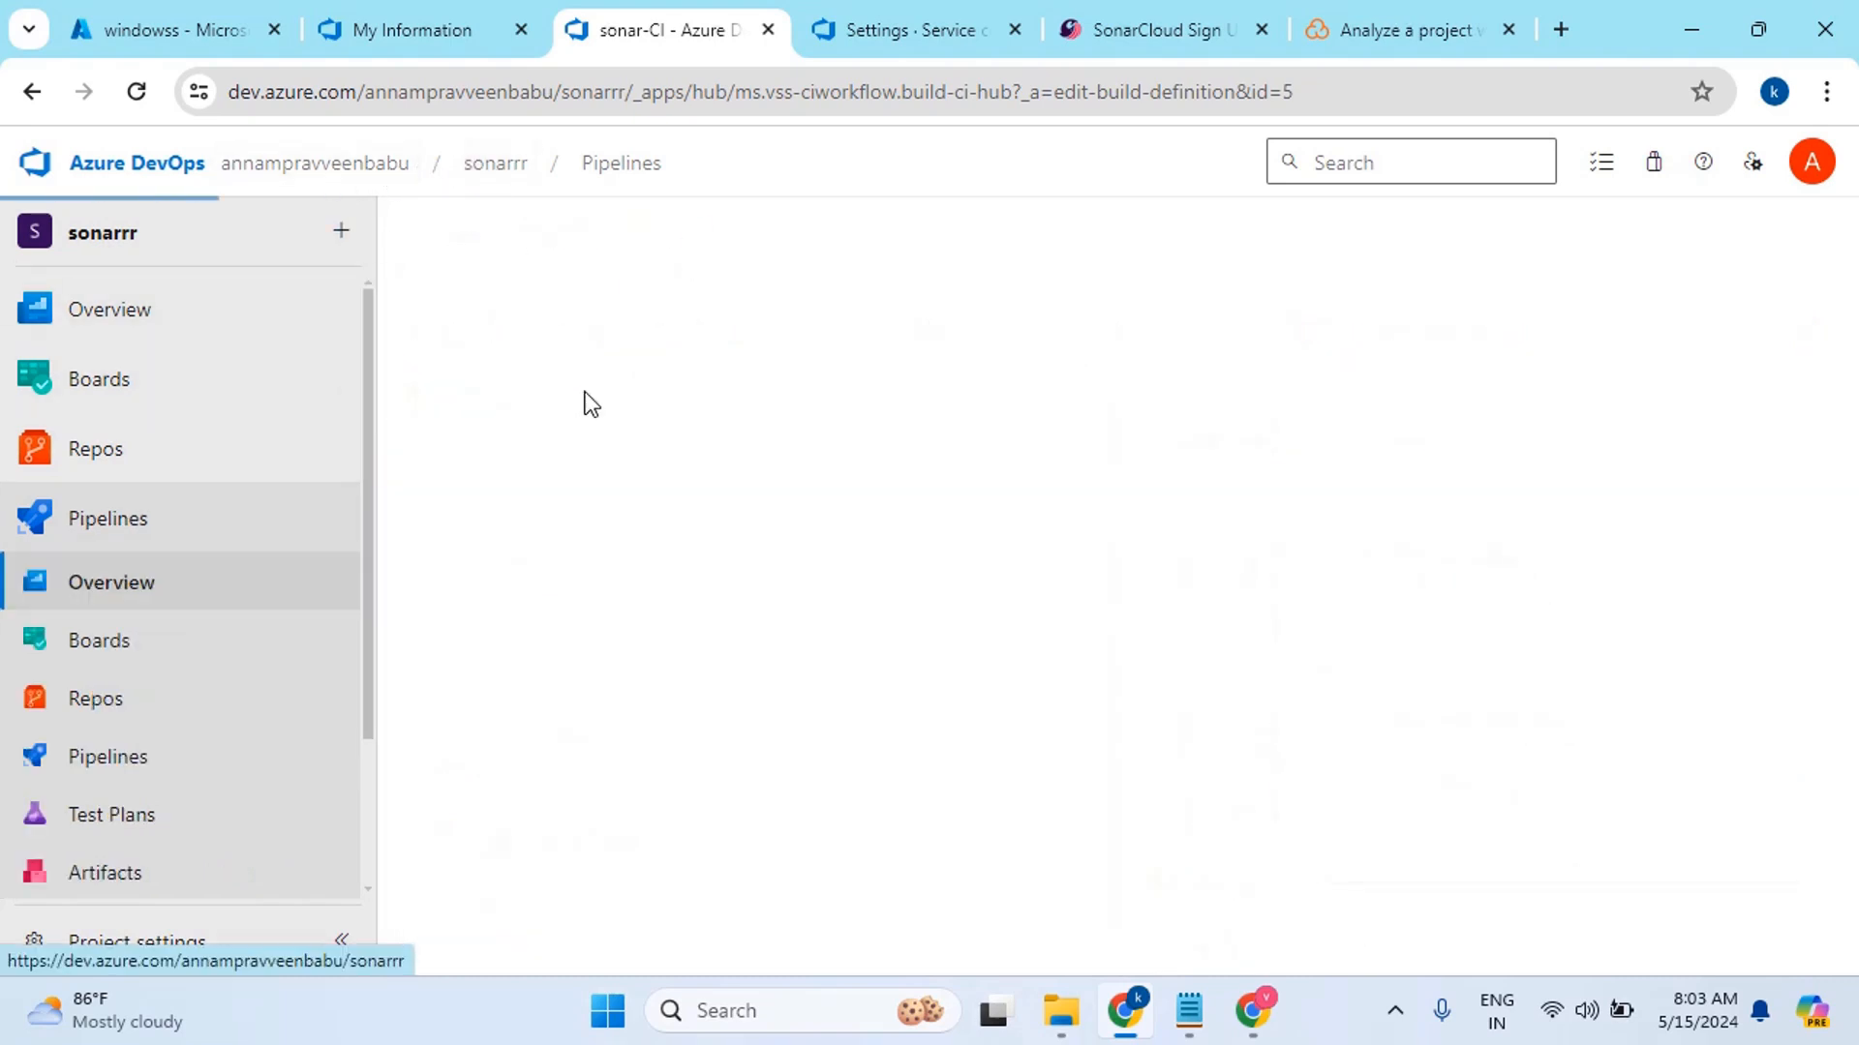
mouse_move(111, 746)
click(108, 693)
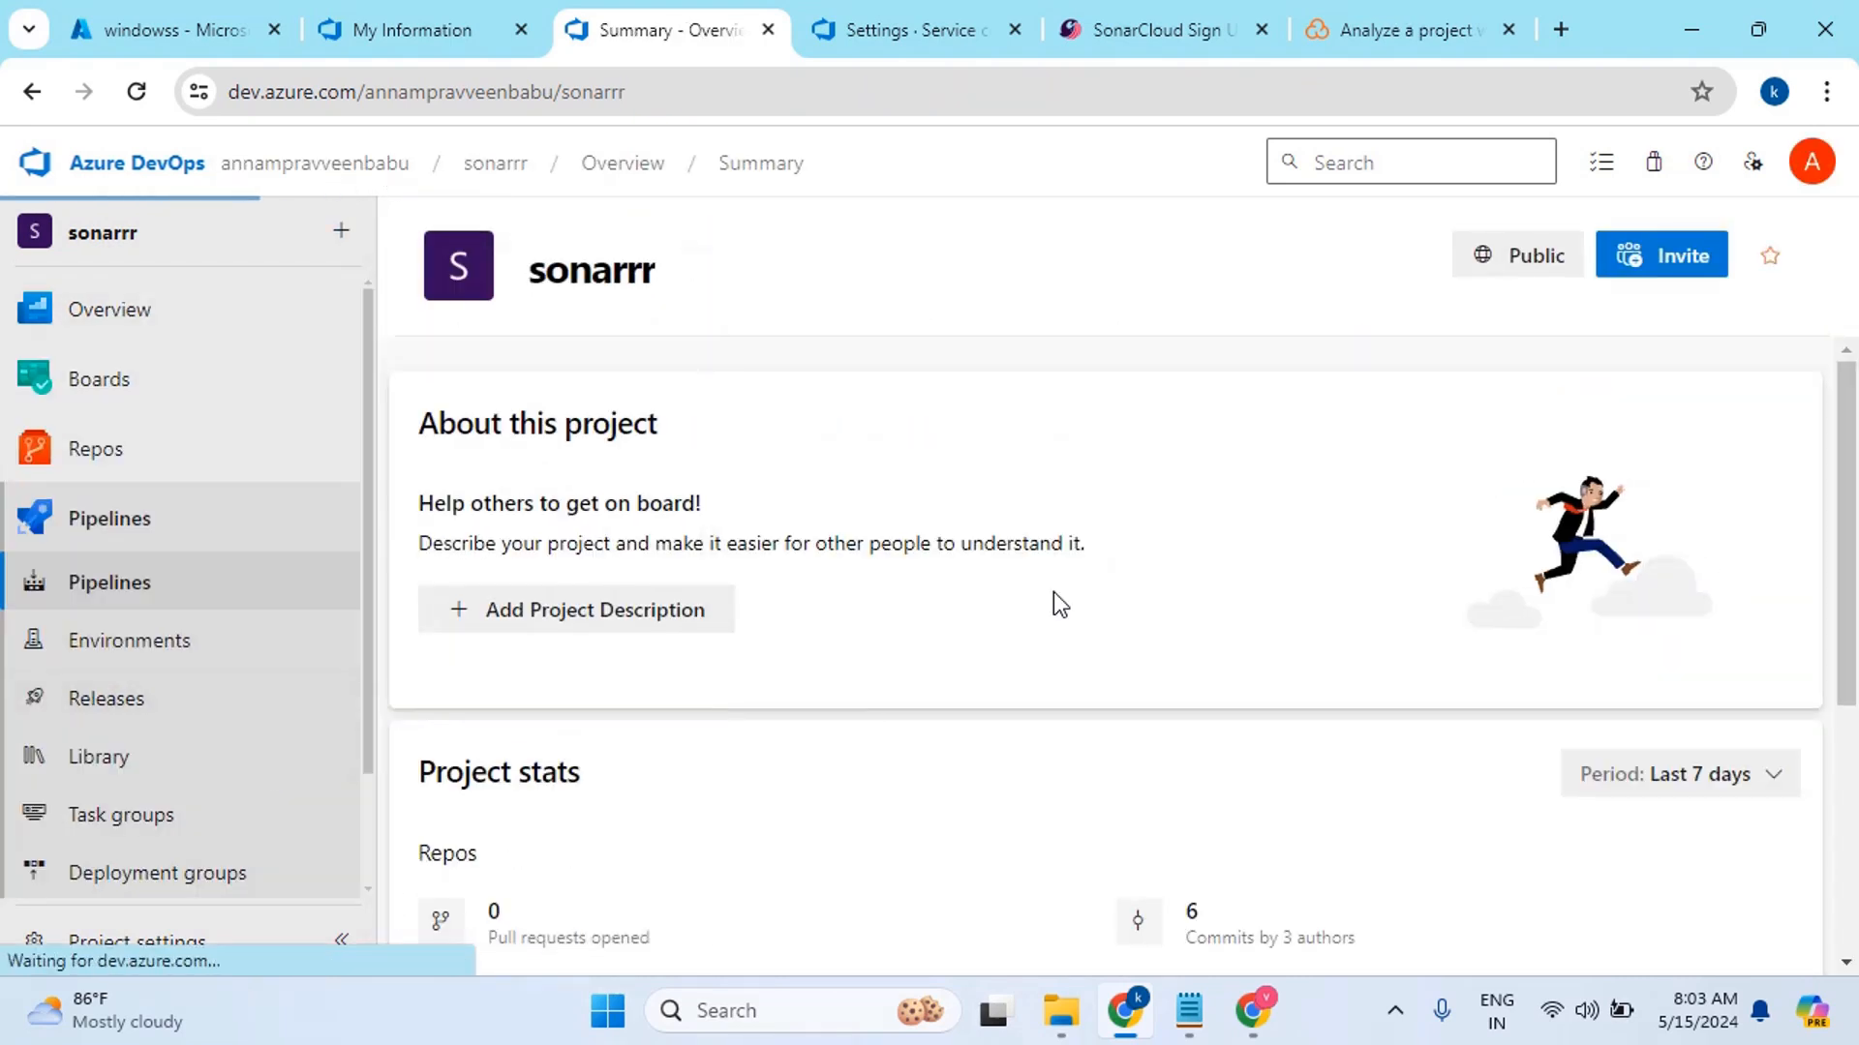
click(549, 563)
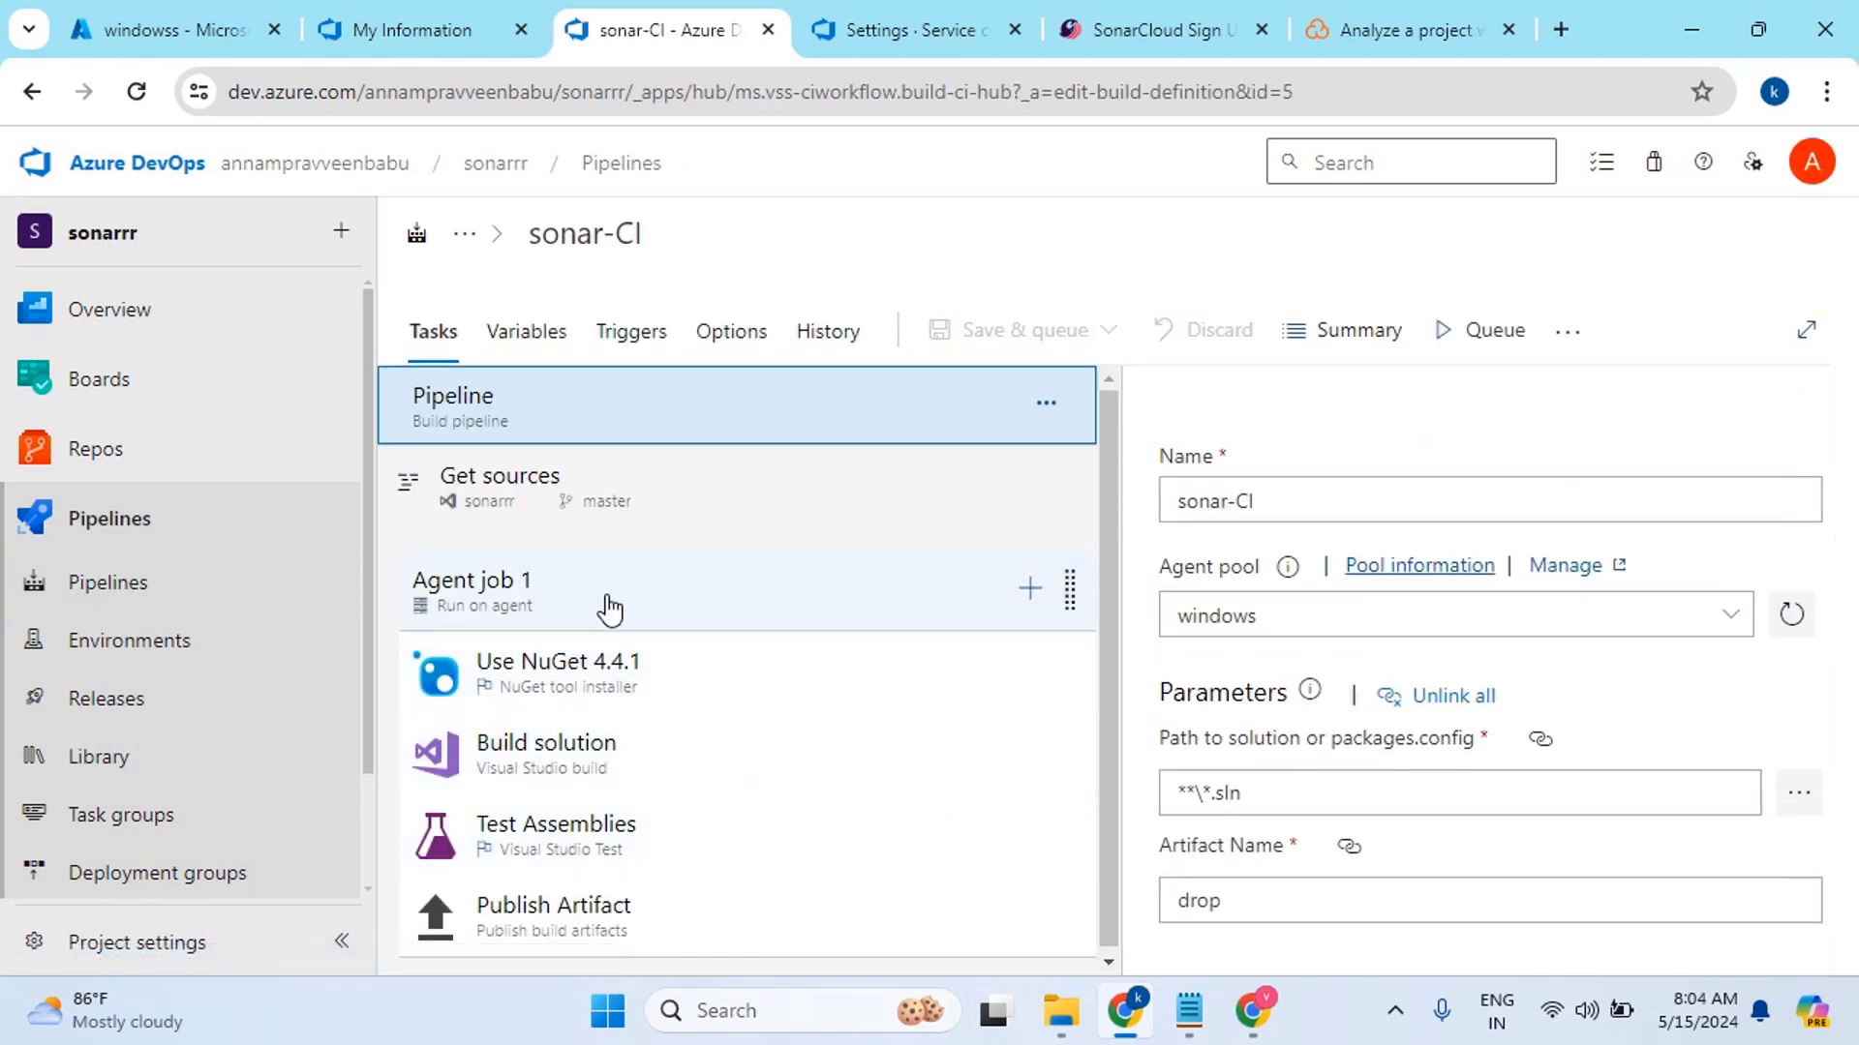
click(1030, 588)
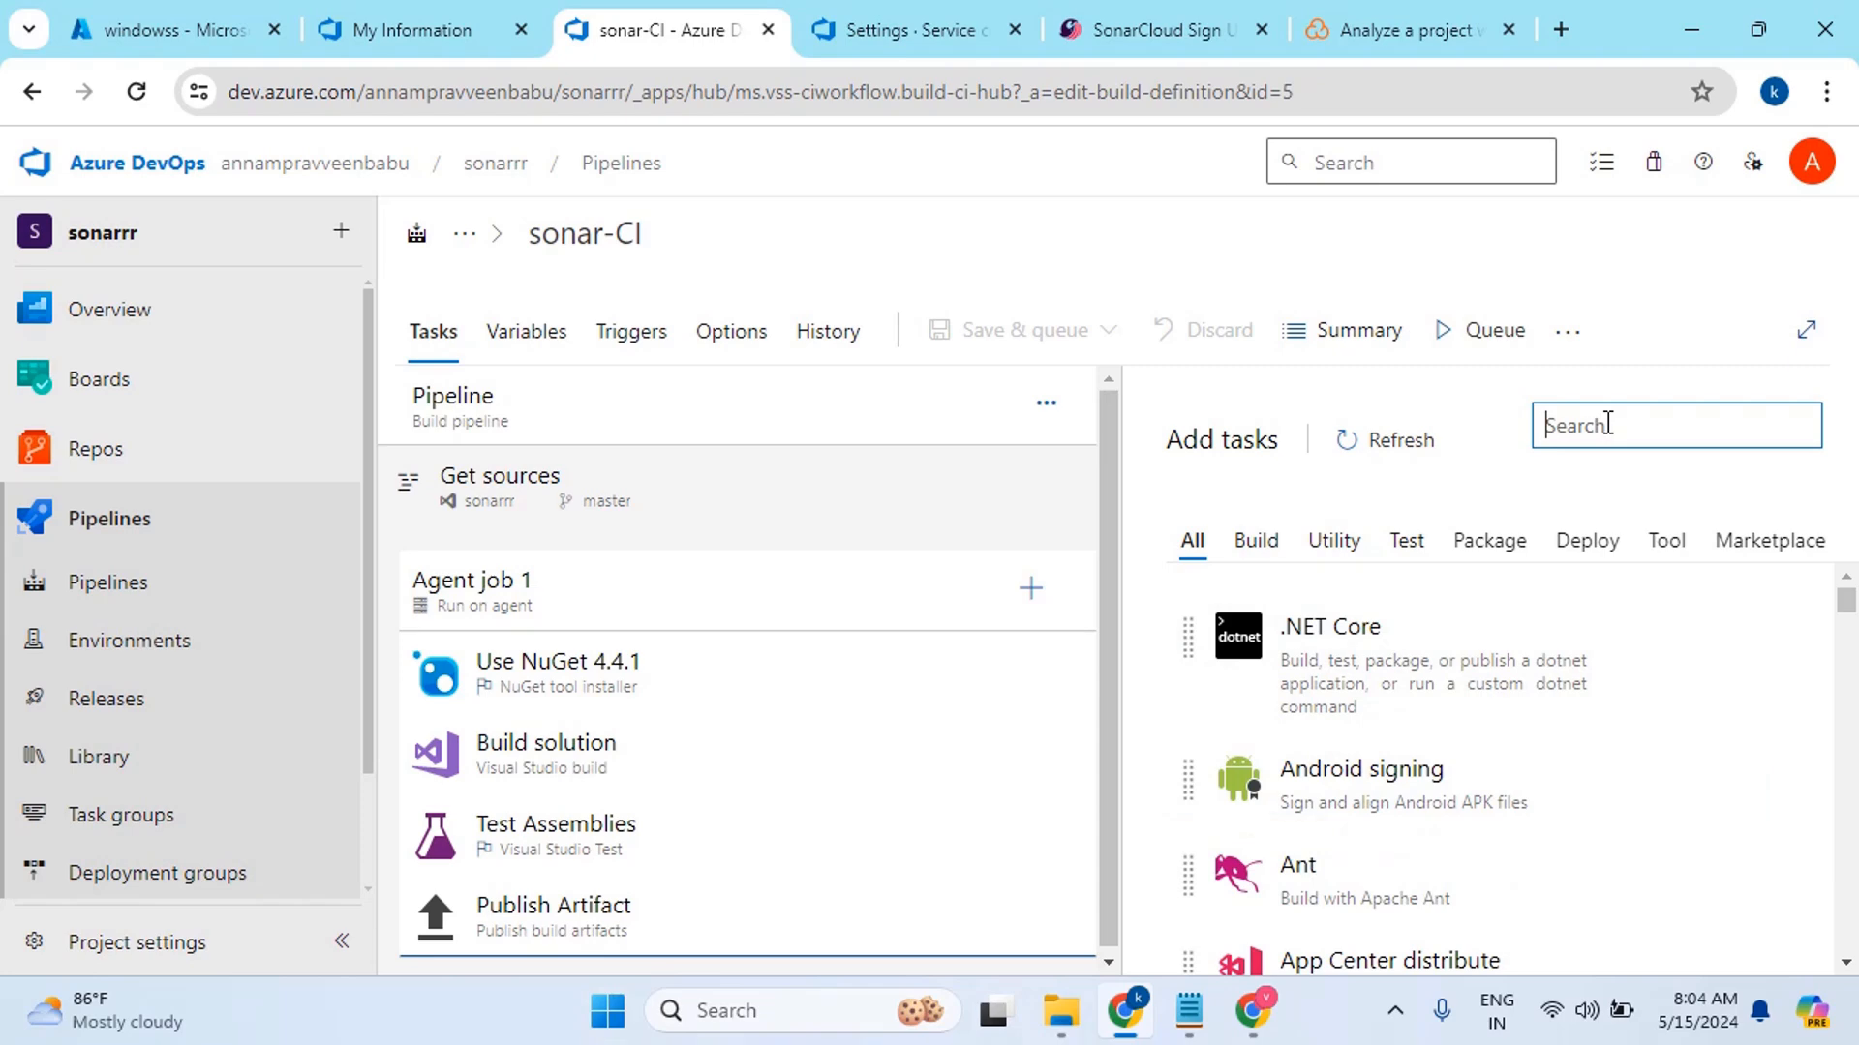
text(sonar)
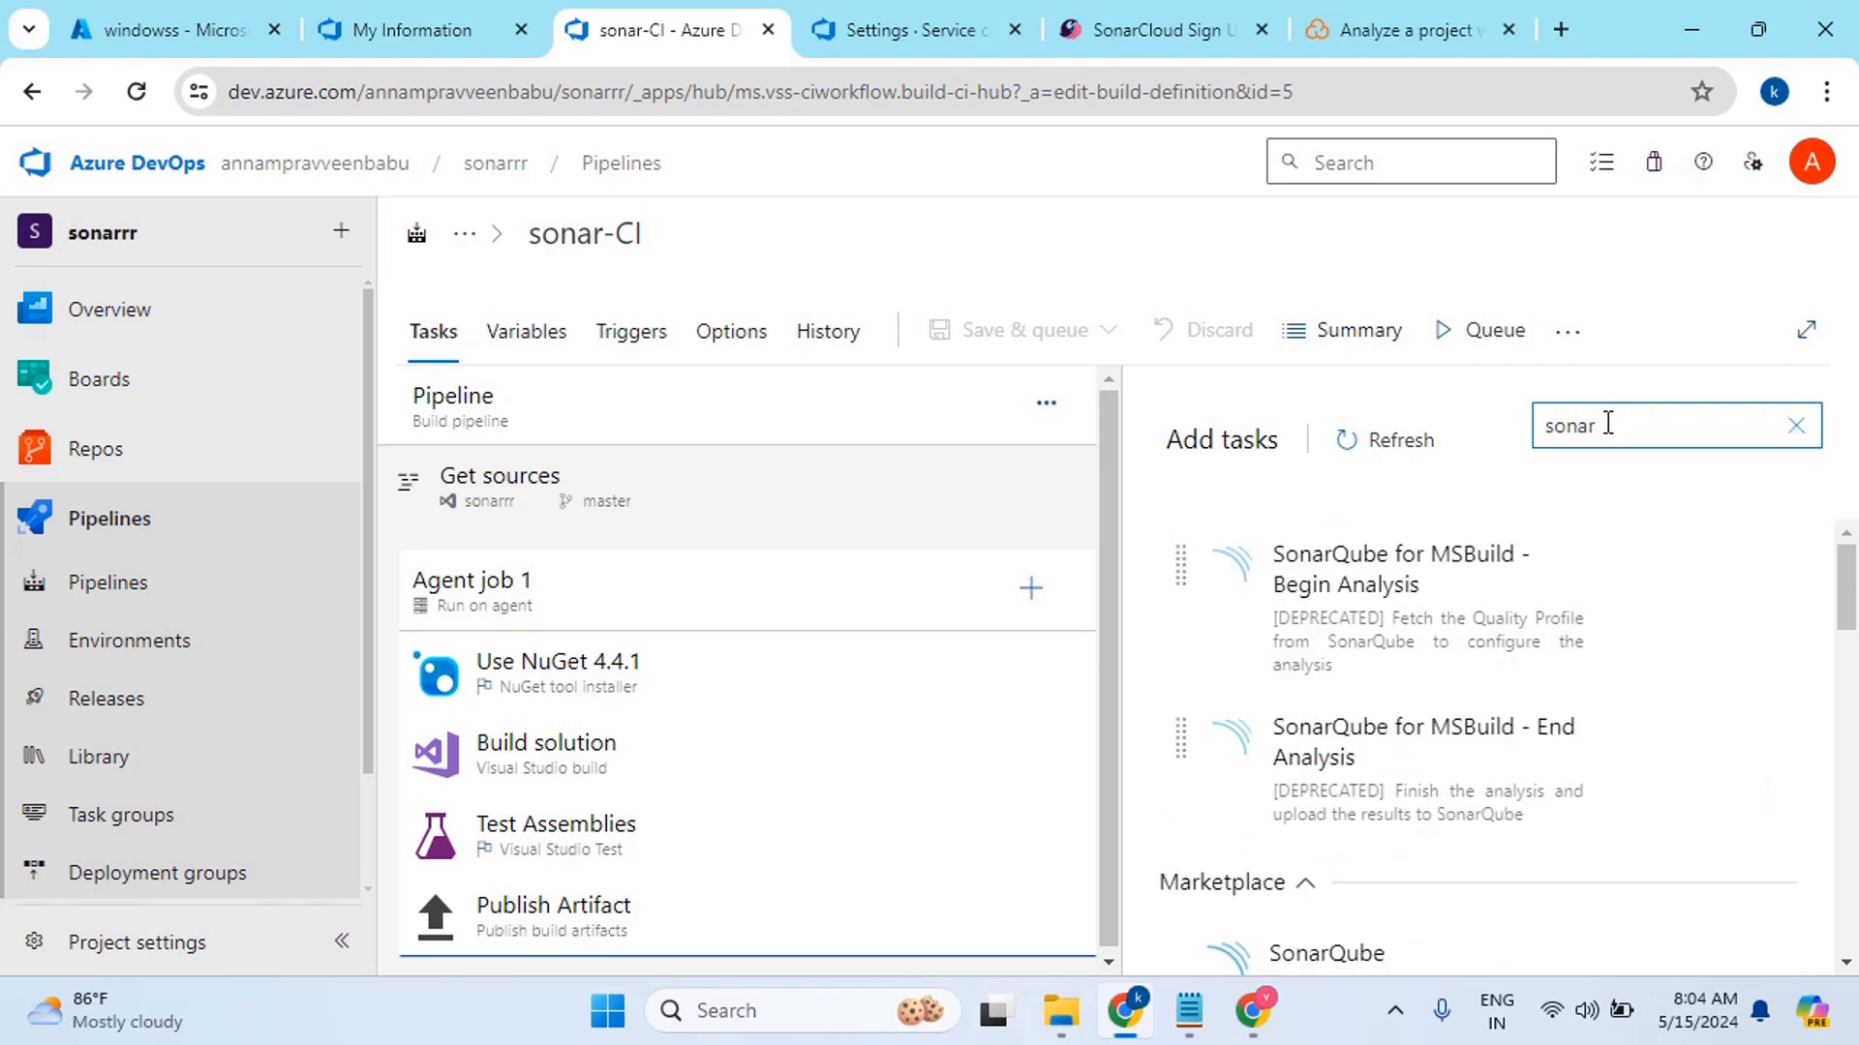
mouse_move(1416, 695)
scroll(1436, 655, down, 5)
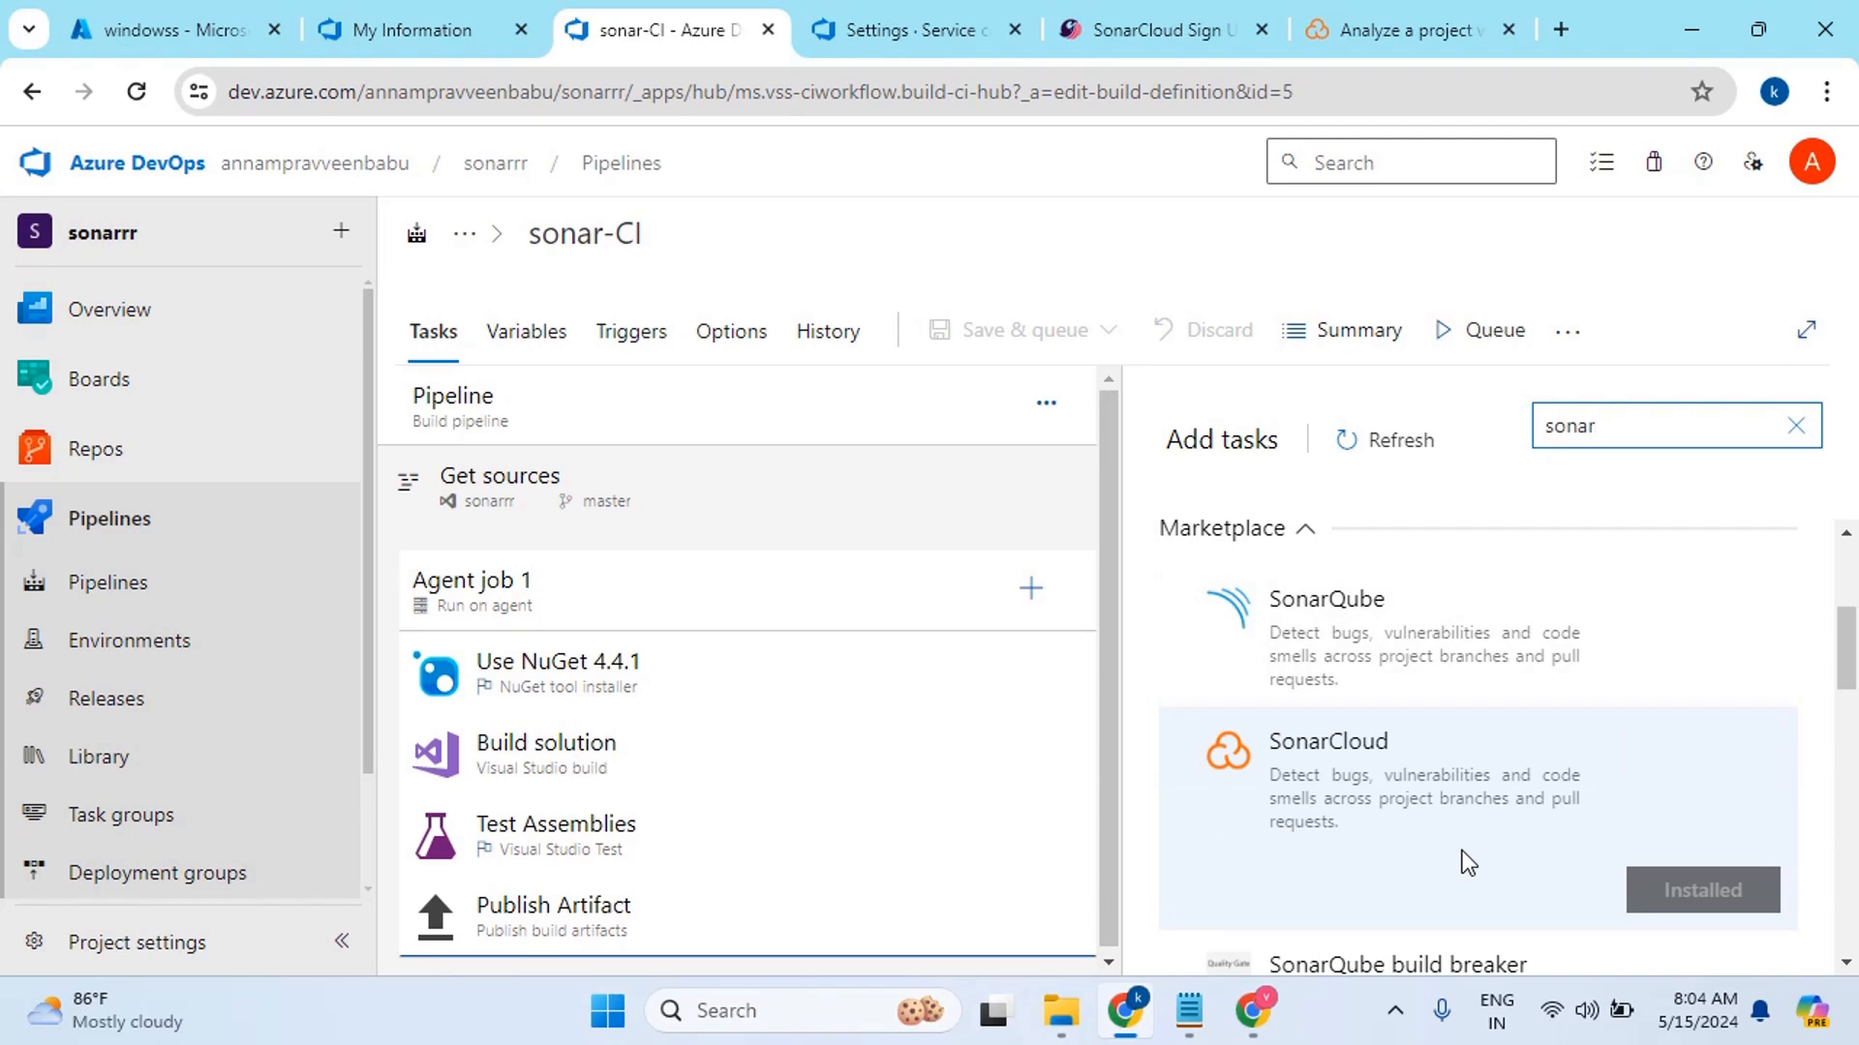
scroll(1556, 613, up, 5)
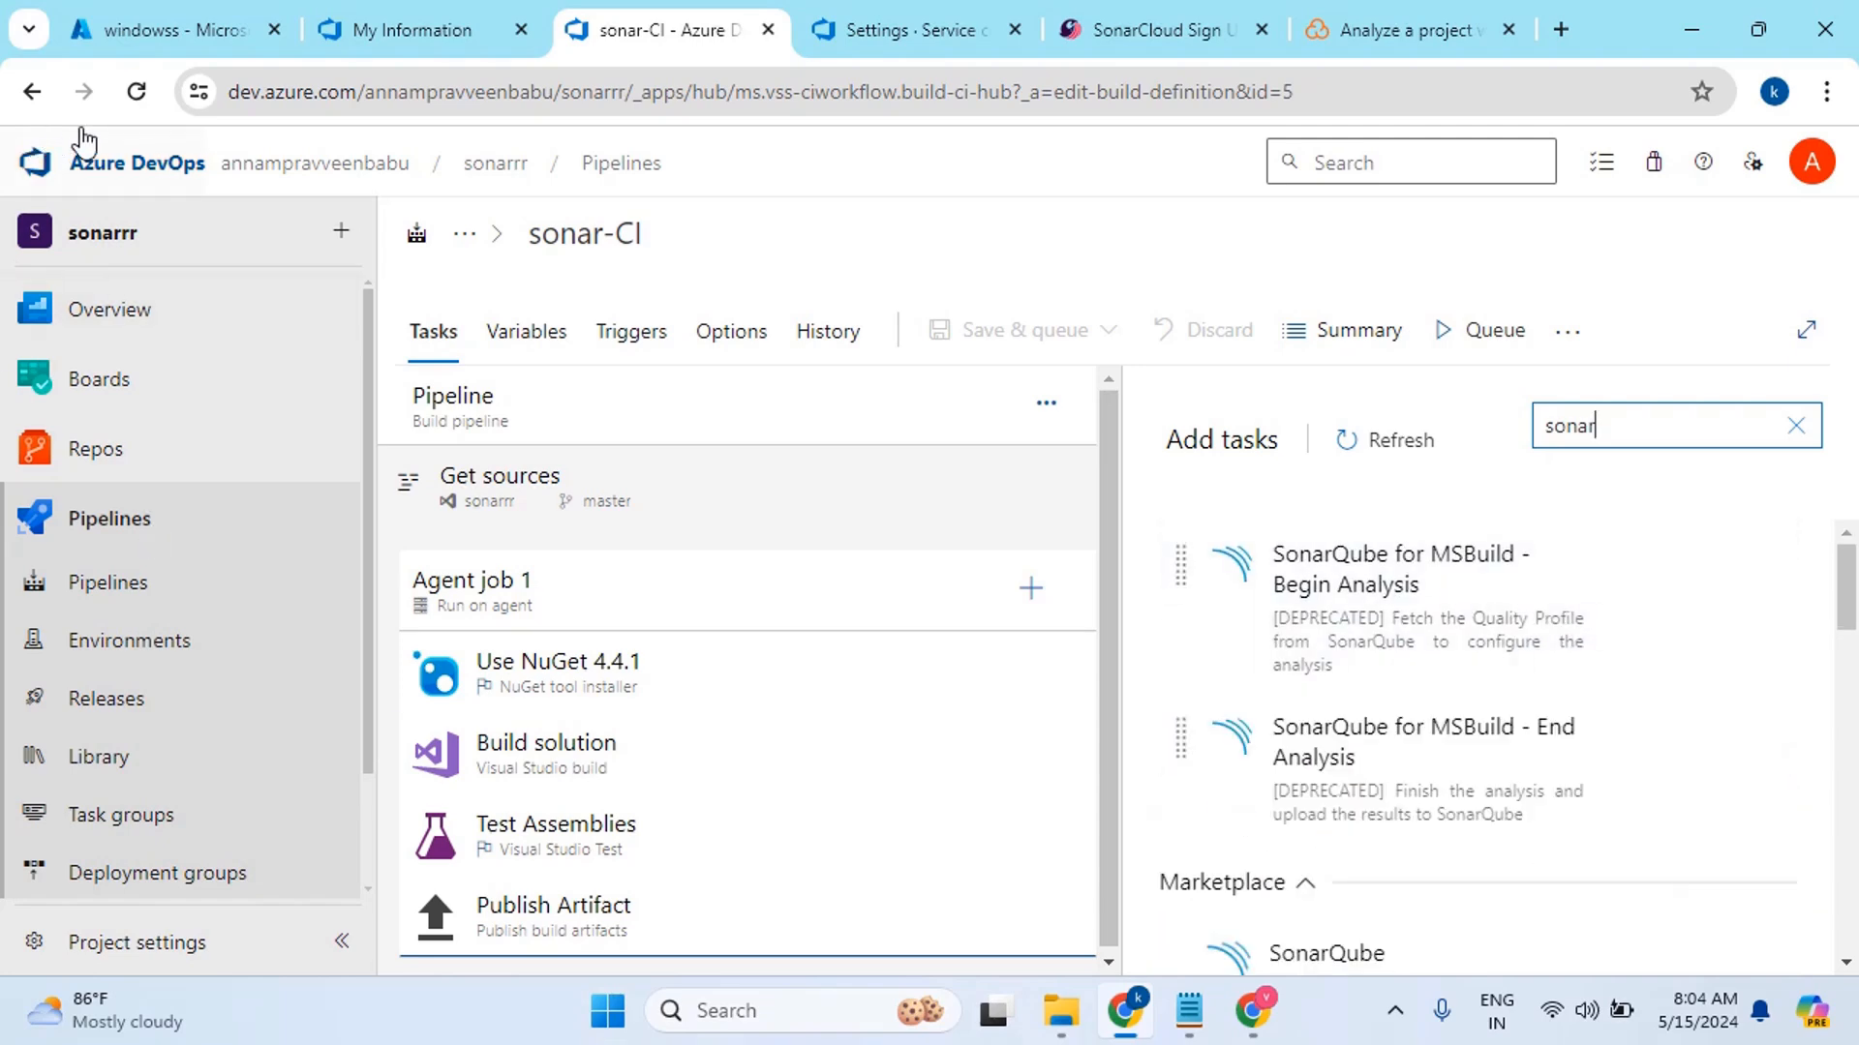
Reload and close the pipeline editor, then reopen sonar-CI for editing from the sonarrr project's refreshed pipelines list
click(135, 91)
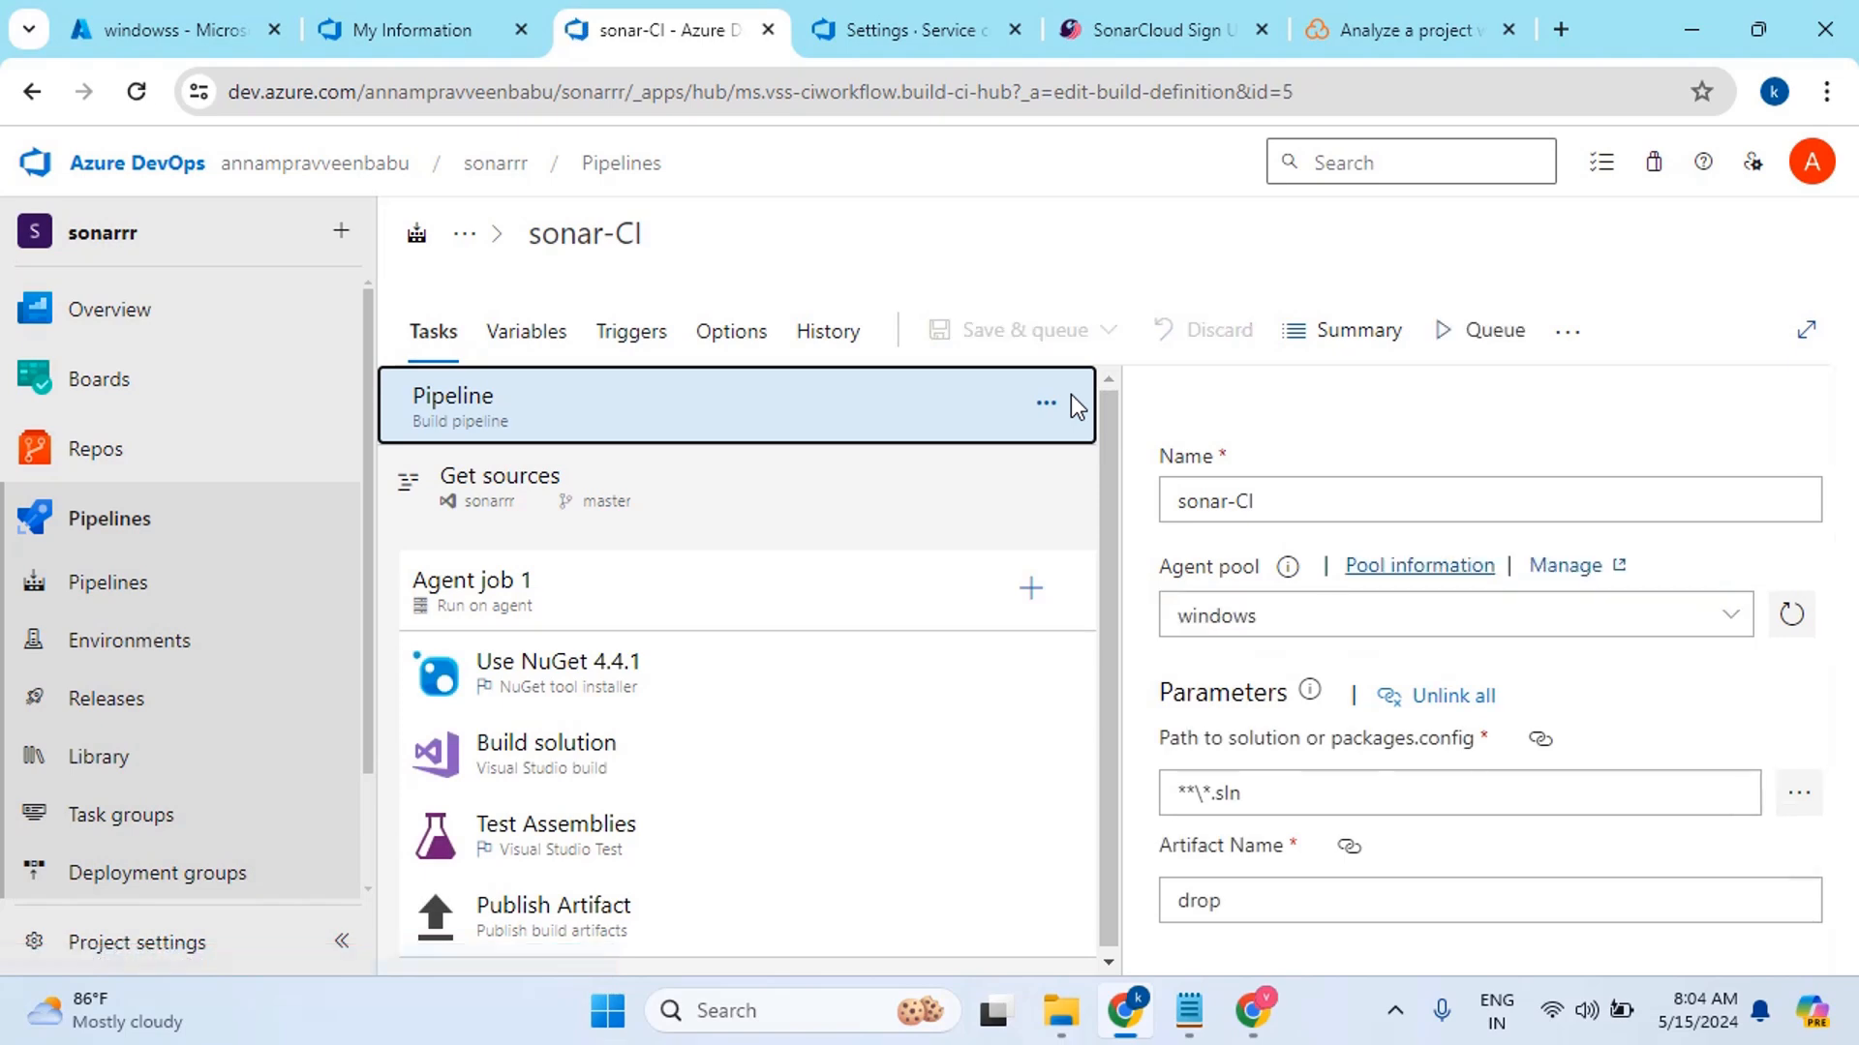
click(767, 32)
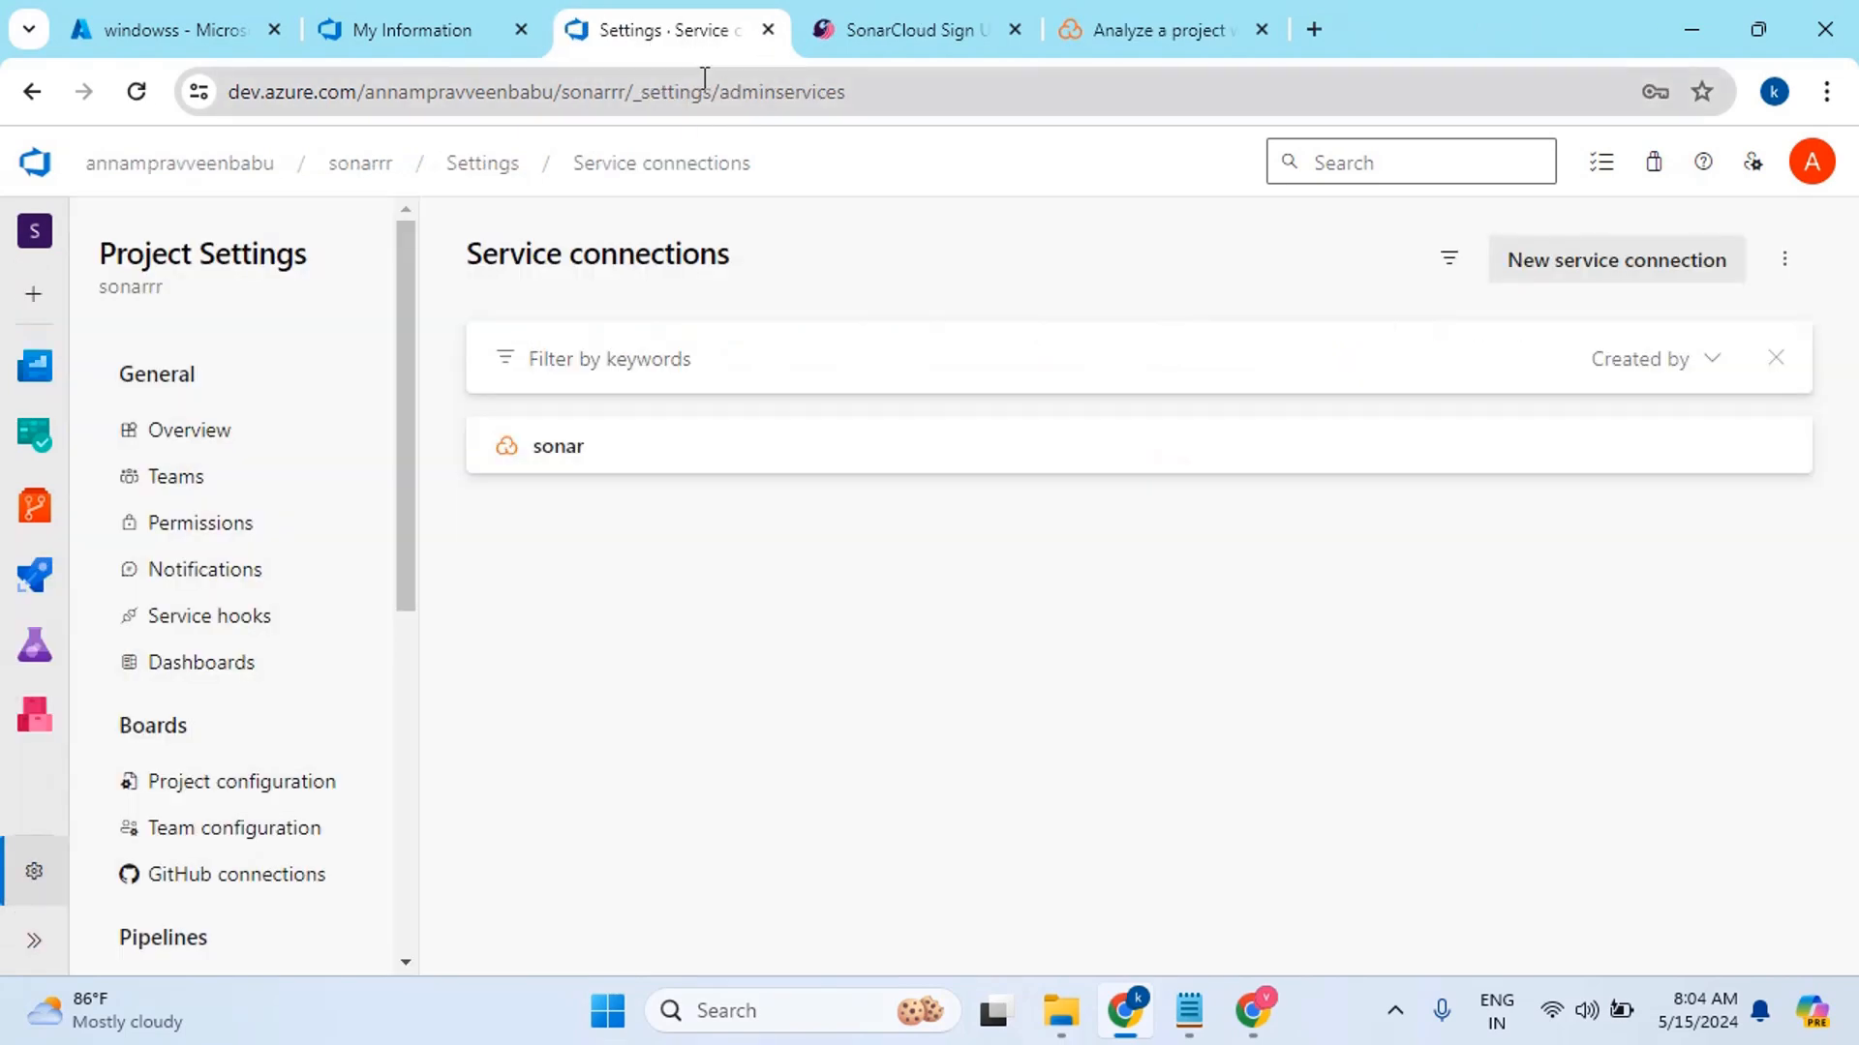
click(182, 166)
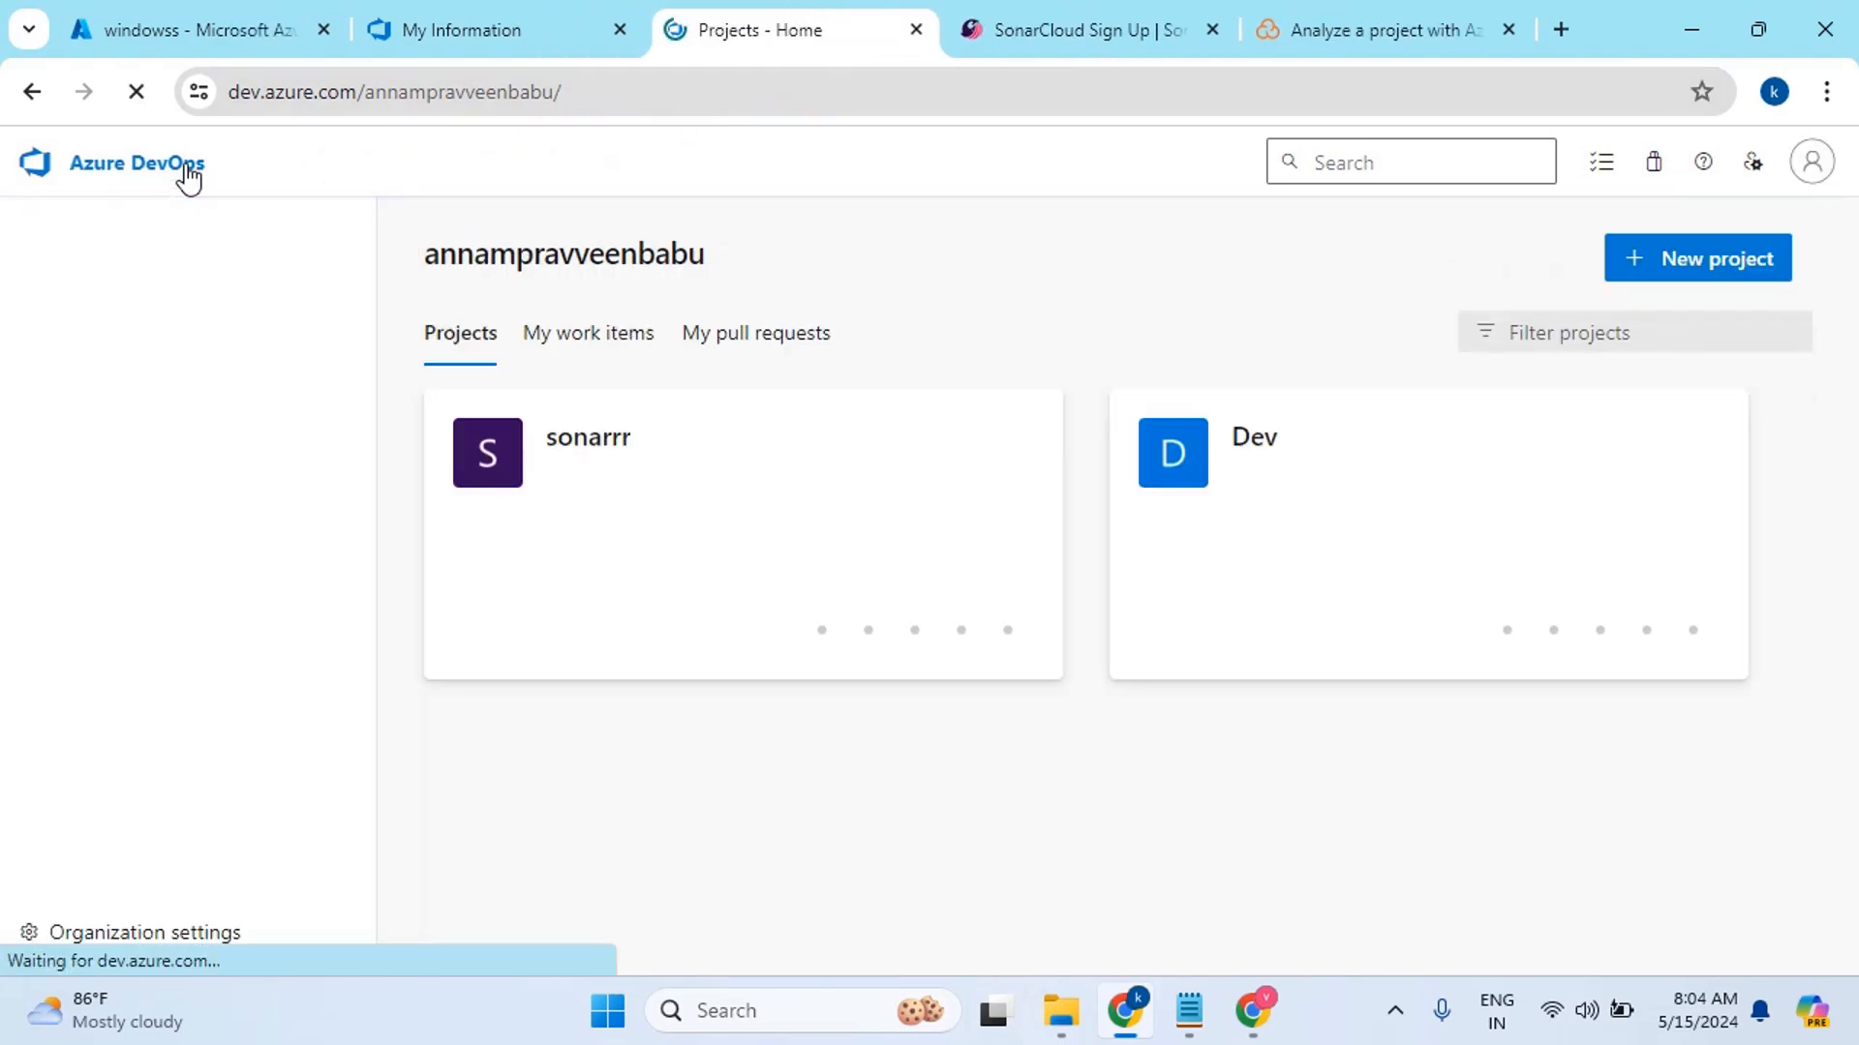
click(601, 454)
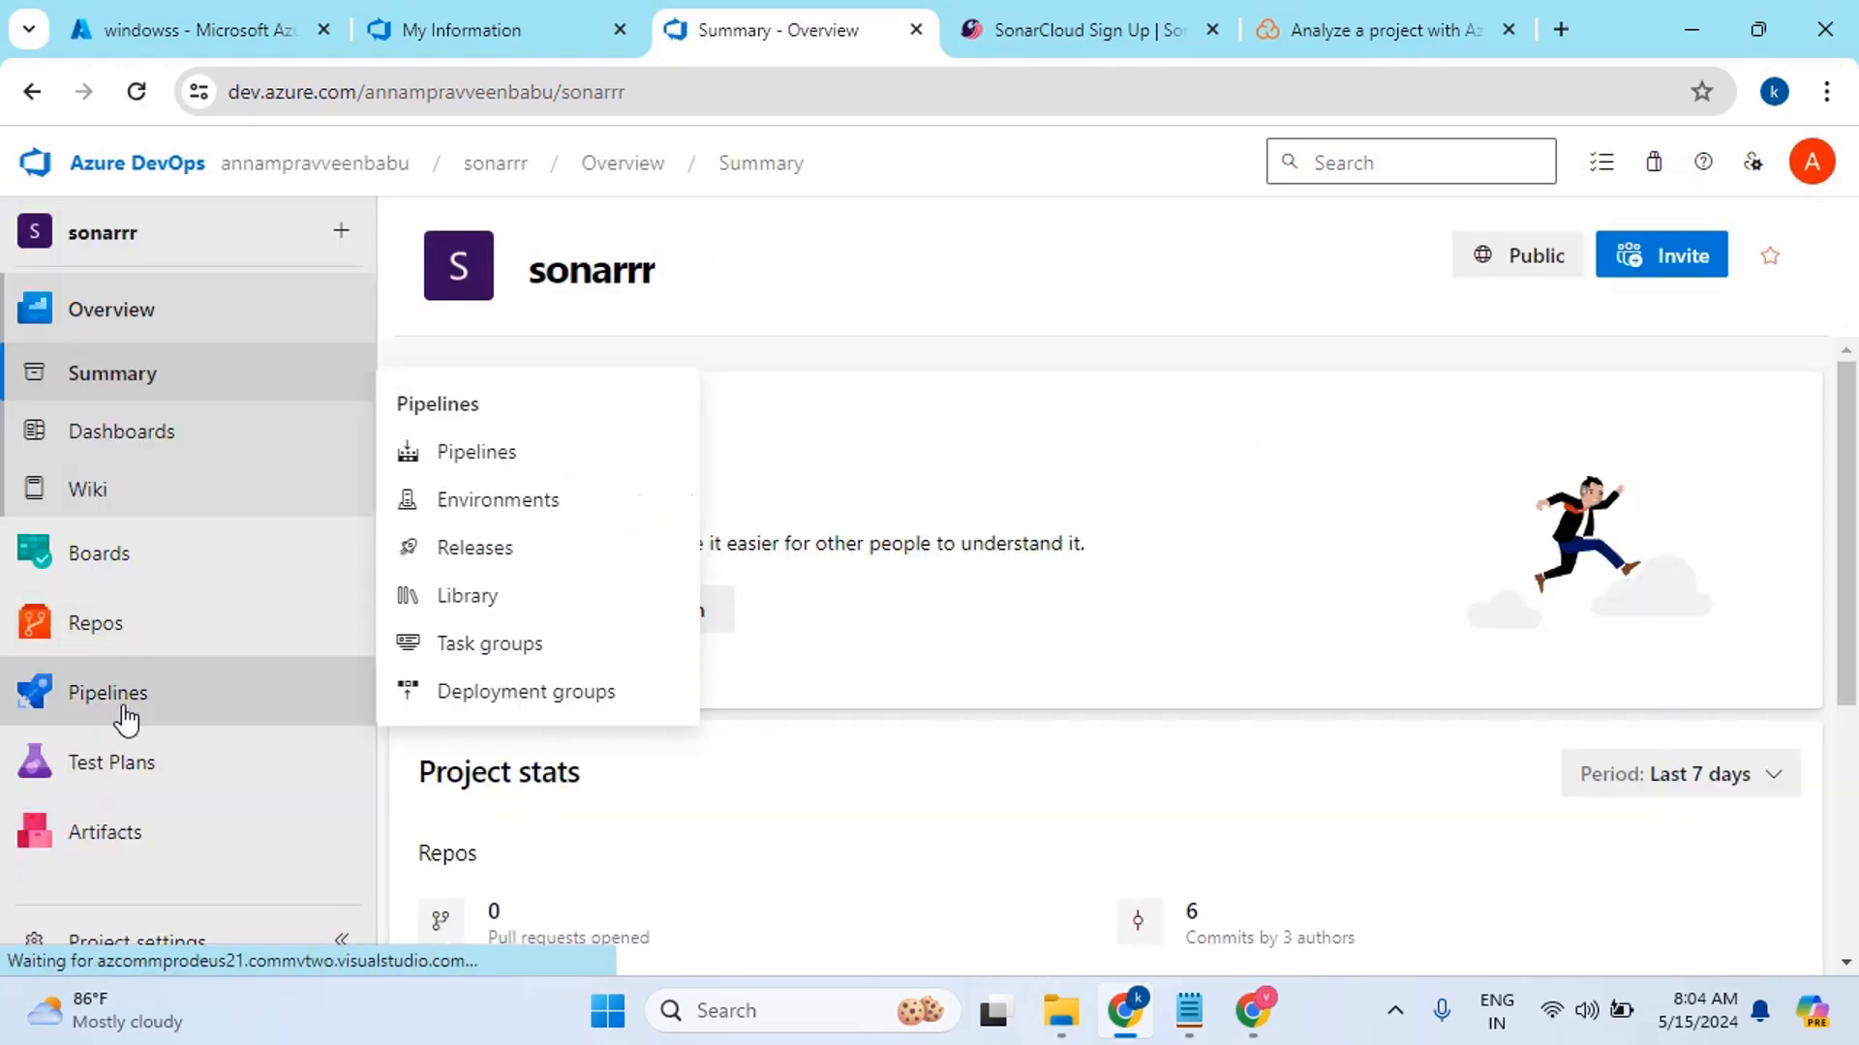
click(230, 695)
click(136, 91)
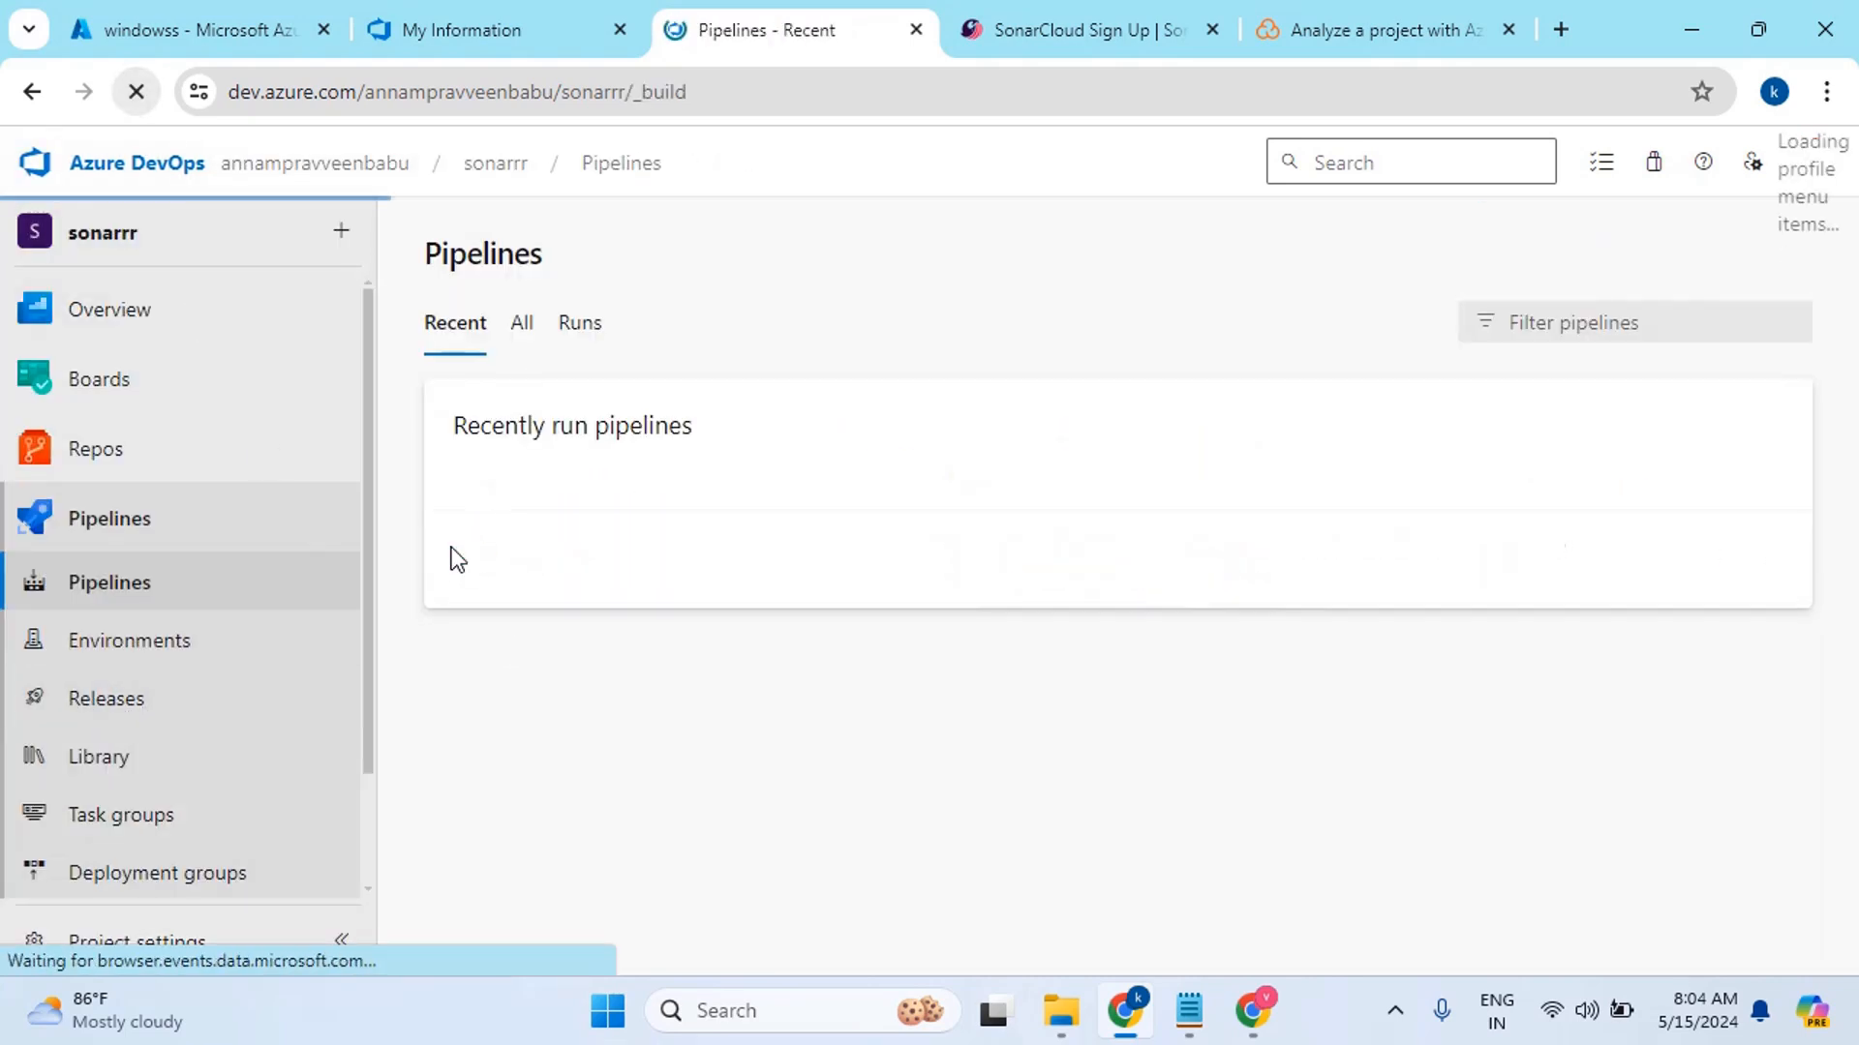
click(547, 585)
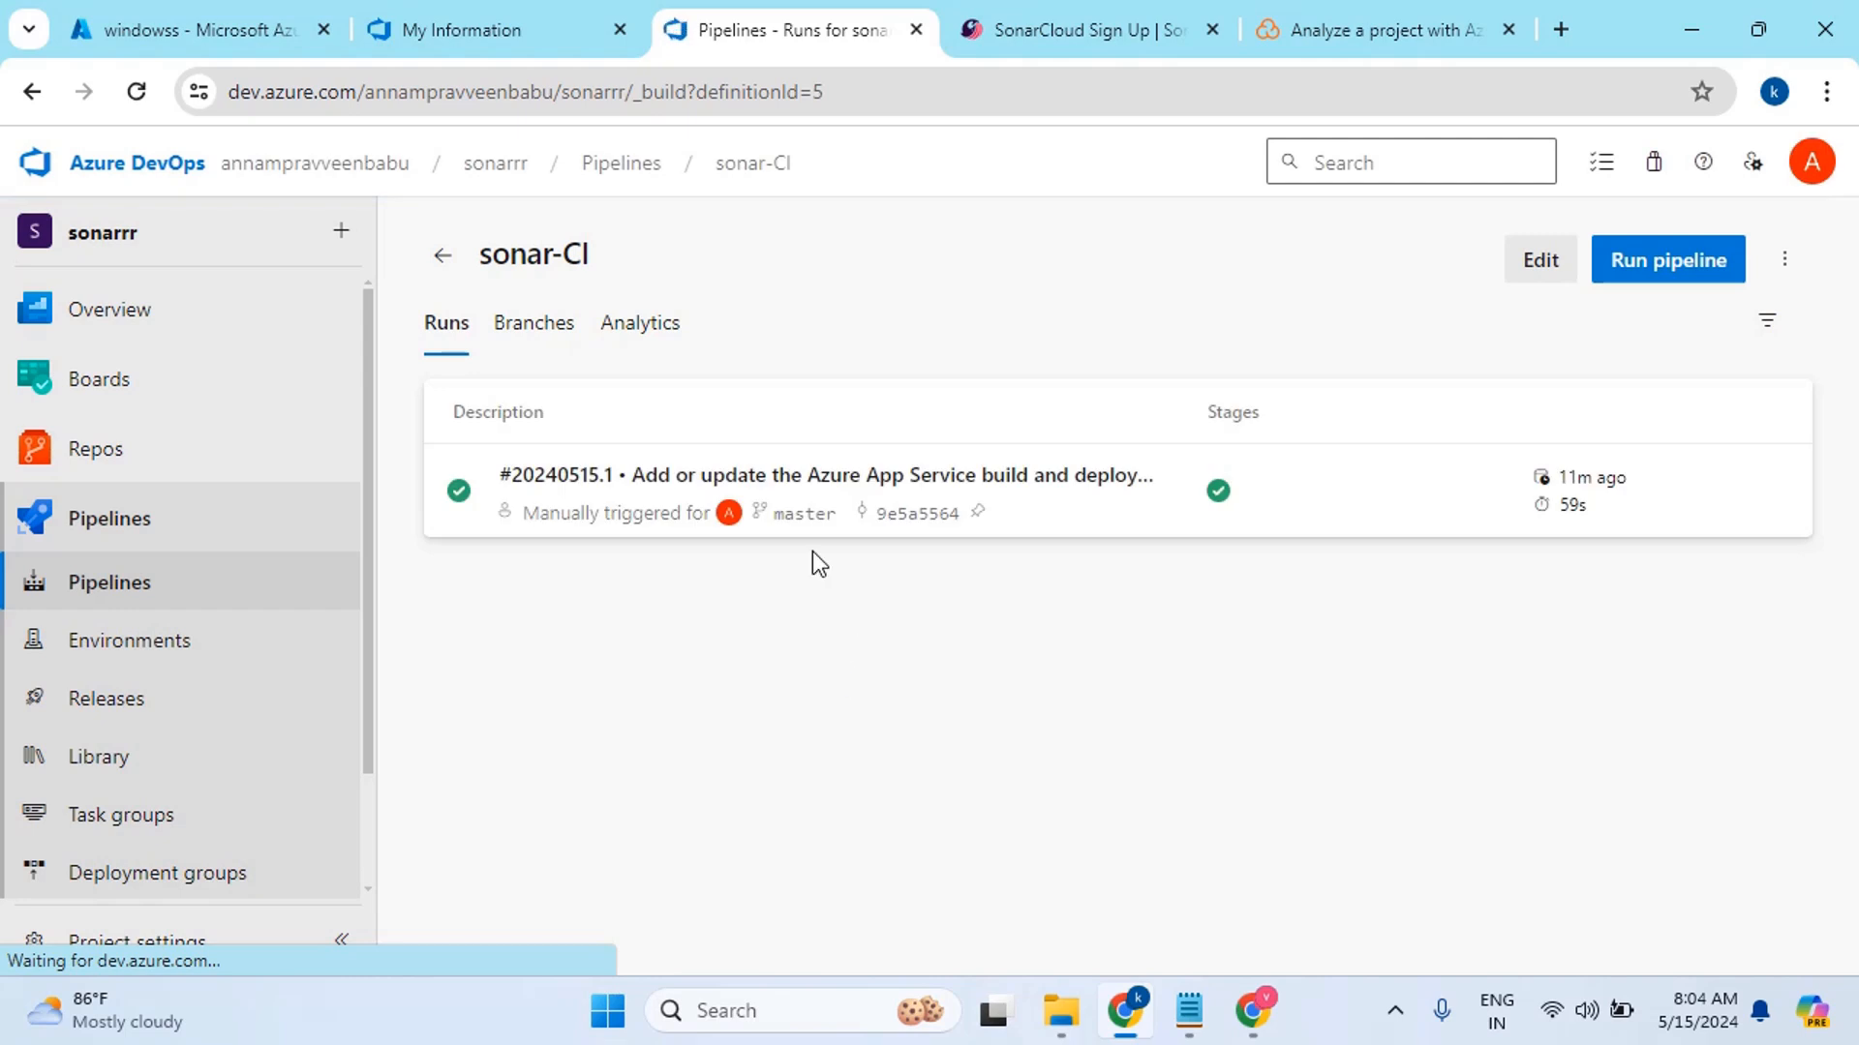
click(1539, 261)
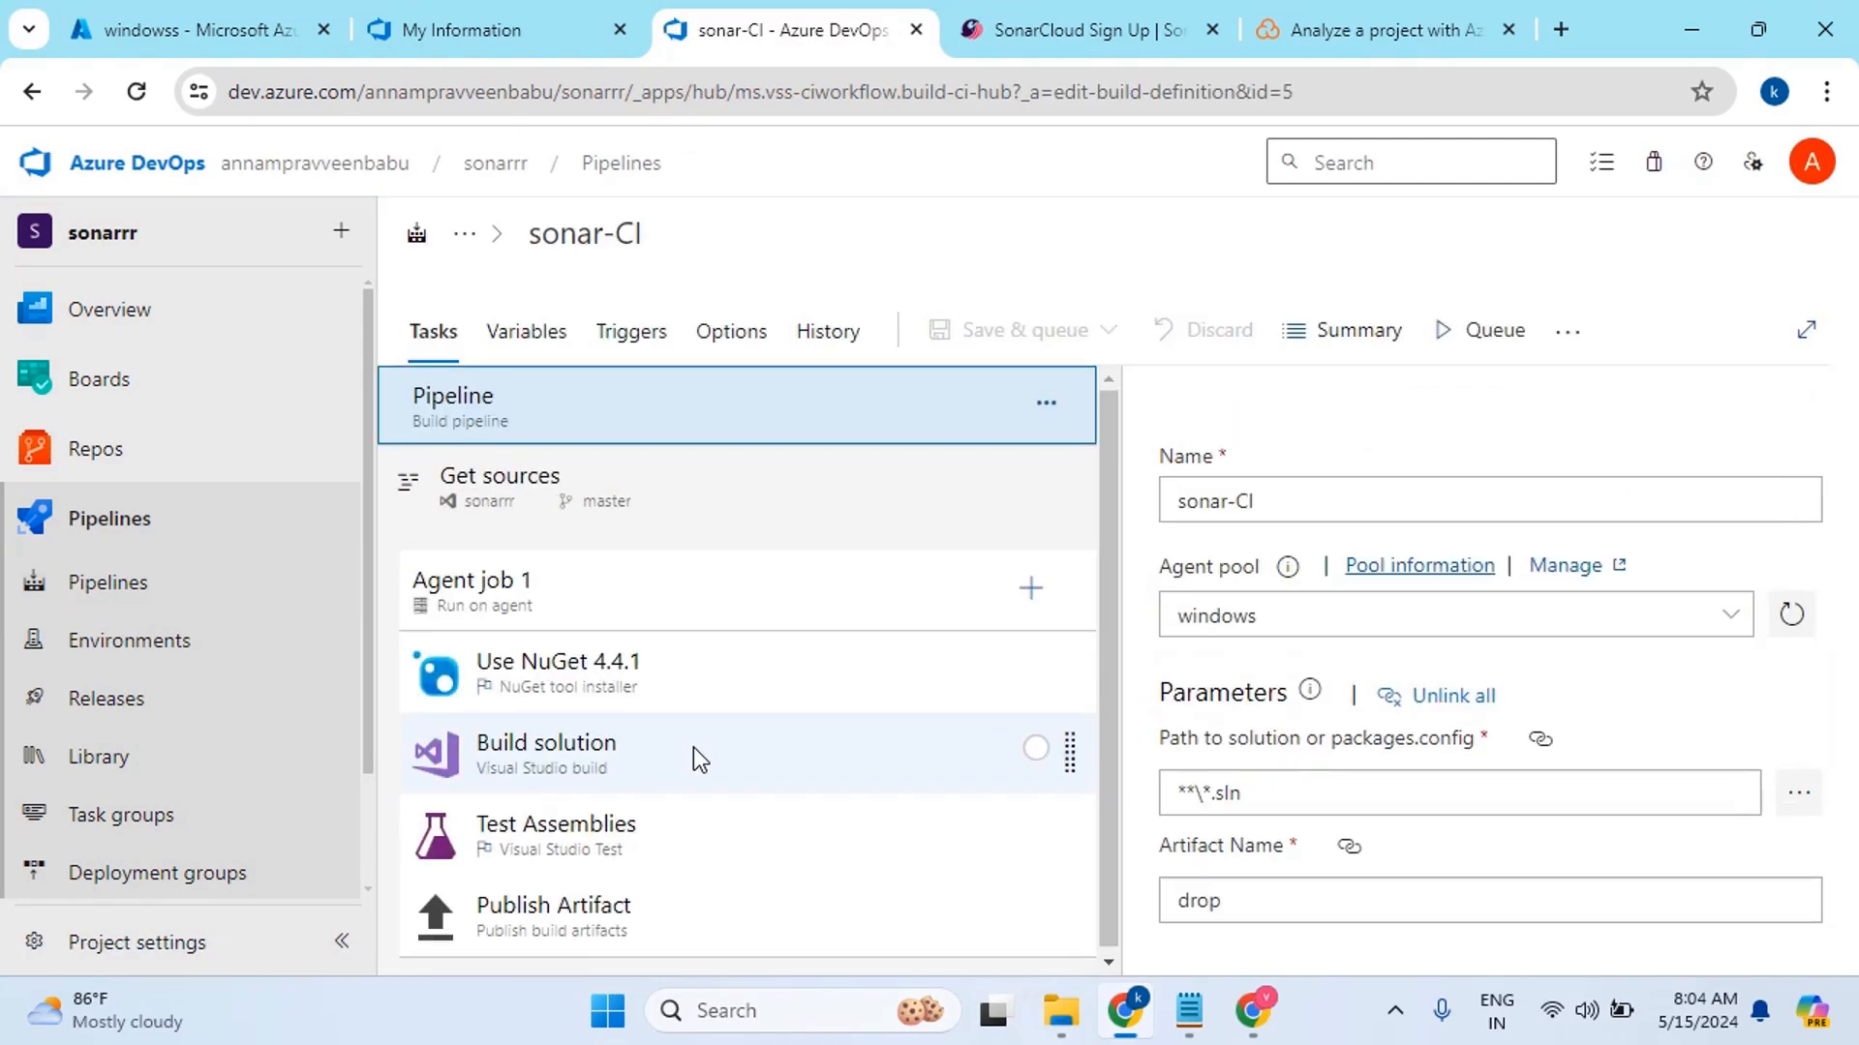
Find the "sonar" tasks and add SonarCloud's Prepare Analysis Configuration, Run Code Analysis and Publish Quality Gate Result to Agent job 1
click(1030, 586)
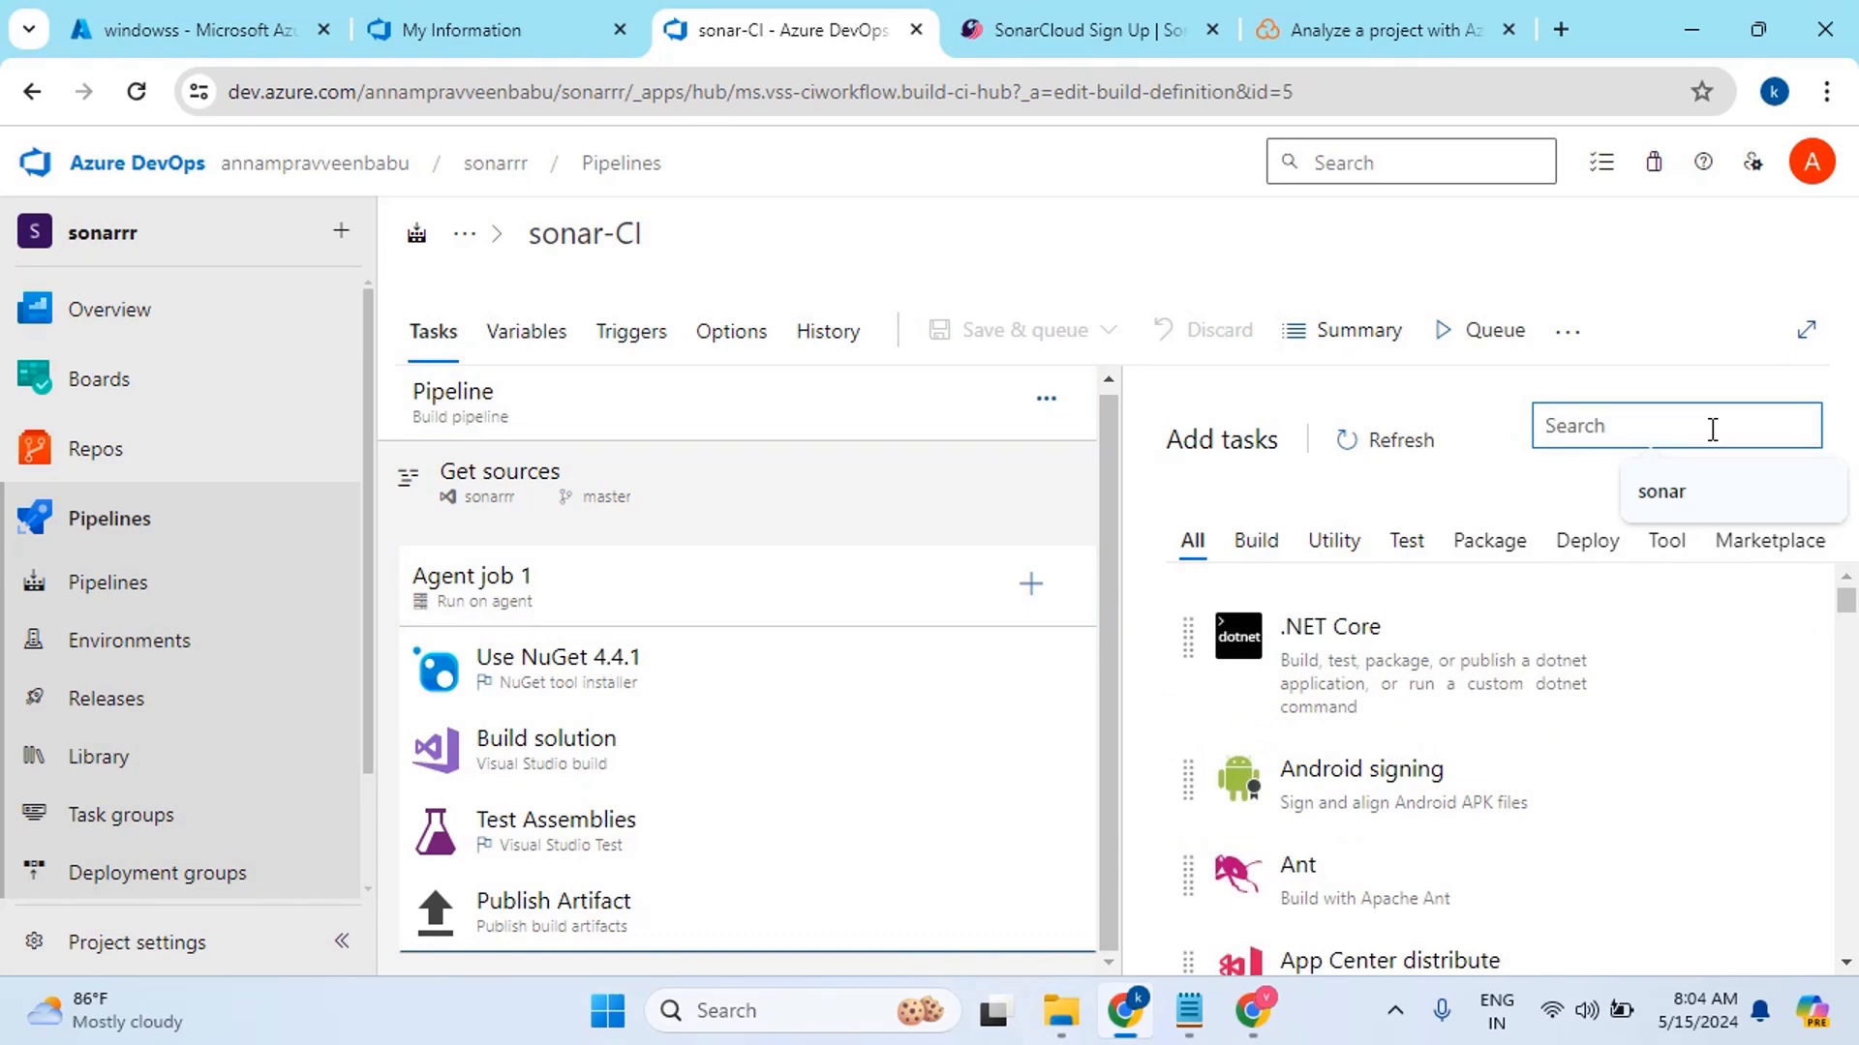
text(sonar)
mouse_move(1549, 666)
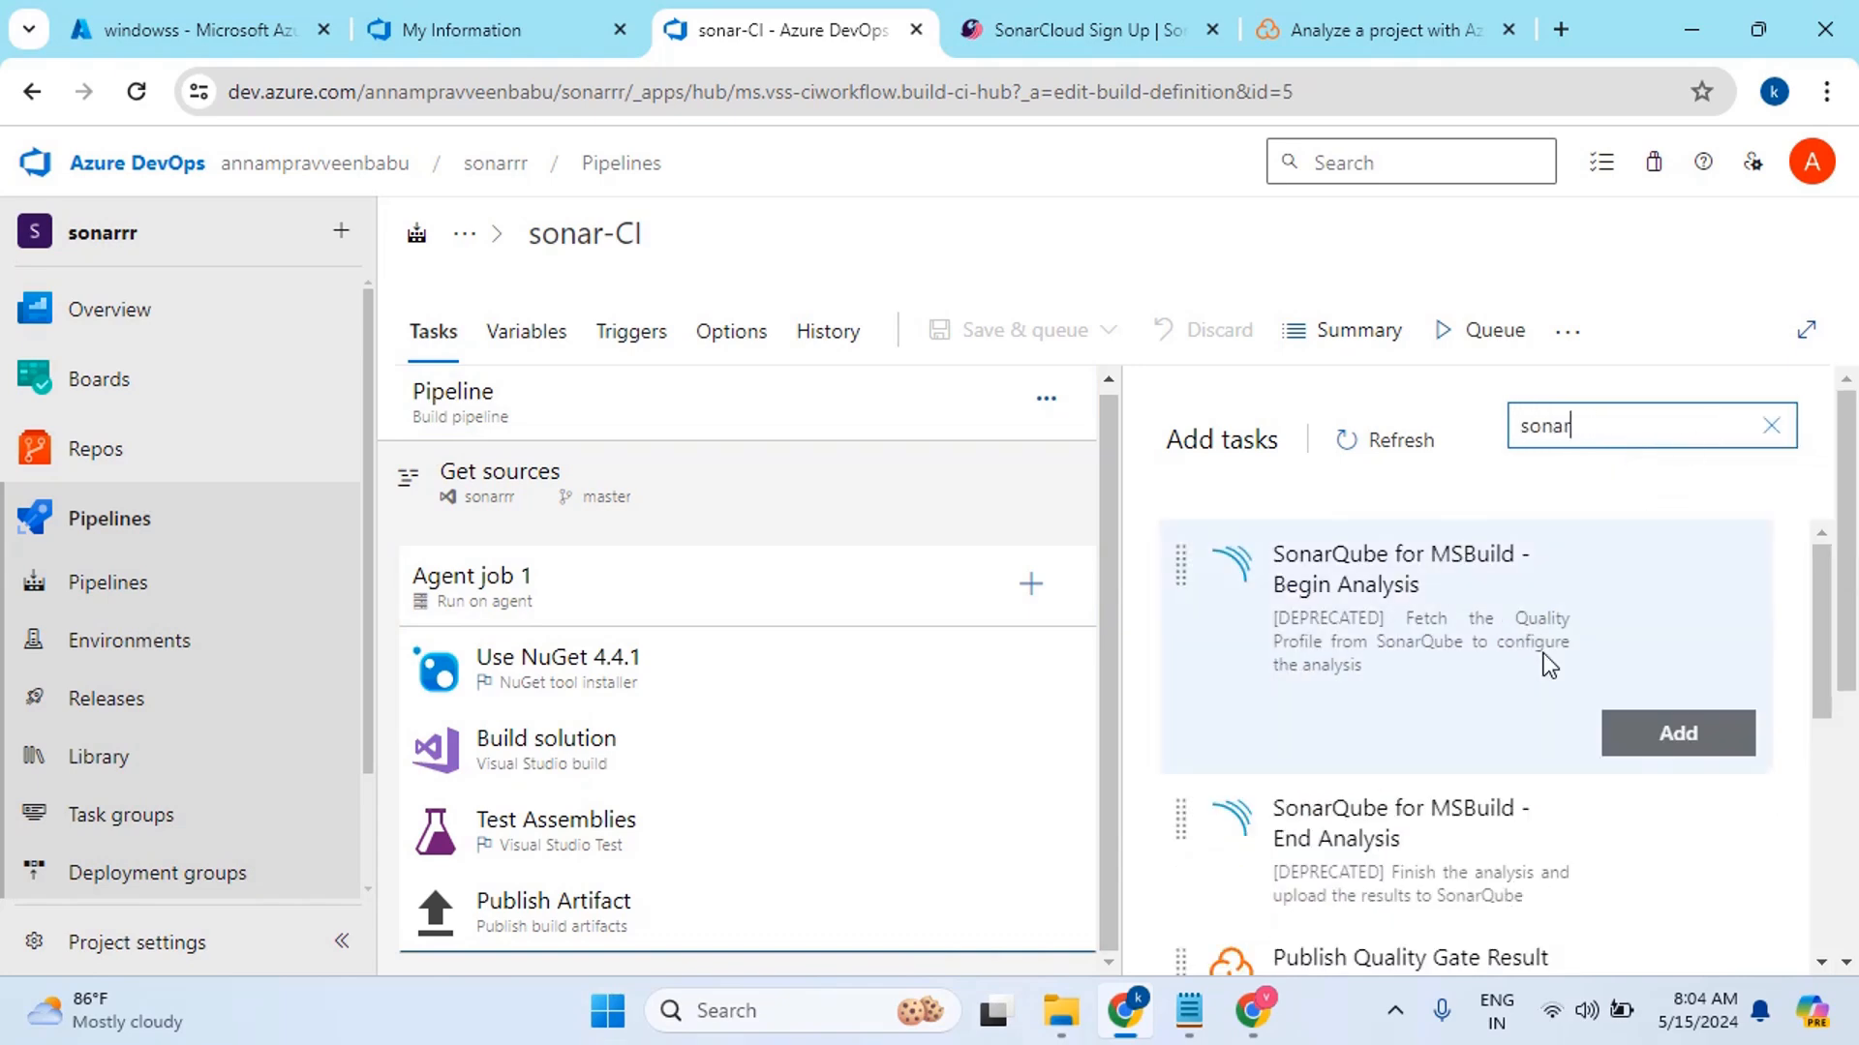
scroll(1413, 635, down, 5)
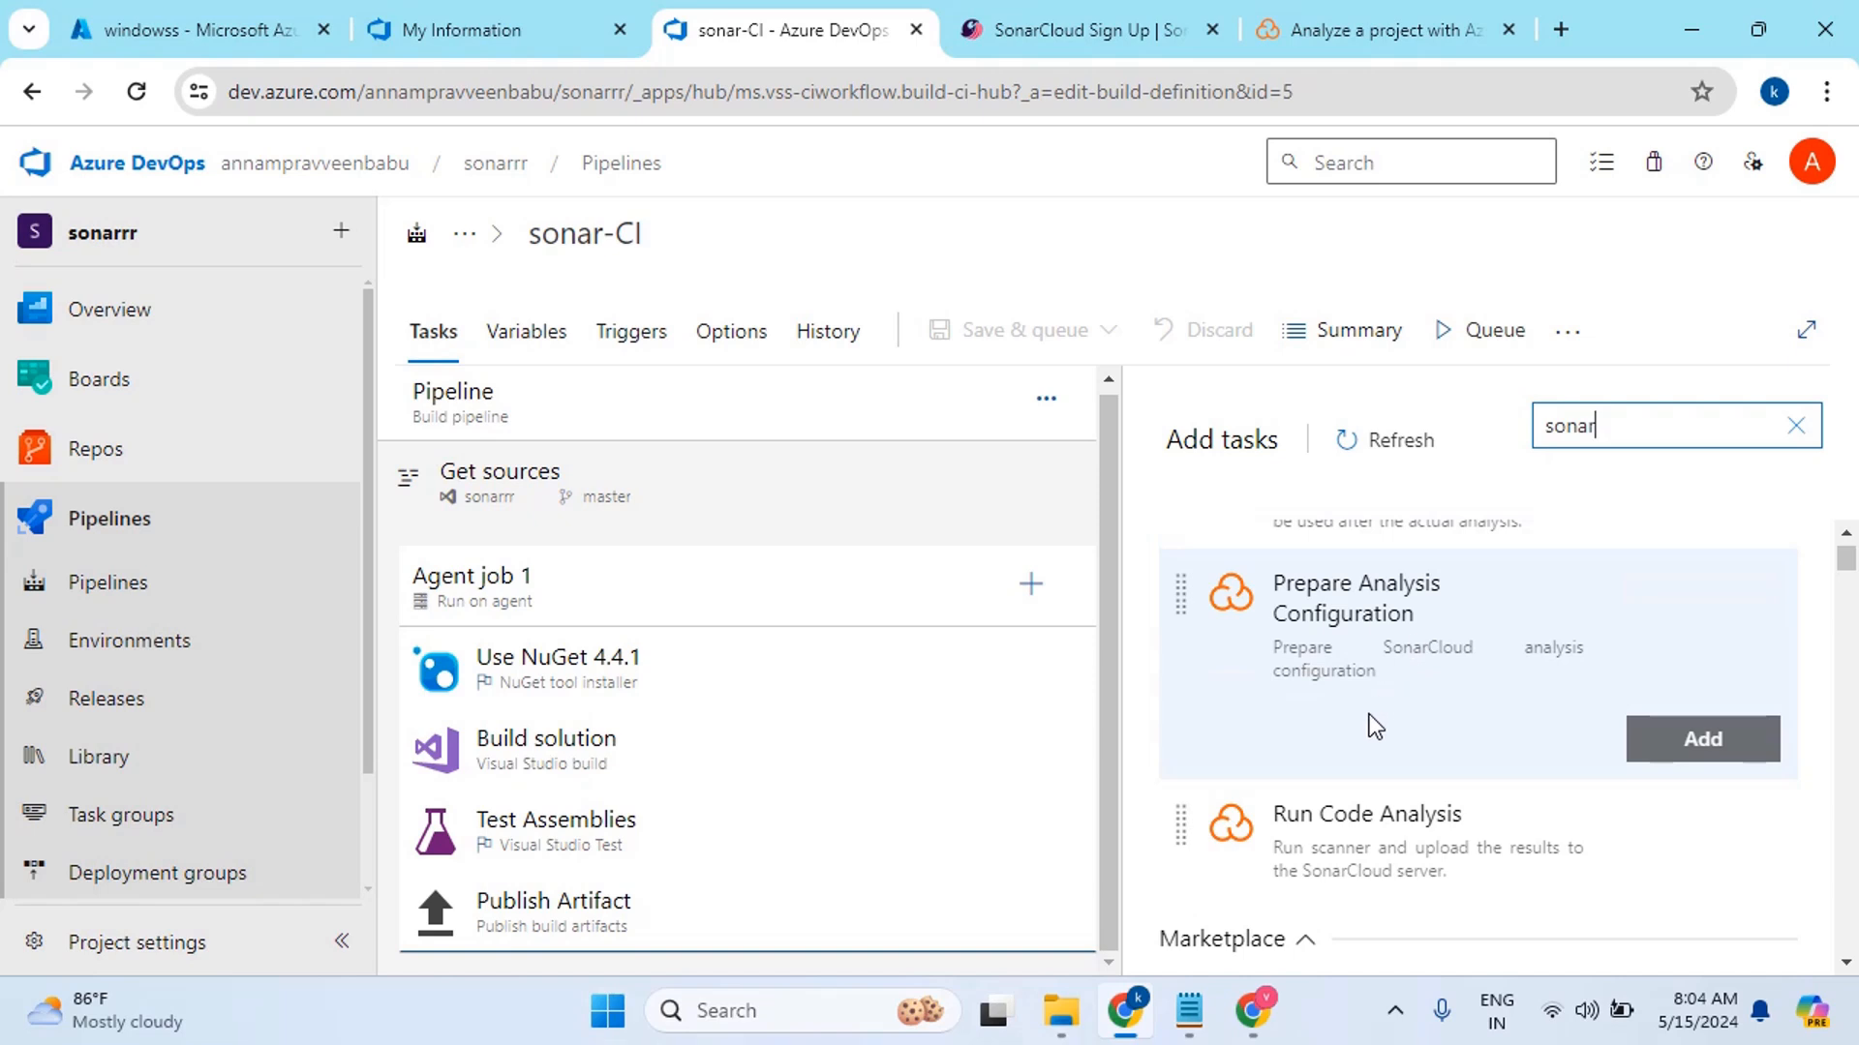
scroll(1394, 728, up, 2)
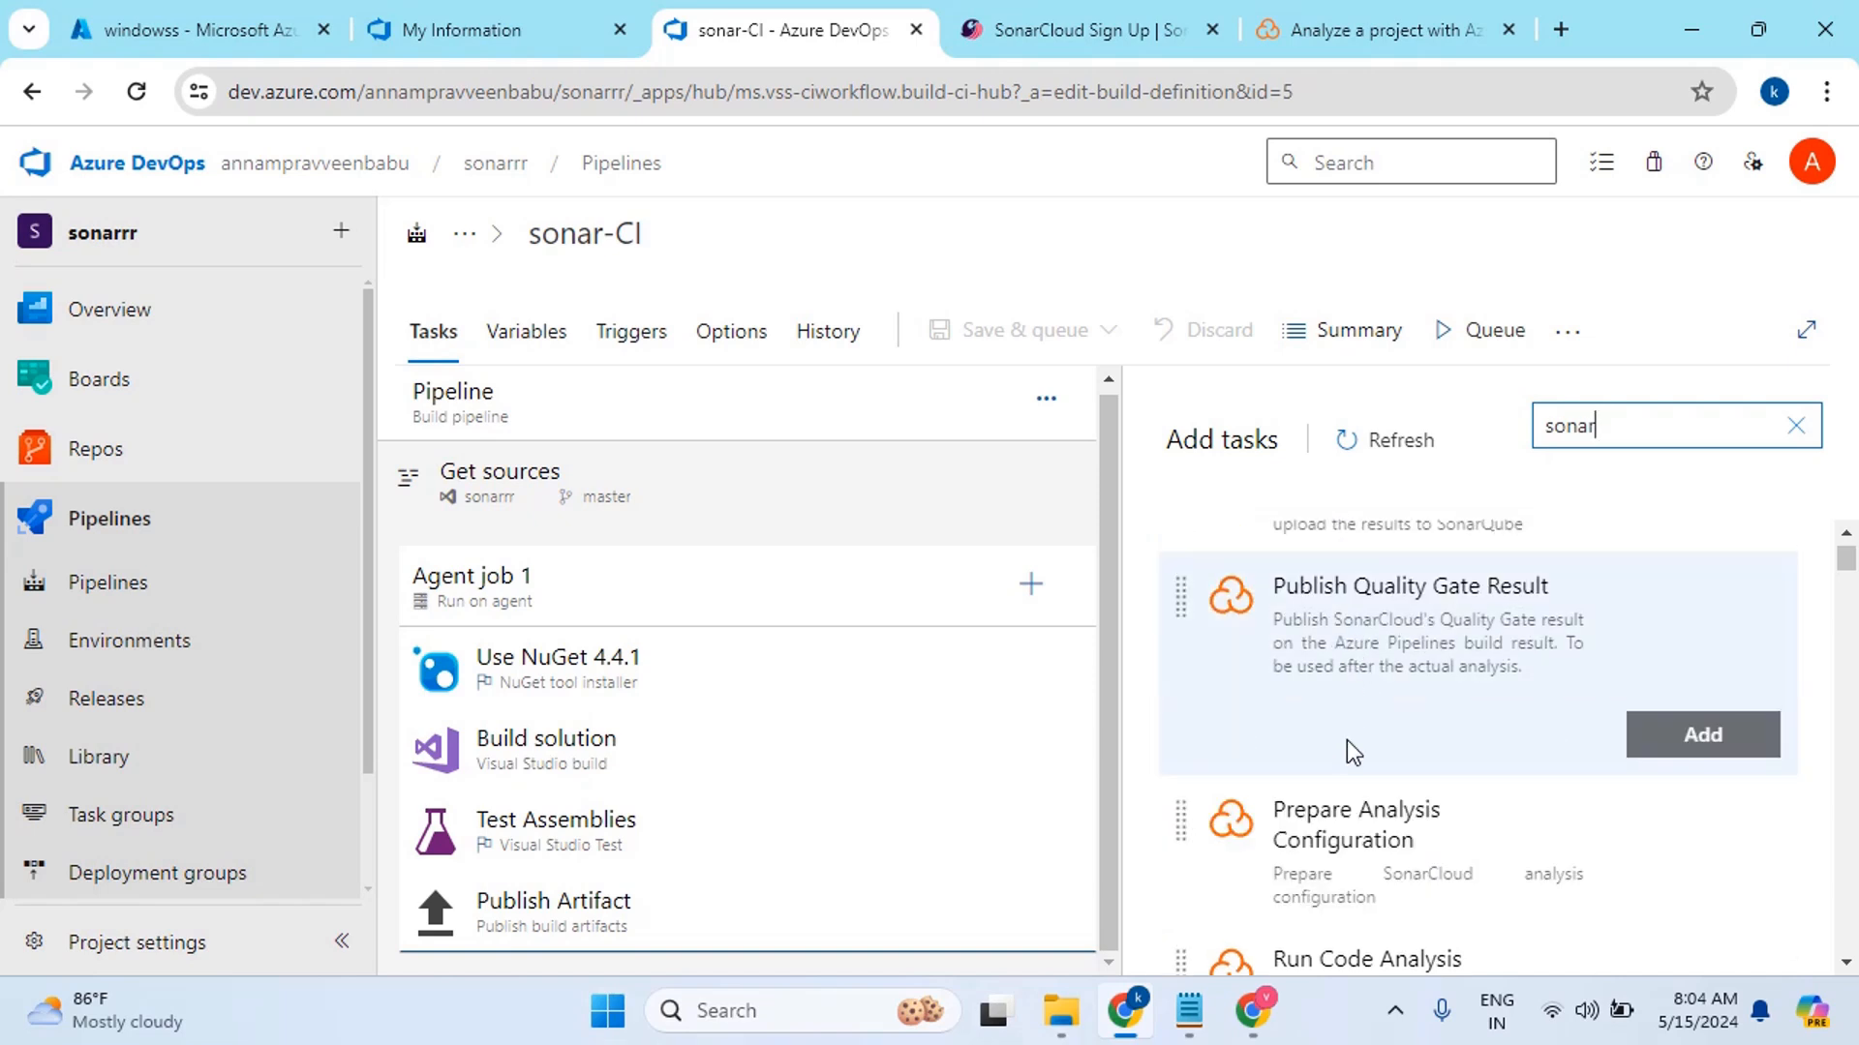
click(1675, 885)
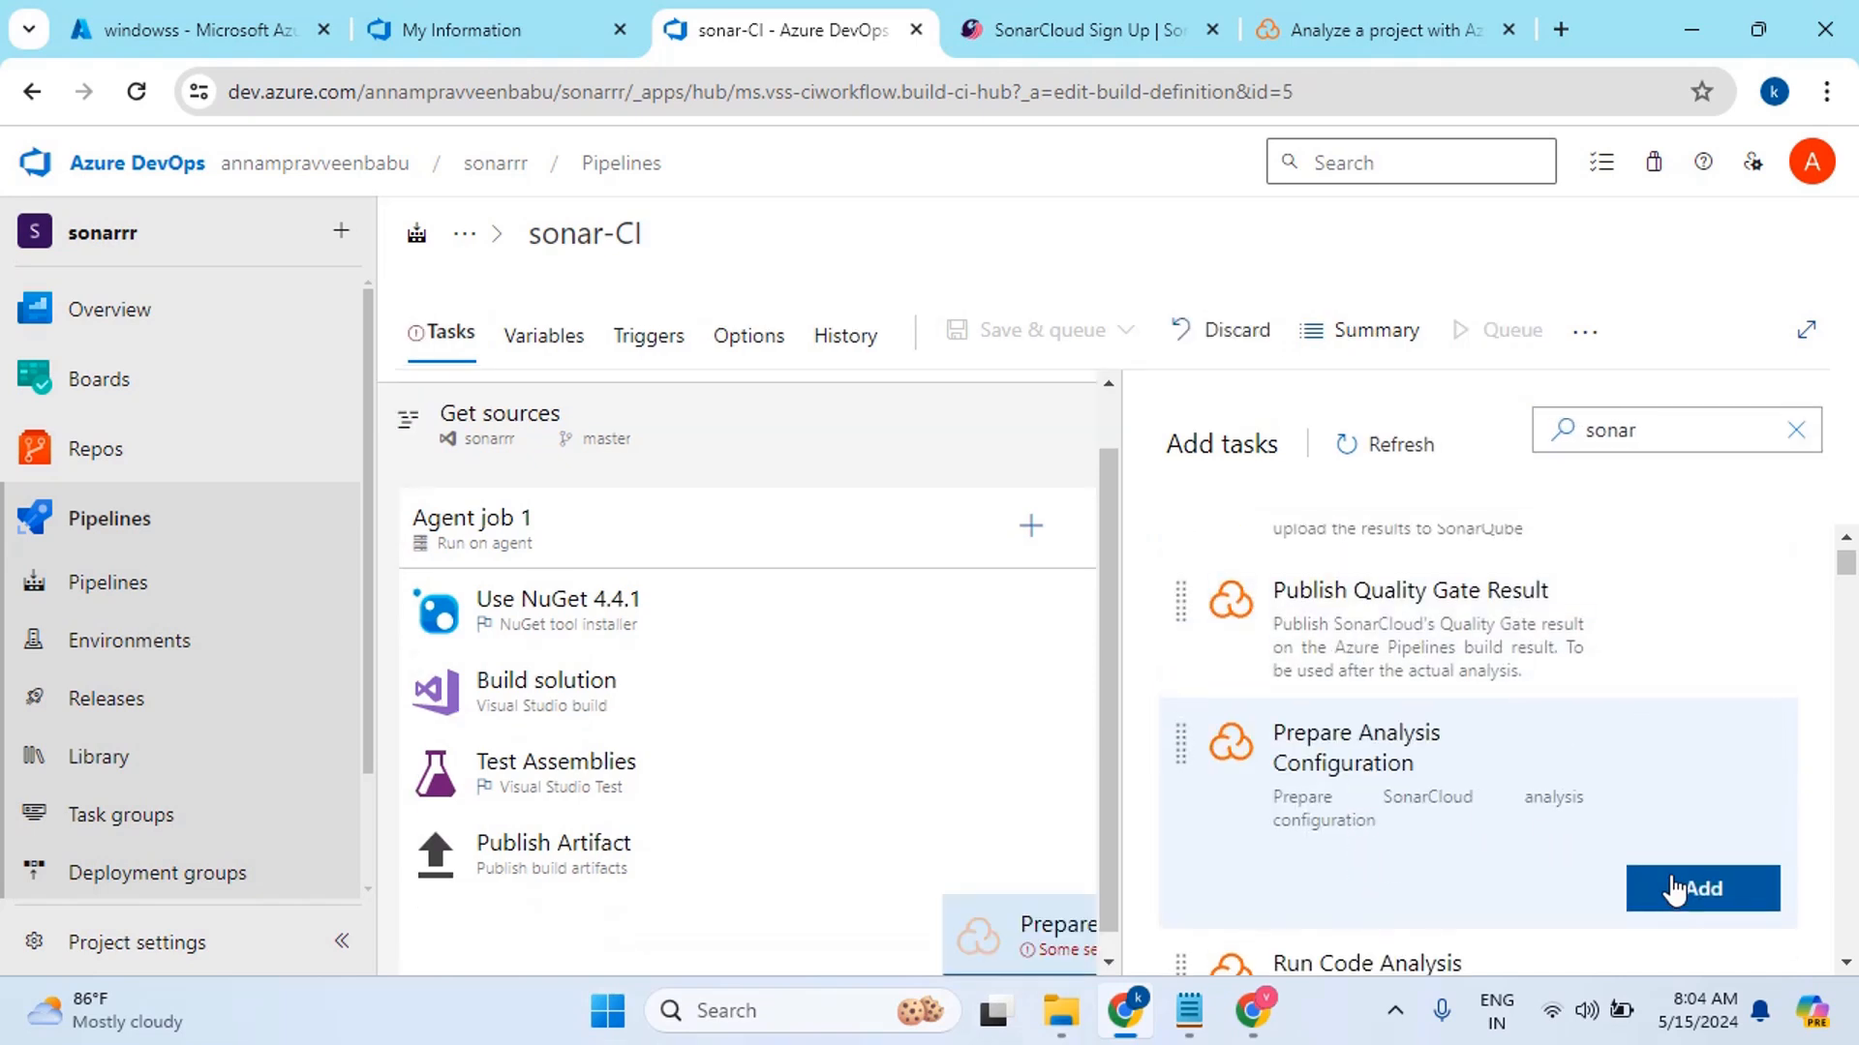
scroll(1379, 741, down, 1)
click(1690, 870)
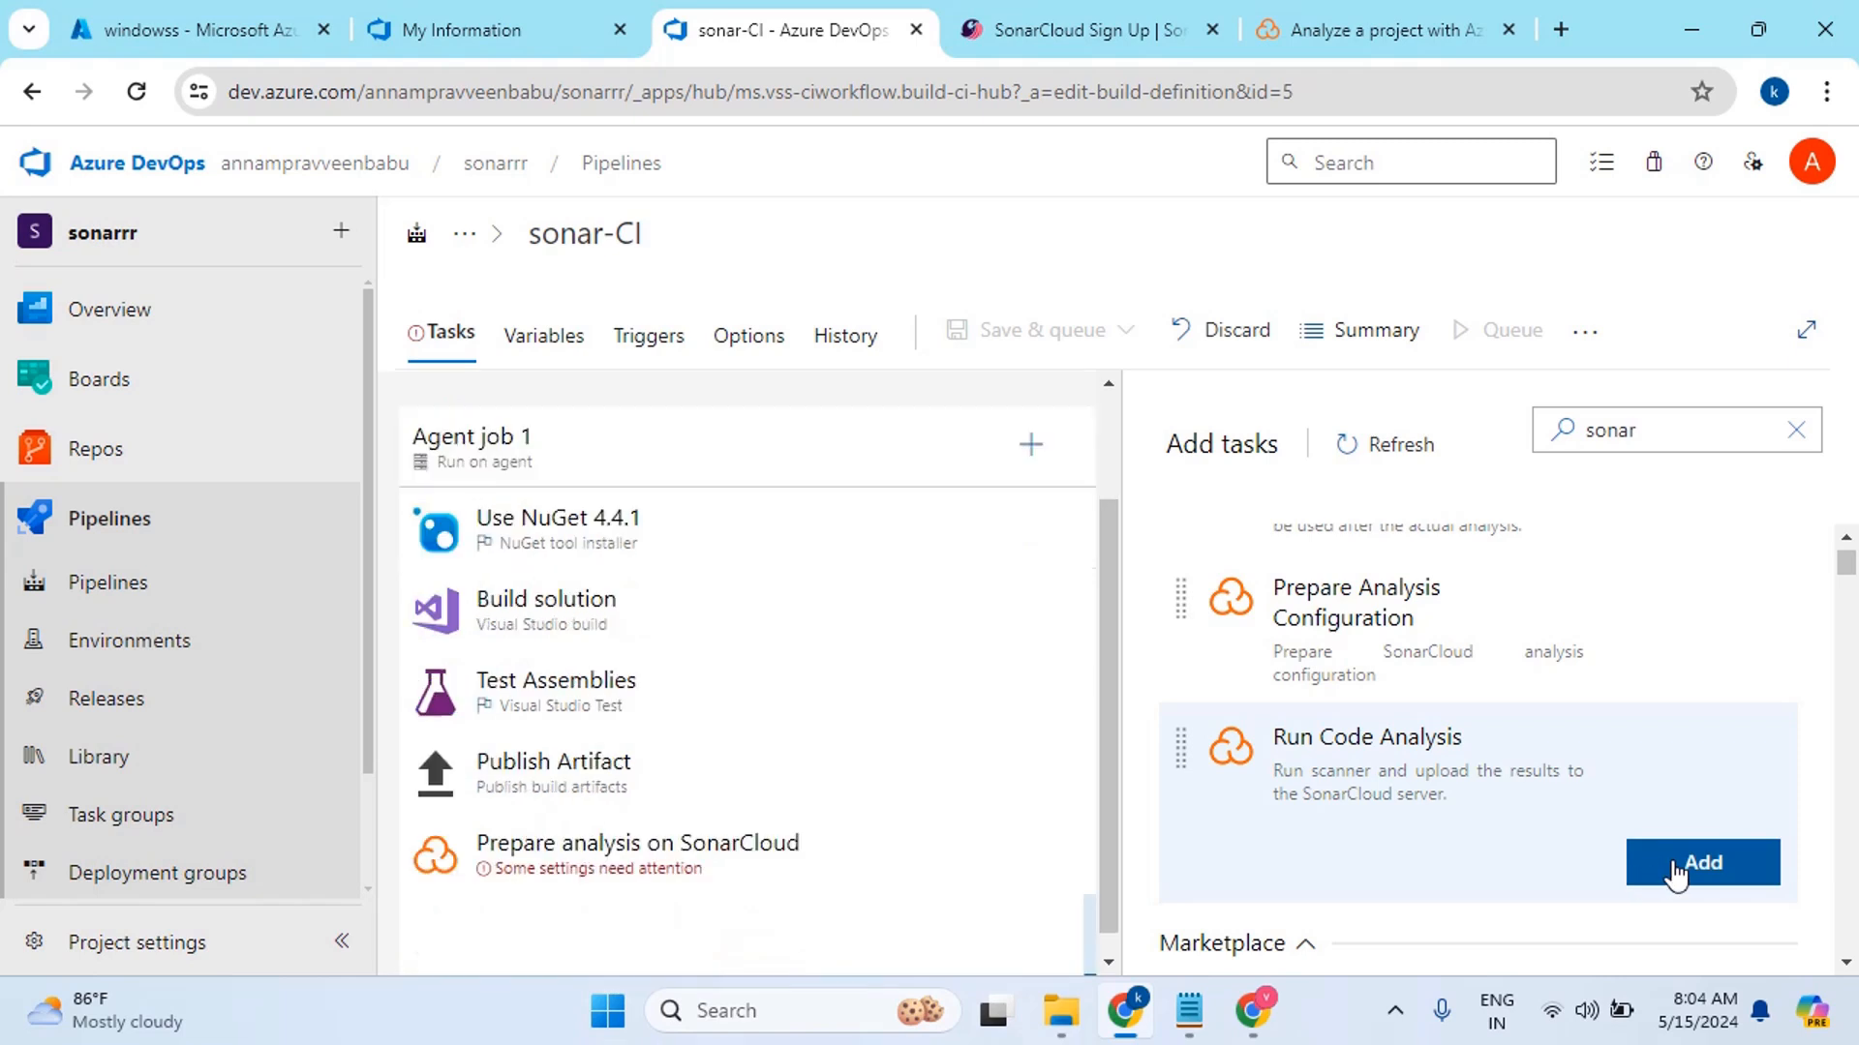
scroll(1384, 780, up, 1)
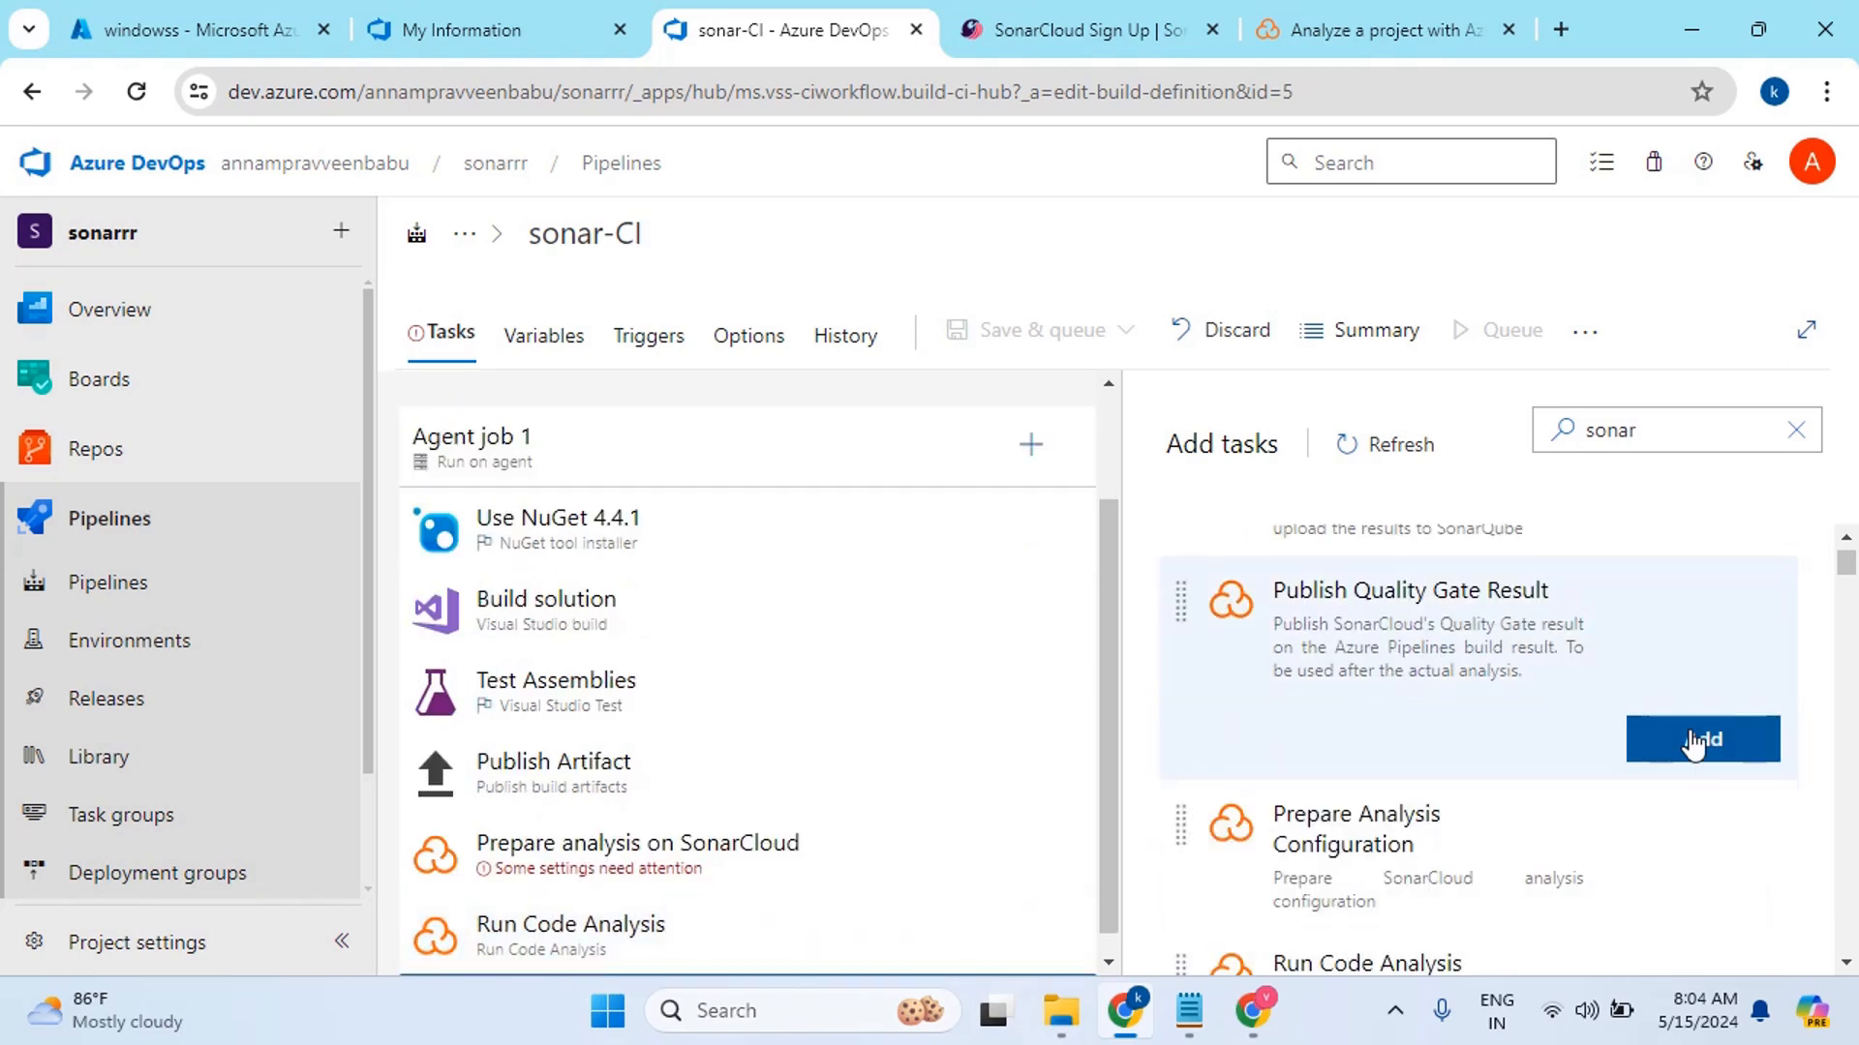
click(1689, 740)
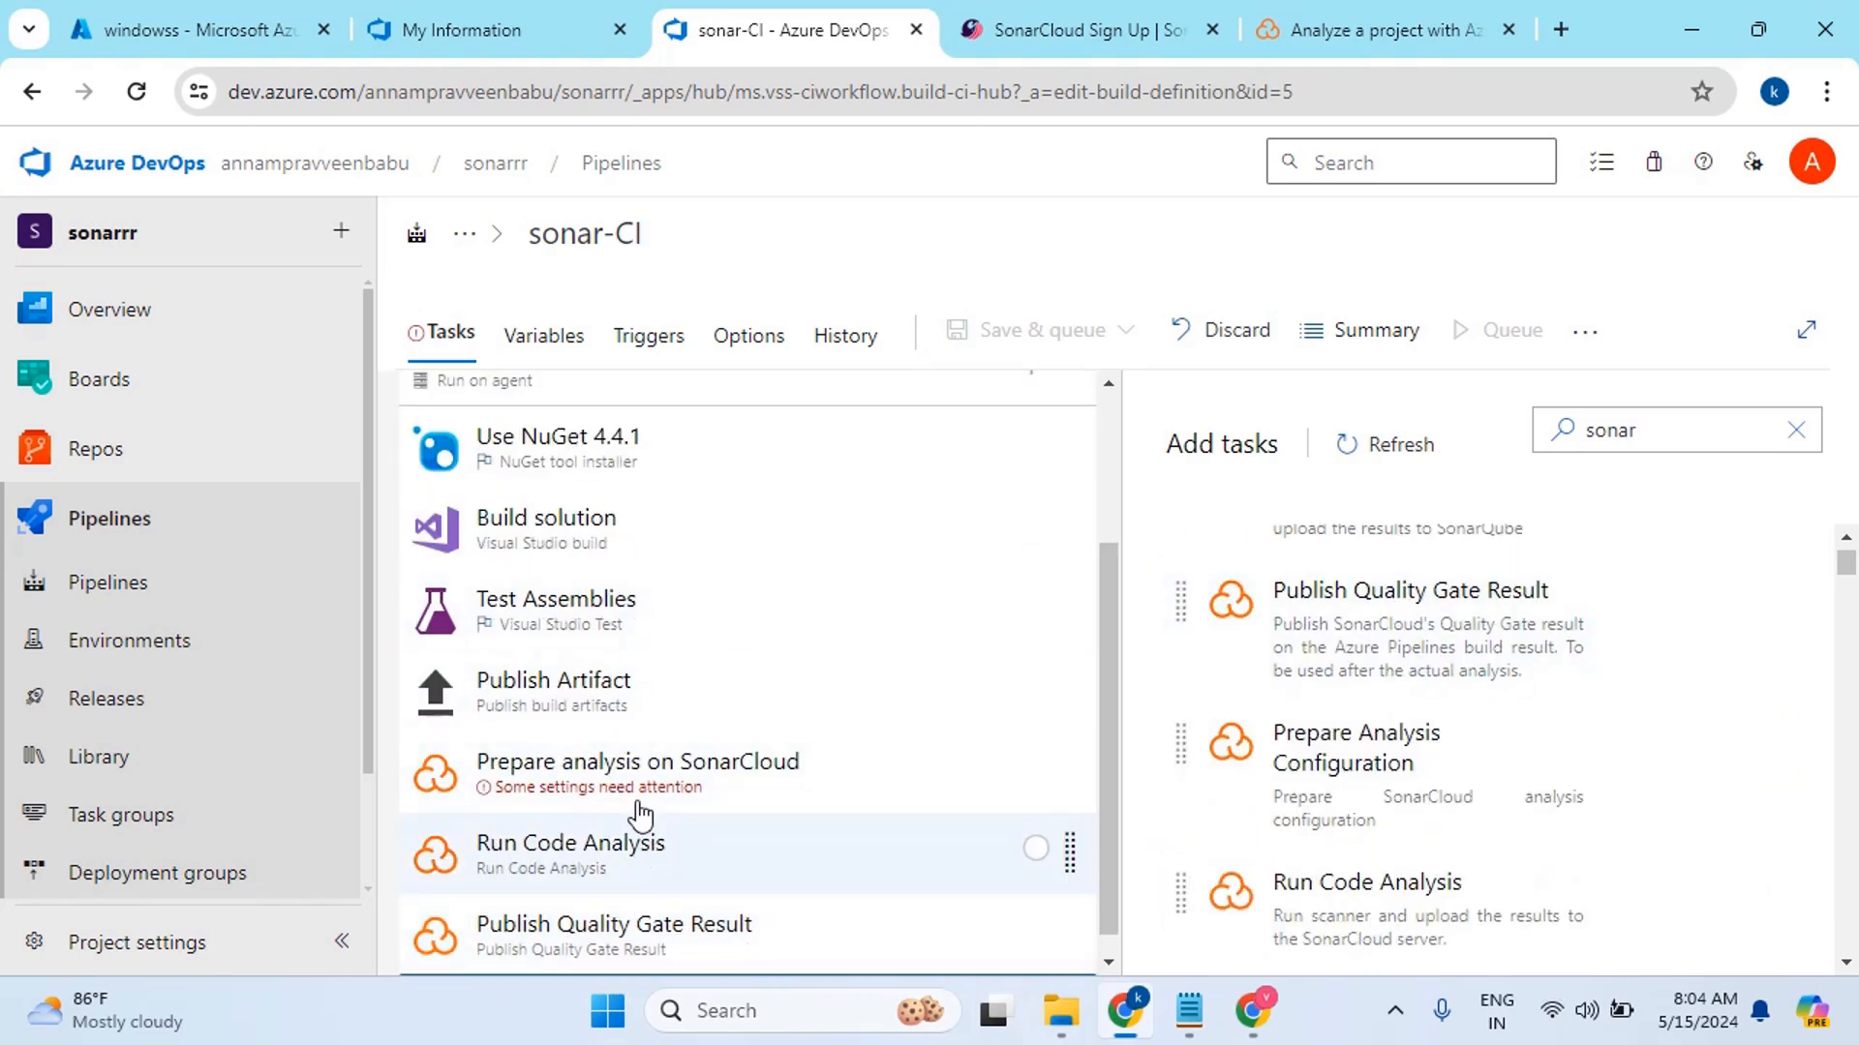
Reorder the tasks: place Prepare analysis on SonarCloud before Build solution, and Run Code Analysis and Publish Quality Gate Result between Test Assemblies and Publish Artifact
scroll(682, 653, up, 3)
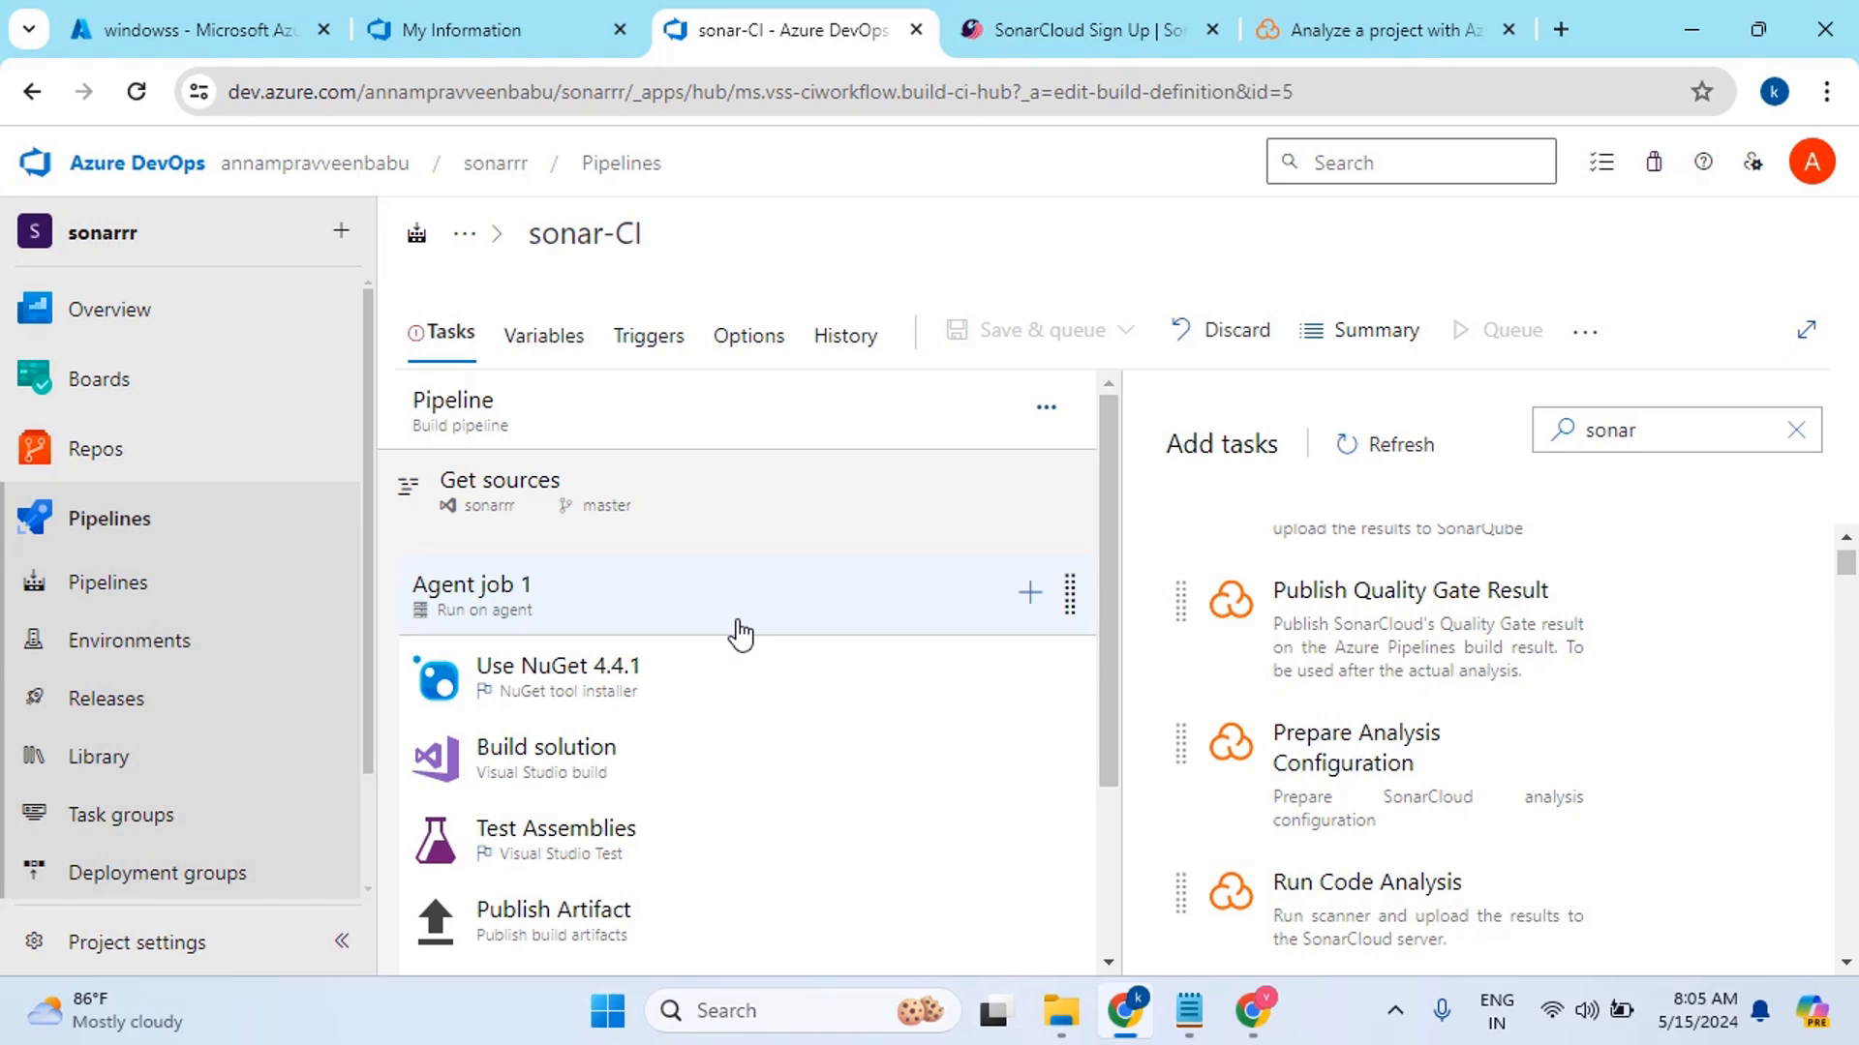
scroll(731, 629, down, 1)
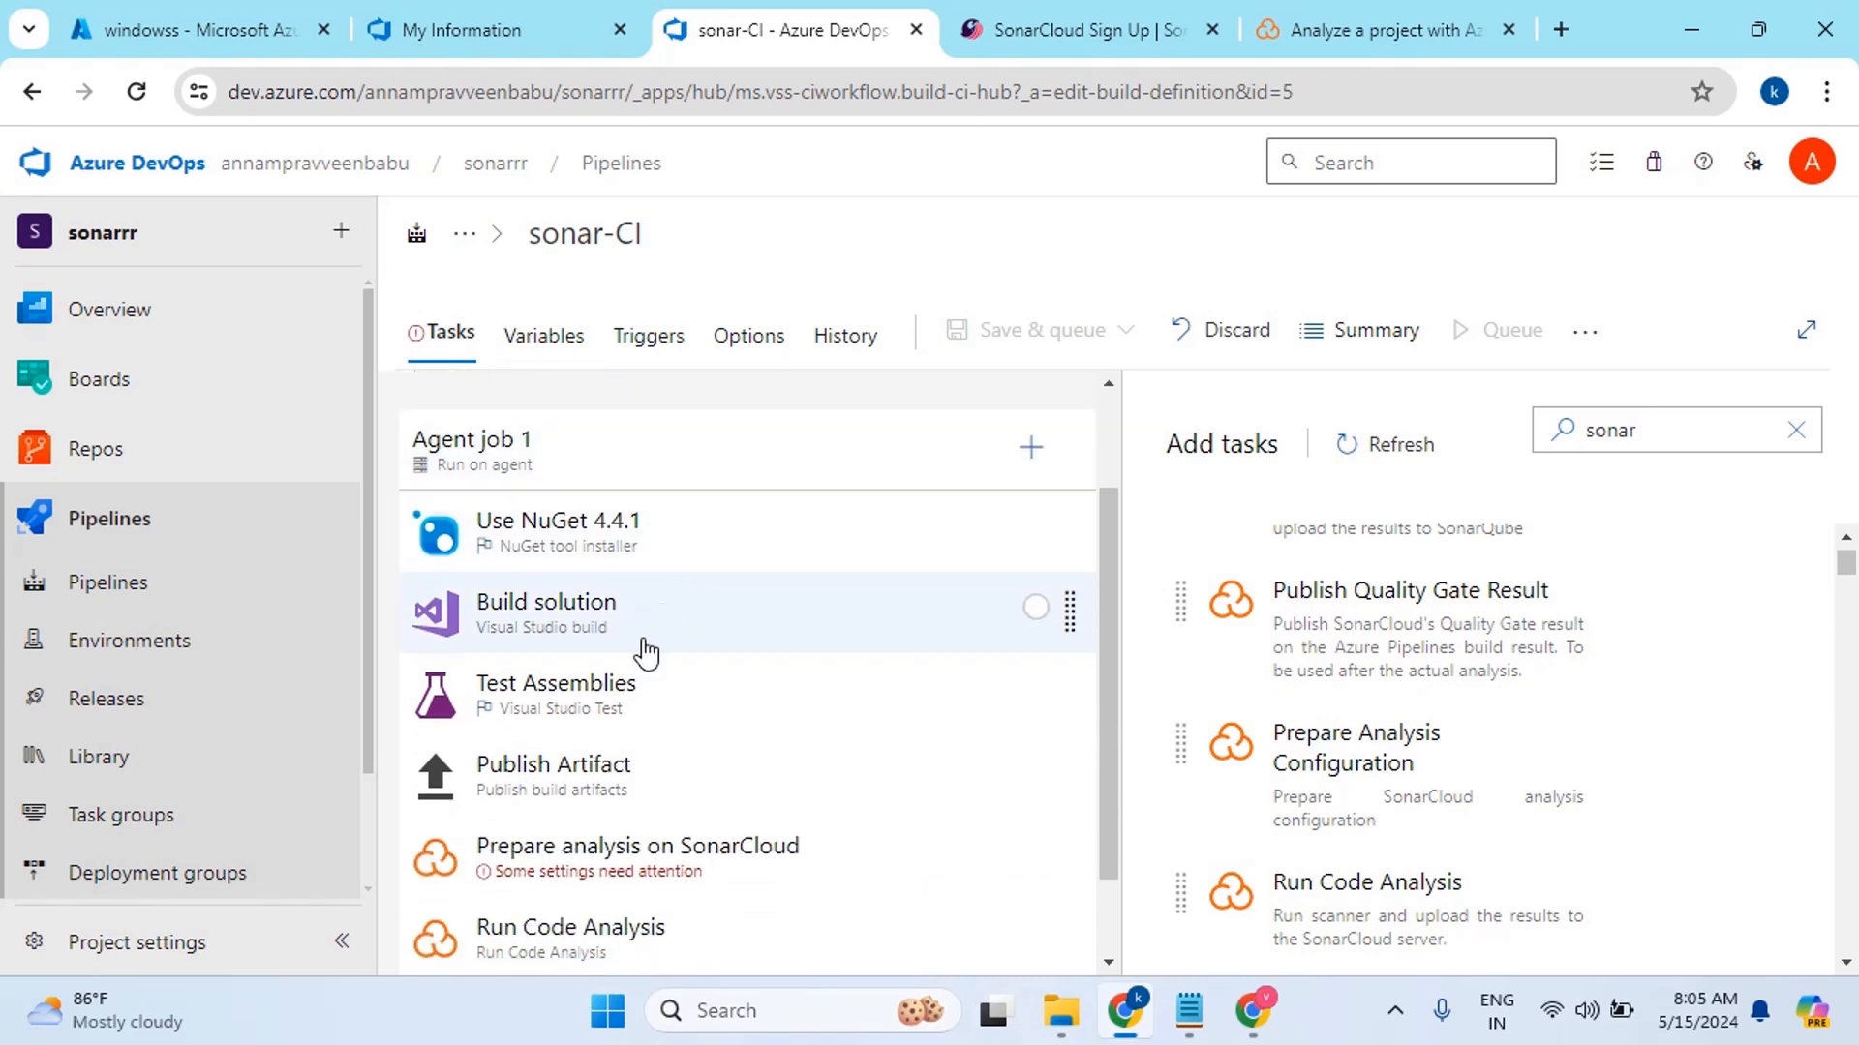
click(564, 864)
drag(565, 865, 566, 581)
scroll(635, 556, down, 3)
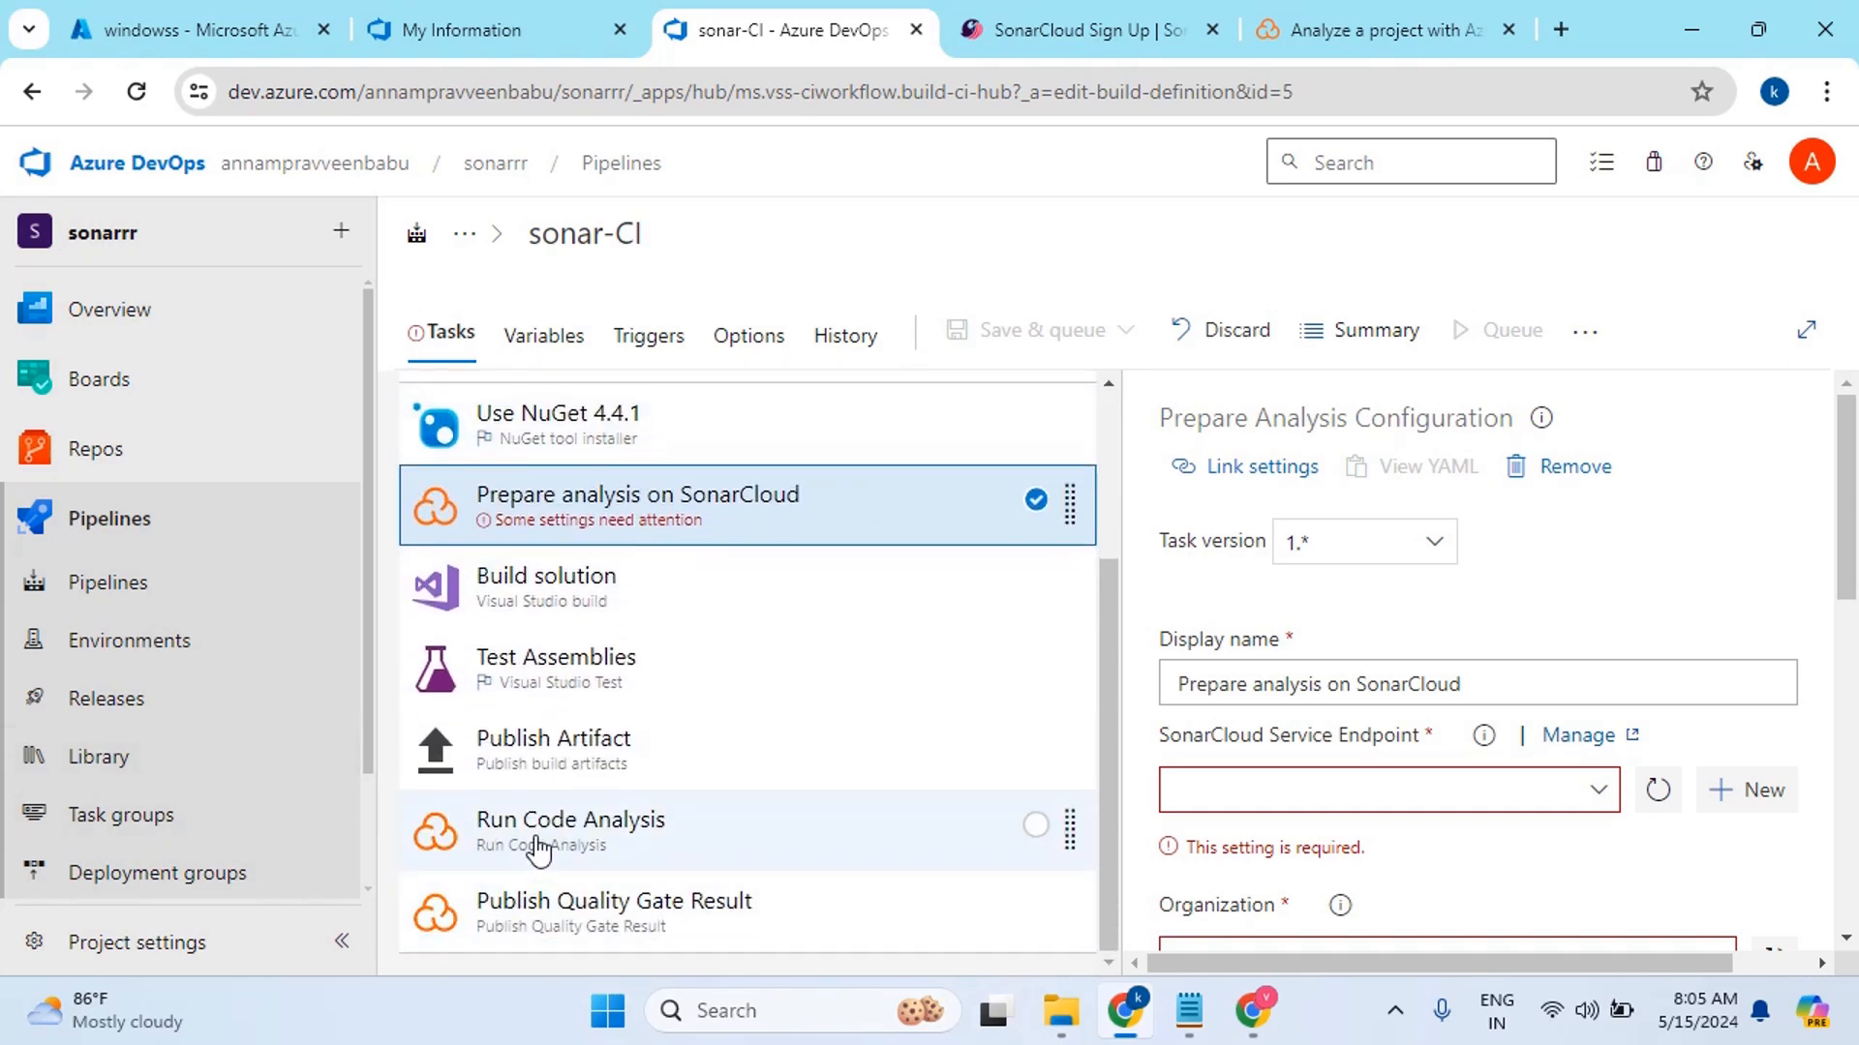
drag(539, 842, 566, 692)
drag(593, 920, 547, 857)
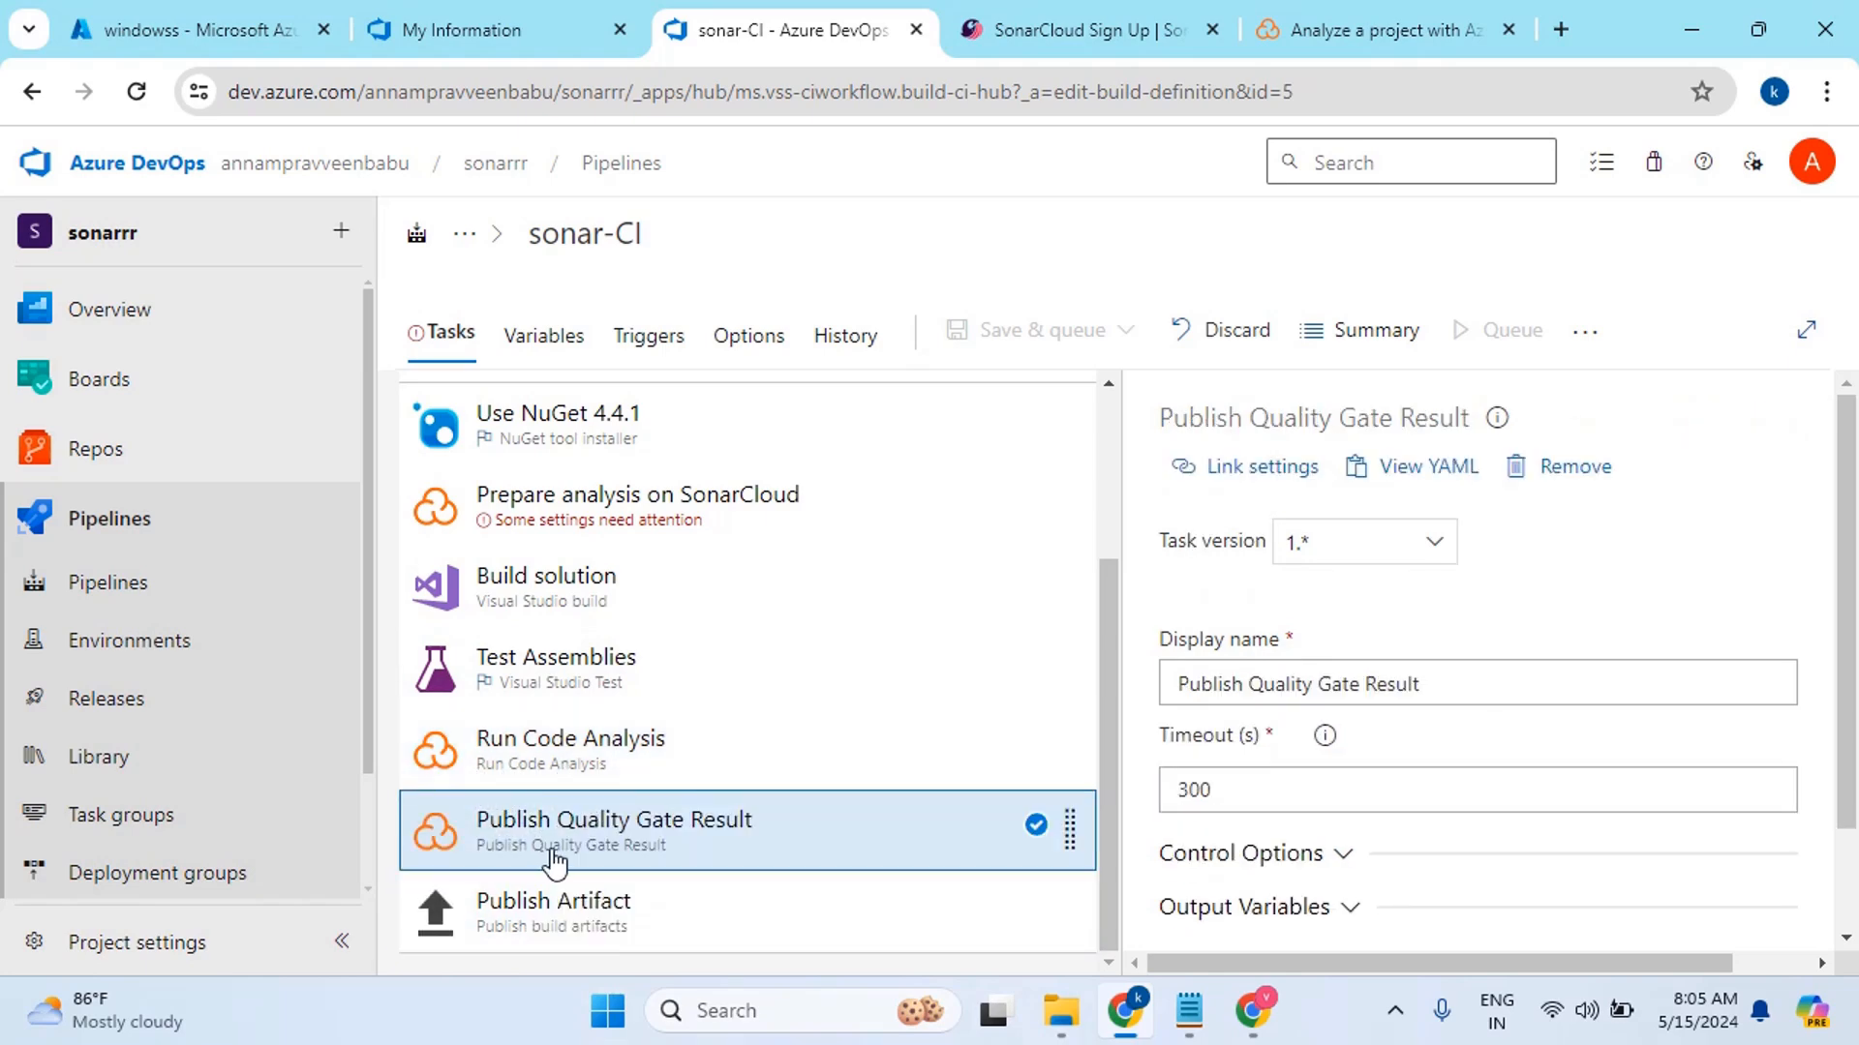
In the Prepare analysis on SonarCloud task, set the service endpoint to sonar and select the account's SonarCloud organization
click(565, 502)
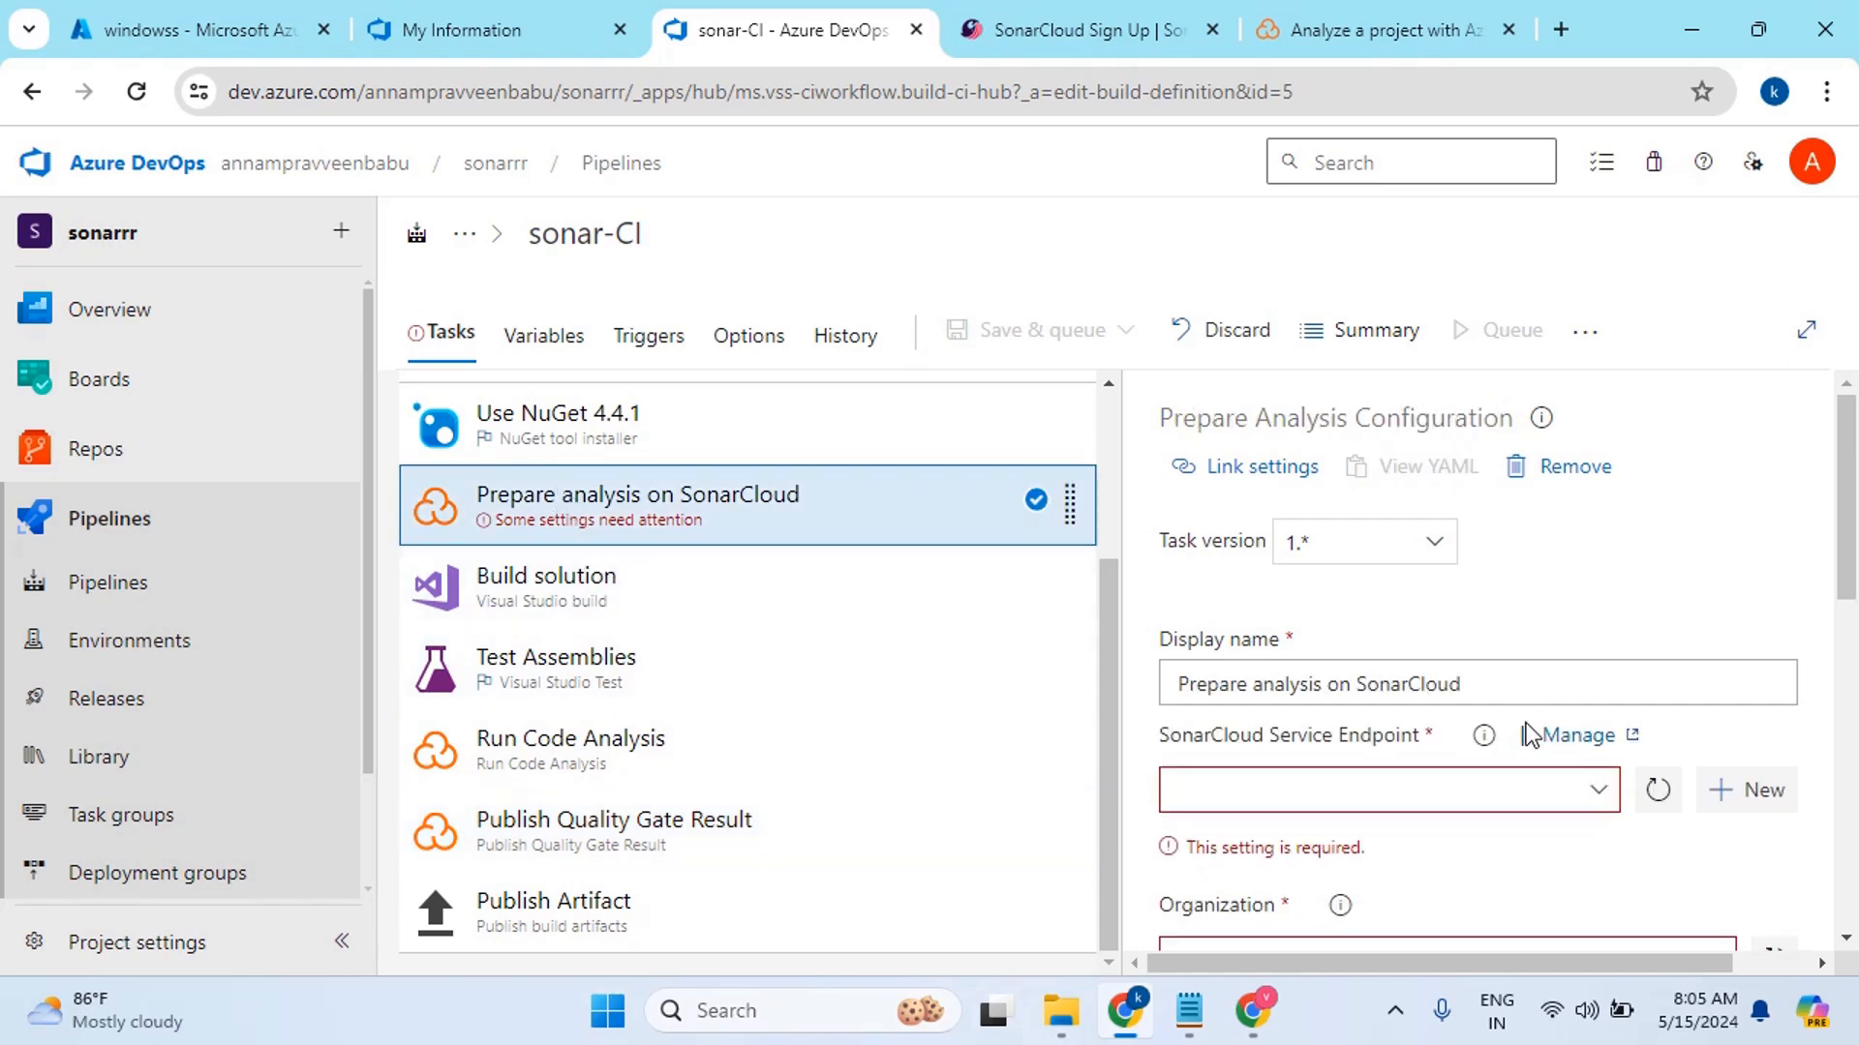
scroll(1556, 636, down, 1)
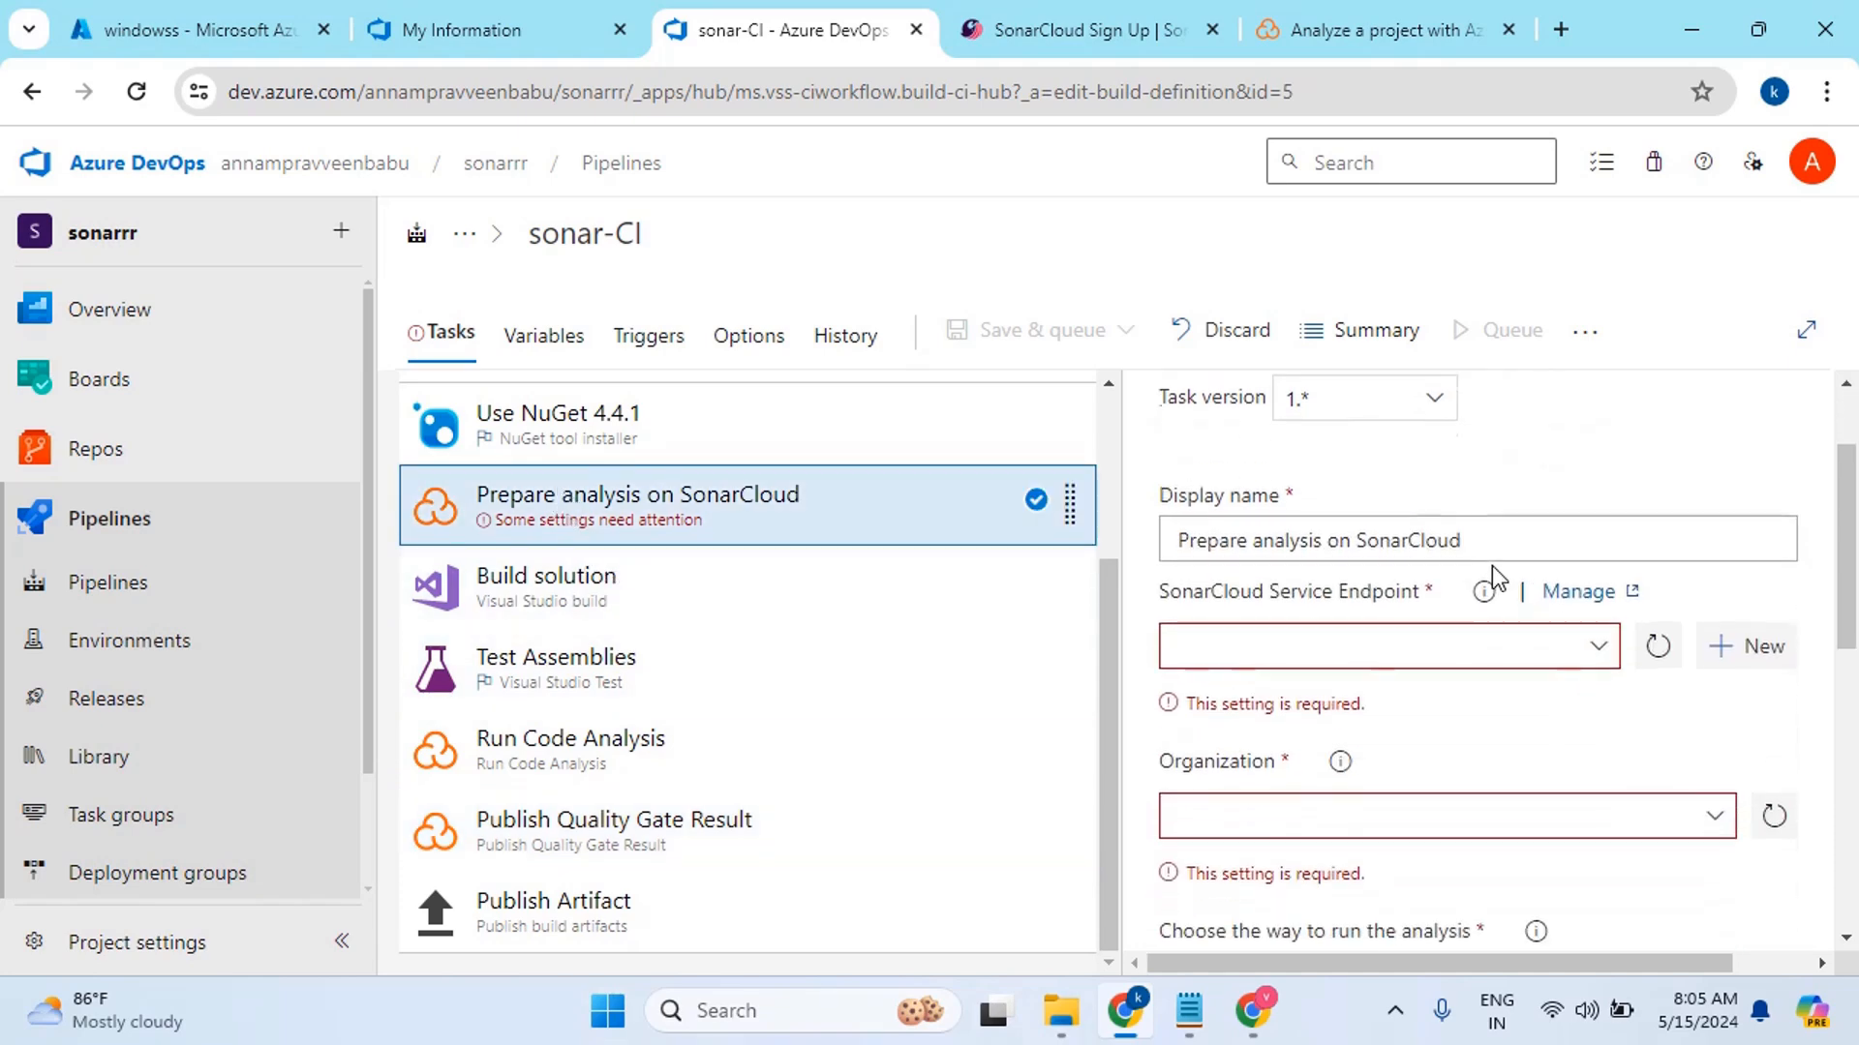
click(1599, 647)
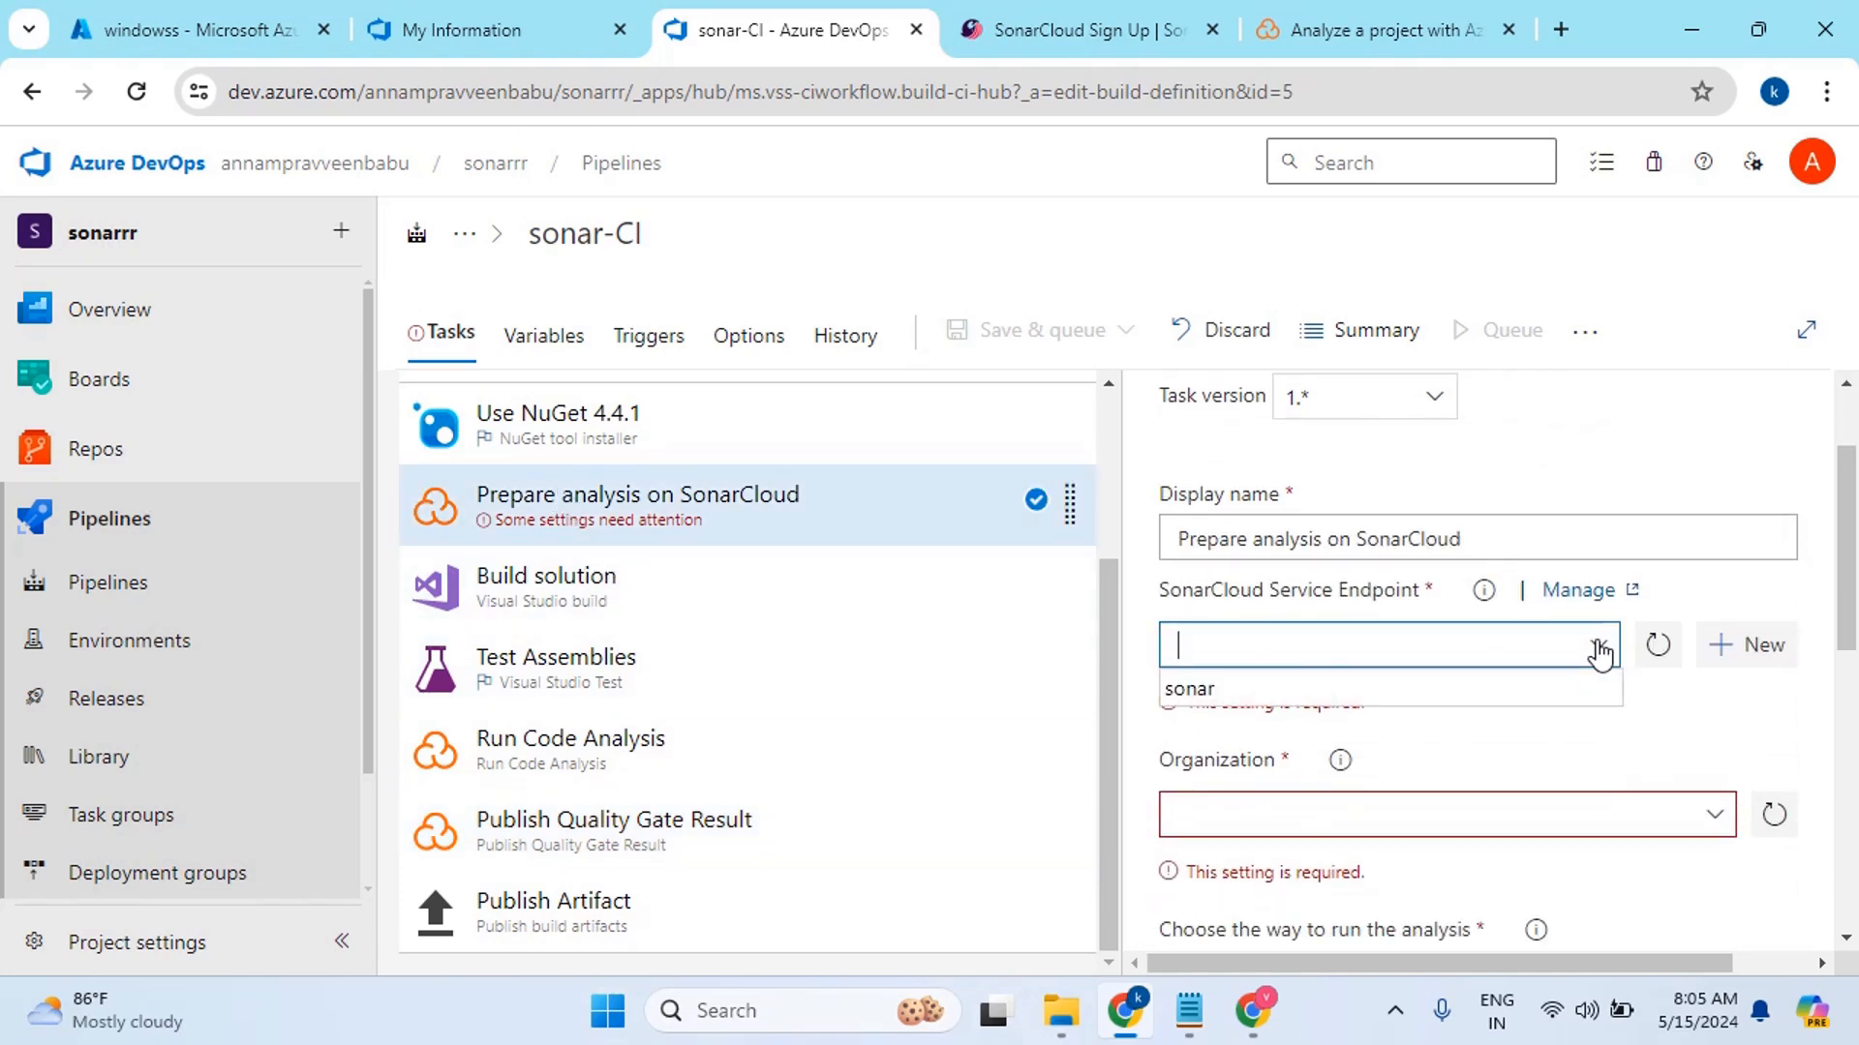
click(1210, 691)
scroll(1286, 523, down, 1)
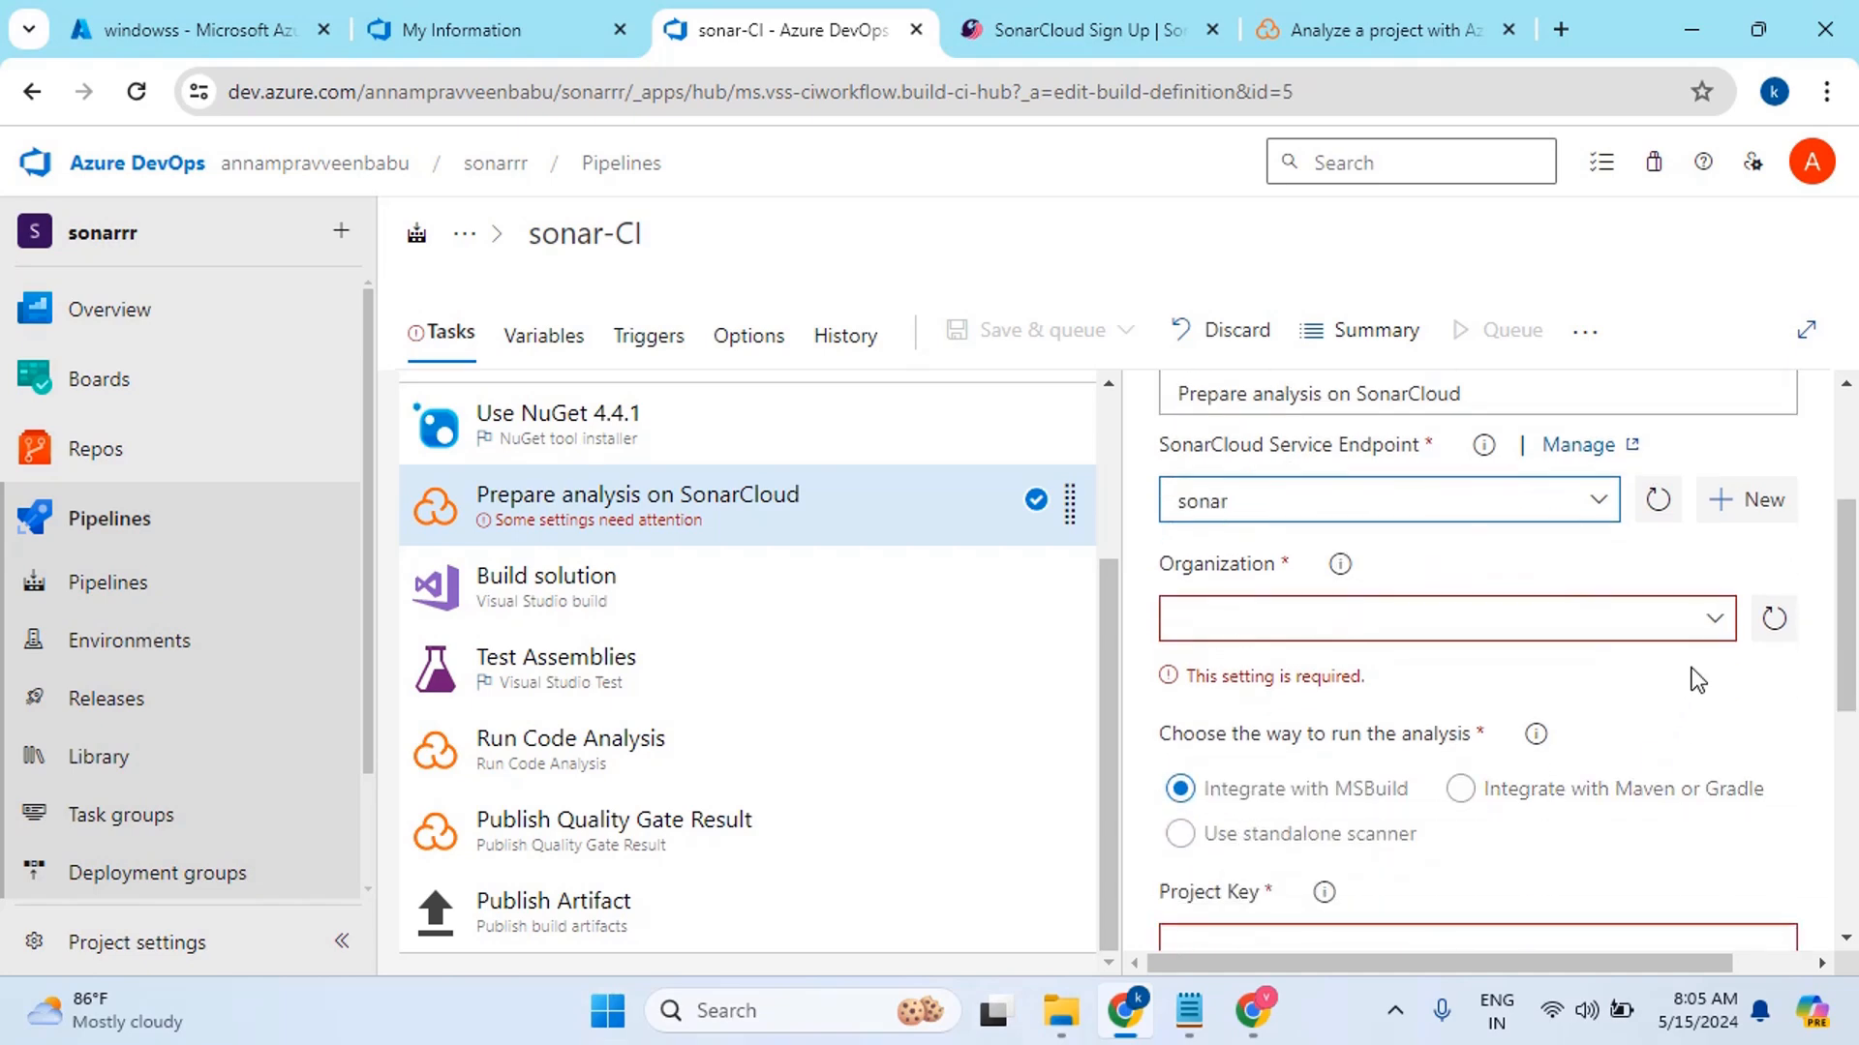
click(1713, 617)
click(1486, 666)
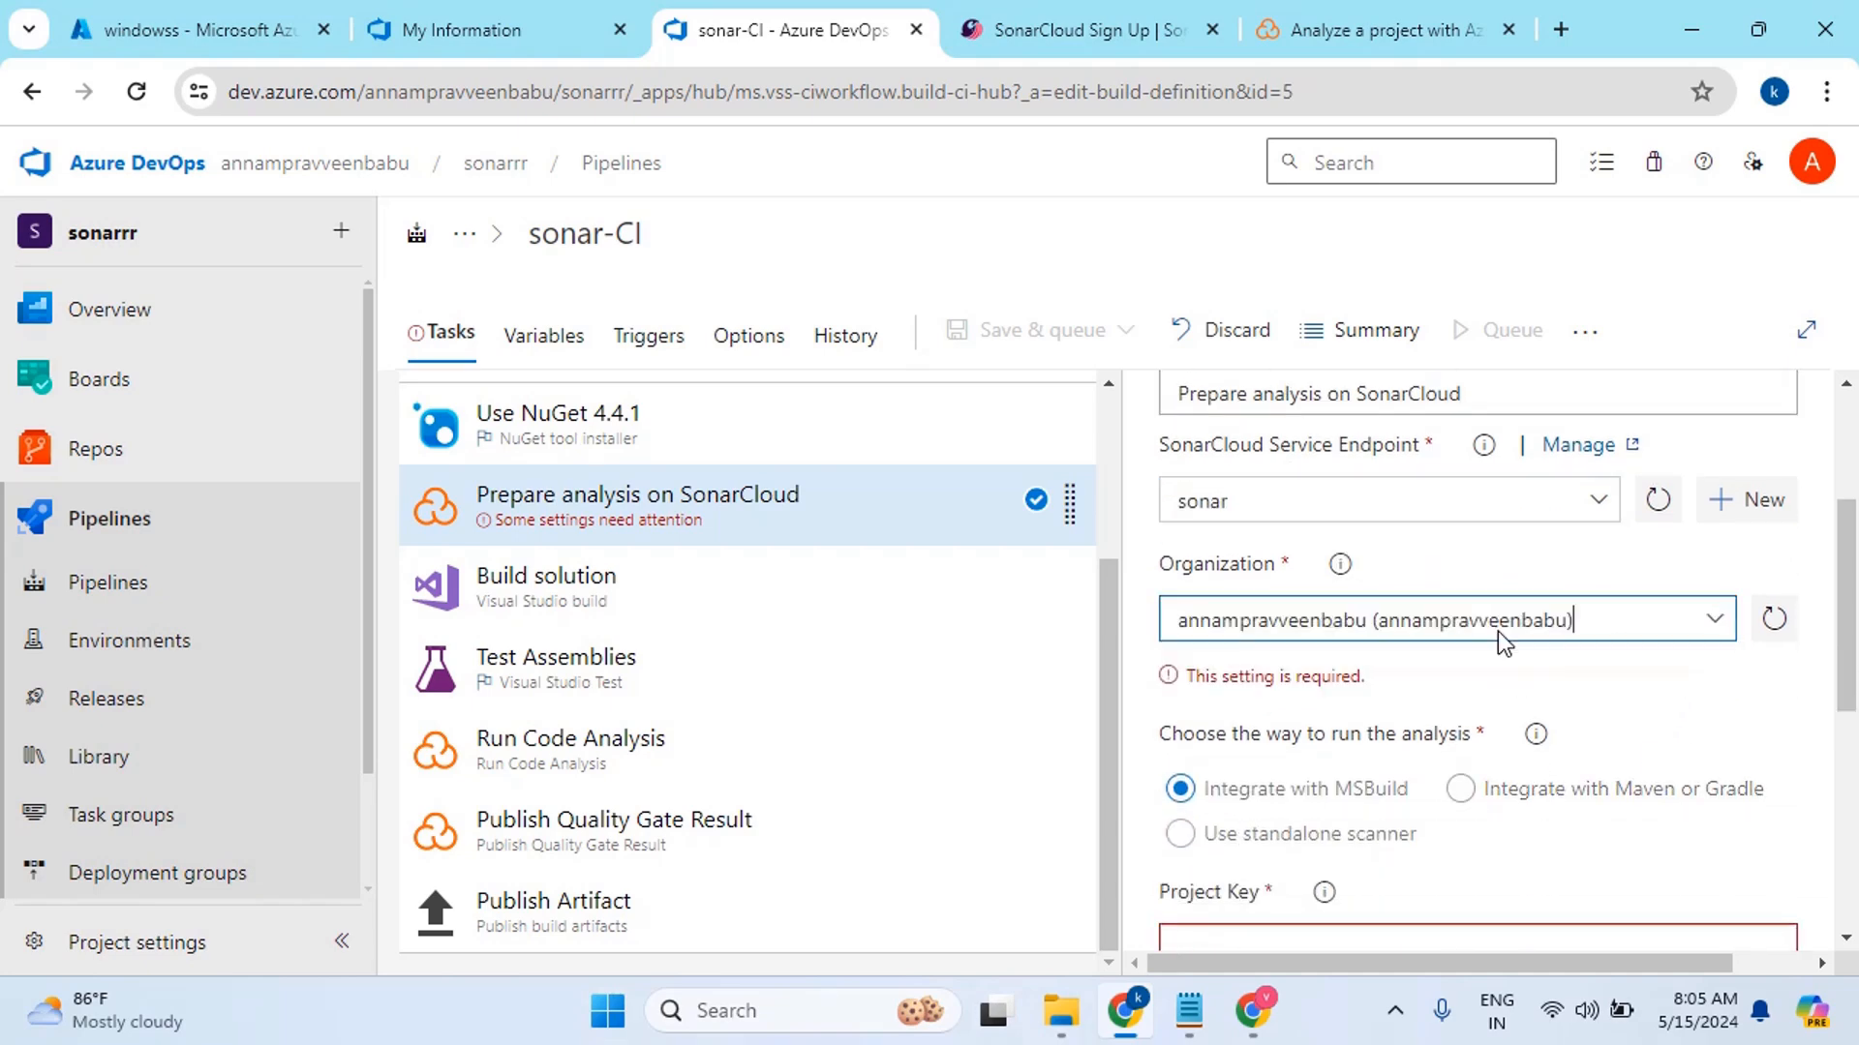
Copy the project key from SonarCloud's Prepare Analysis Configuration instructions into the Project Key of the Prepare analysis on SonarCloud task
scroll(1410, 553, down, 3)
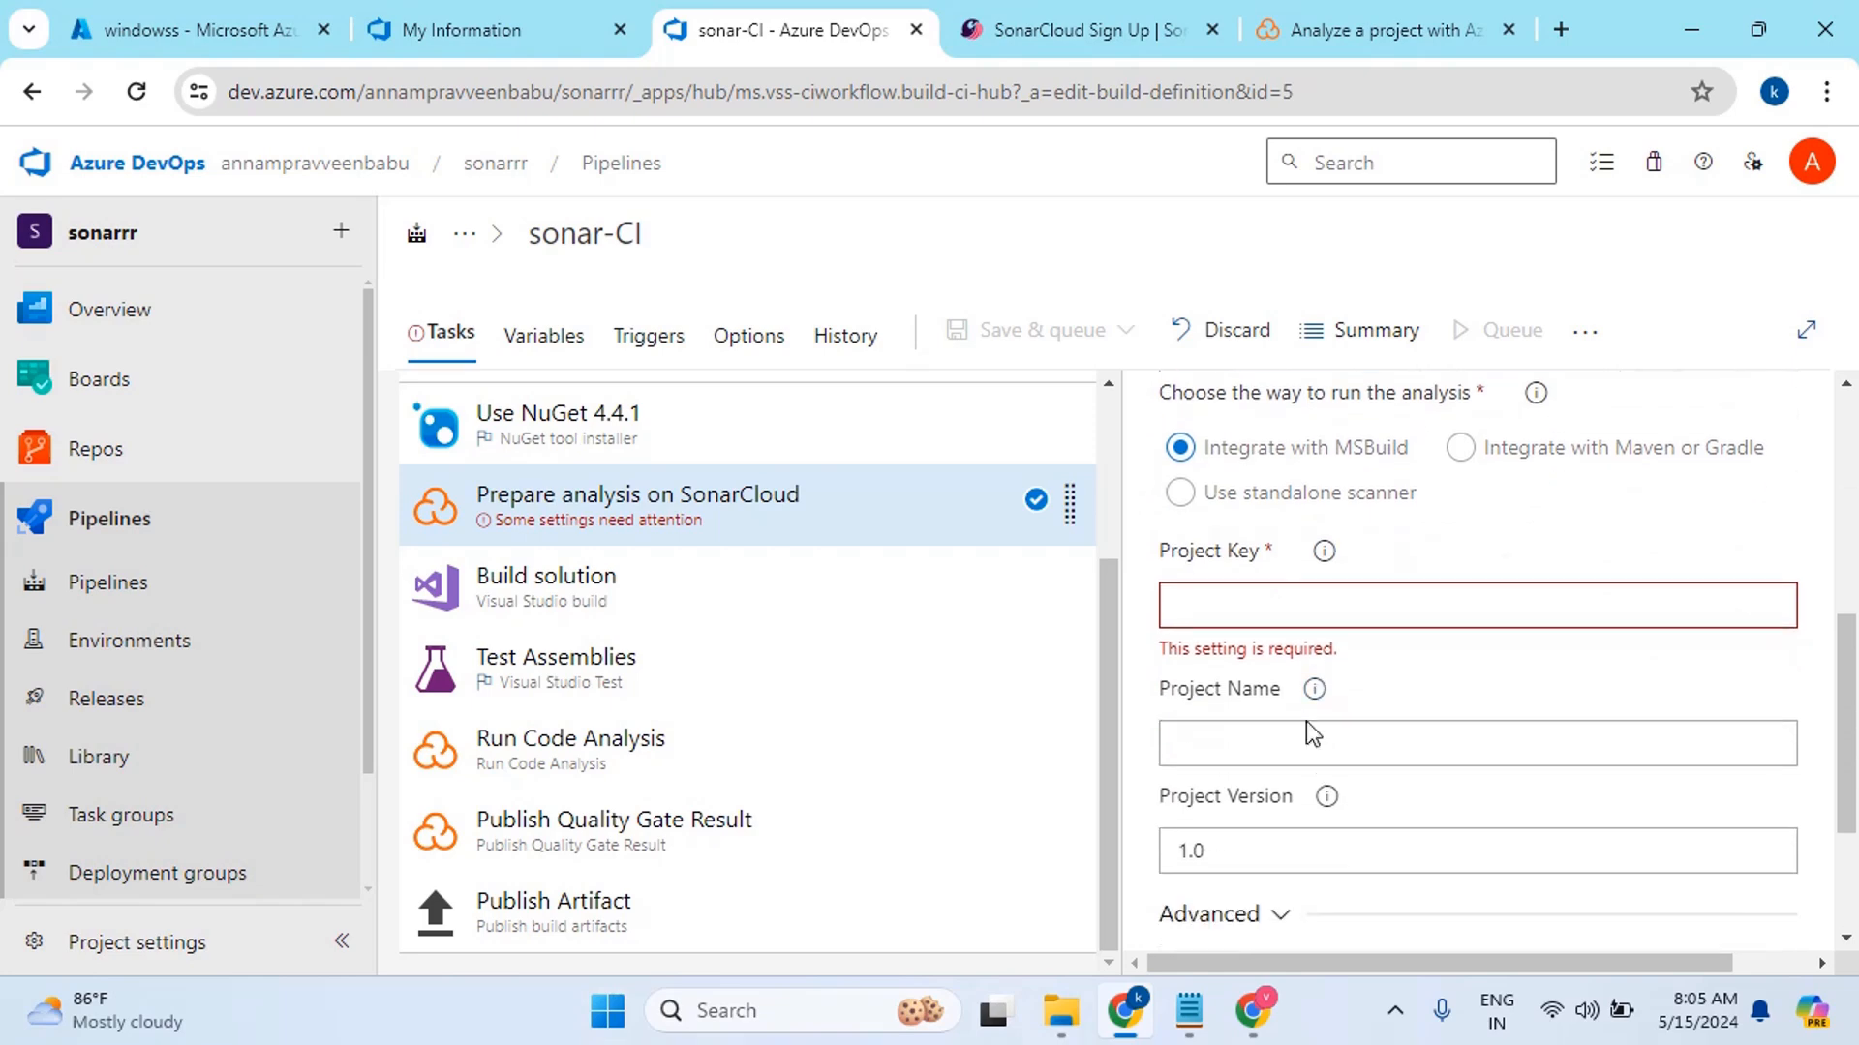
click(1345, 34)
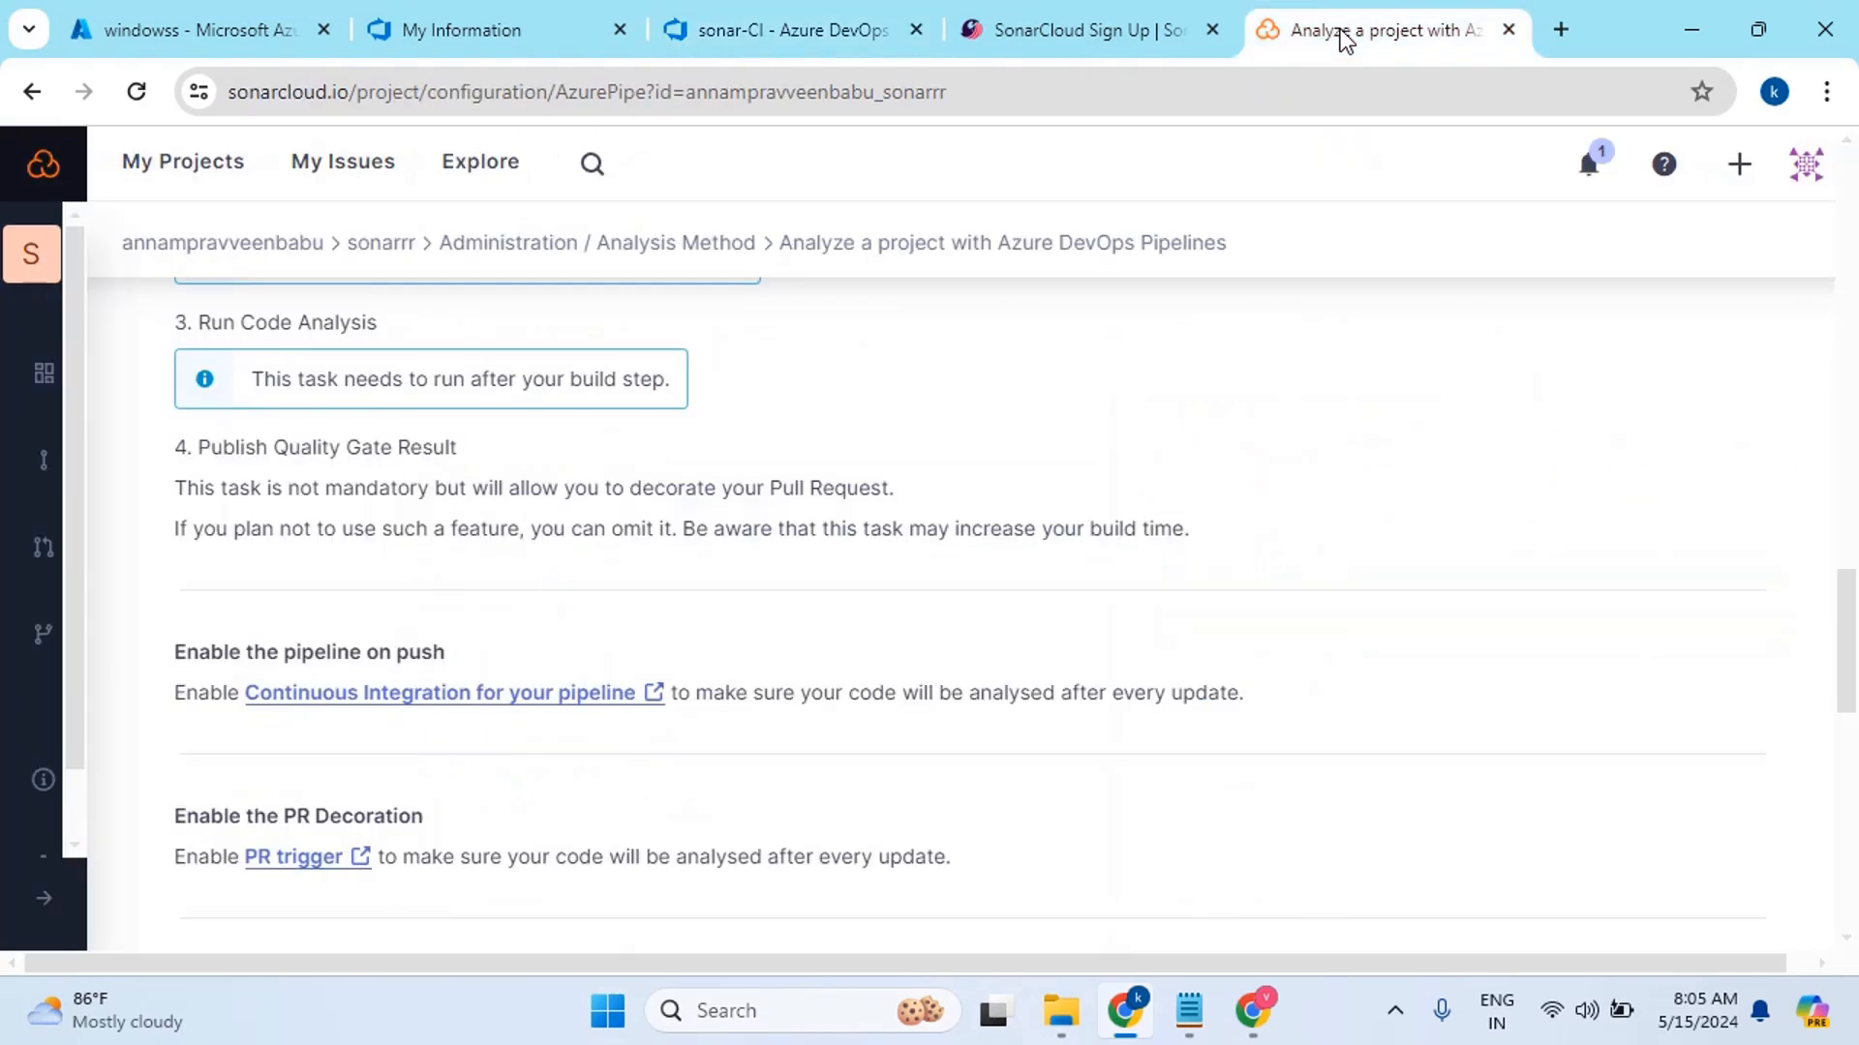
scroll(416, 600, up, 10)
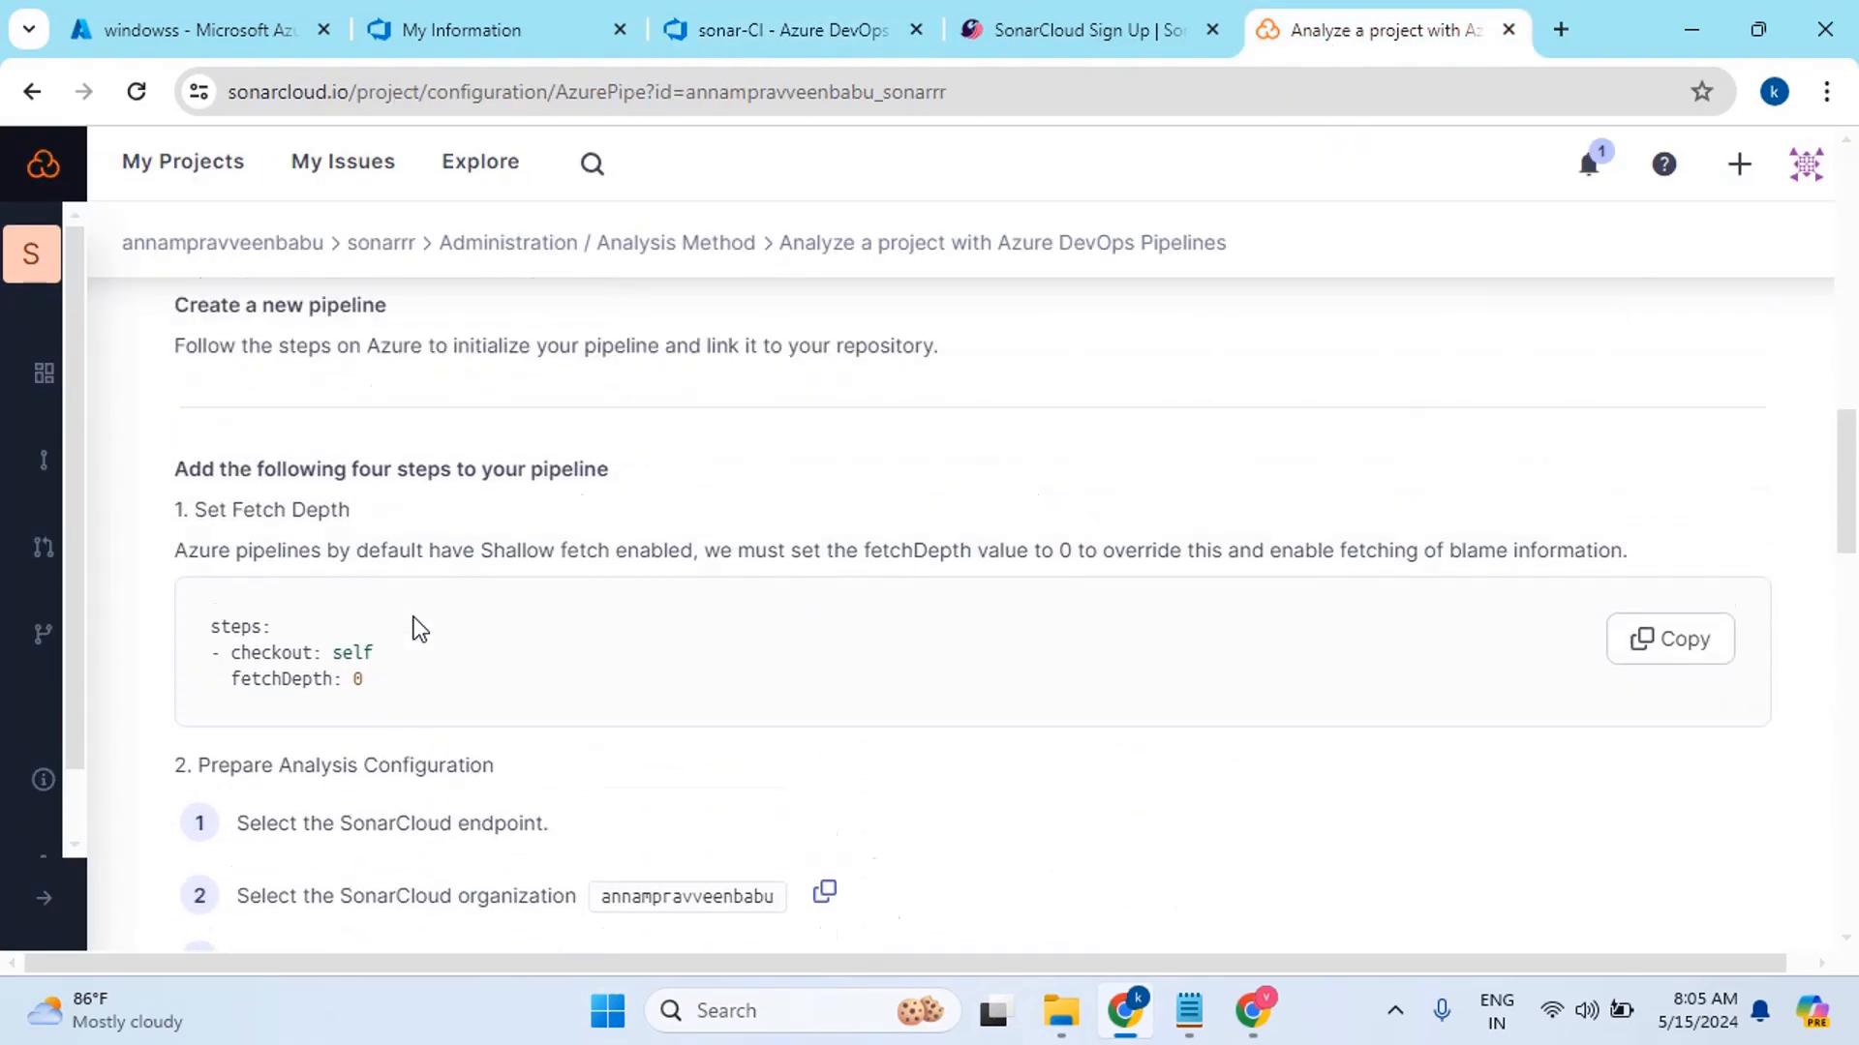
scroll(416, 601, down, 1)
scroll(430, 560, down, 1)
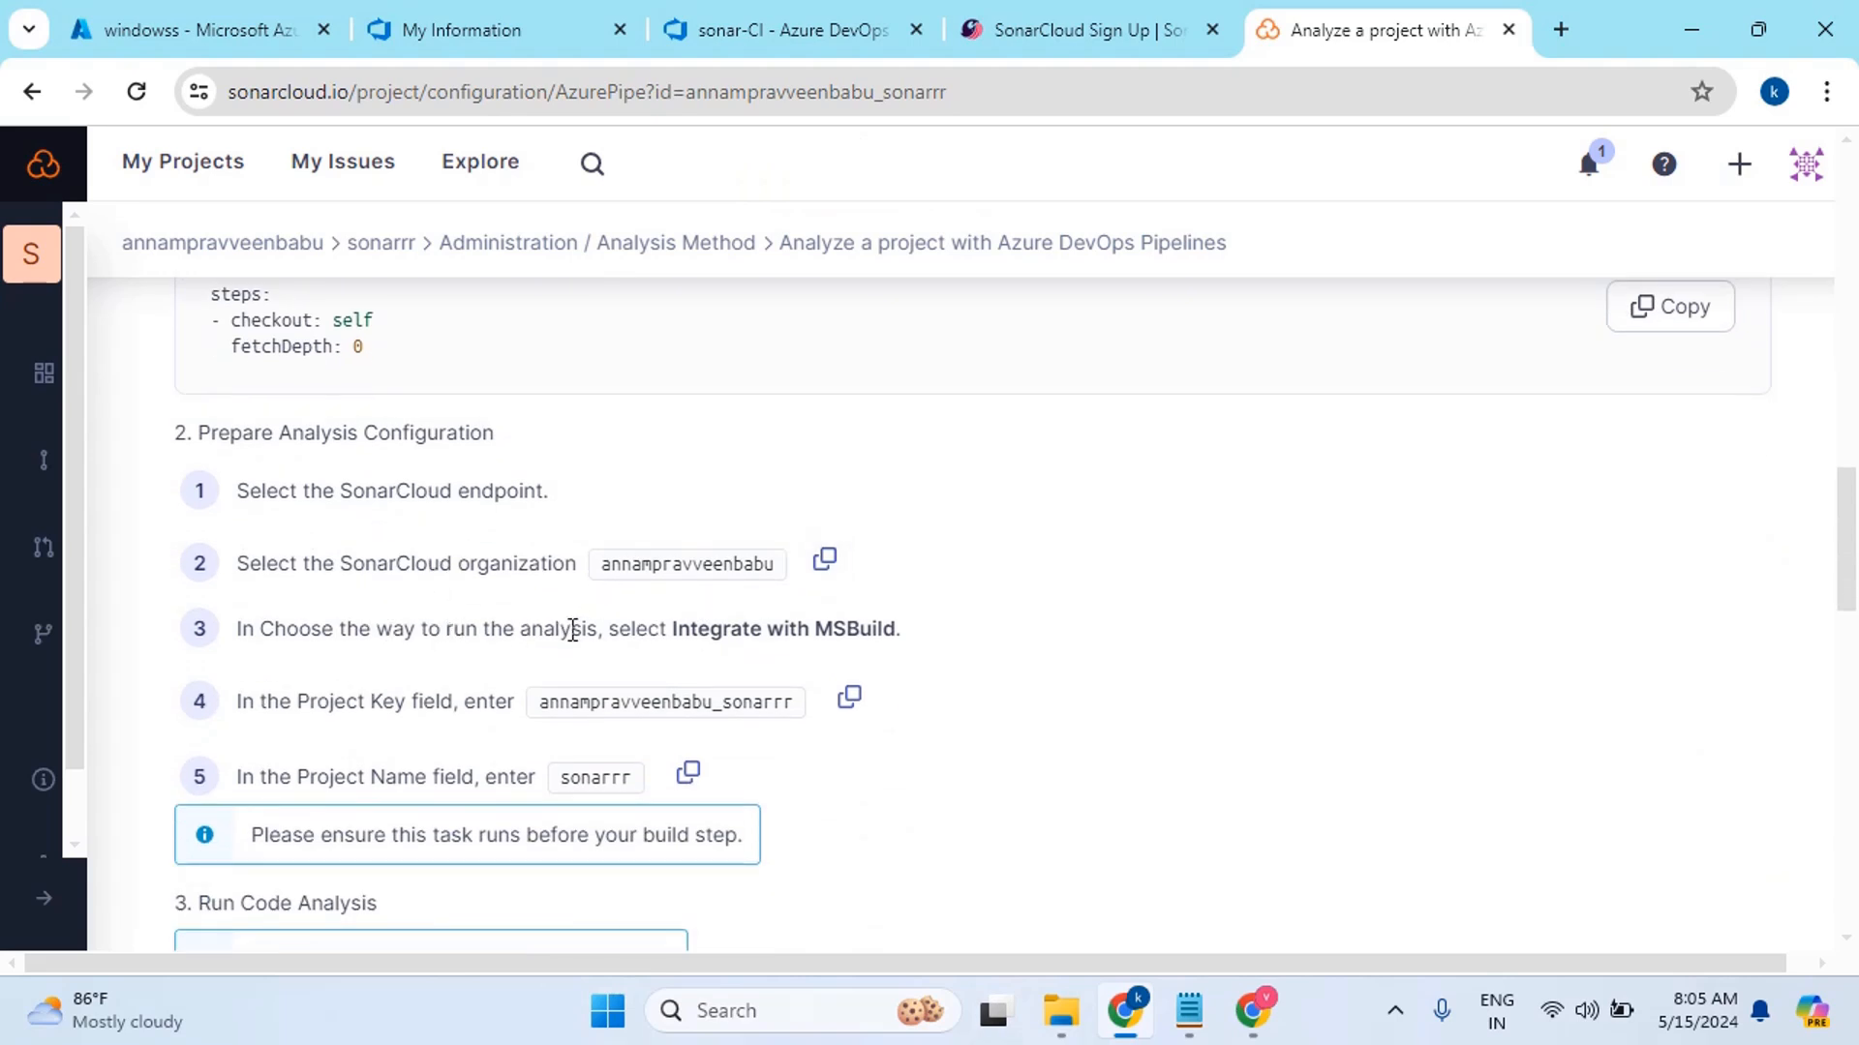
scroll(571, 629, down, 1)
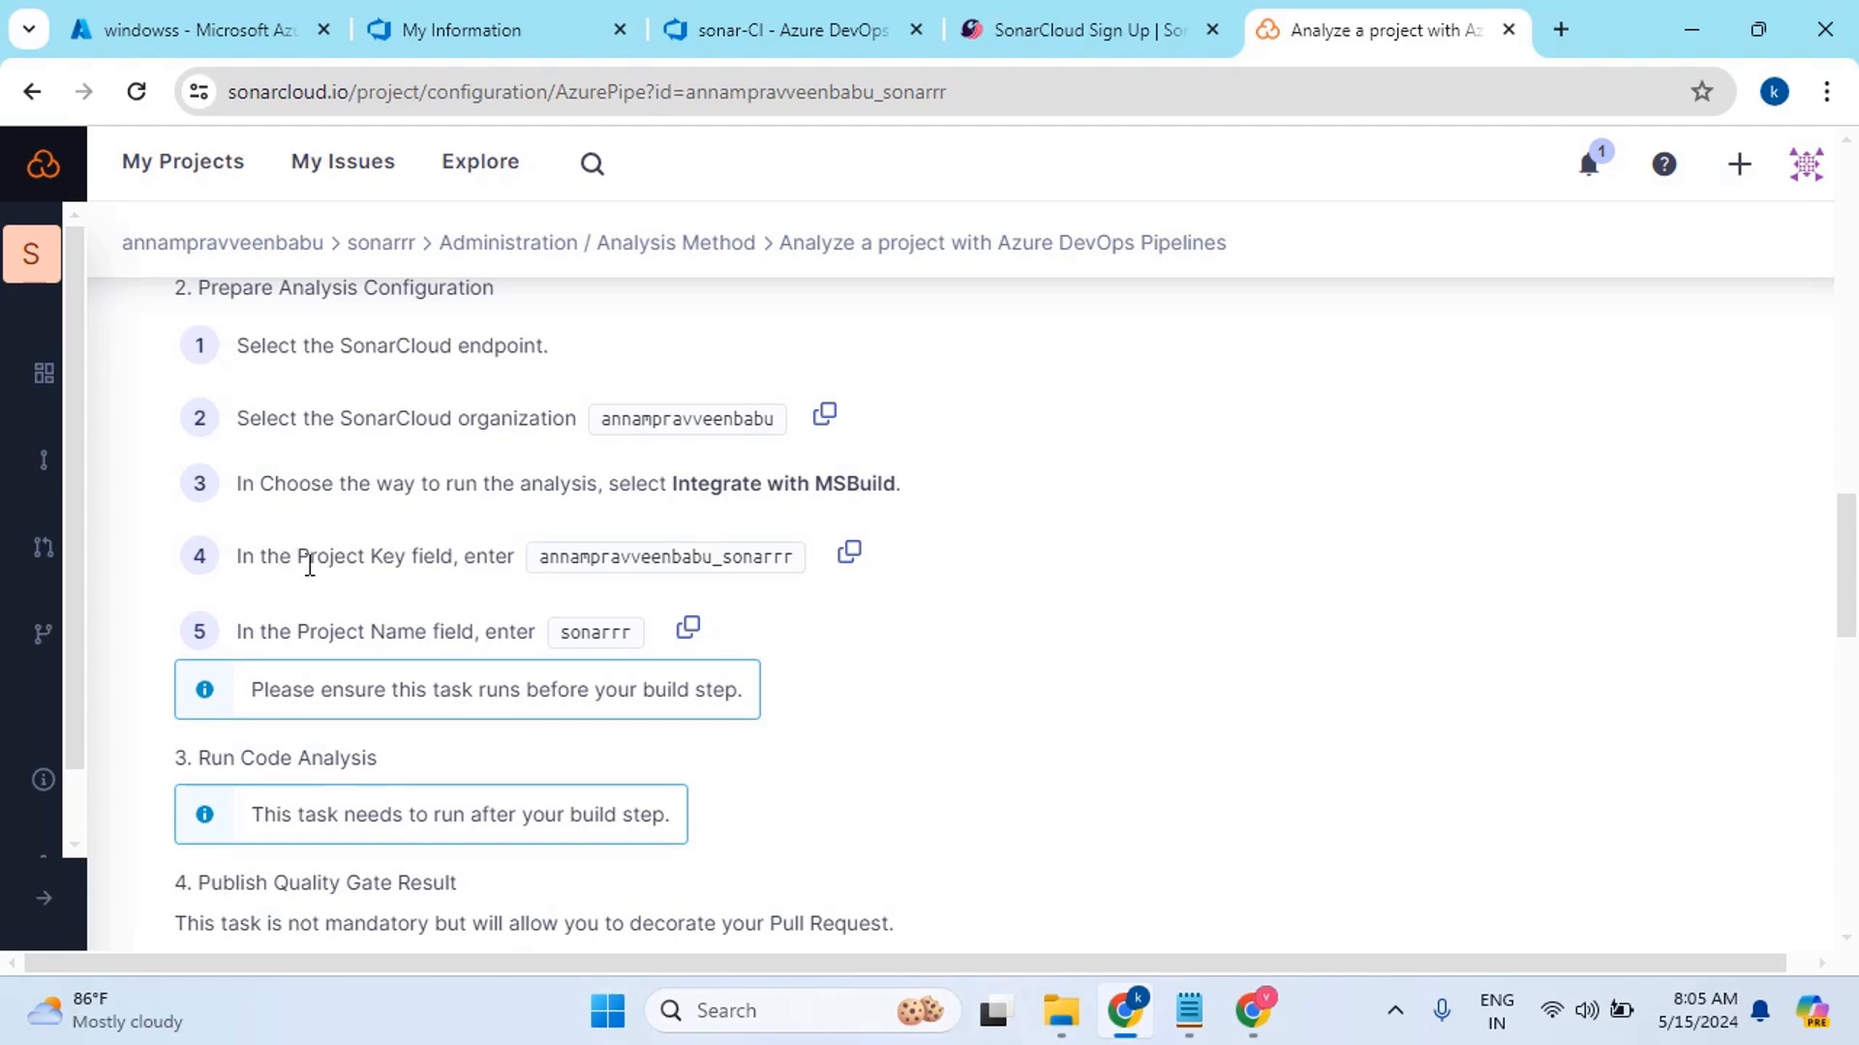
click(849, 552)
click(1053, 27)
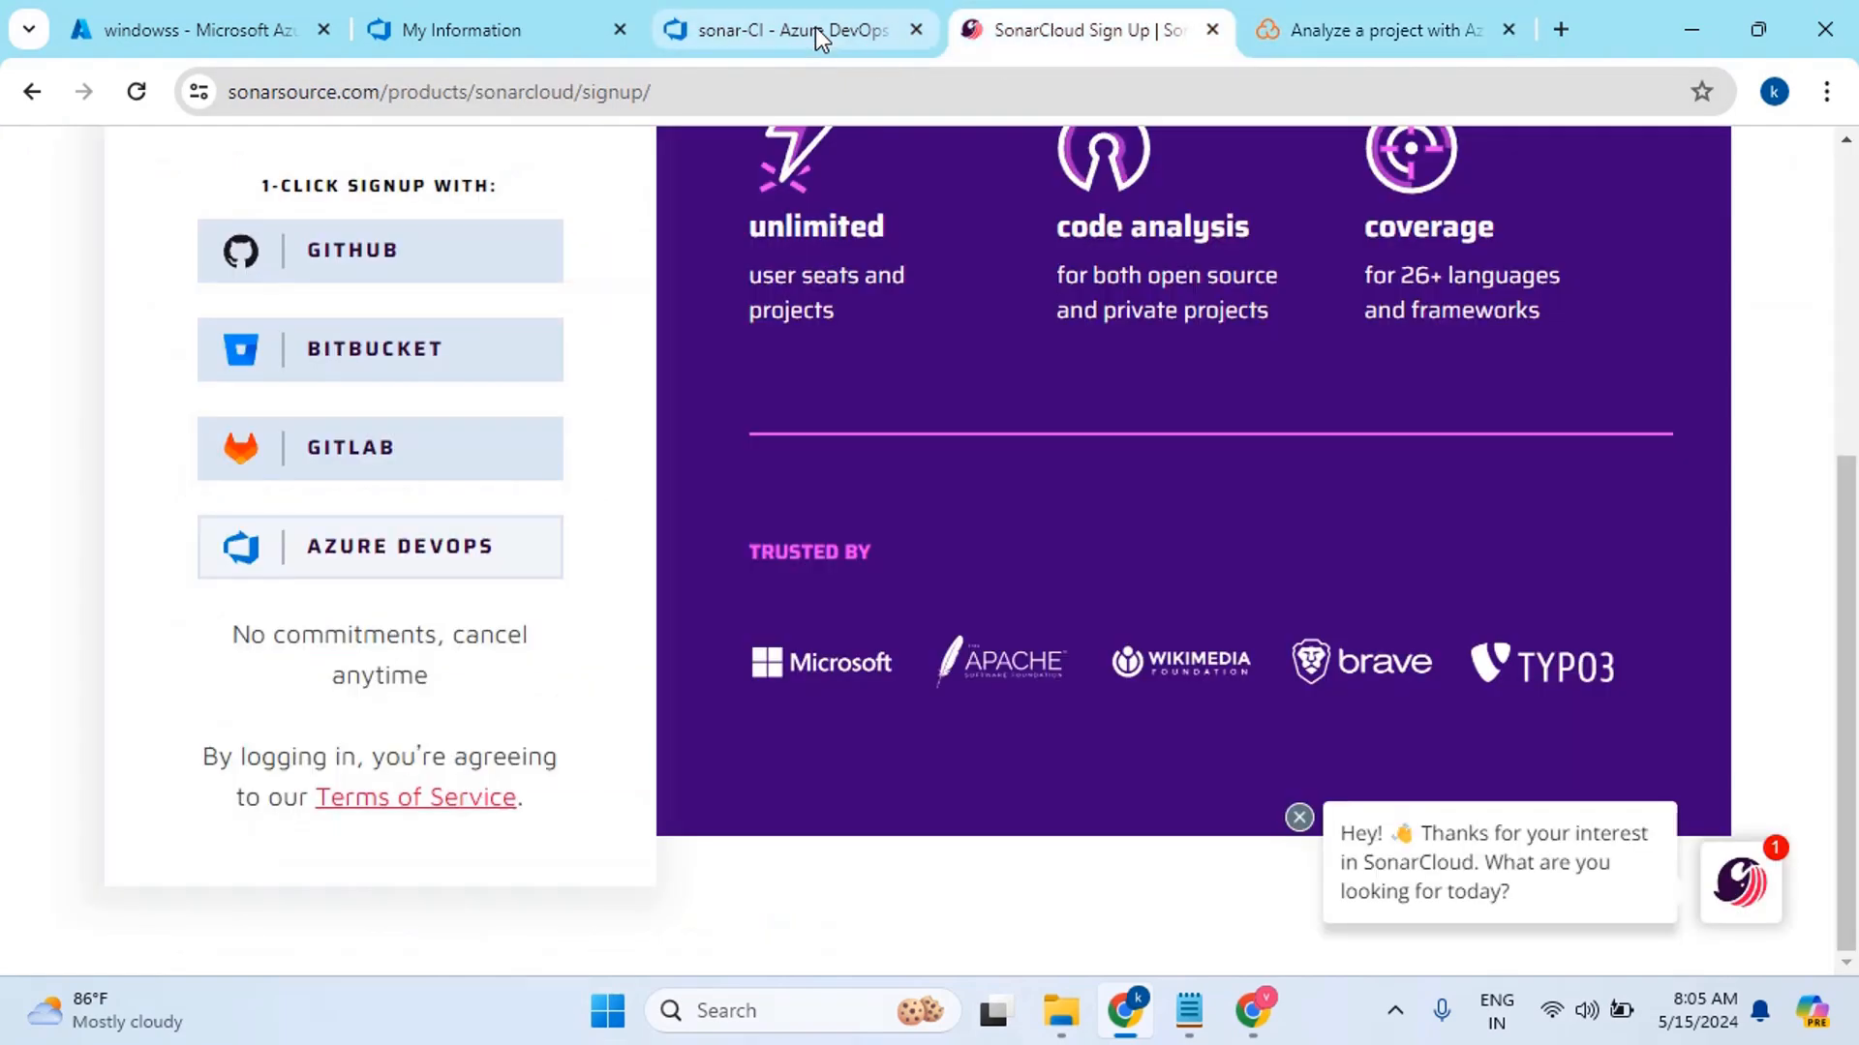
click(815, 27)
key(ctrl+v)
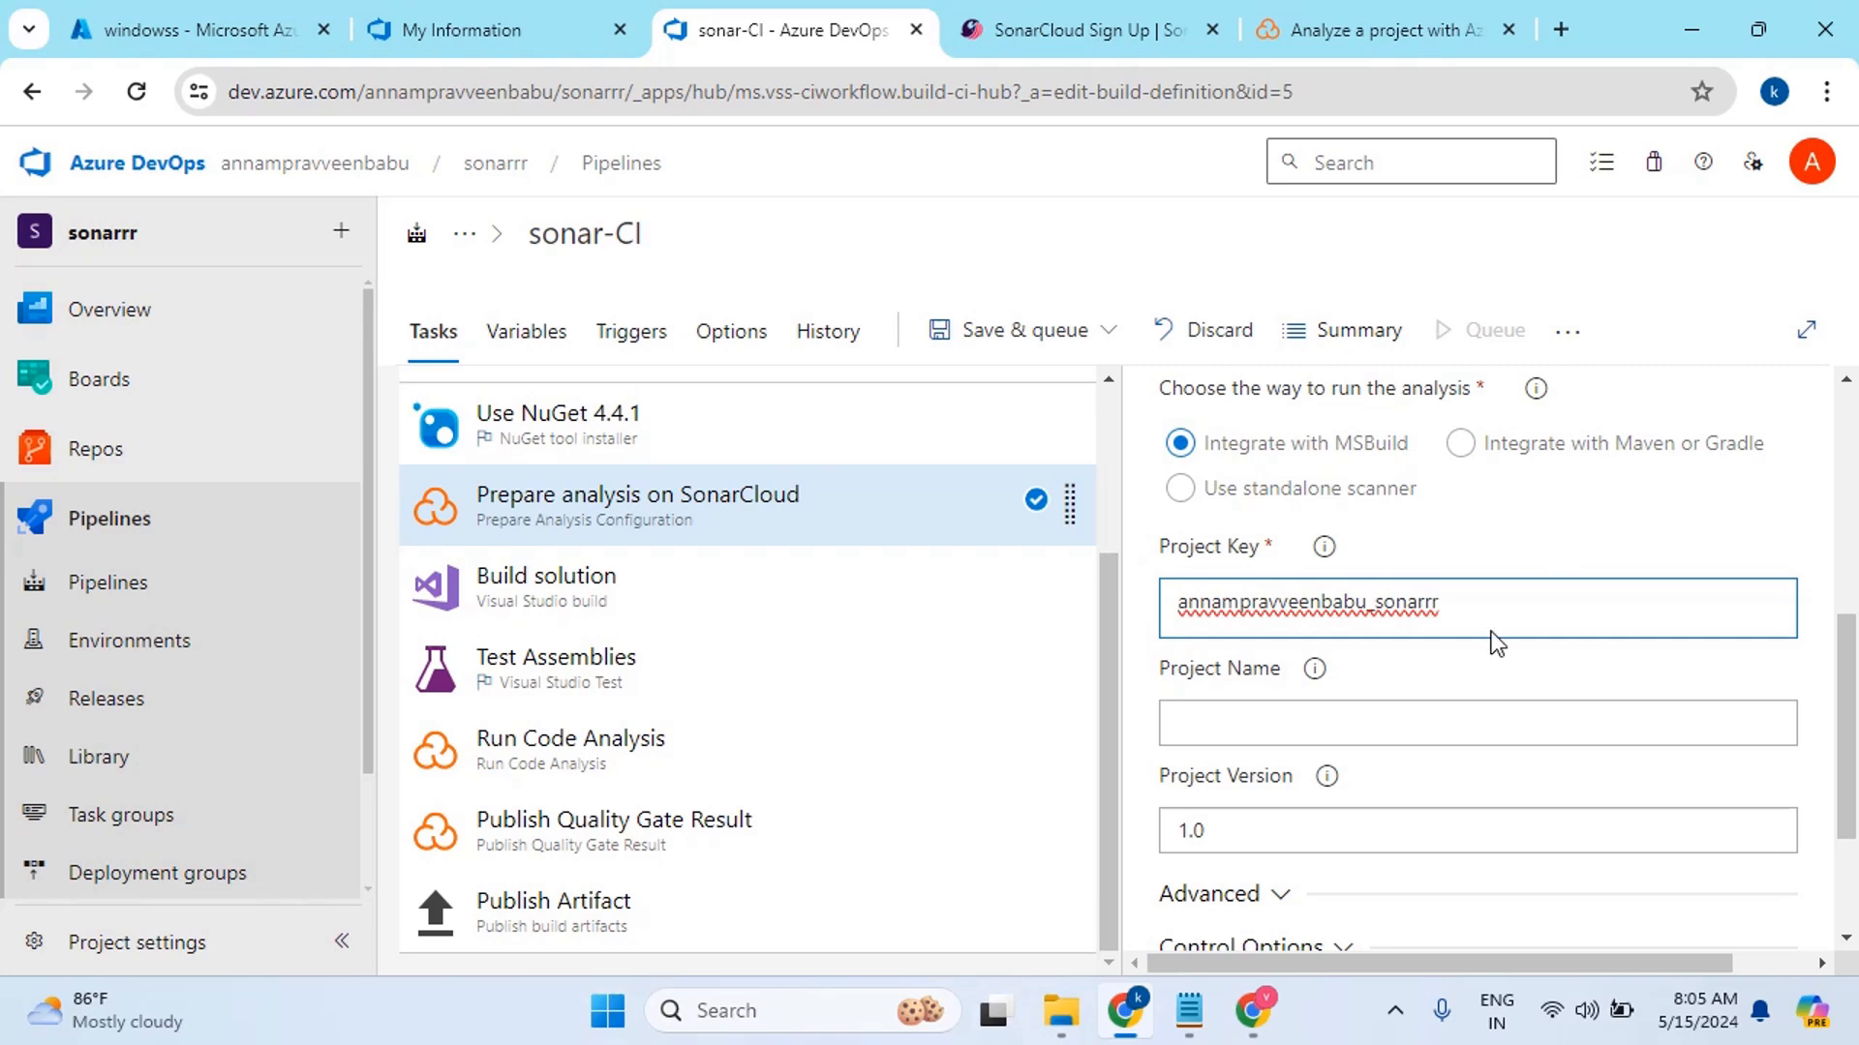
Copy the project name sonarrr from the SonarCloud instructions into the Project Name of the Prepare analysis on SonarCloud task
click(1322, 732)
click(1346, 44)
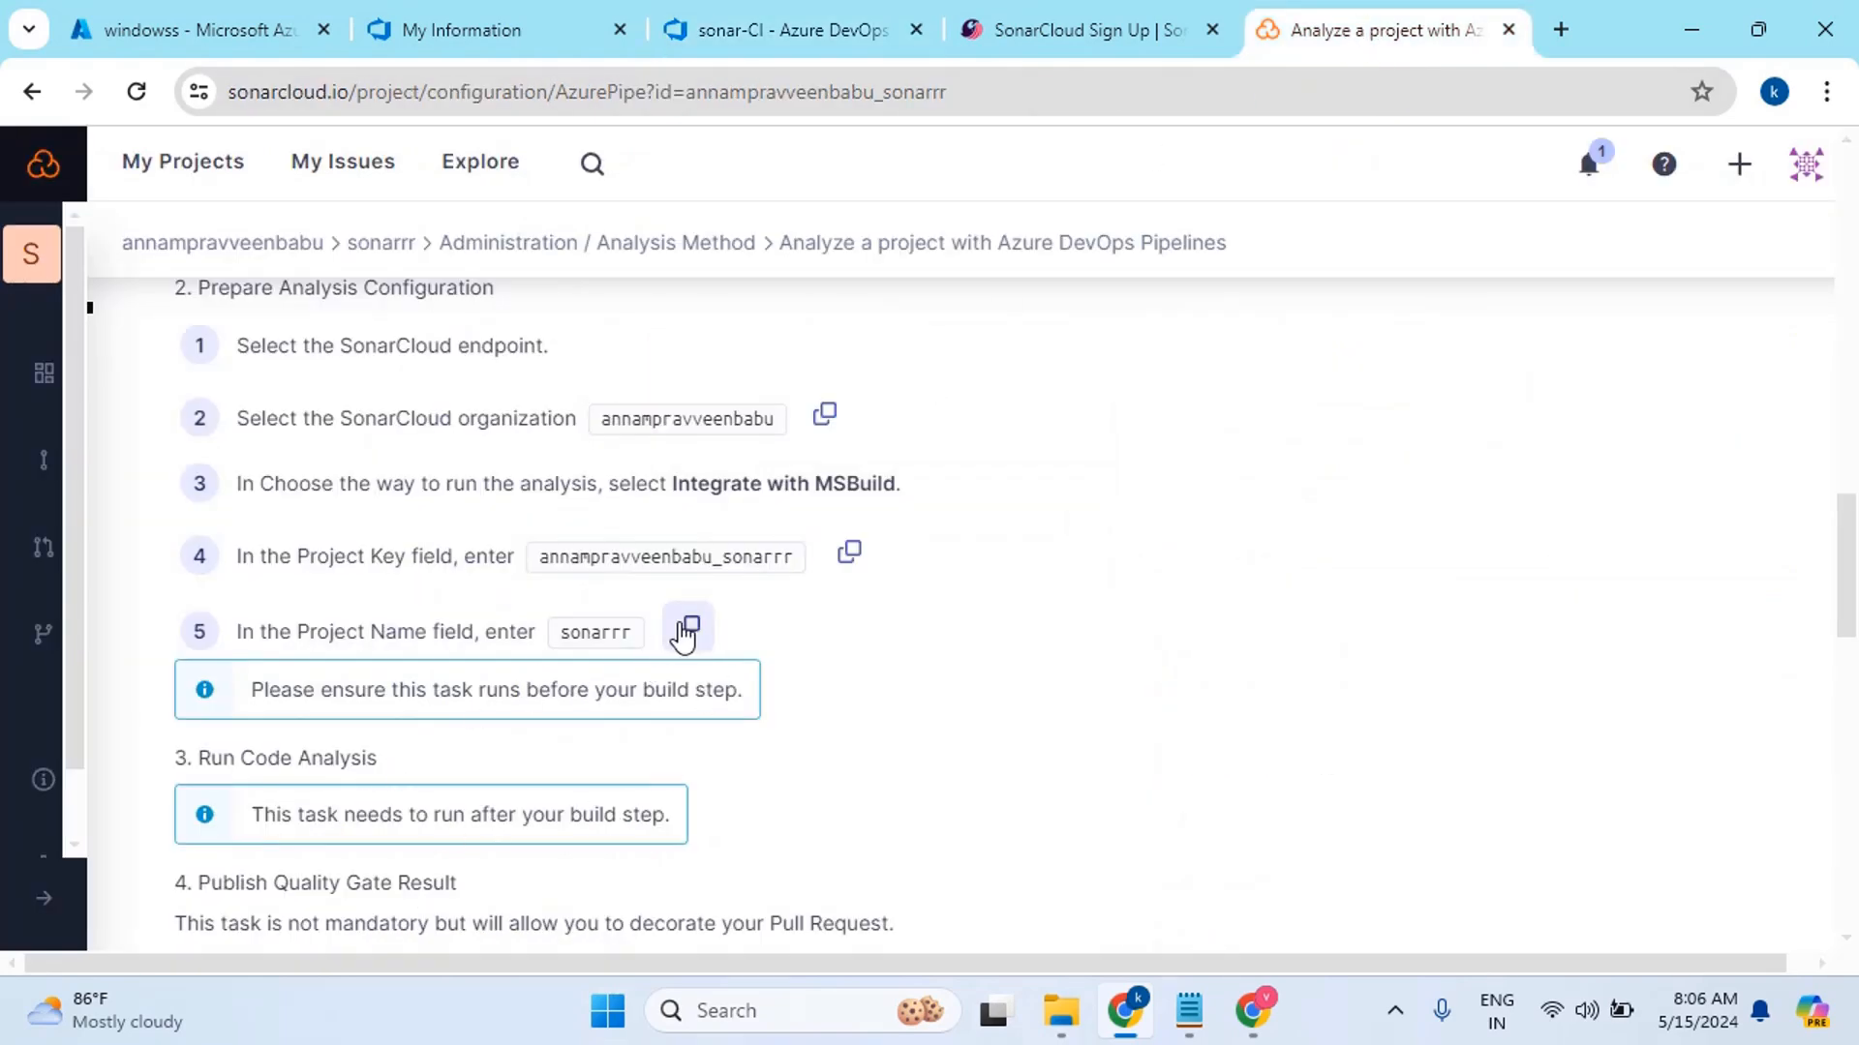
click(687, 629)
click(791, 30)
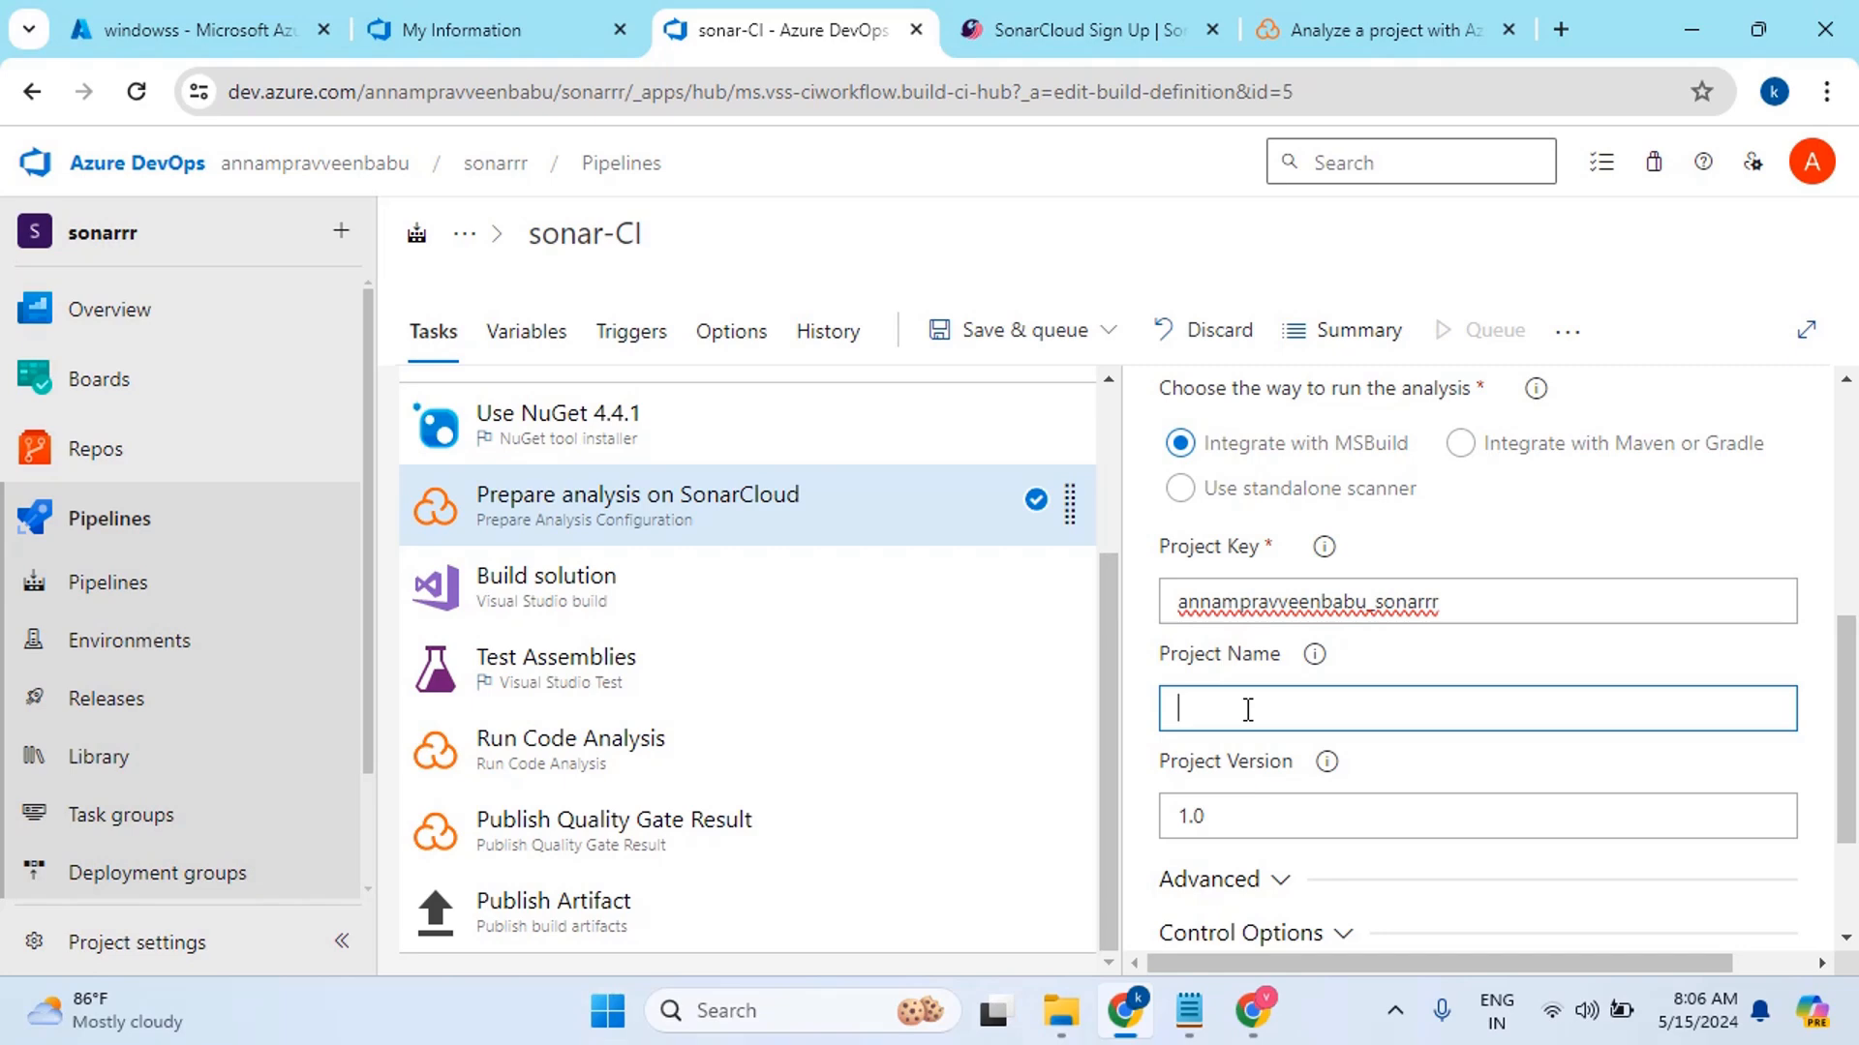
key(ctrl+v)
click(1449, 655)
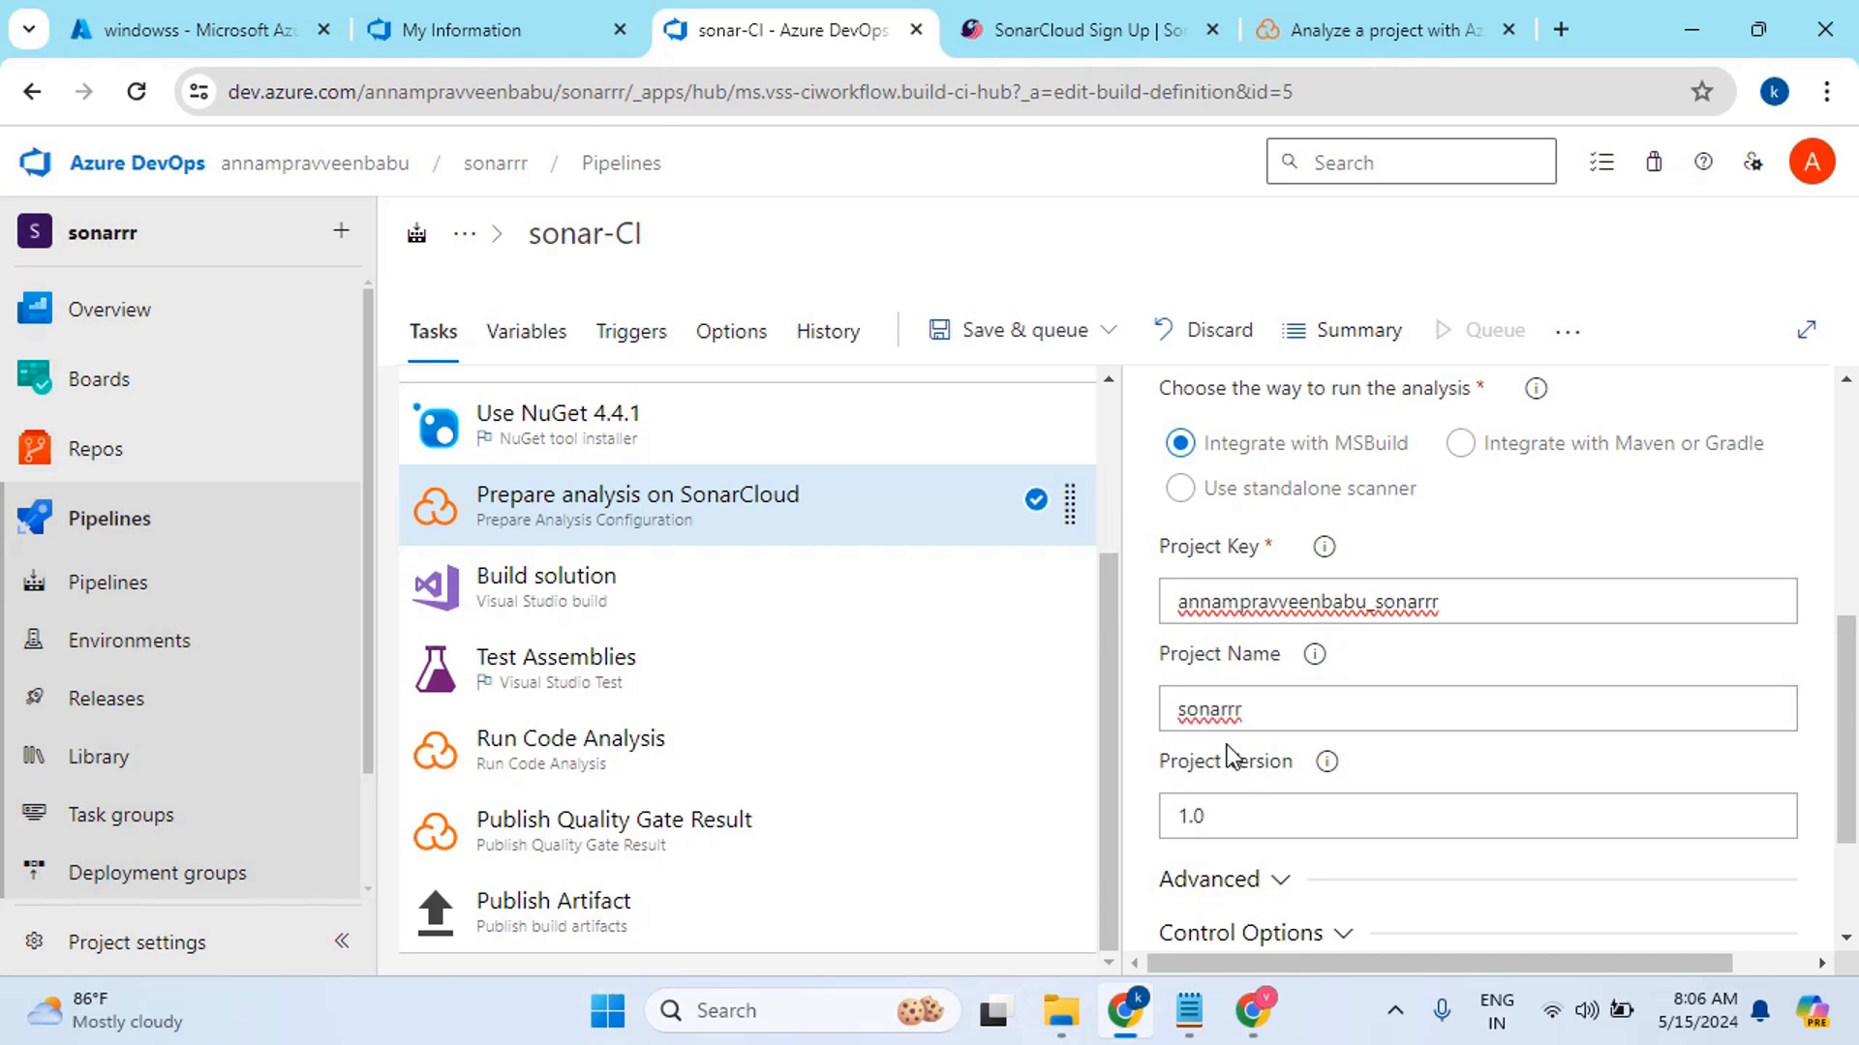
Review the Prepare analysis on SonarCloud settings, covering task version, endpoint, organization, analysis method, project key, name and version
click(1179, 712)
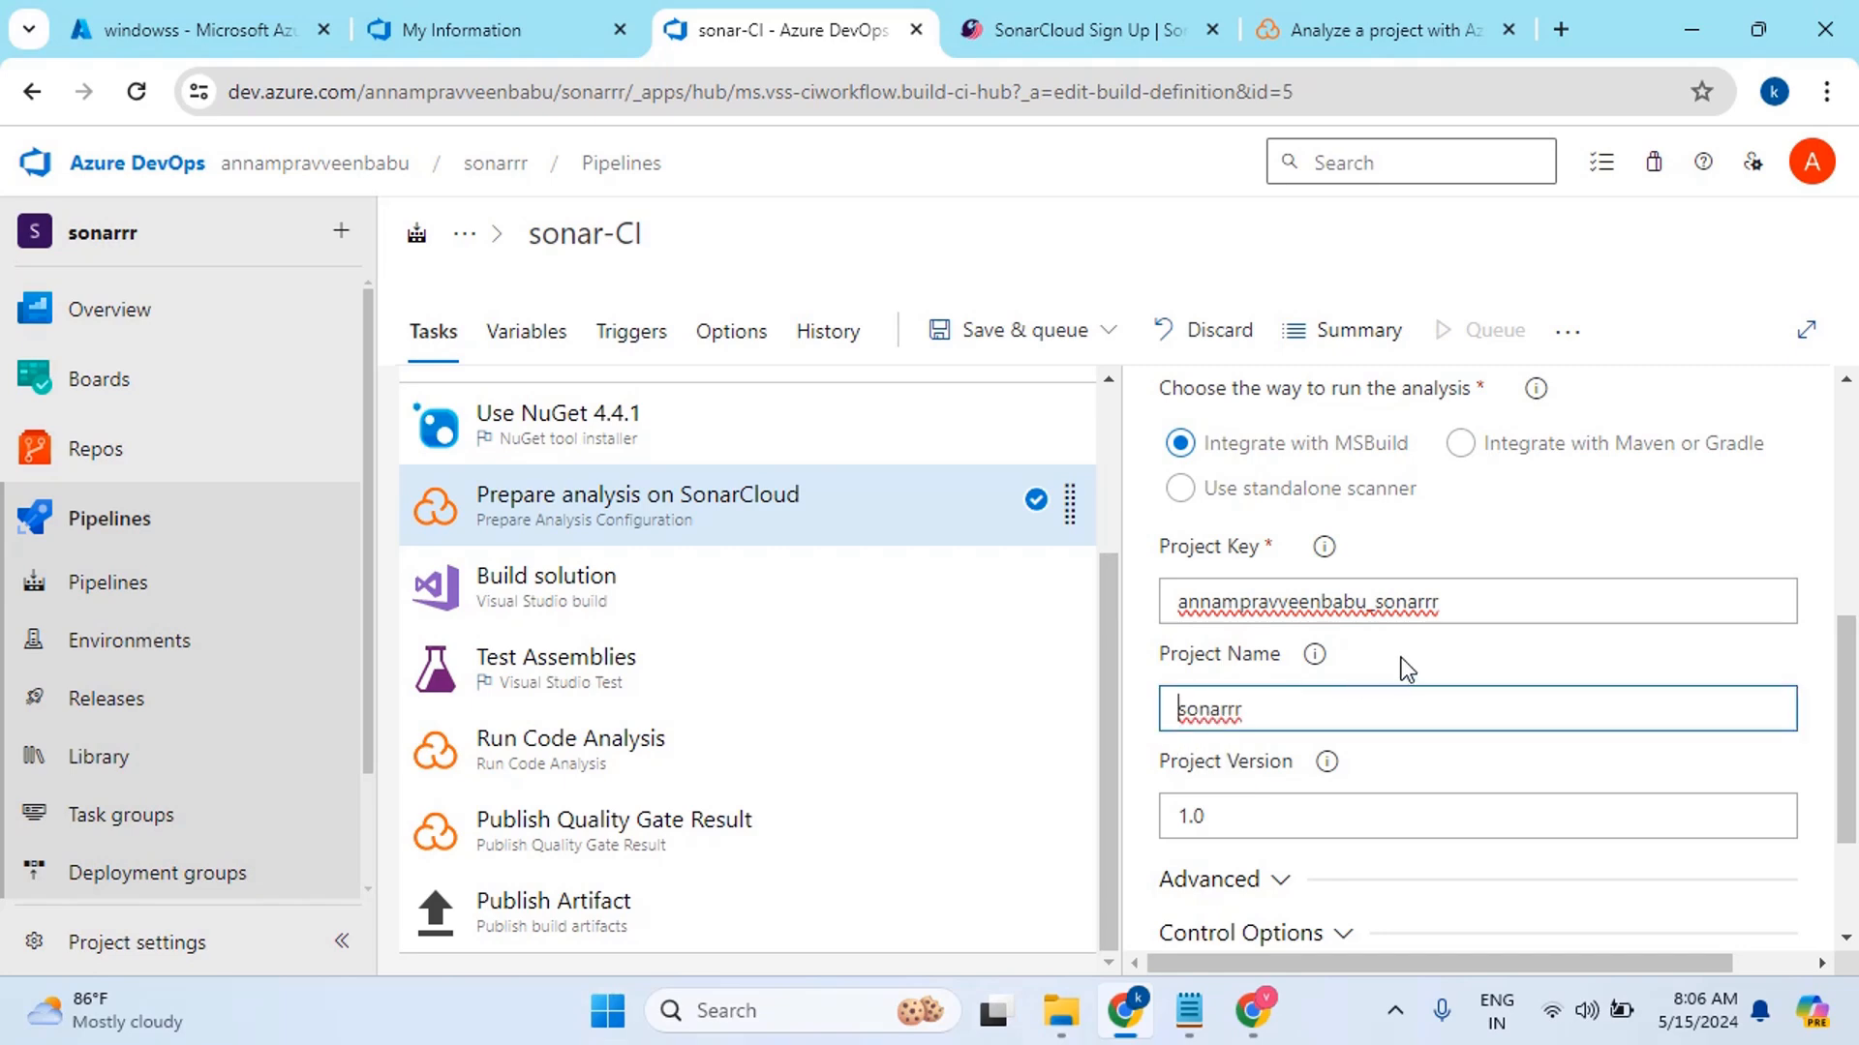
scroll(1355, 687, down, 2)
scroll(1274, 721, up, 8)
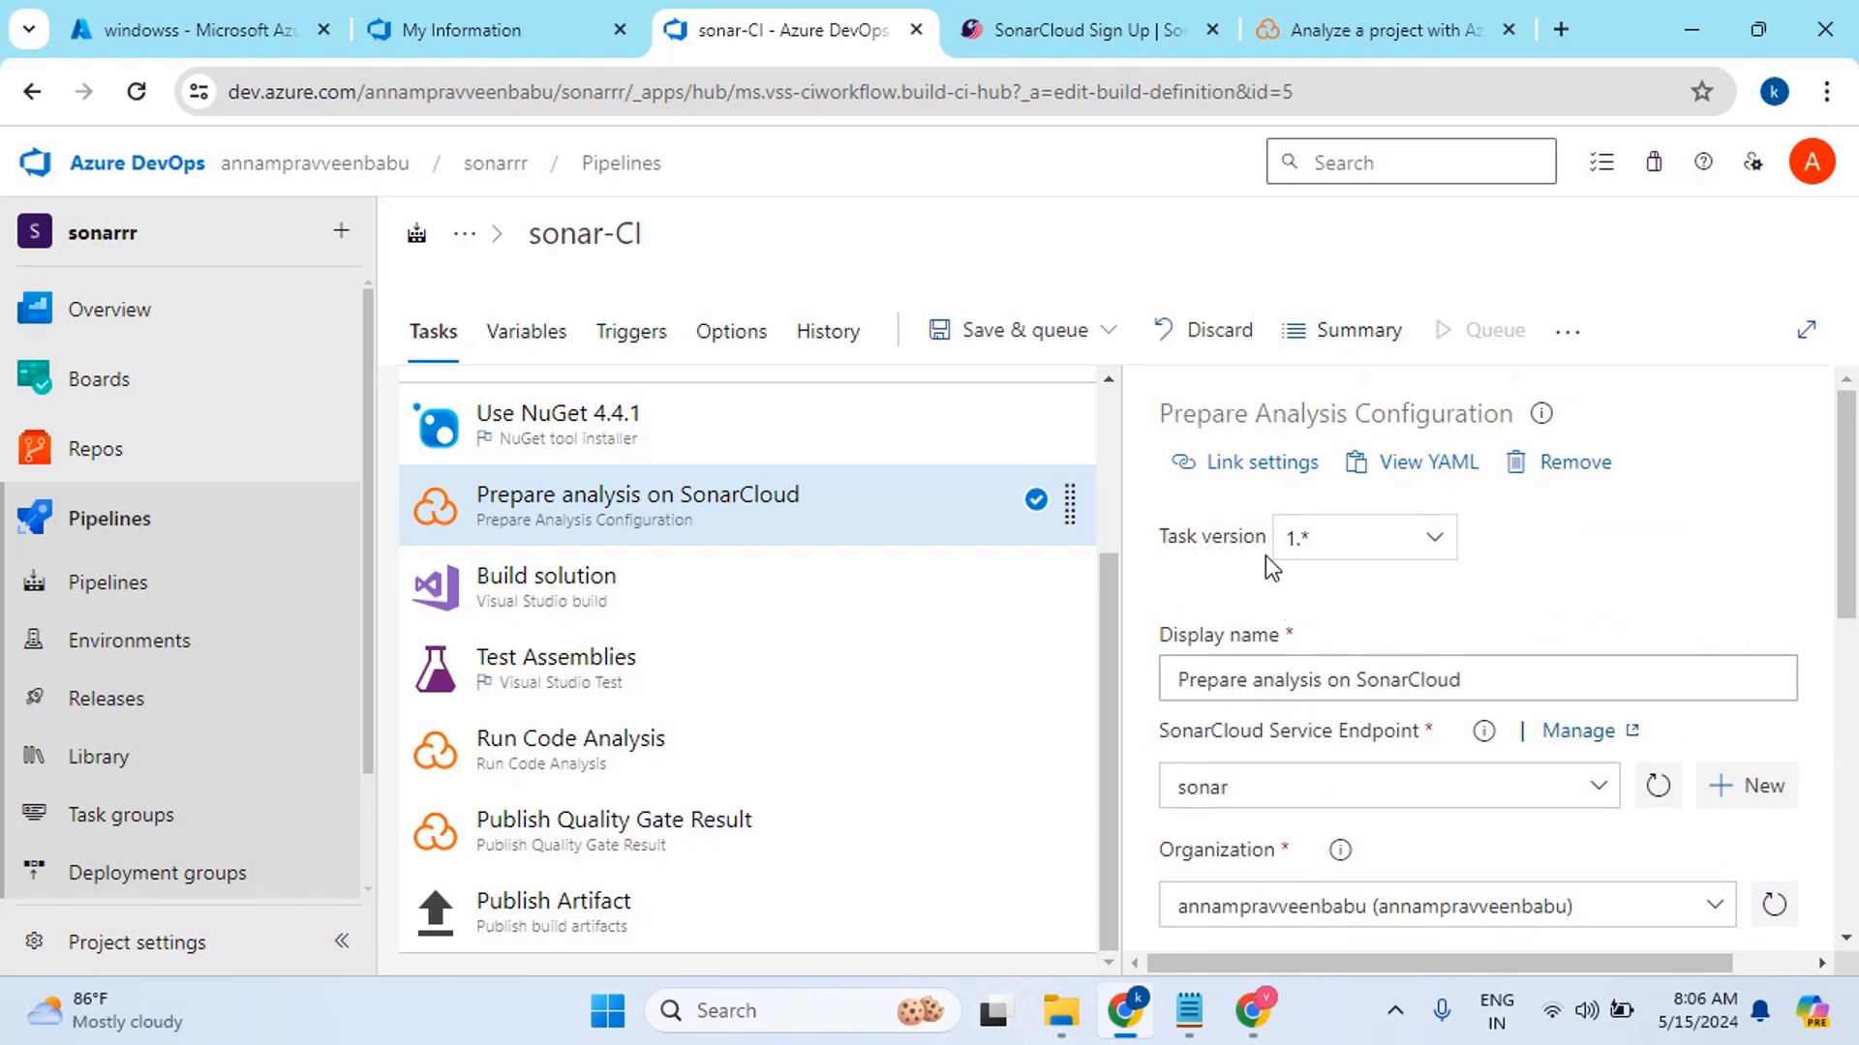
scroll(1264, 569, down, 2)
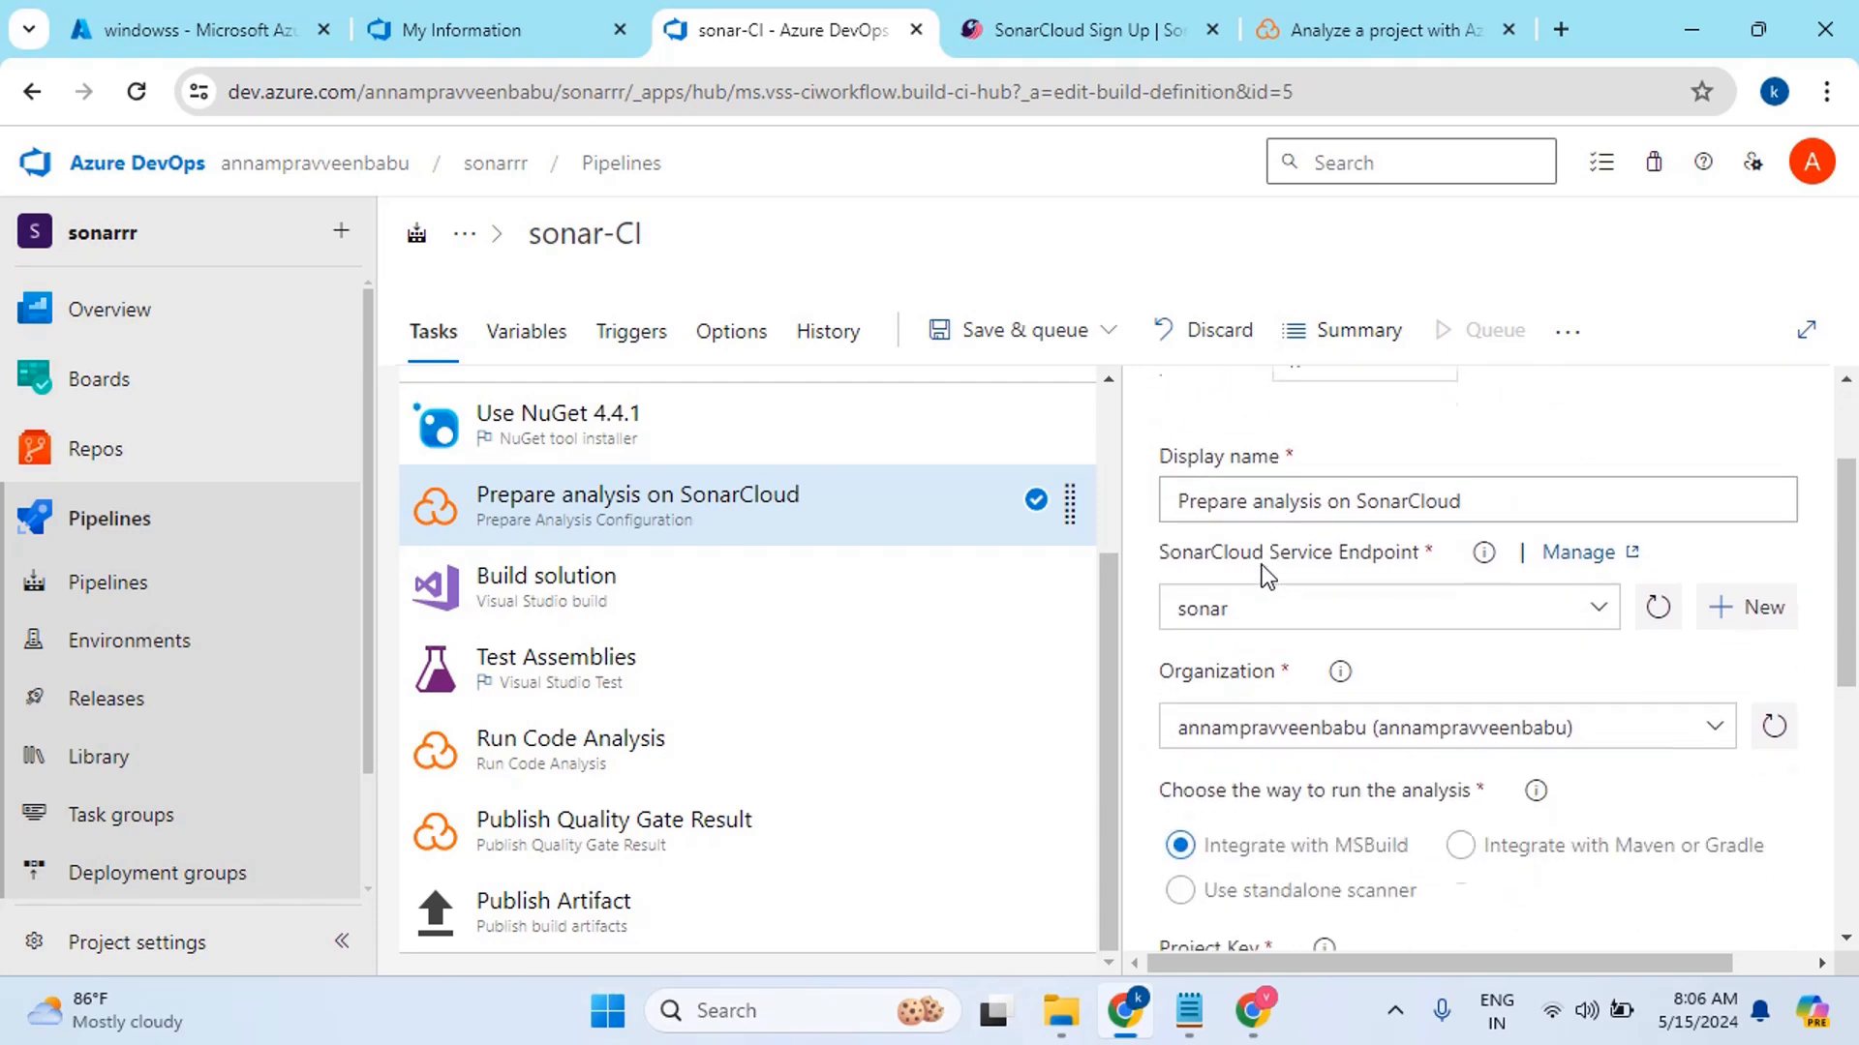
scroll(1262, 565, down, 1)
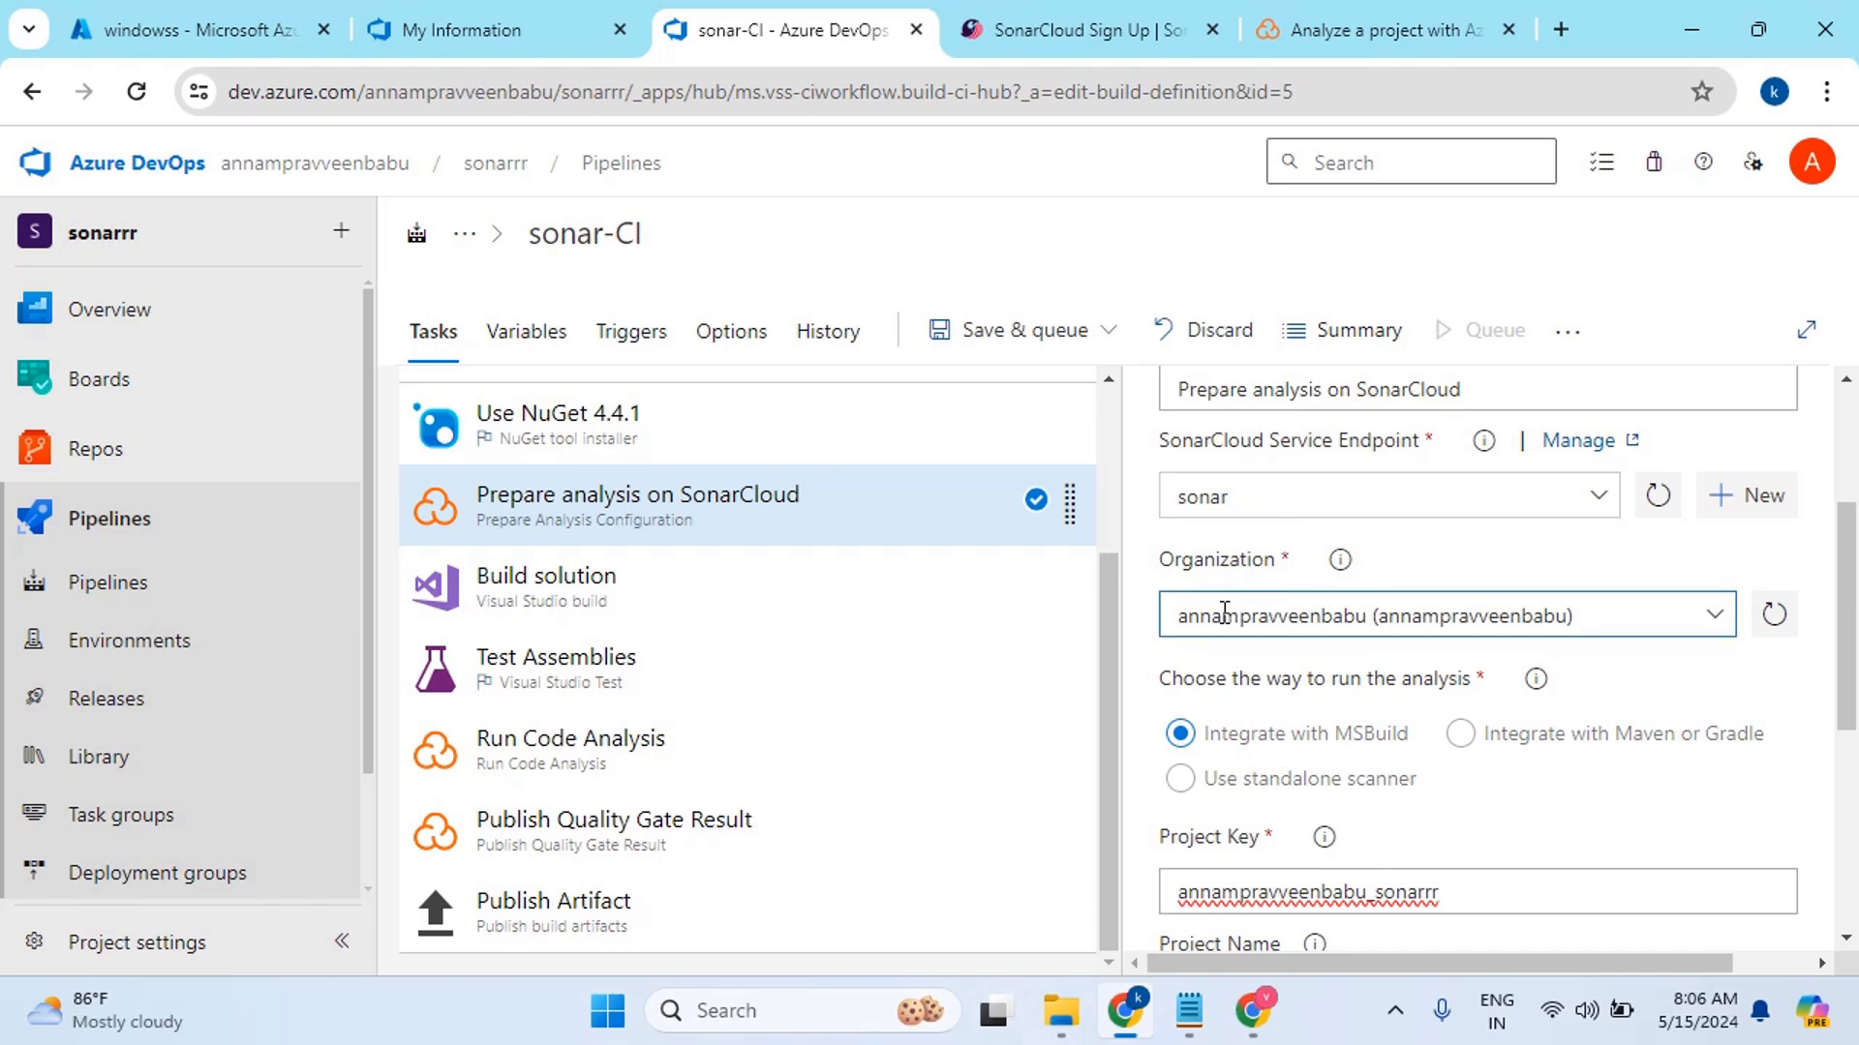
scroll(1227, 614, down, 1)
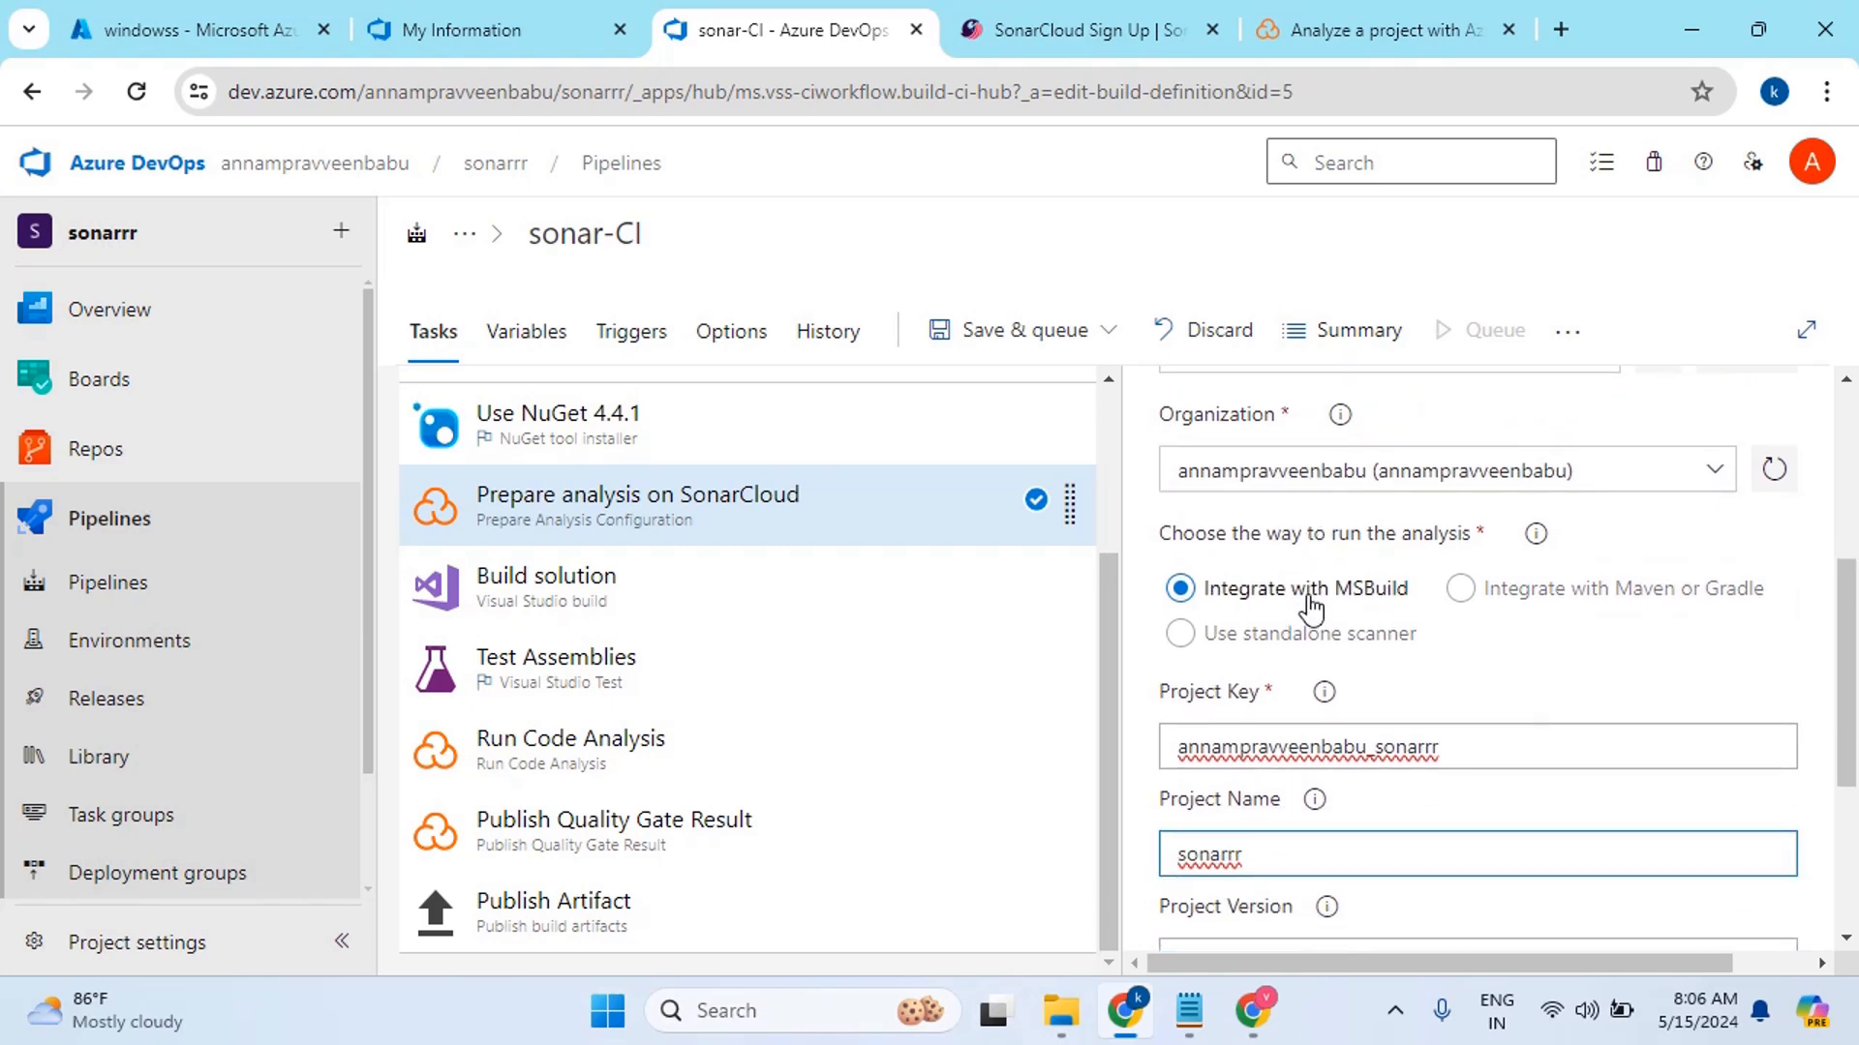
click(1181, 751)
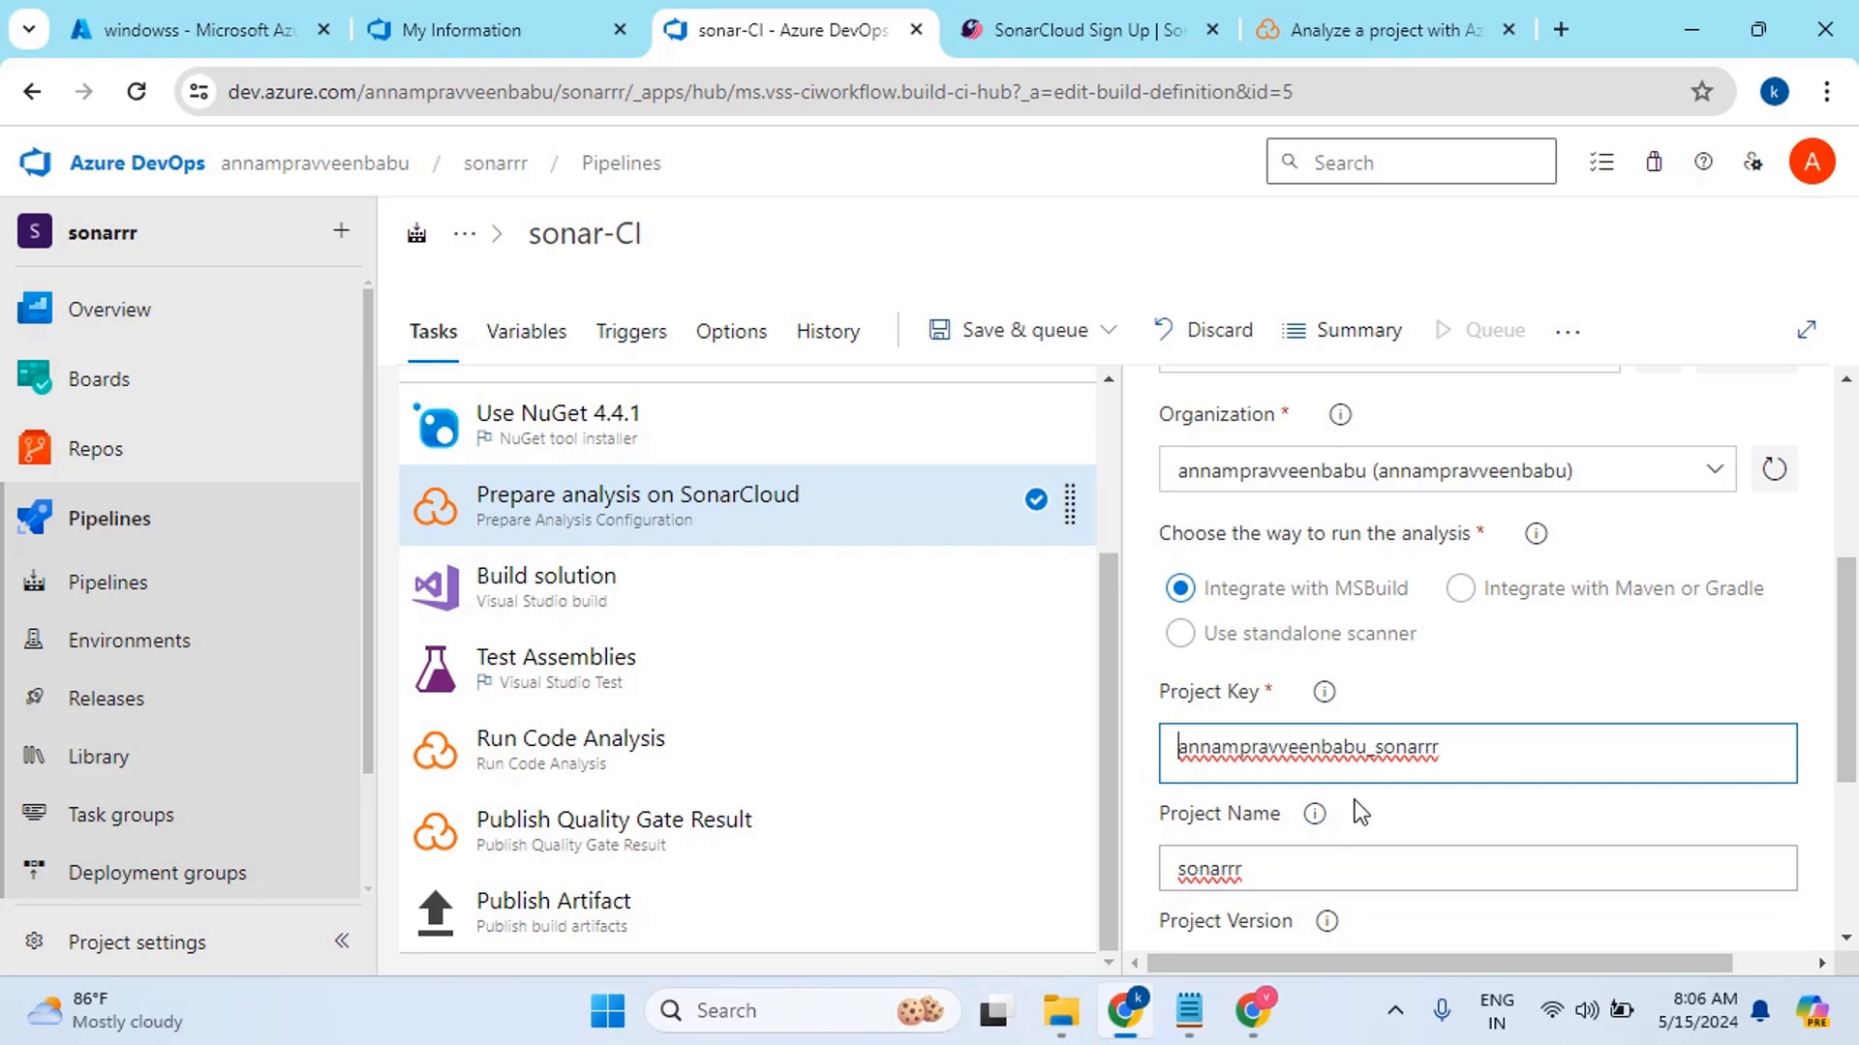
scroll(1357, 811, down, 1)
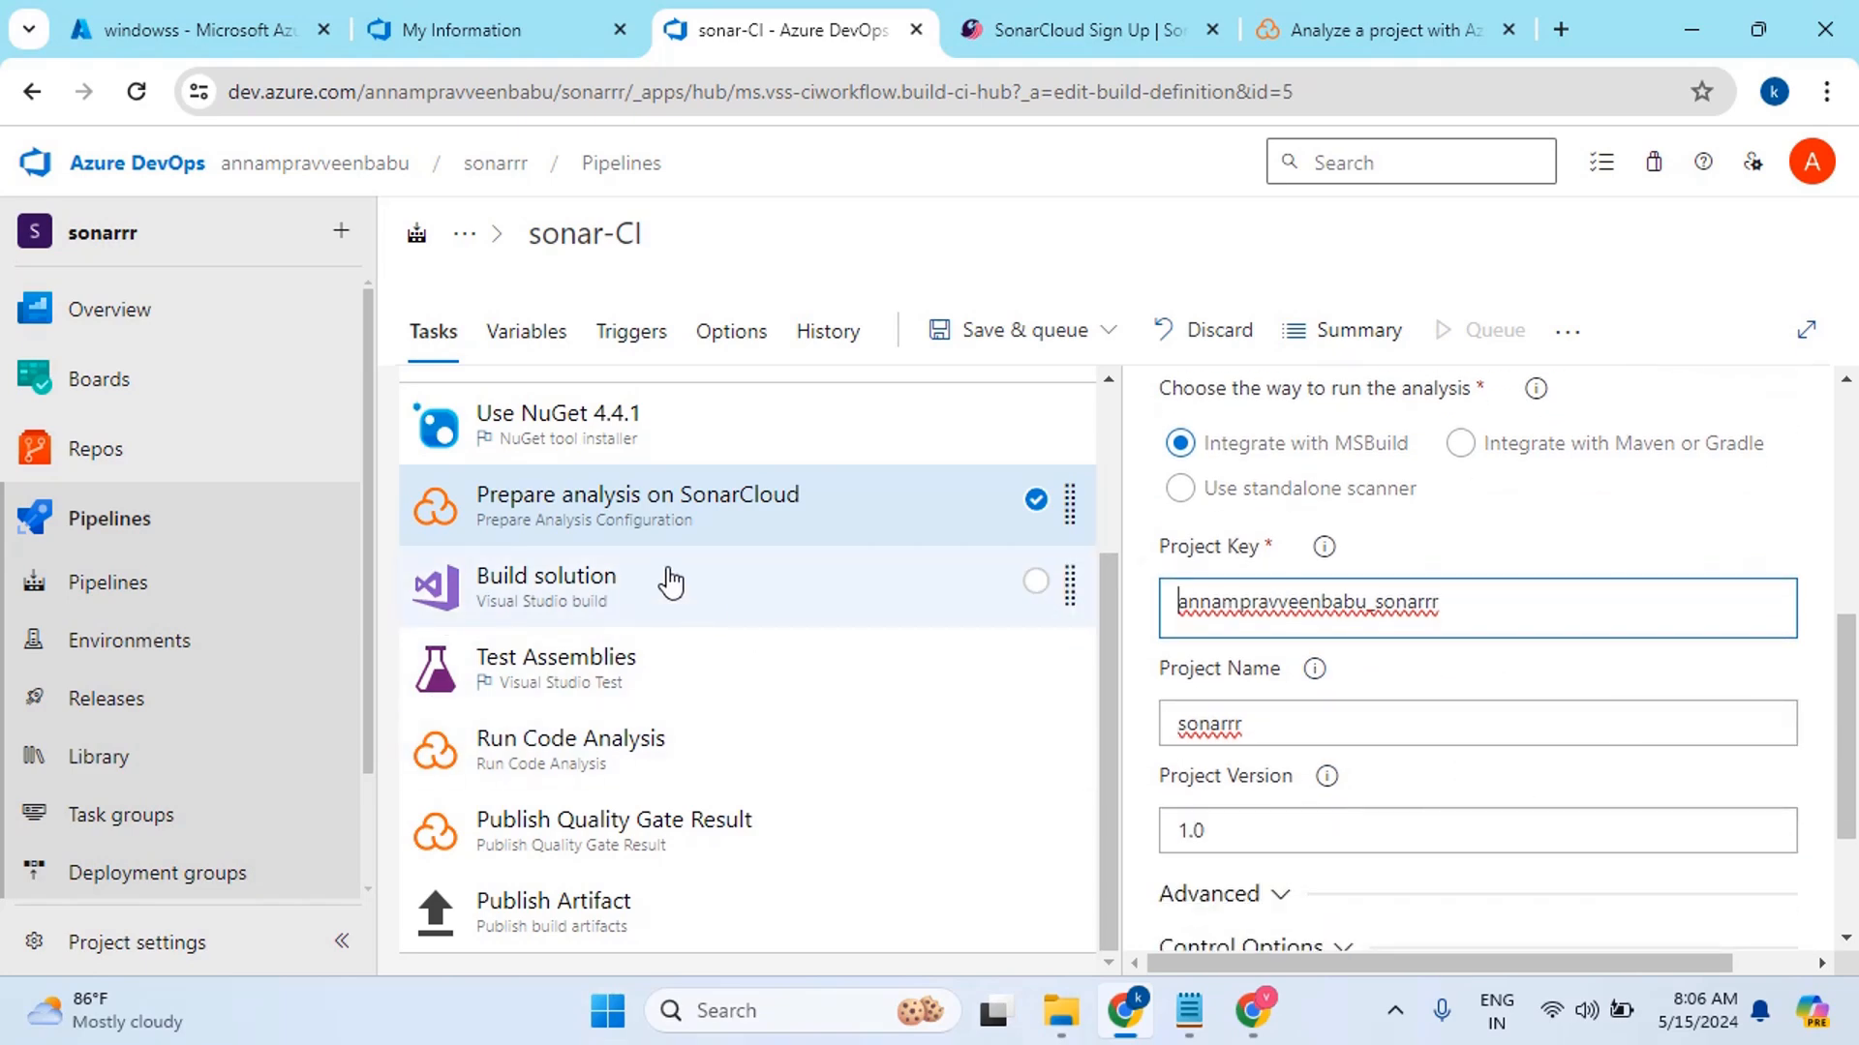
Set the JDK version source of the Run Code Analysis task to Use JAVA_HOME
click(645, 771)
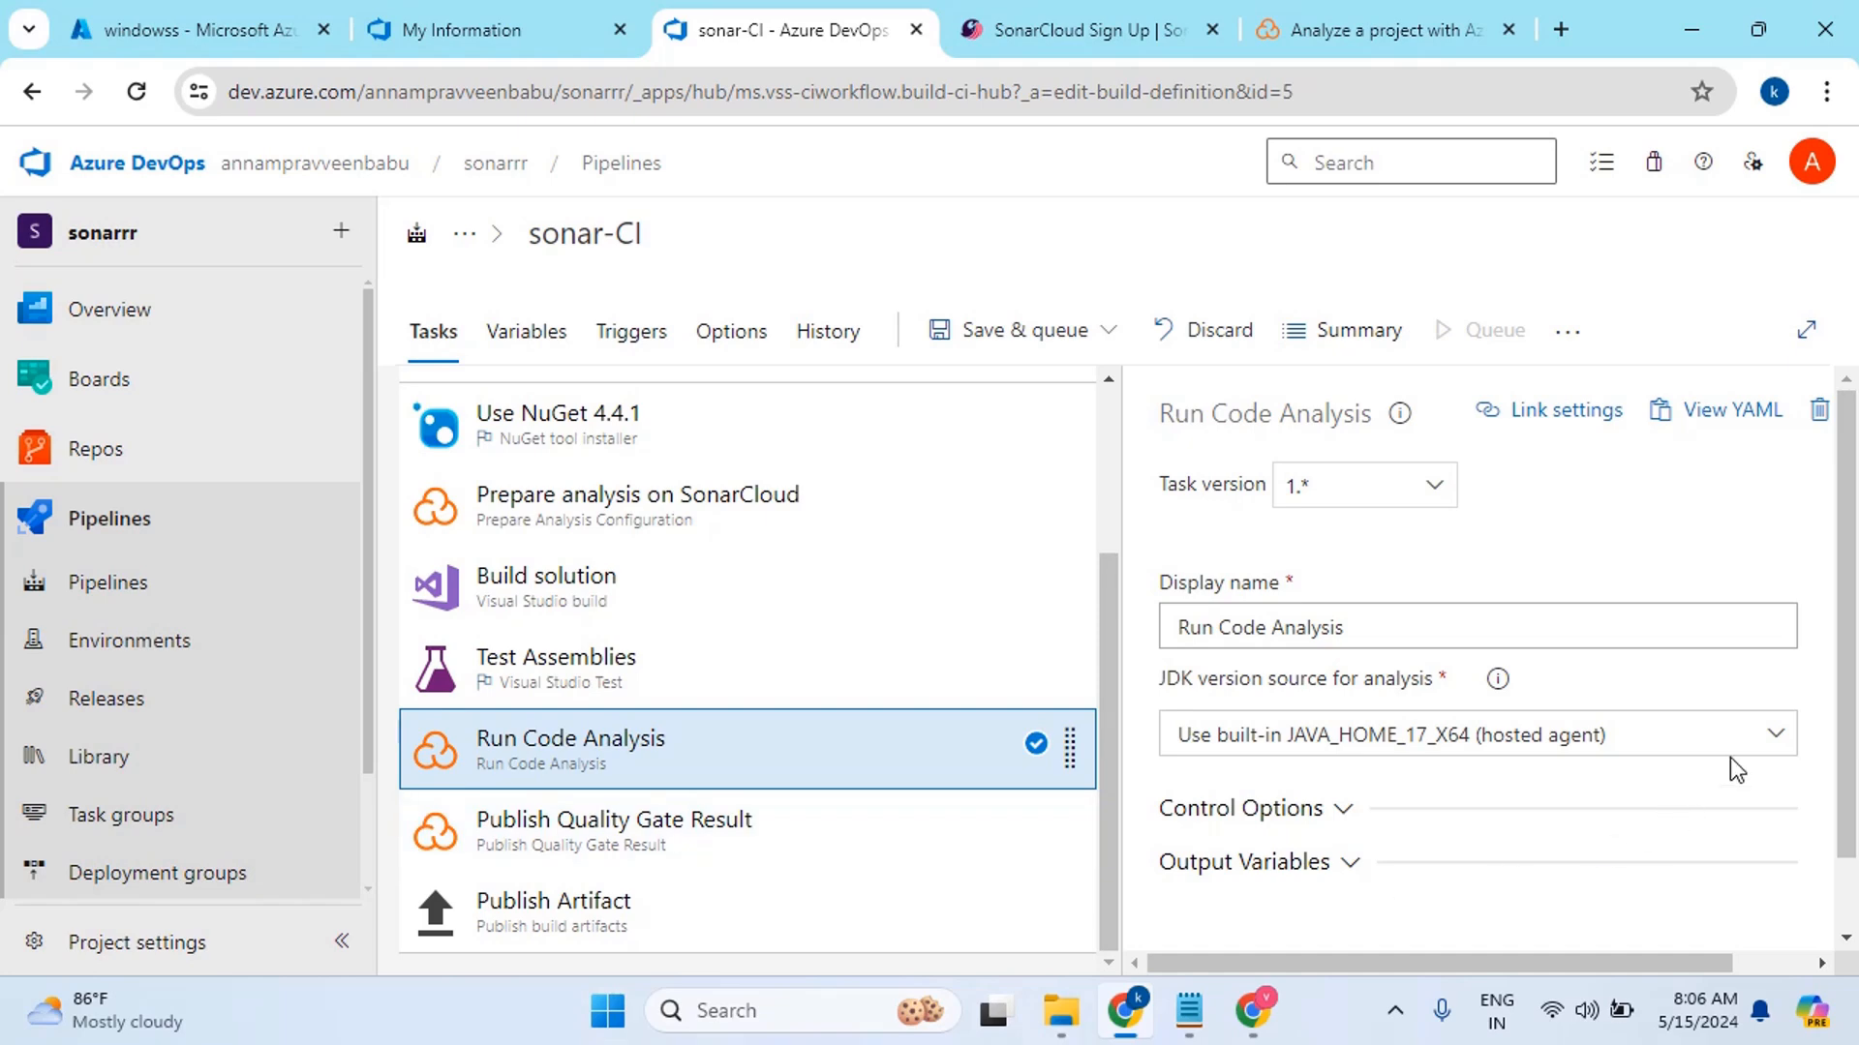
click(1776, 746)
click(1316, 772)
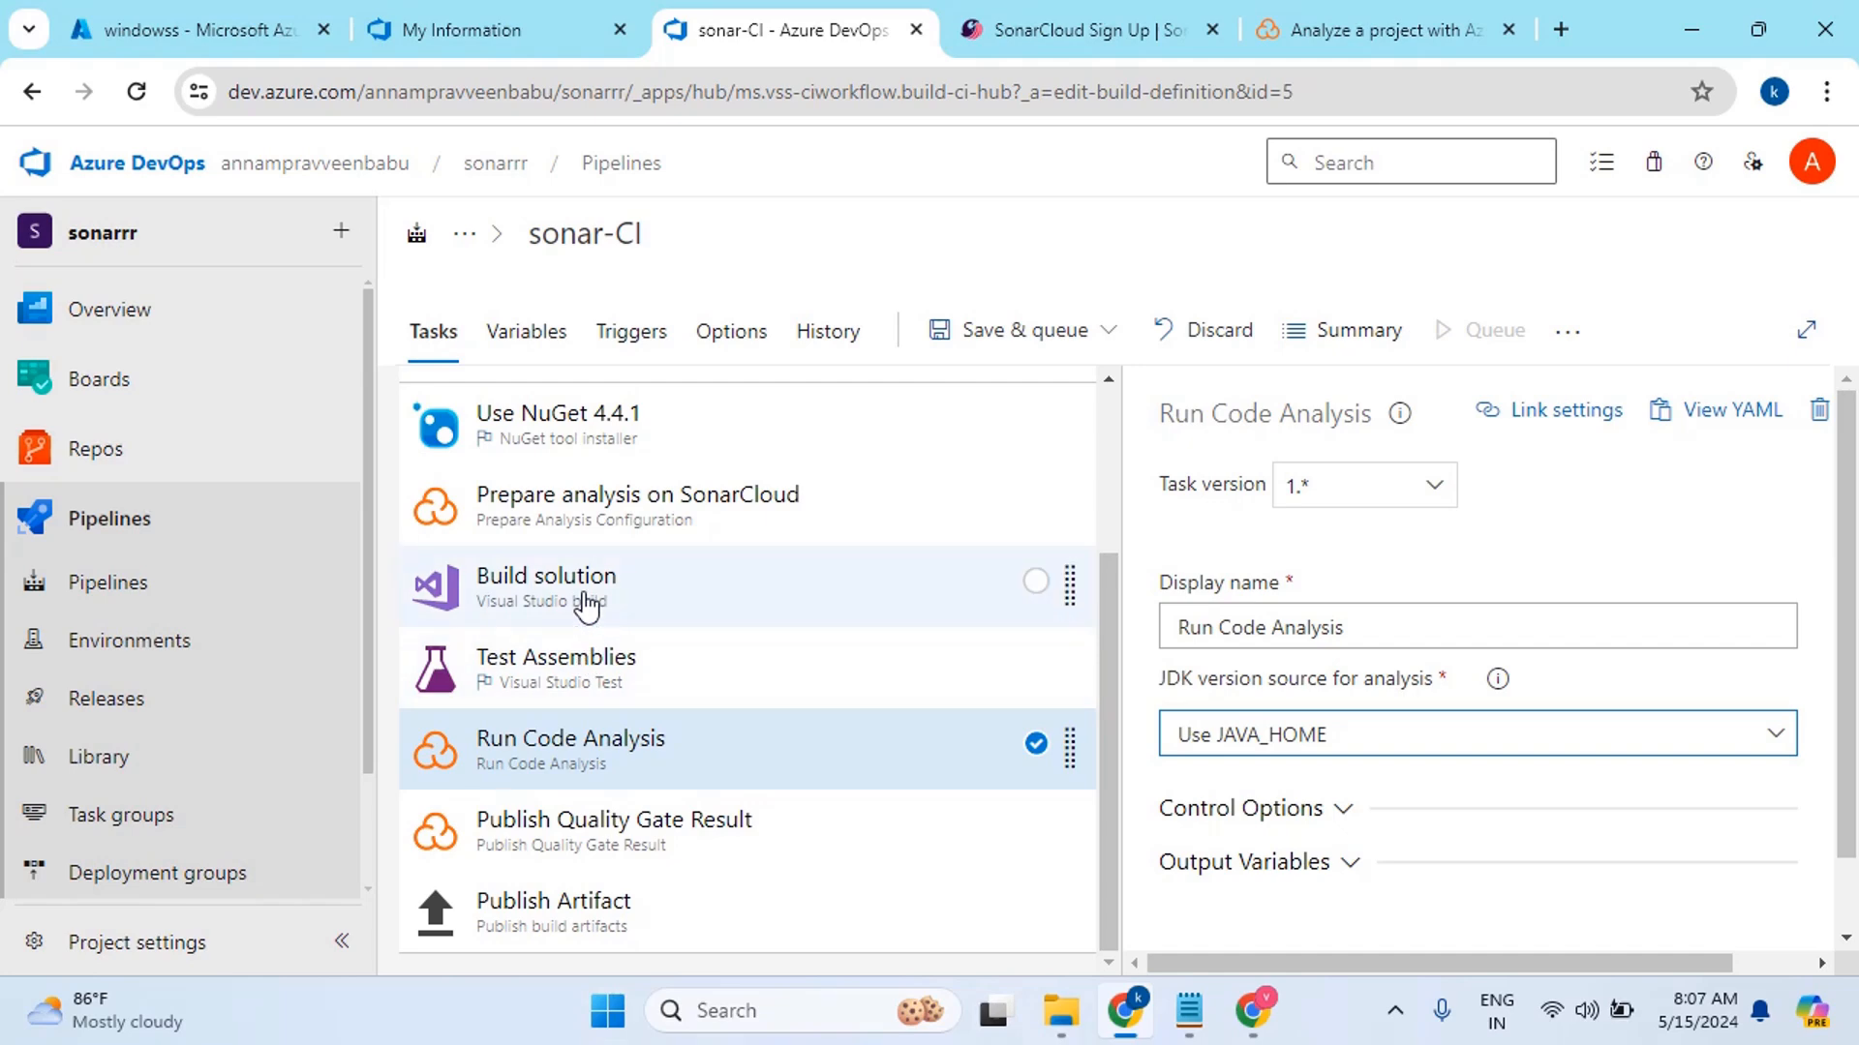
Review the pipeline's task order and the settings of the Prepare analysis, Run Code Analysis and Publish Quality Gate Result tasks
scroll(585, 605, up, 3)
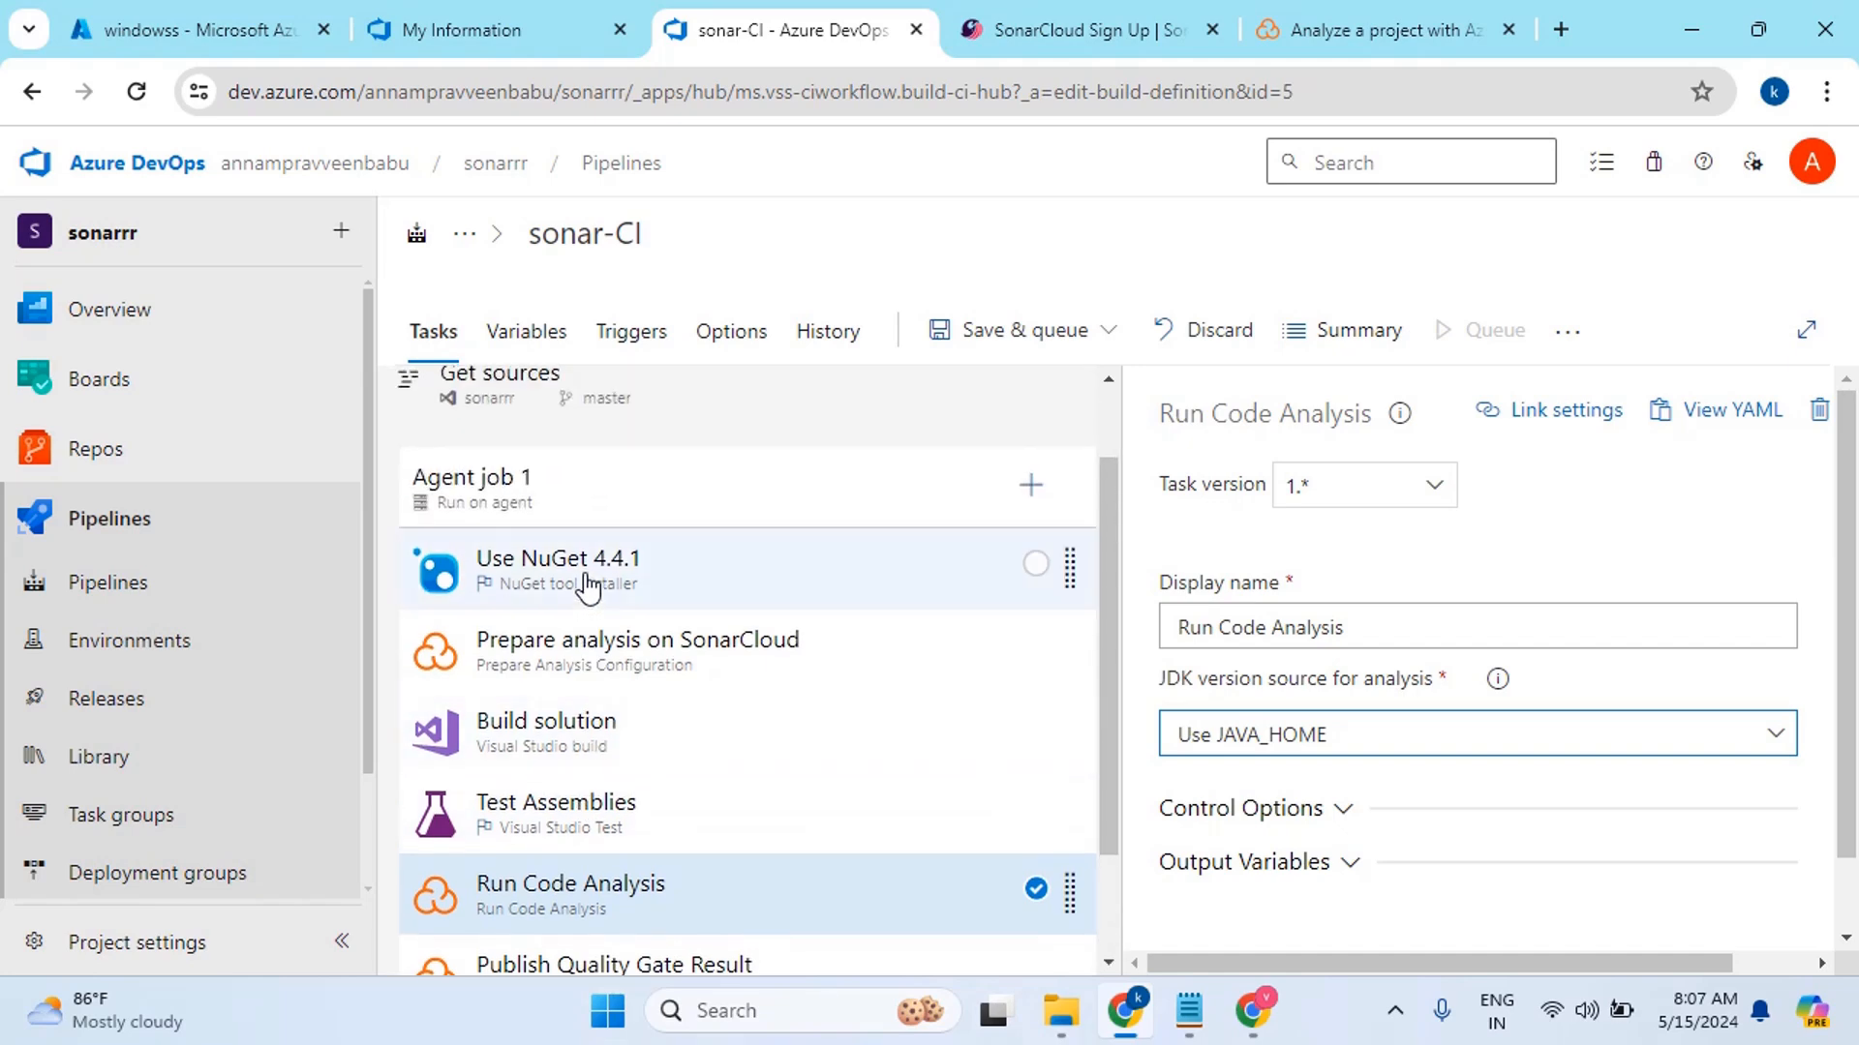
scroll(581, 593, up, 2)
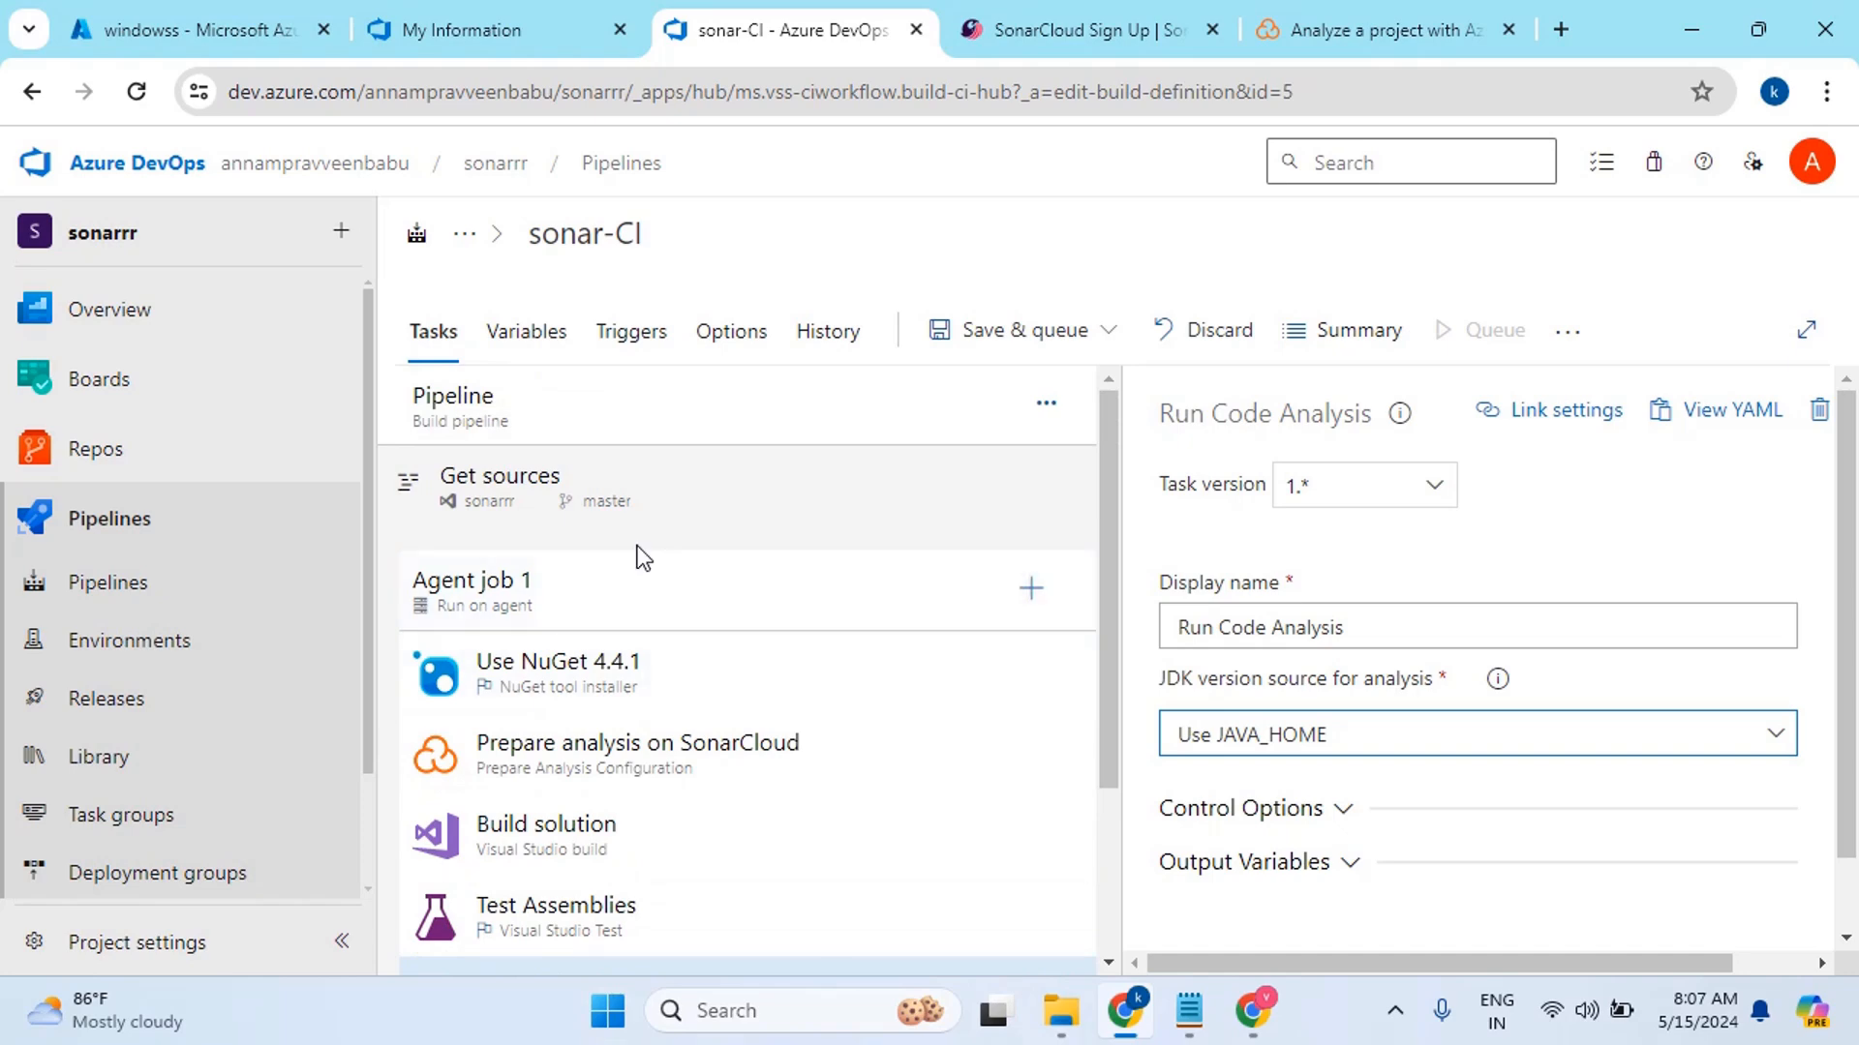
scroll(651, 605, down, 3)
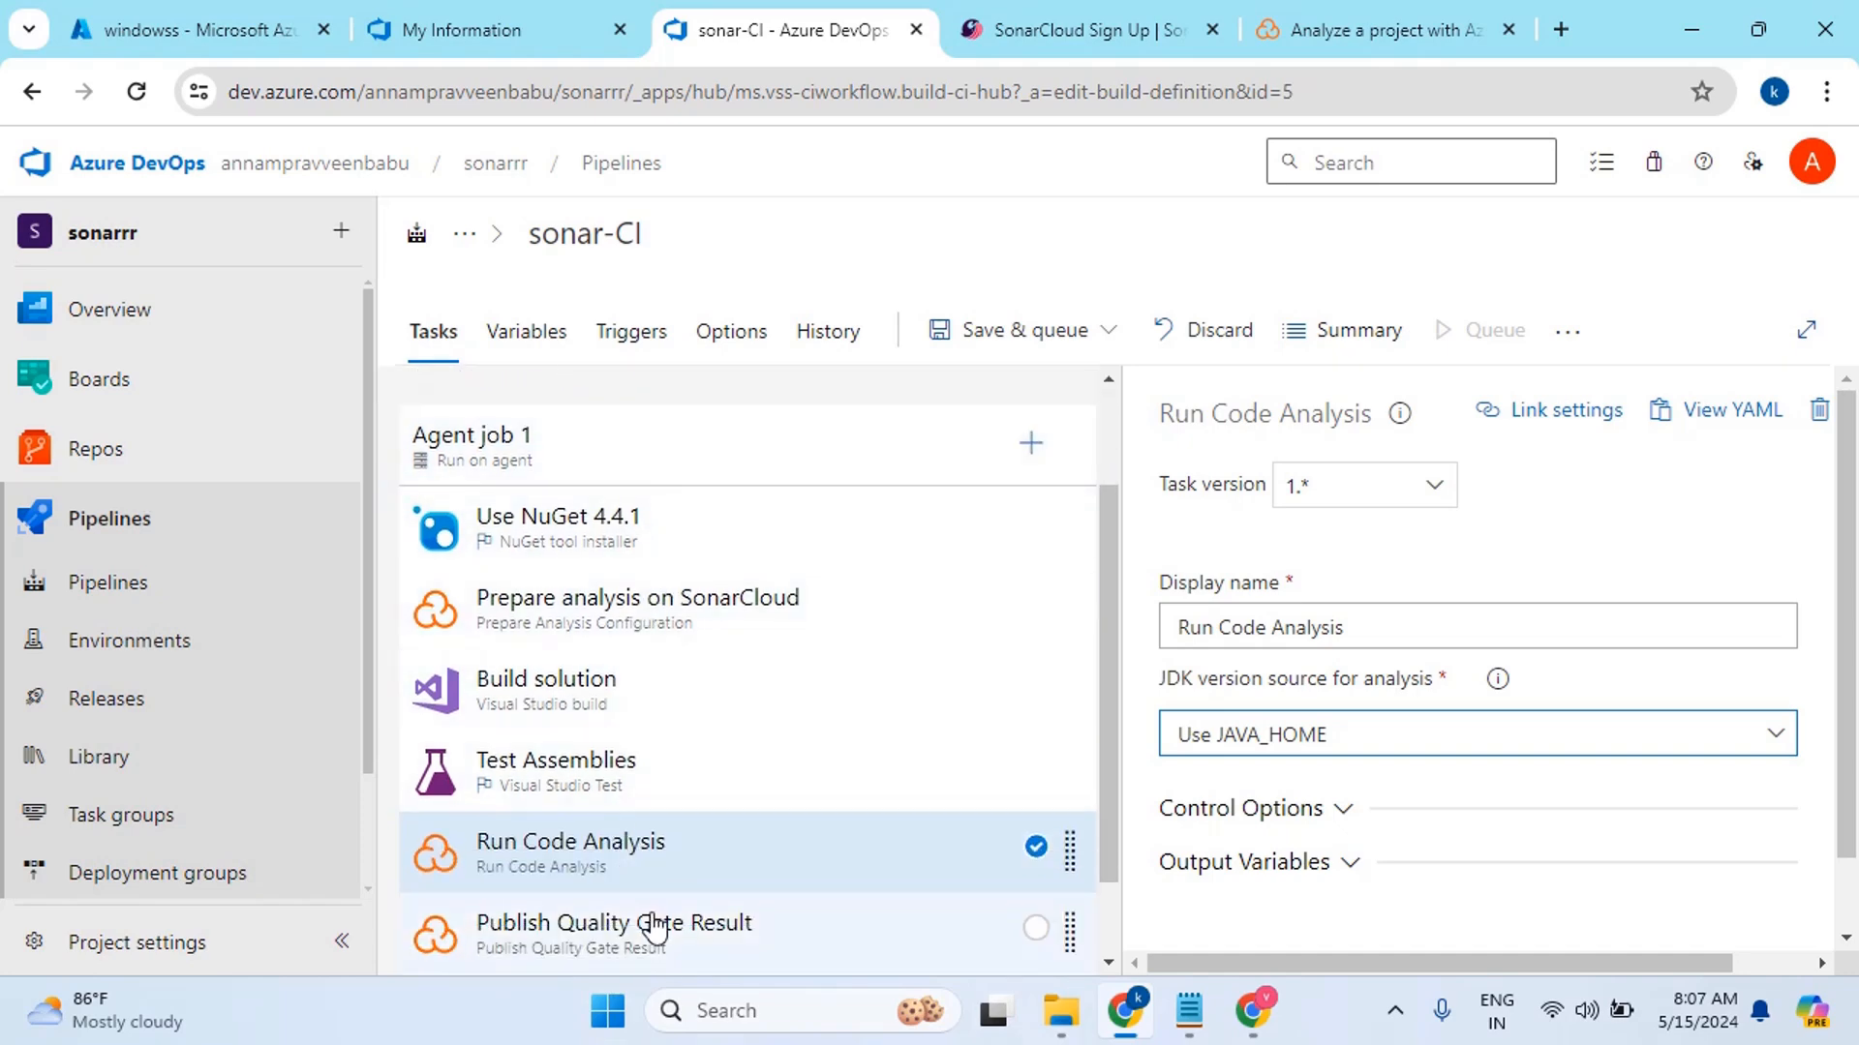
scroll(668, 895, down, 2)
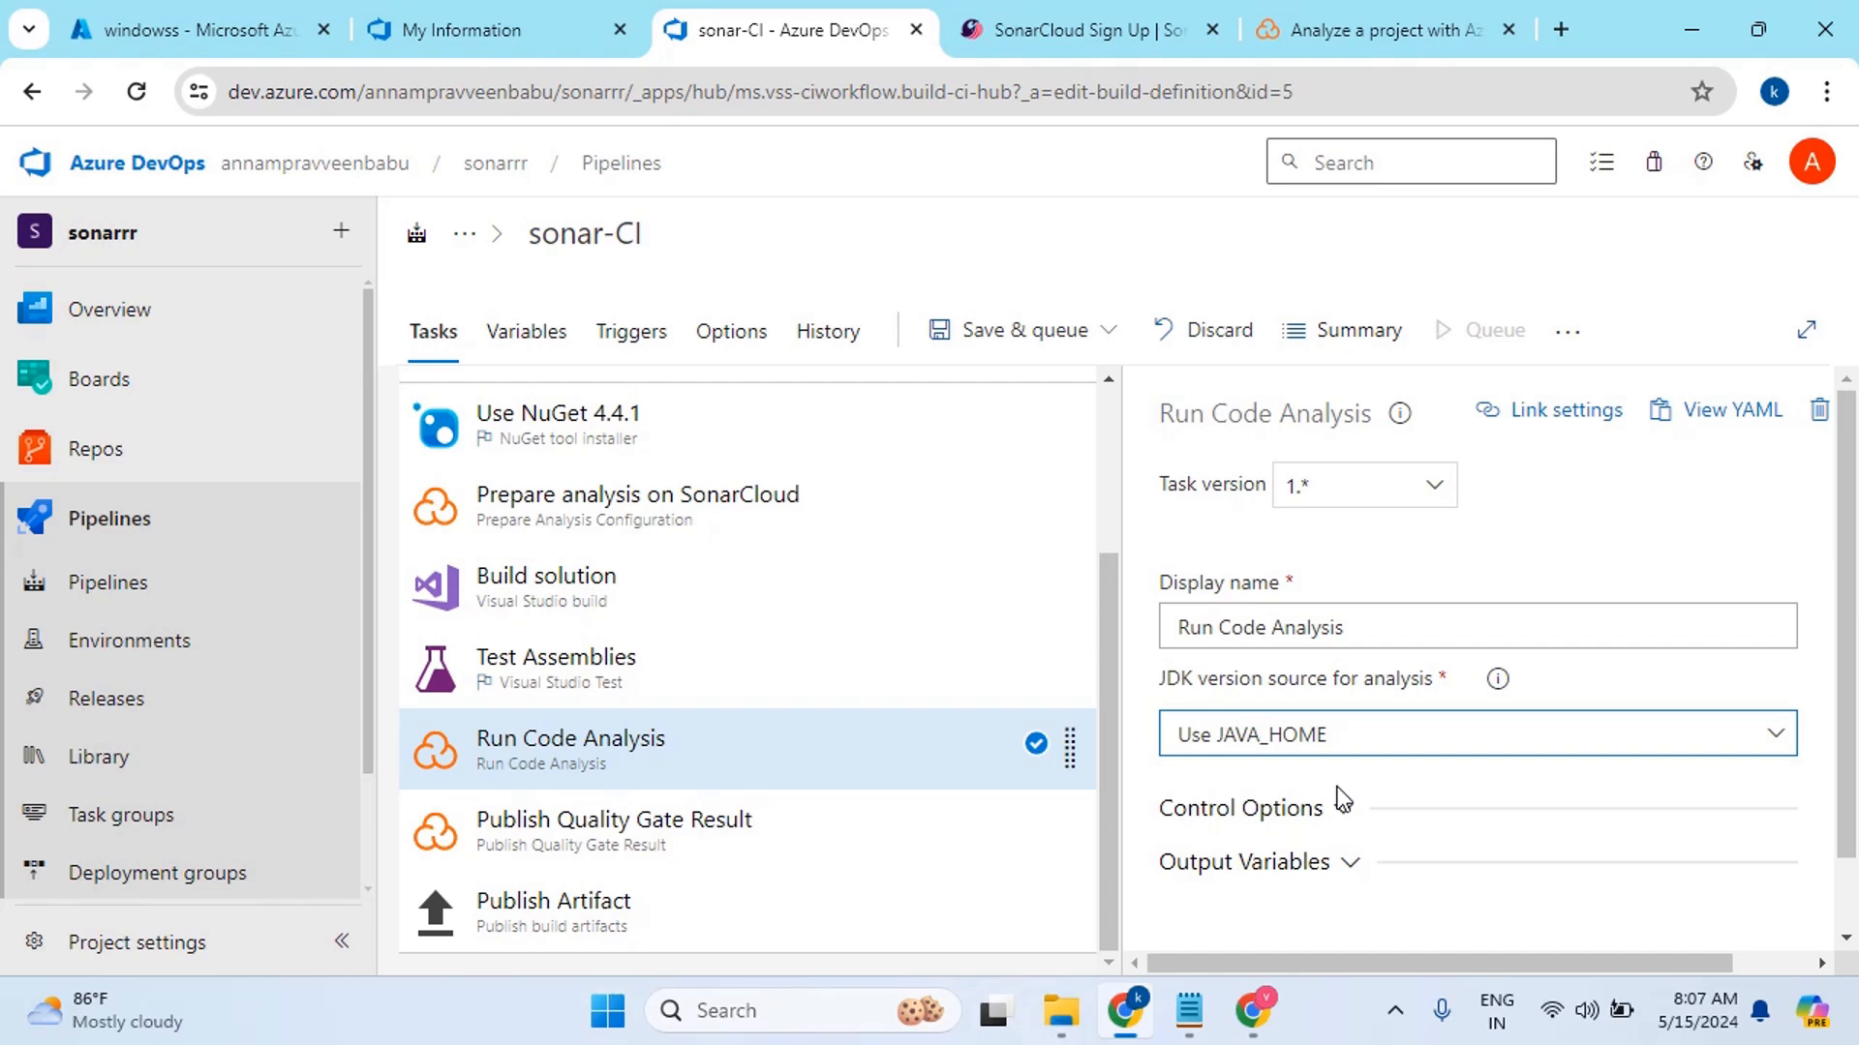
drag(1108, 680, 1099, 768)
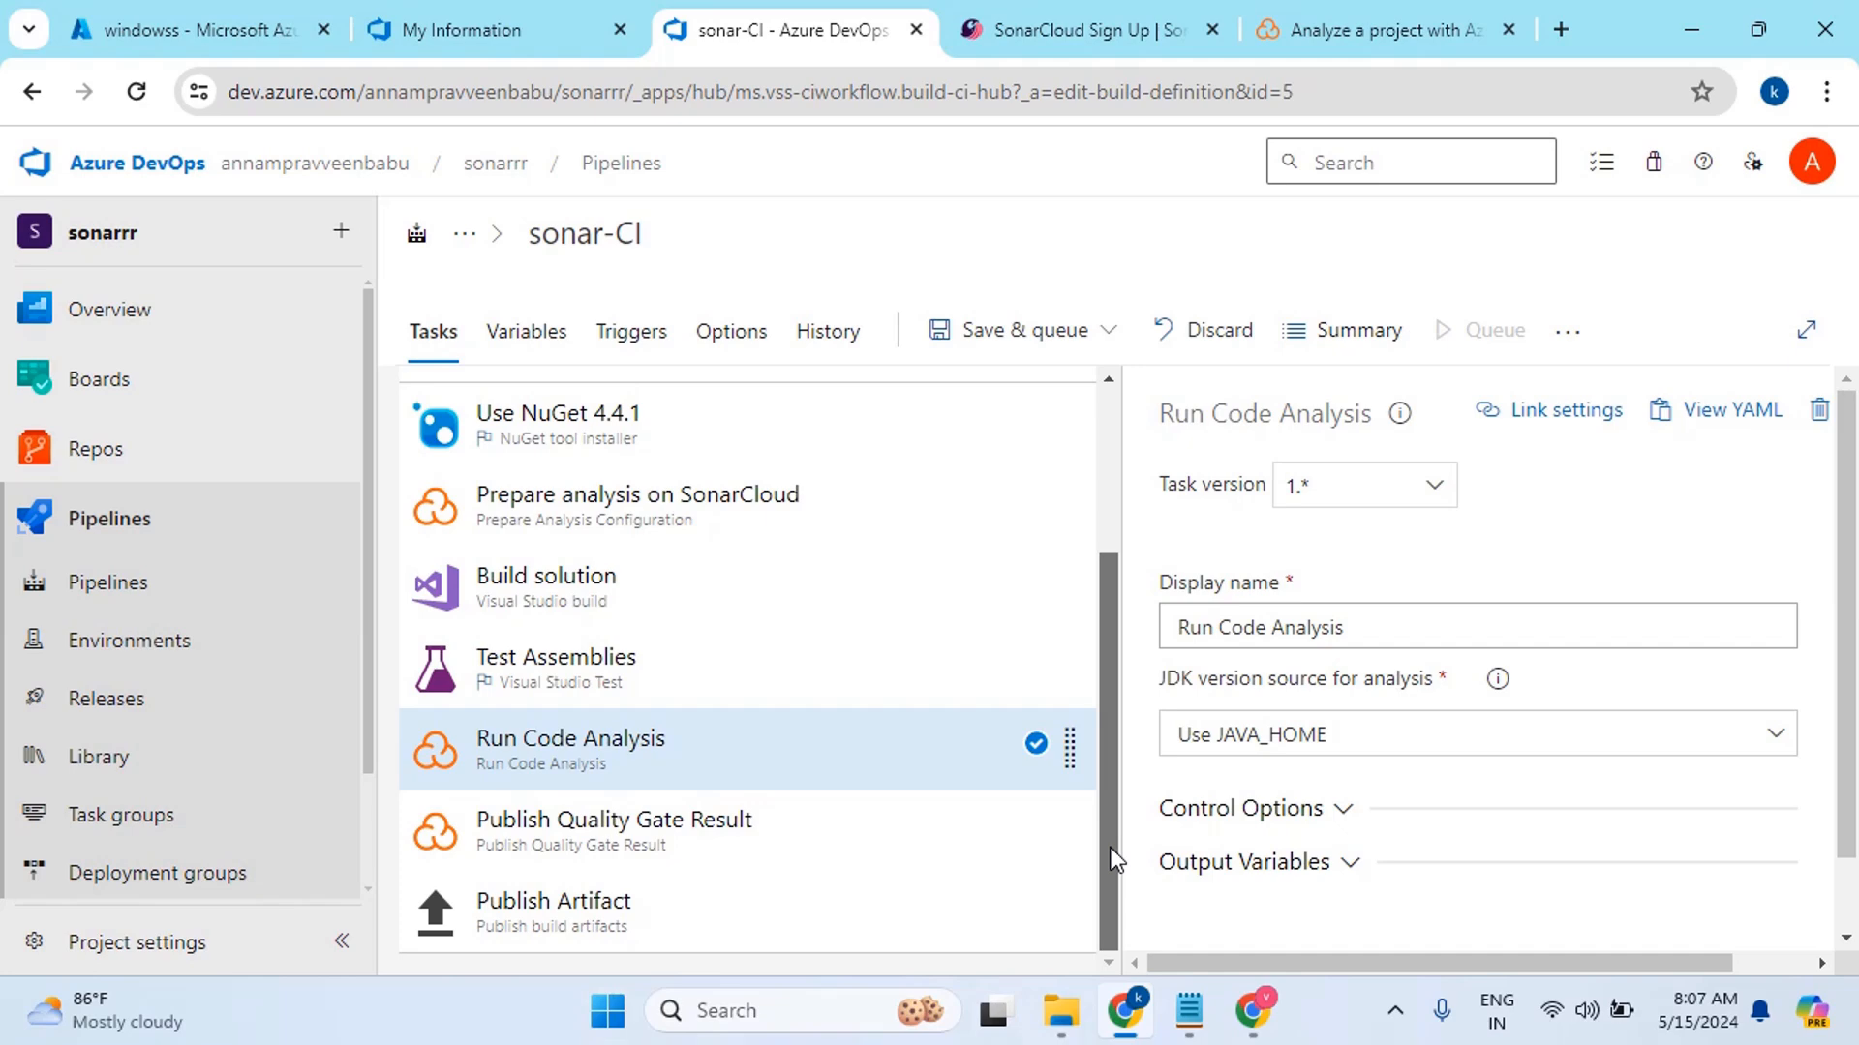
click(630, 526)
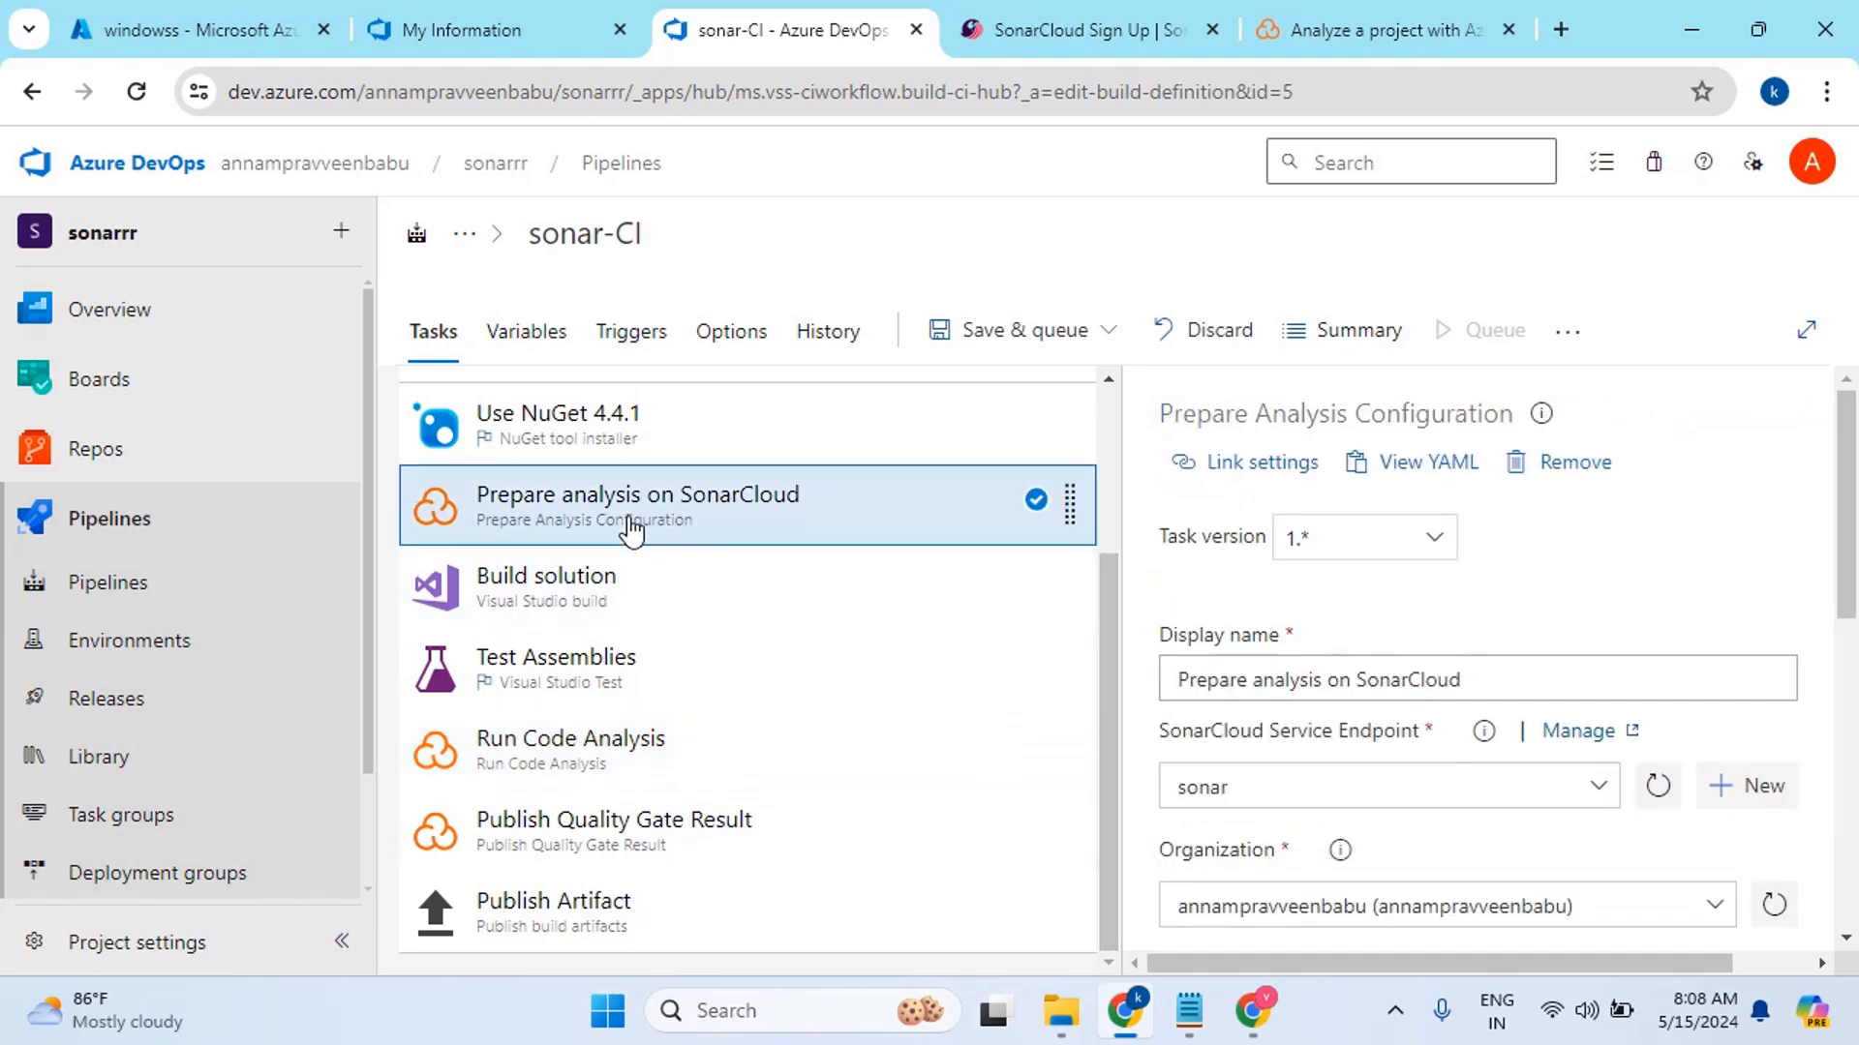
scroll(1401, 748, down, 1)
scroll(1401, 745, down, 2)
scroll(1360, 771, down, 2)
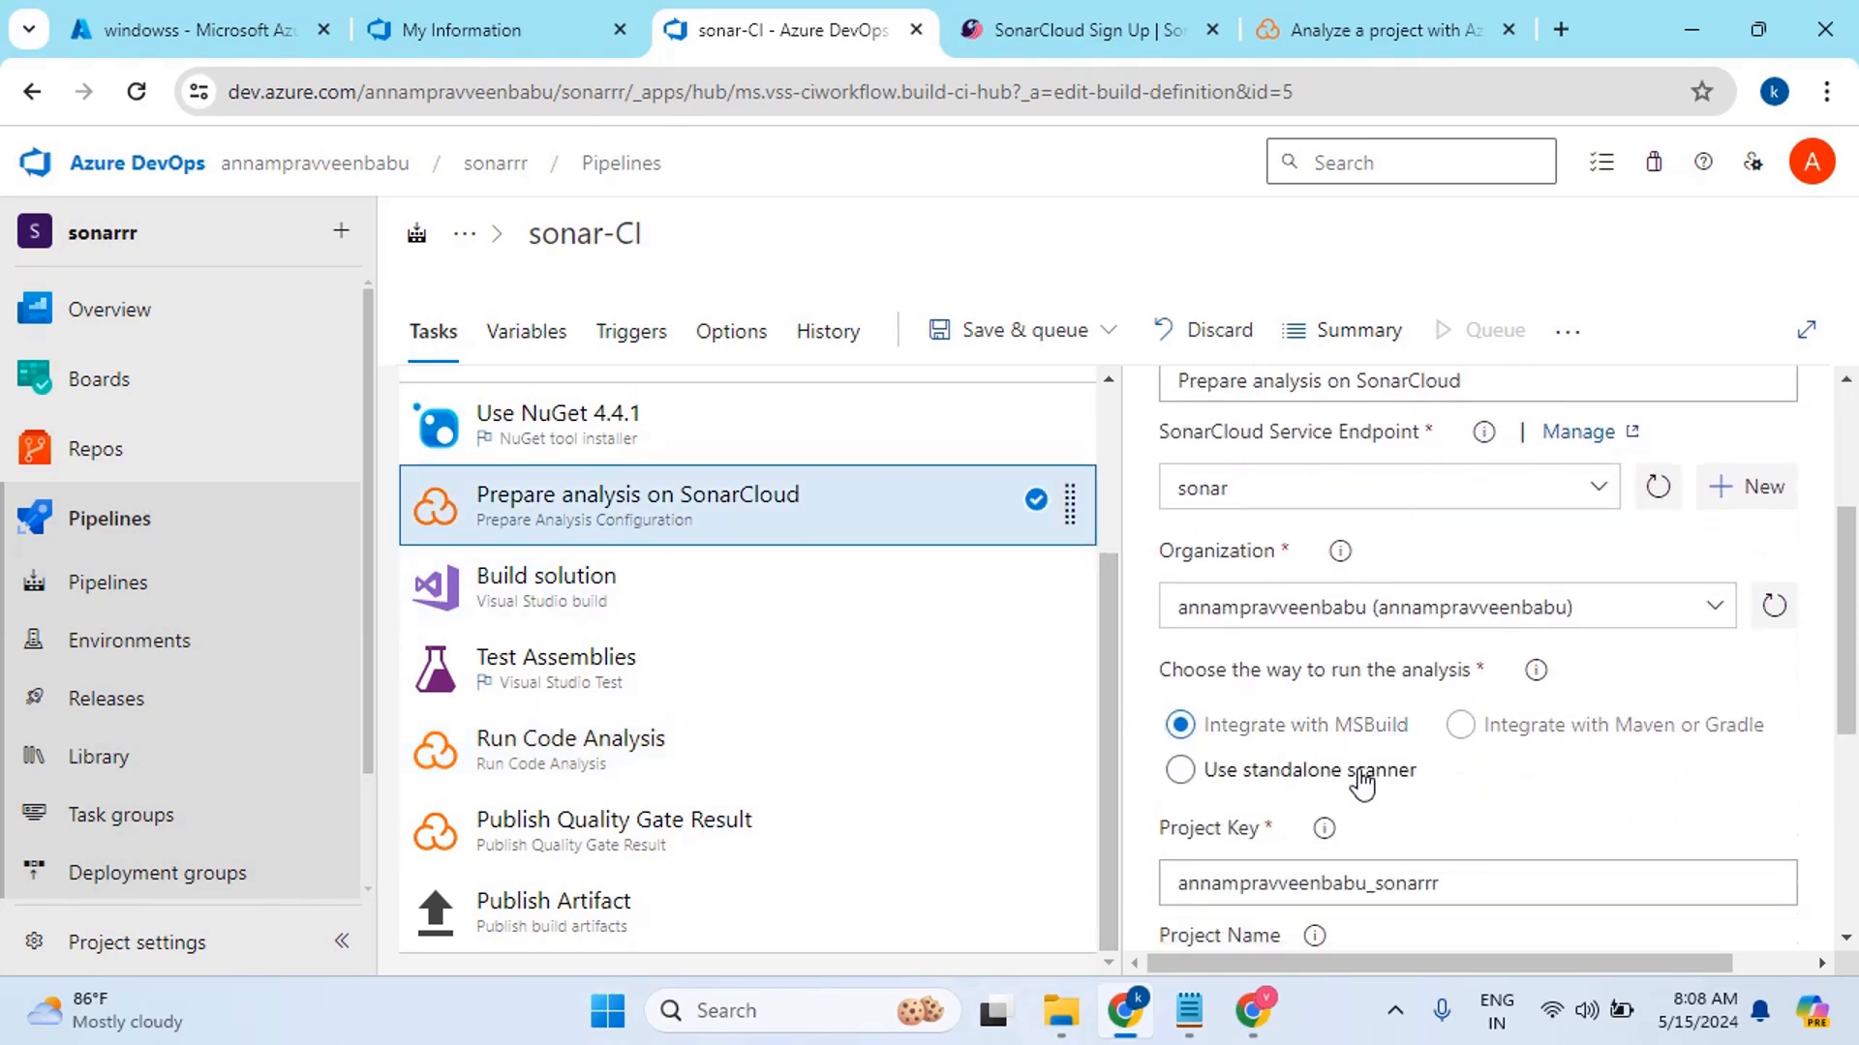
scroll(1360, 779, down, 2)
click(622, 742)
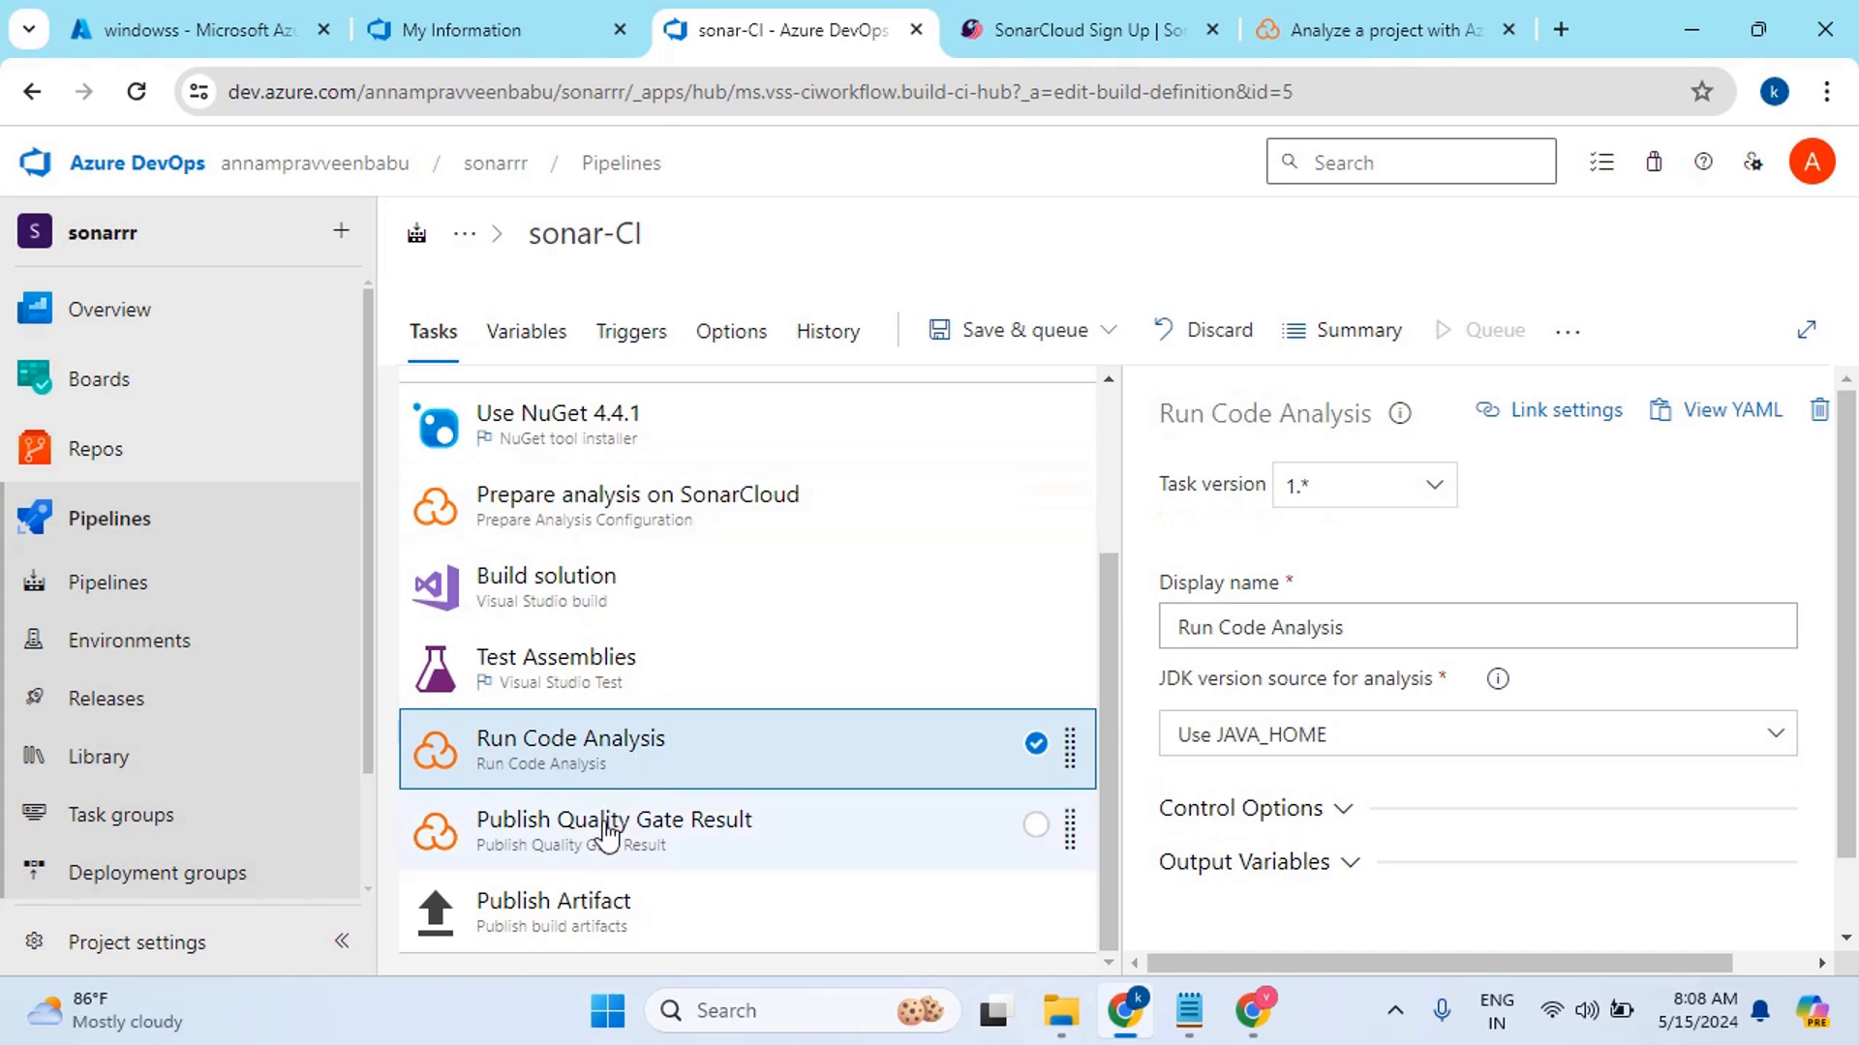
click(614, 823)
Save and queue a run of the sonar-CI pipeline and open the log of Agent job 1
click(1111, 332)
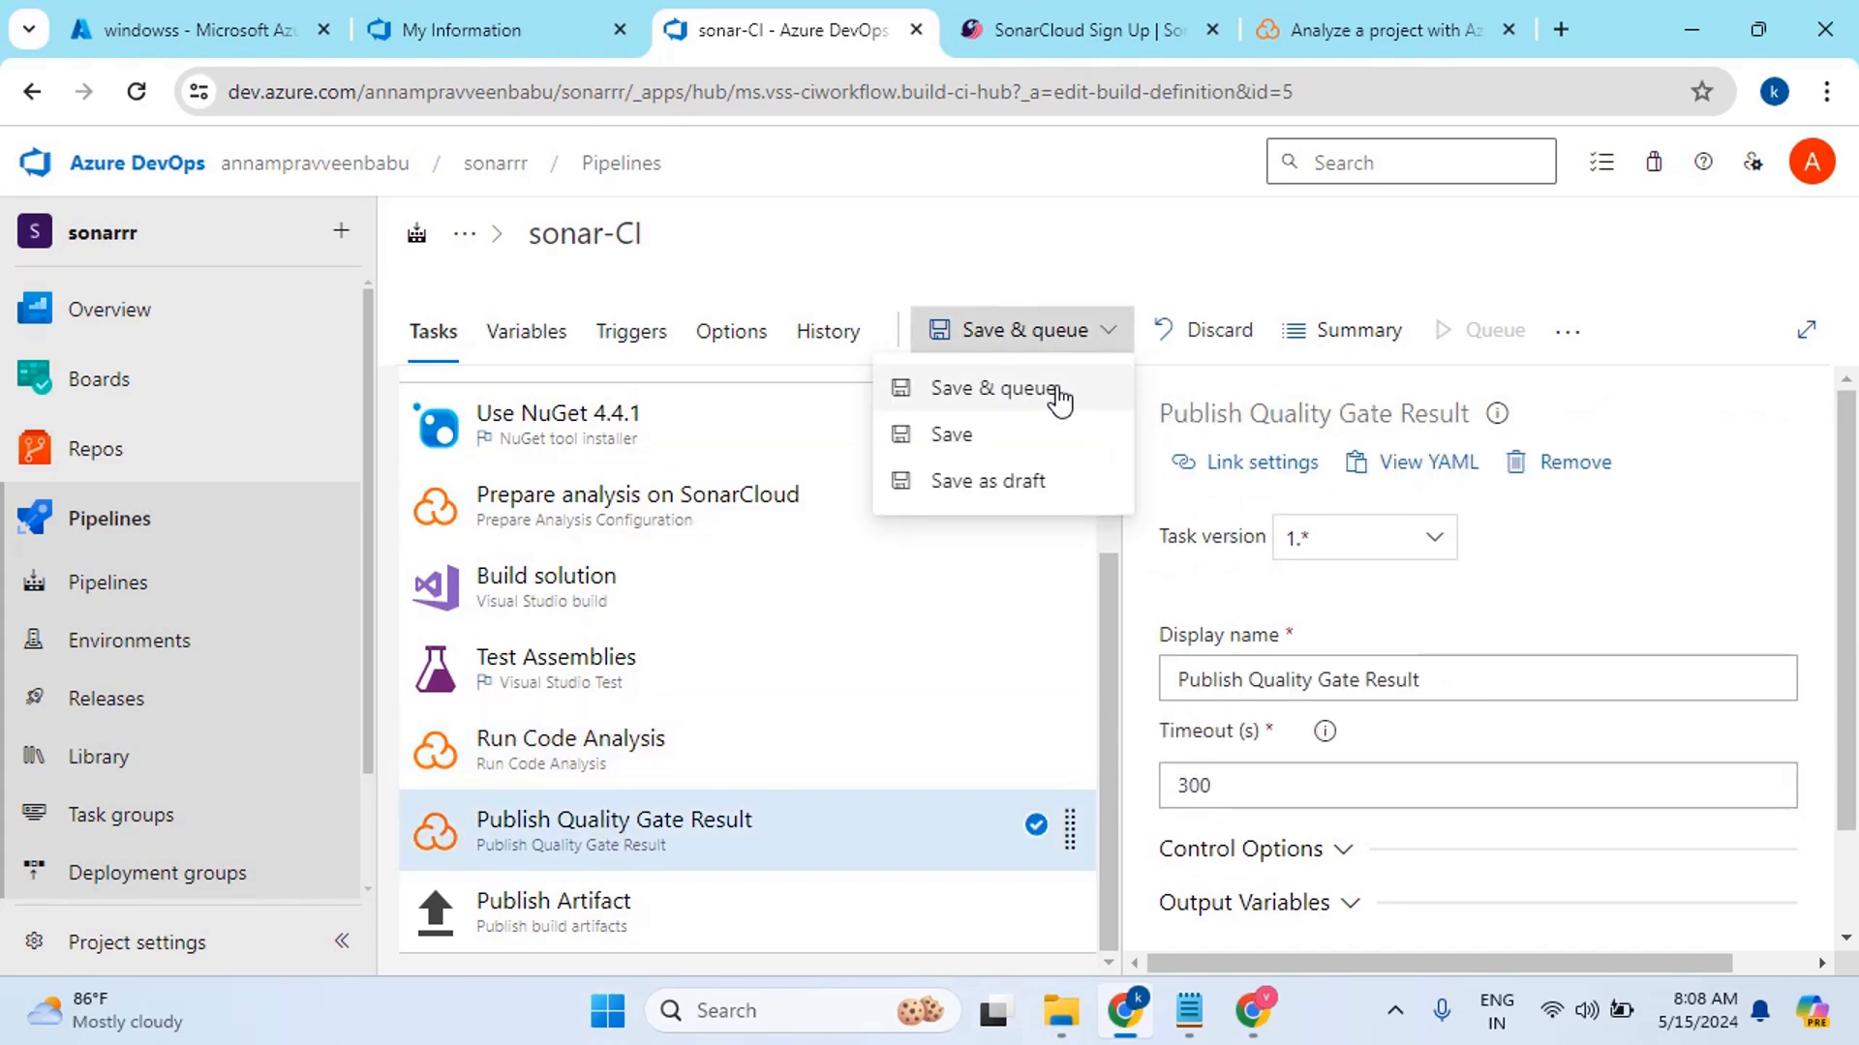
click(1058, 398)
click(1726, 915)
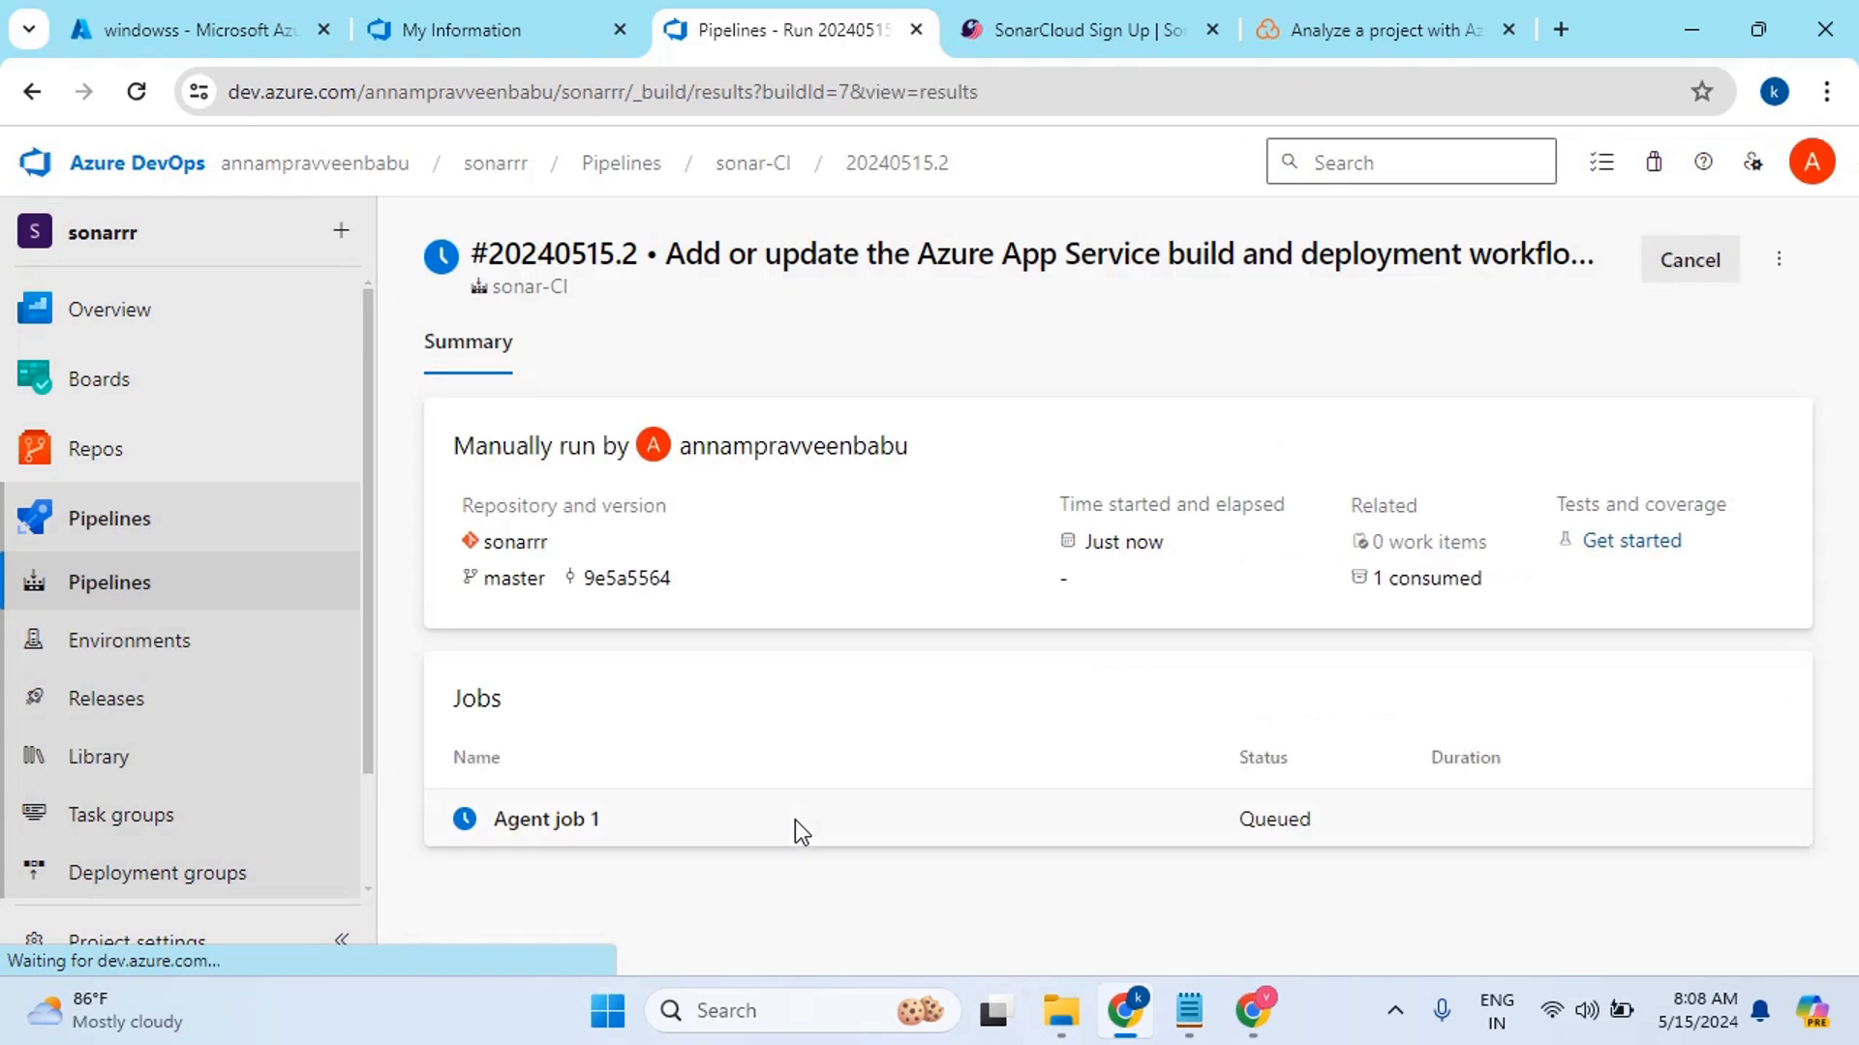
click(579, 831)
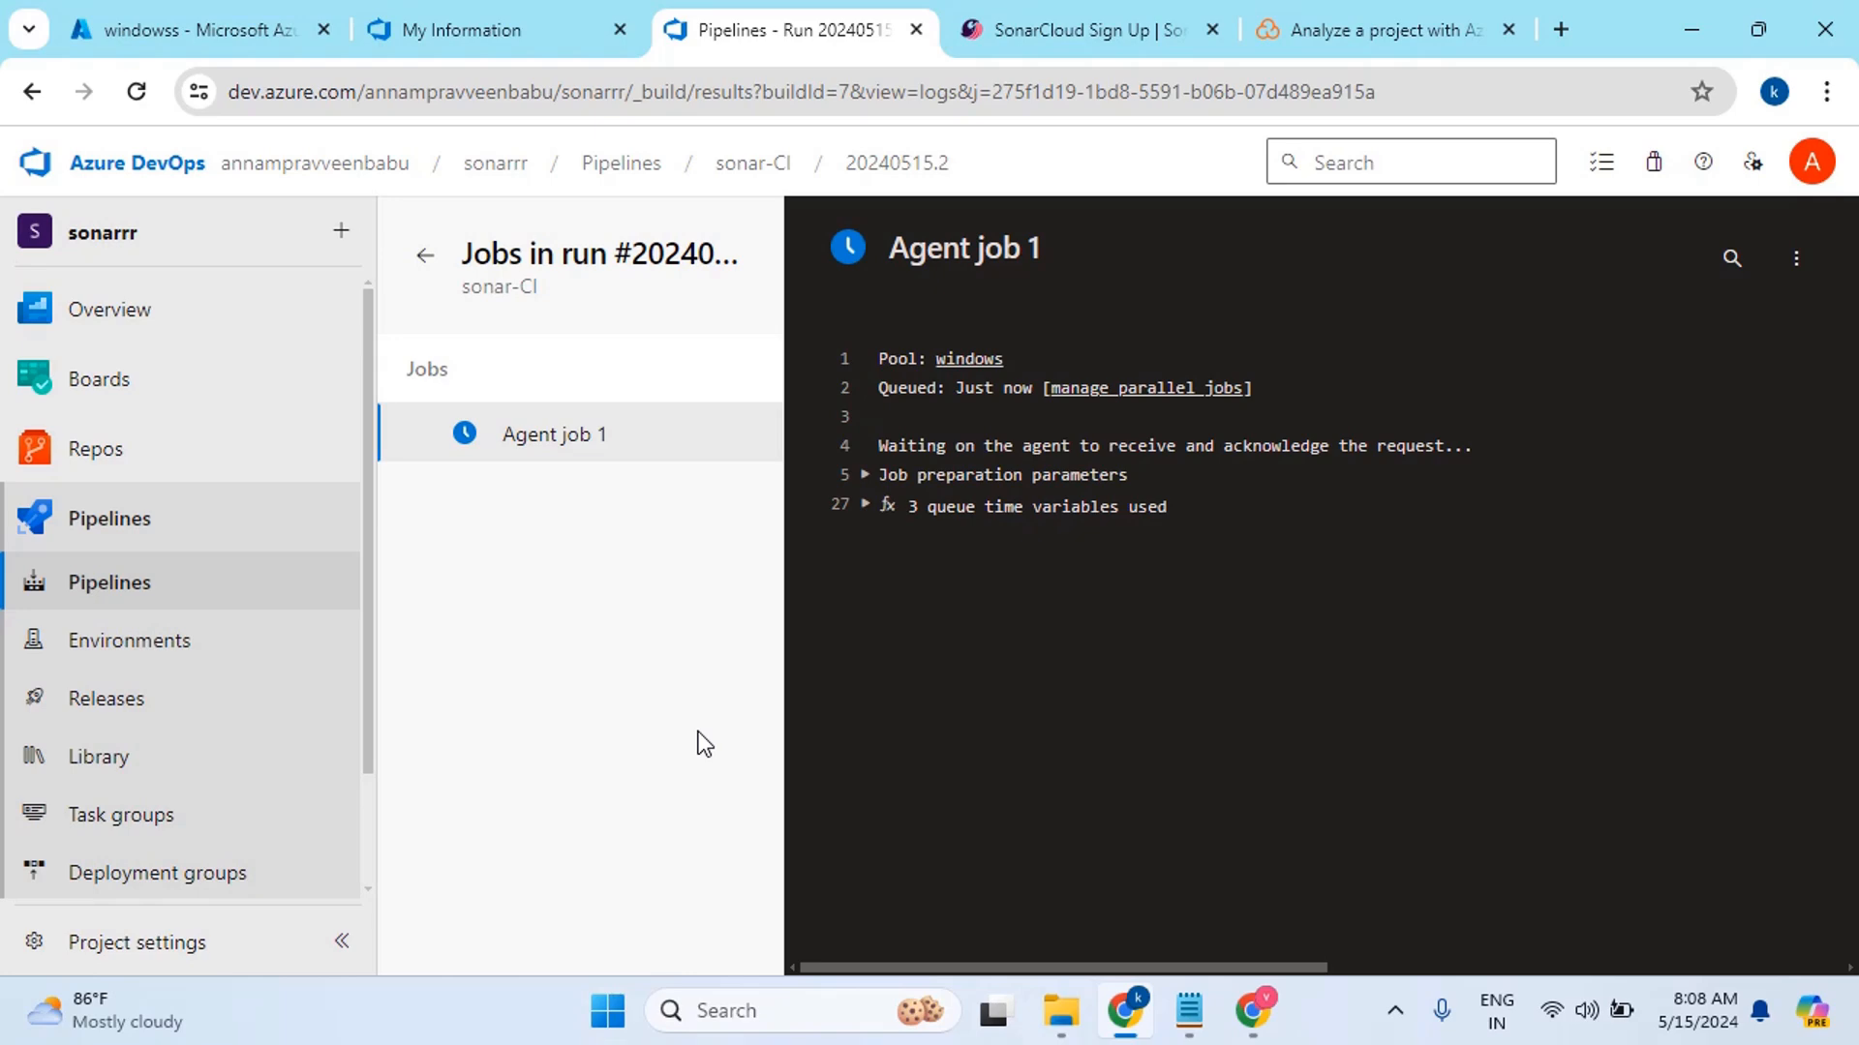
Close the SonarCloud sign-up page and check the analysis status of sonarrr in SonarCloud's project list
click(1115, 35)
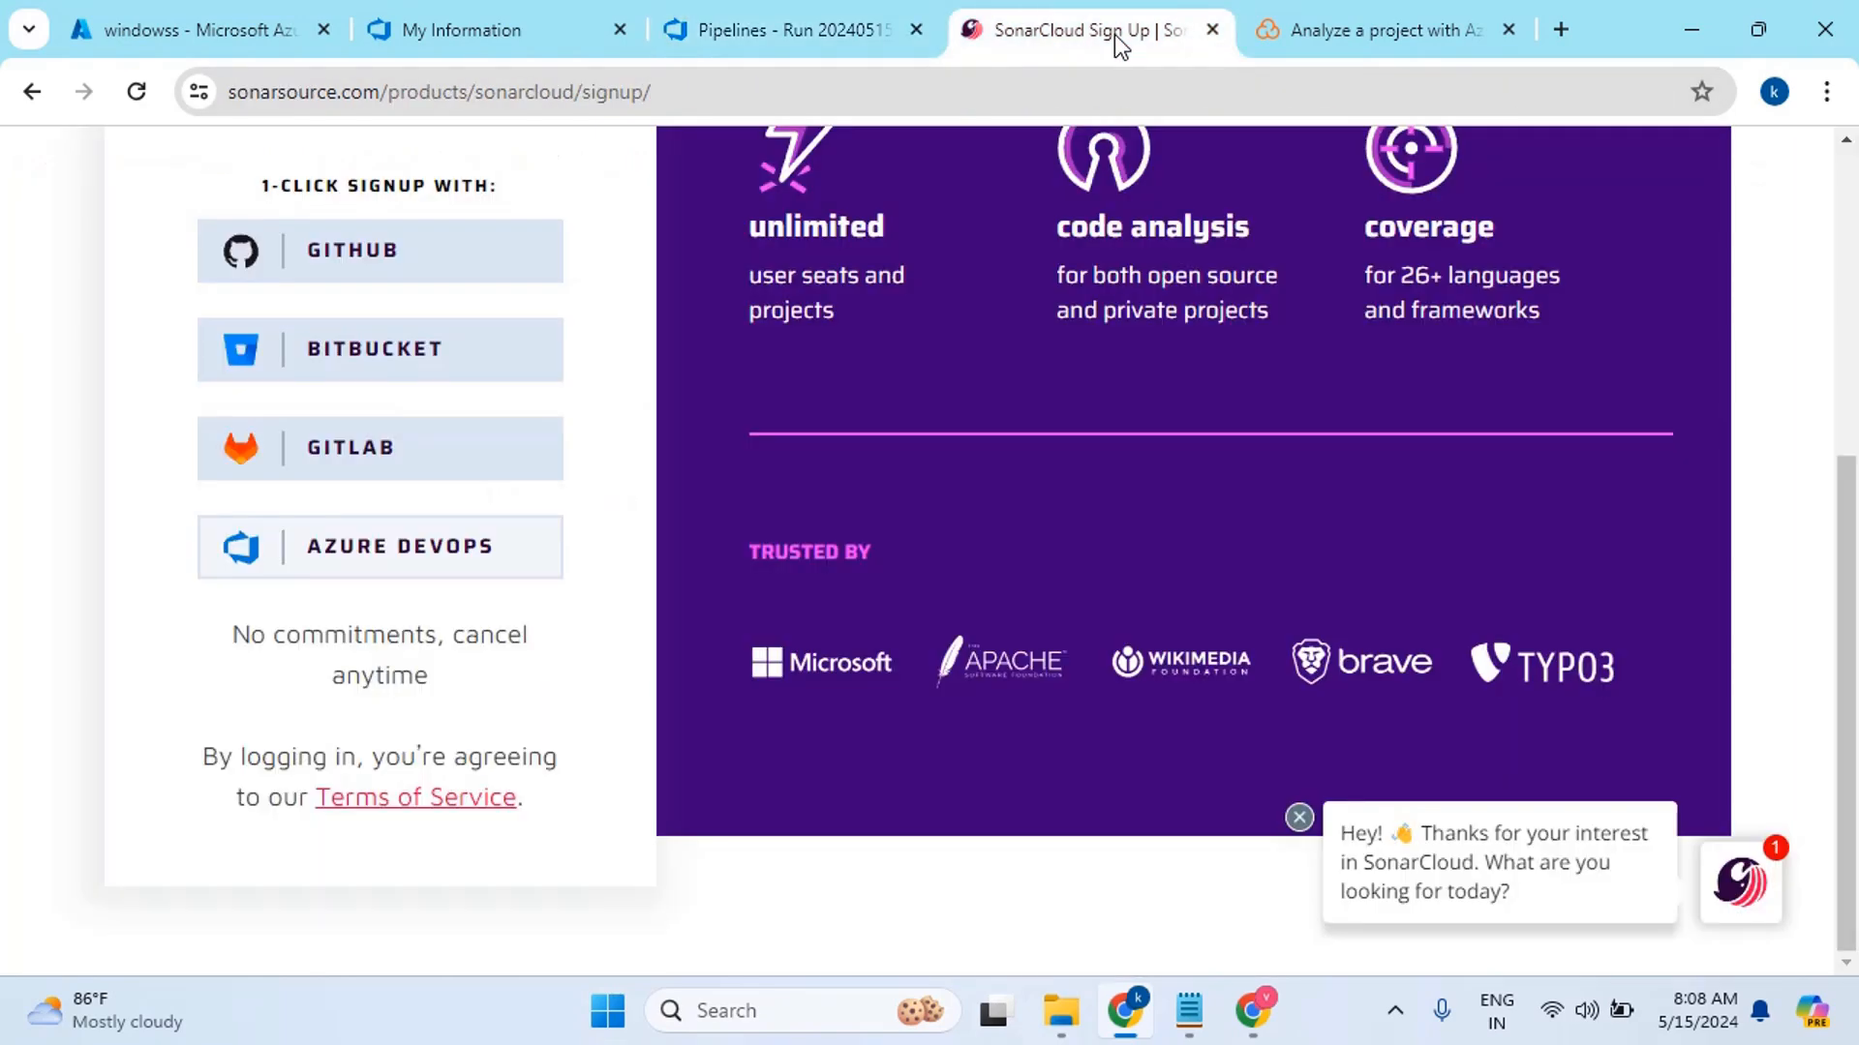
click(1211, 30)
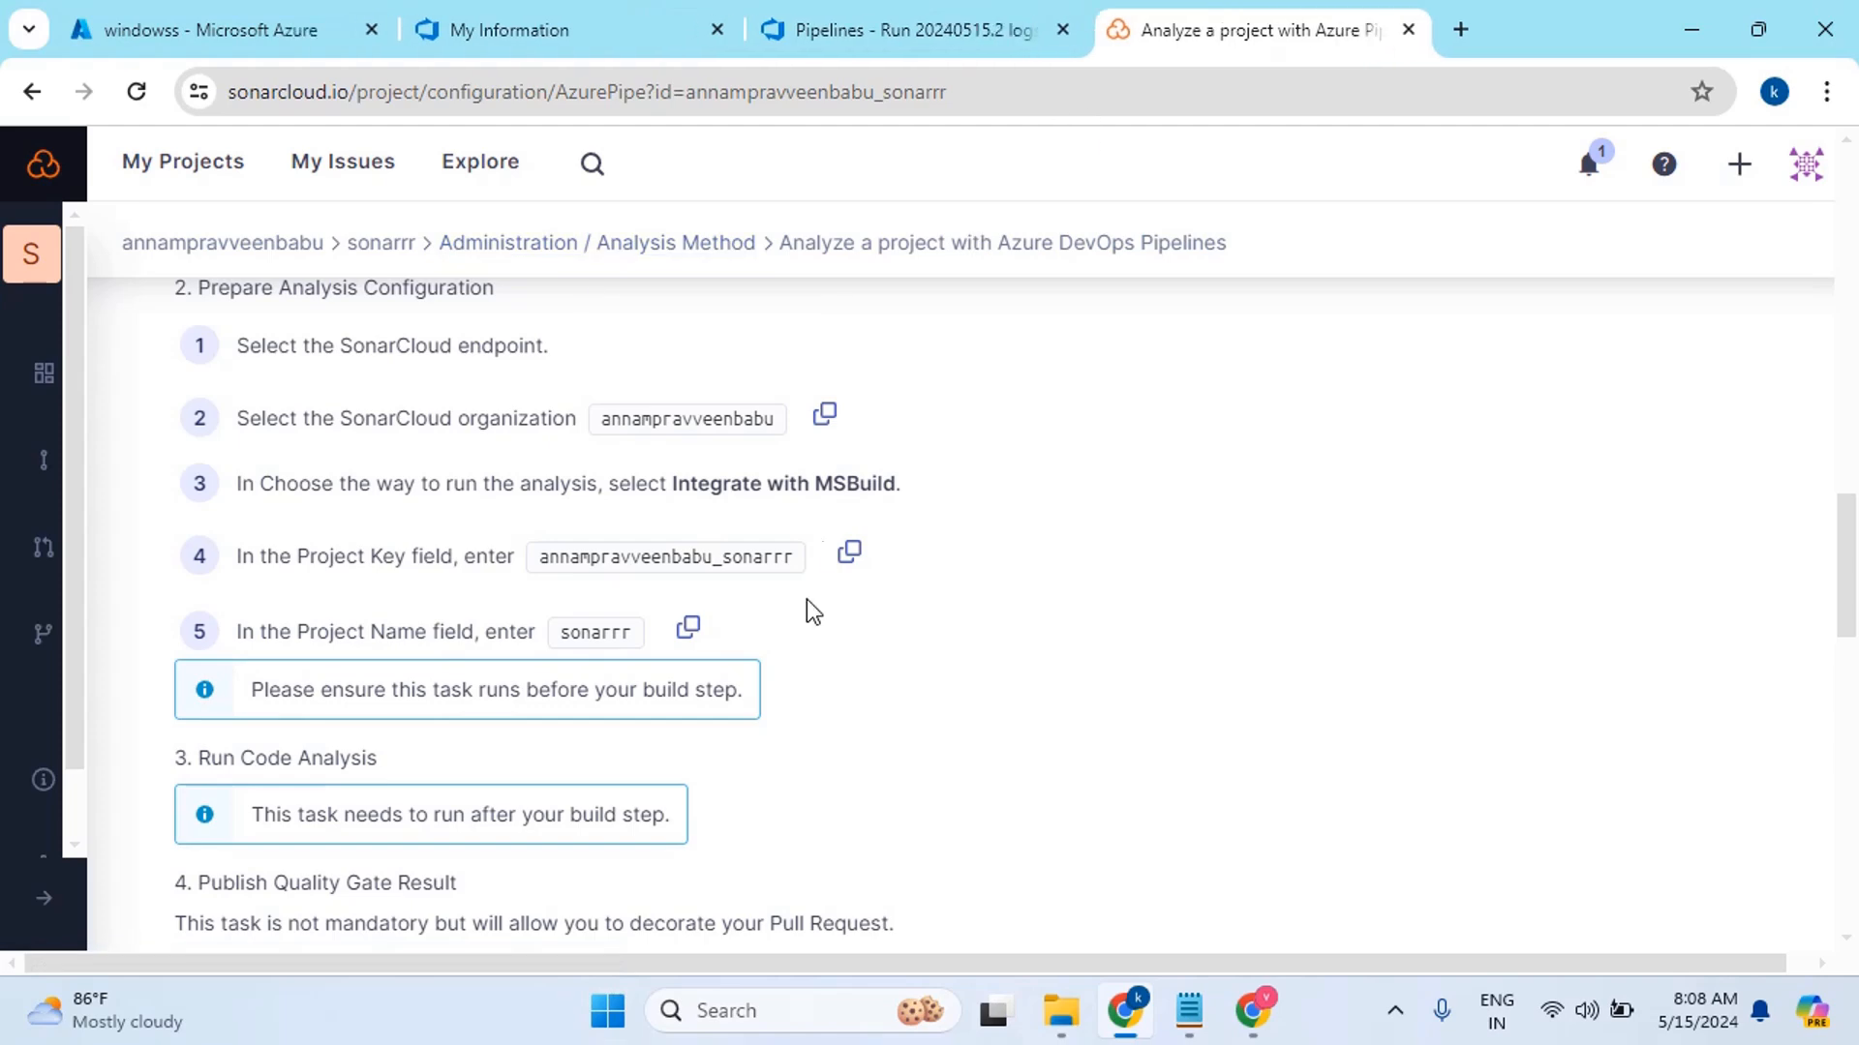
scroll(383, 730, down, 2)
scroll(498, 726, up, 6)
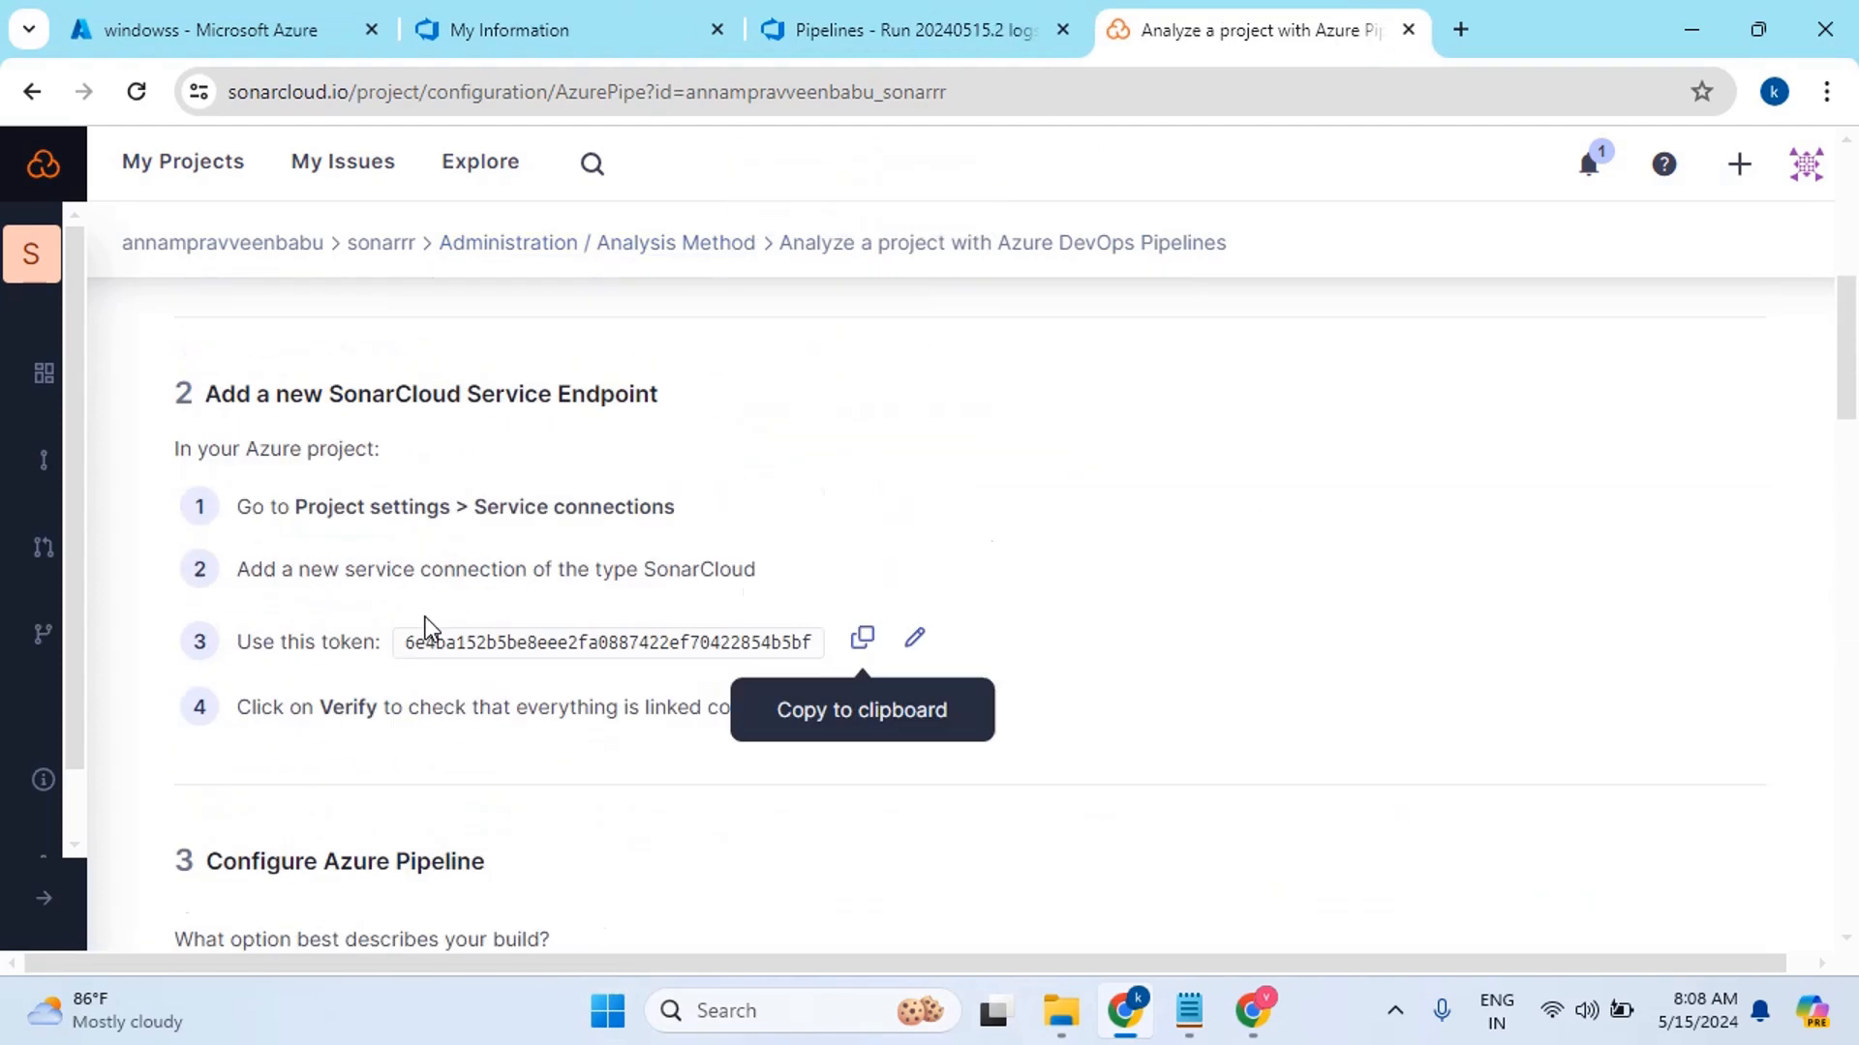
scroll(426, 630, up, 5)
click(179, 161)
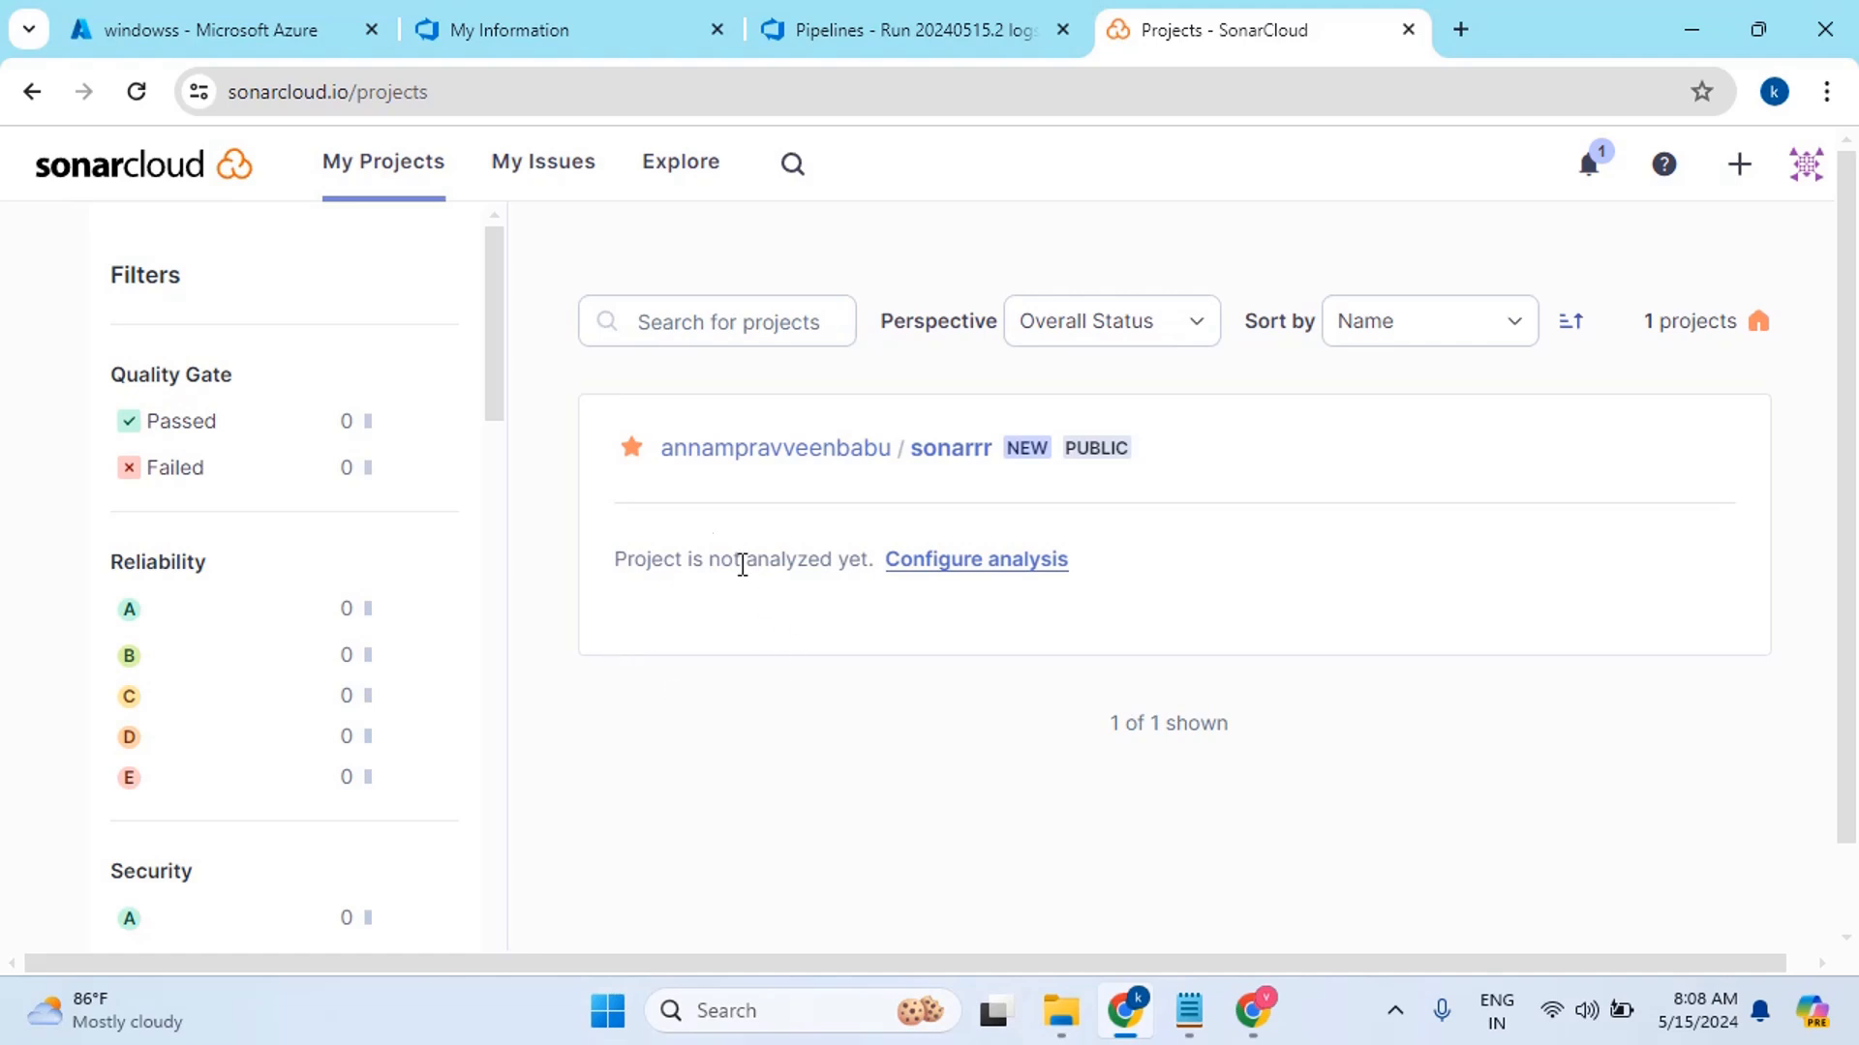
drag(610, 560, 863, 597)
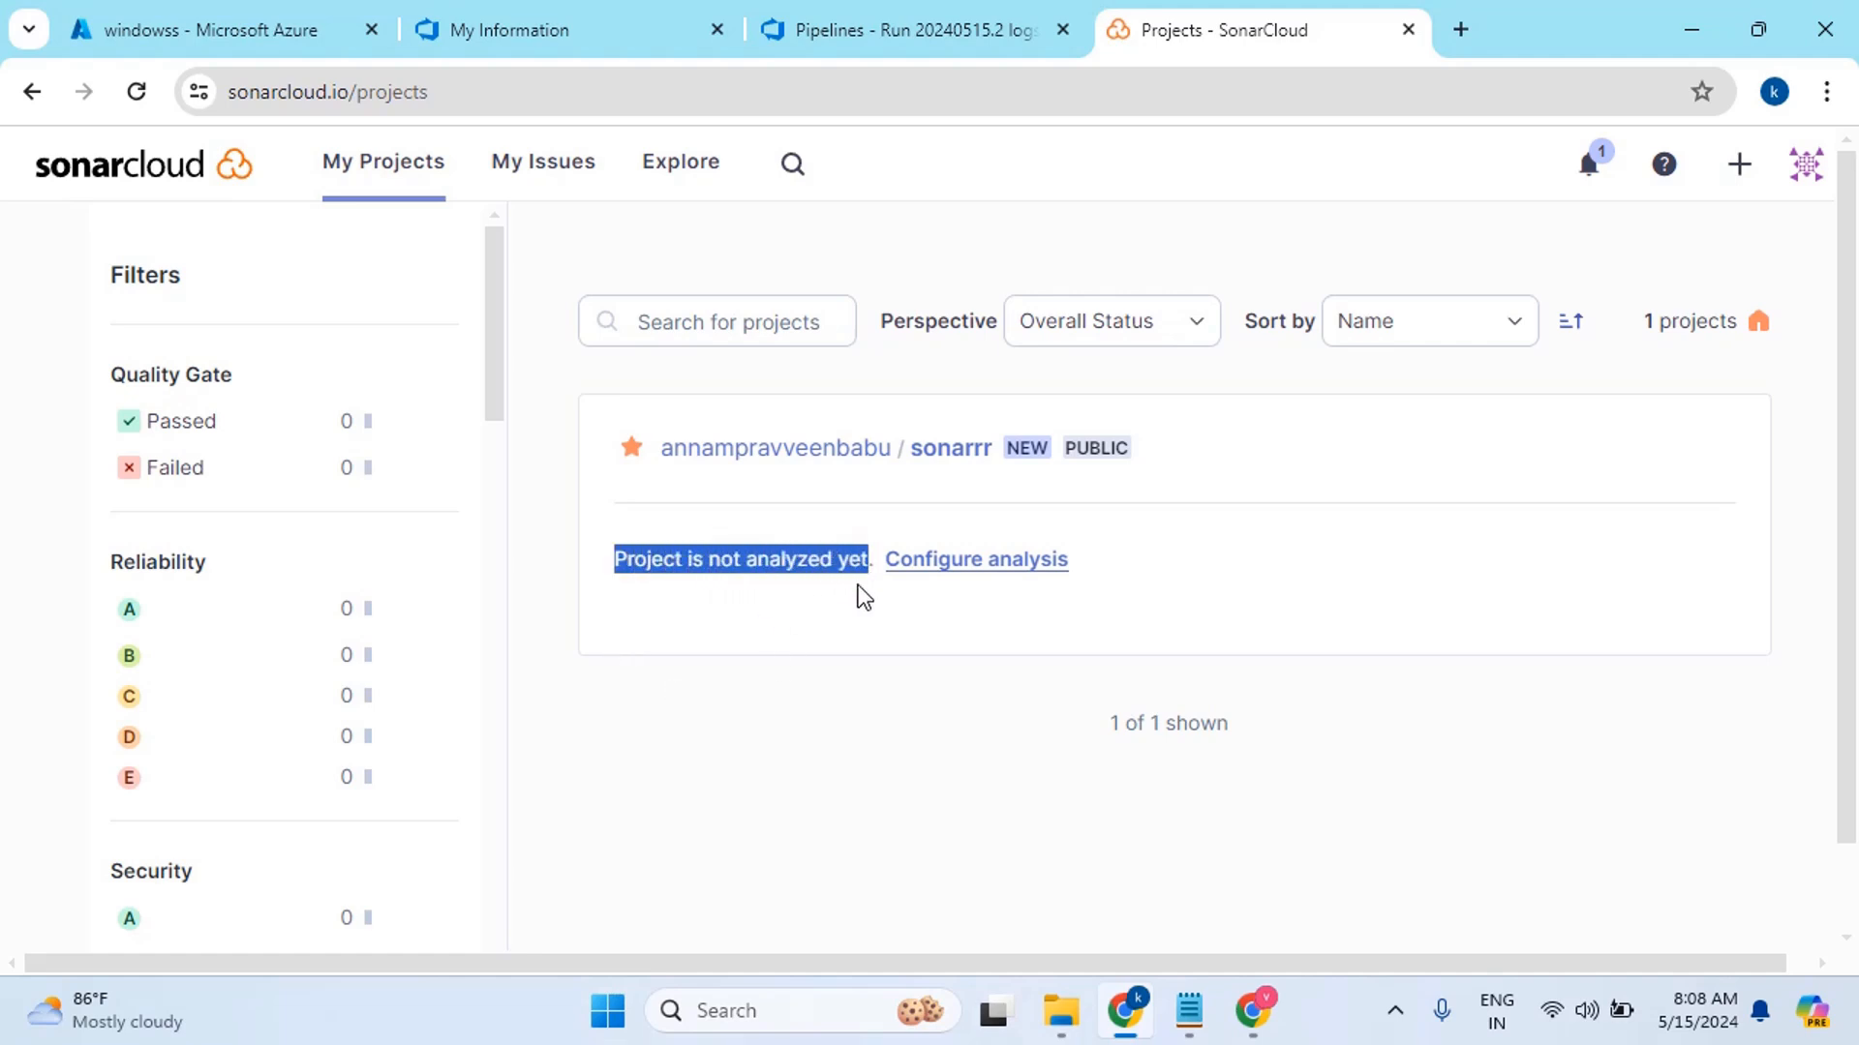
click(780, 805)
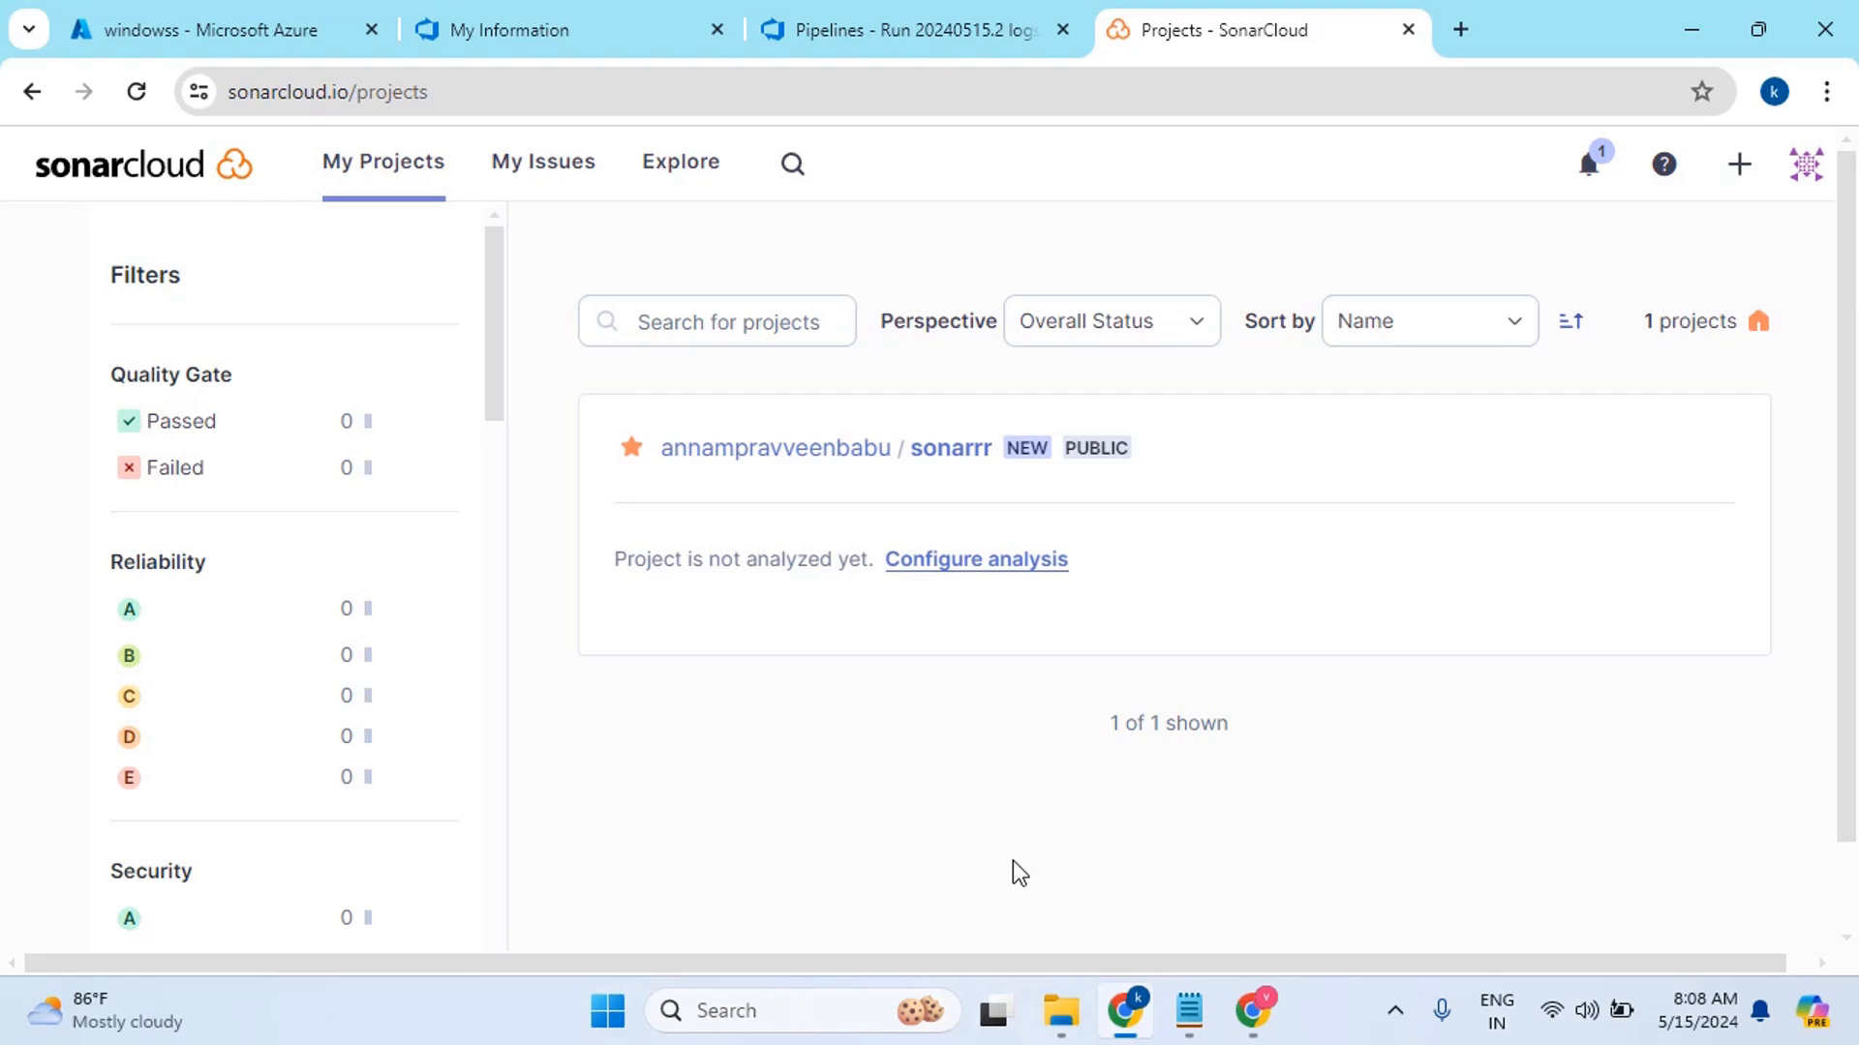
Return to the Azure DevOps pipeline run and examine the Prepare analysis on SonarCloud log down to its pre-processing result
click(926, 37)
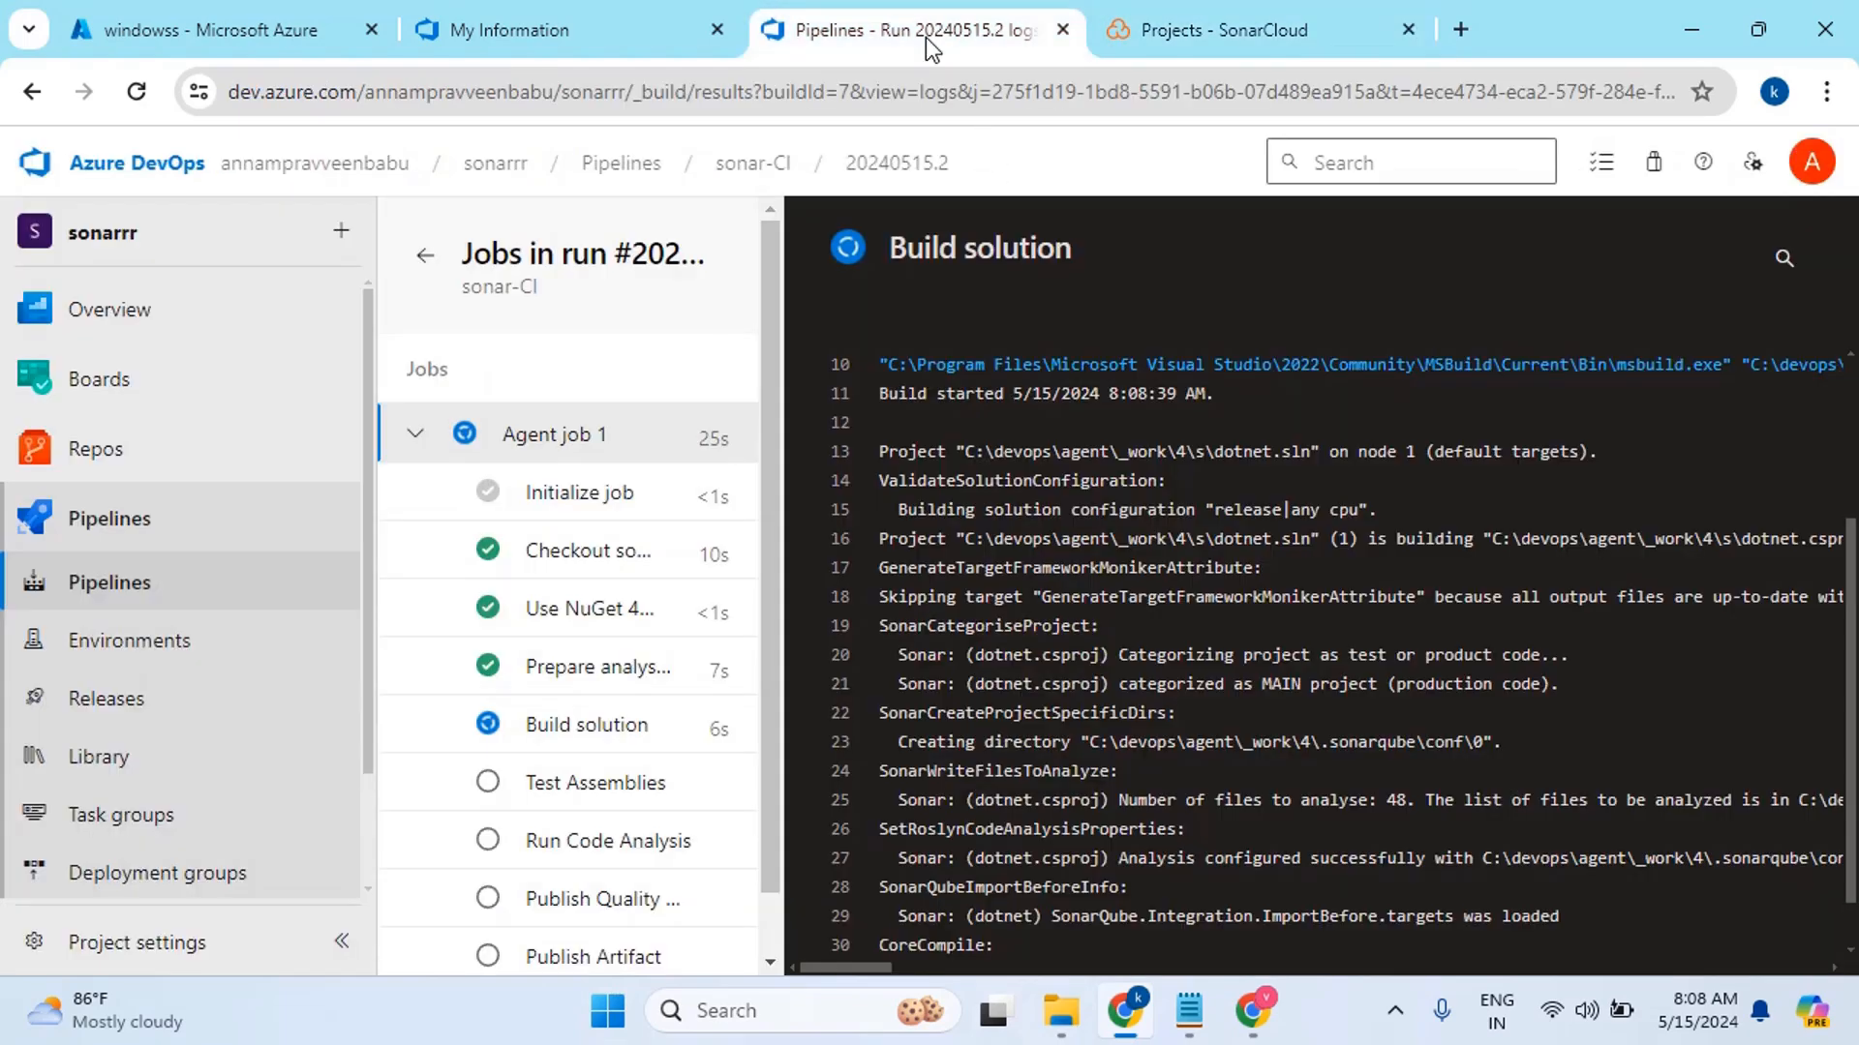
click(605, 668)
scroll(1312, 641, down, 3)
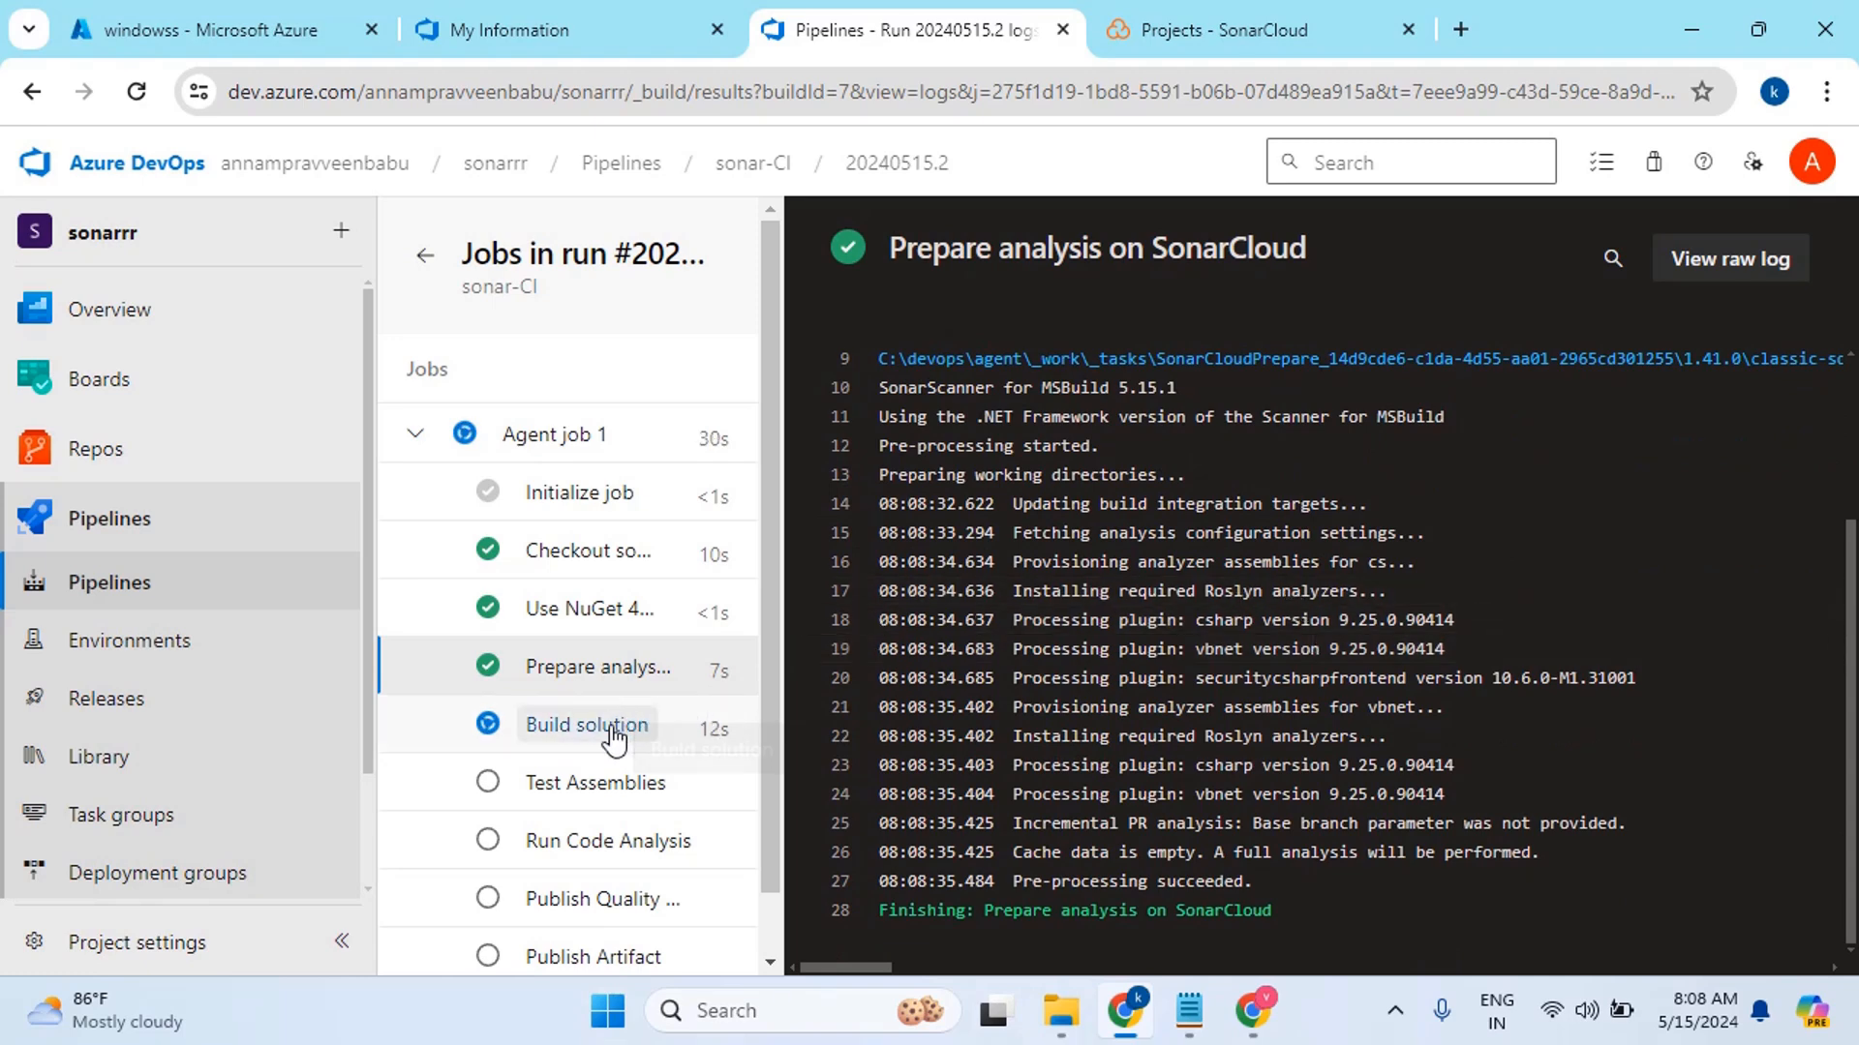
drag(770, 652, 769, 688)
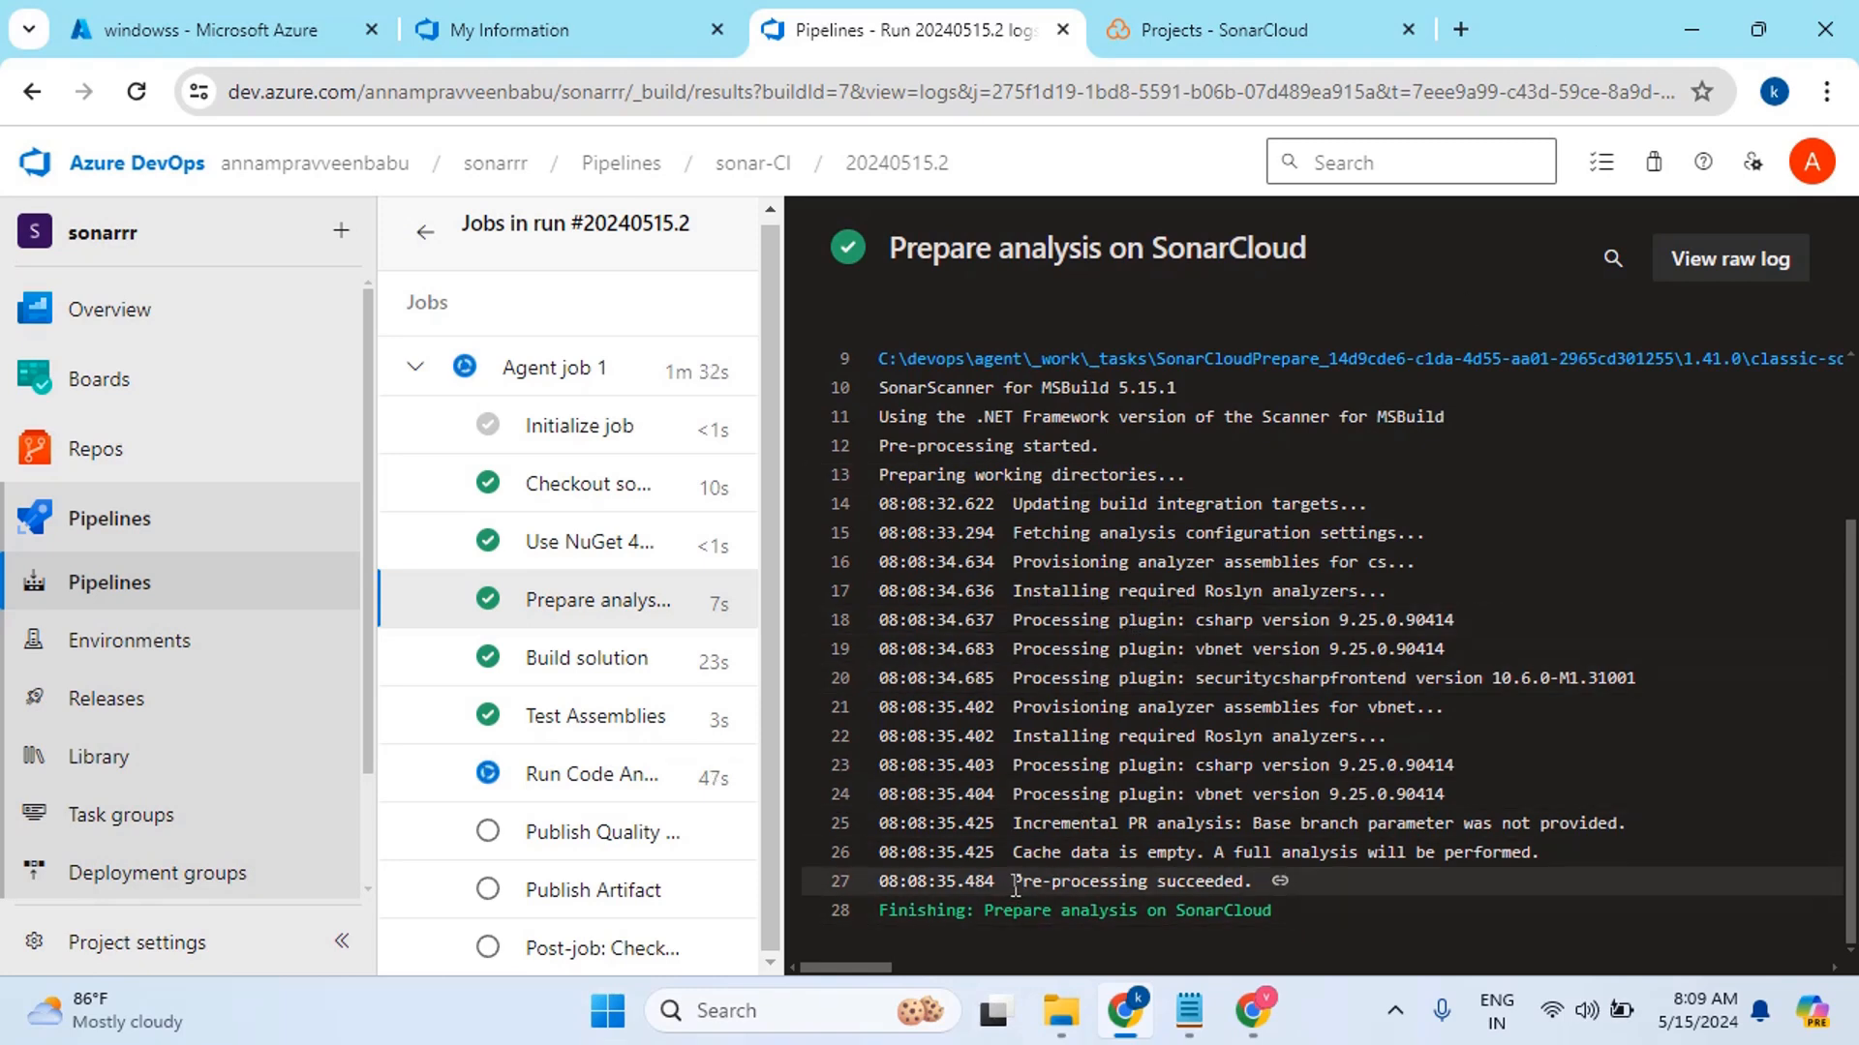
drag(1013, 882, 1249, 883)
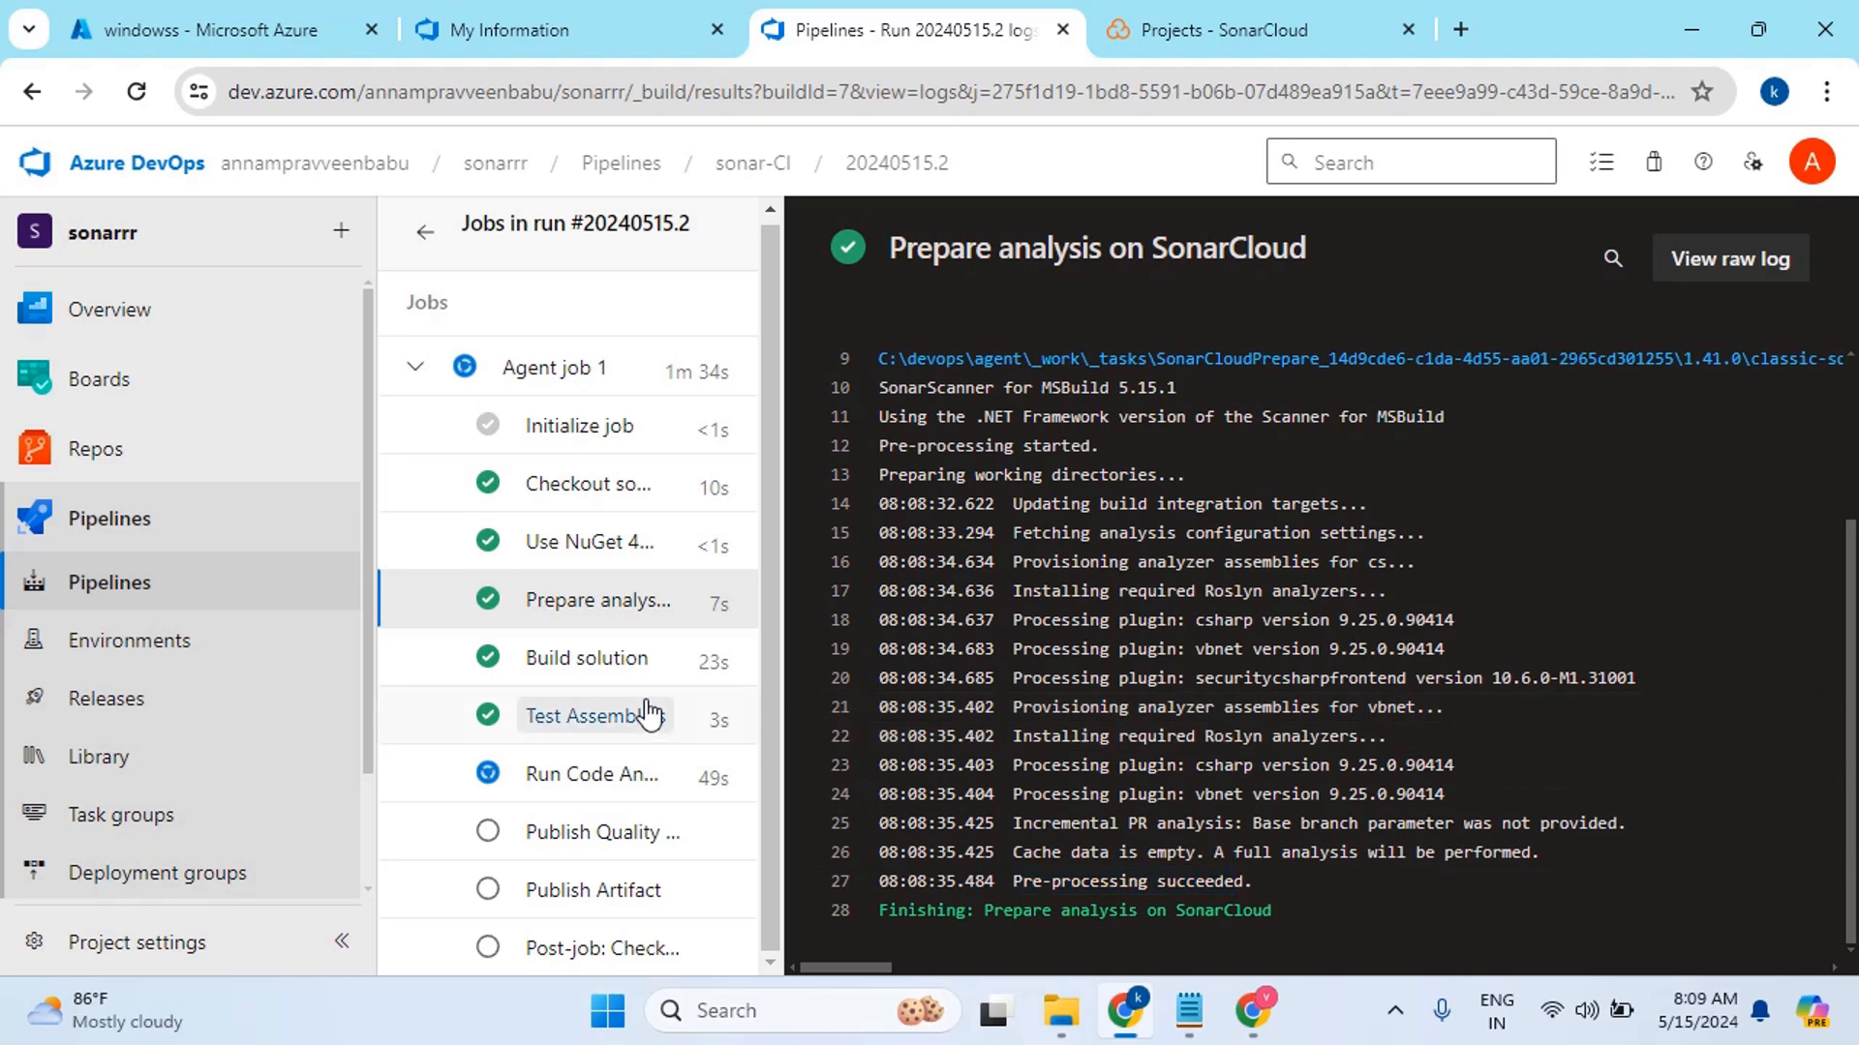
Examine the Run Code Analysis log, including the project settings loading line and the full Node.js executable path
click(631, 786)
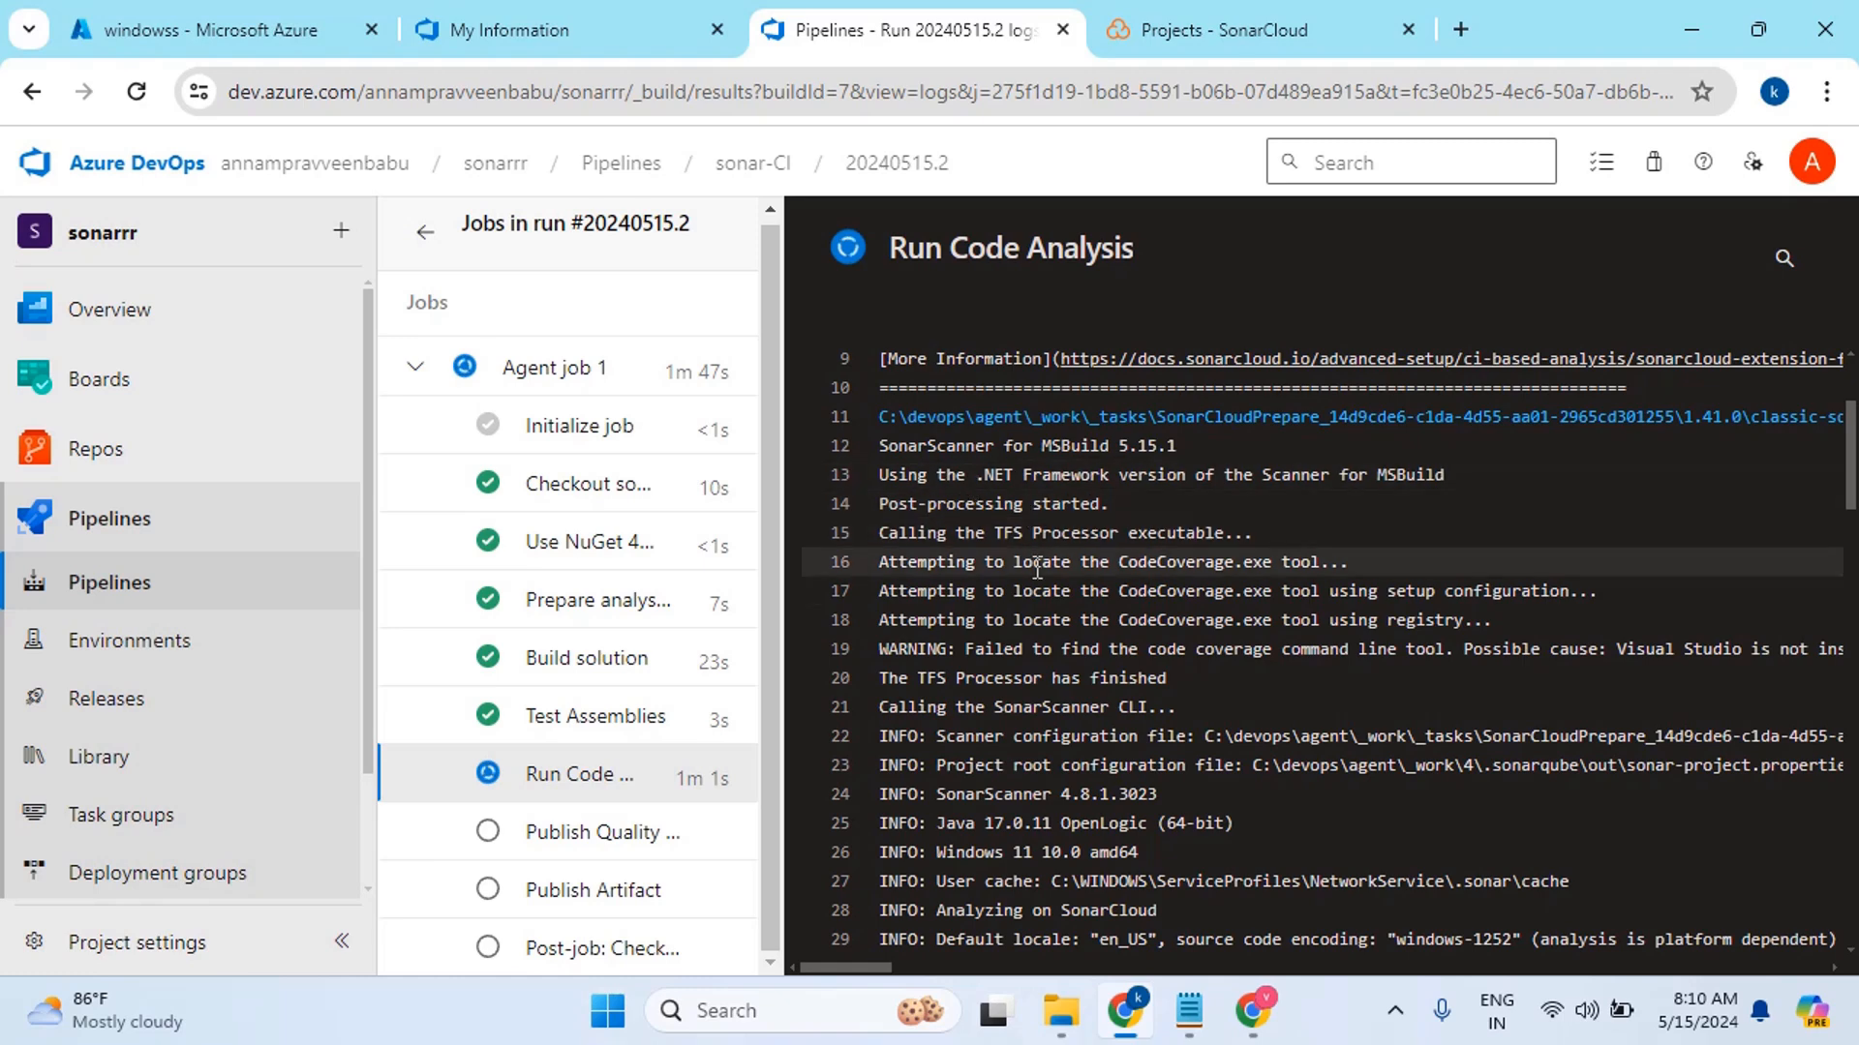
scroll(1021, 750, down, 3)
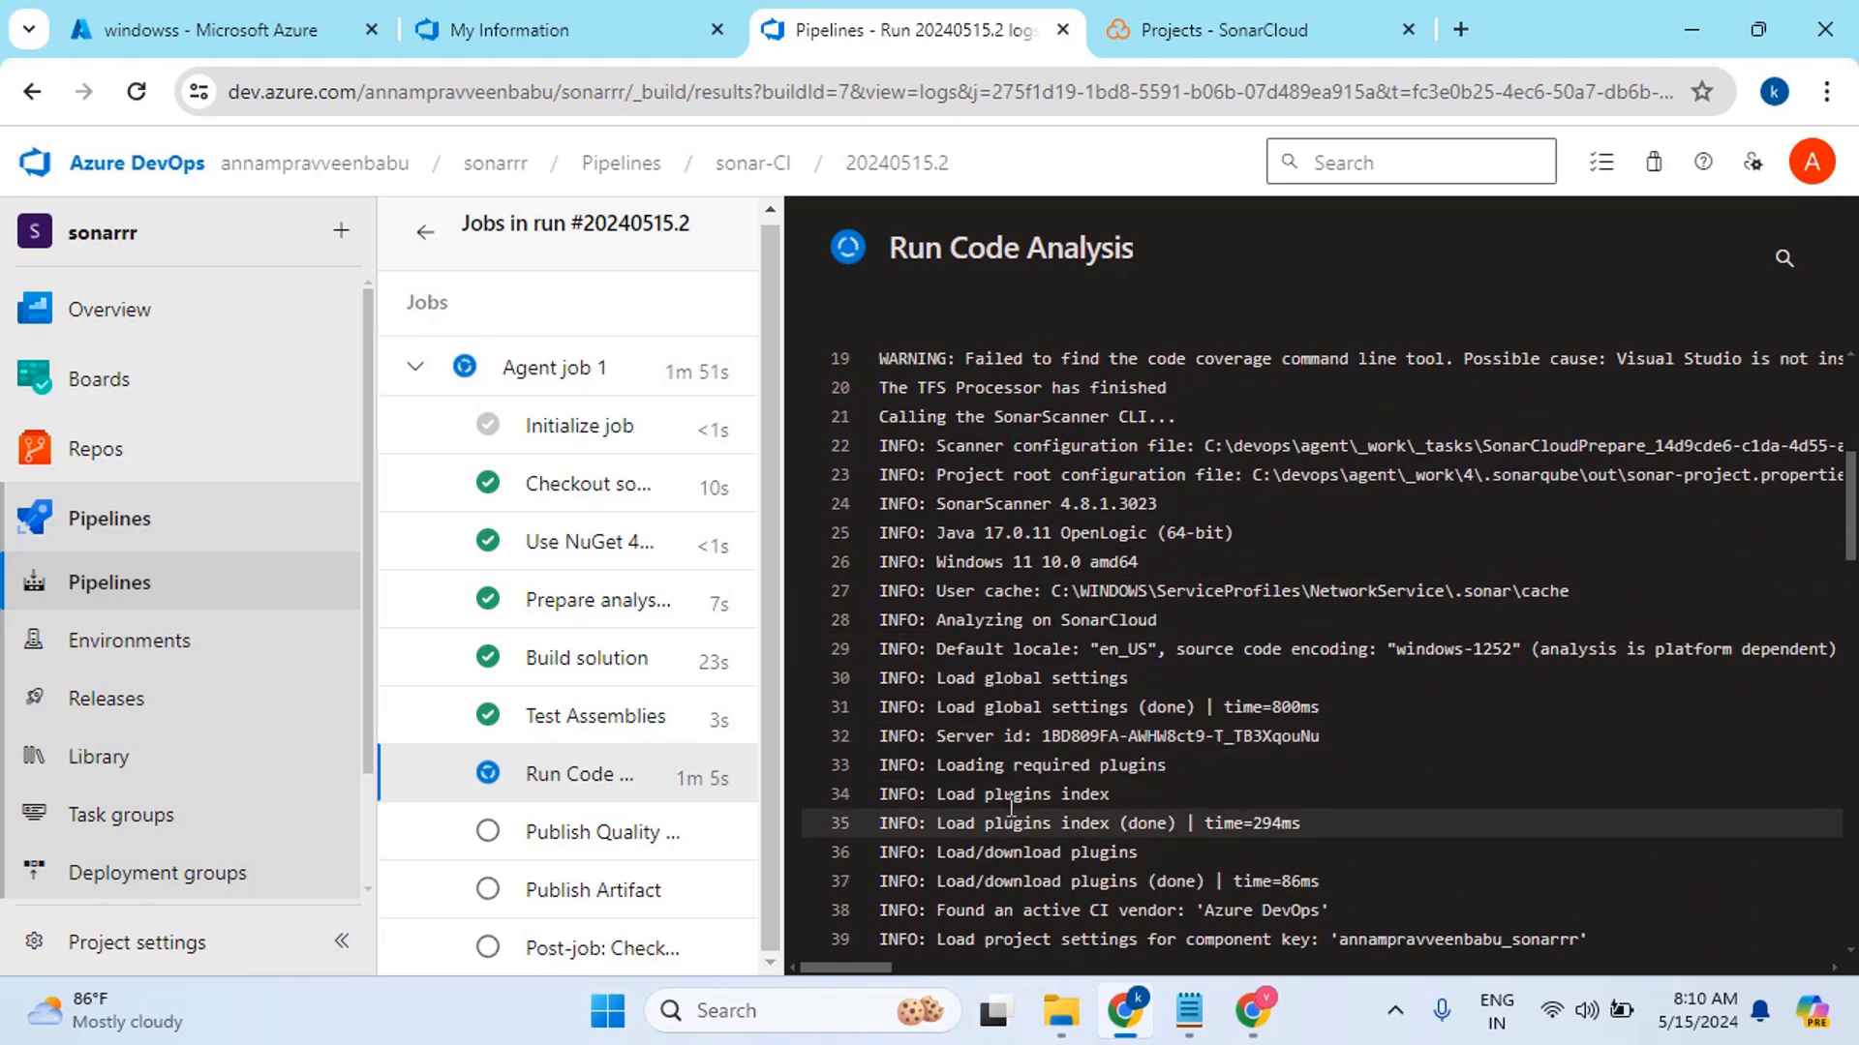
scroll(1024, 760, down, 2)
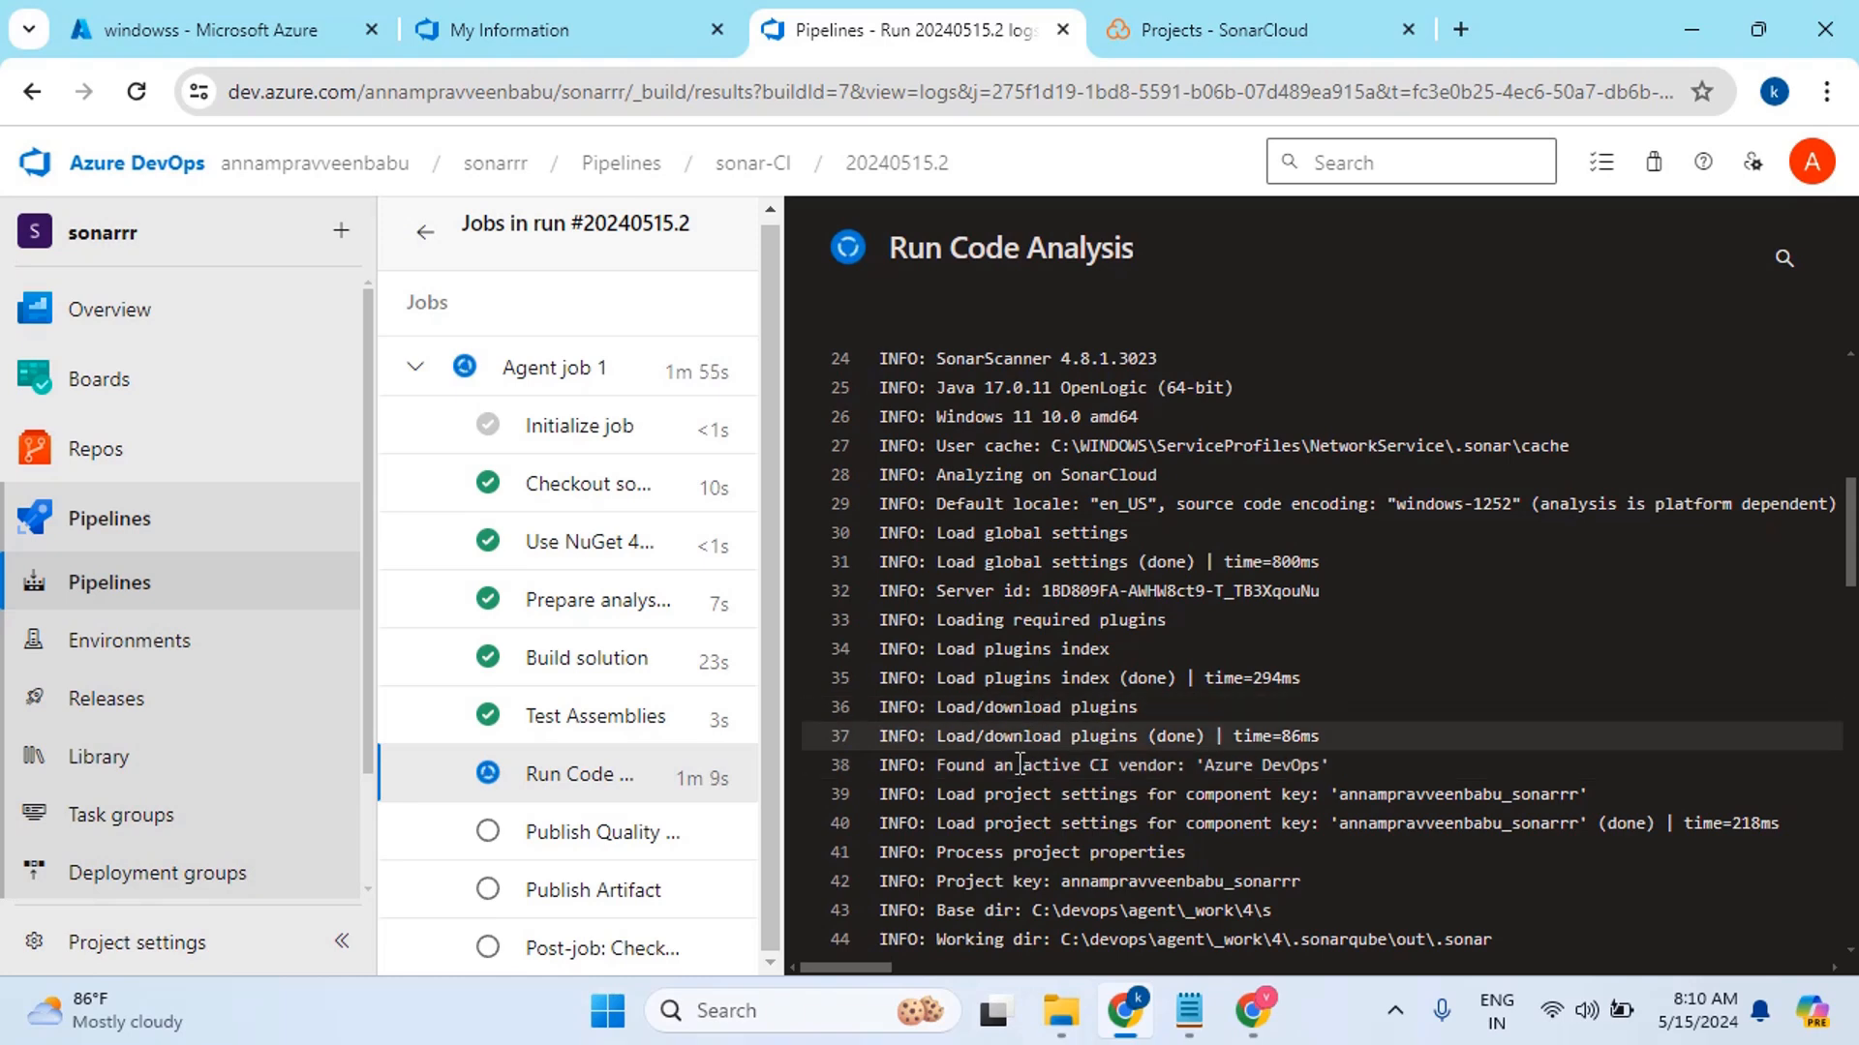
drag(939, 793, 1575, 801)
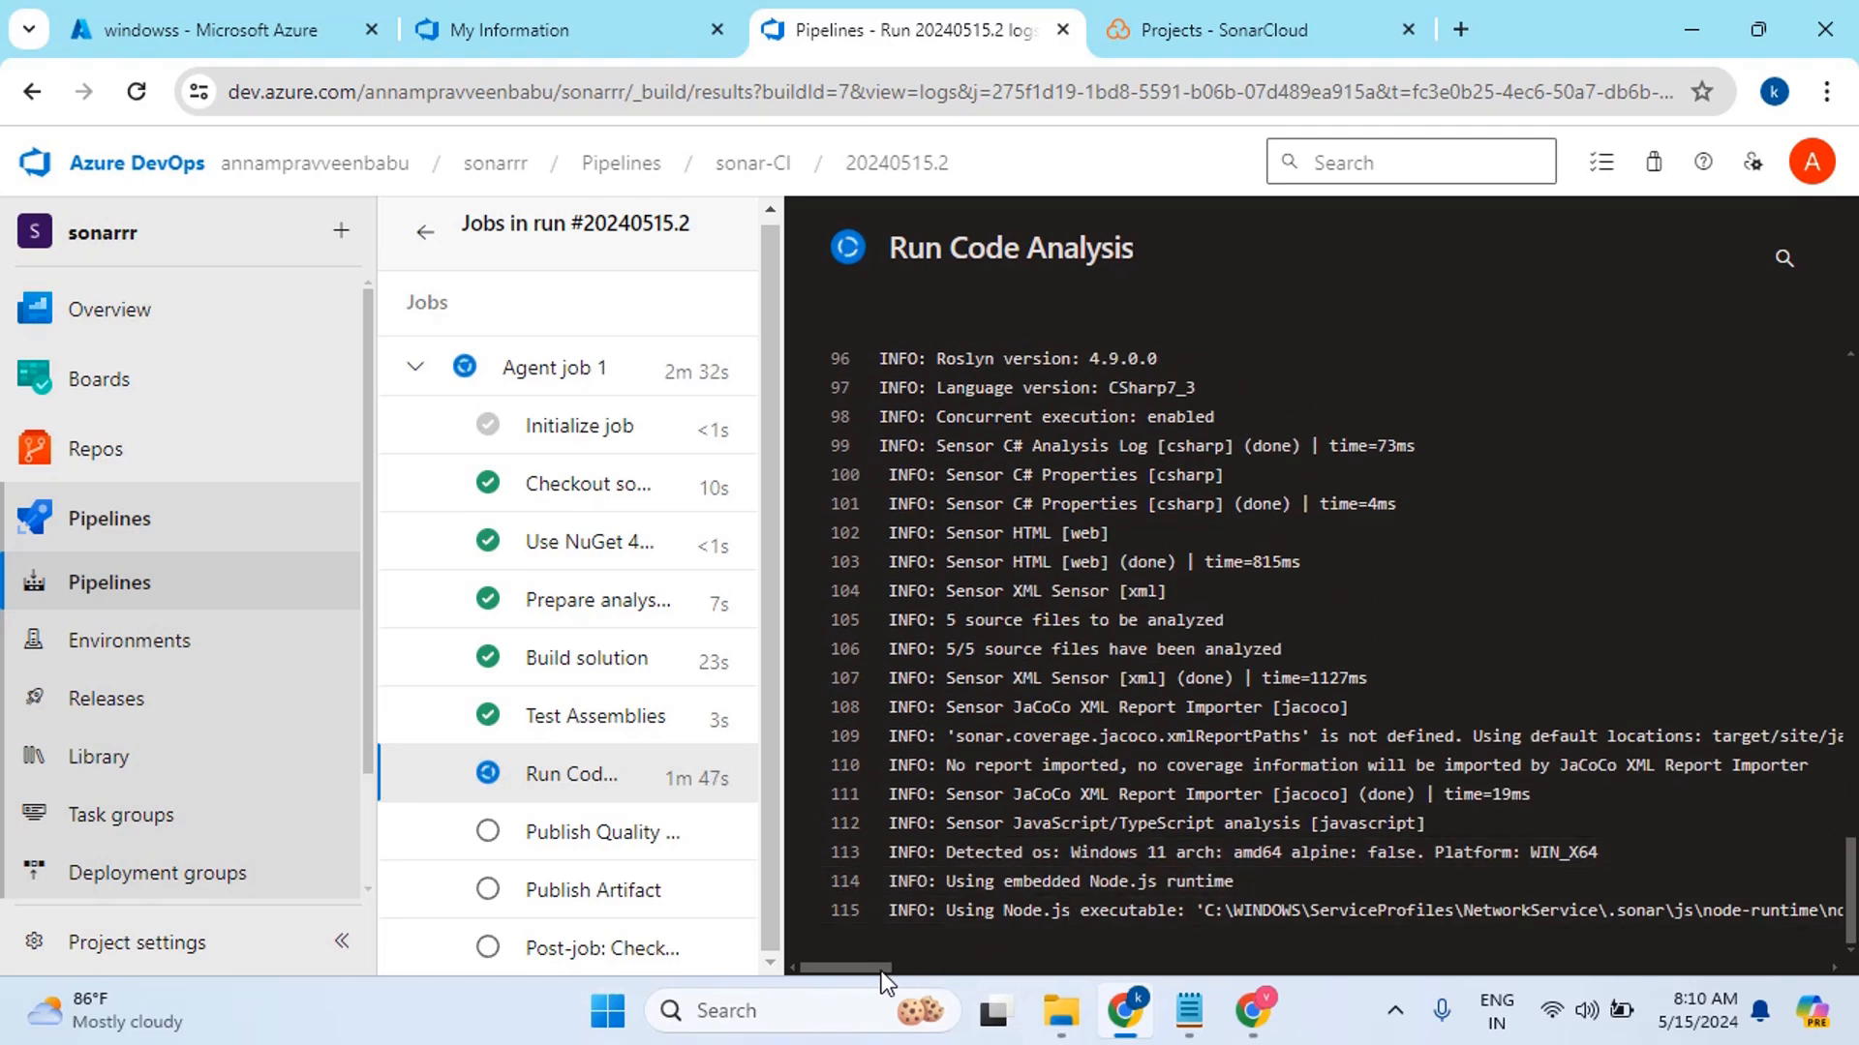
mouse_move(863, 972)
mouse_down()
mouse_move(907, 980)
mouse_move(892, 972)
mouse_up()
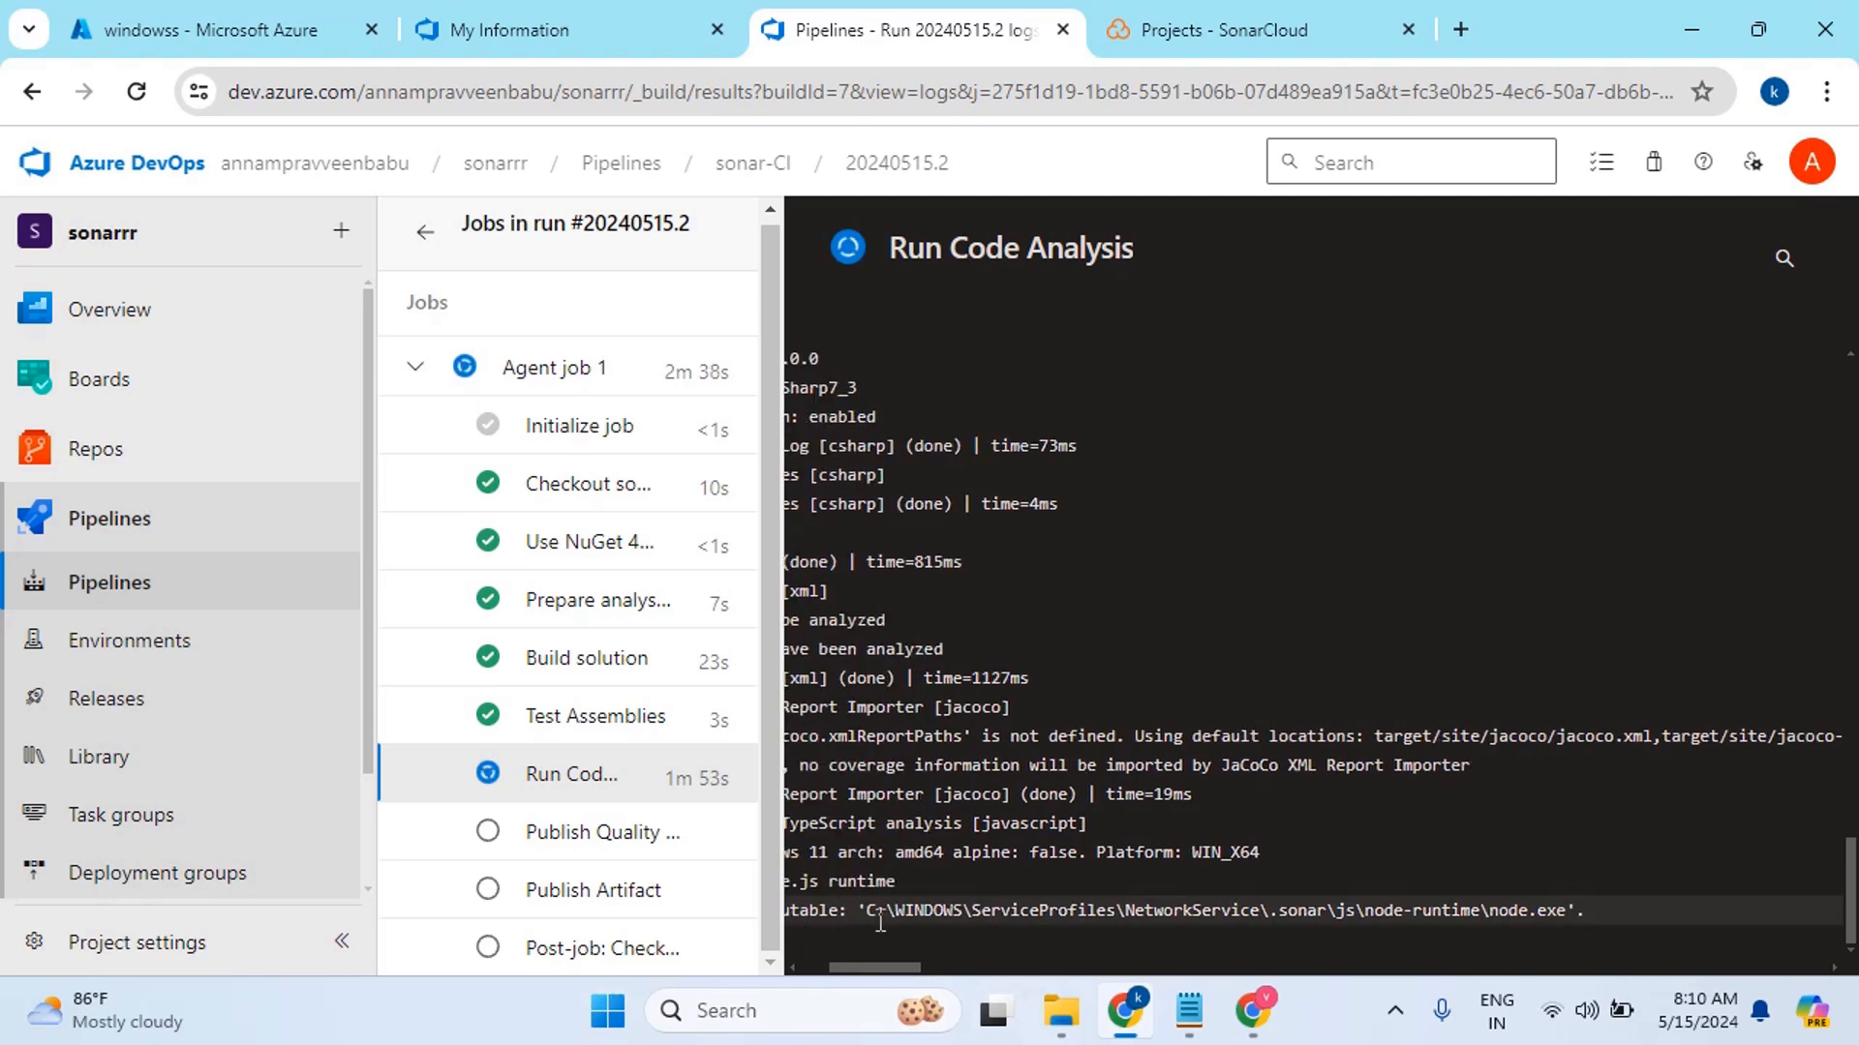
drag(868, 915, 1565, 920)
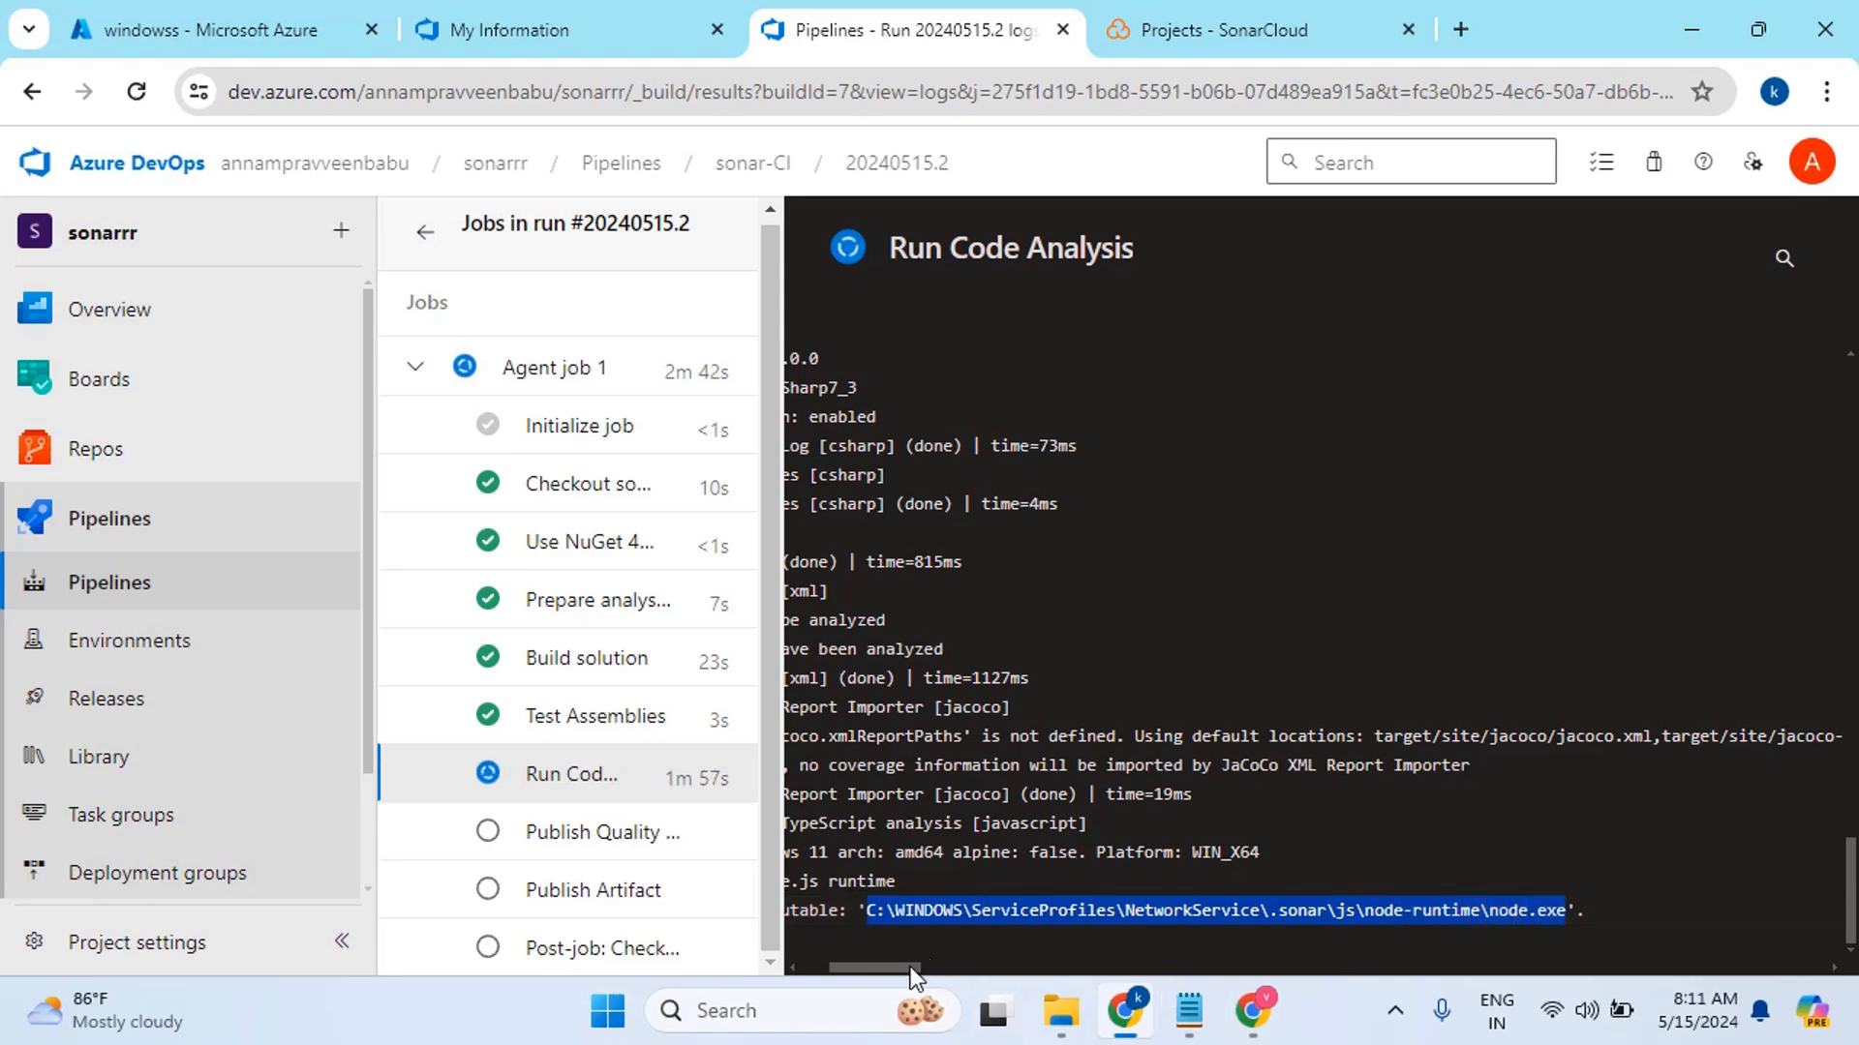
drag(890, 972, 840, 968)
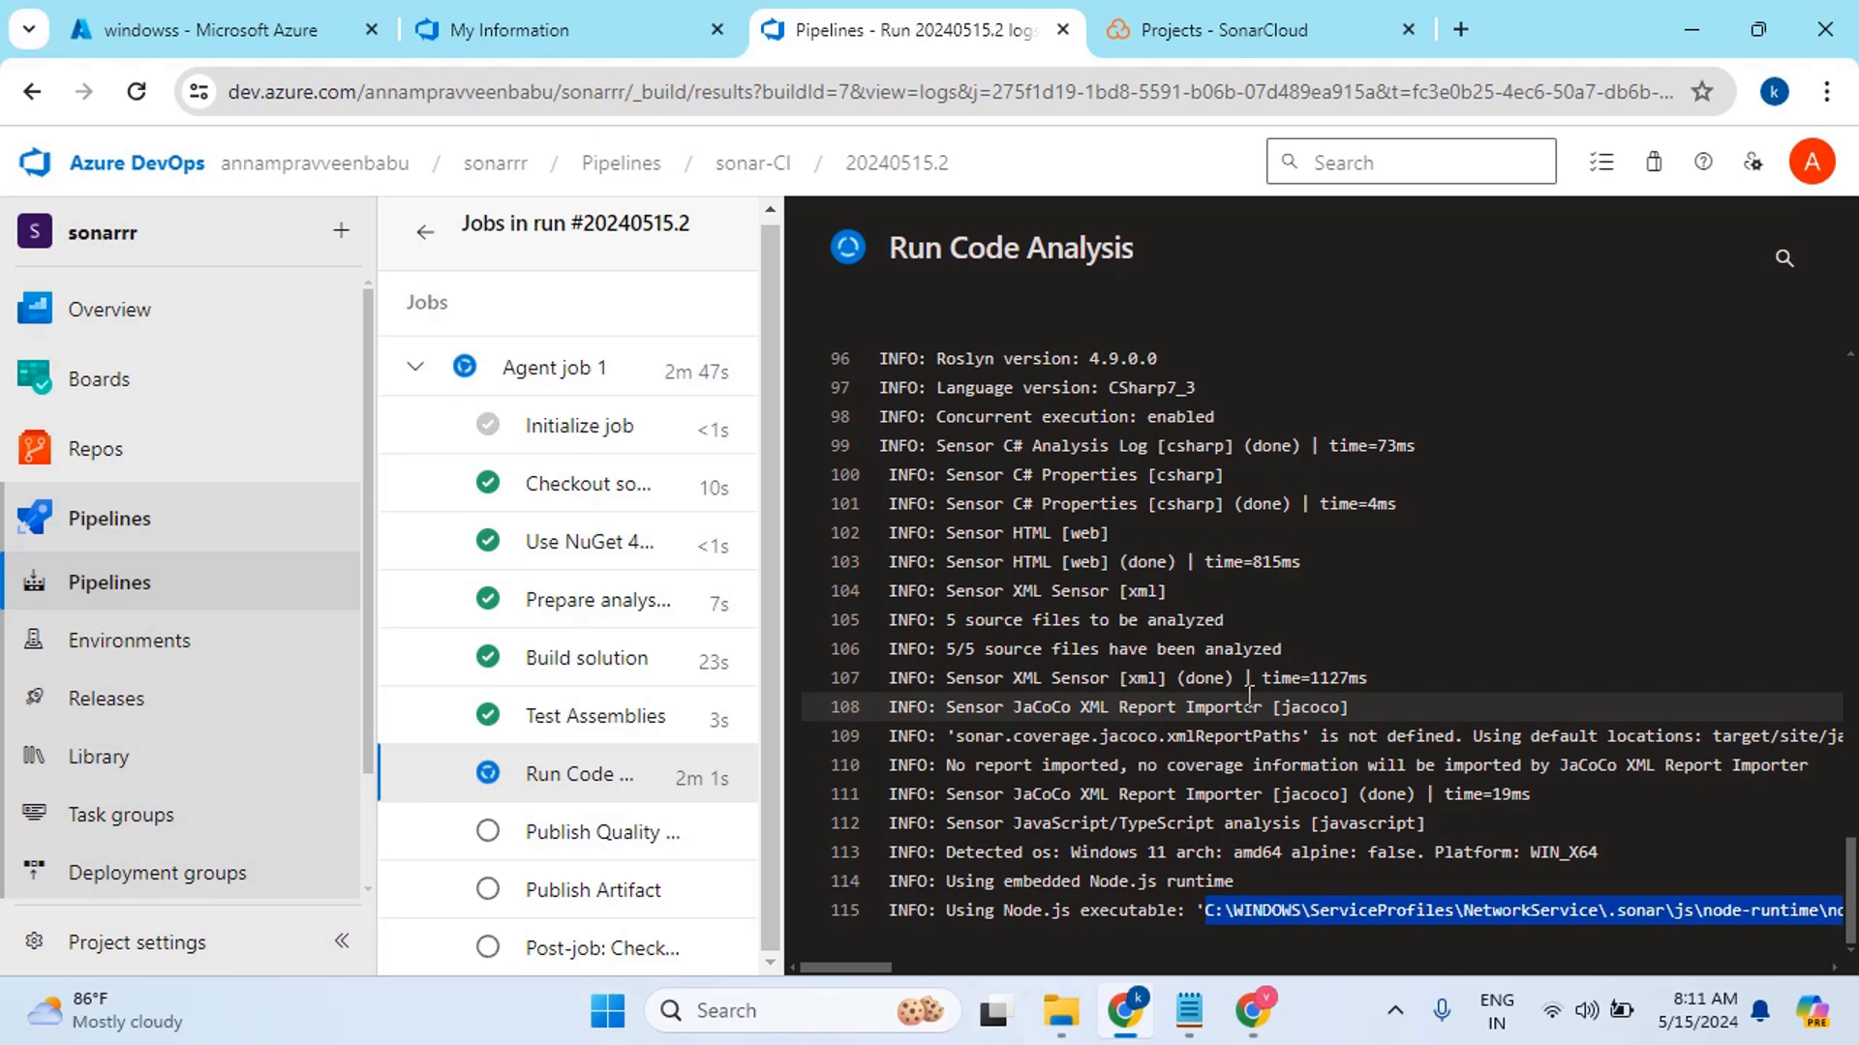
Examine the C# analysis sensor entries and the Roslyn version line in the Run Code Analysis log
scroll(1045, 824, up, 2)
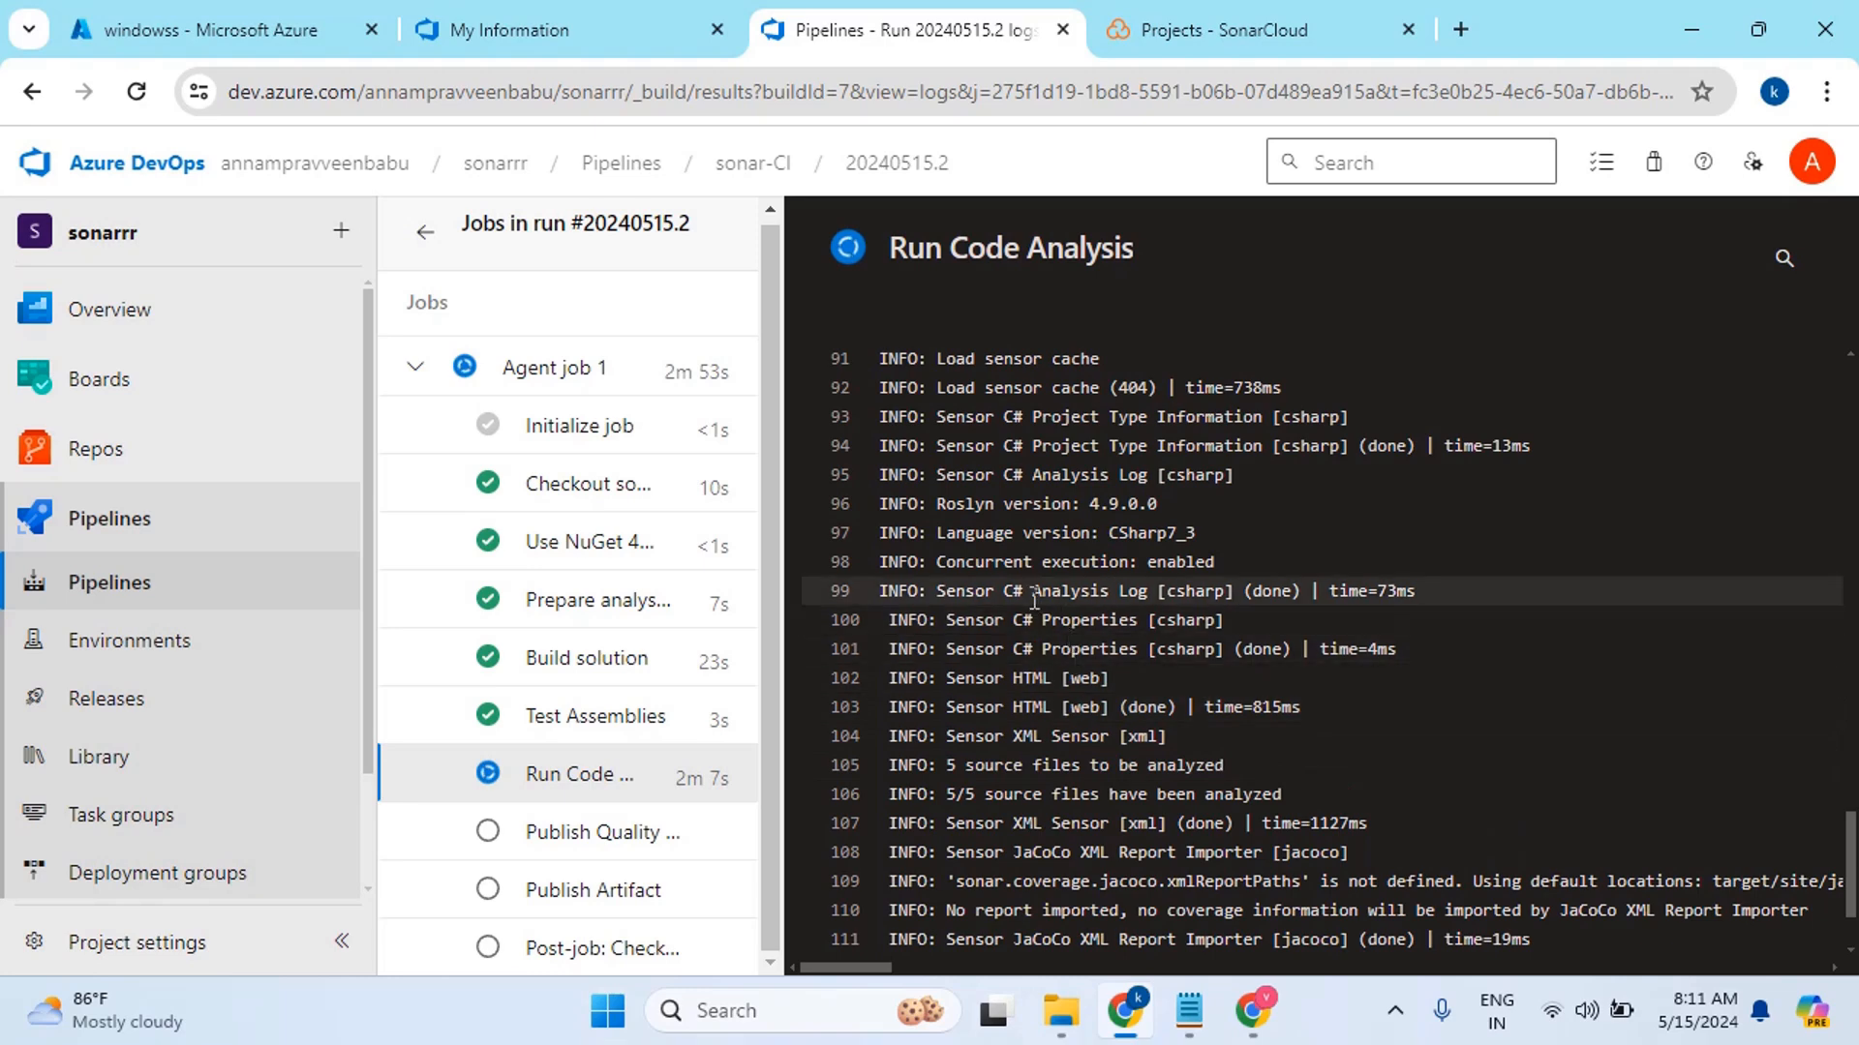
drag(1032, 592, 1297, 588)
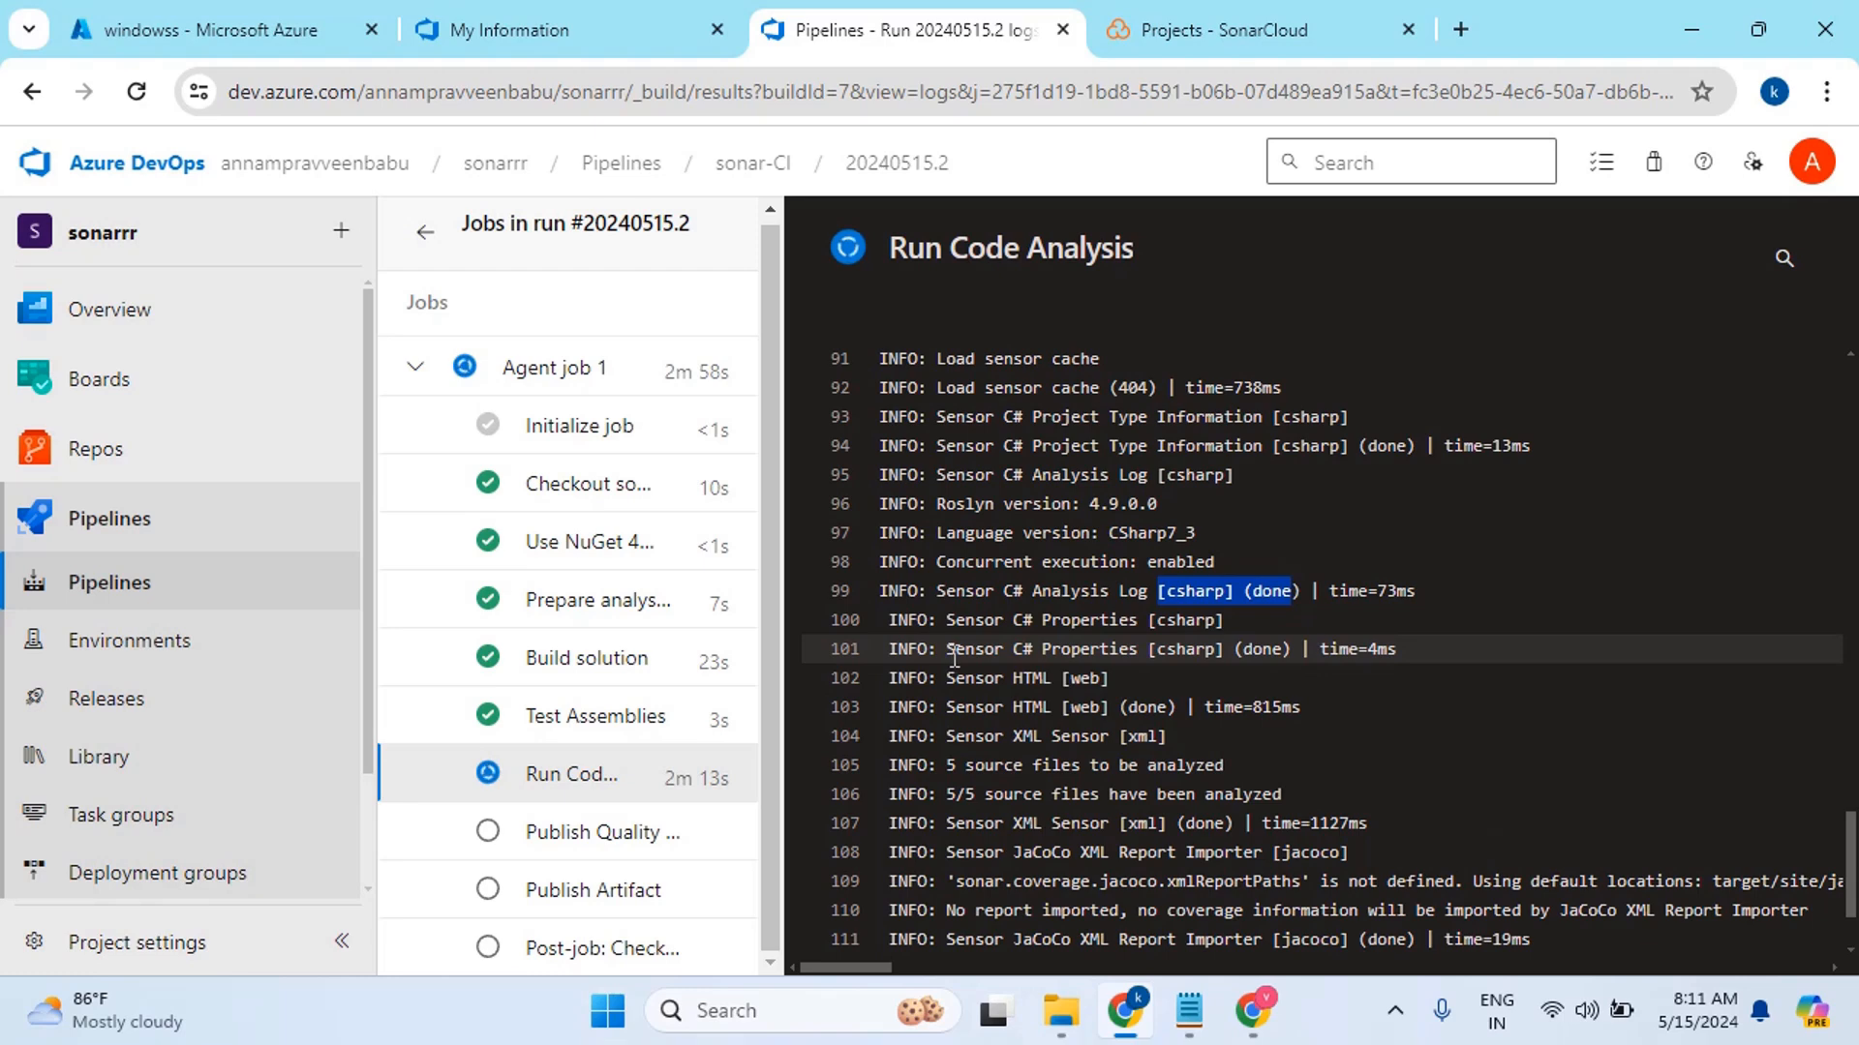
scroll(956, 653, up, 2)
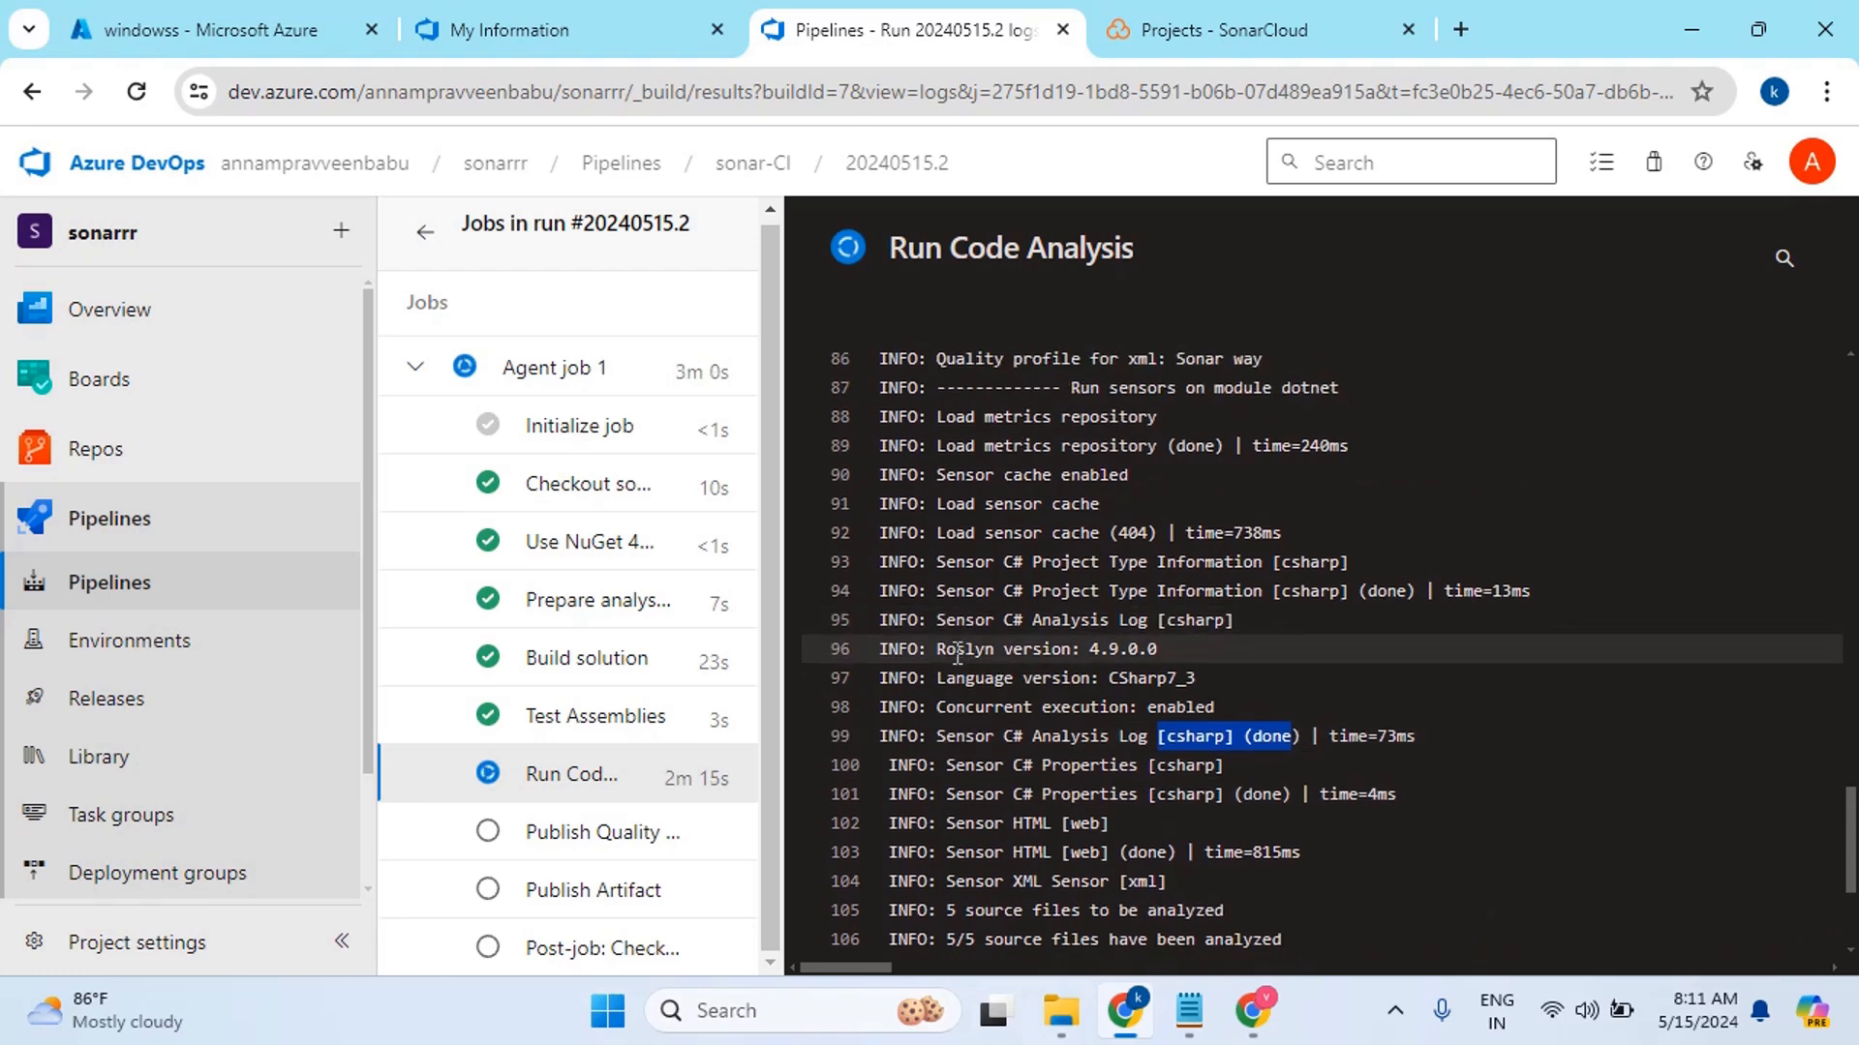
drag(935, 650, 1078, 651)
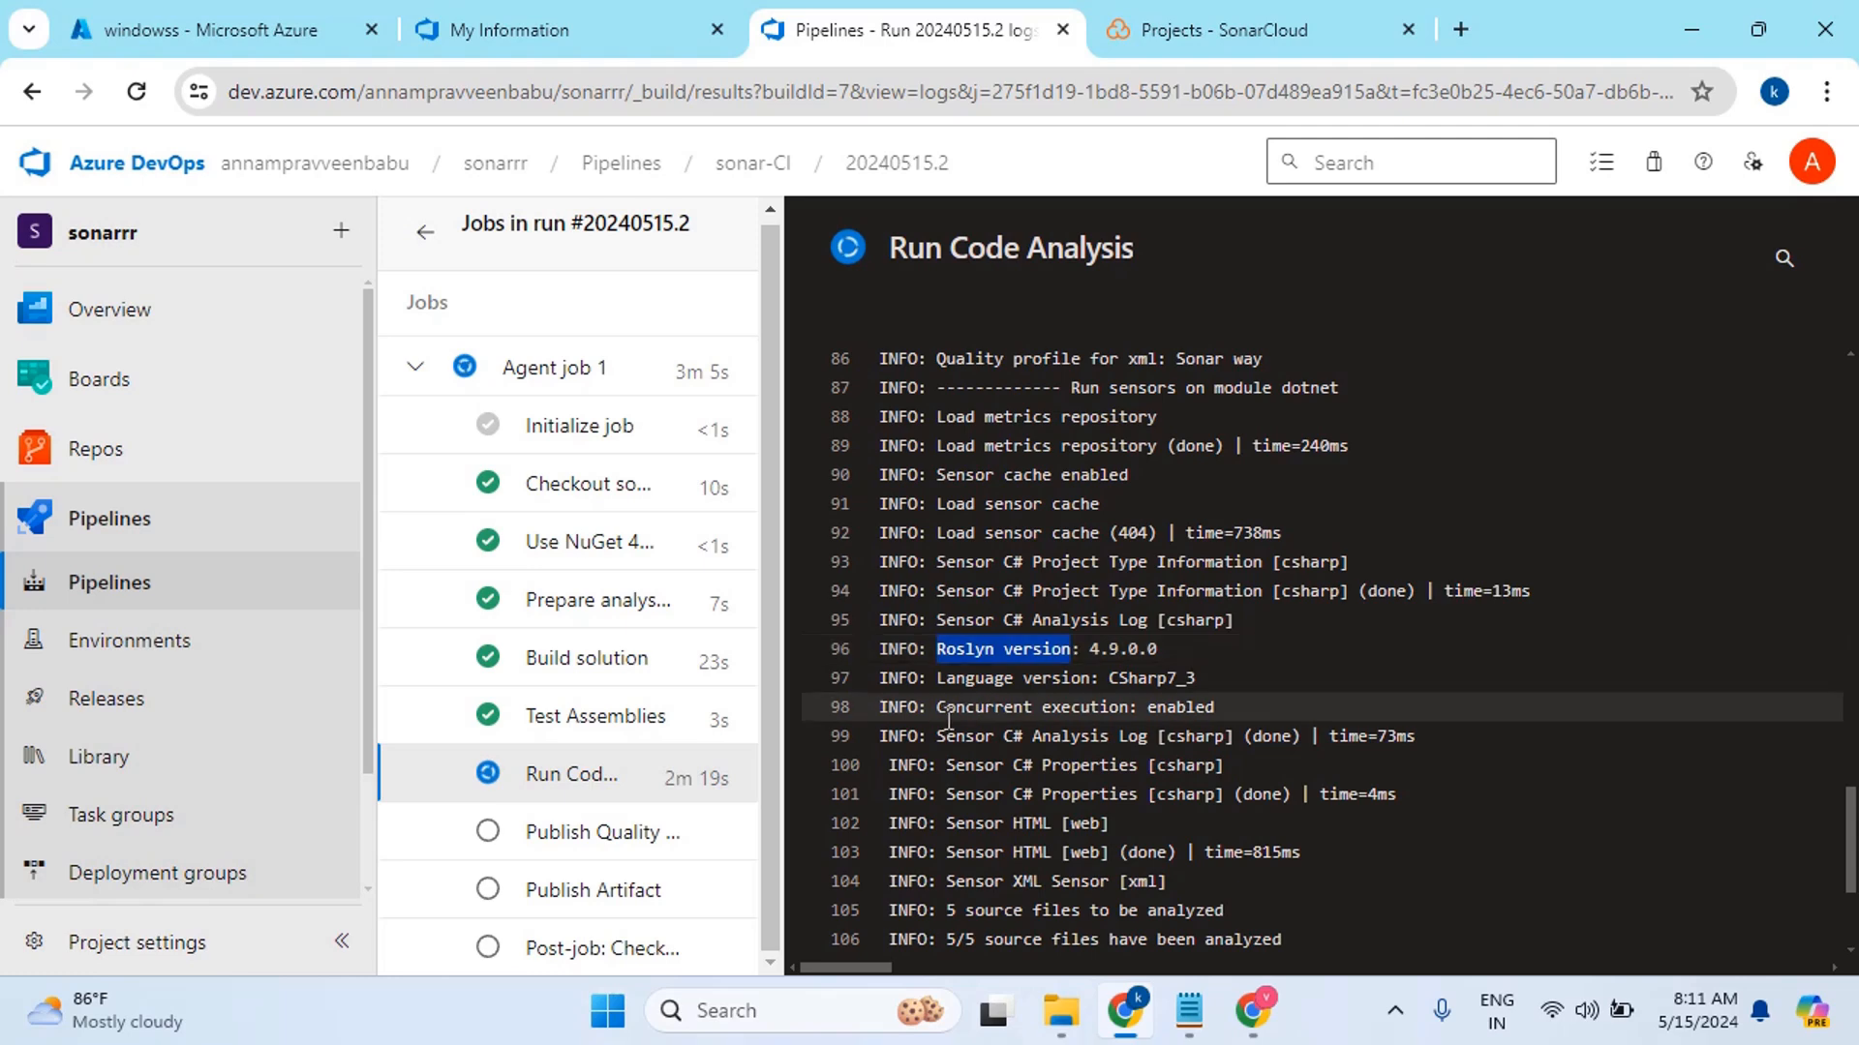
click(1188, 651)
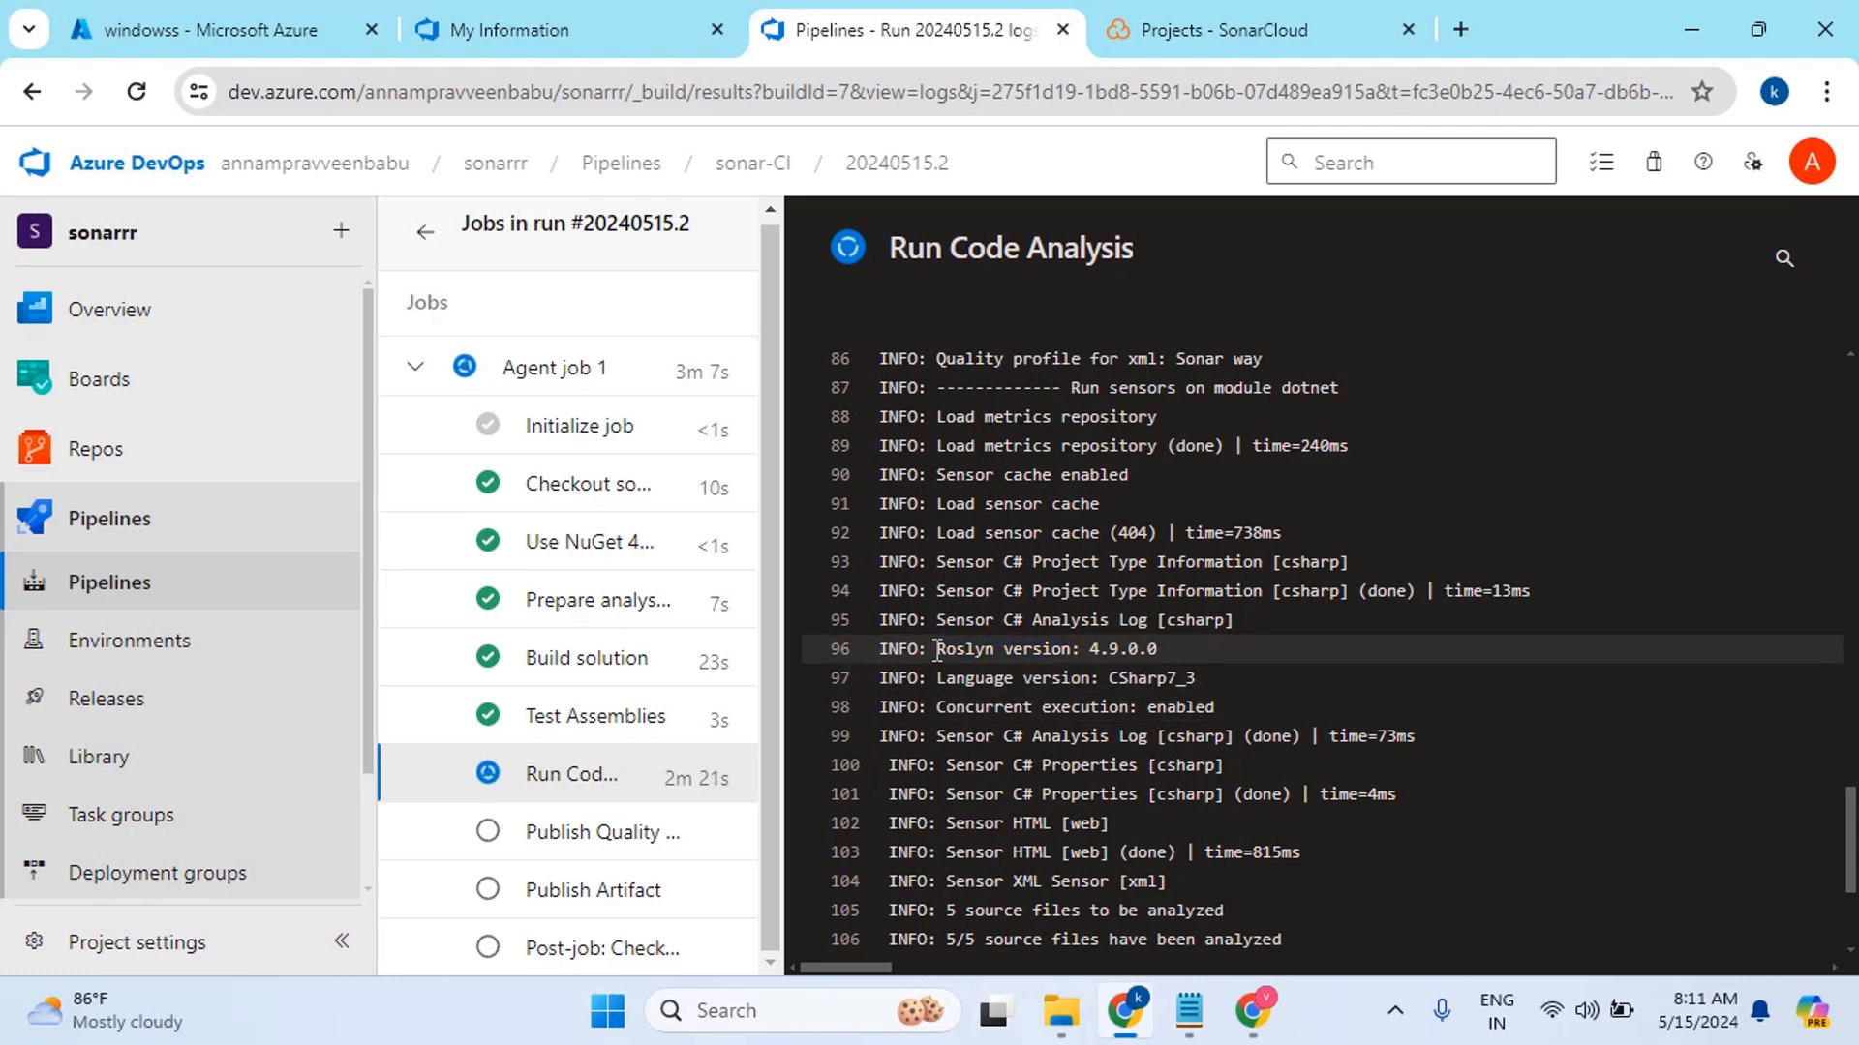
Highlight the compiler name in the Roslyn version line of the Run Code Analysis log
drag(935, 650, 999, 651)
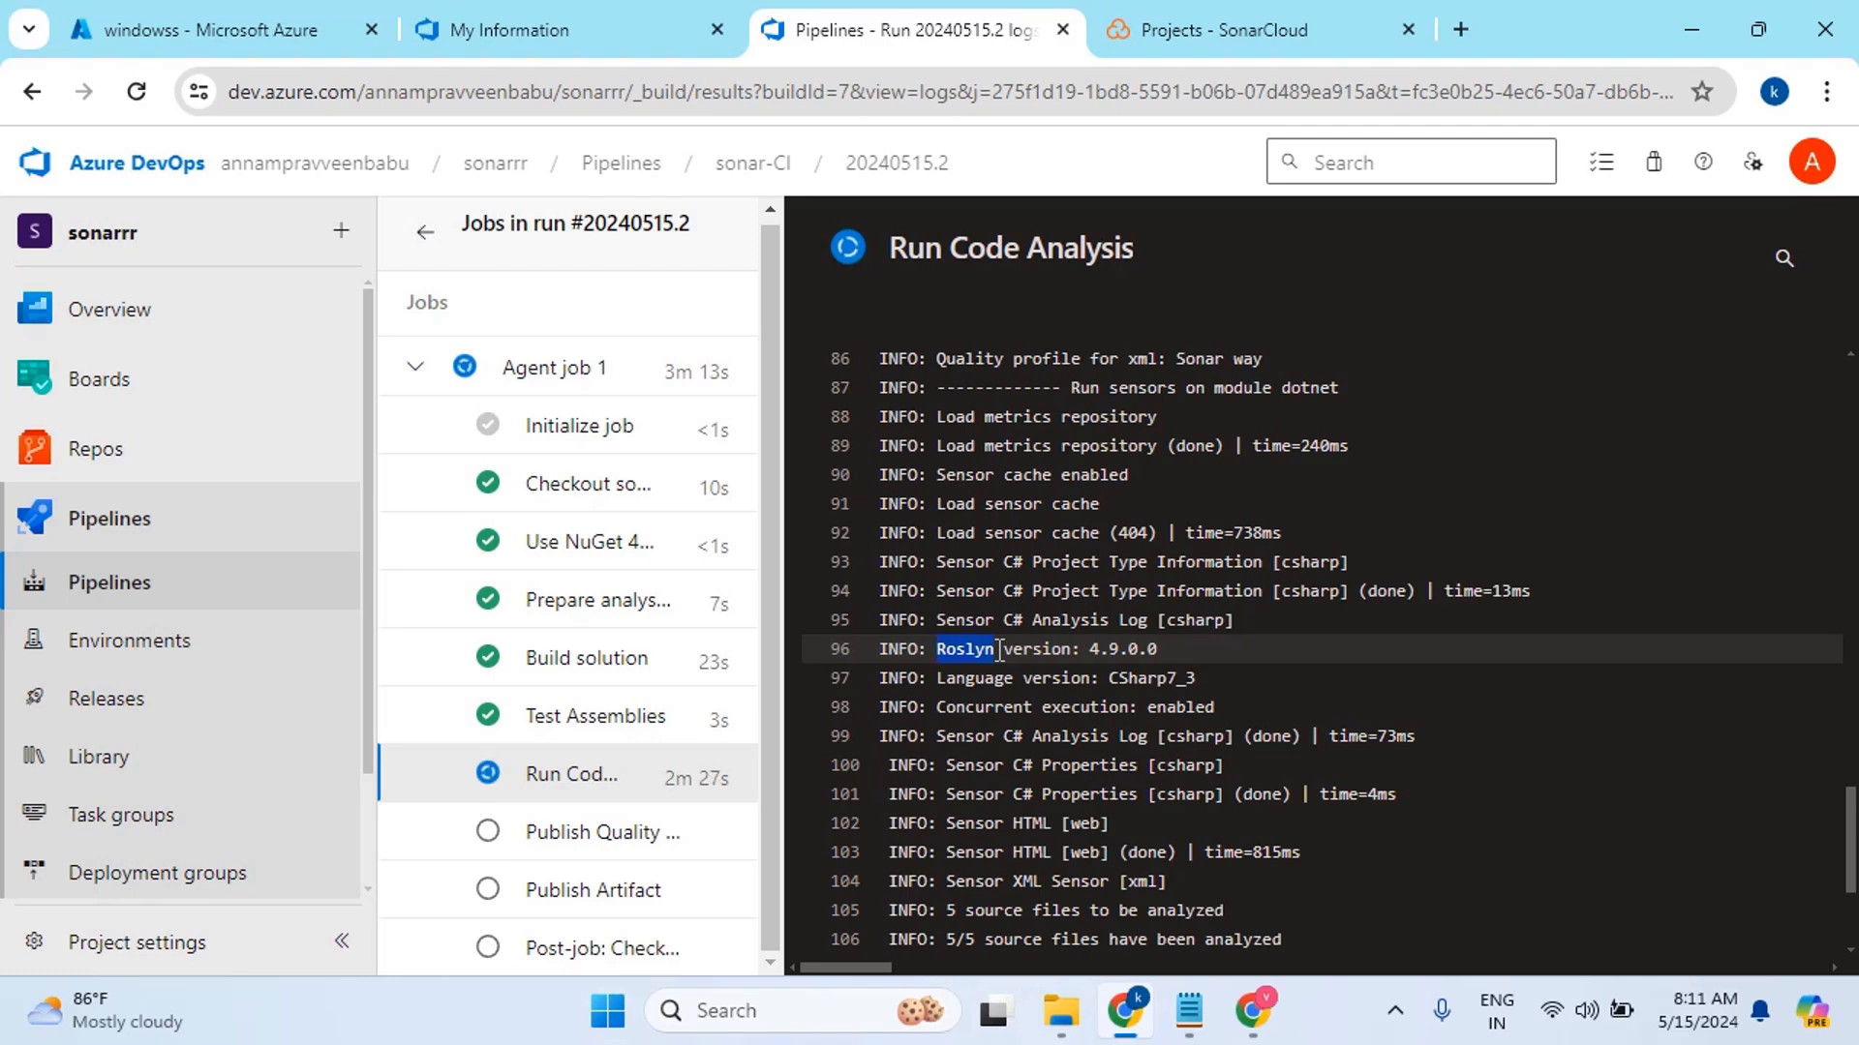
drag(999, 650, 944, 651)
click(982, 650)
drag(995, 654, 937, 649)
click(1007, 651)
Examine the log's quality profile and file indexing lines, highlighting the dotnet module's base directory, and read back to the project binding entries
scroll(1041, 662, up, 1)
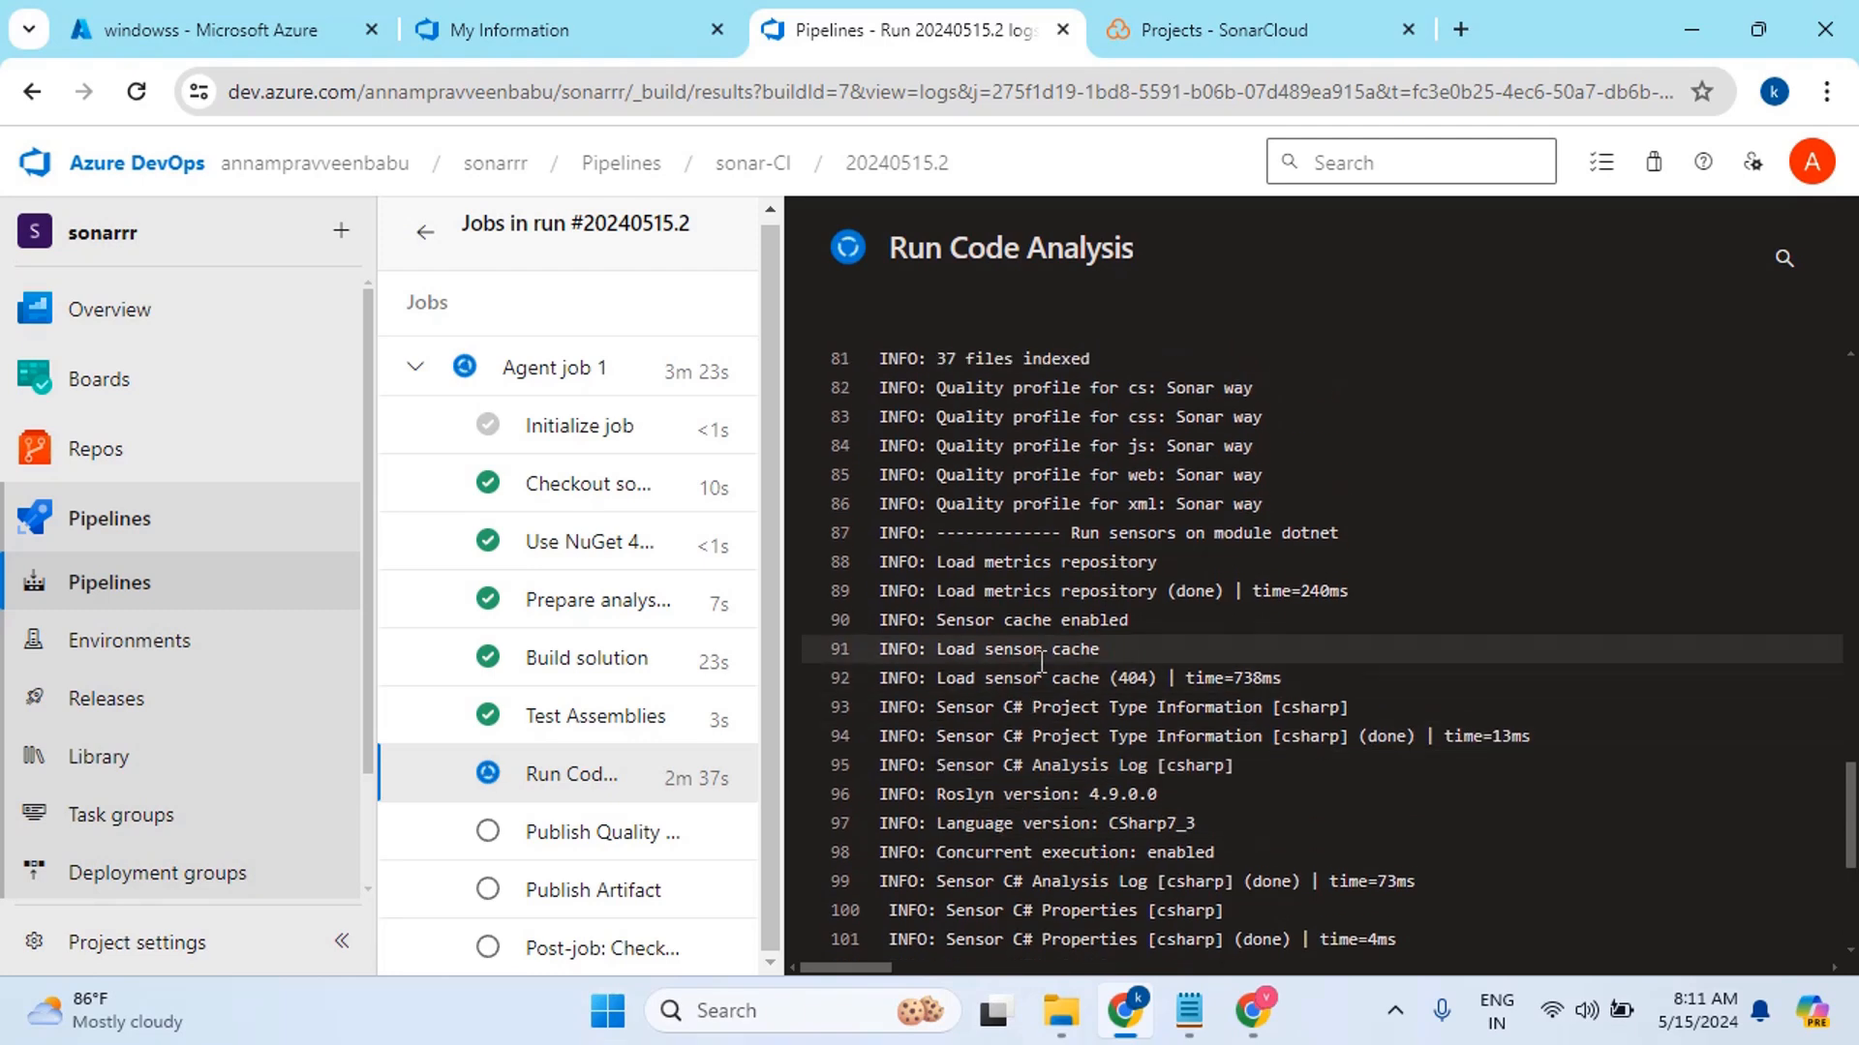
scroll(1025, 771, up, 2)
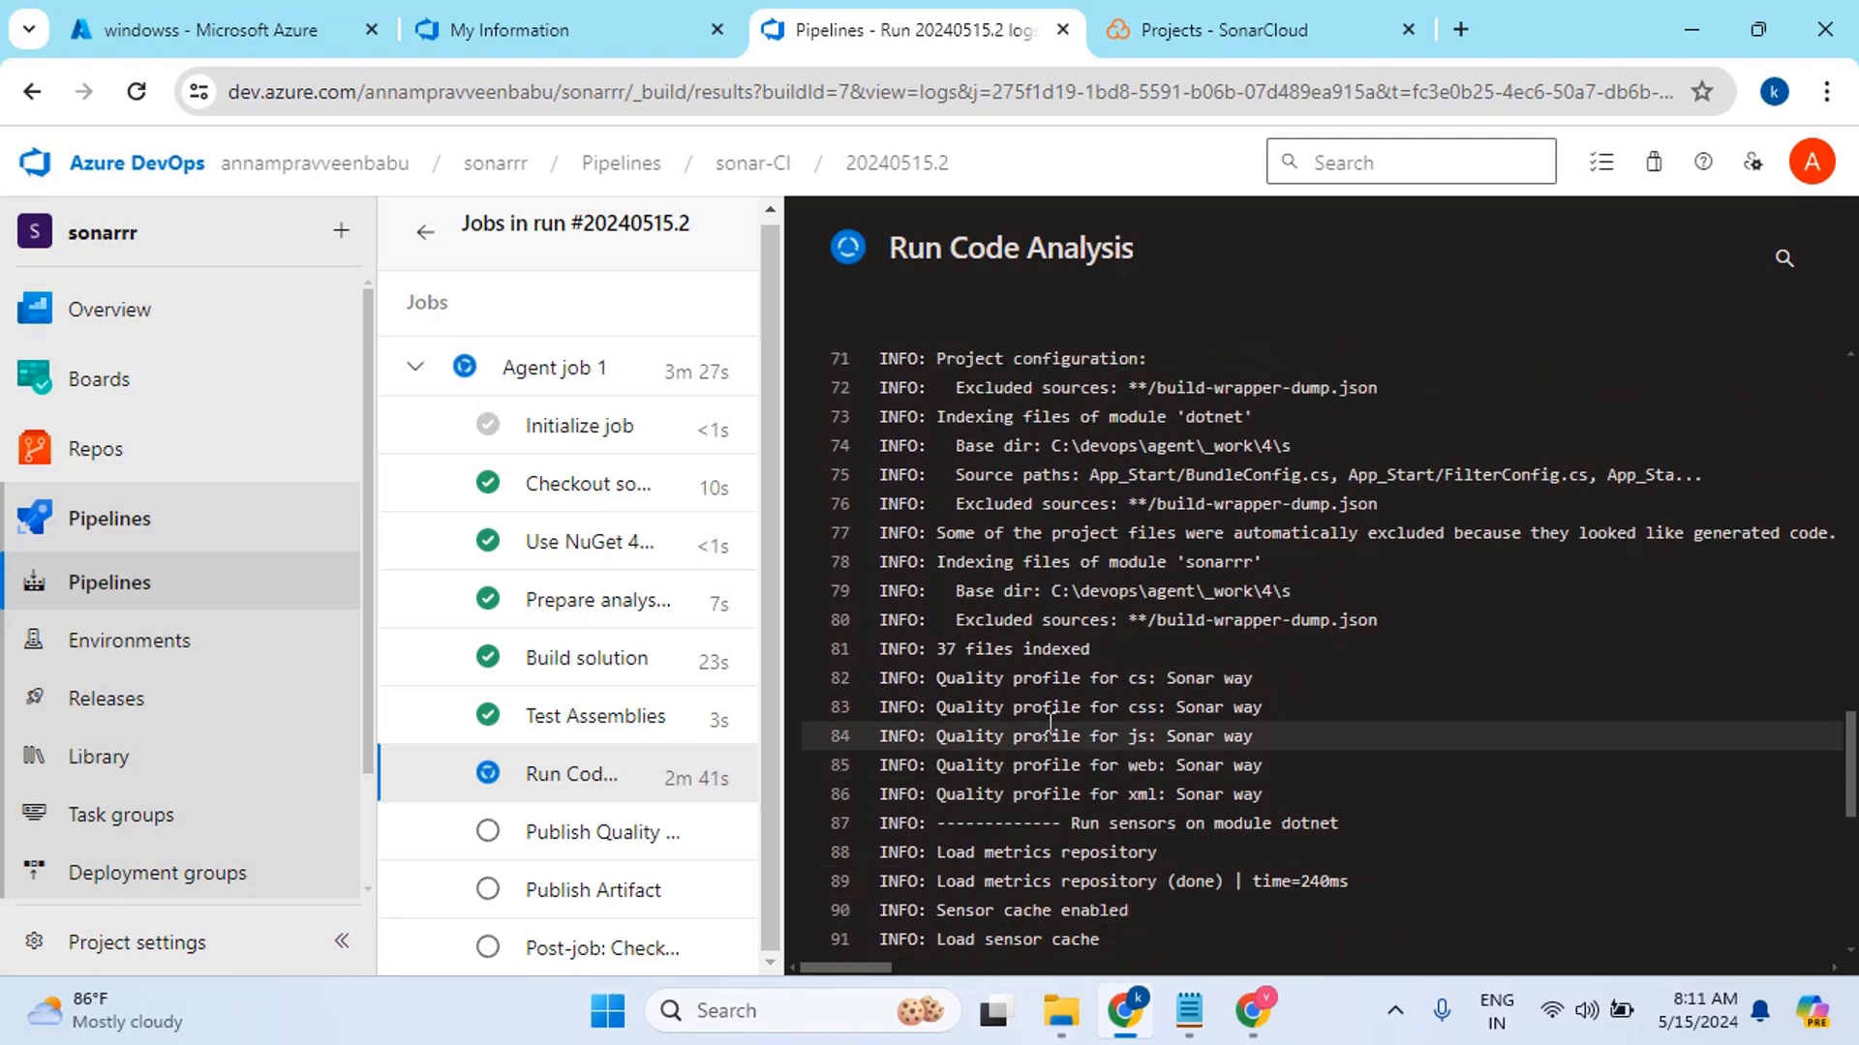
scroll(1051, 724, up, 1)
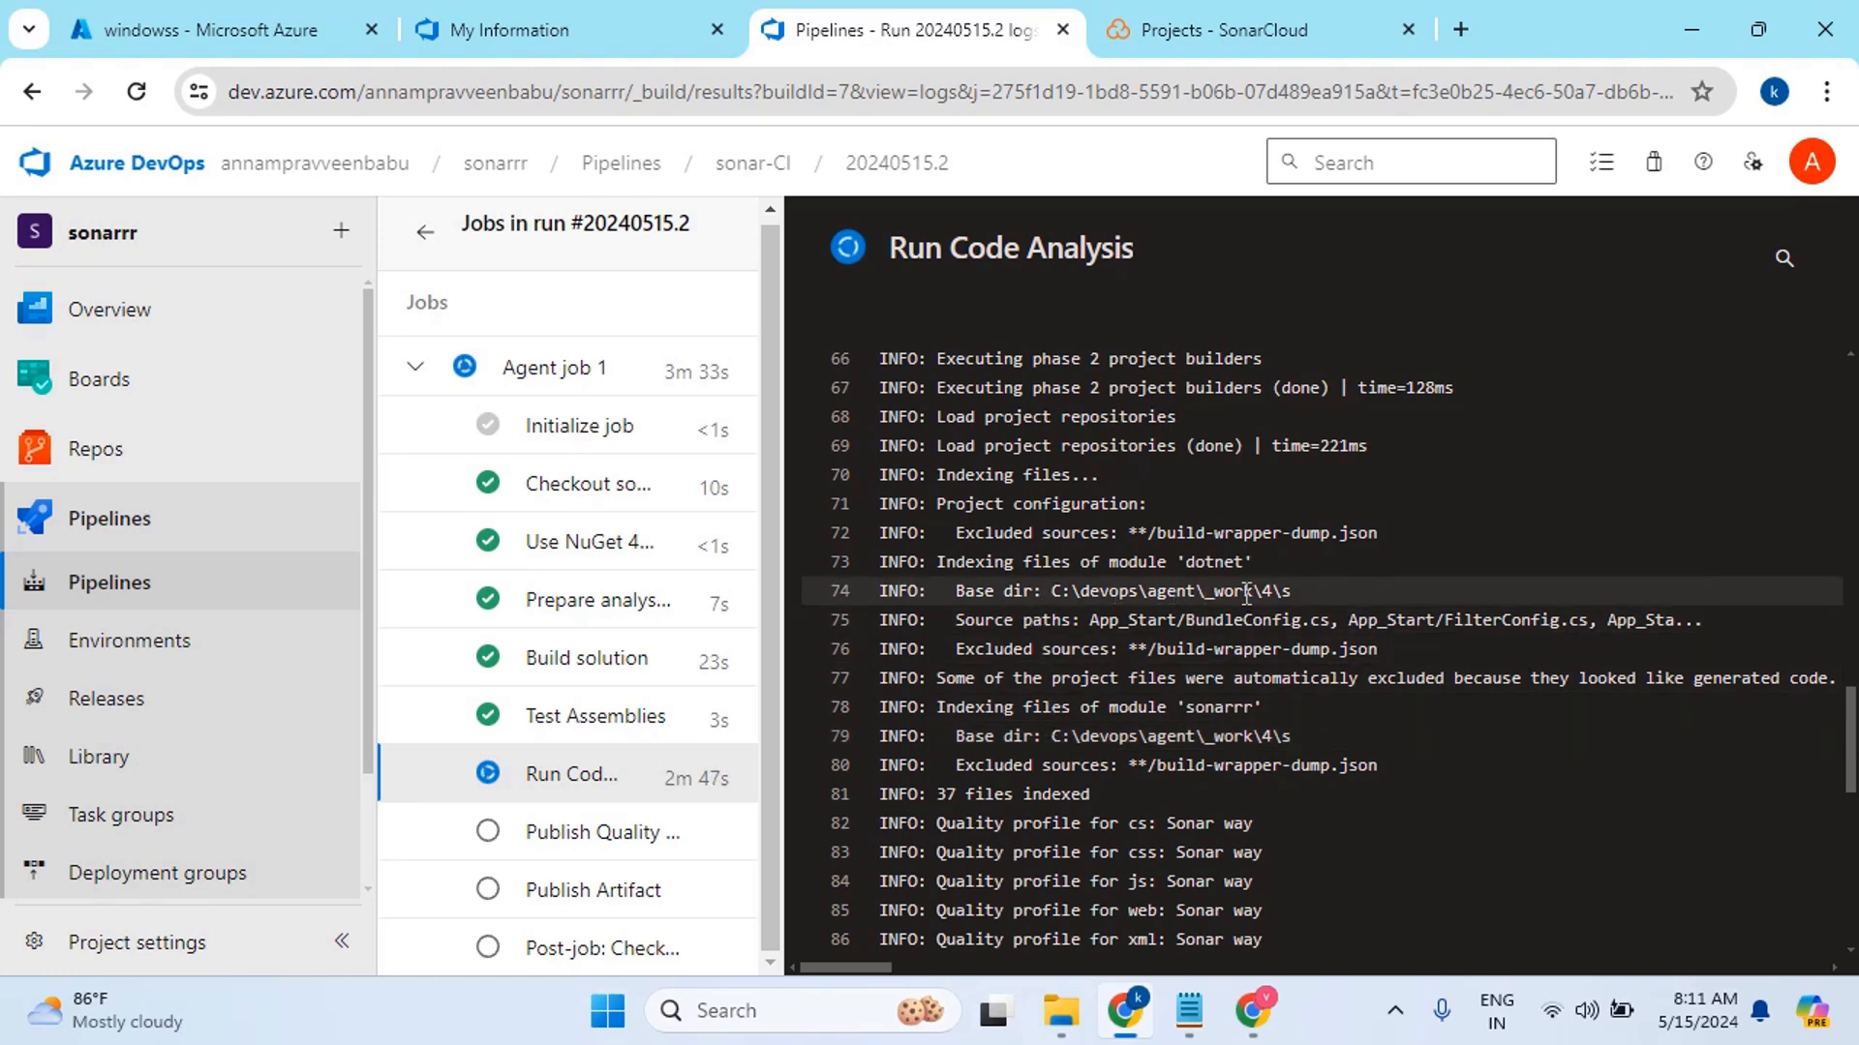
drag(1293, 590, 1058, 588)
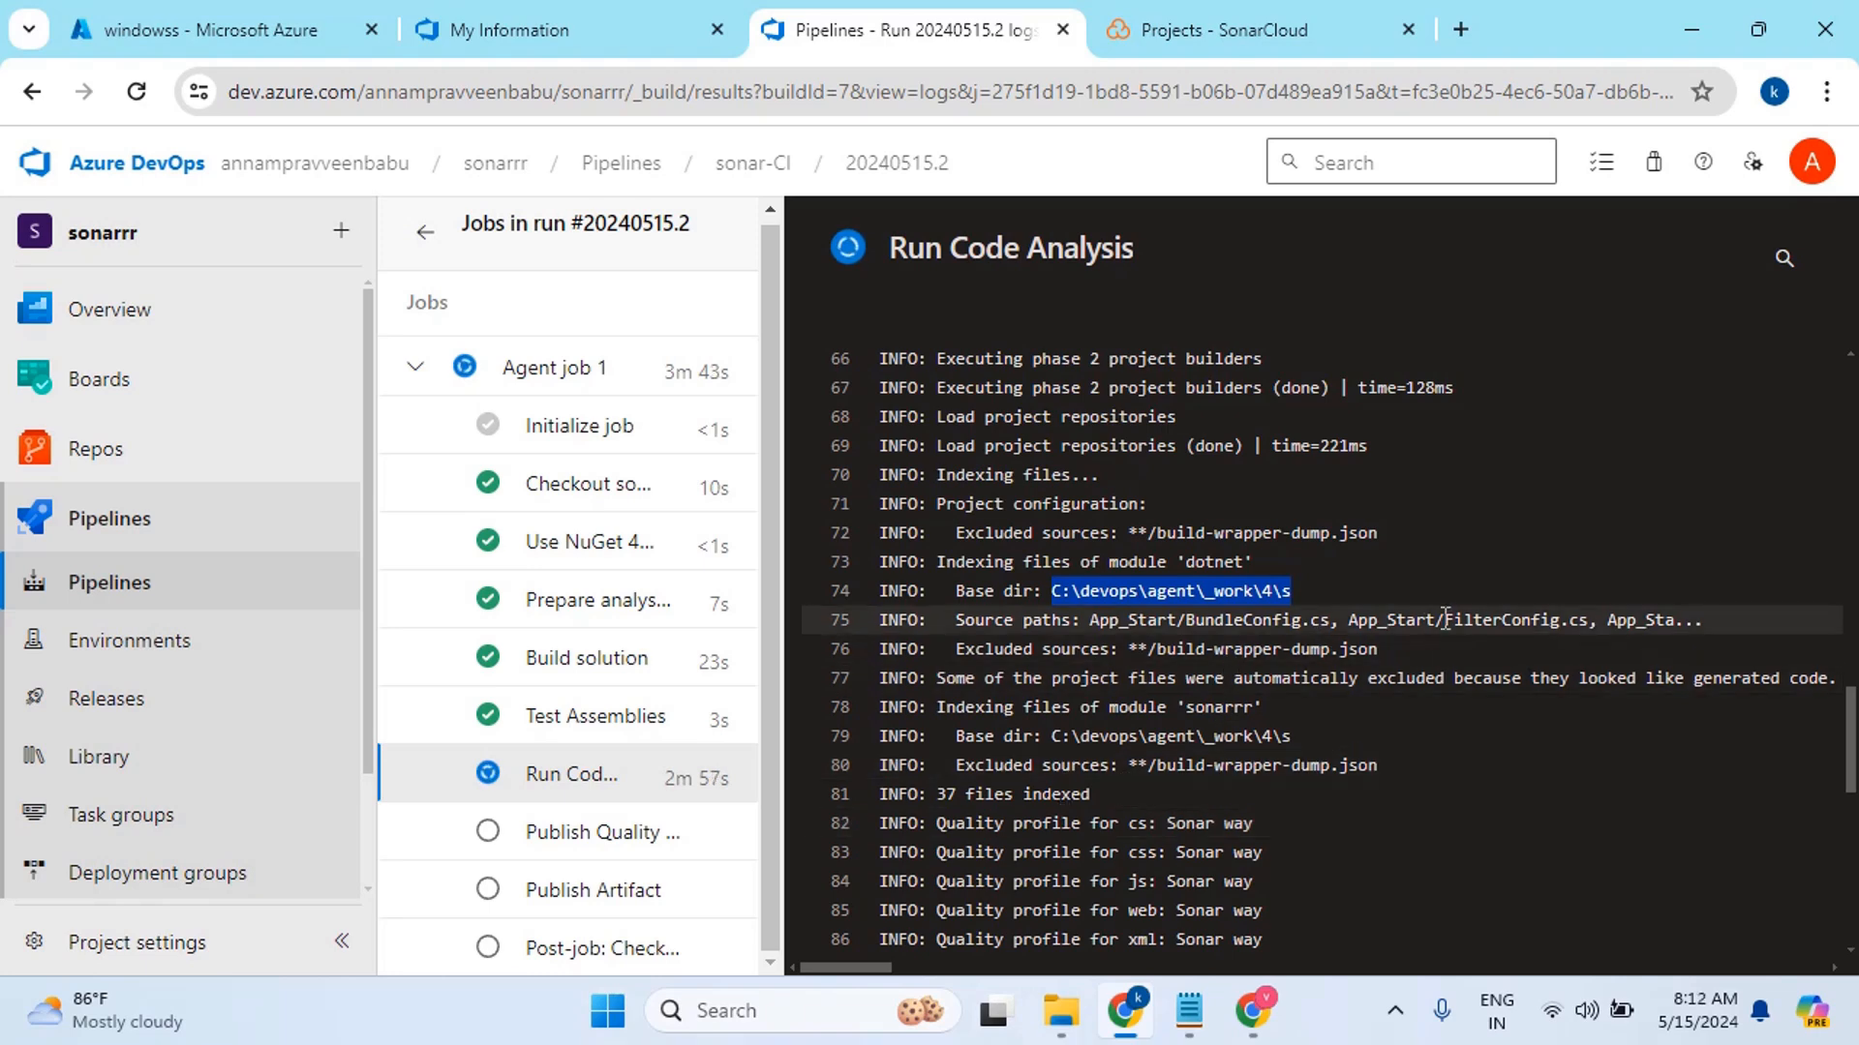
scroll(1058, 645, up, 1)
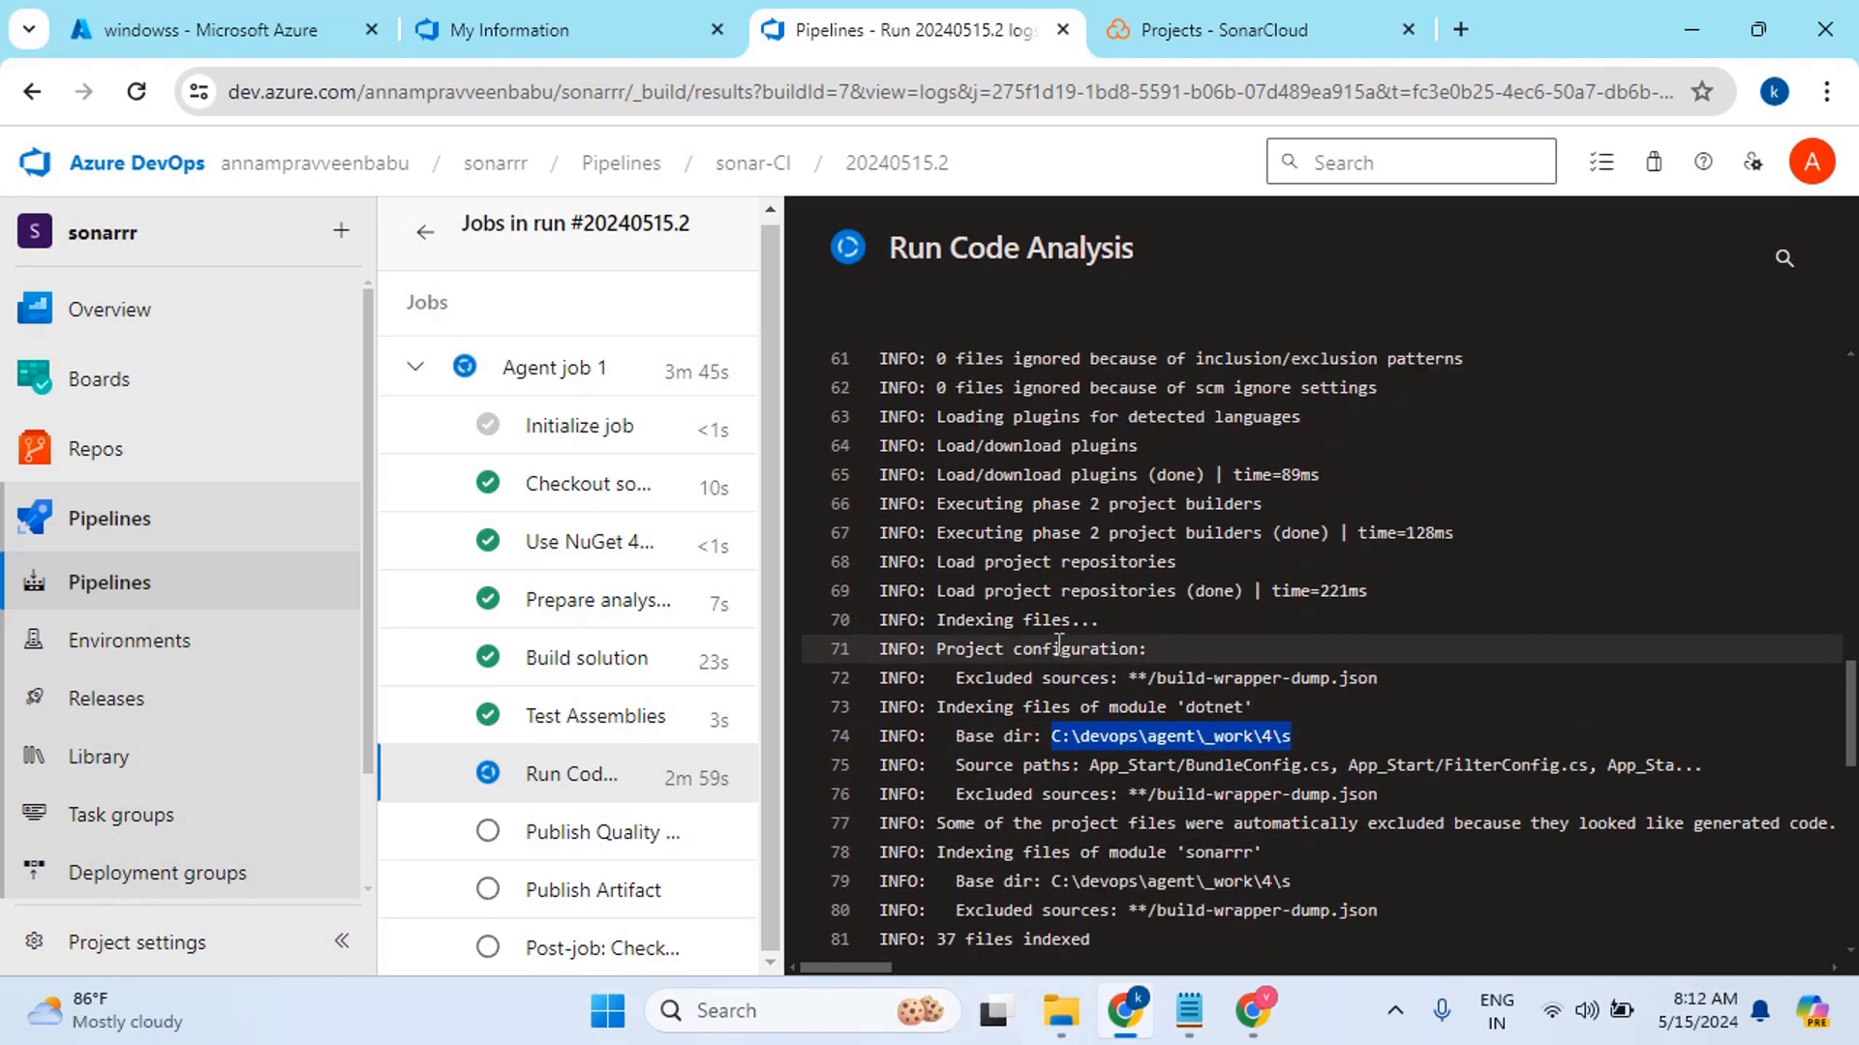
scroll(1058, 644, up, 1)
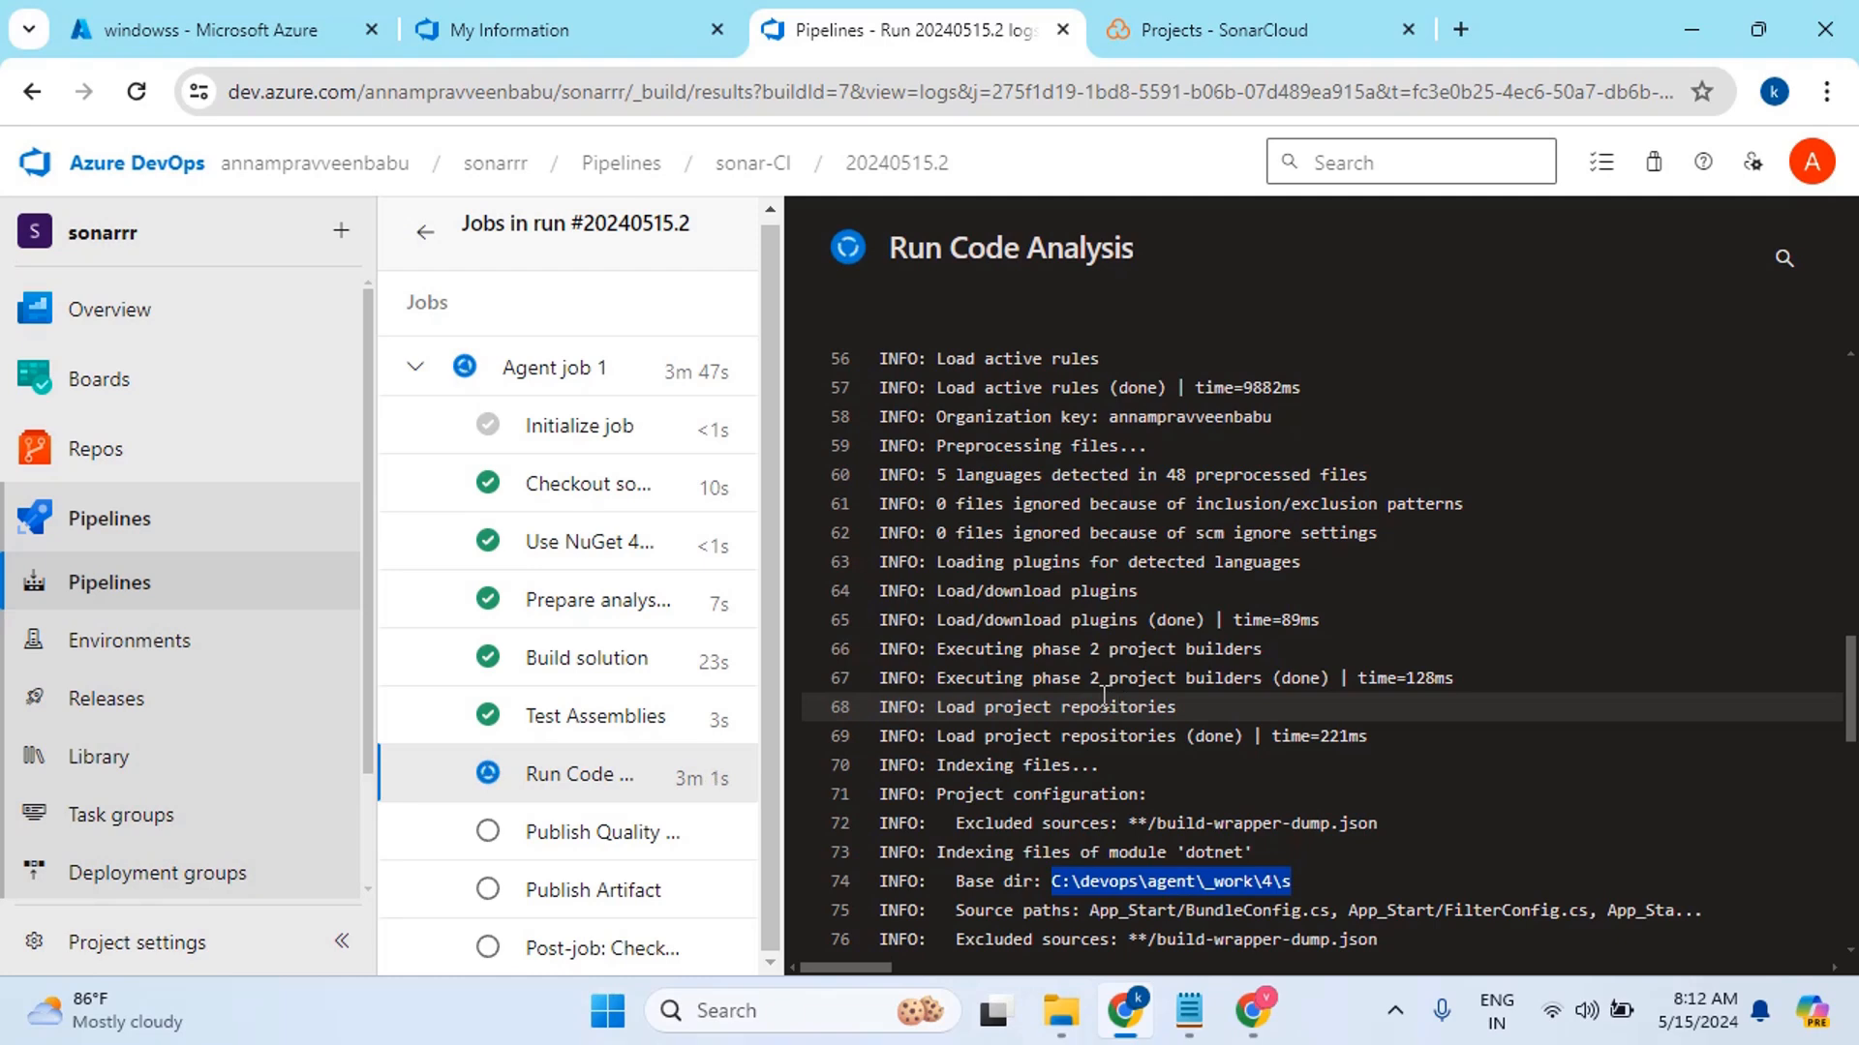
scroll(1068, 697, up, 4)
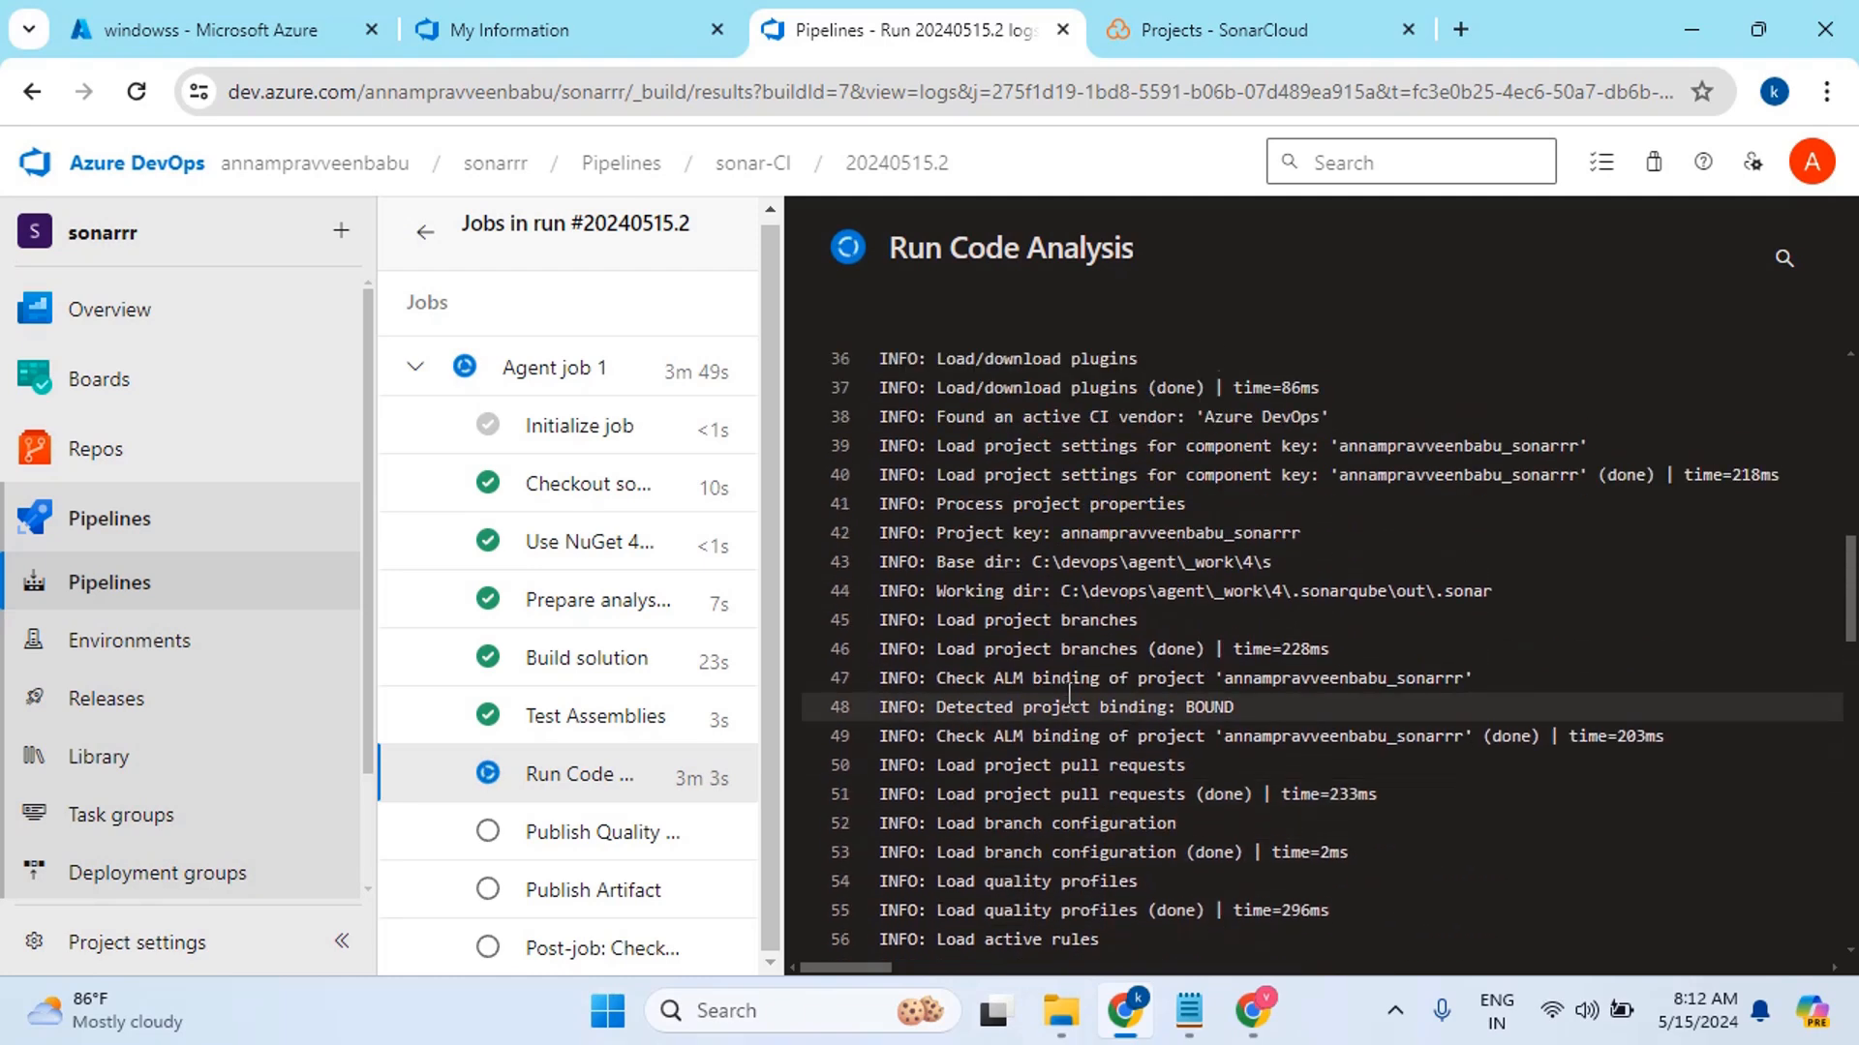
Follow the JavaScript/TypeScript analysis progress in the Run Code Analysis log, highlighting the analyzed-file count and the current file jquery-3.4.1.slim.js
scroll(1070, 696, down, 9)
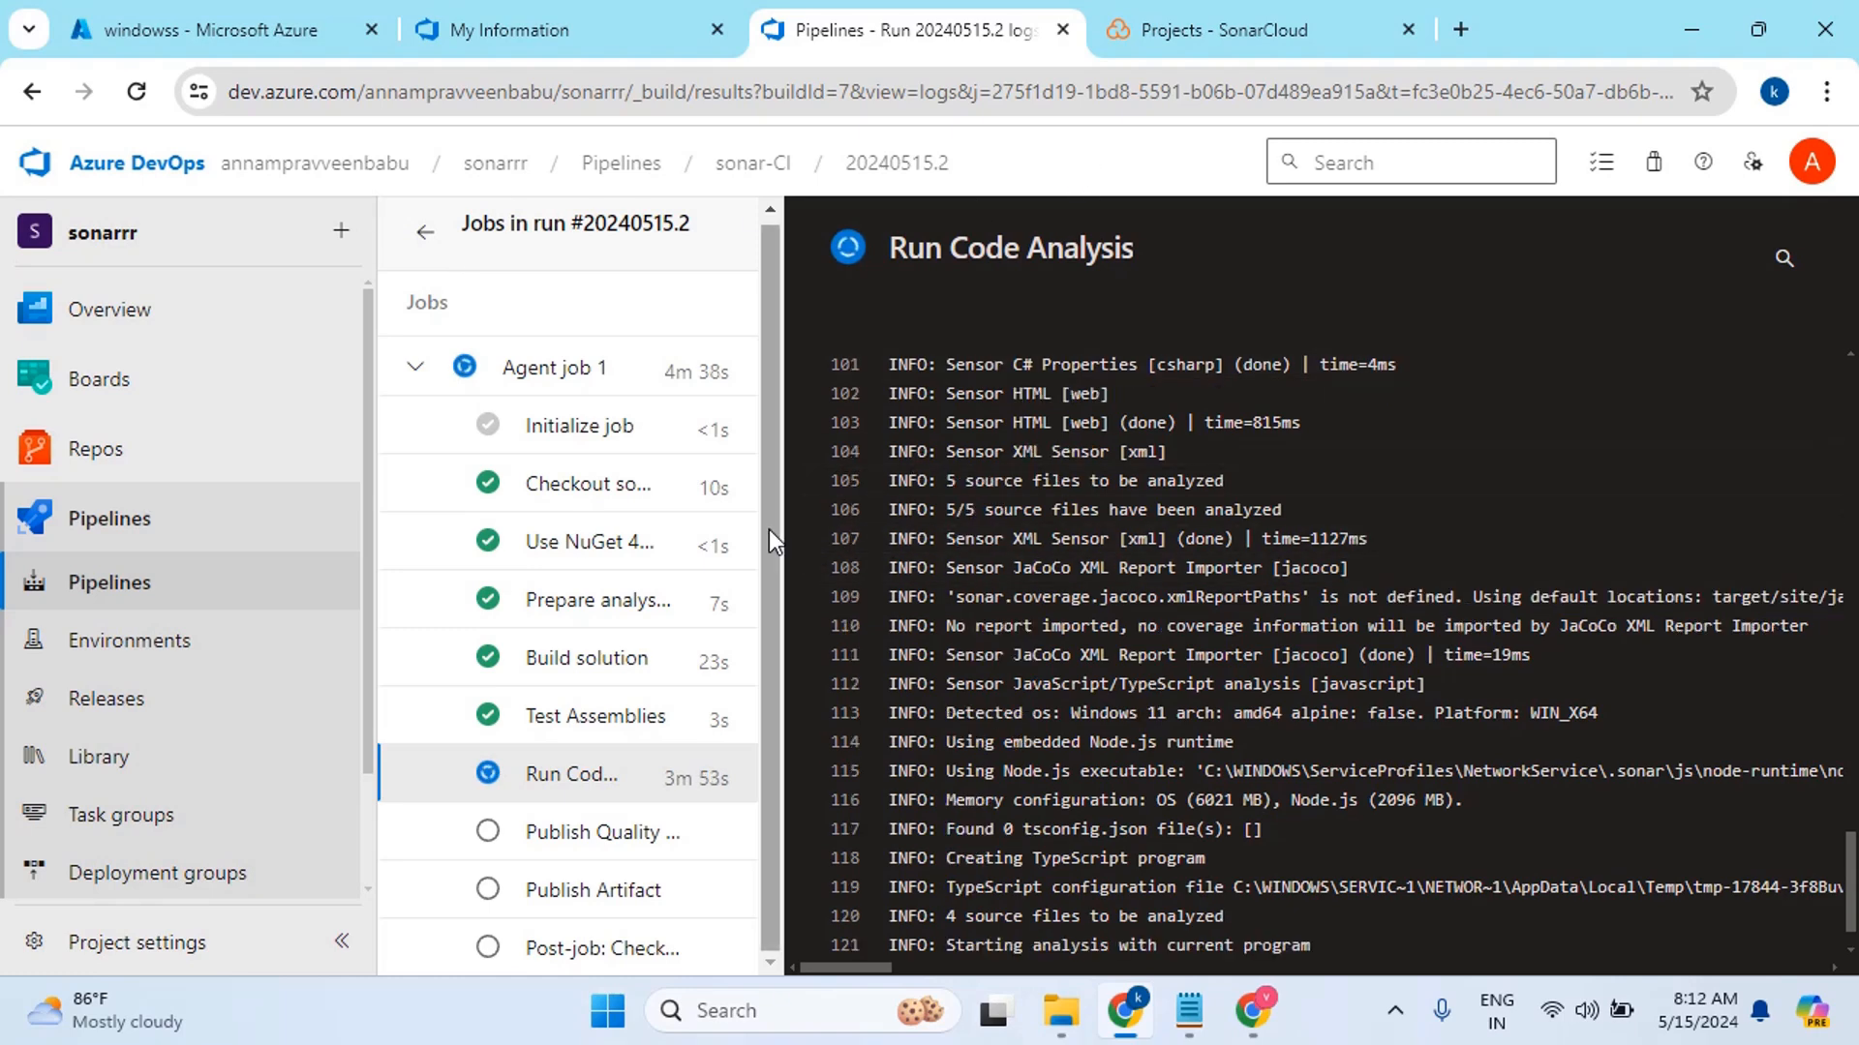
drag(769, 530, 777, 414)
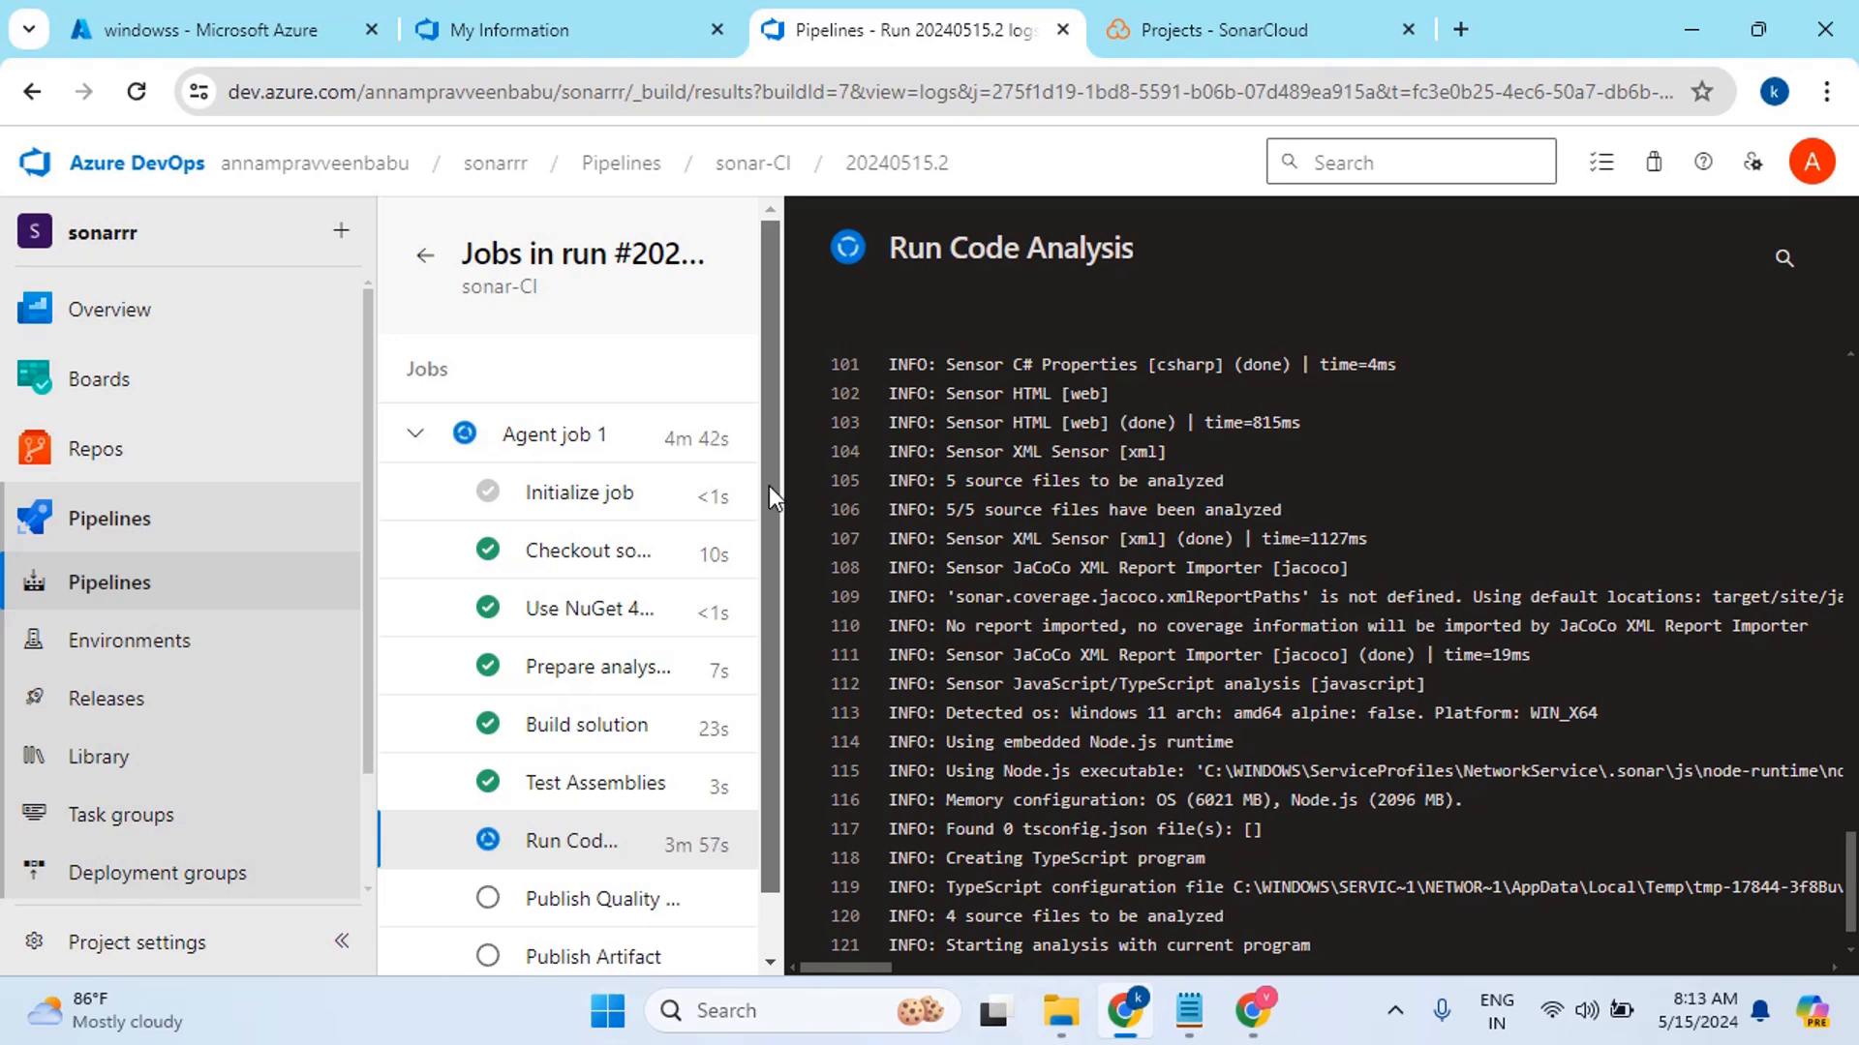
drag(768, 486, 782, 573)
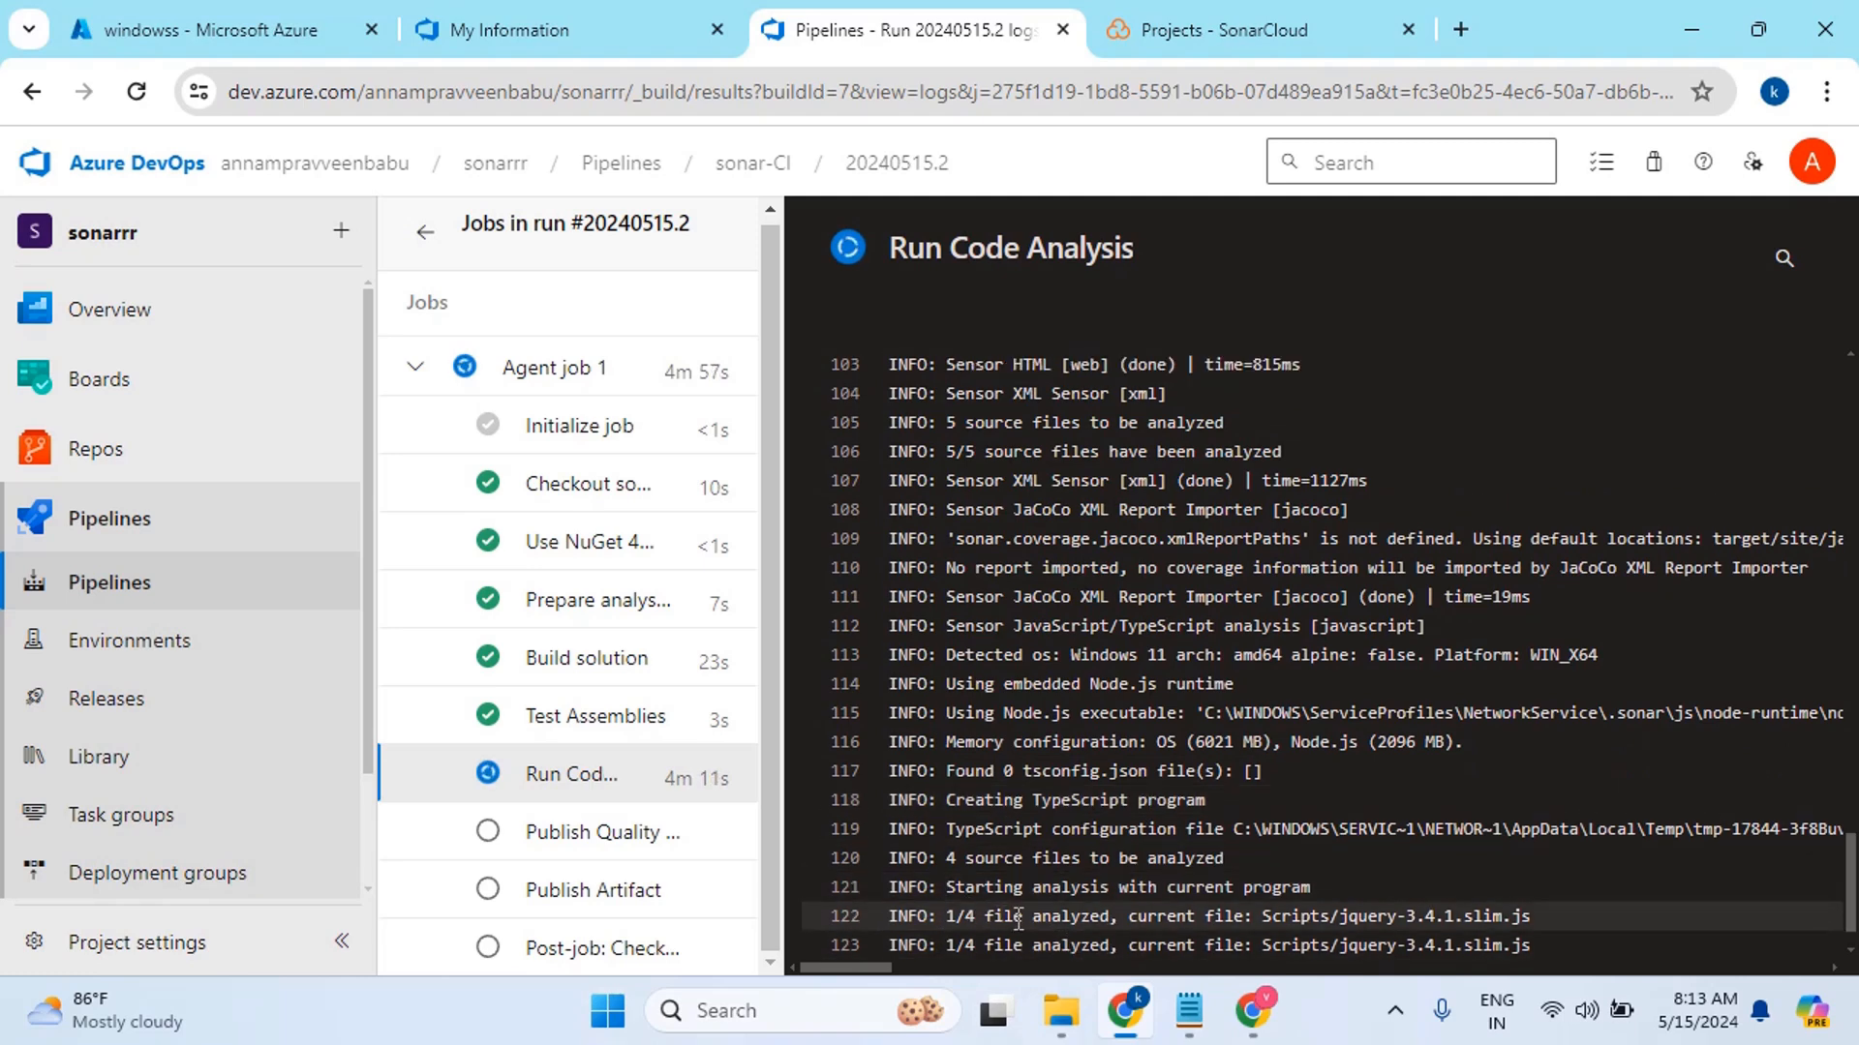
drag(1111, 916, 948, 918)
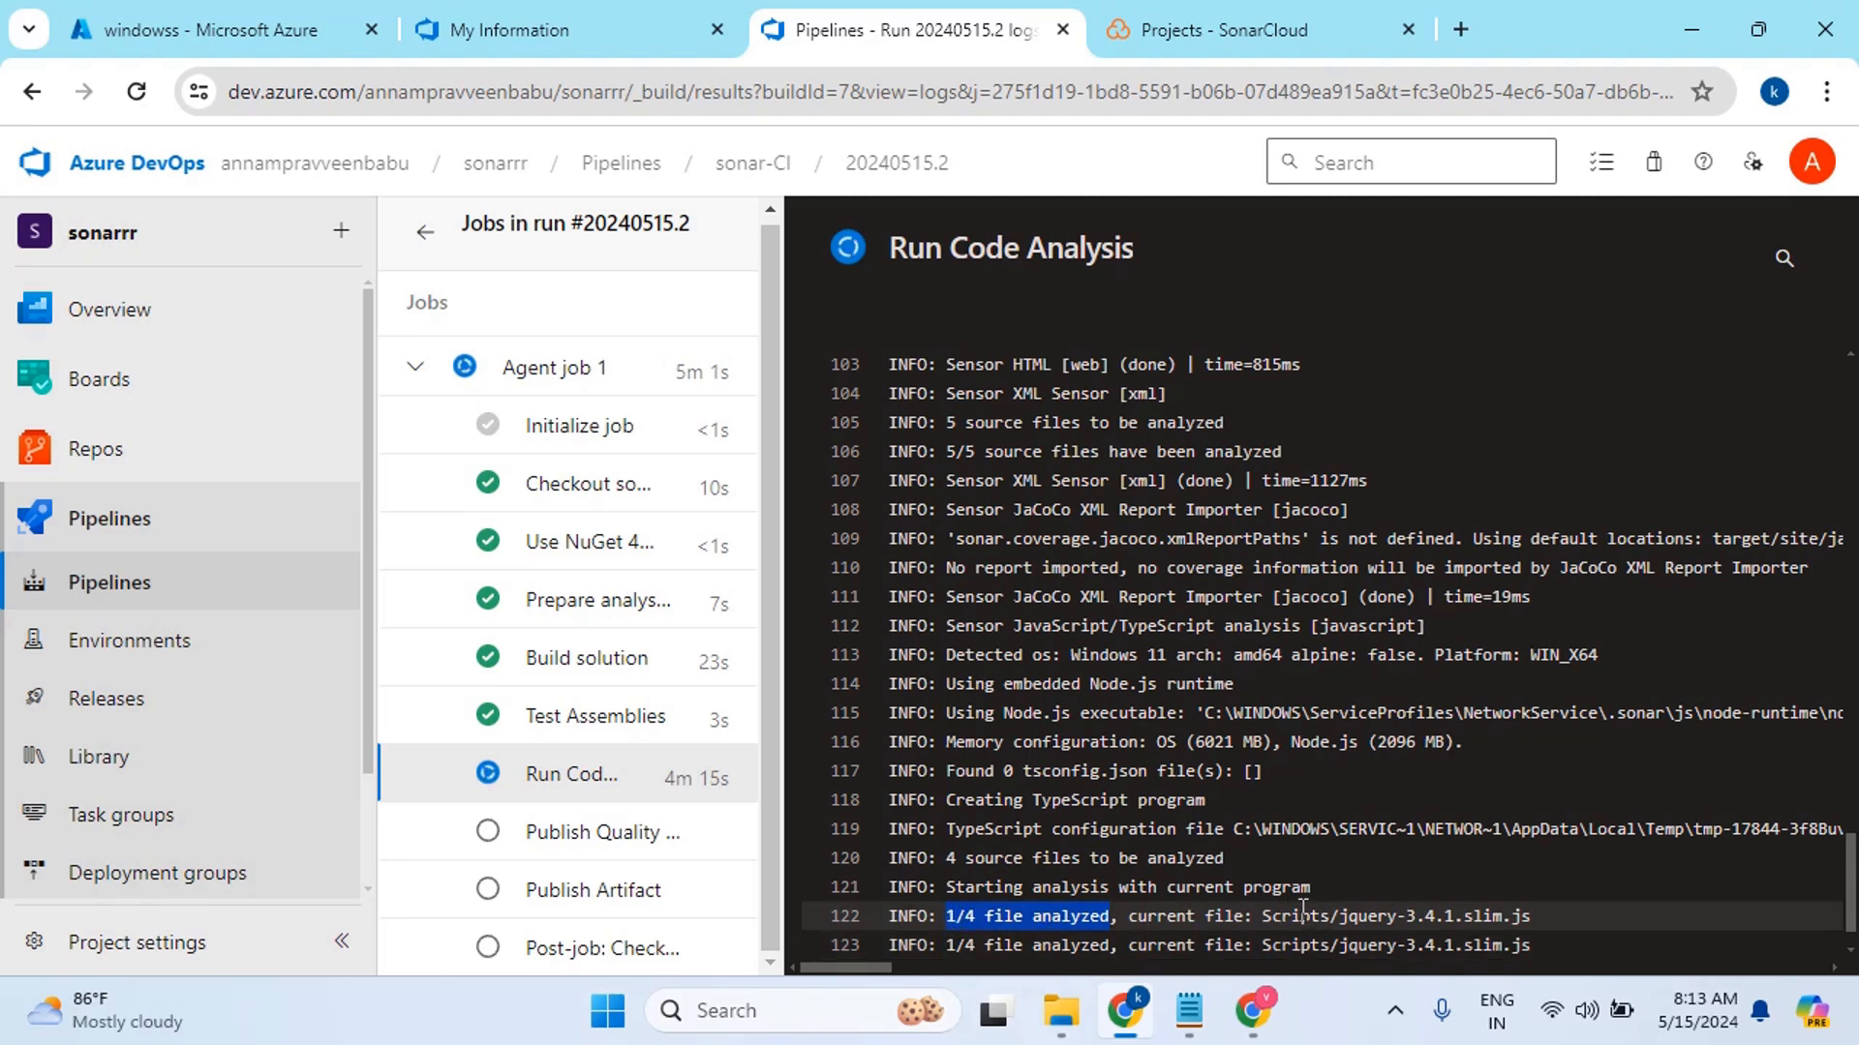
drag(1342, 917, 1531, 917)
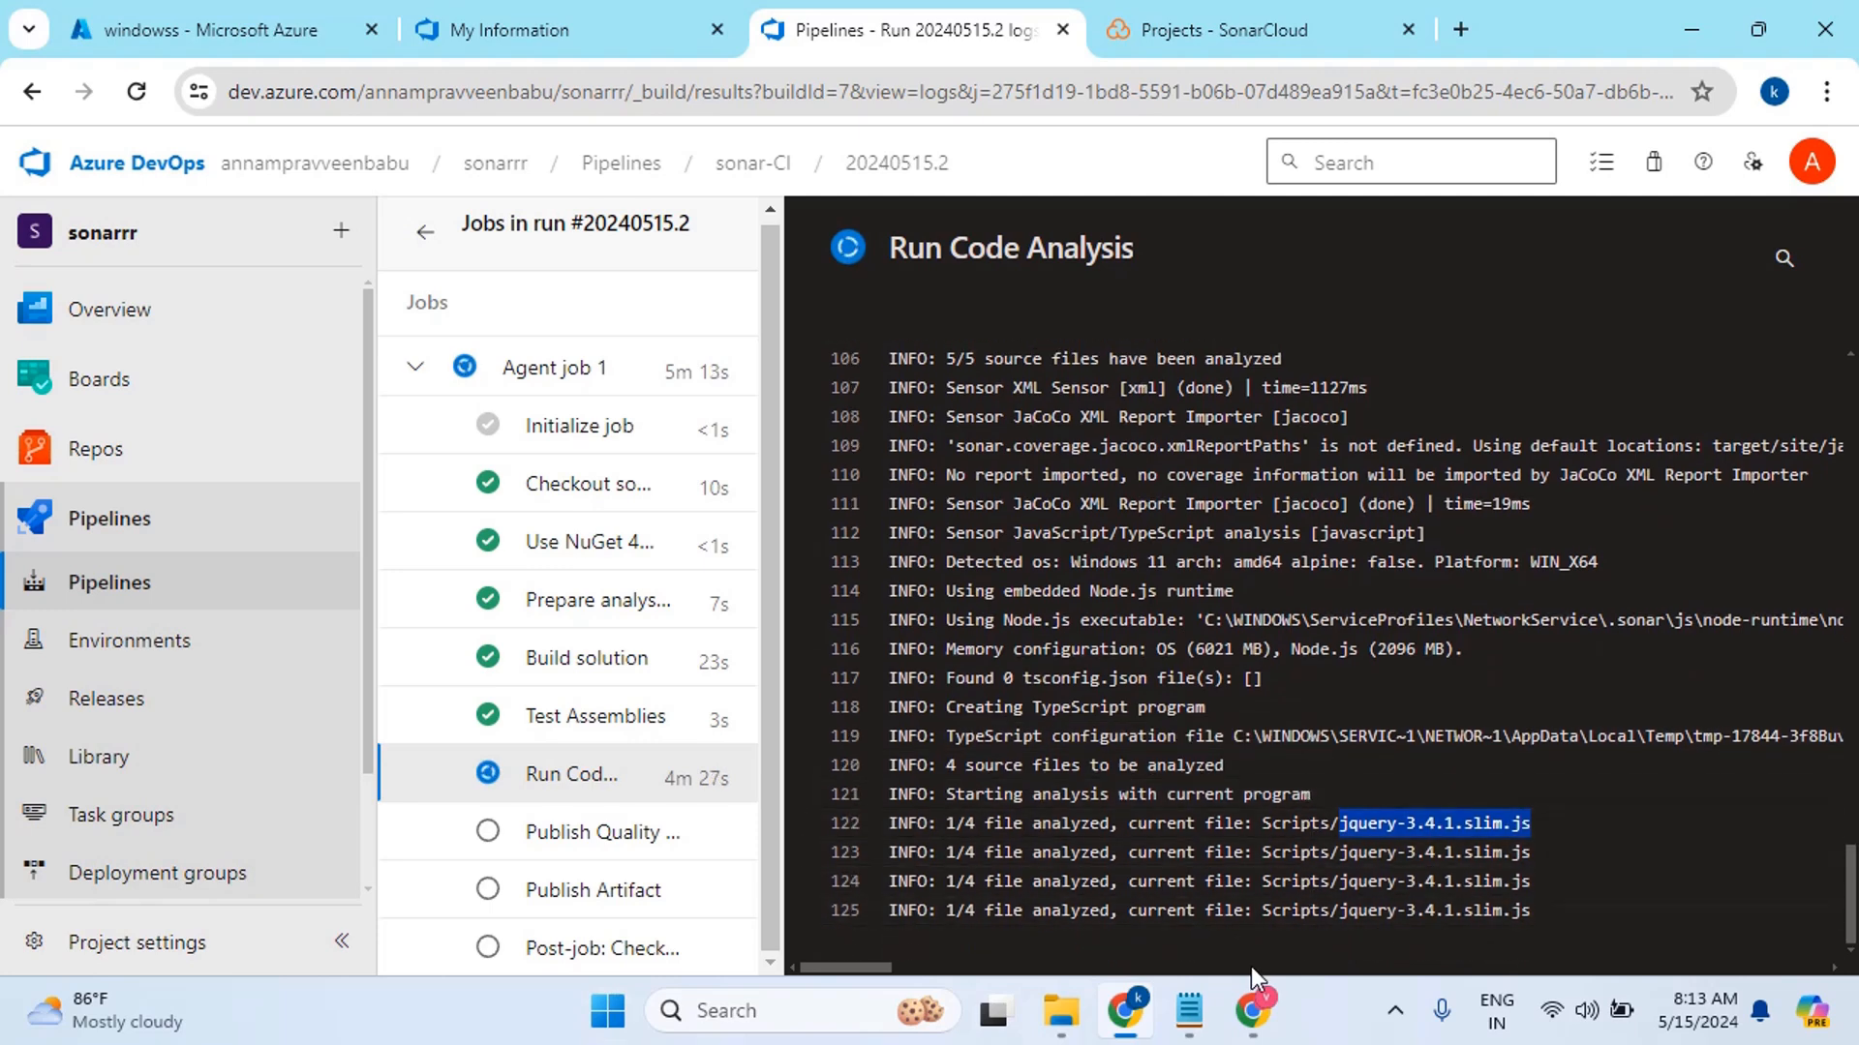
drag(1110, 910, 984, 883)
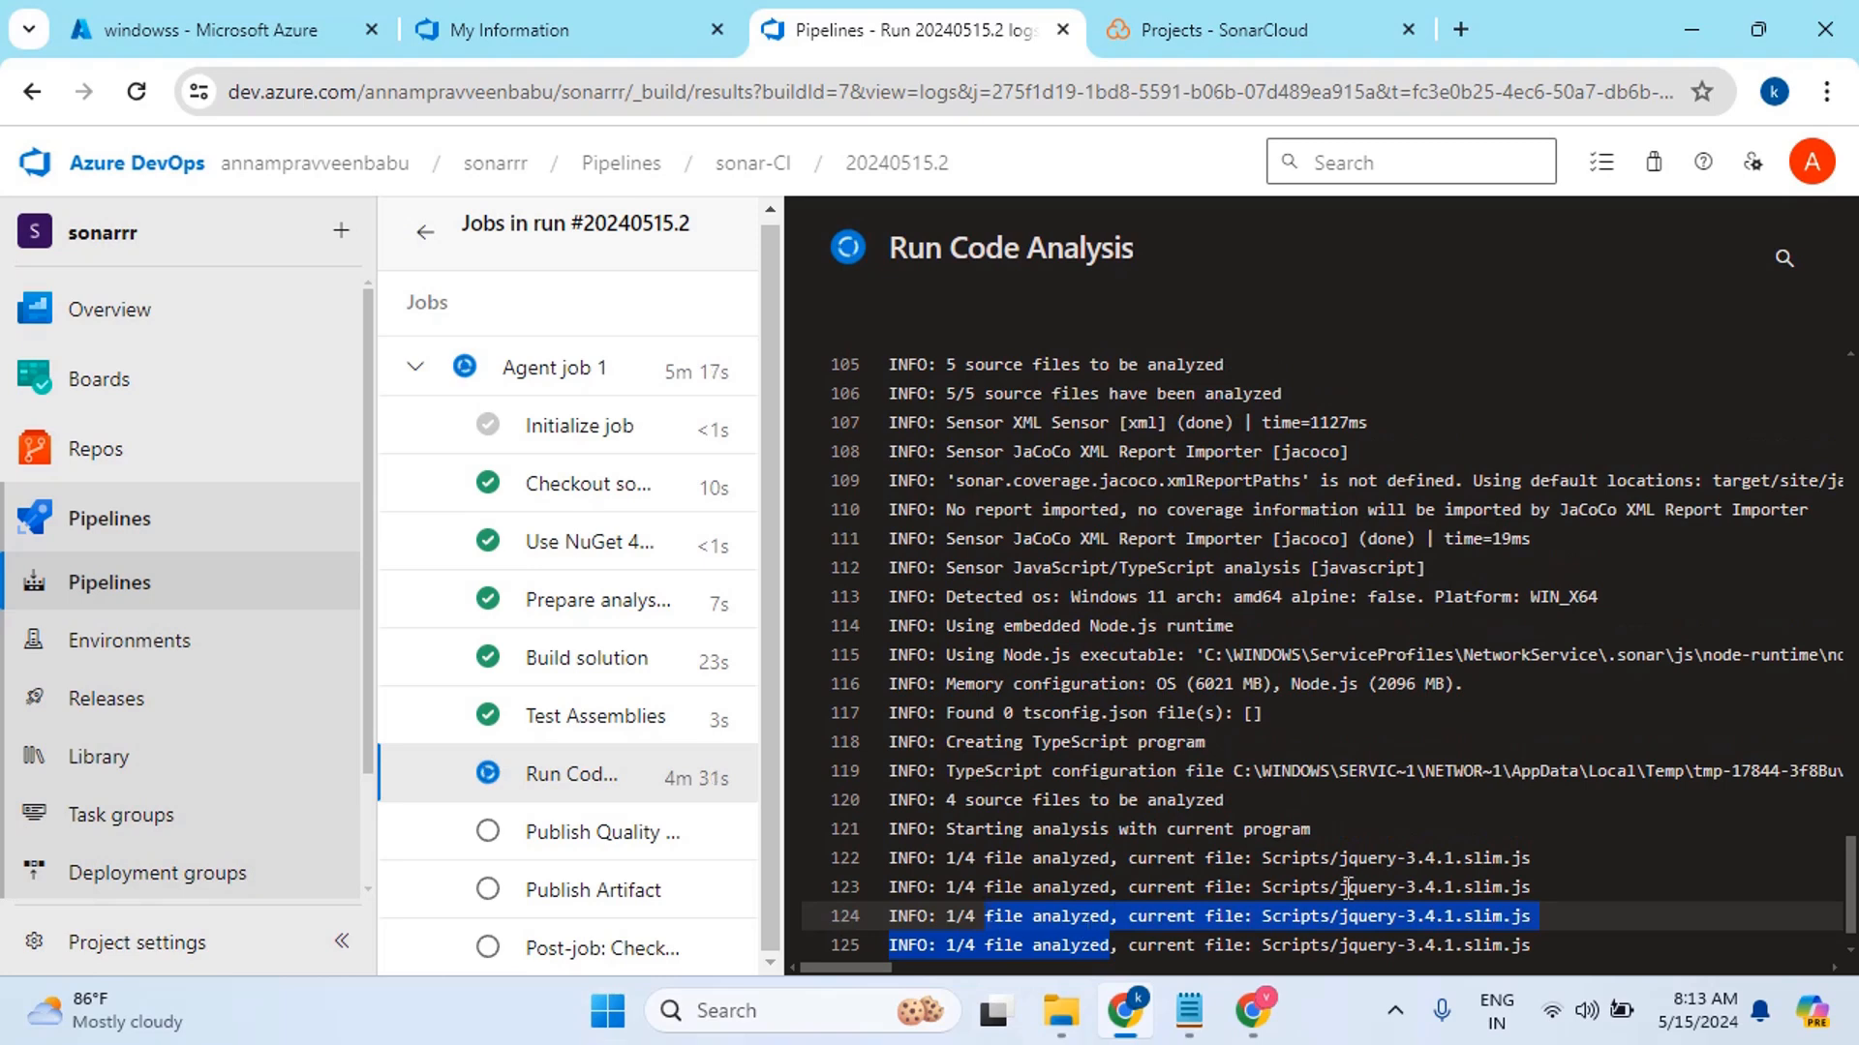
click(1380, 815)
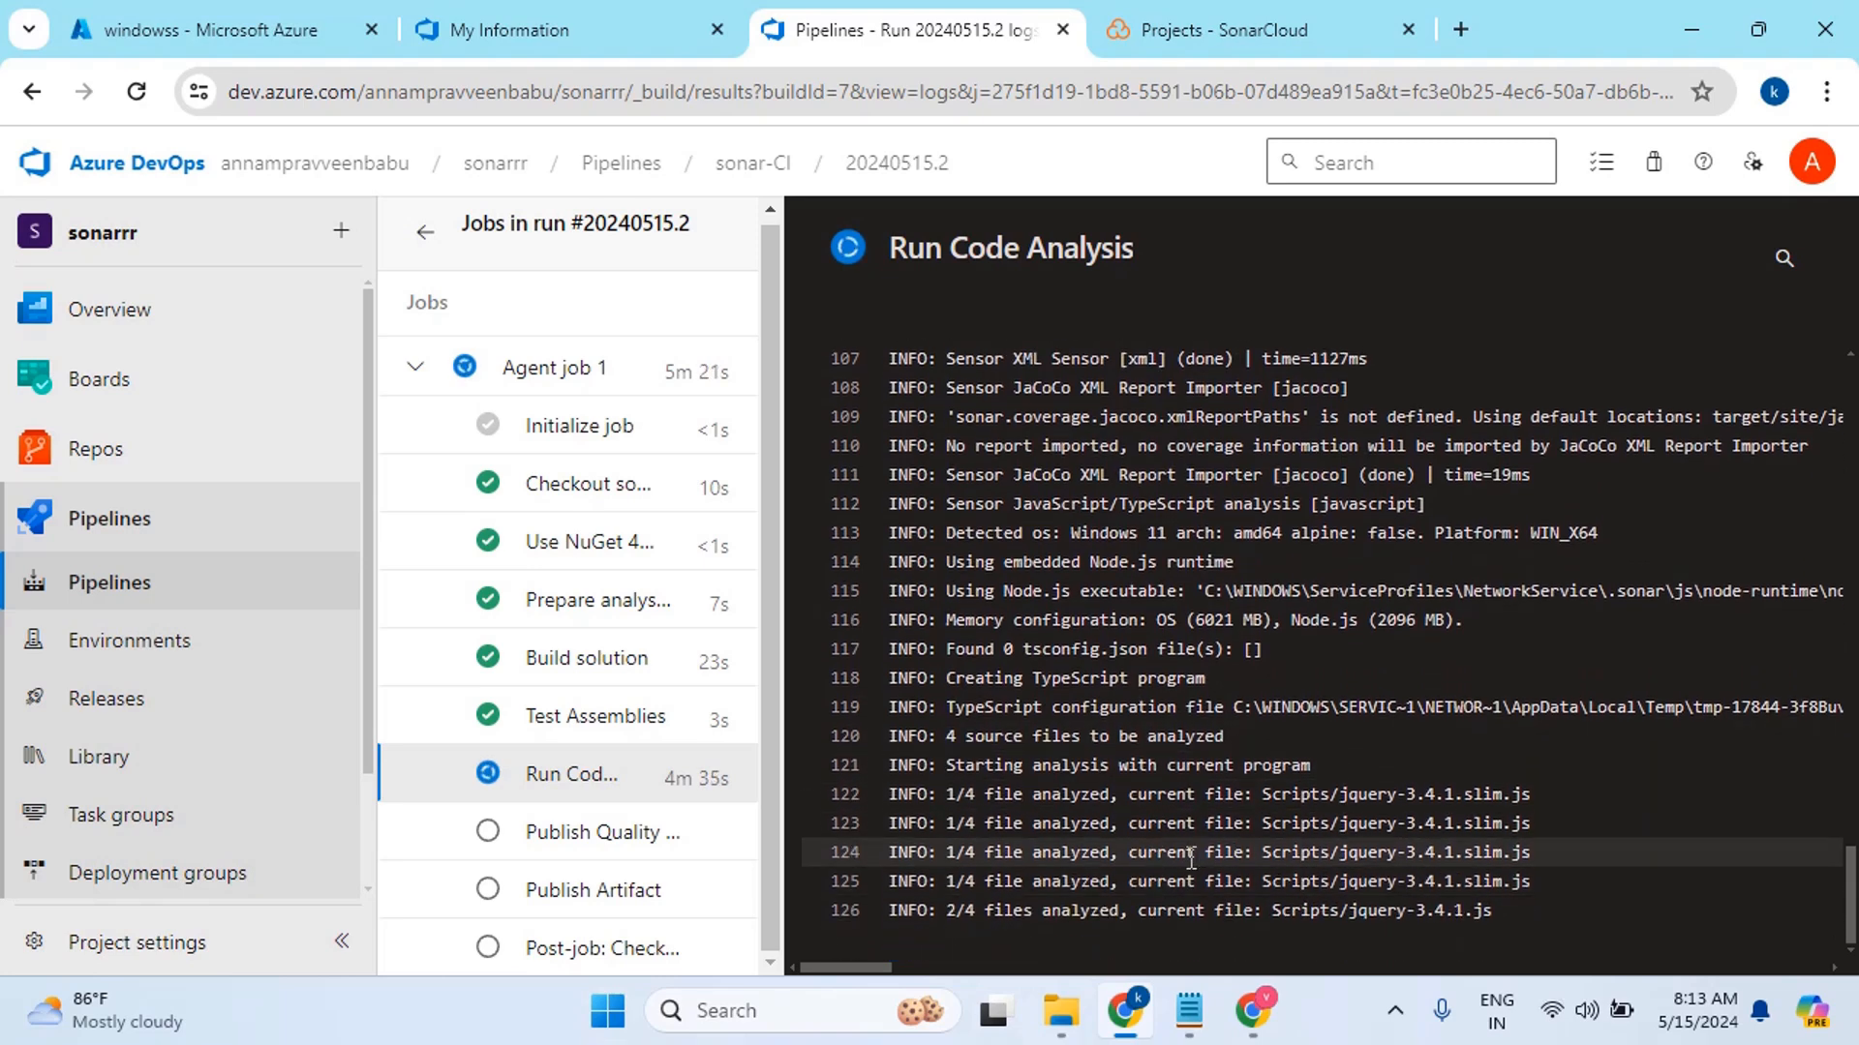
Reload SonarCloud's project list to recheck sonarrr's analysis status, and return to the Azure DevOps pipeline run
click(1210, 39)
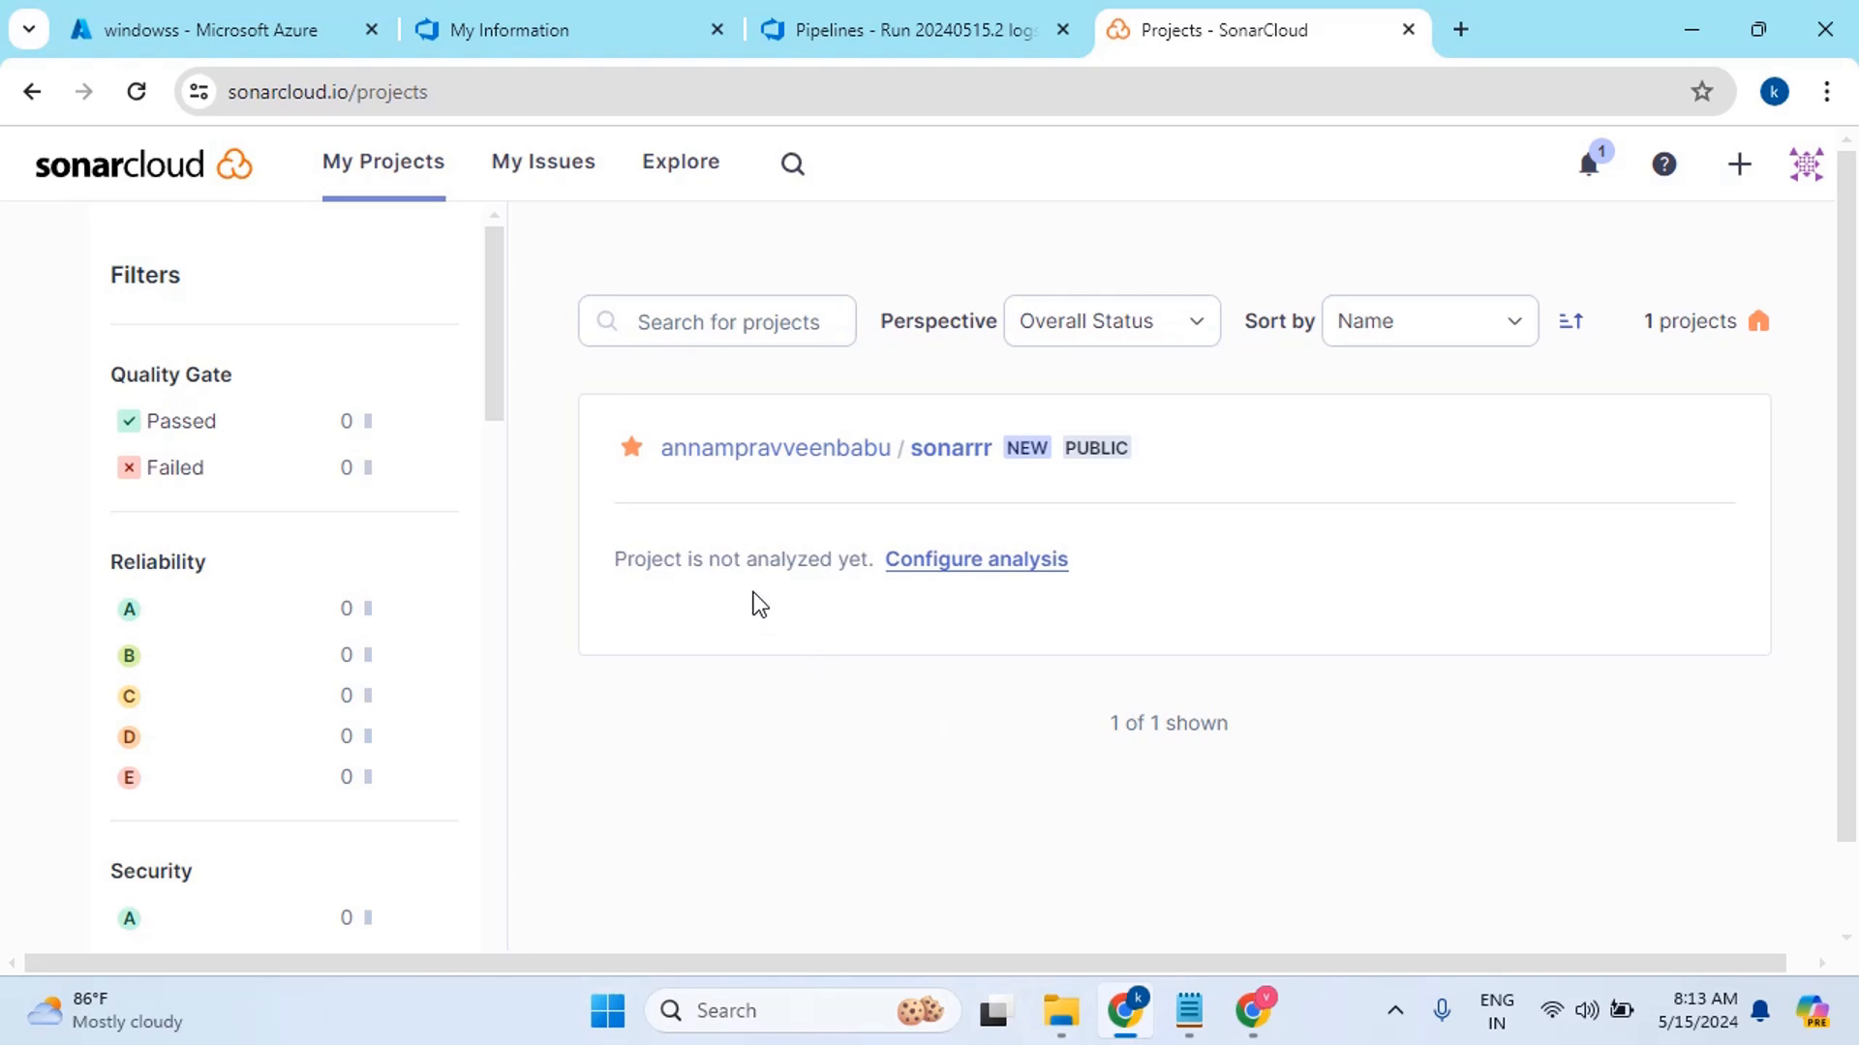
click(137, 91)
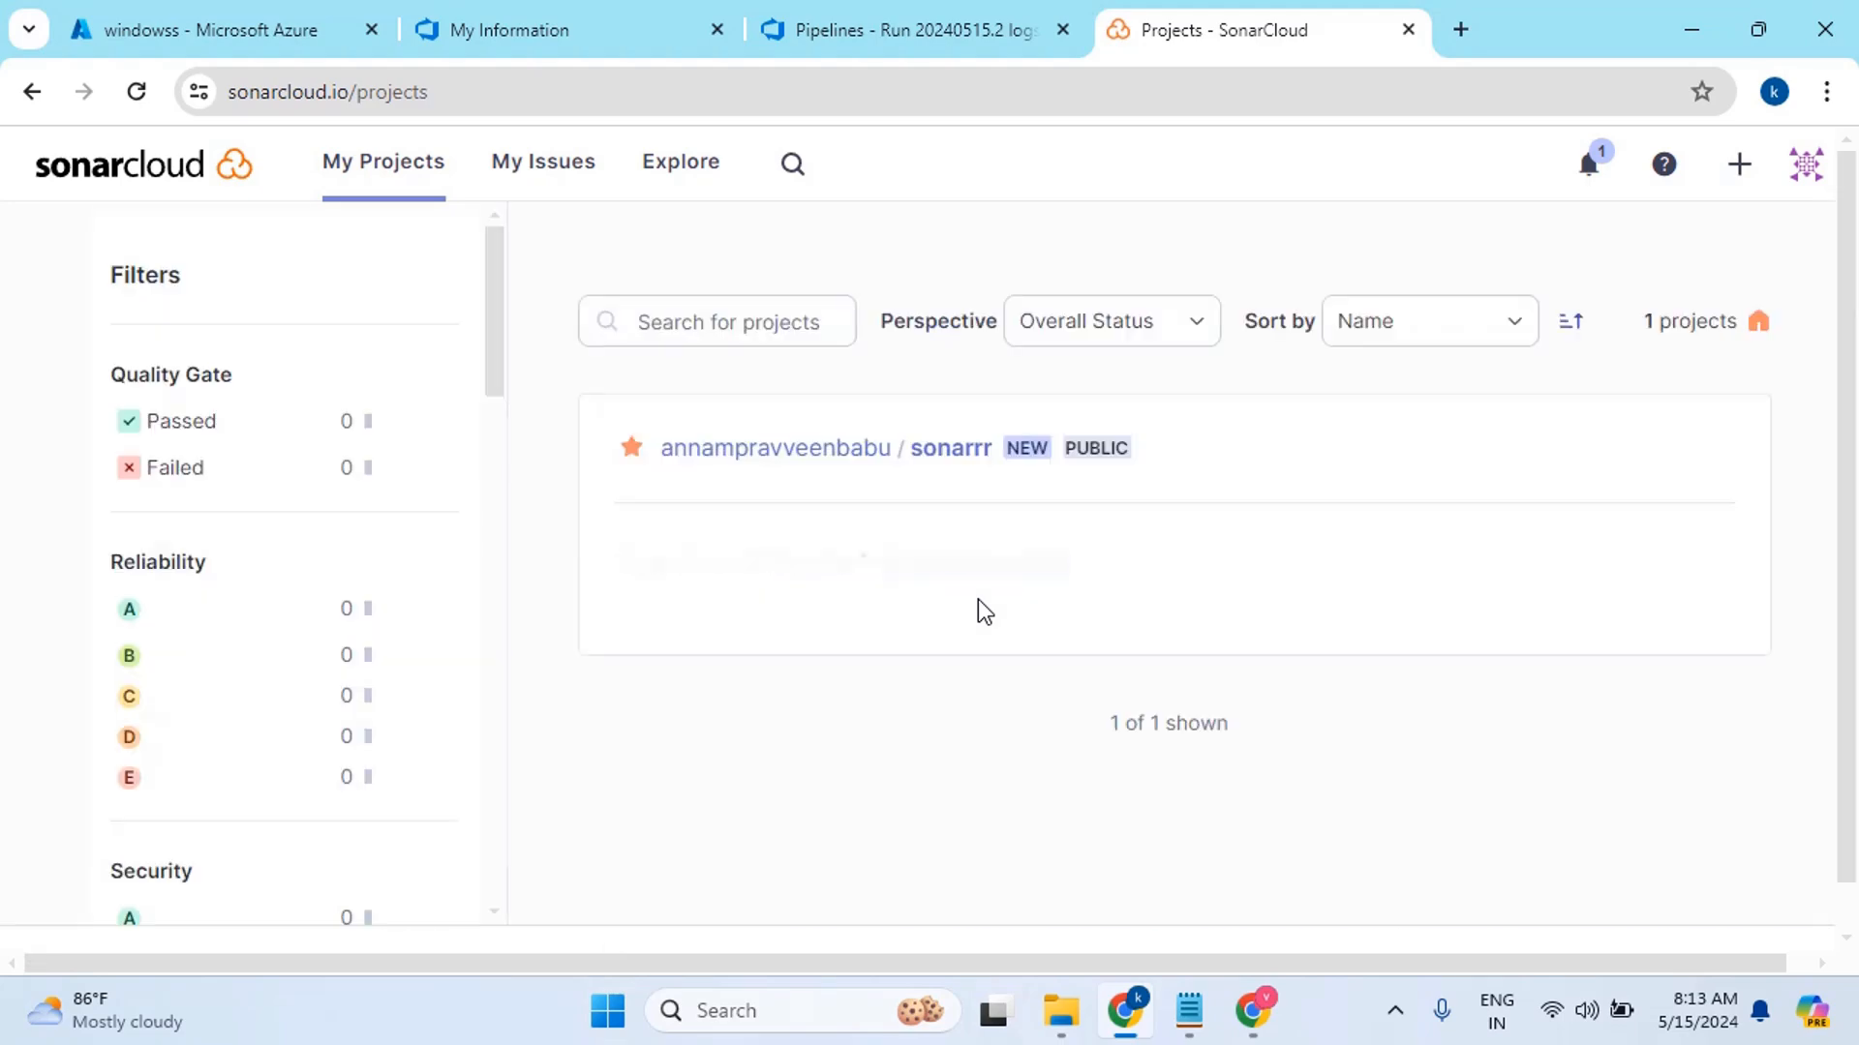
click(873, 22)
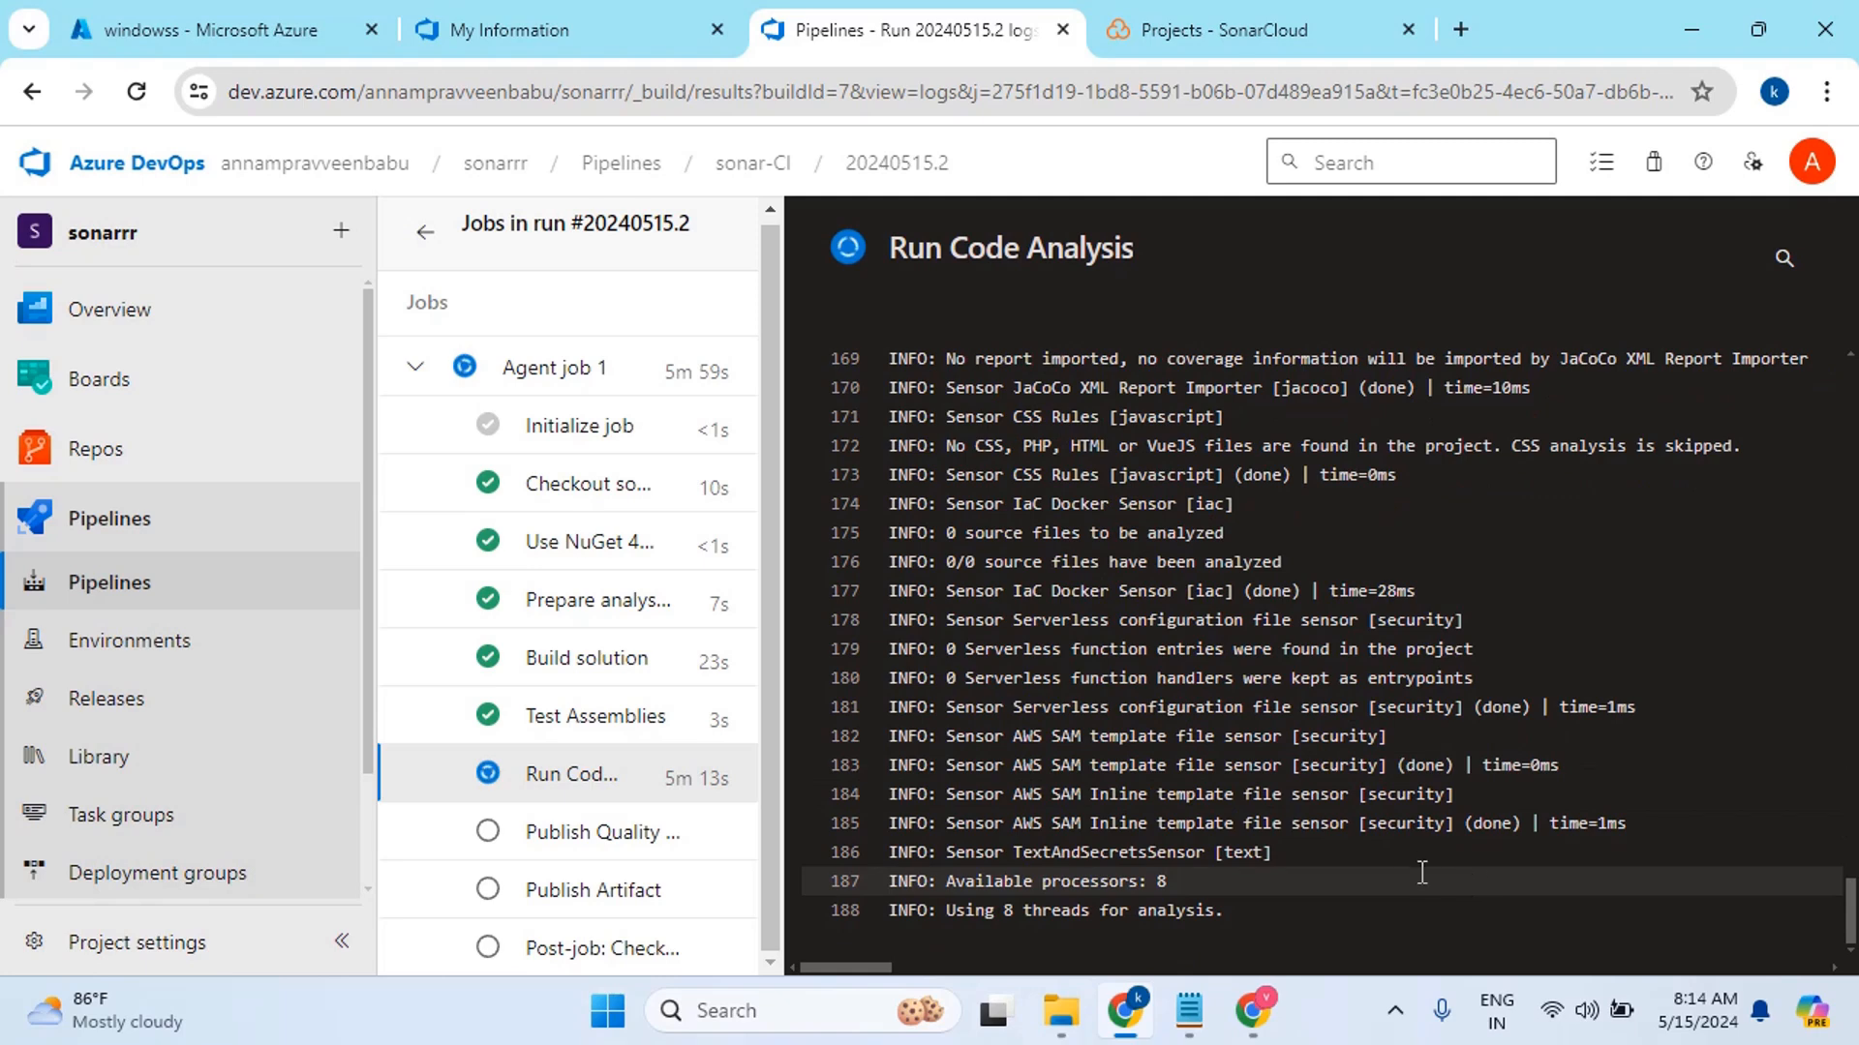
Examine the files listed under the missing blame information warning and the full SonarCloud result links in the Run Code Analysis log
scroll(1394, 868, up, 1)
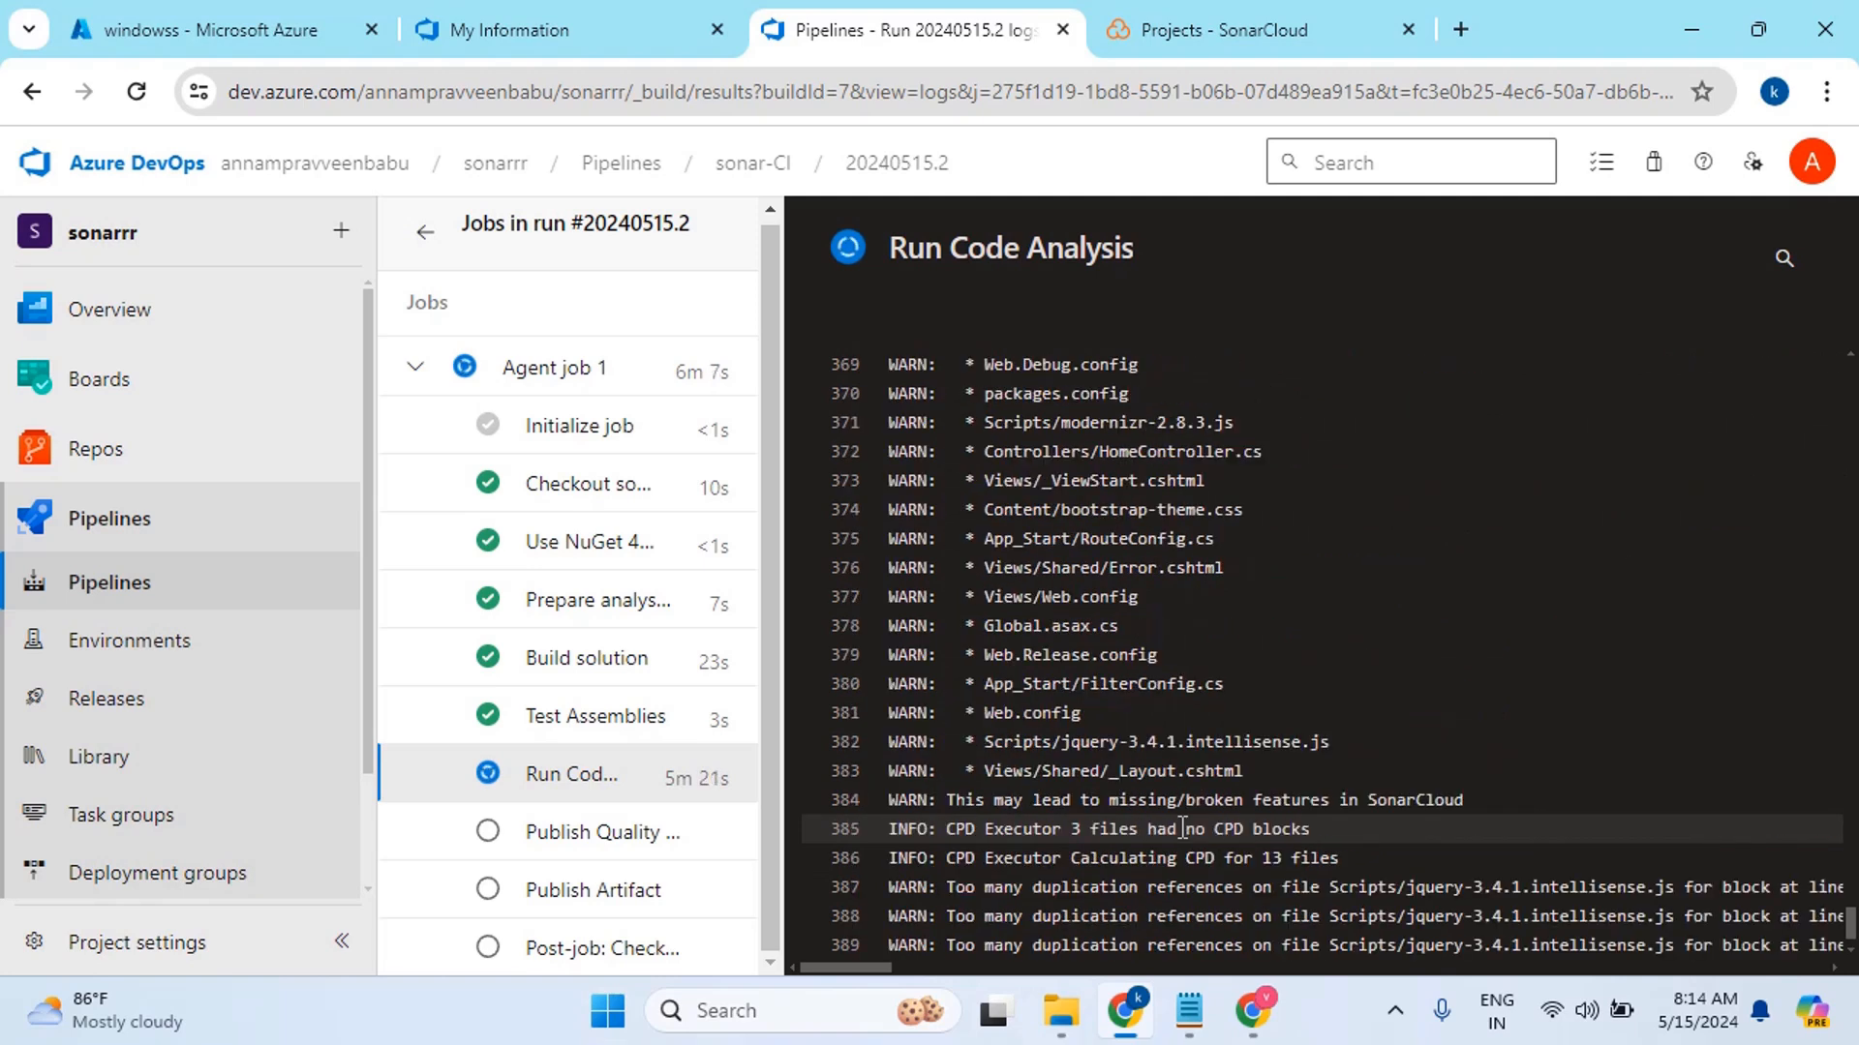
scroll(1036, 726, up, 3)
scroll(1036, 726, up, 2)
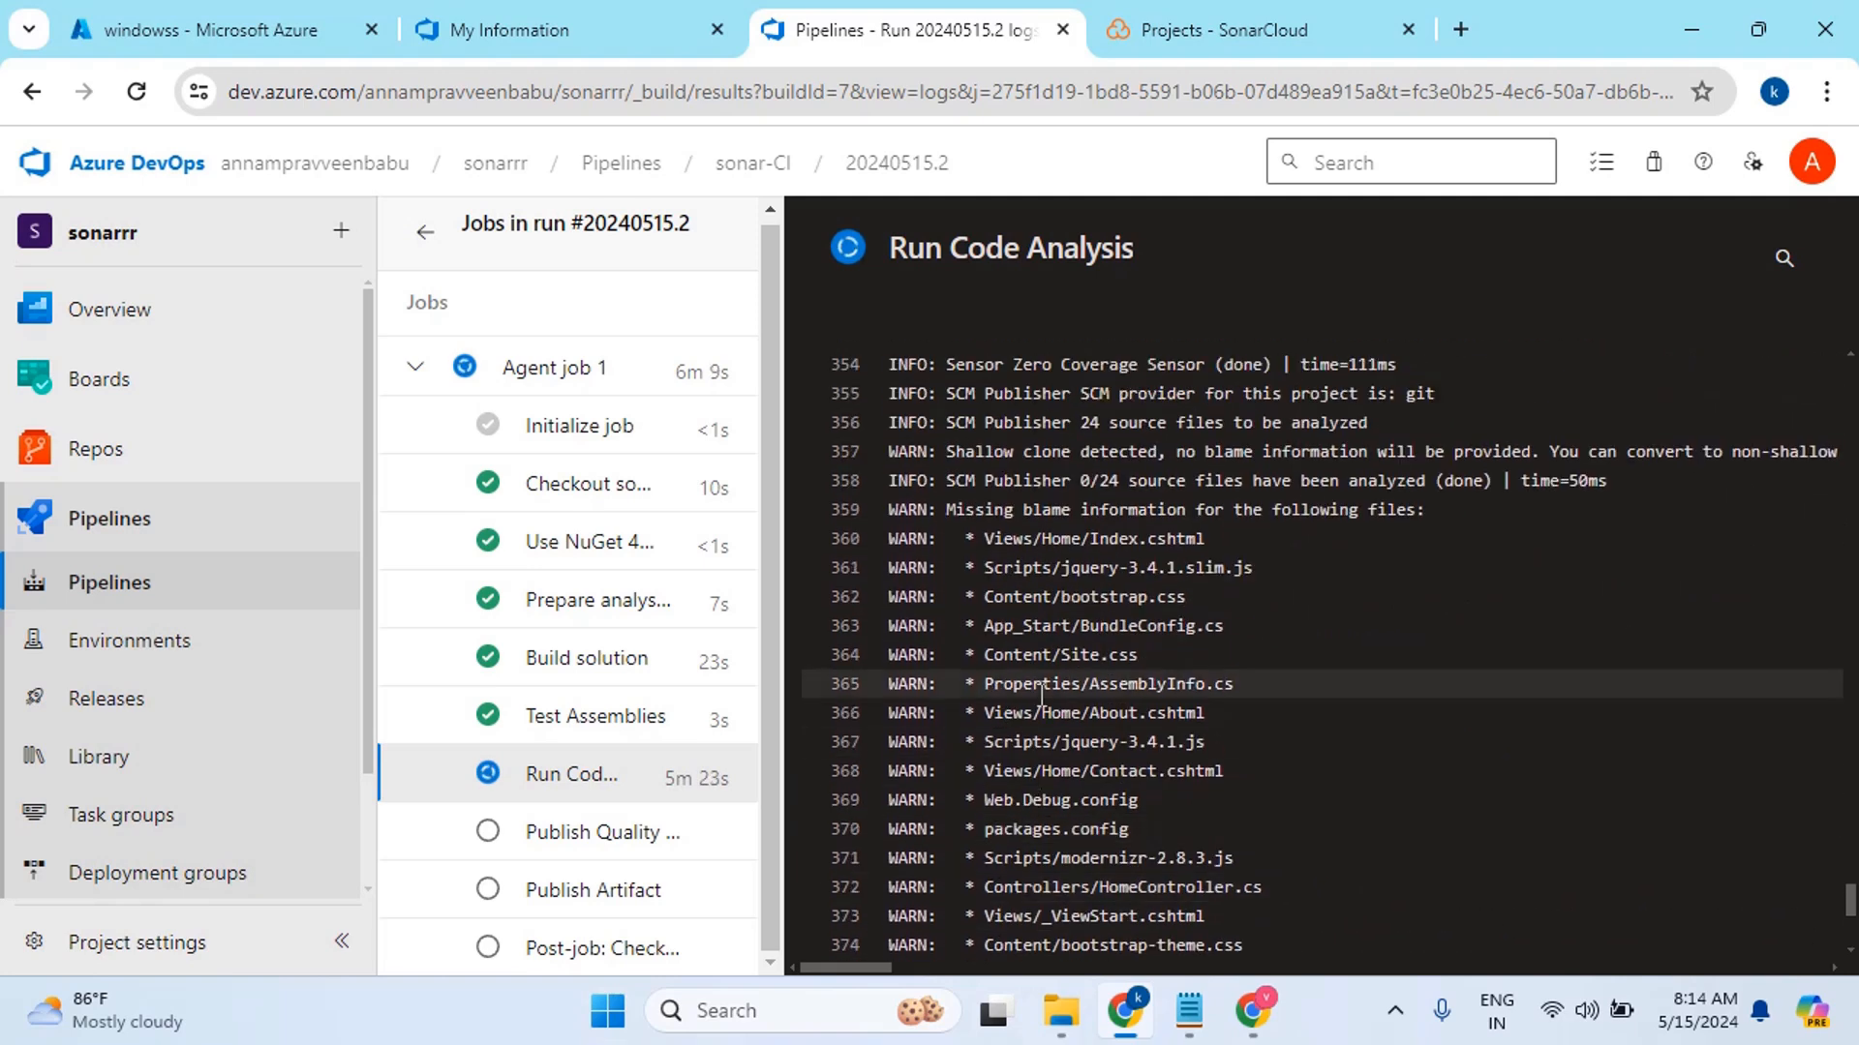
drag(966, 538, 1341, 910)
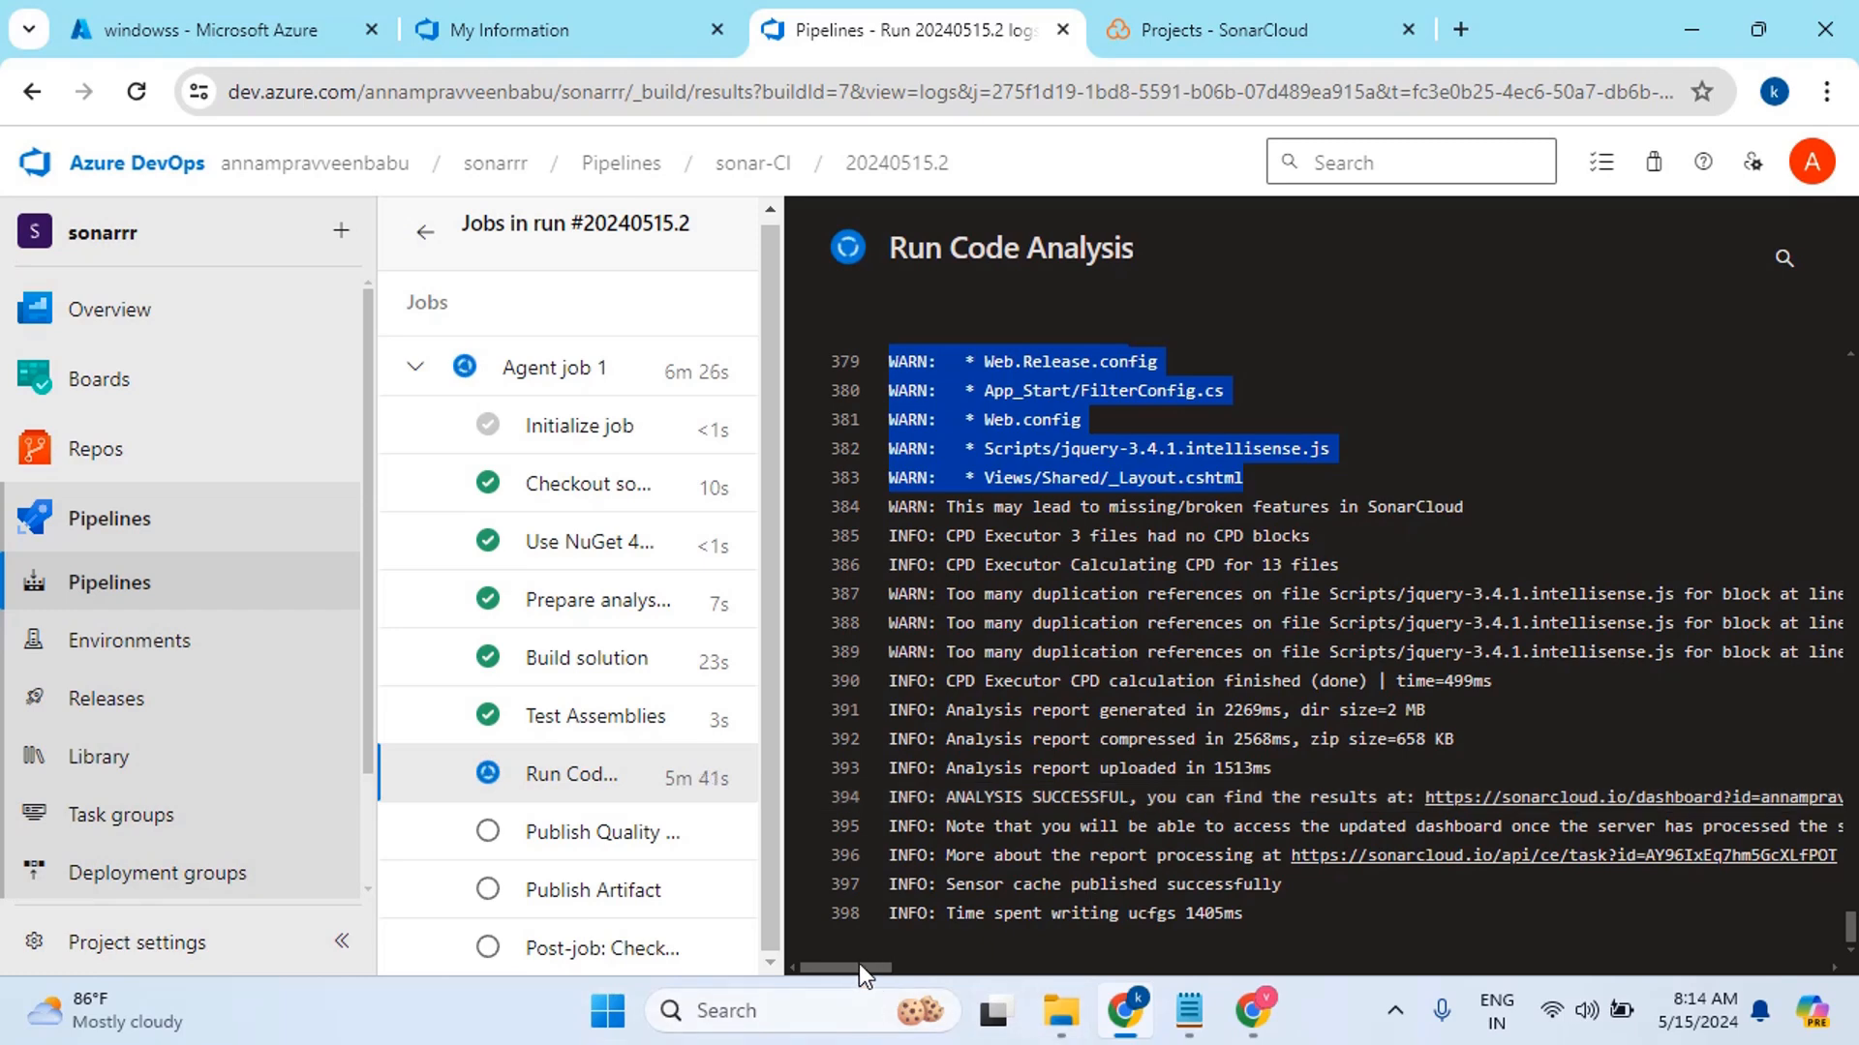
mouse_move(858, 962)
mouse_down()
mouse_move(914, 971)
mouse_move(893, 972)
mouse_up()
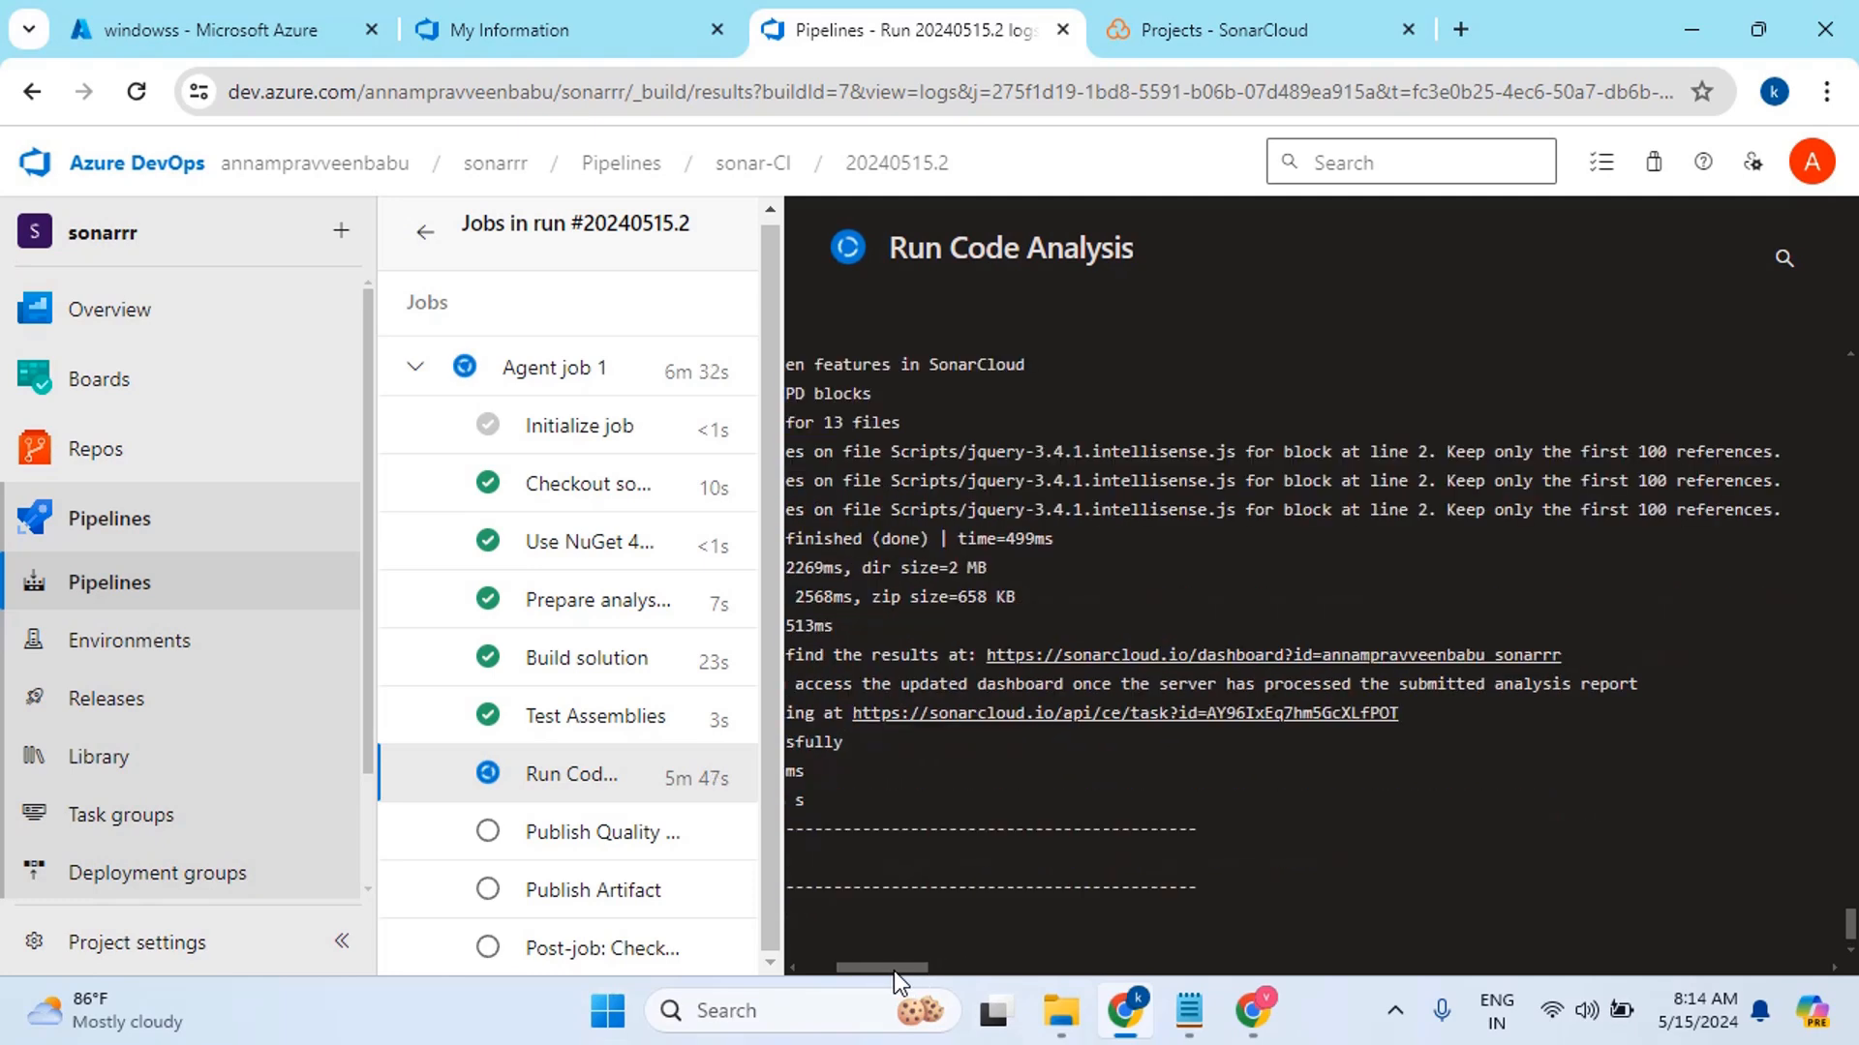
drag(892, 972, 850, 972)
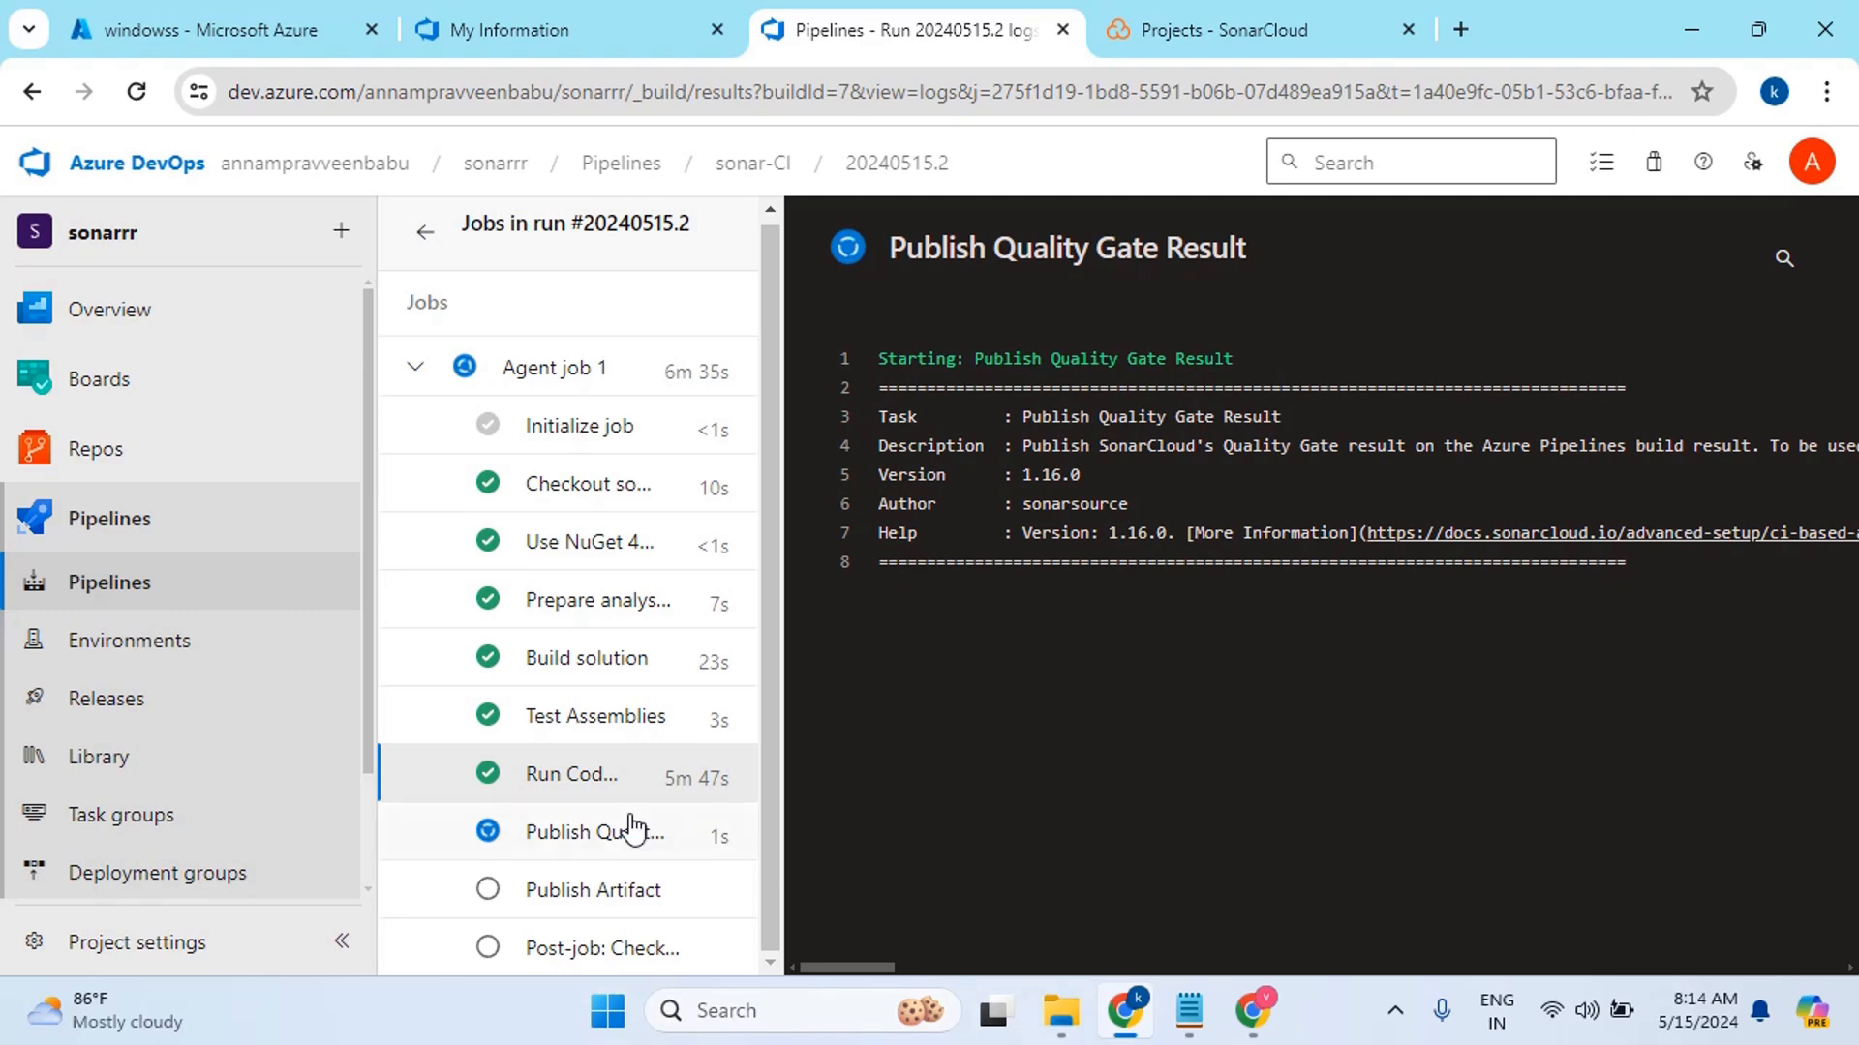
Reopen the Run Code Analysis log and examine its closing lines, highlighting the analysis report generated and uploaded entries
click(578, 800)
scroll(1053, 799, down, 6)
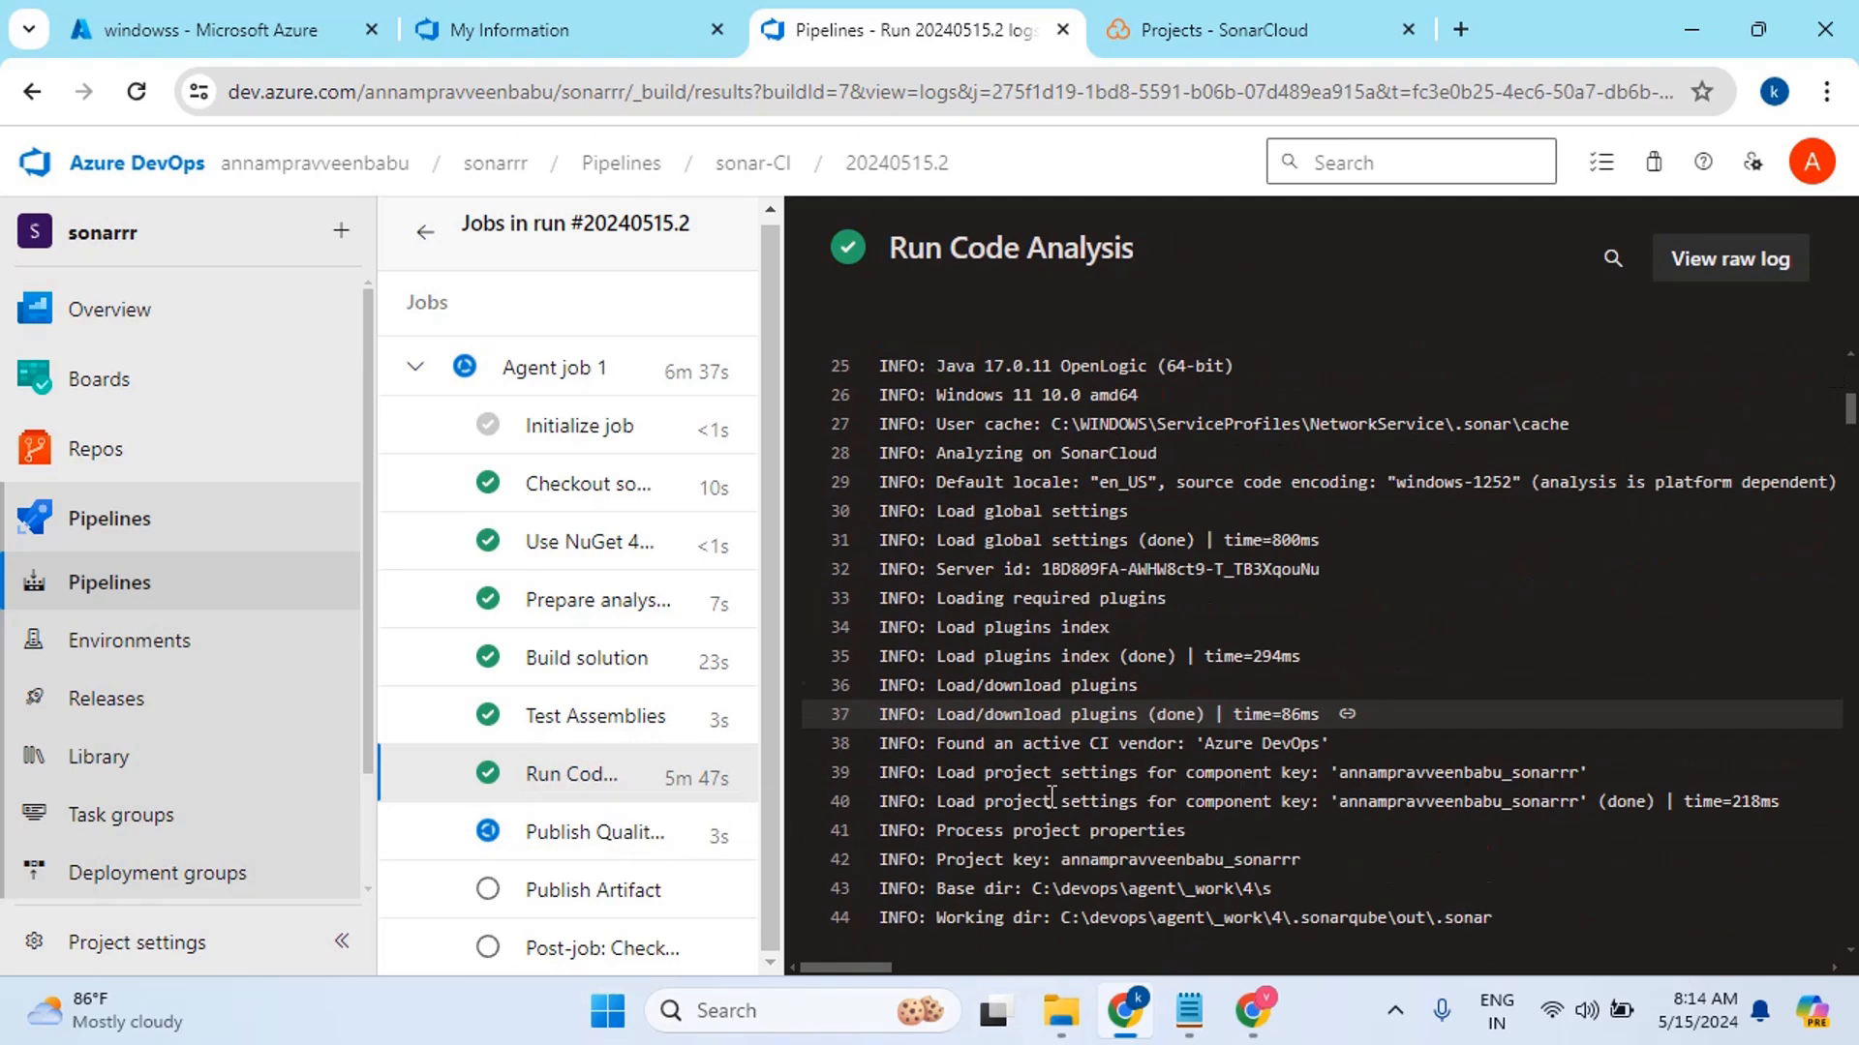
scroll(1053, 799, down, 3)
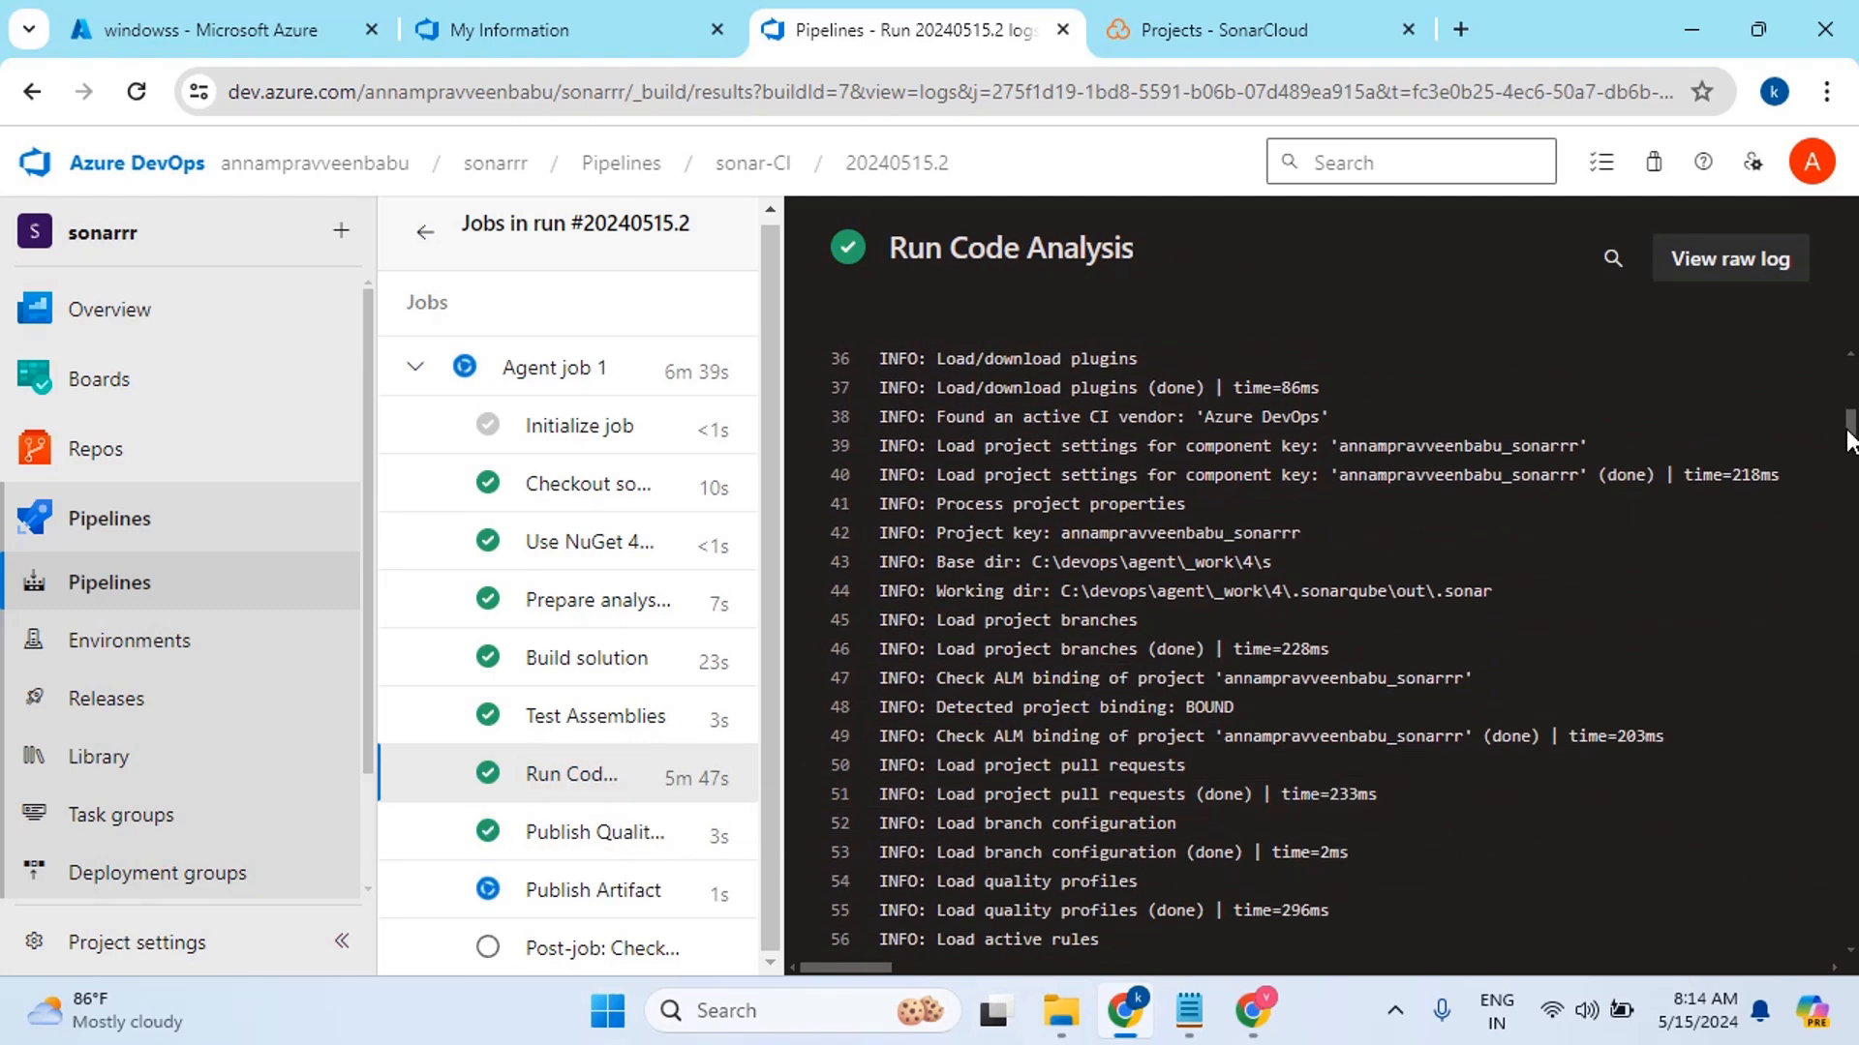
scroll(1849, 489, down, 3)
scroll(1849, 493, down, 7)
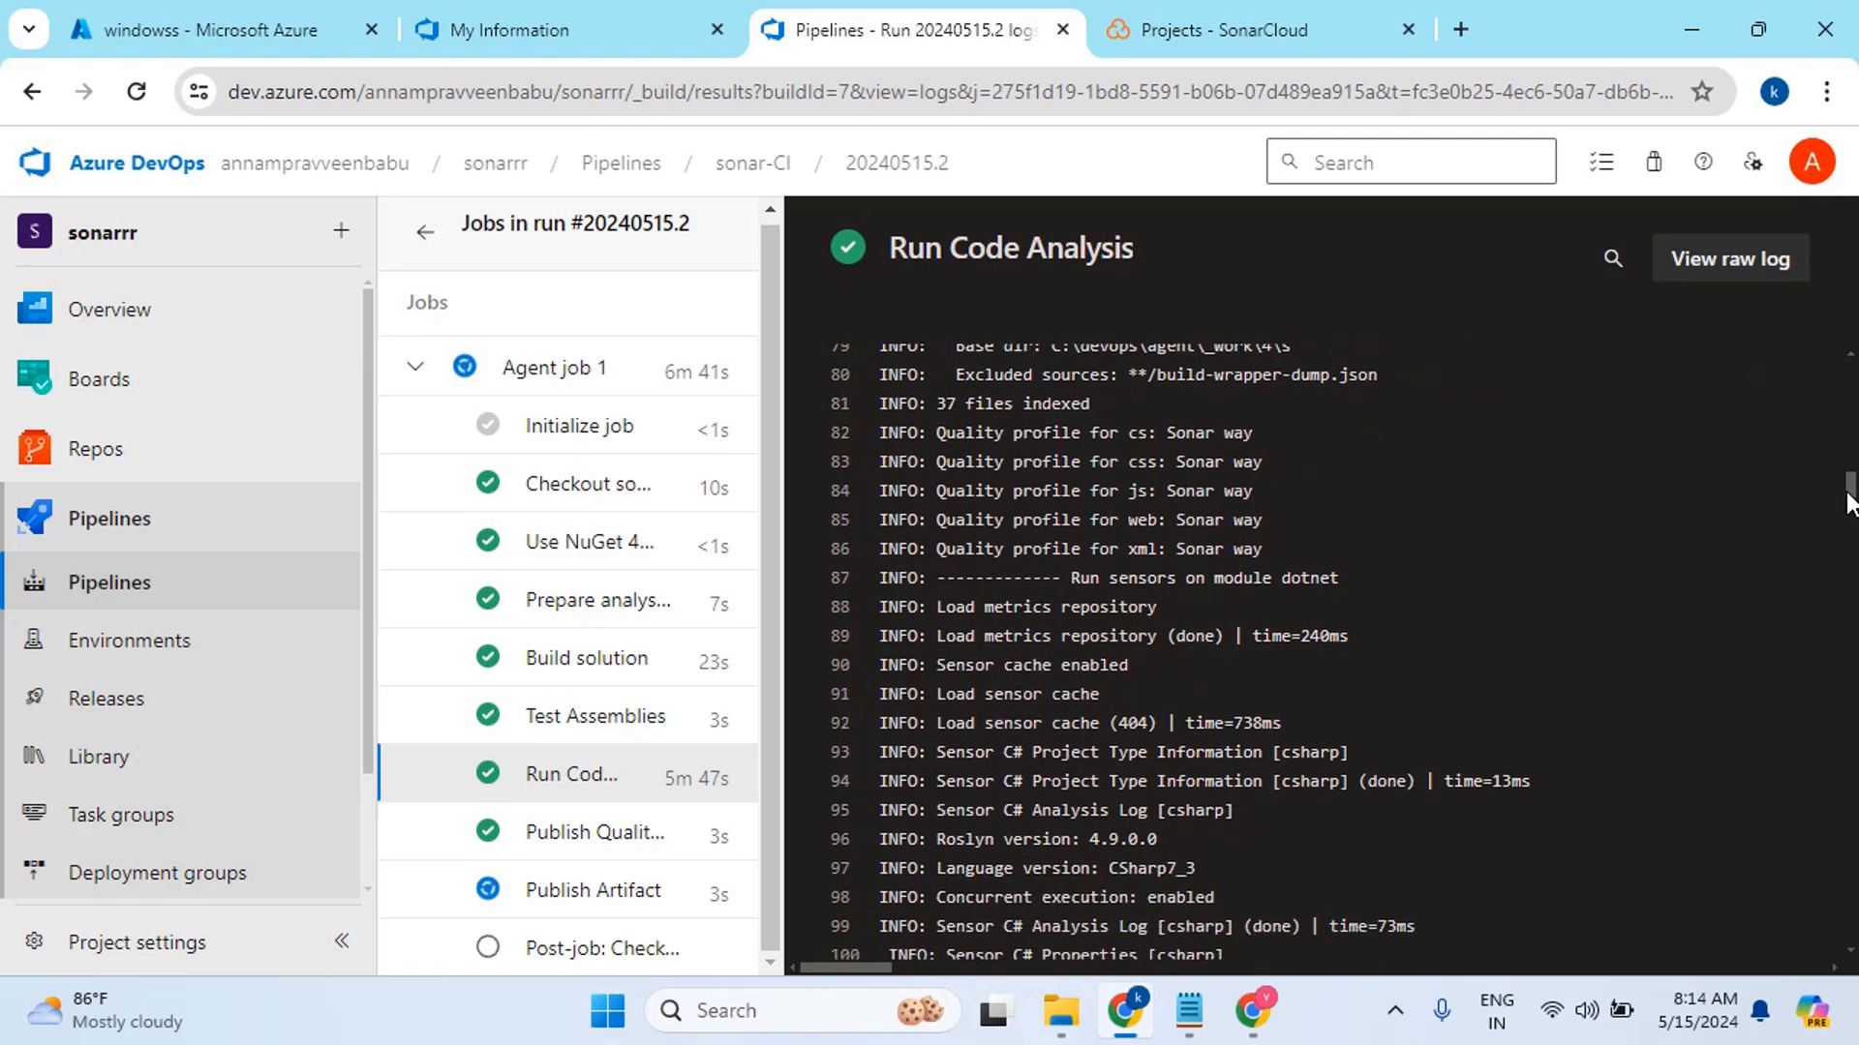
drag(1849, 503, 1840, 937)
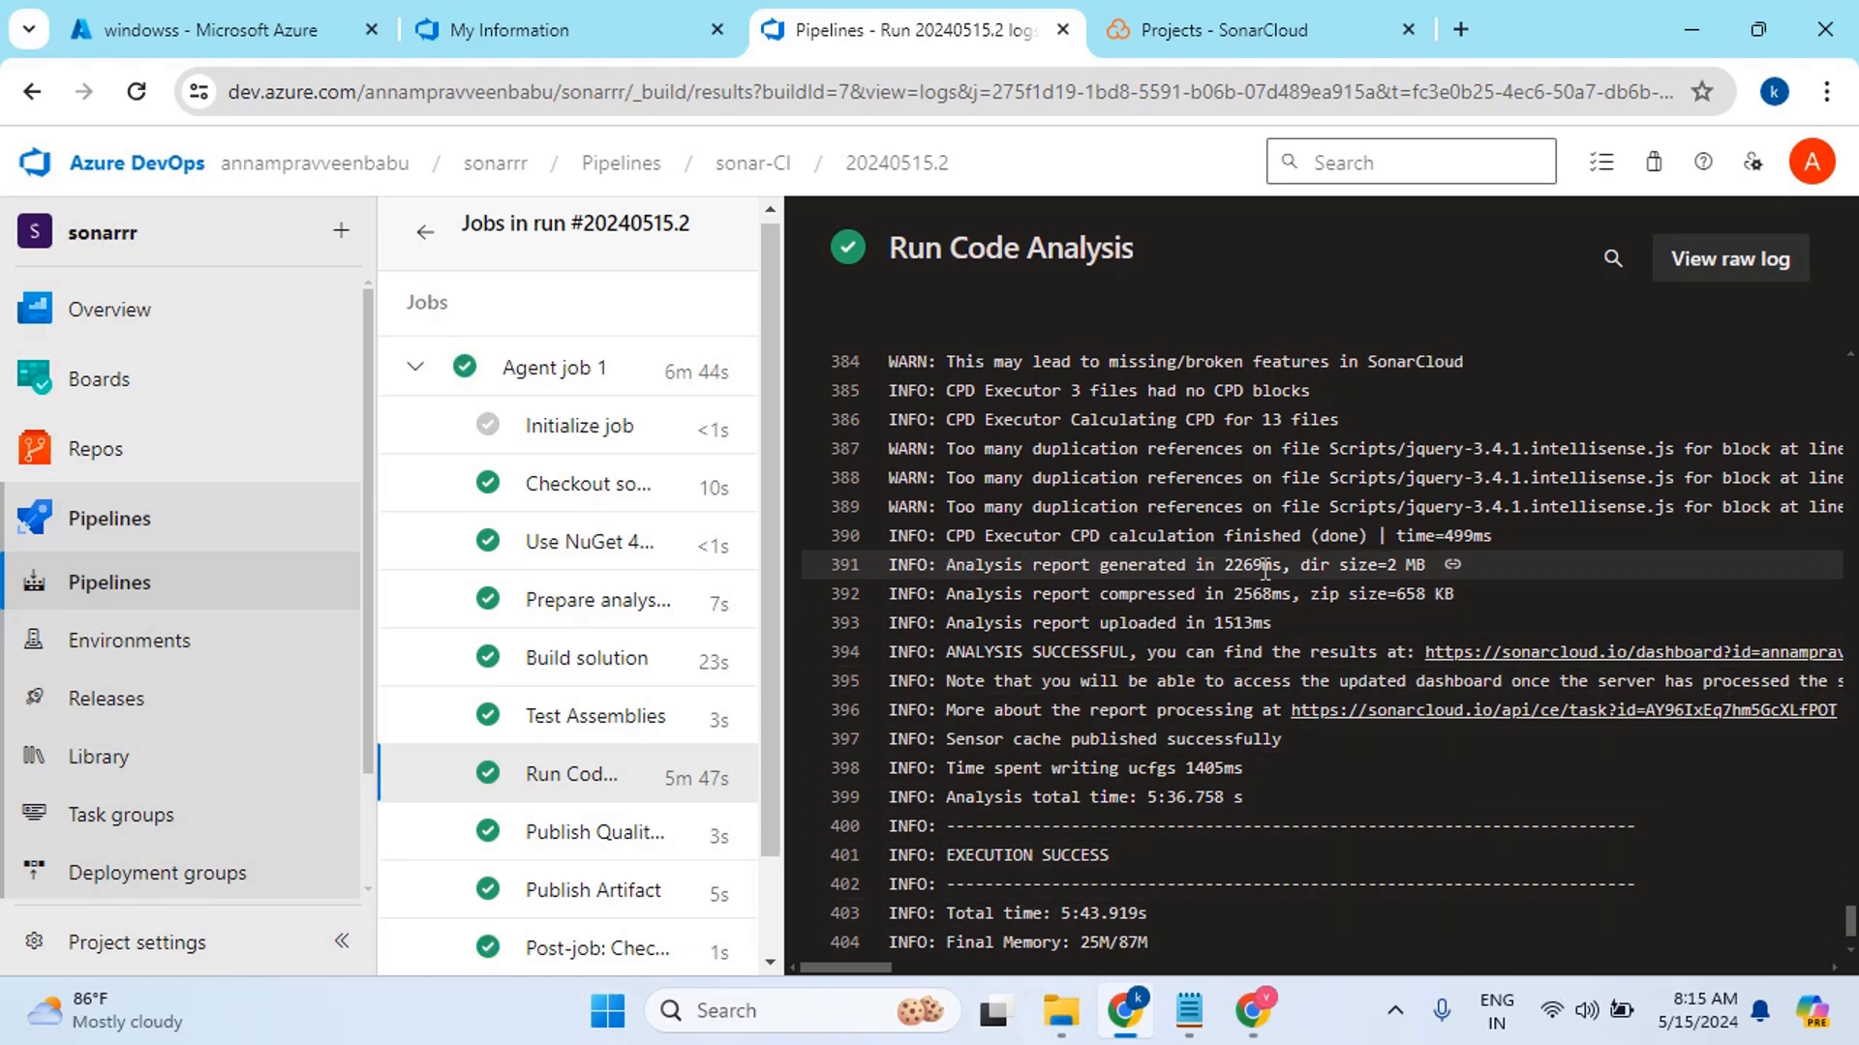
drag(1278, 564, 949, 571)
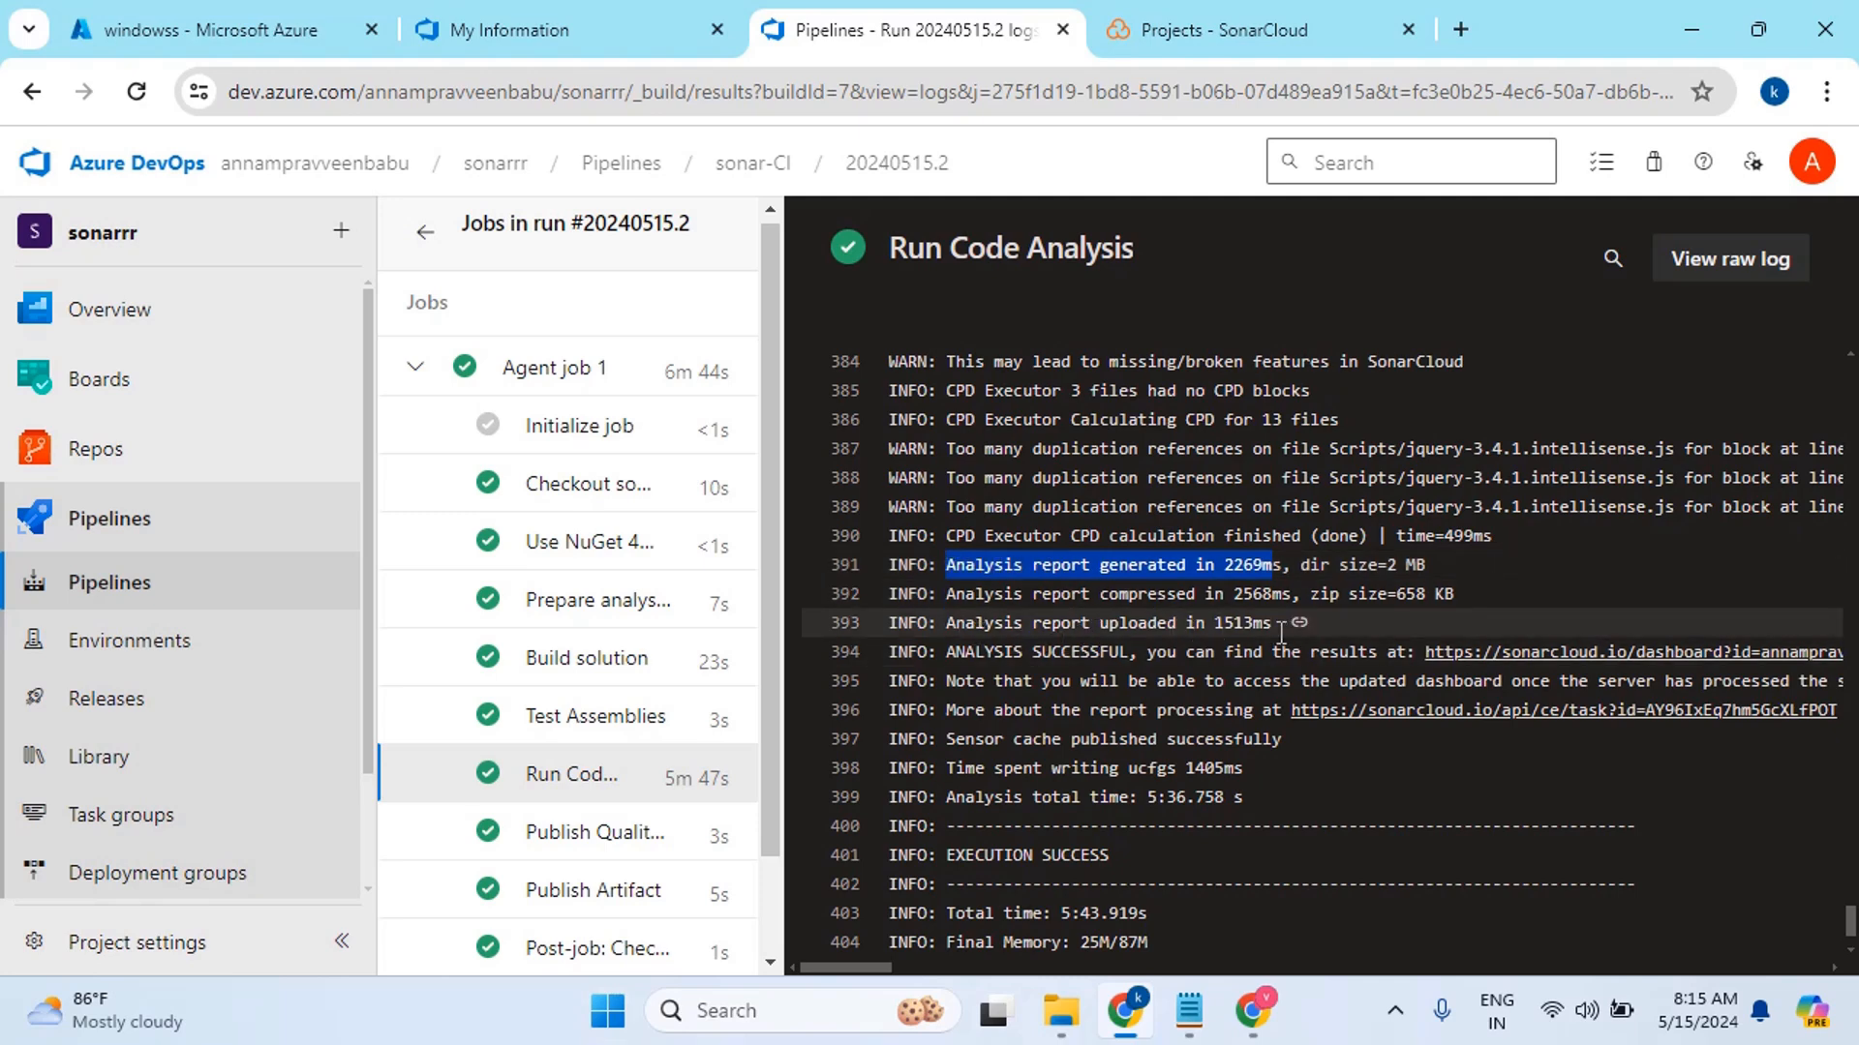
drag(1278, 624, 946, 622)
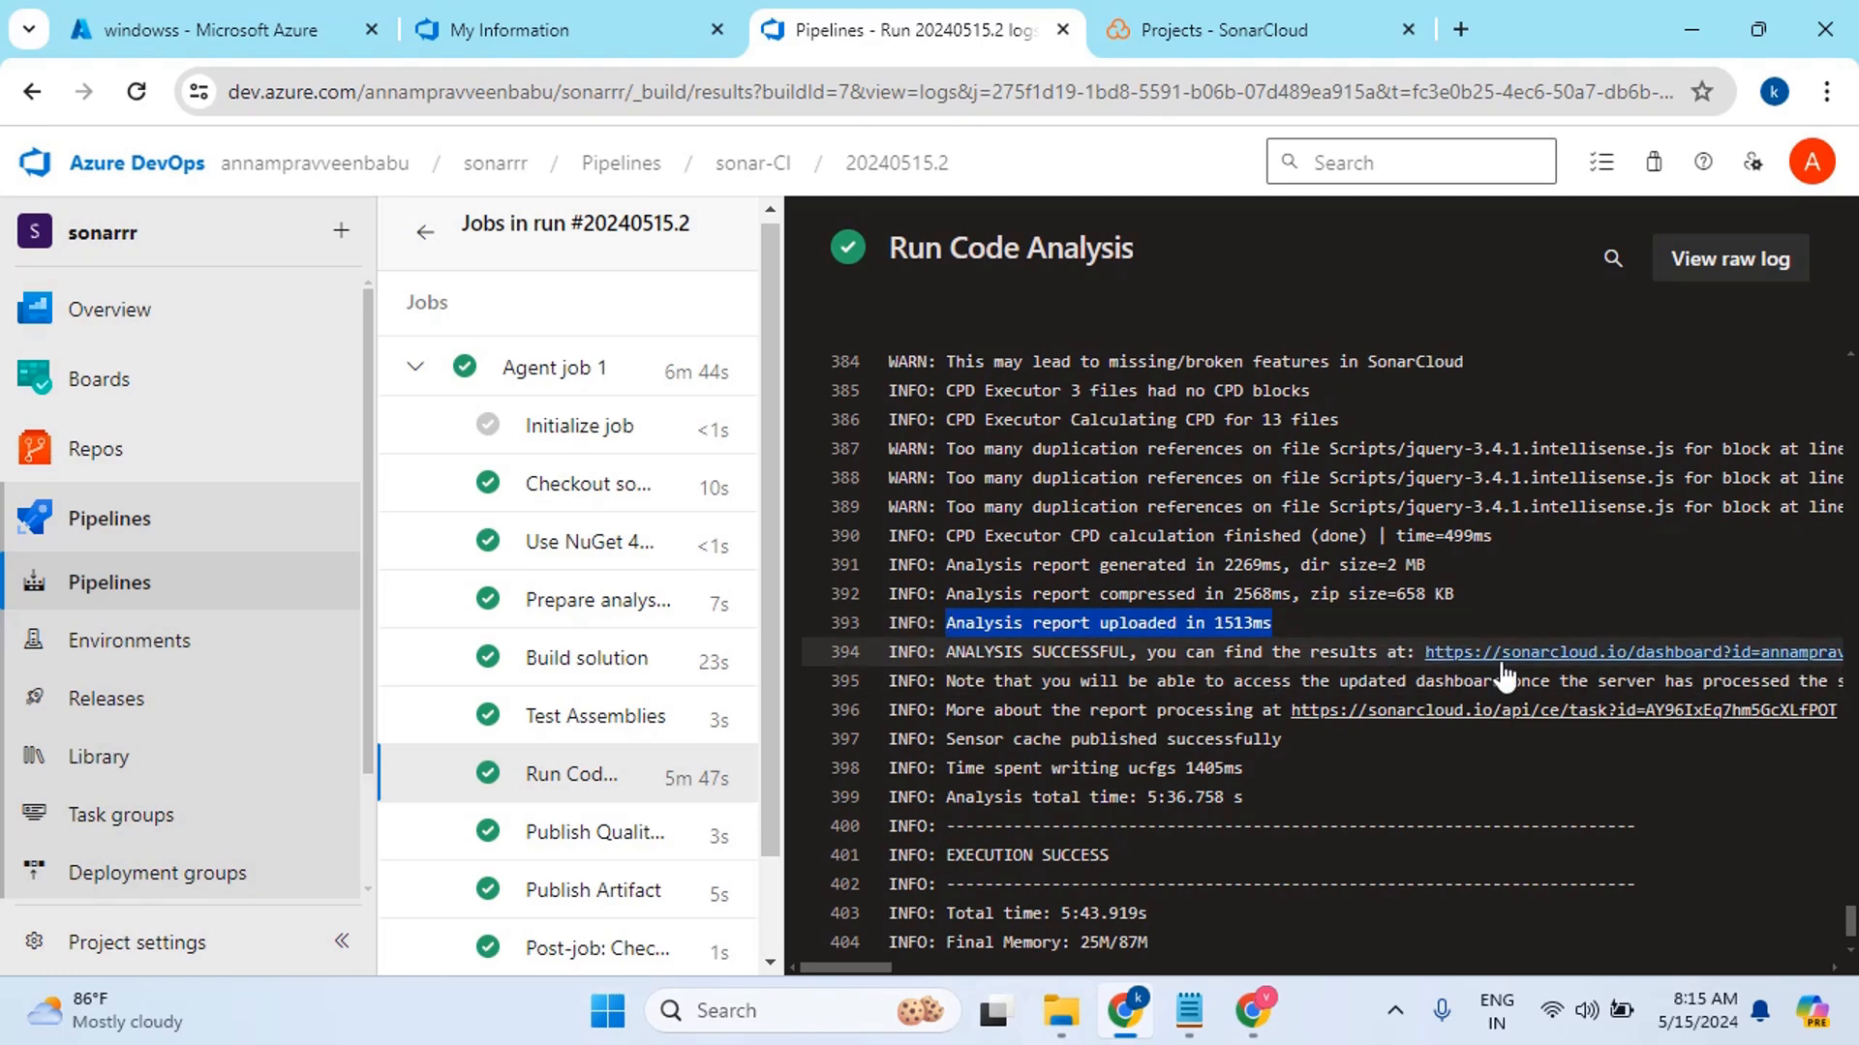
scroll(536, 681, down, 1)
scroll(513, 595, up, 3)
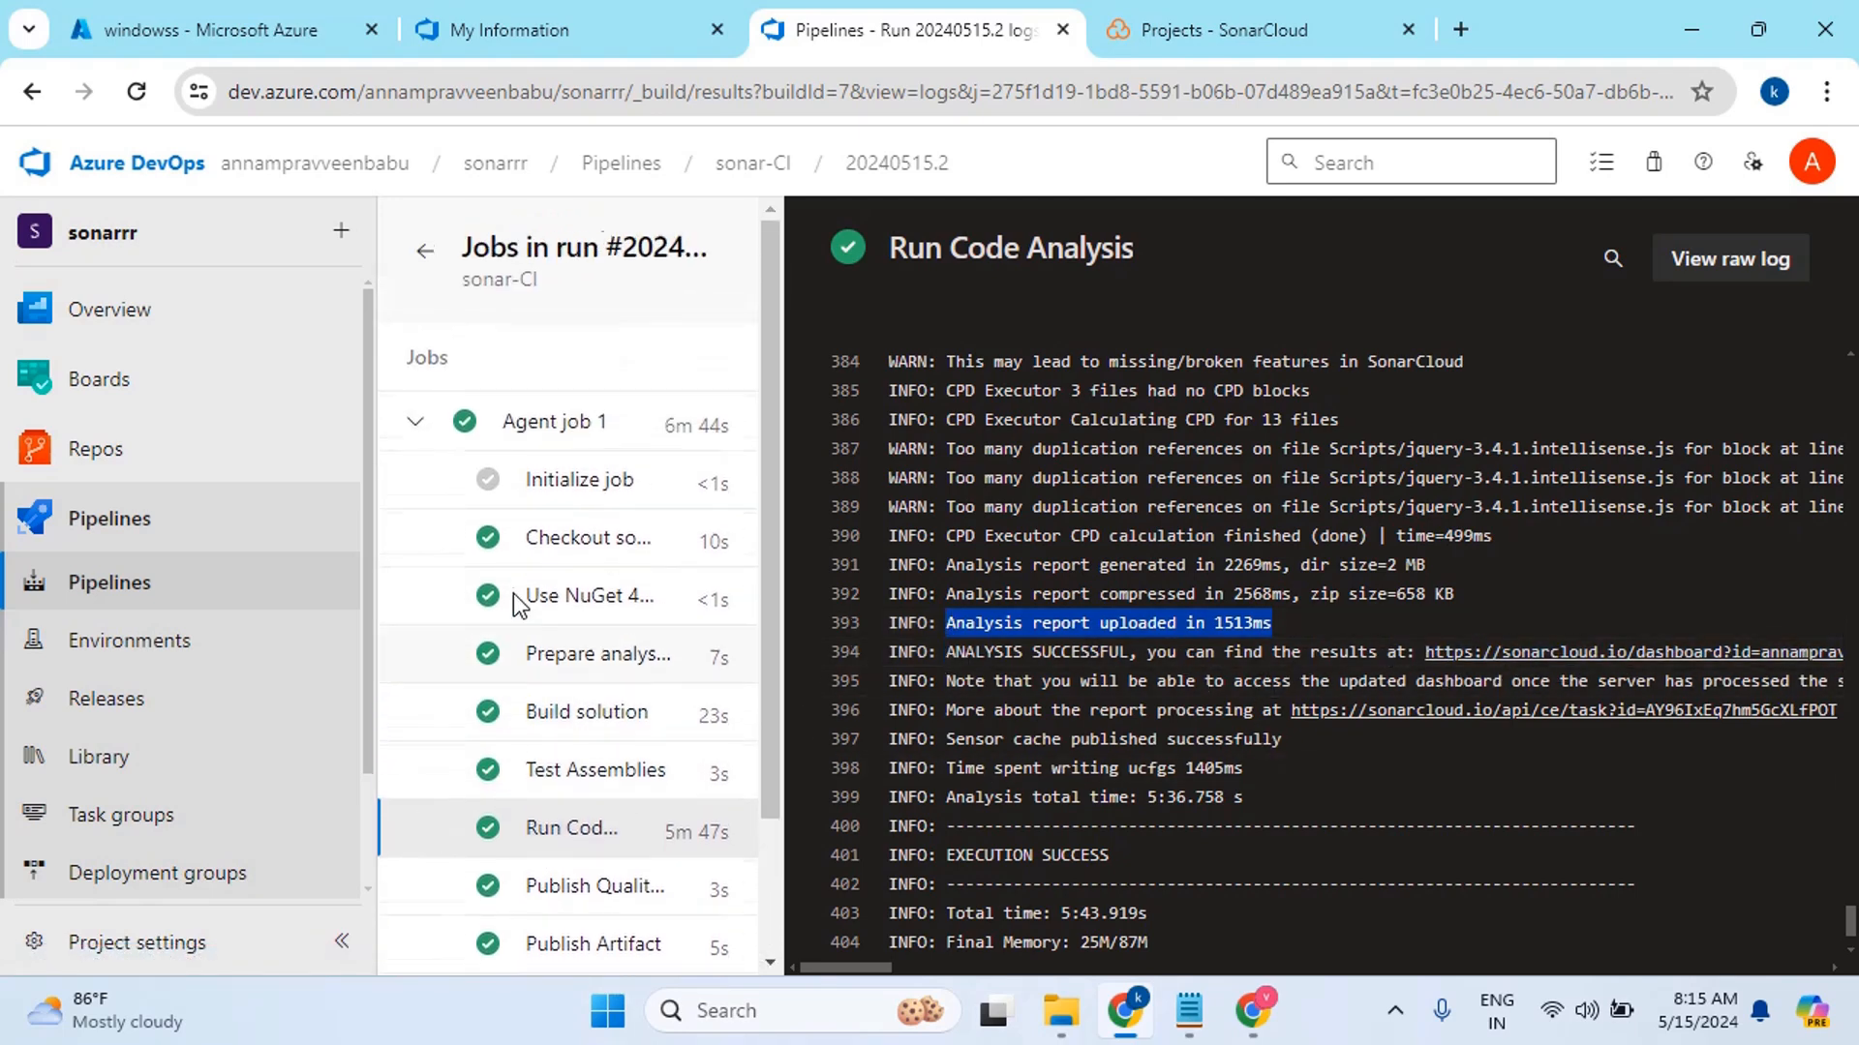
Open the Agent job 1 log and review the status of all tasks in the run
click(542, 437)
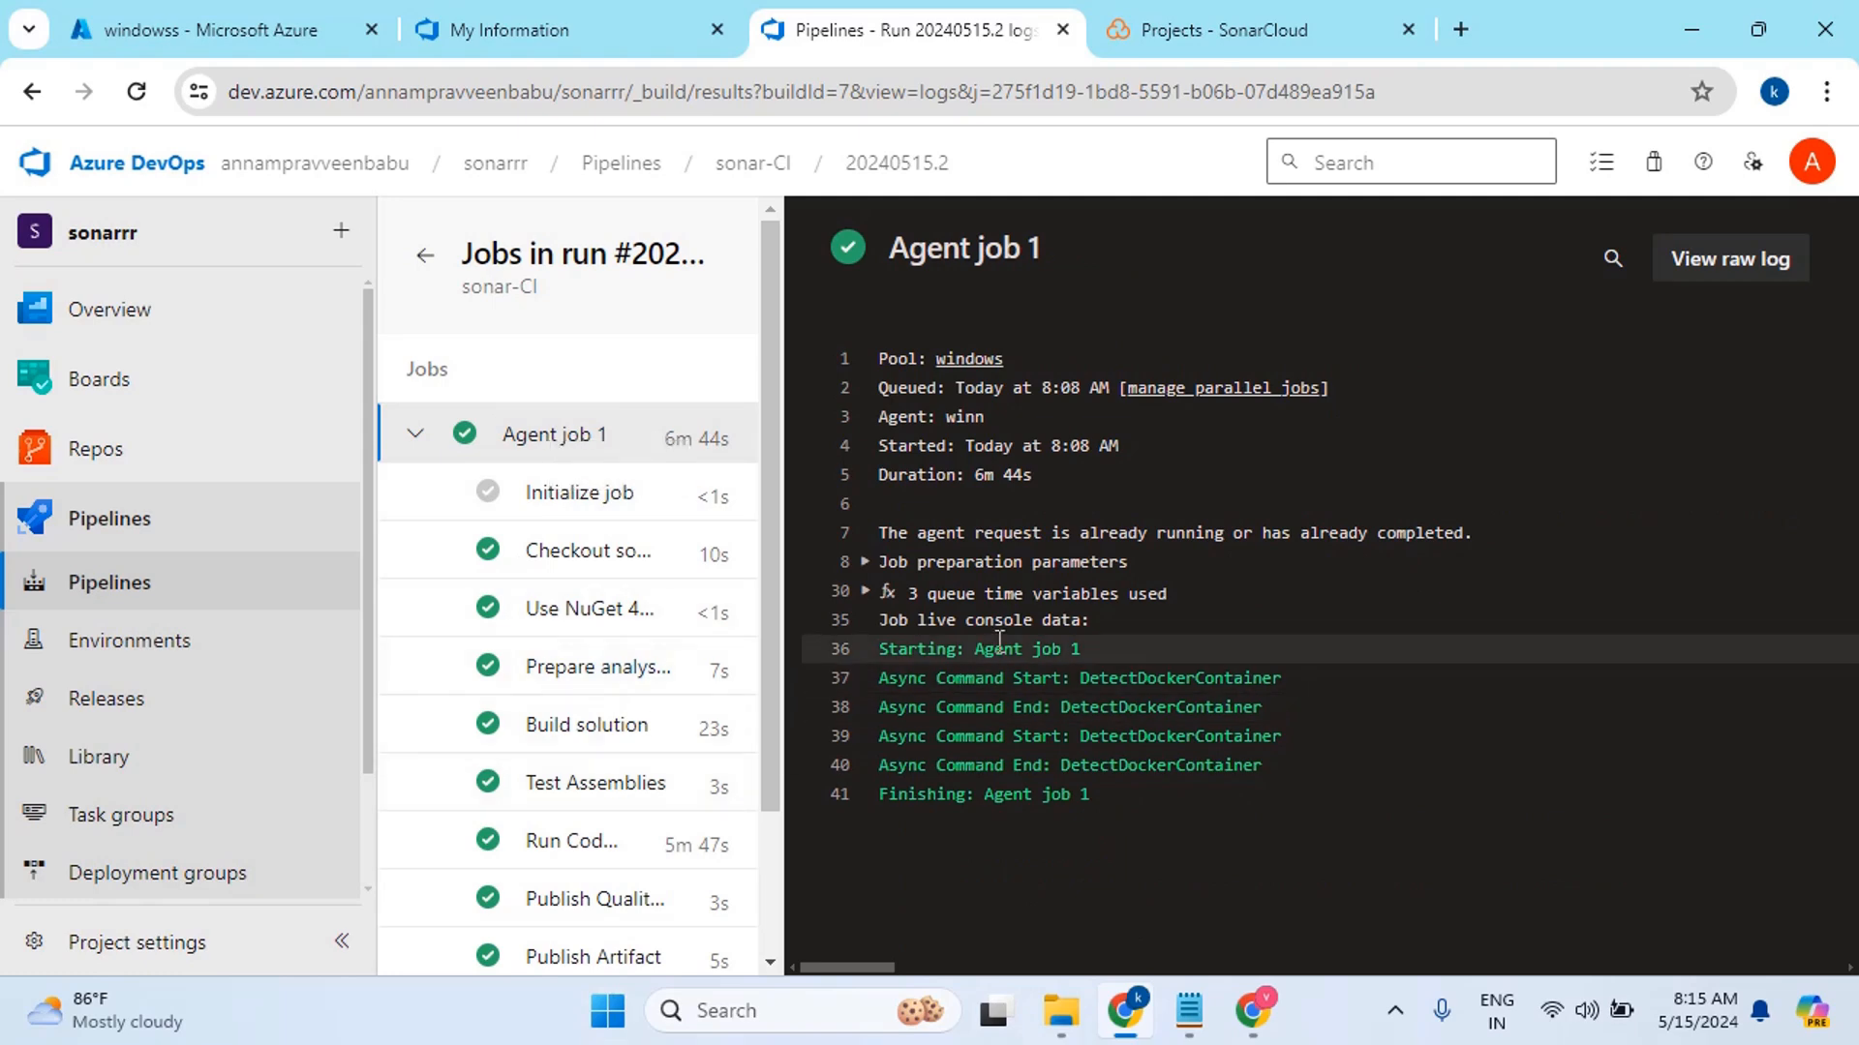
click(405, 437)
click(552, 436)
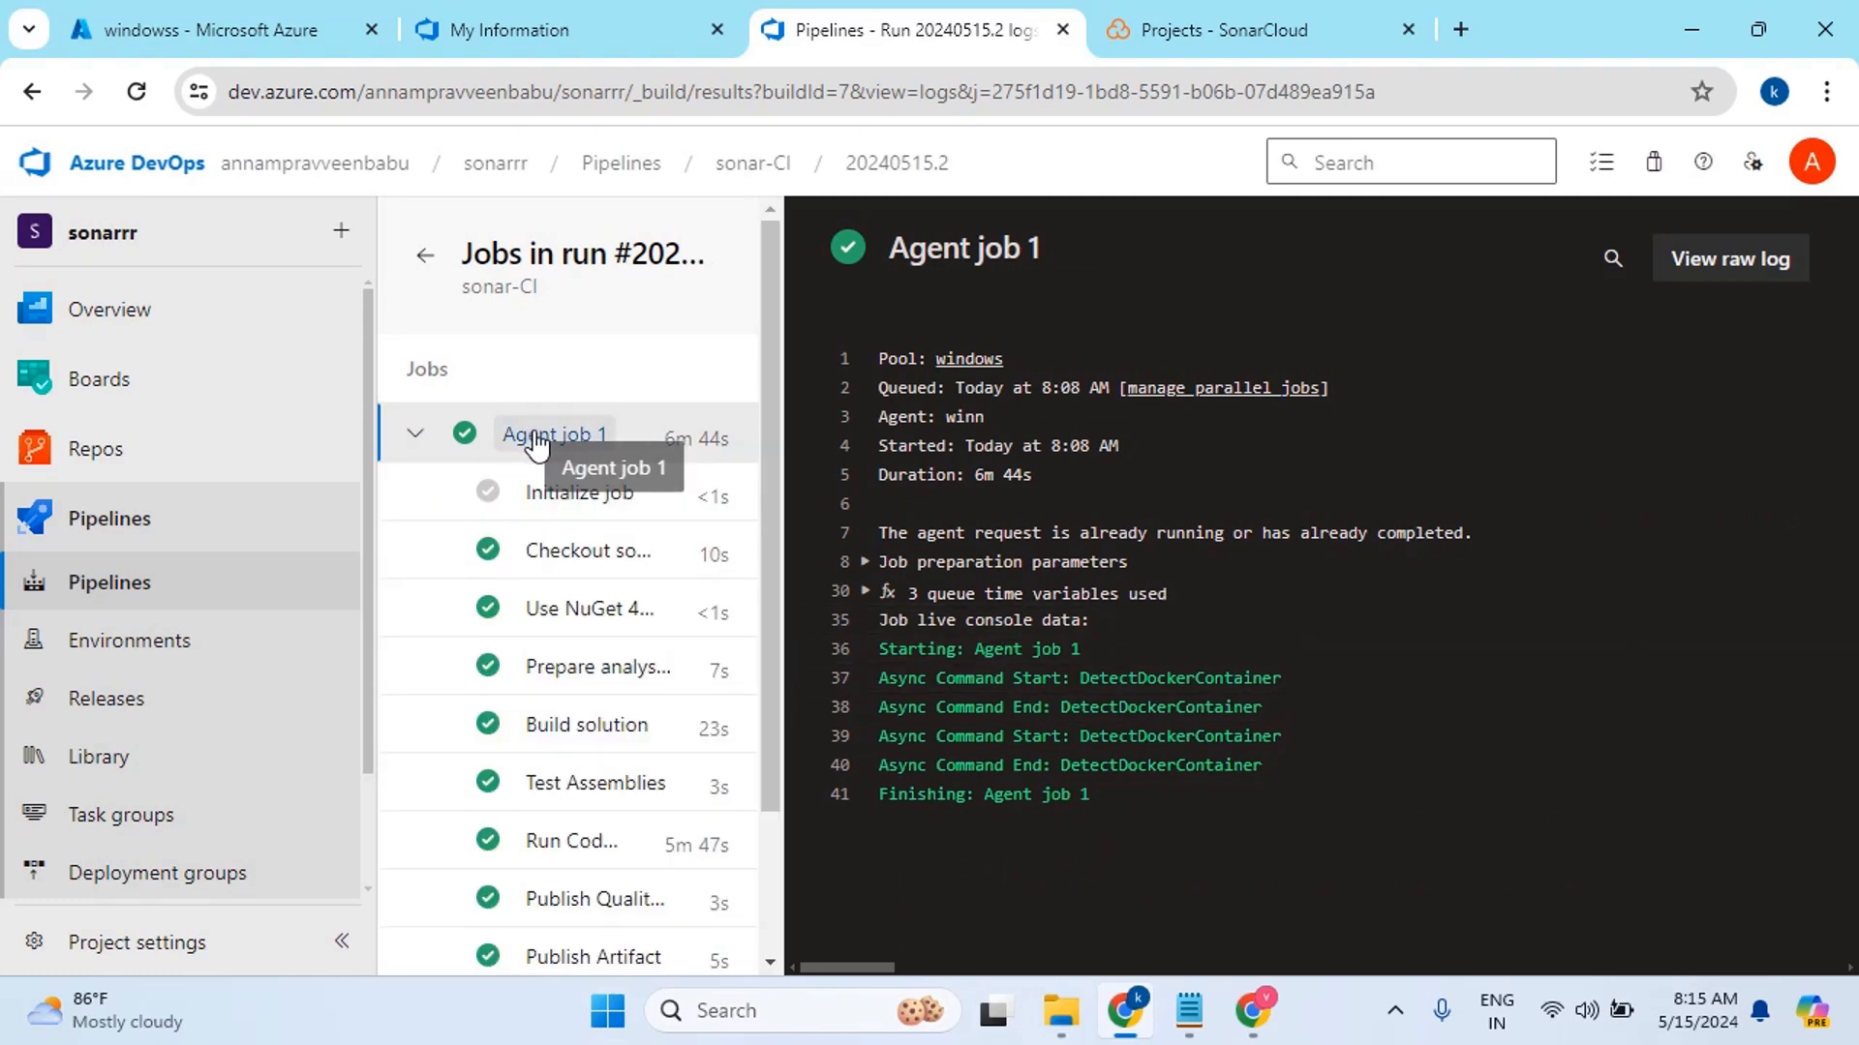
scroll(548, 705, down, 1)
scroll(548, 704, down, 2)
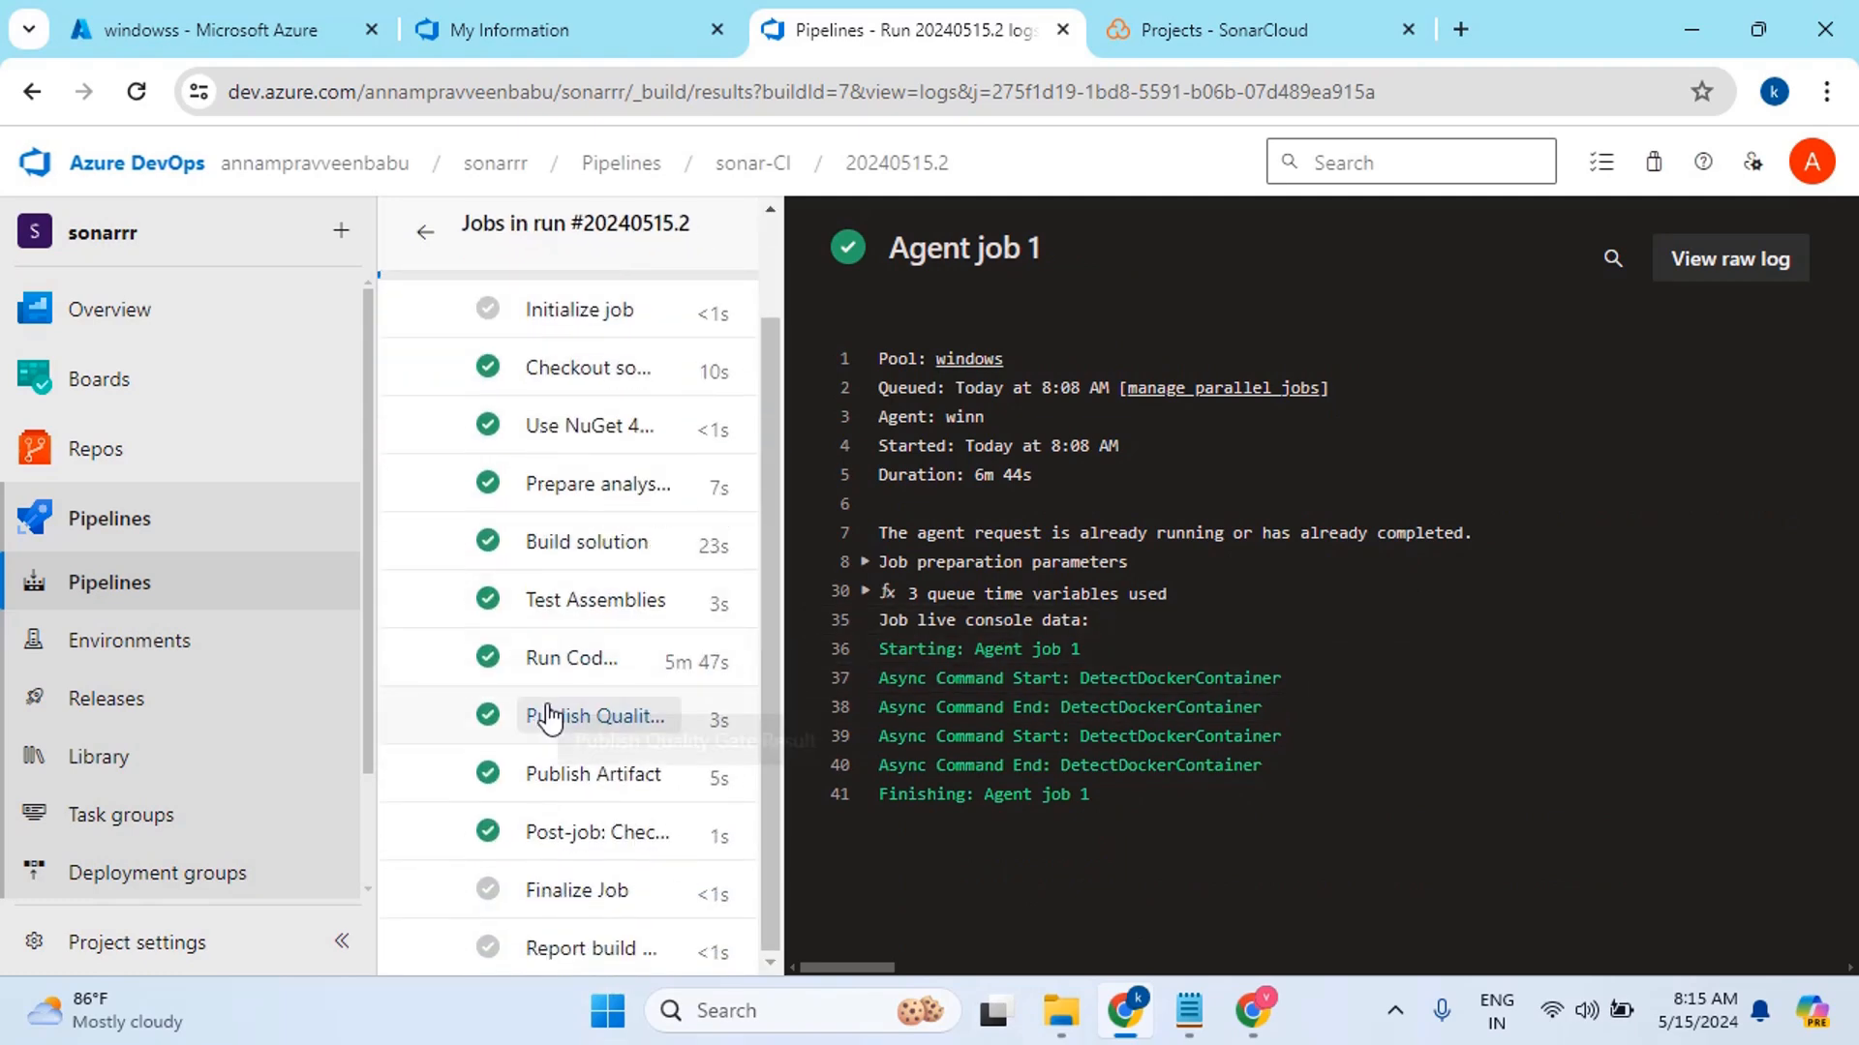
Check the Publish Artifact log and return to the sonar-CI pipeline's list of runs
click(588, 774)
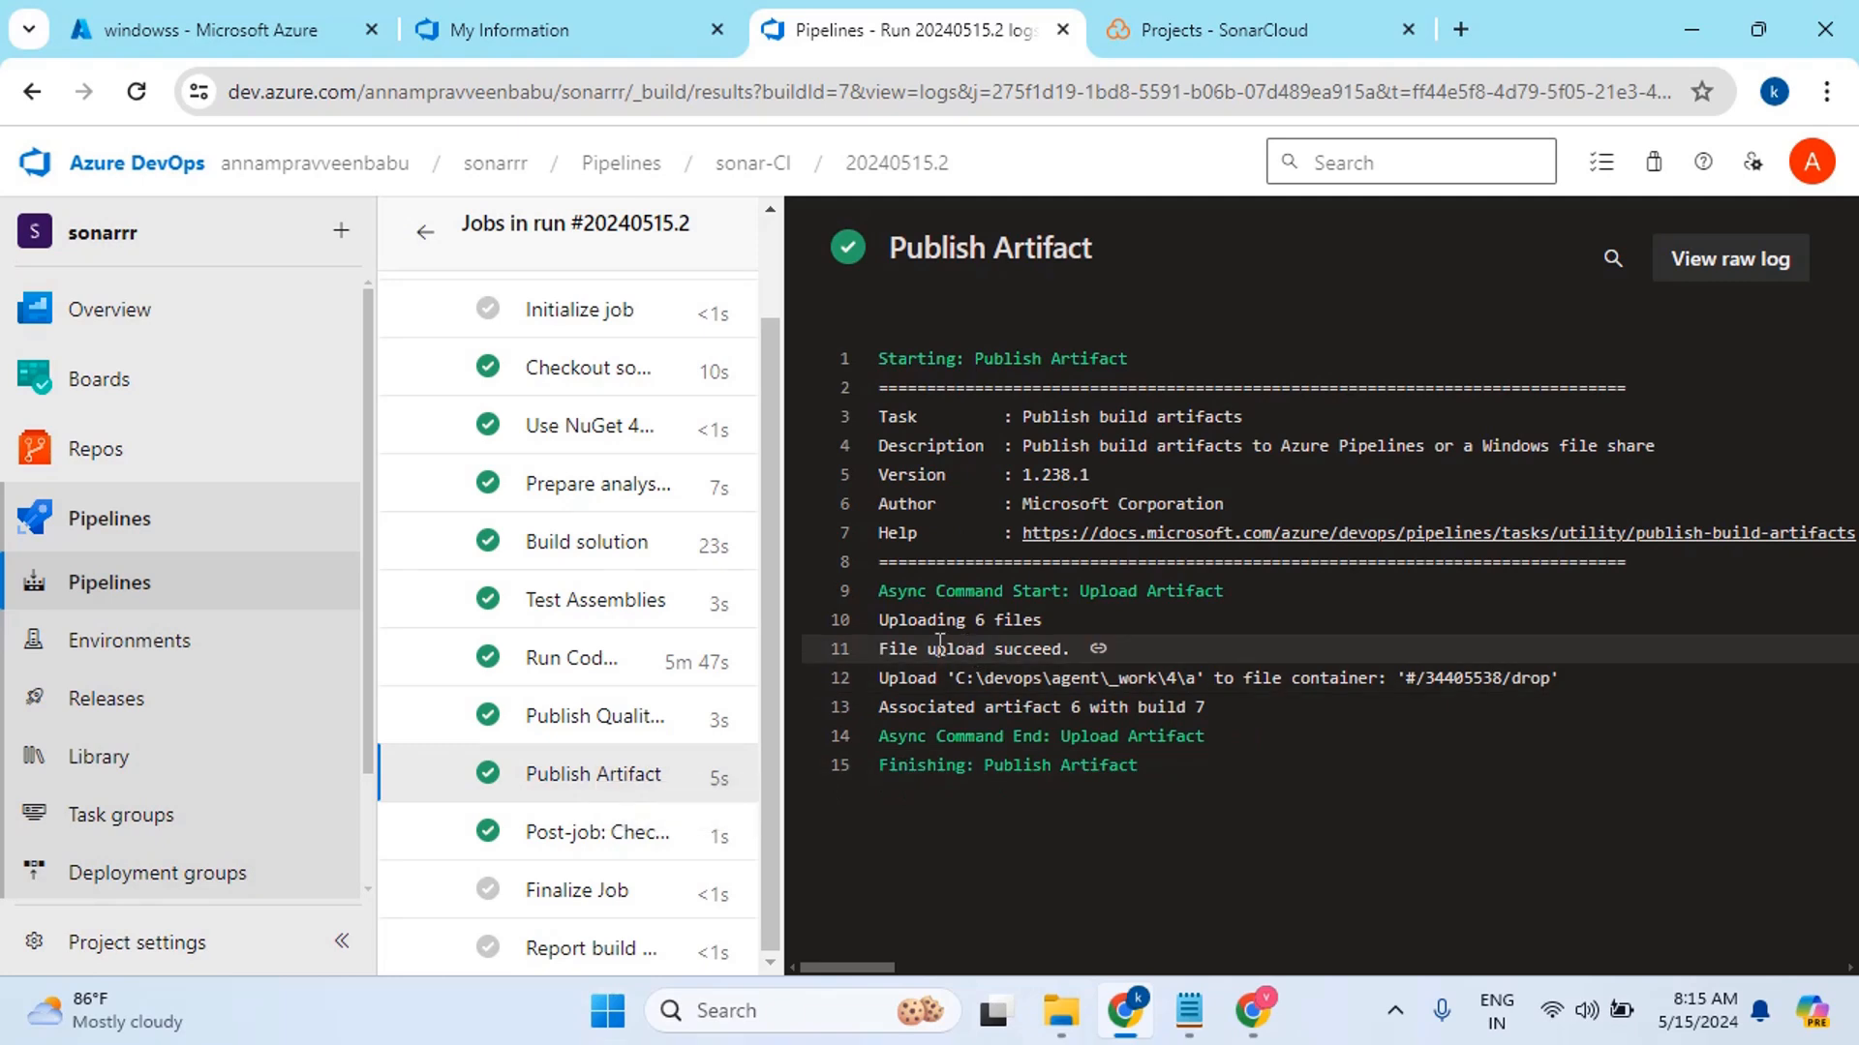
click(747, 164)
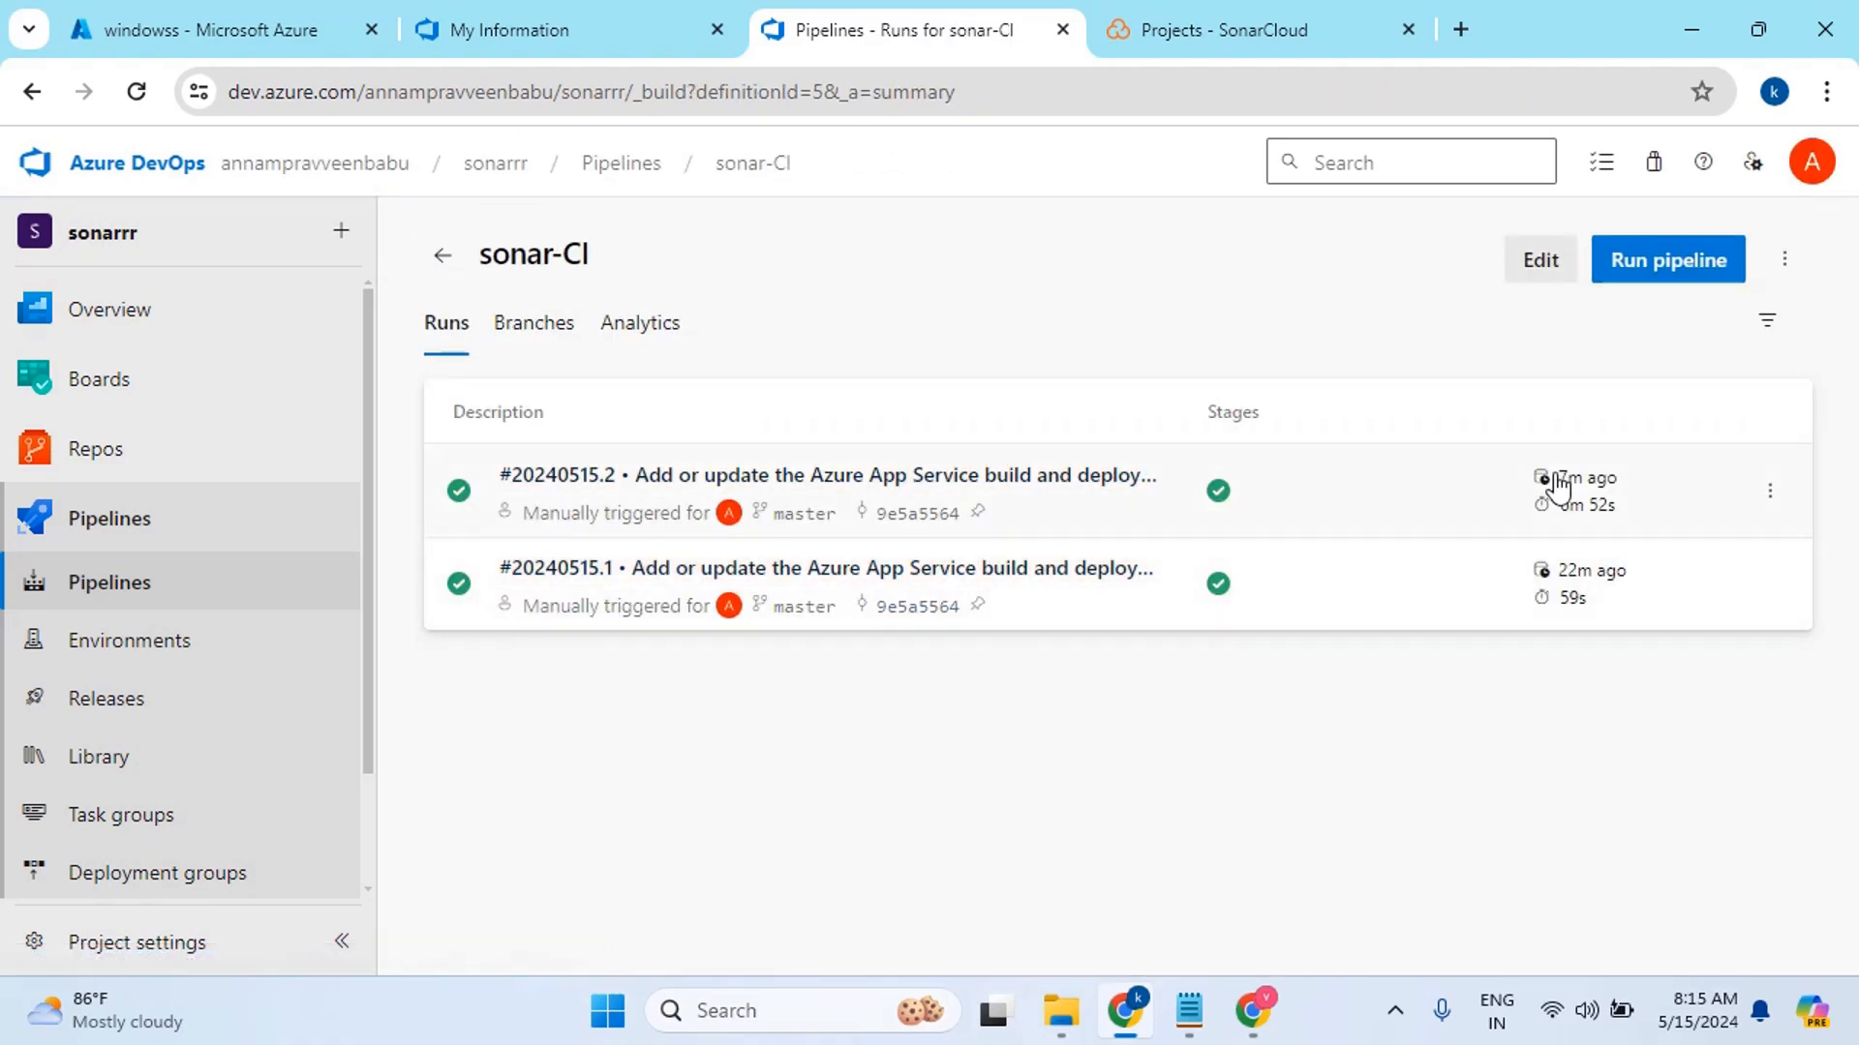
Open the published artifacts of run #20240515.2 and expand the drop artifact and its .sqAnalysis folder
mouse_move(1619, 489)
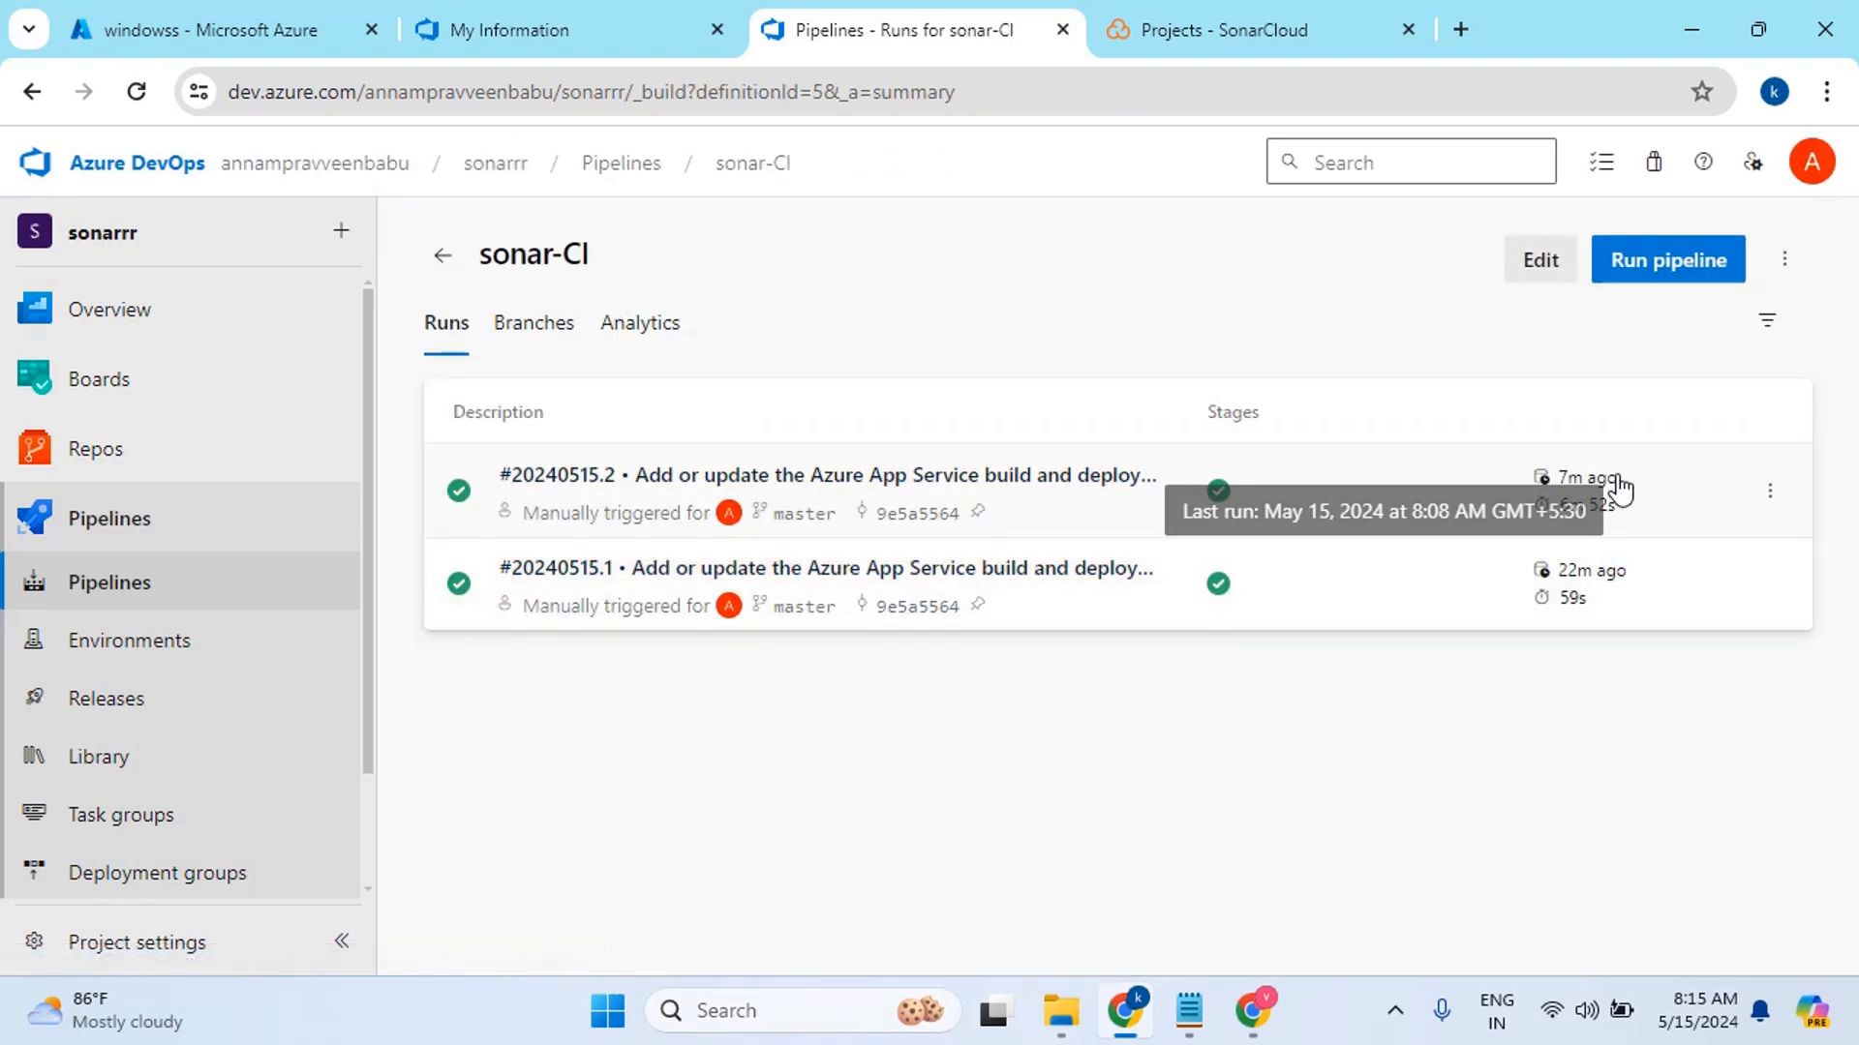
click(796, 476)
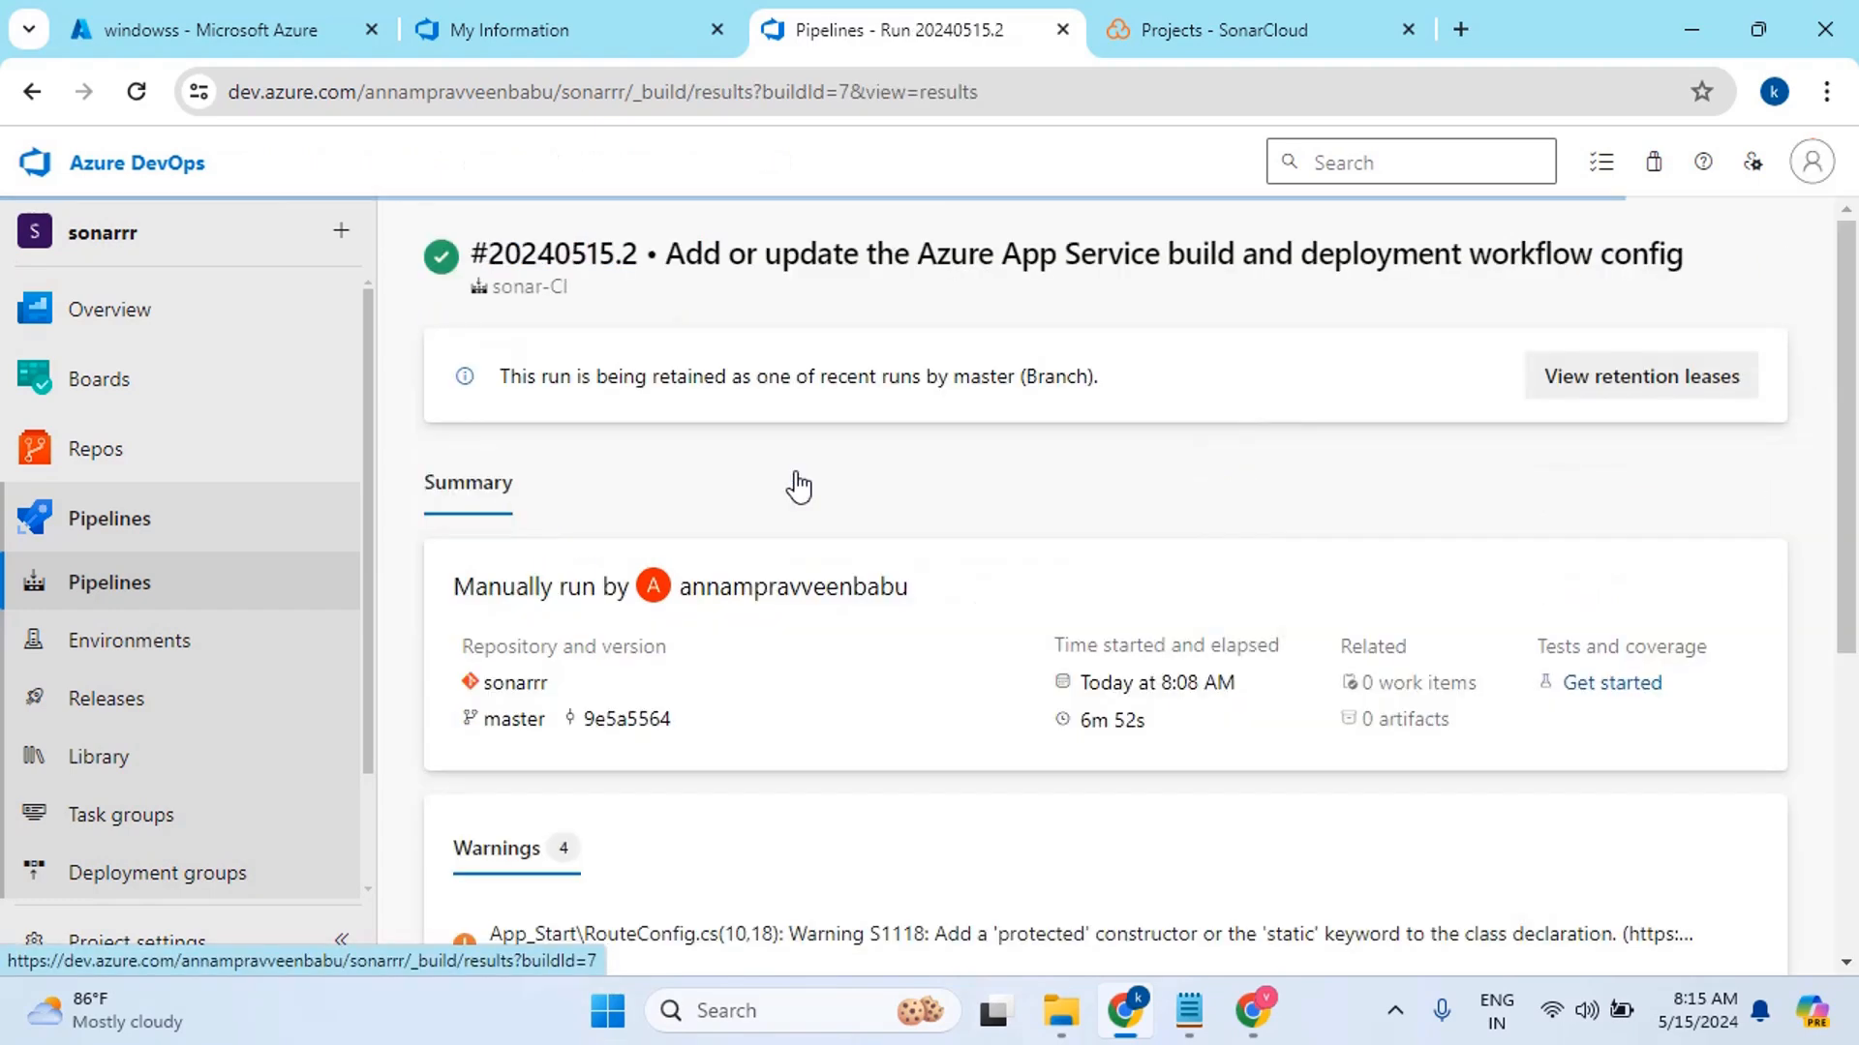
scroll(1048, 705, down, 3)
scroll(1033, 705, up, 3)
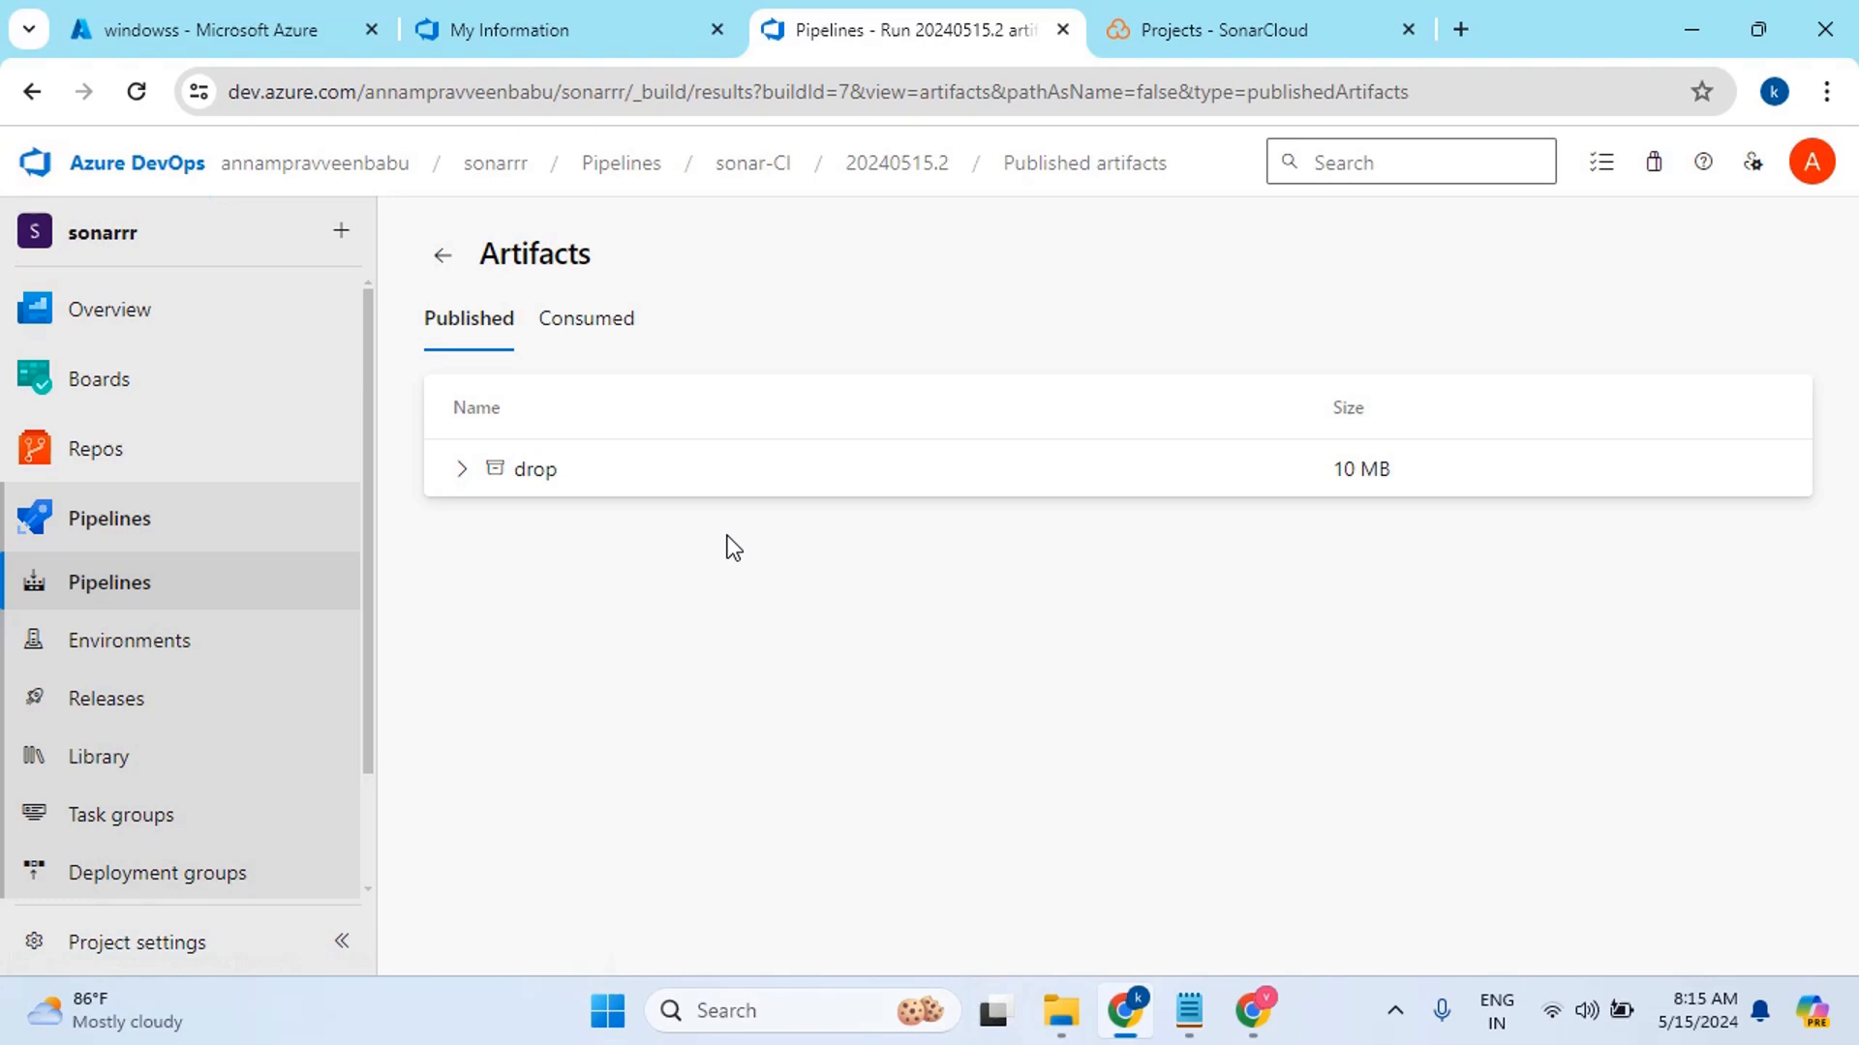
click(465, 472)
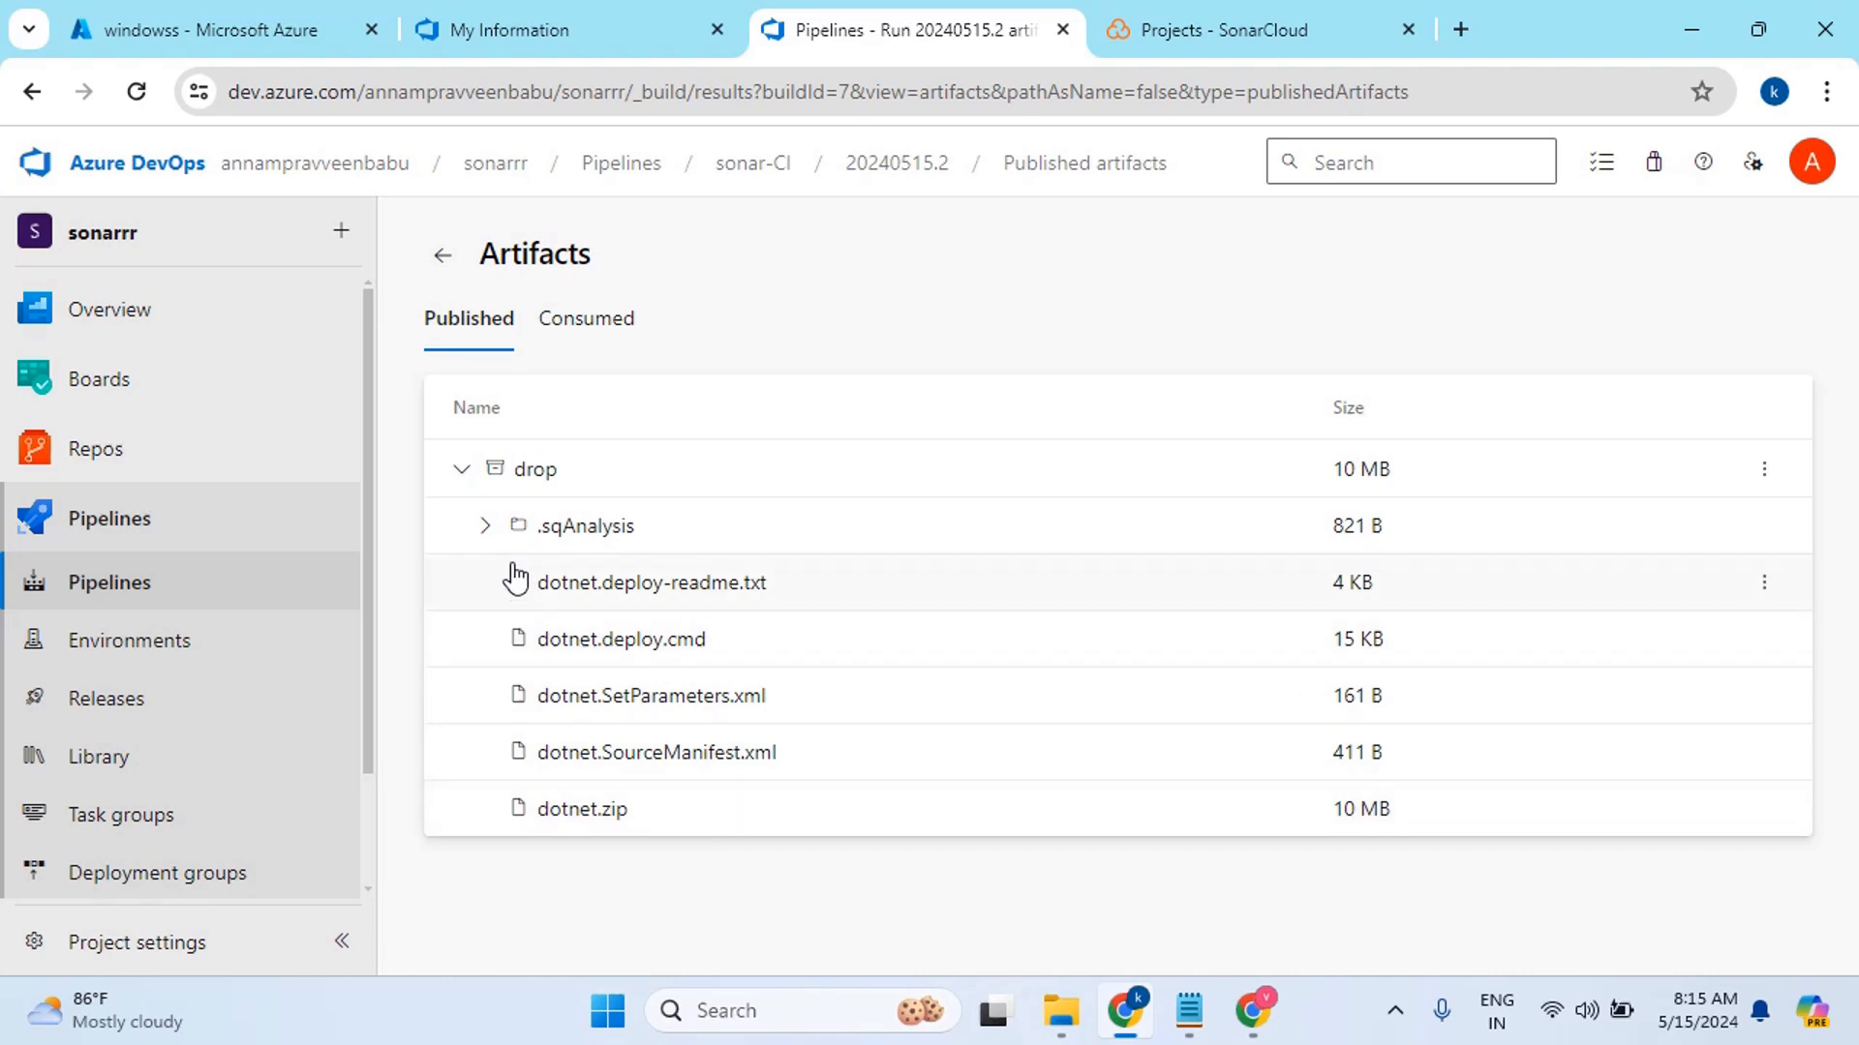
click(483, 527)
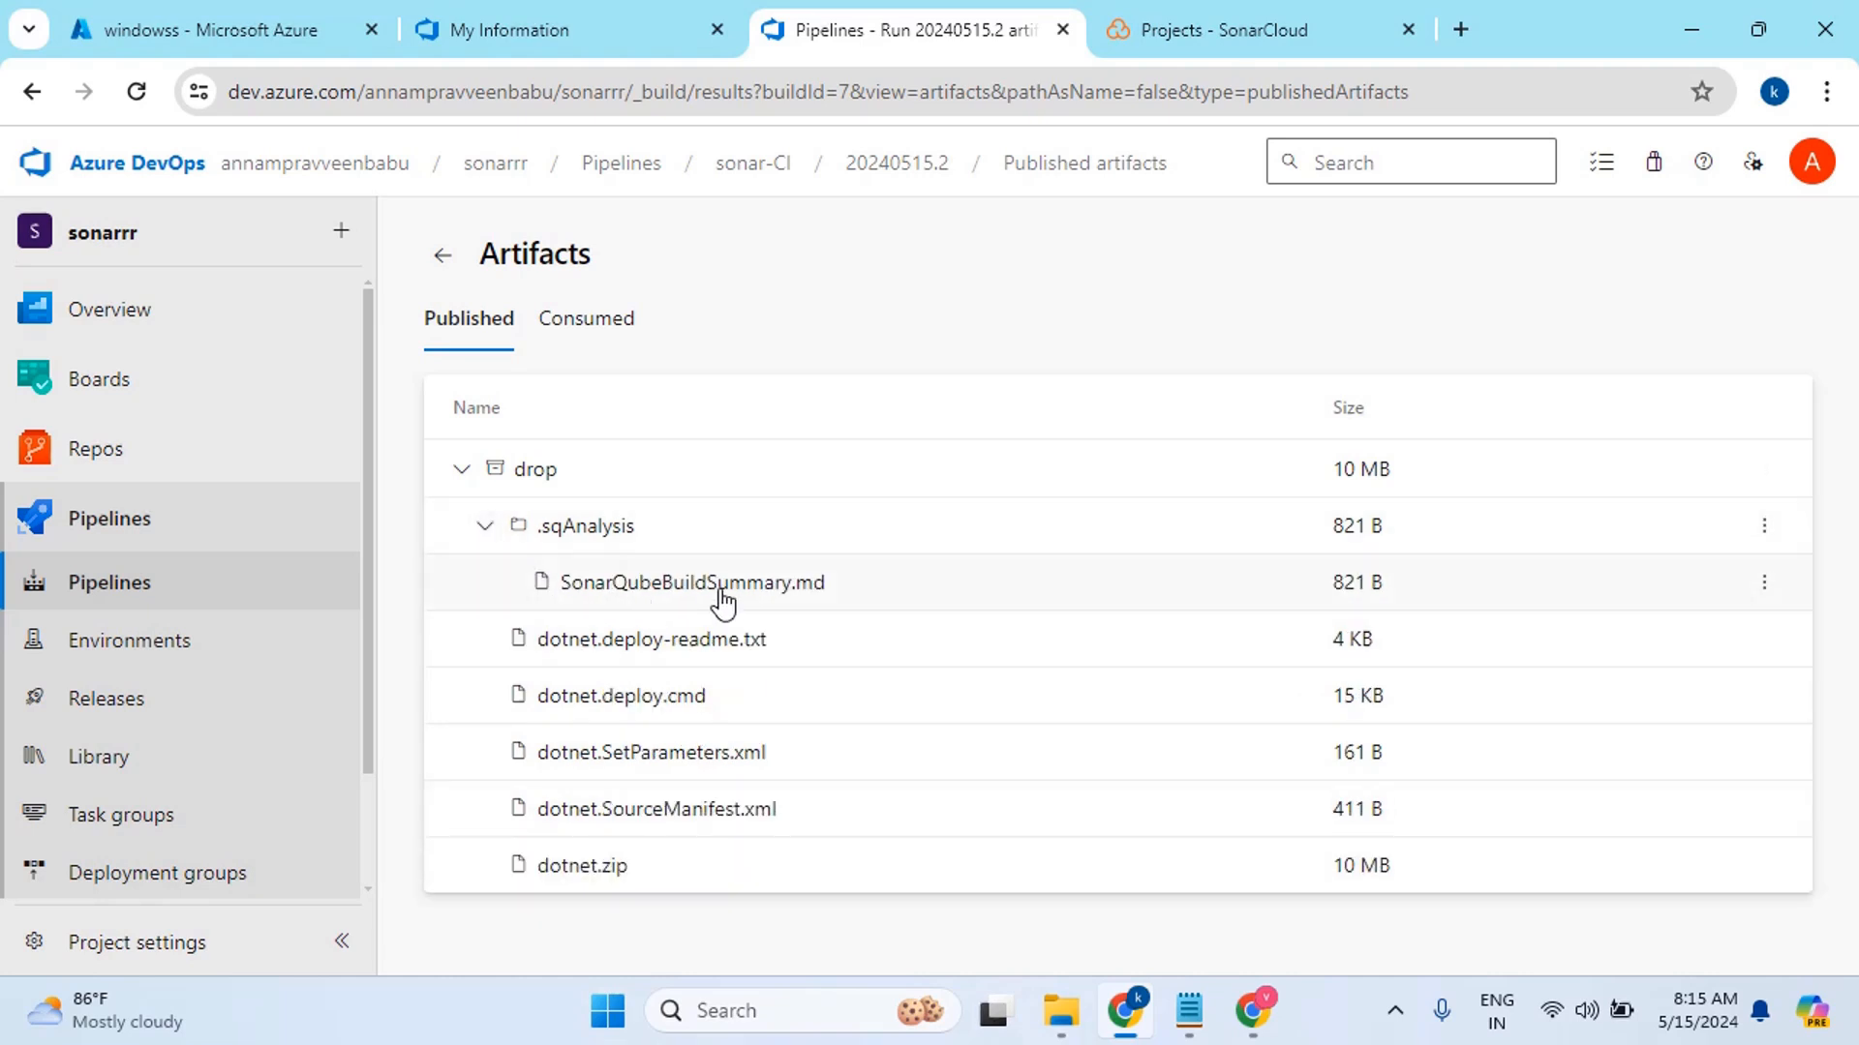
Download SonarQubeBuildSummary.md and open it from the Downloads folder in Visual Studio Code
click(1762, 582)
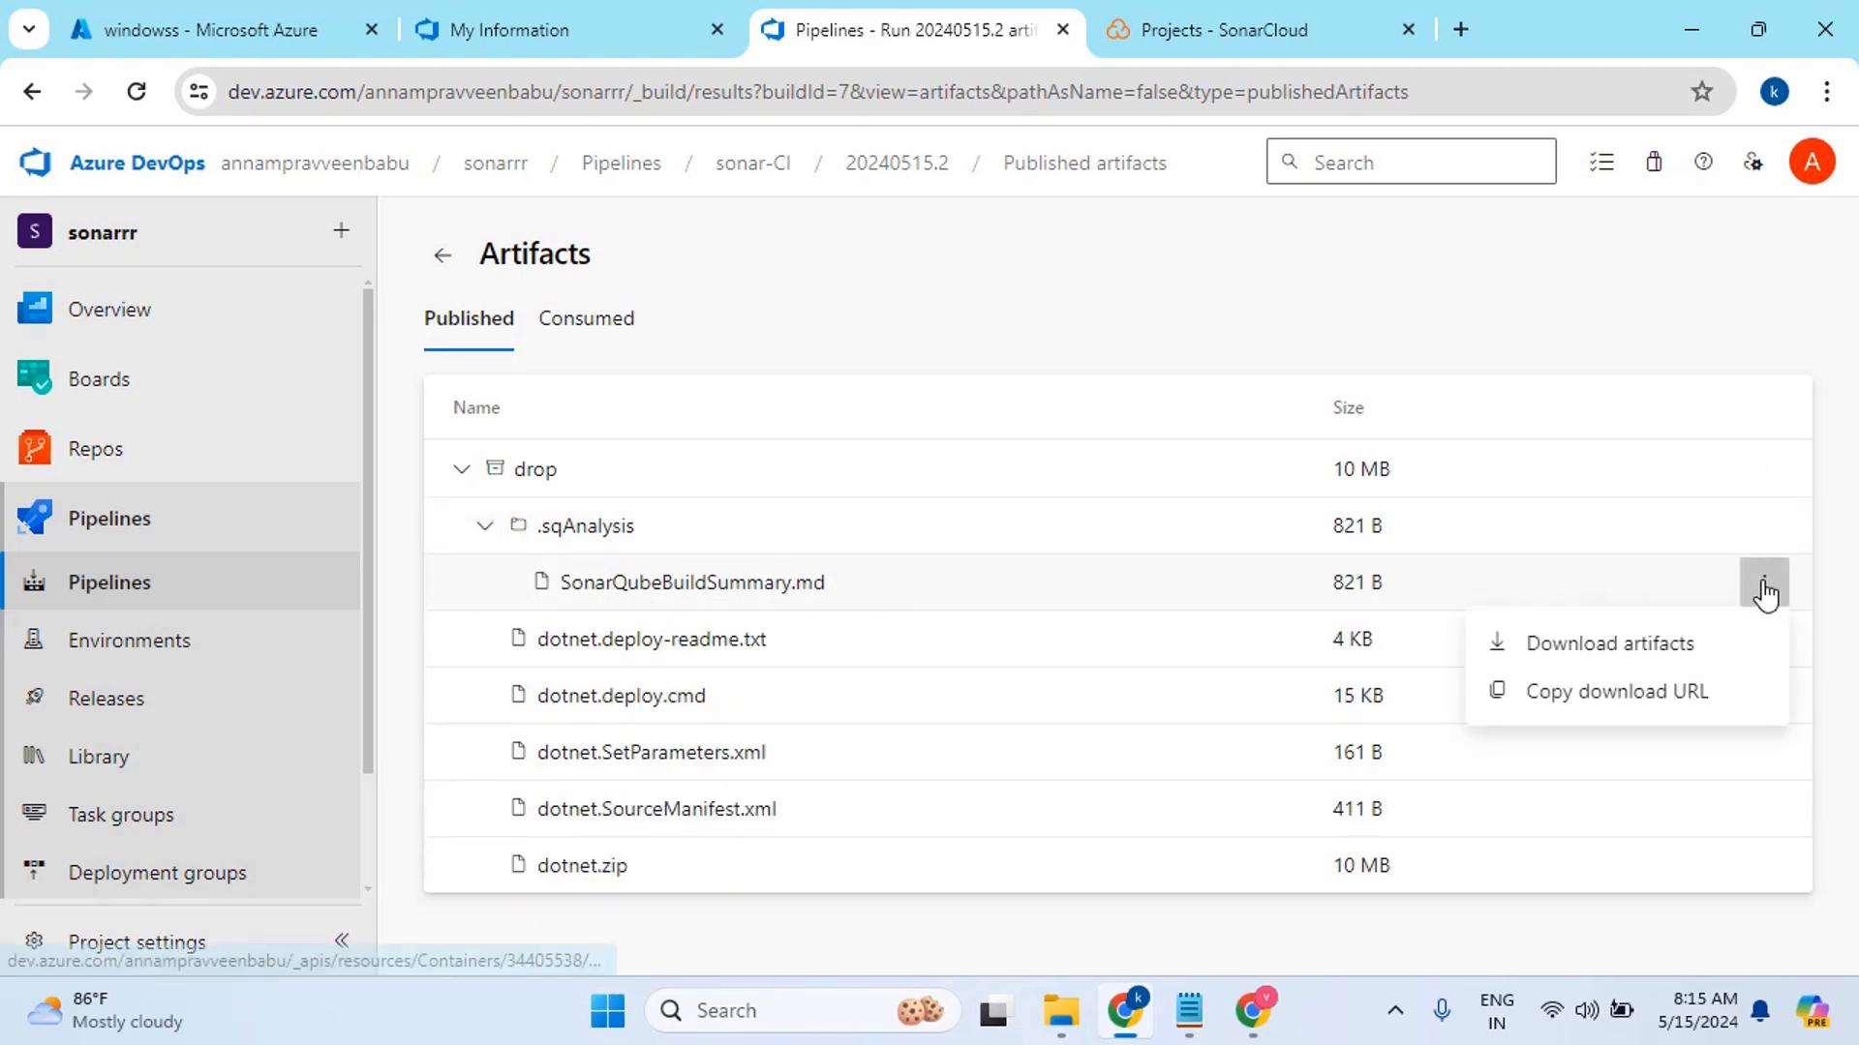
click(1609, 643)
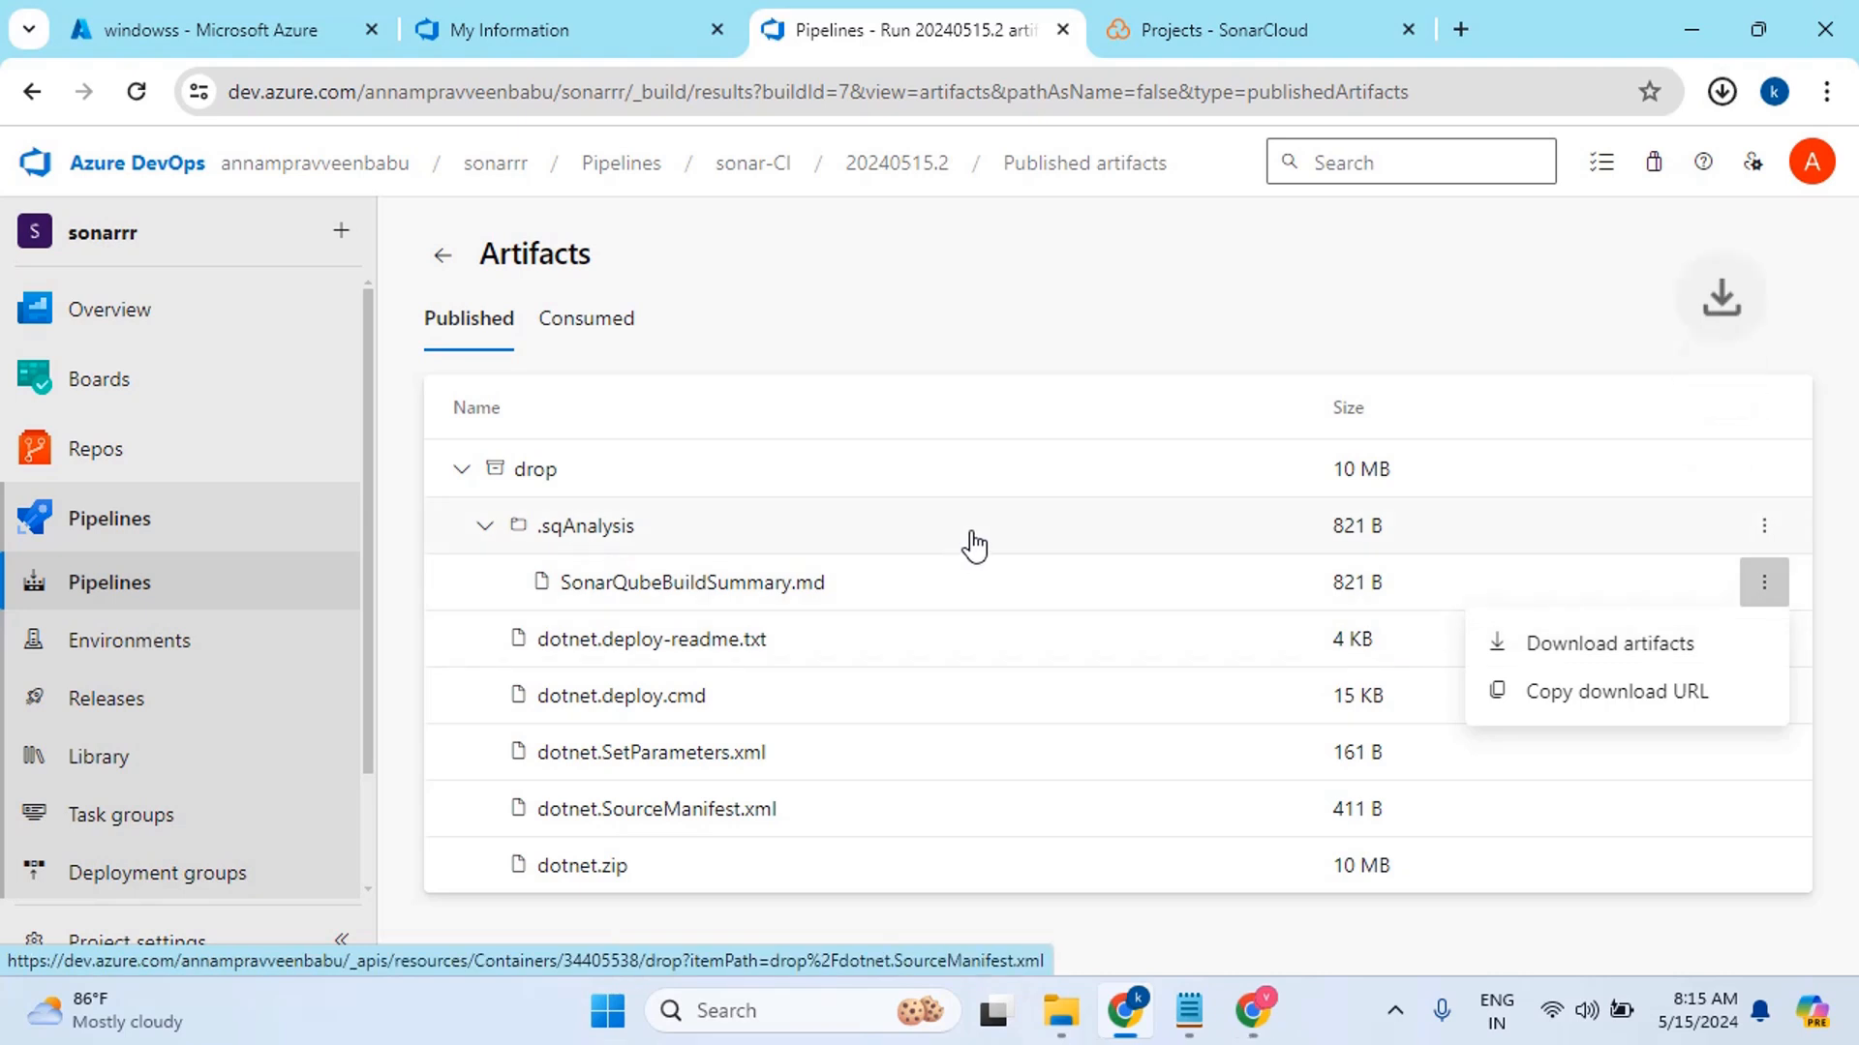
mouse_move(1570, 182)
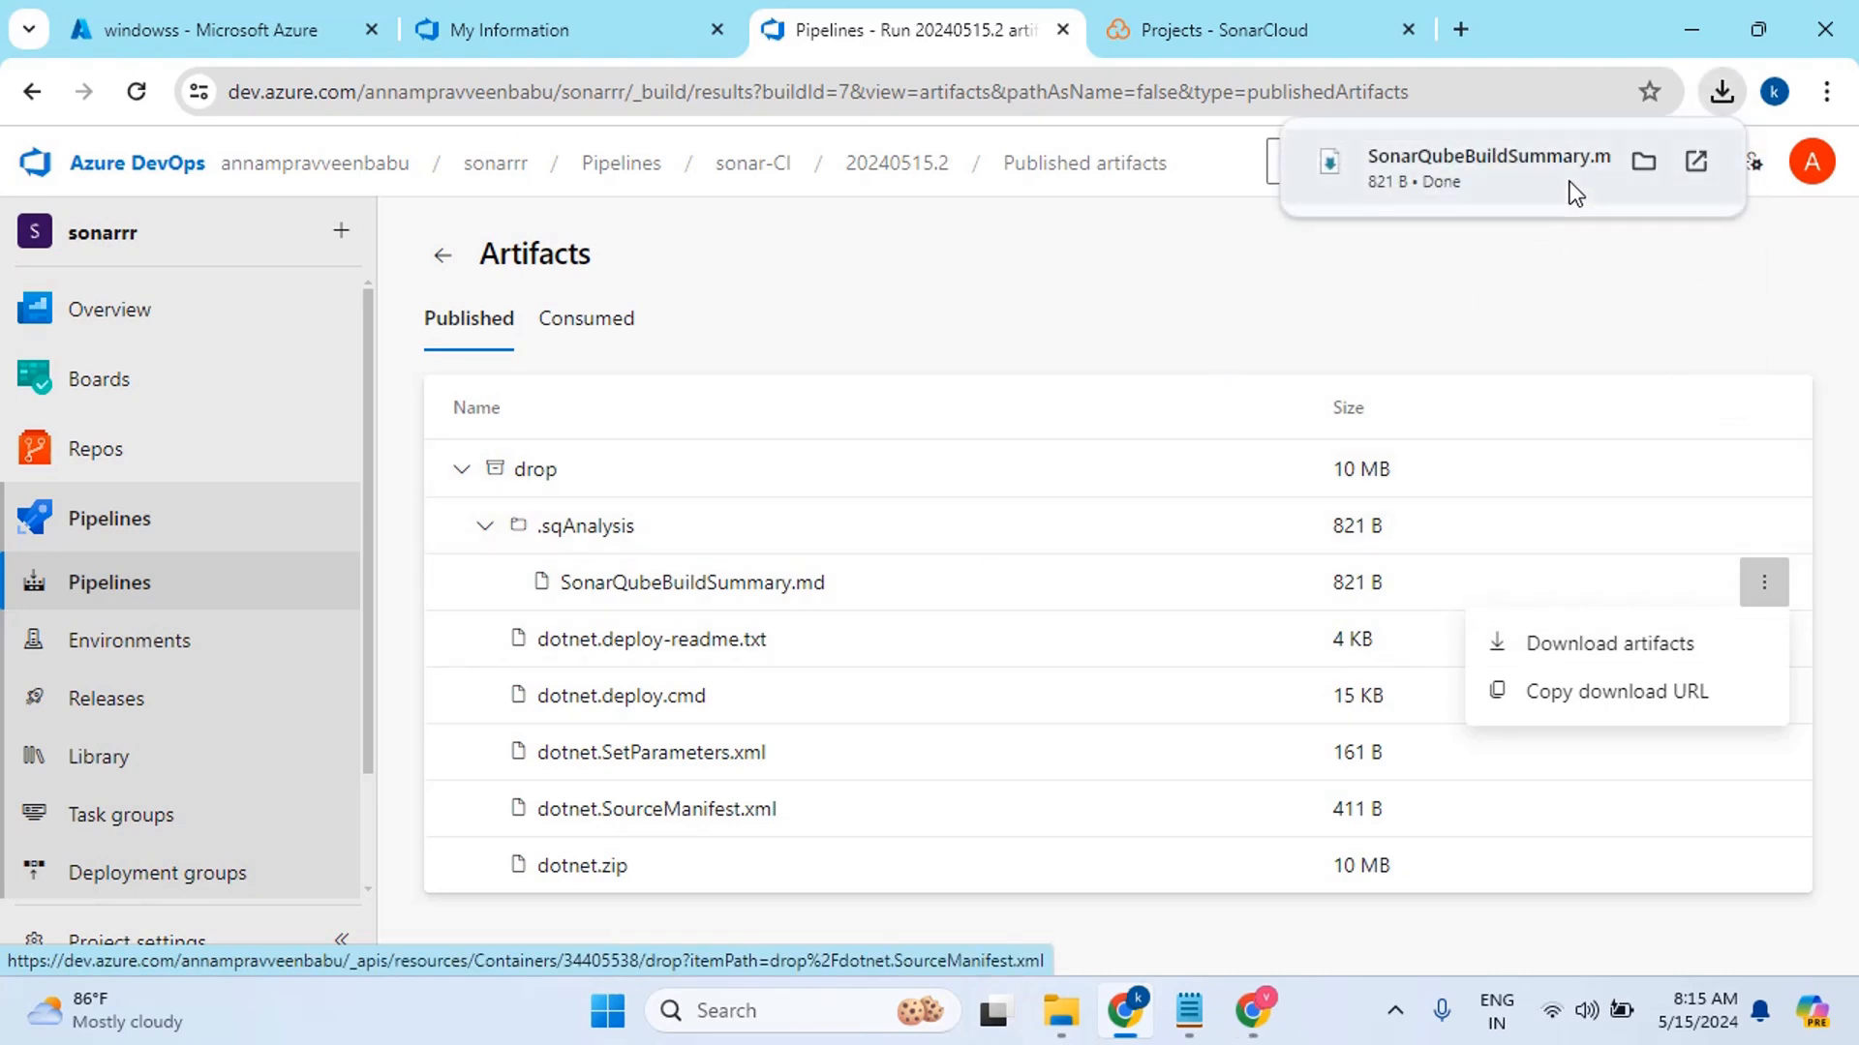
click(1644, 162)
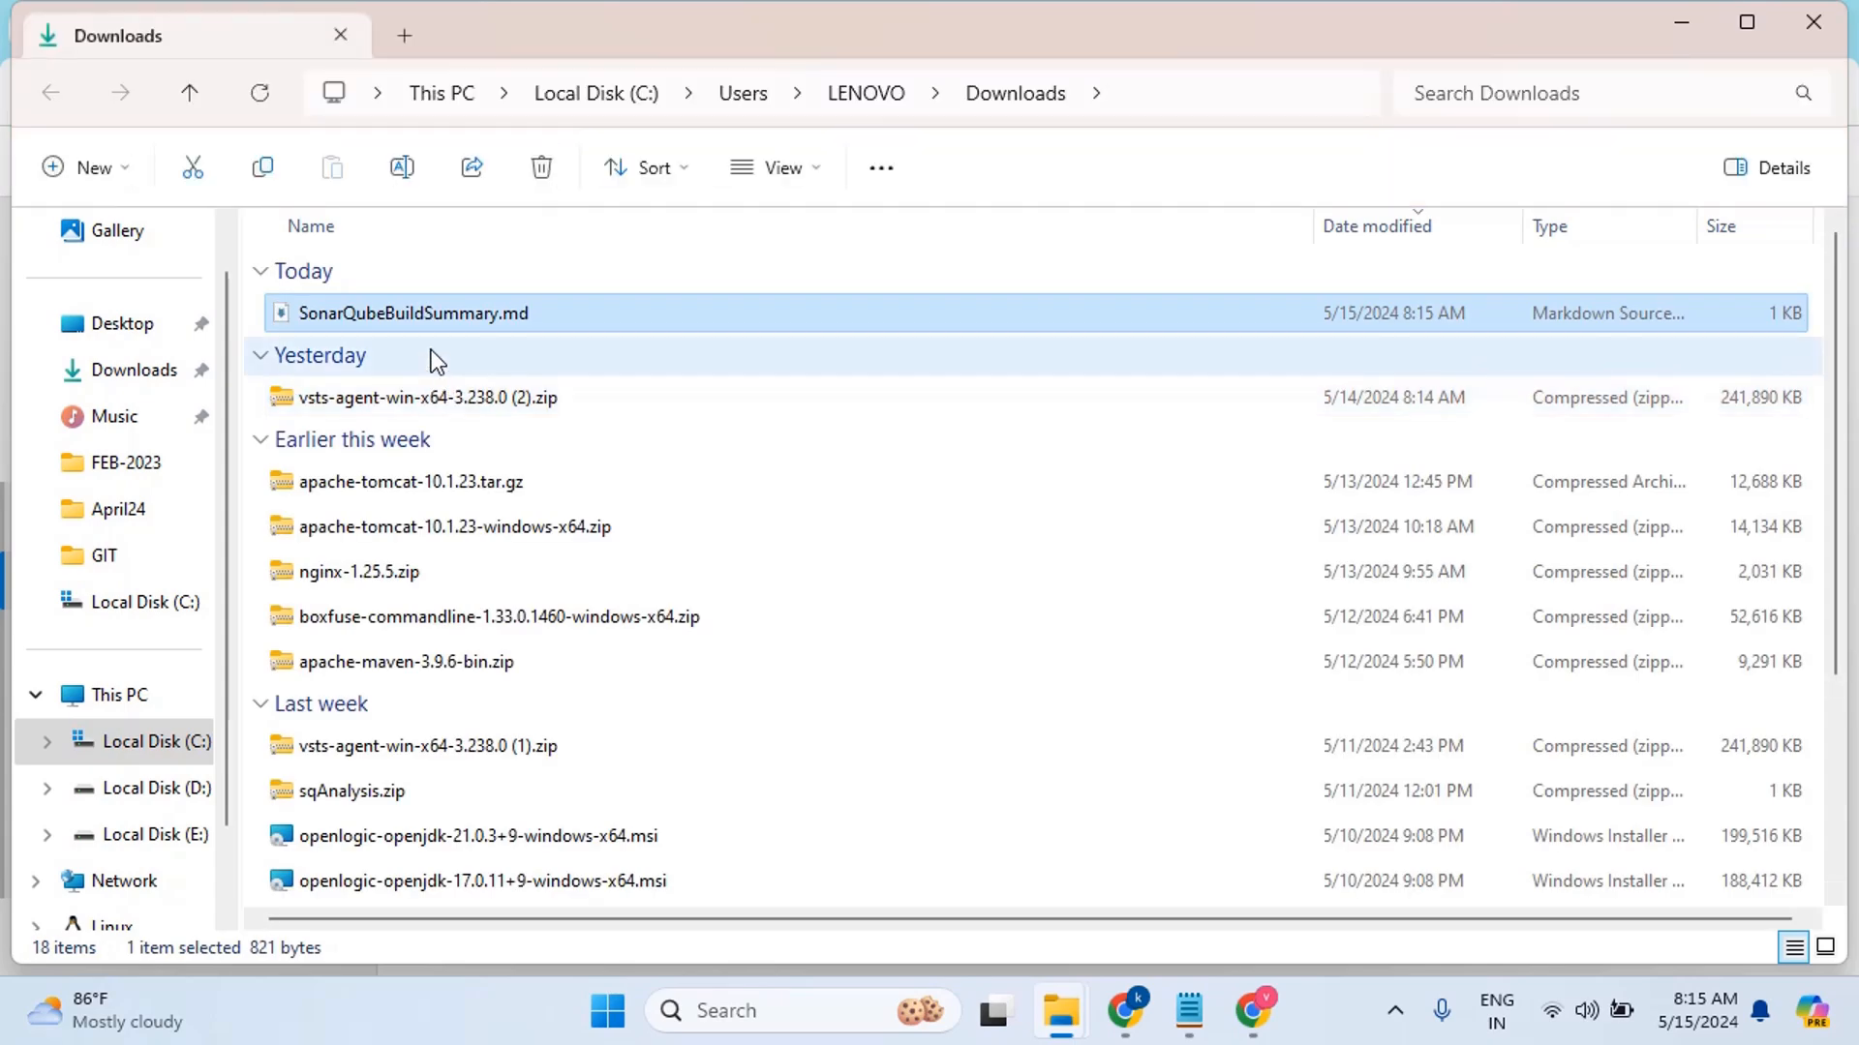
right_click(428, 322)
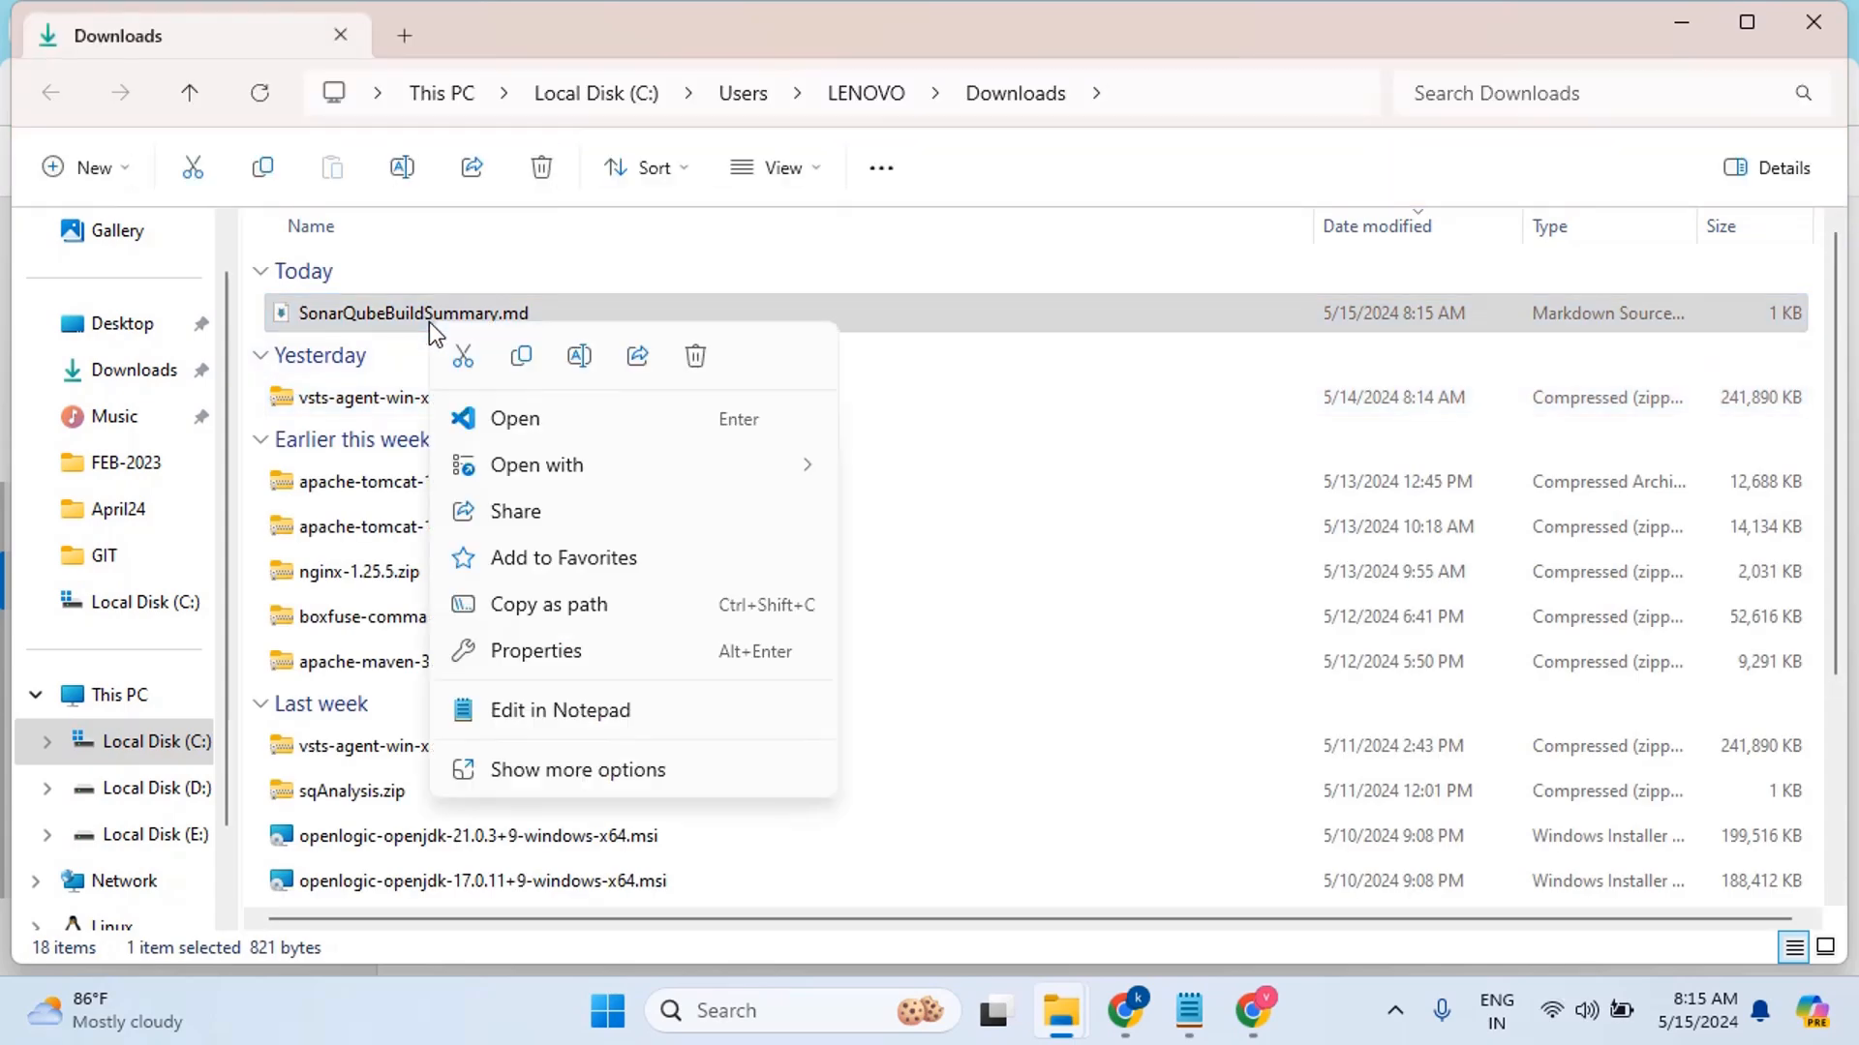
click(474, 419)
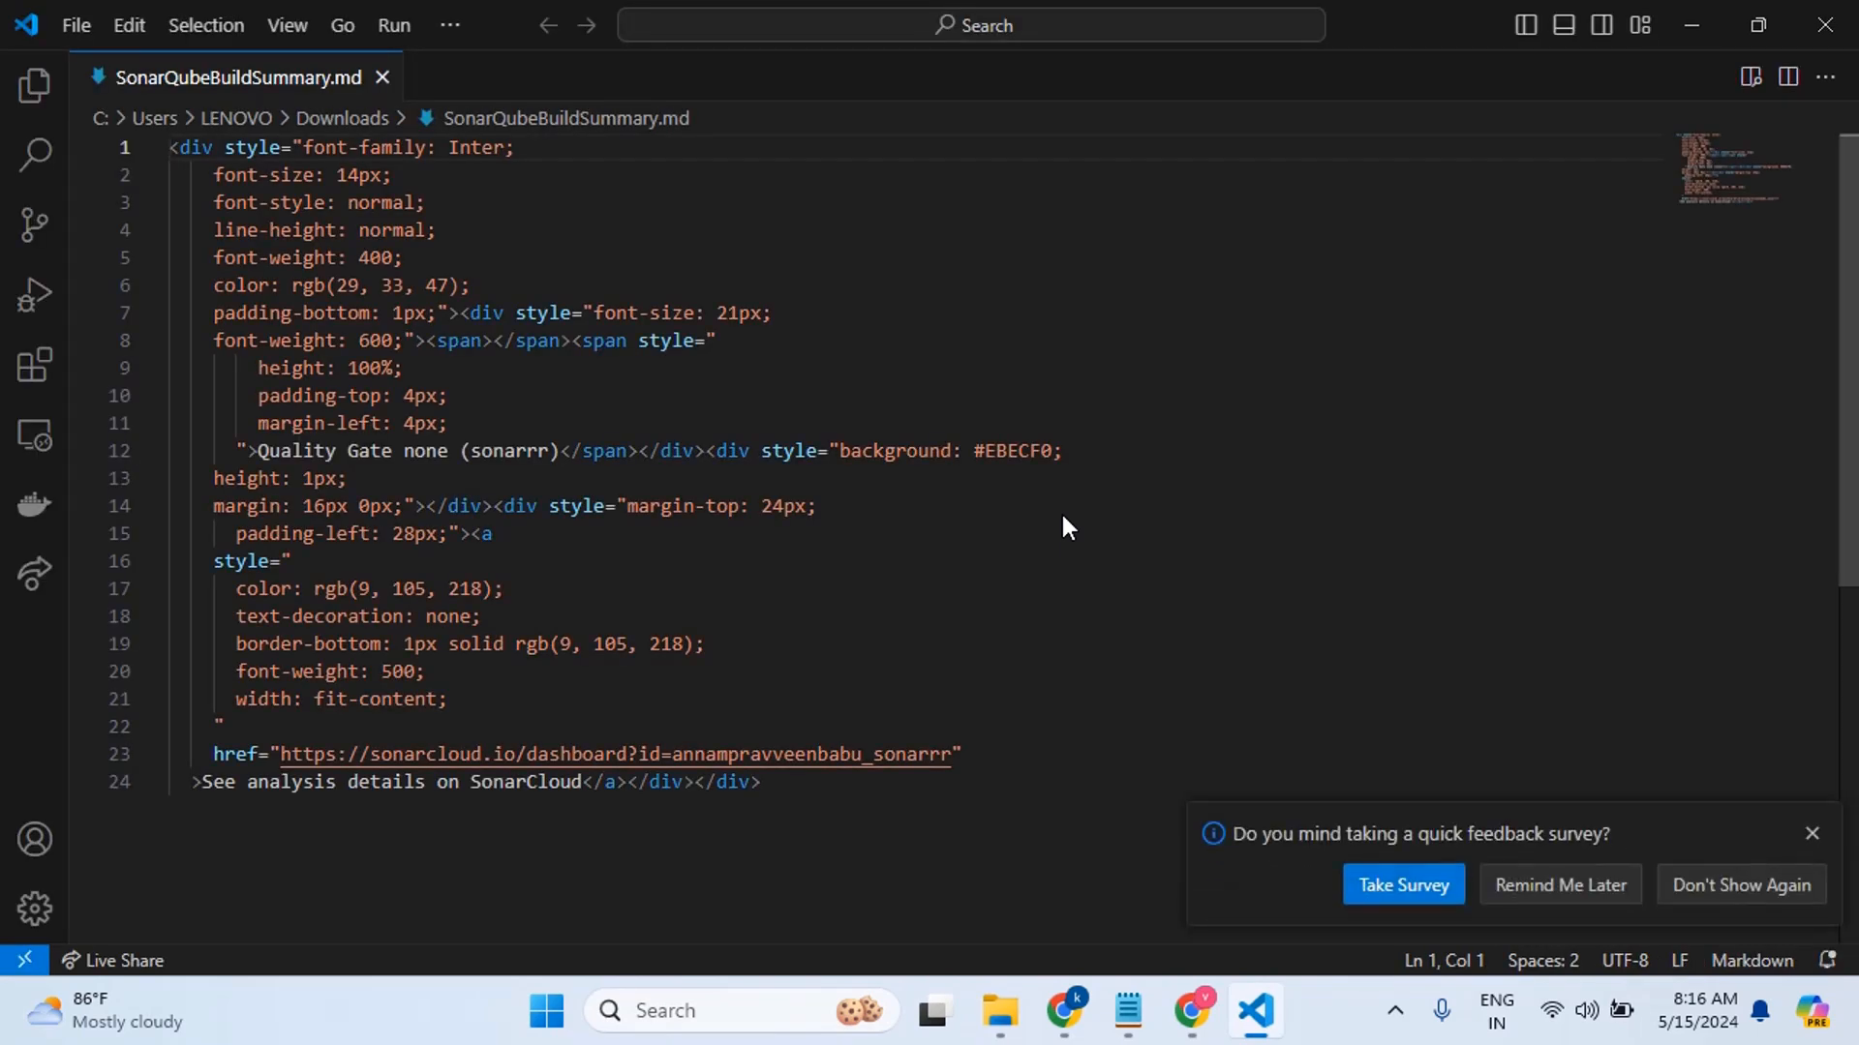
Examine SonarQubeBuildSummary.md, highlighting the Quality Gate text on line 12, and close the file
click(1812, 834)
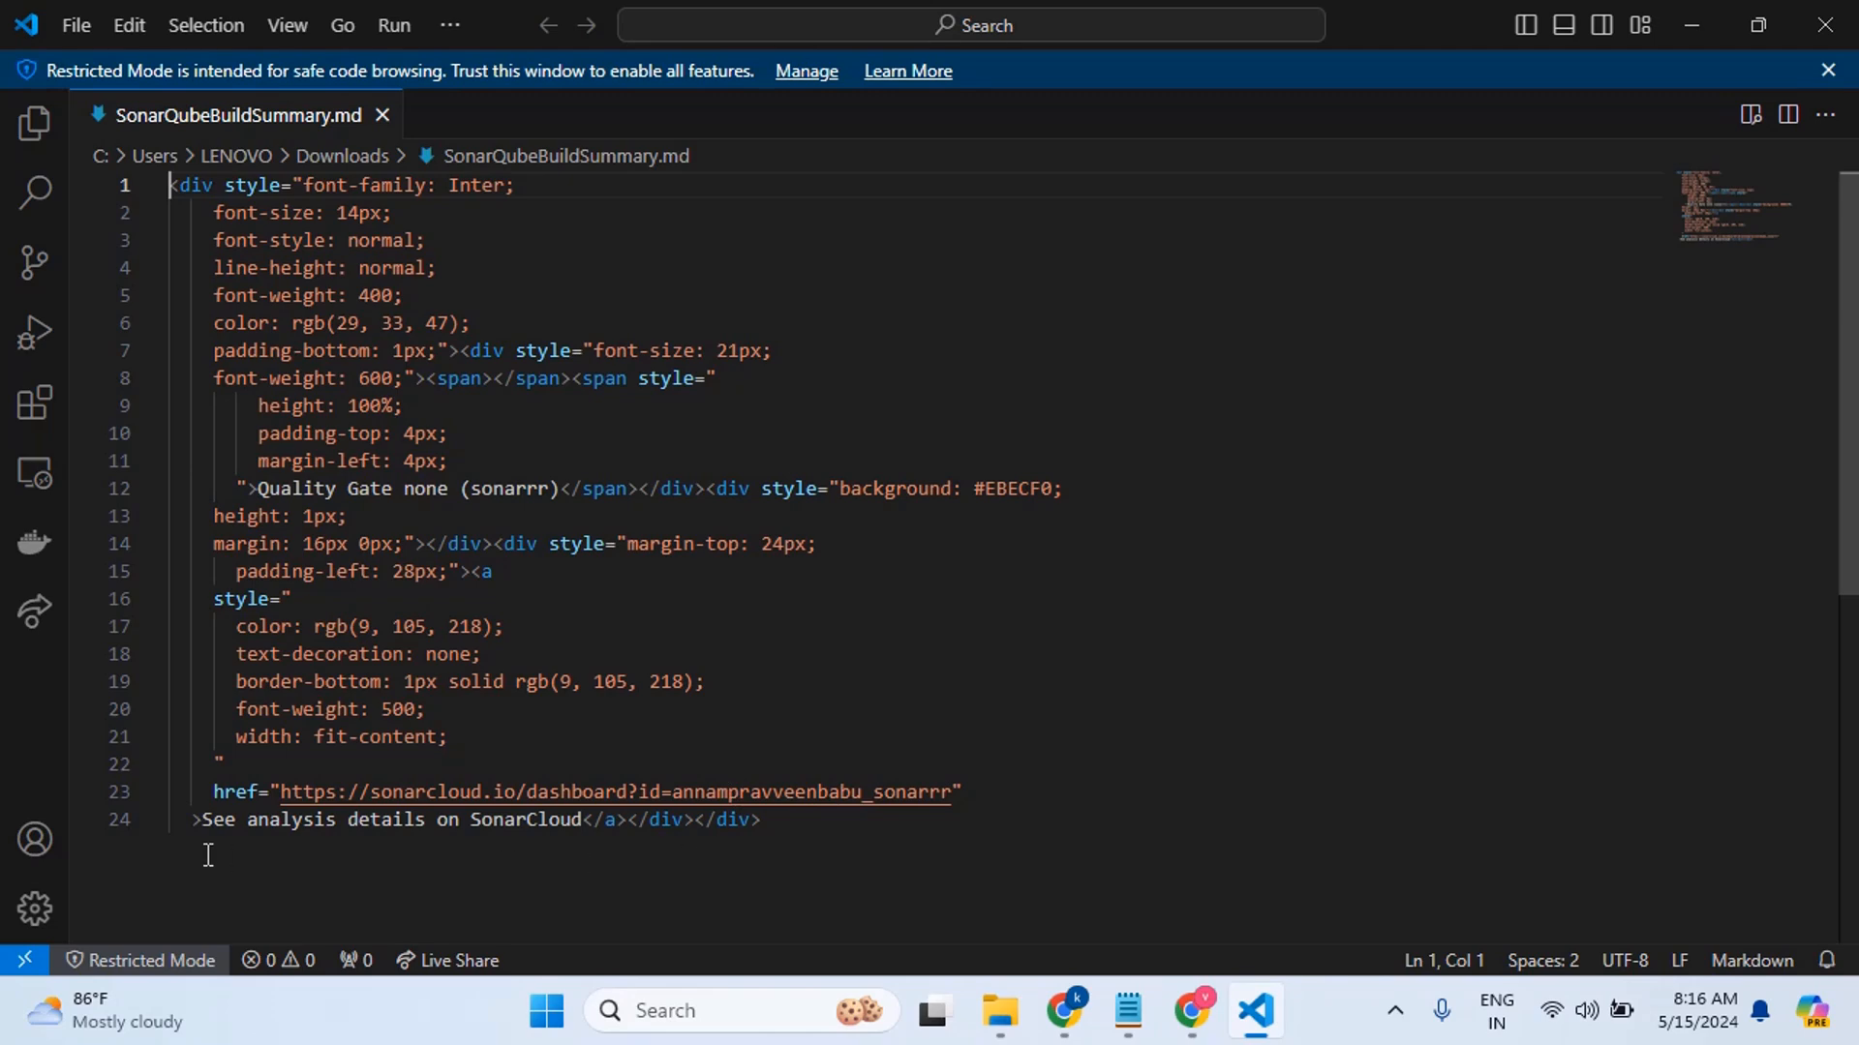
click(194, 822)
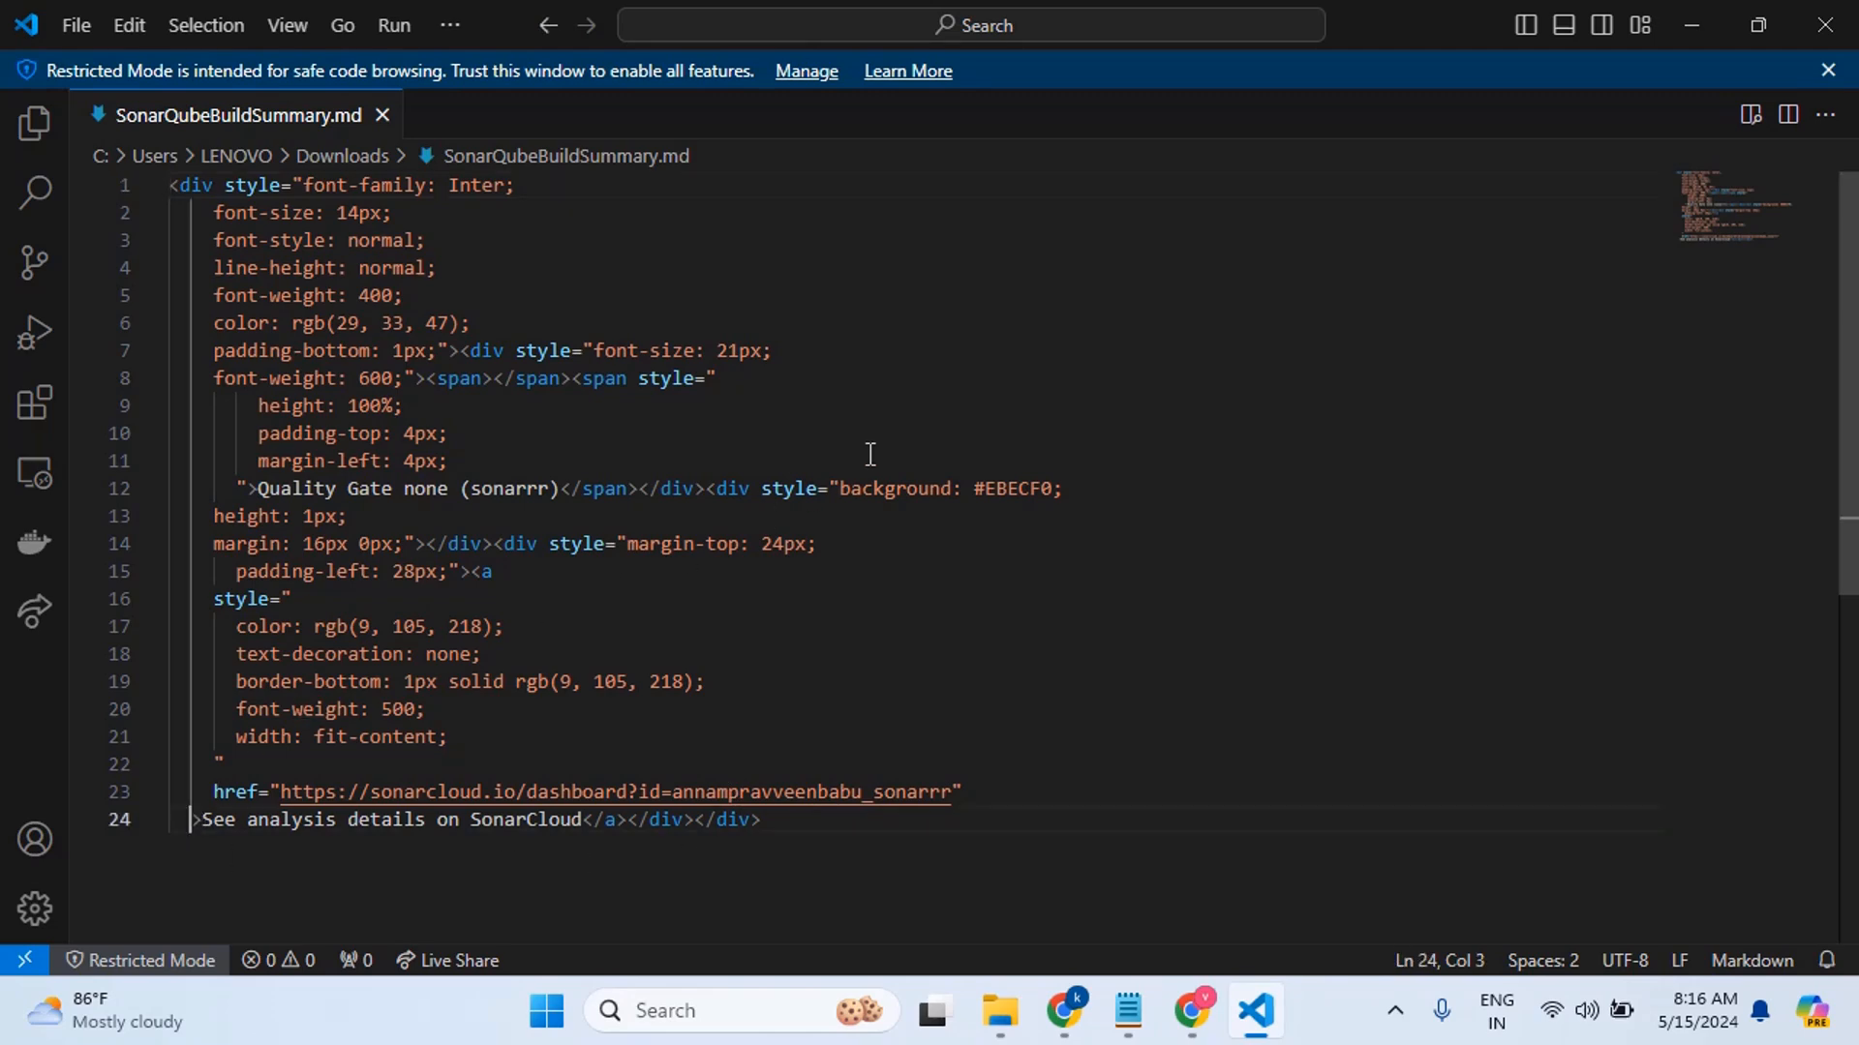
scroll(871, 455, down, 2)
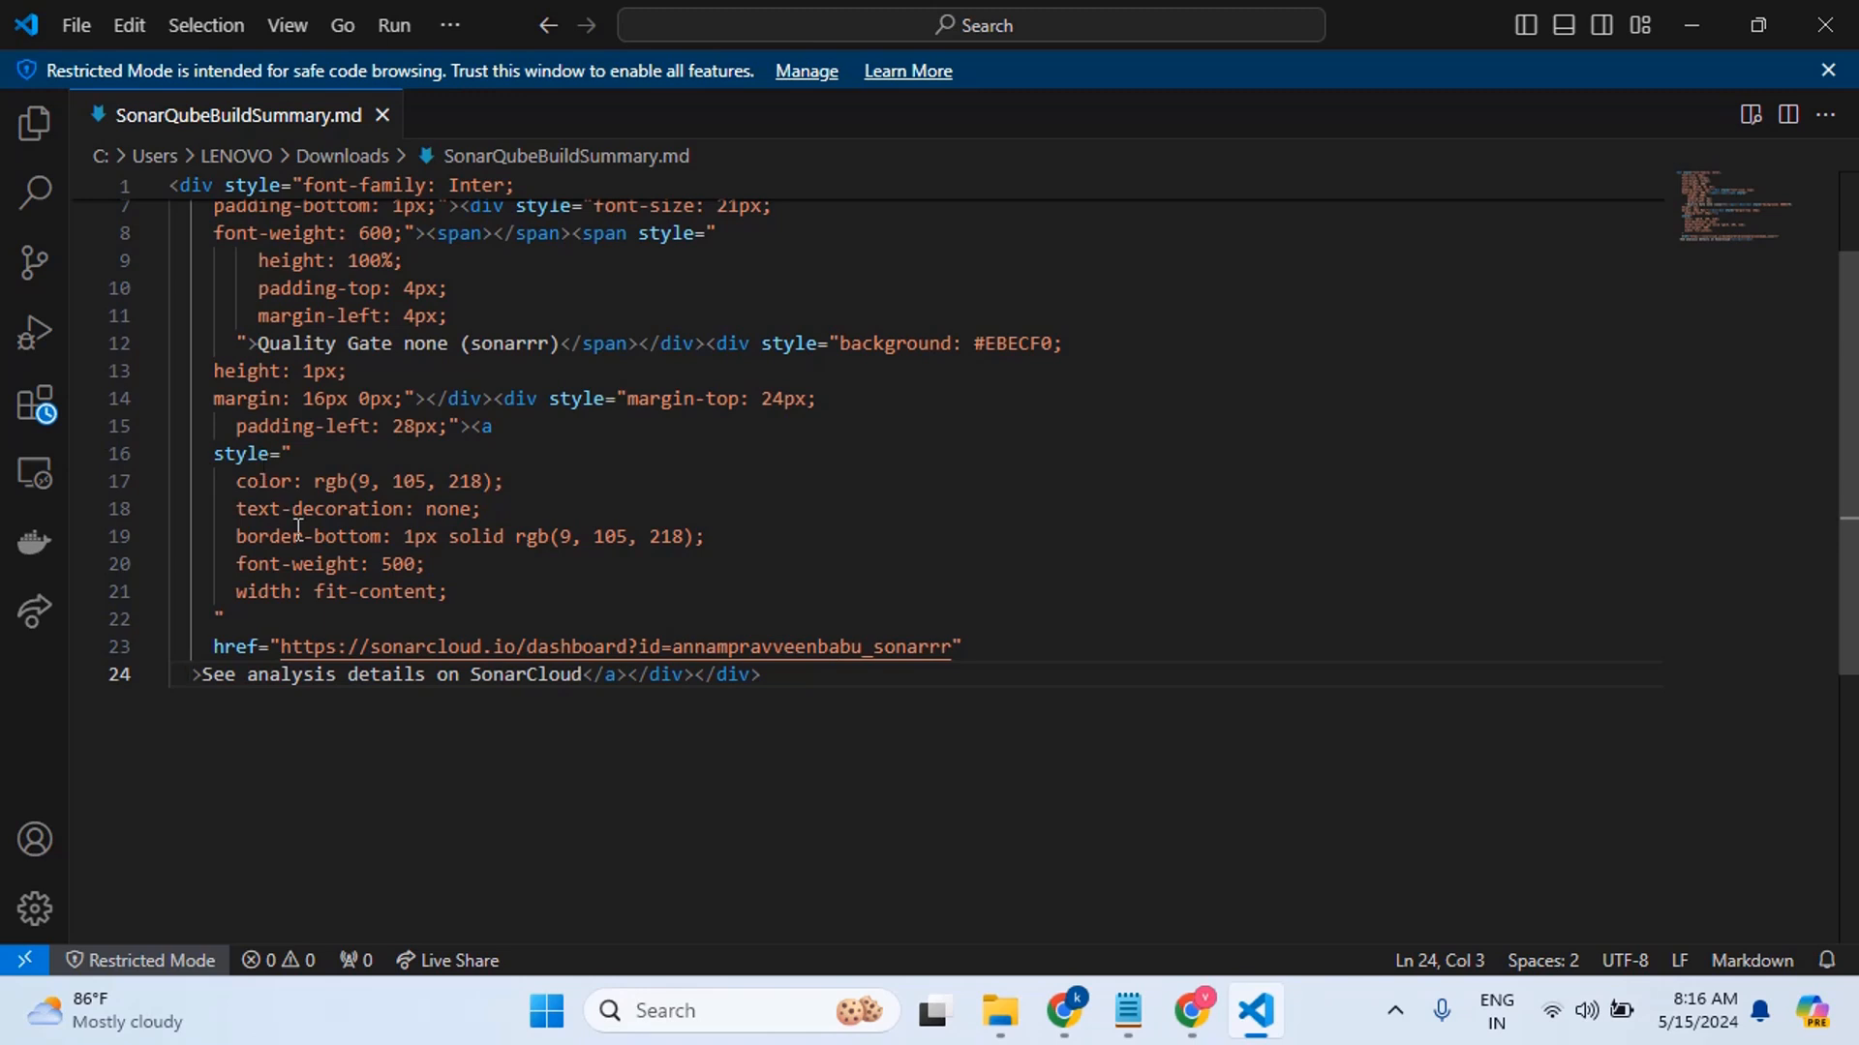
scroll(299, 528, up, 1)
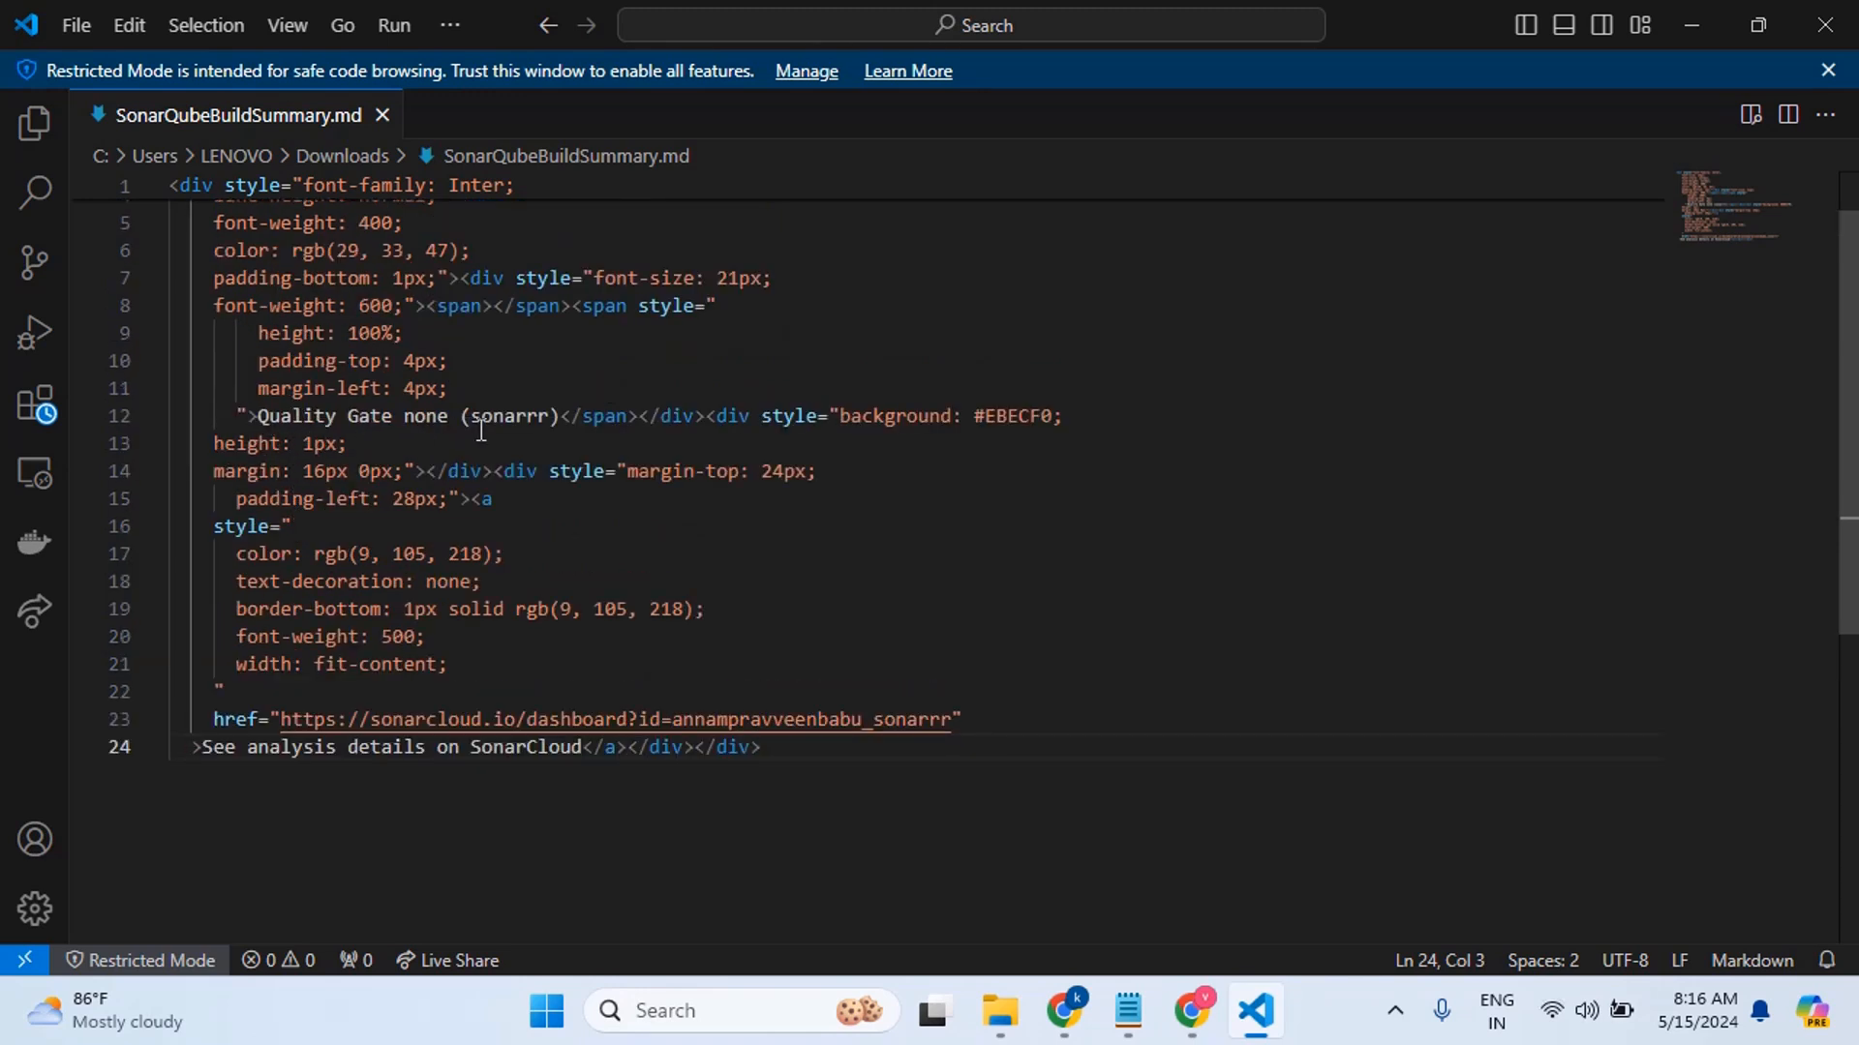
drag(1066, 426, 262, 432)
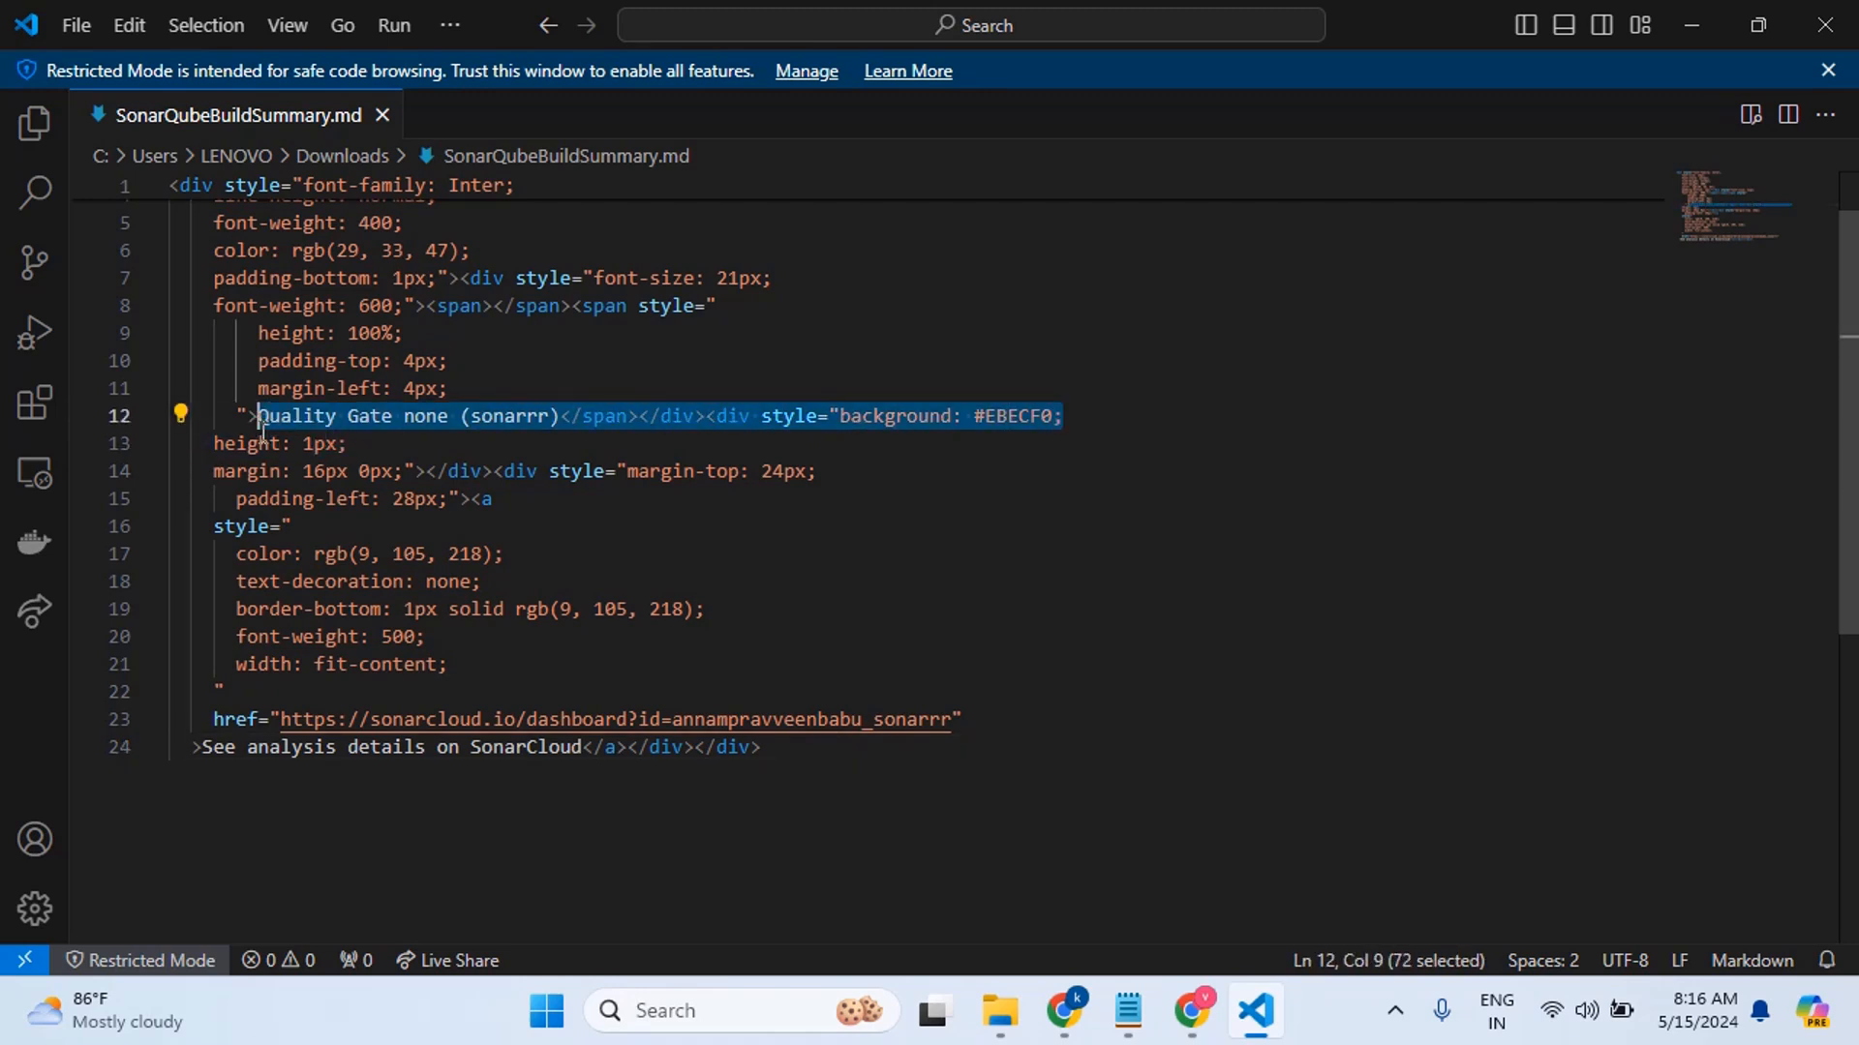
scroll(357, 571, up, 2)
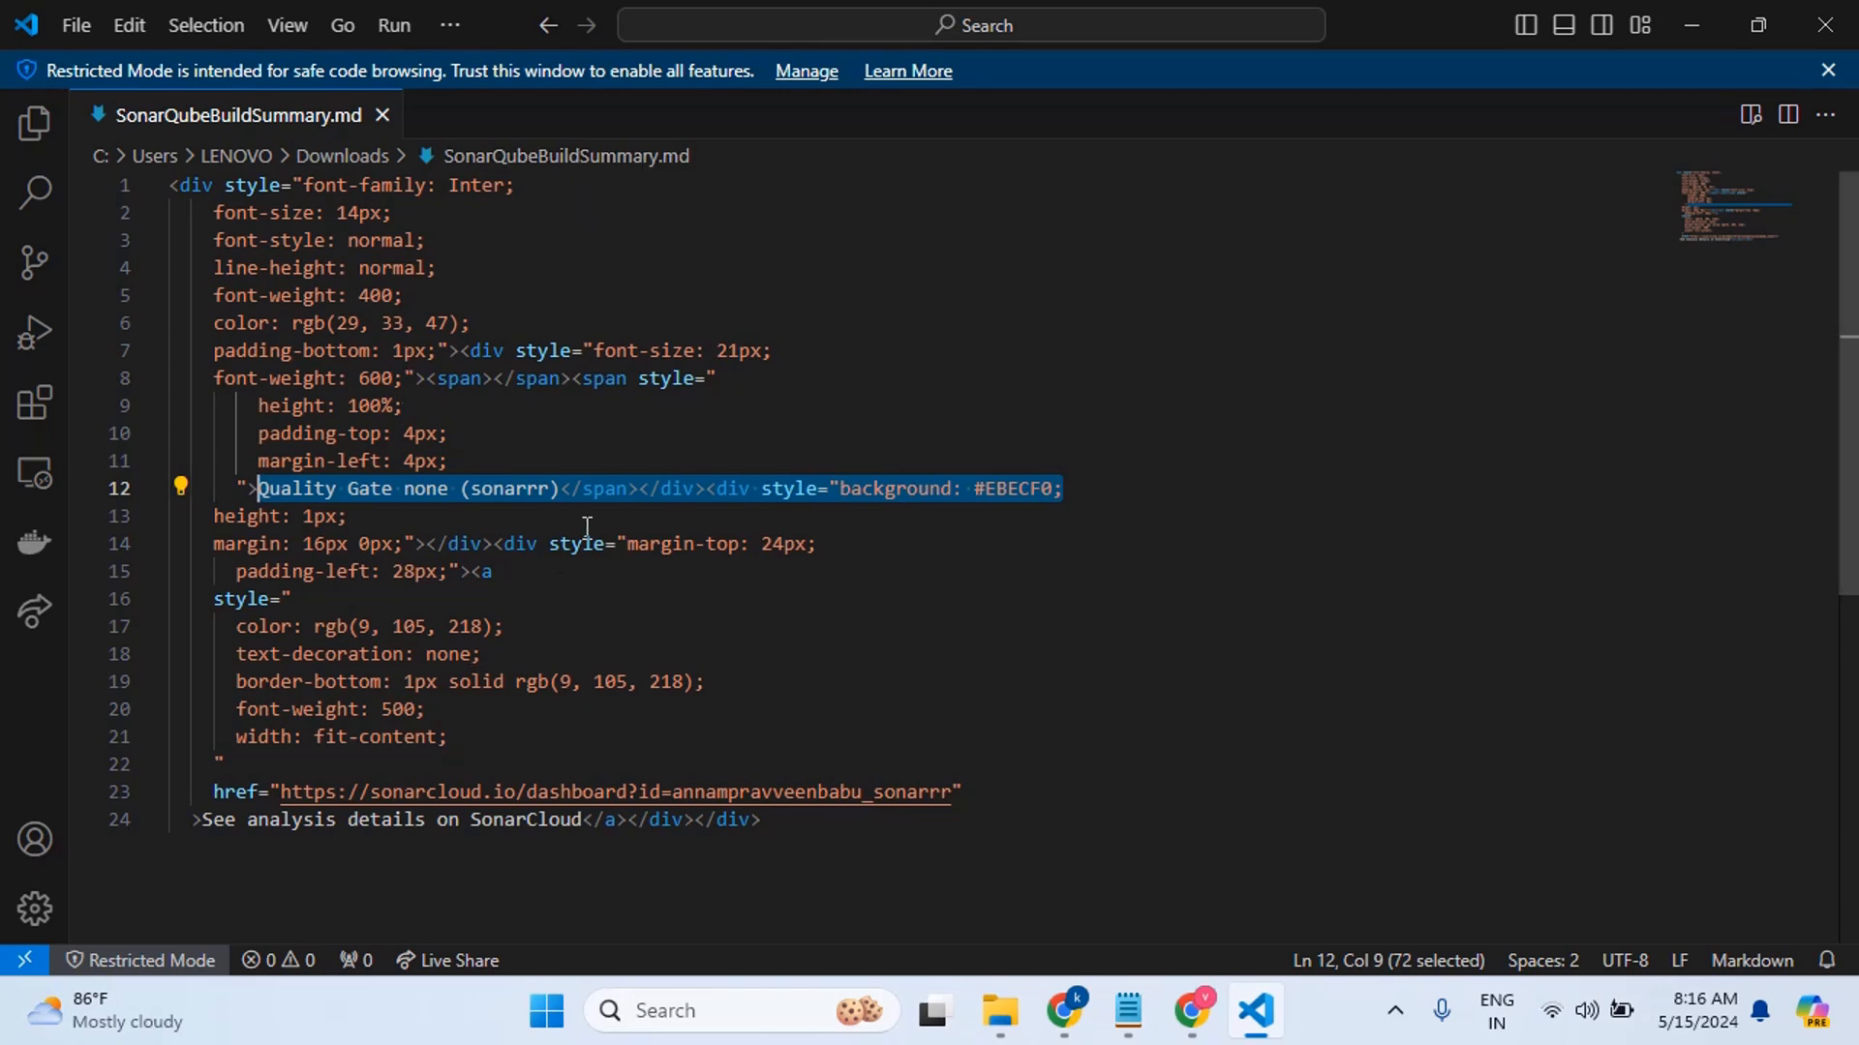
scroll(392, 811, down, 2)
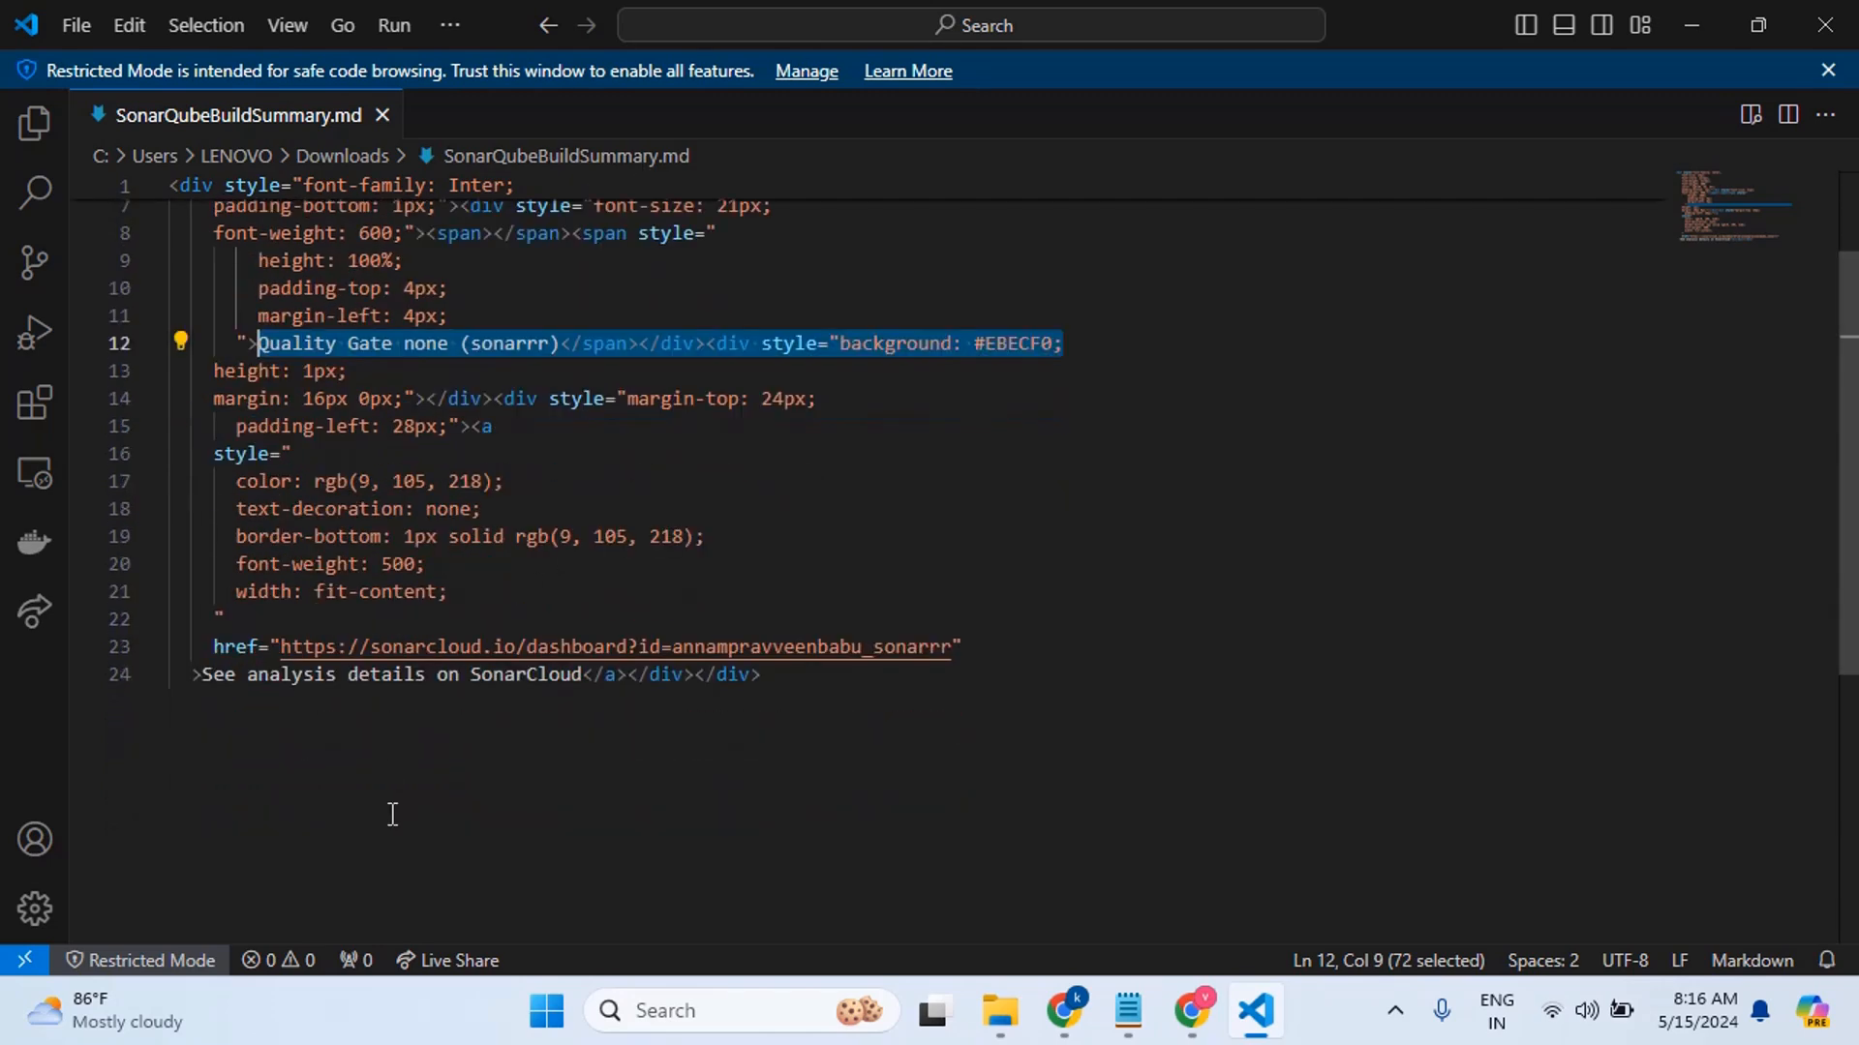
scroll(392, 814, up, 2)
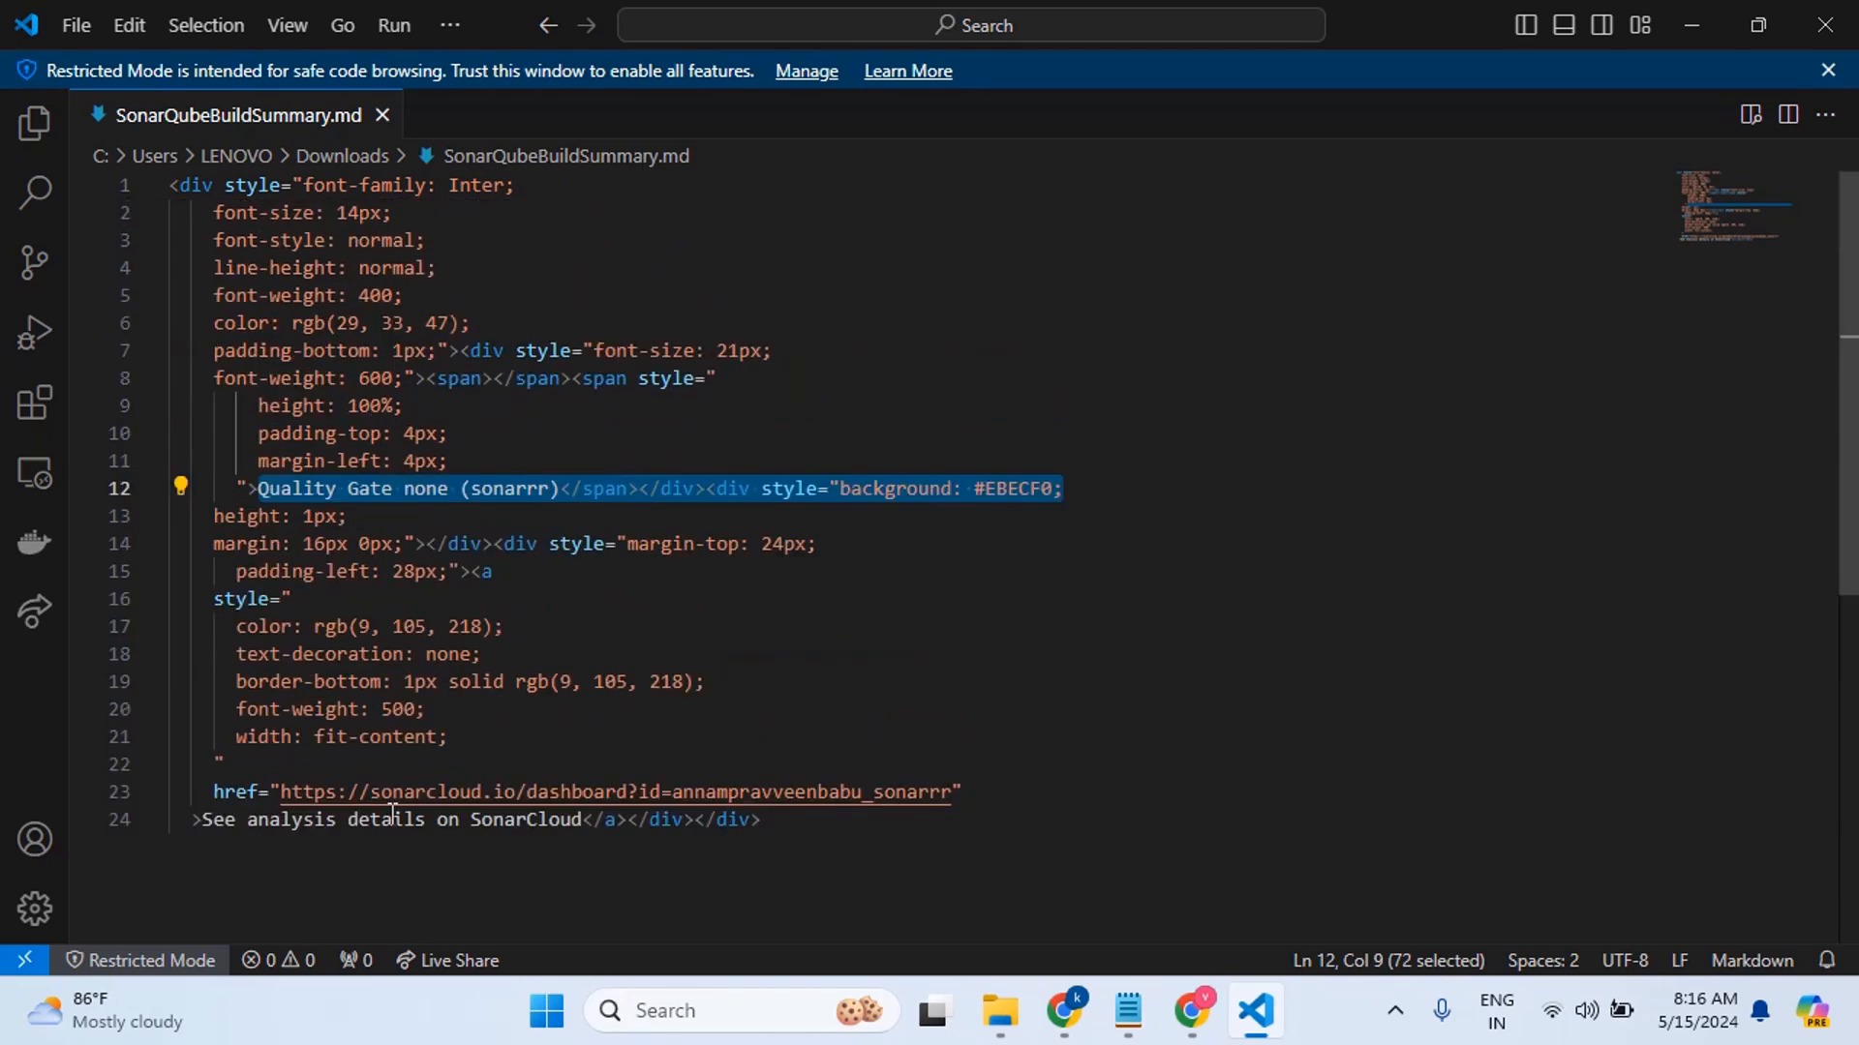
click(385, 120)
click(1691, 24)
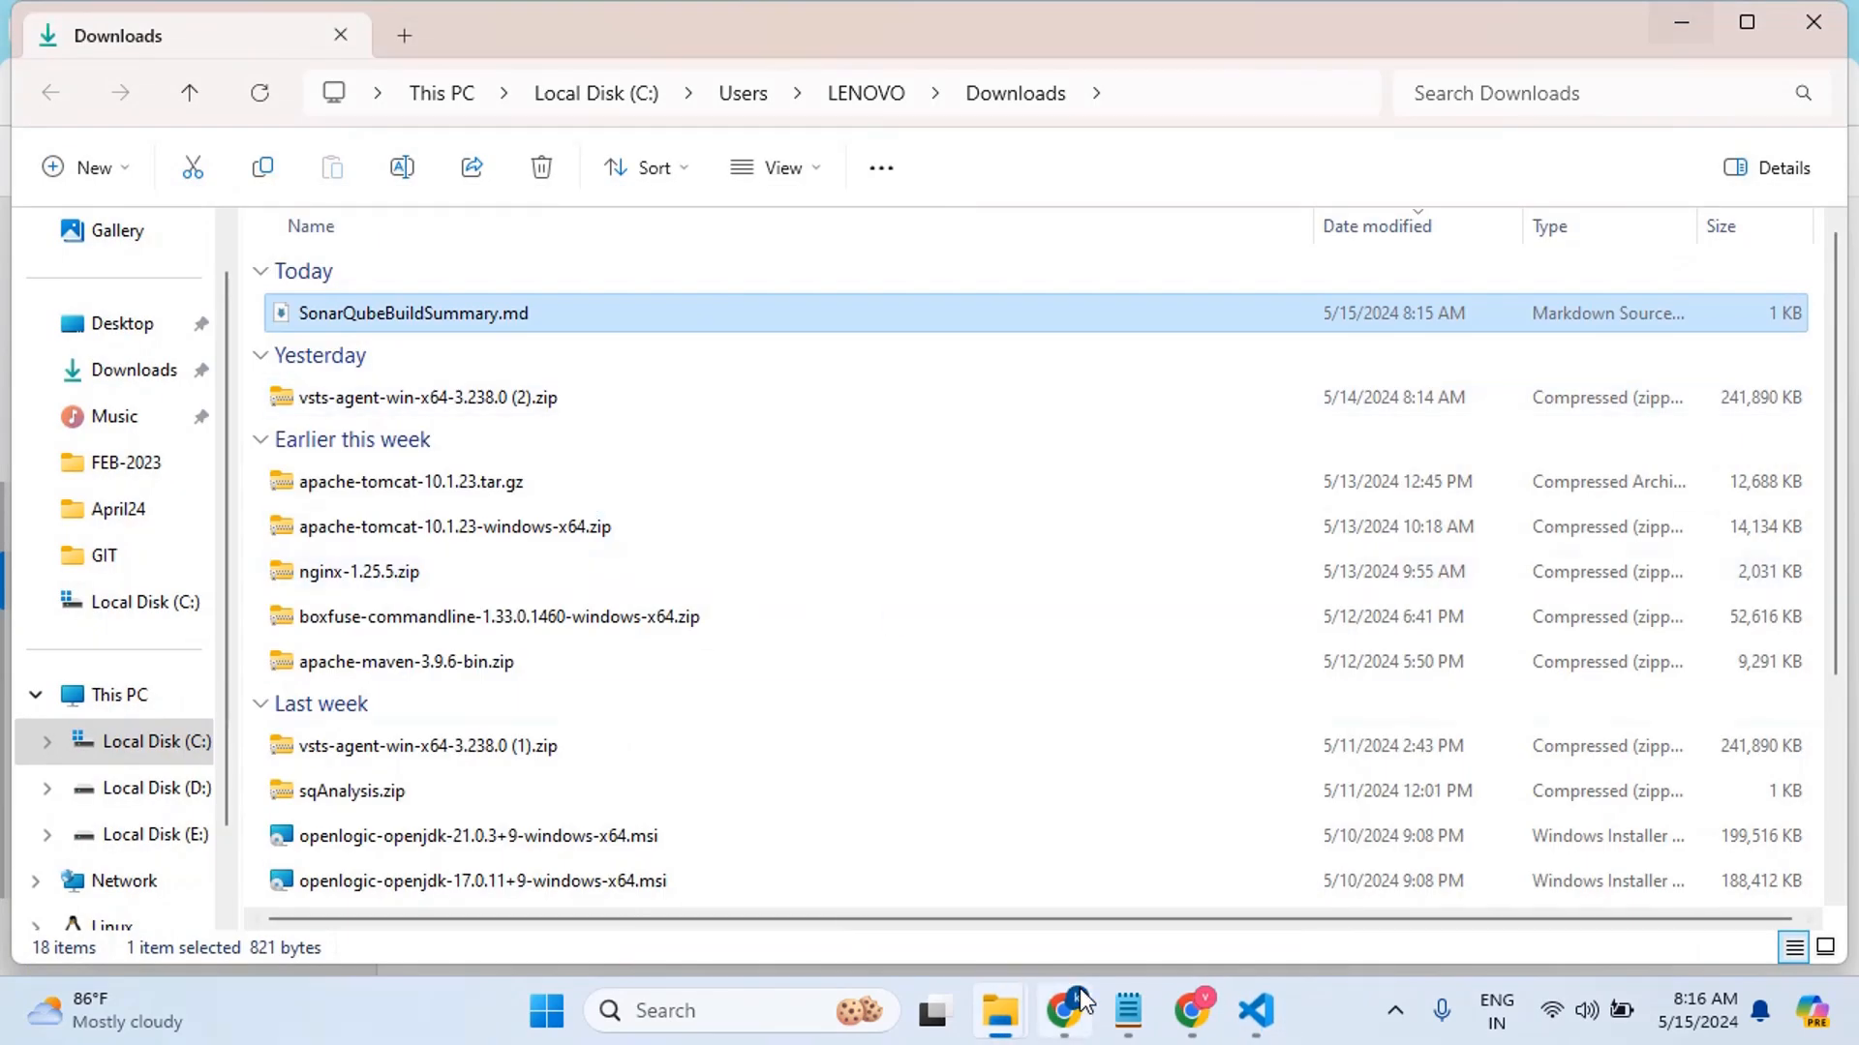
Switch to SonarCloud in the browser, open the sonarrr project overview and review its latest activity
click(1082, 1012)
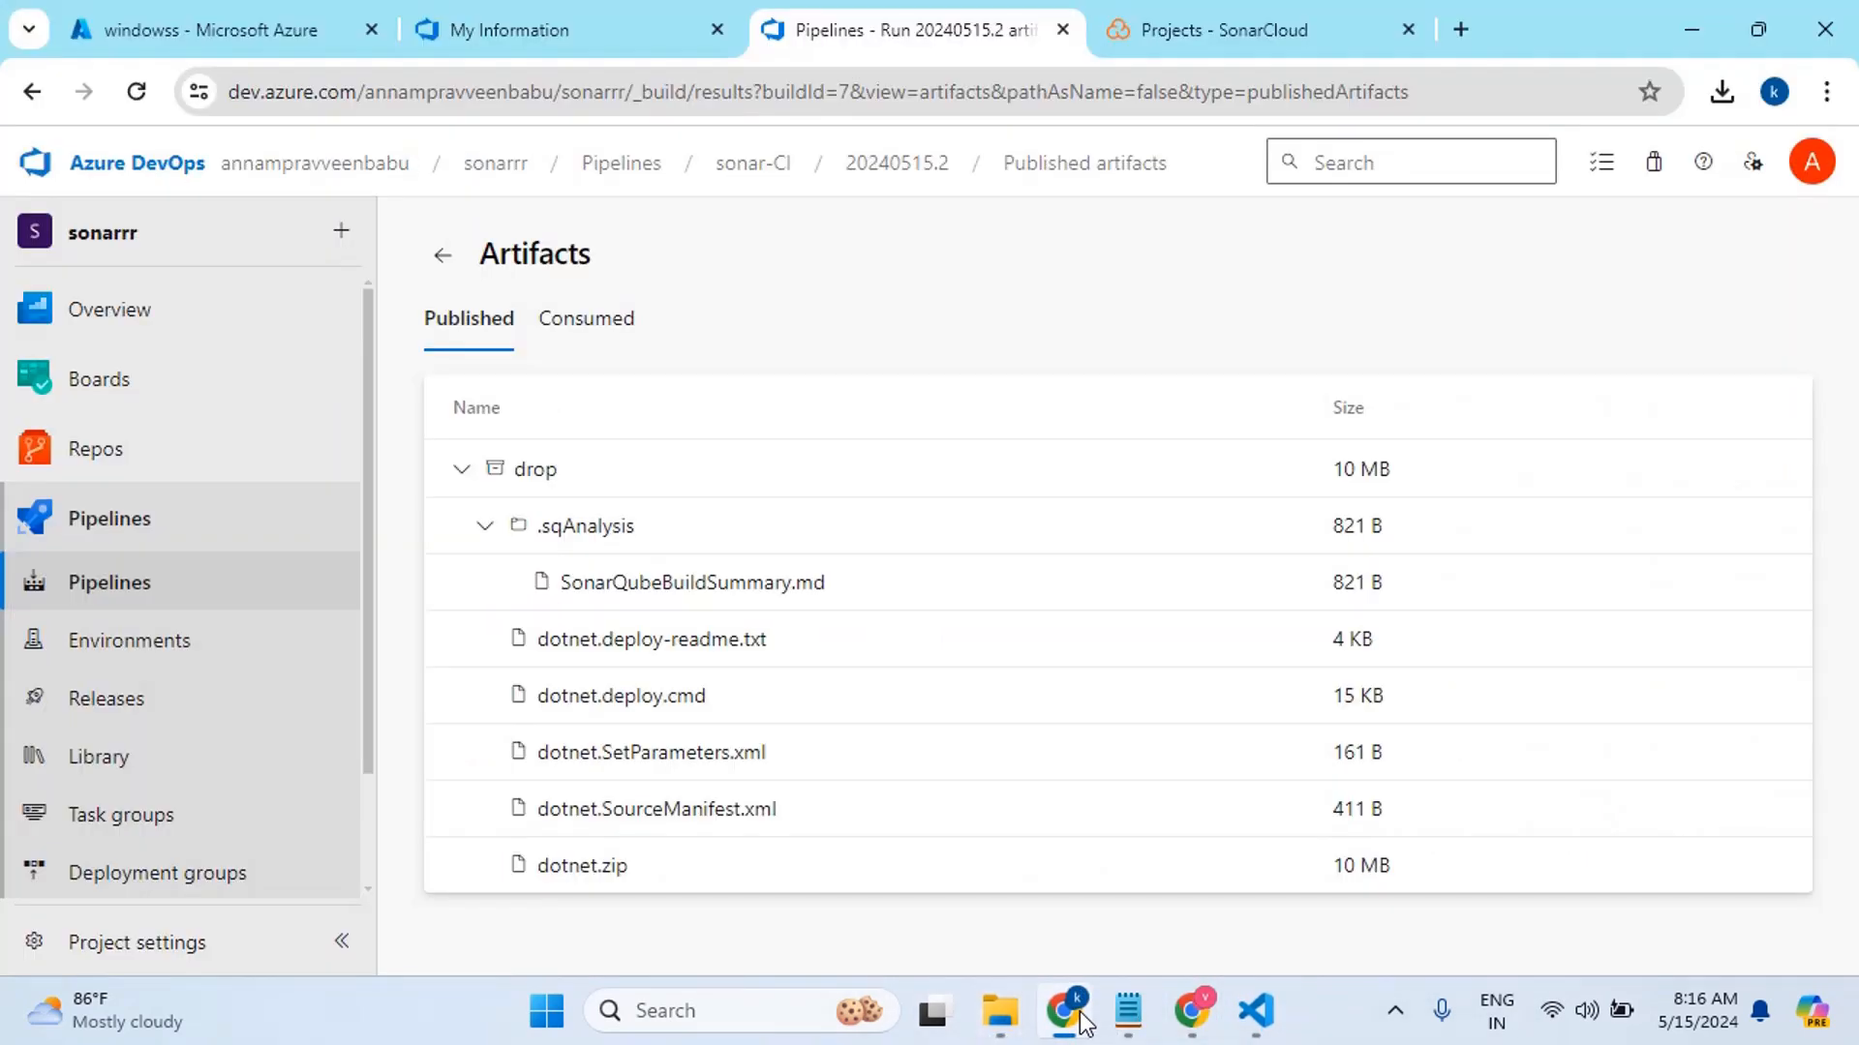
click(1249, 38)
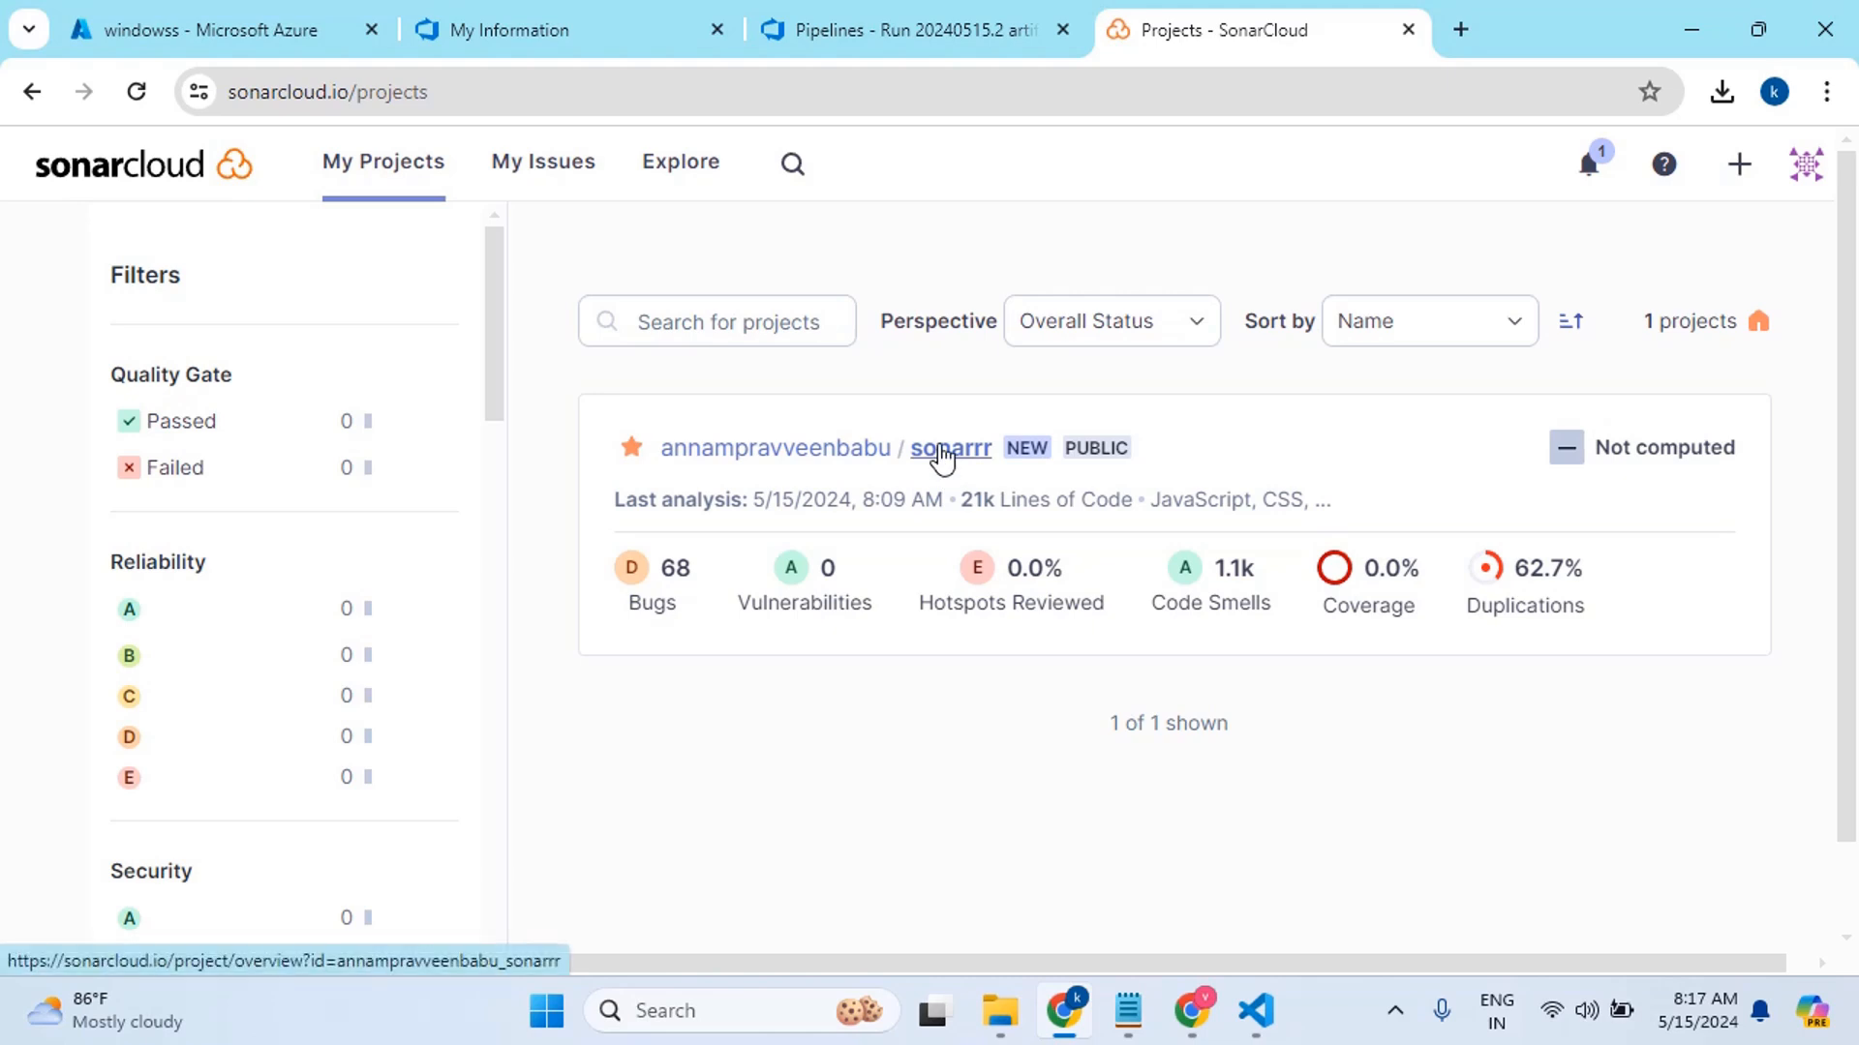
click(945, 453)
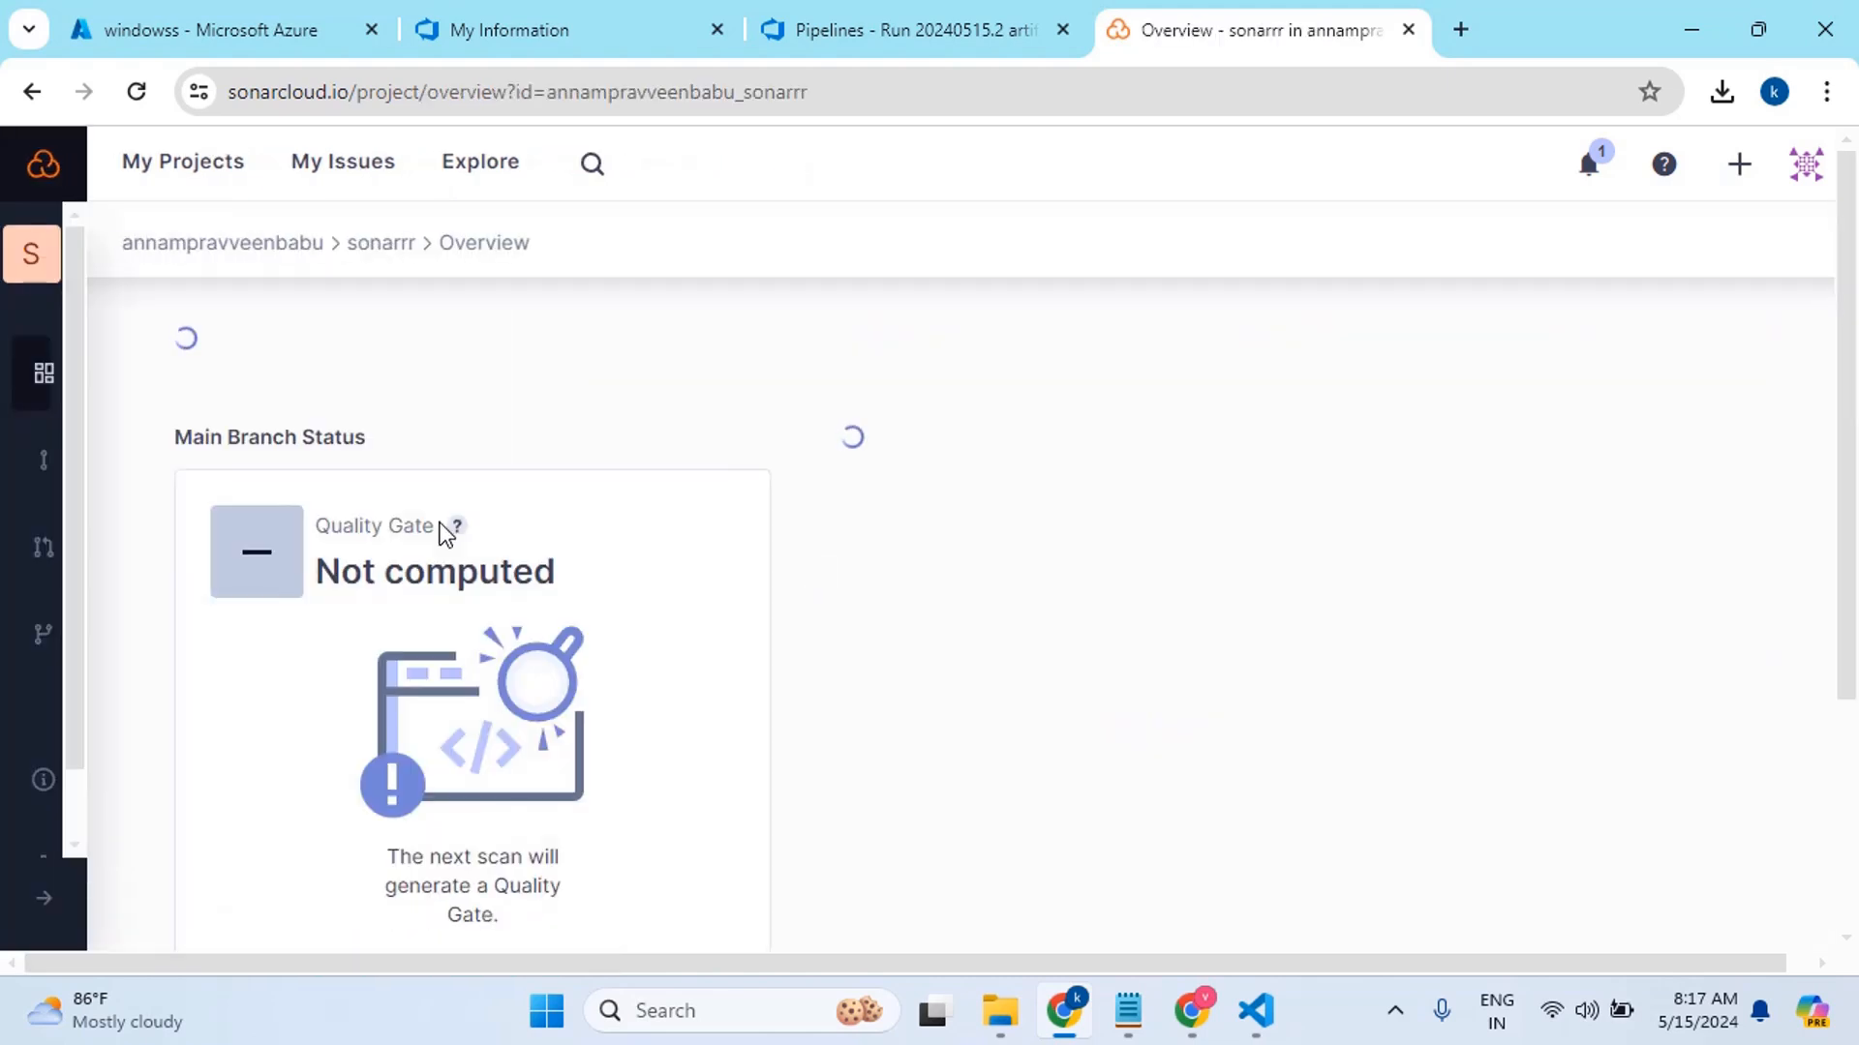
scroll(443, 534, down, 3)
scroll(497, 775, down, 3)
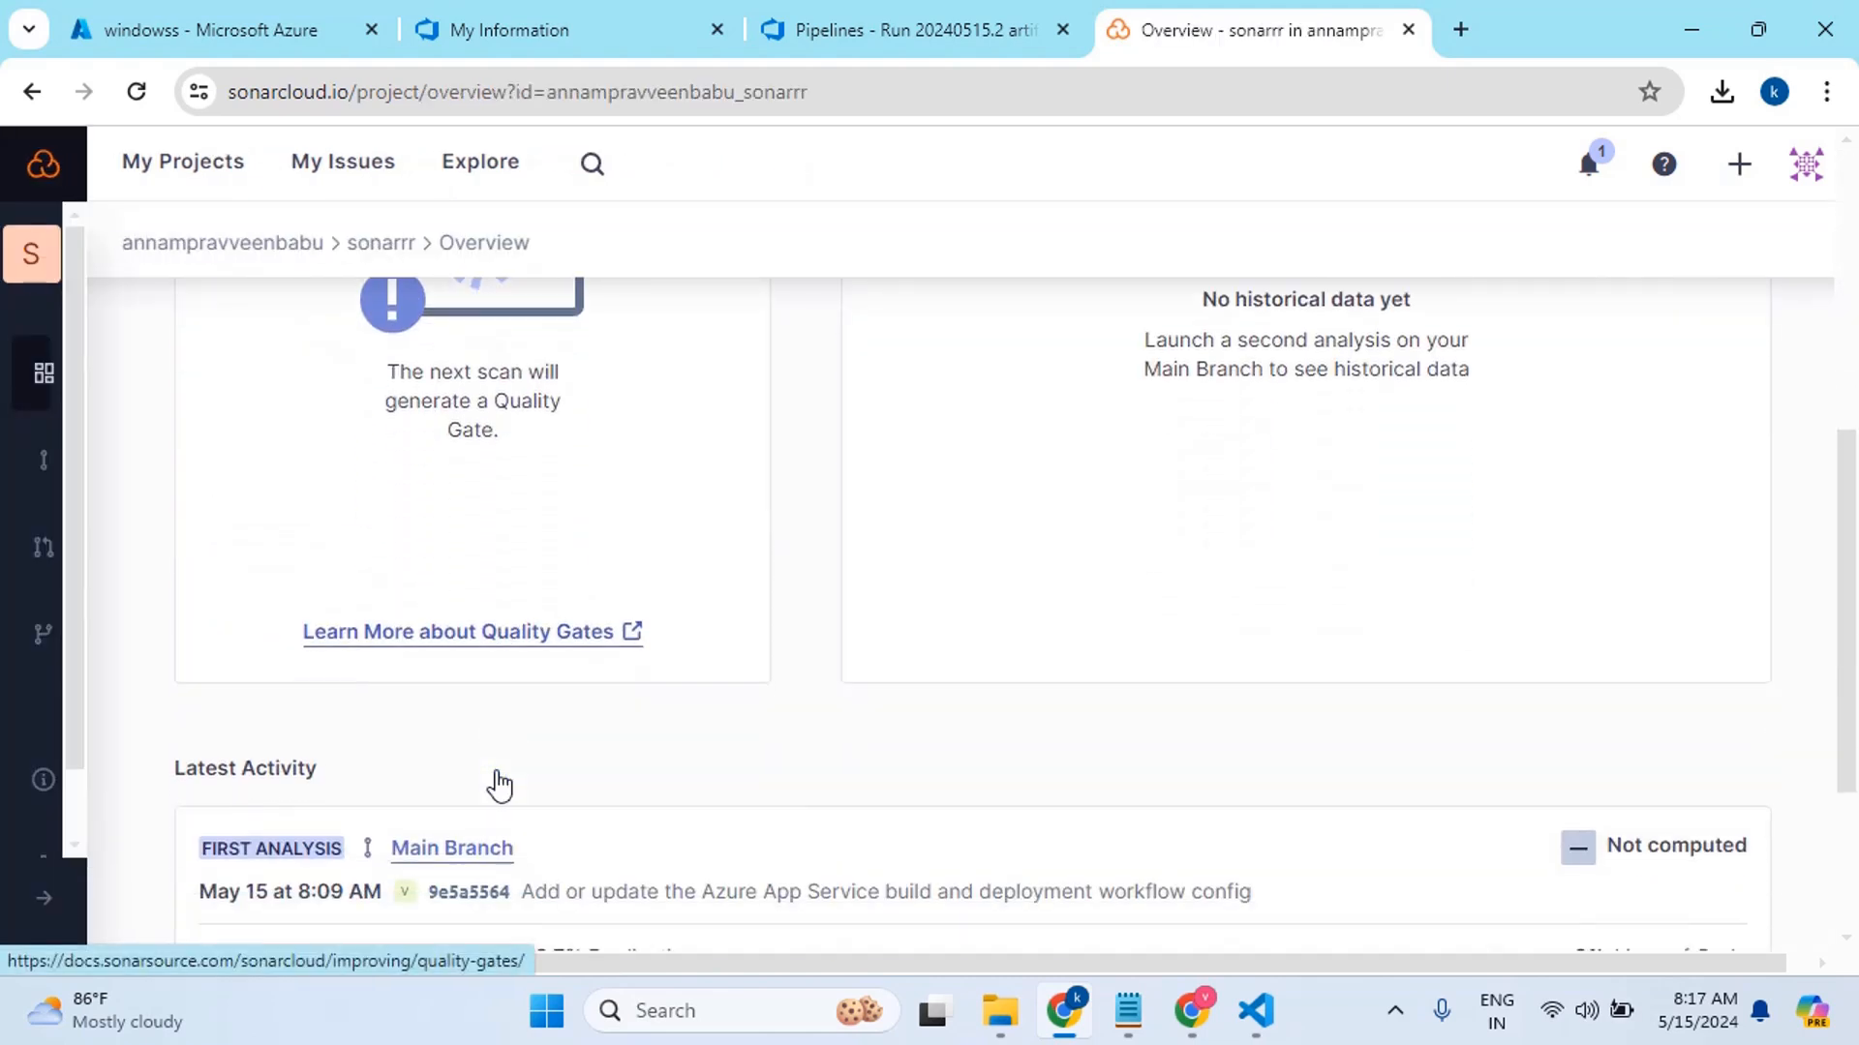
scroll(286, 734, down, 2)
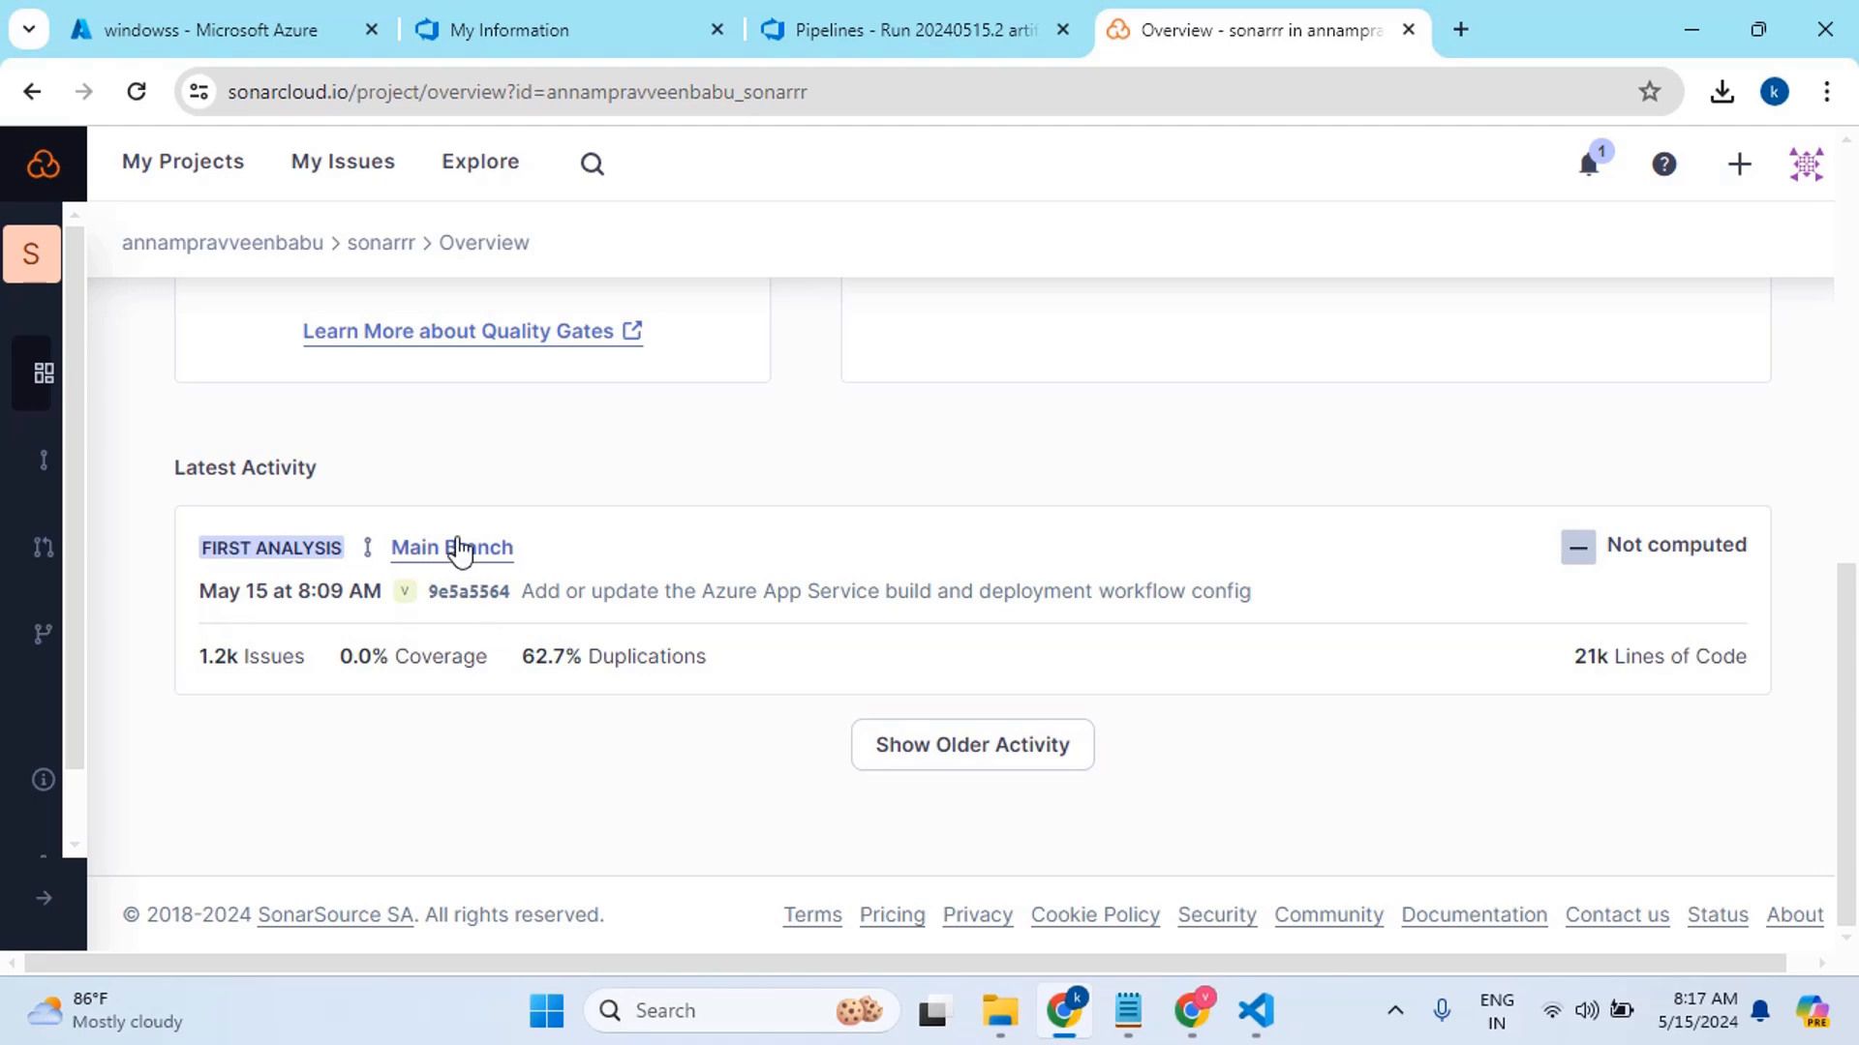
Open the Main Branch summary and review its reliability, maintainability, coverage, duplications and security hotspots measures
click(459, 548)
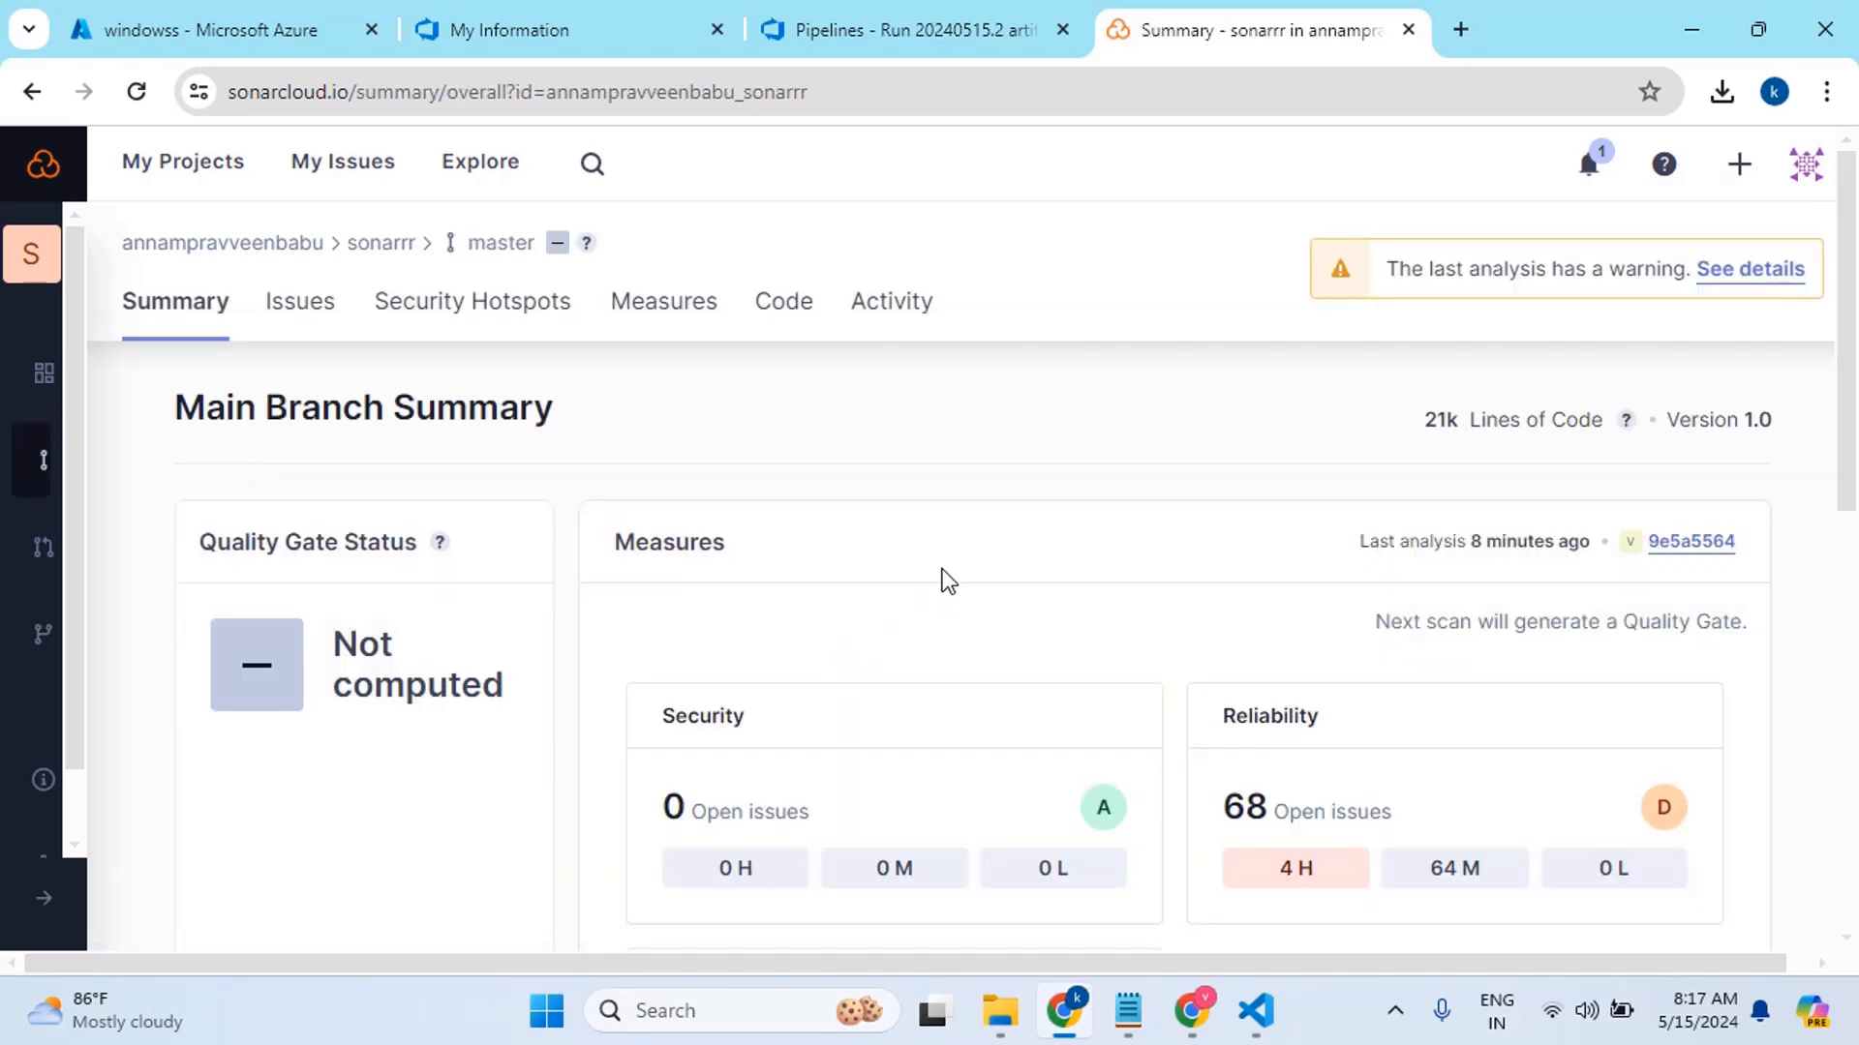
scroll(946, 576, down, 1)
scroll(877, 607, down, 1)
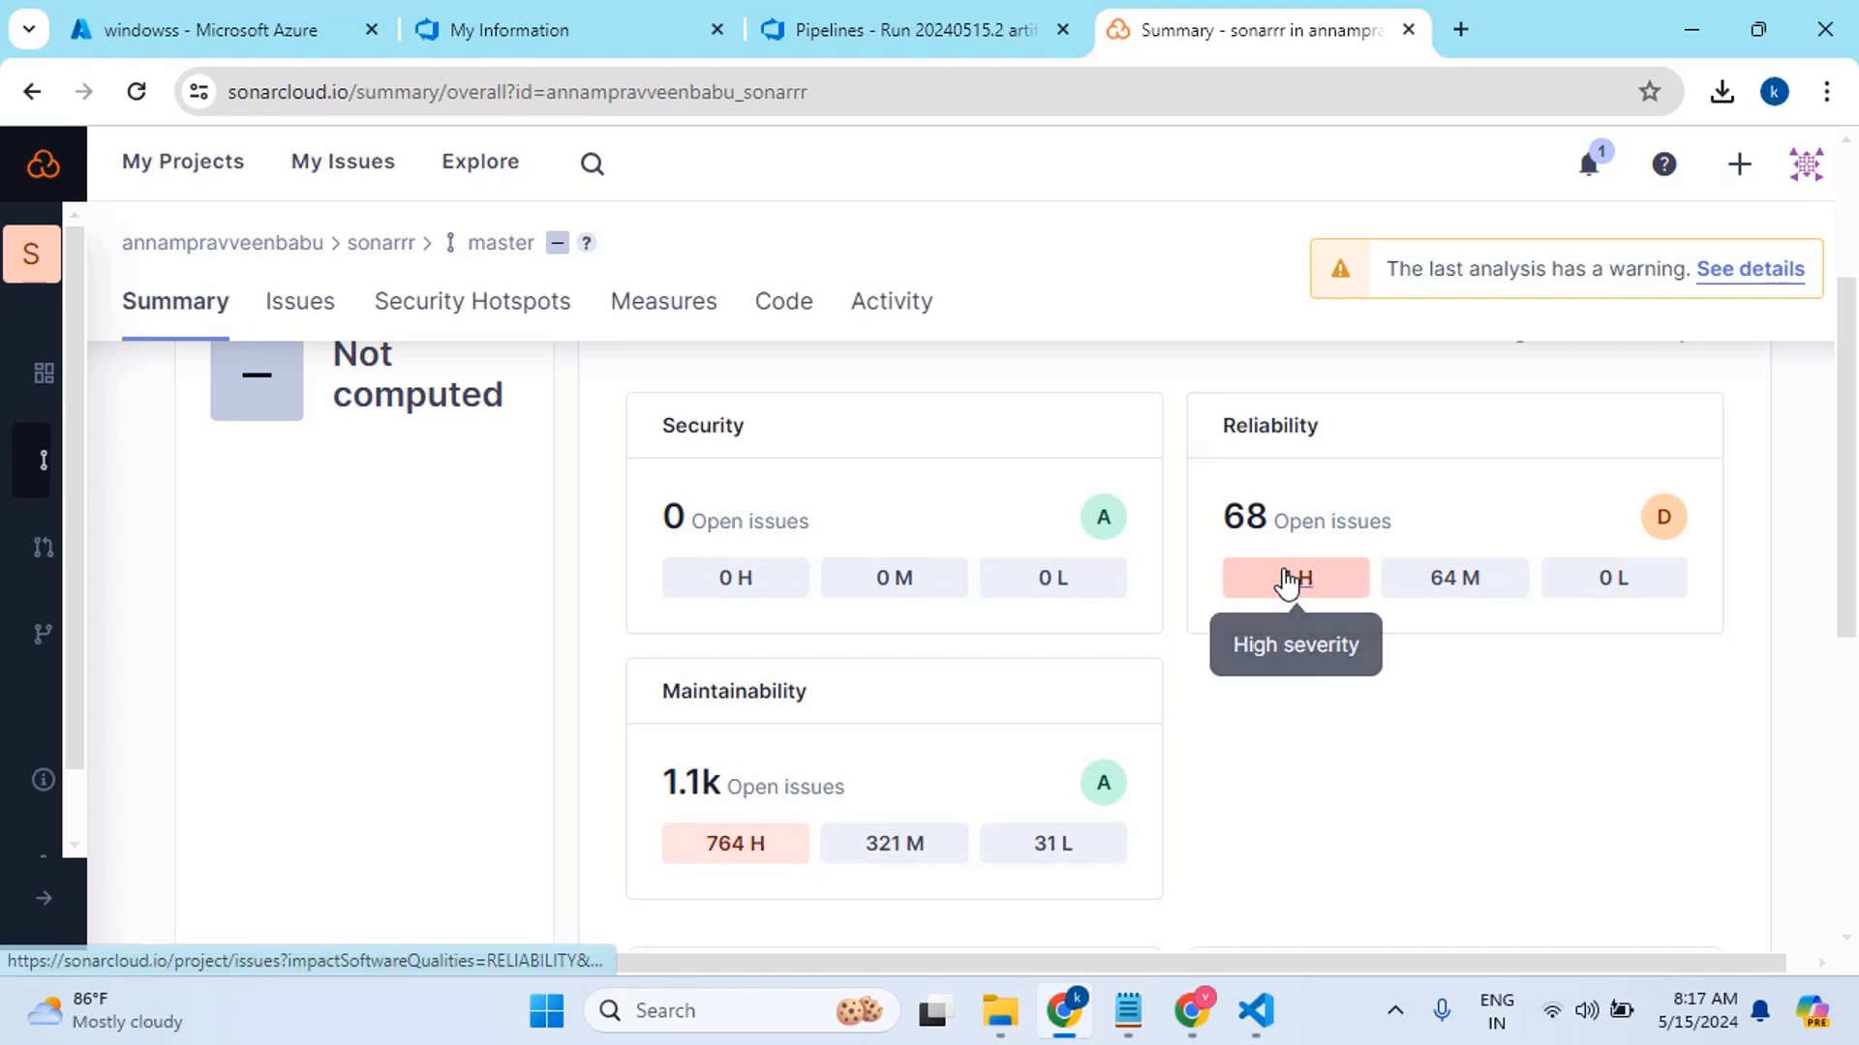
scroll(772, 664, down, 4)
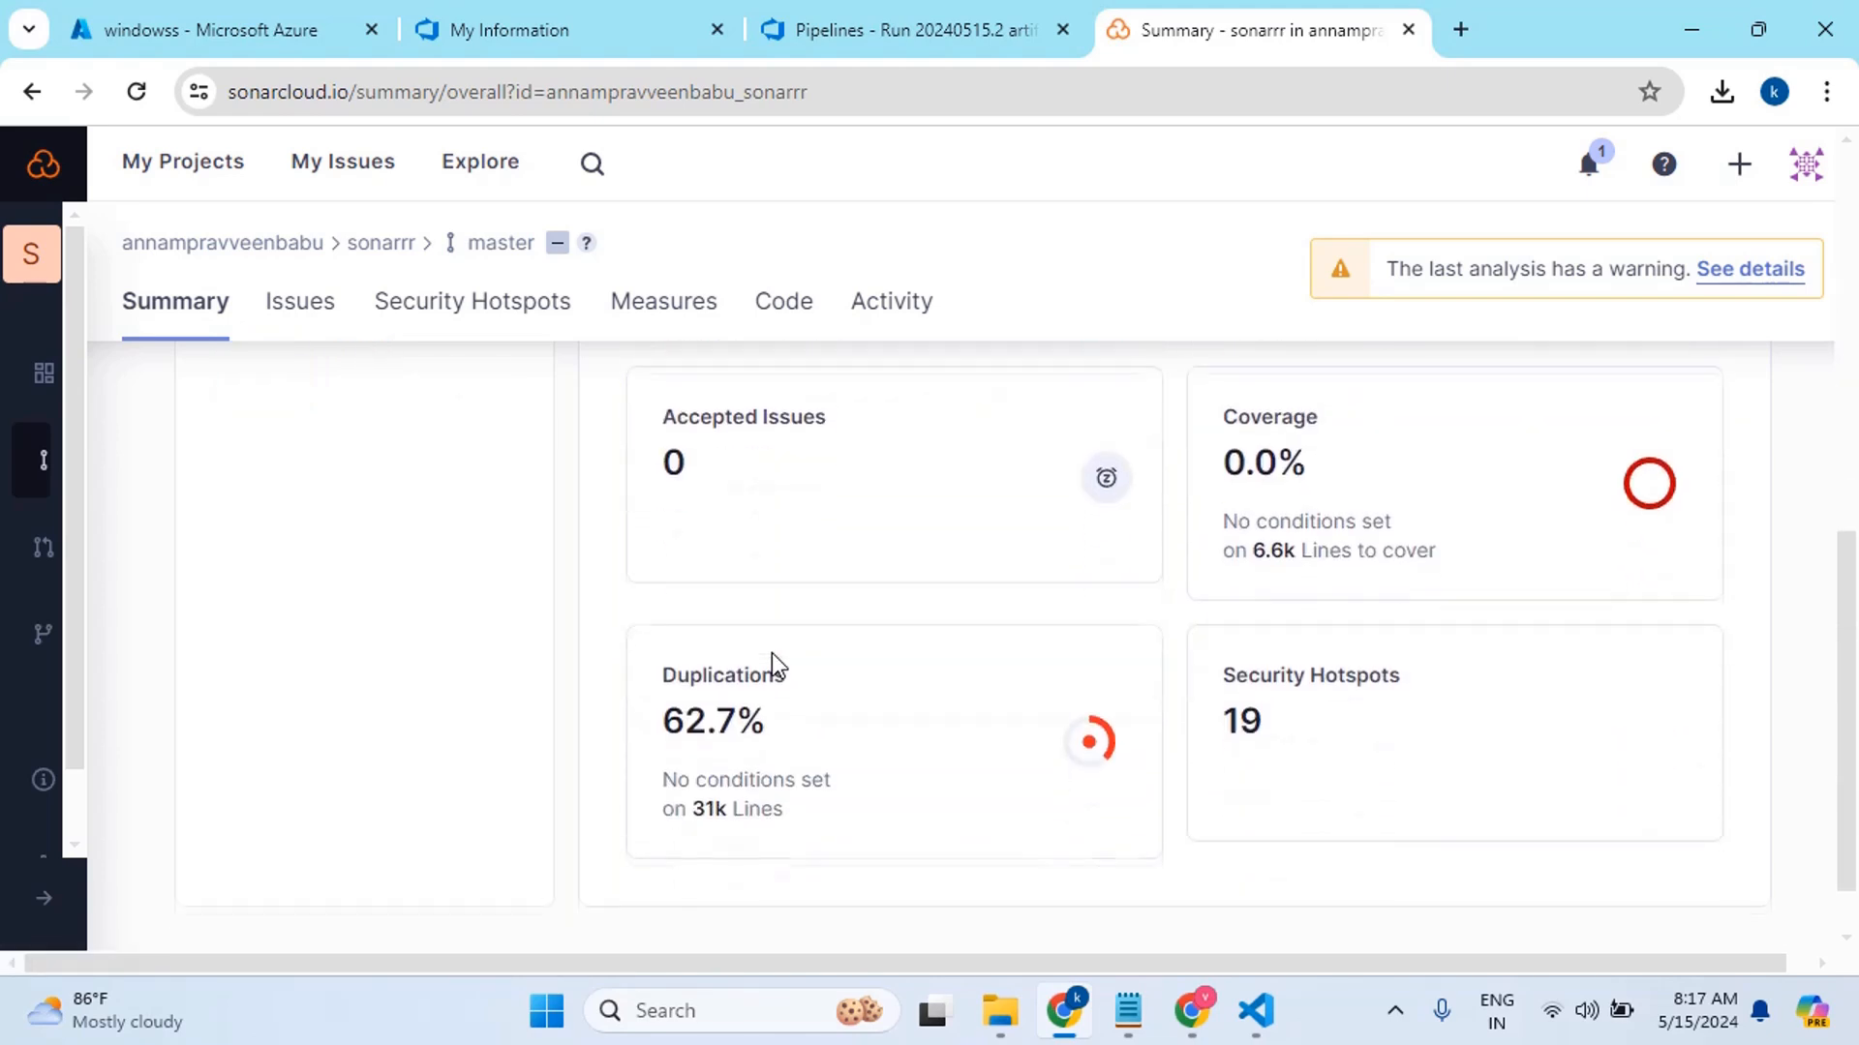
scroll(772, 664, down, 1)
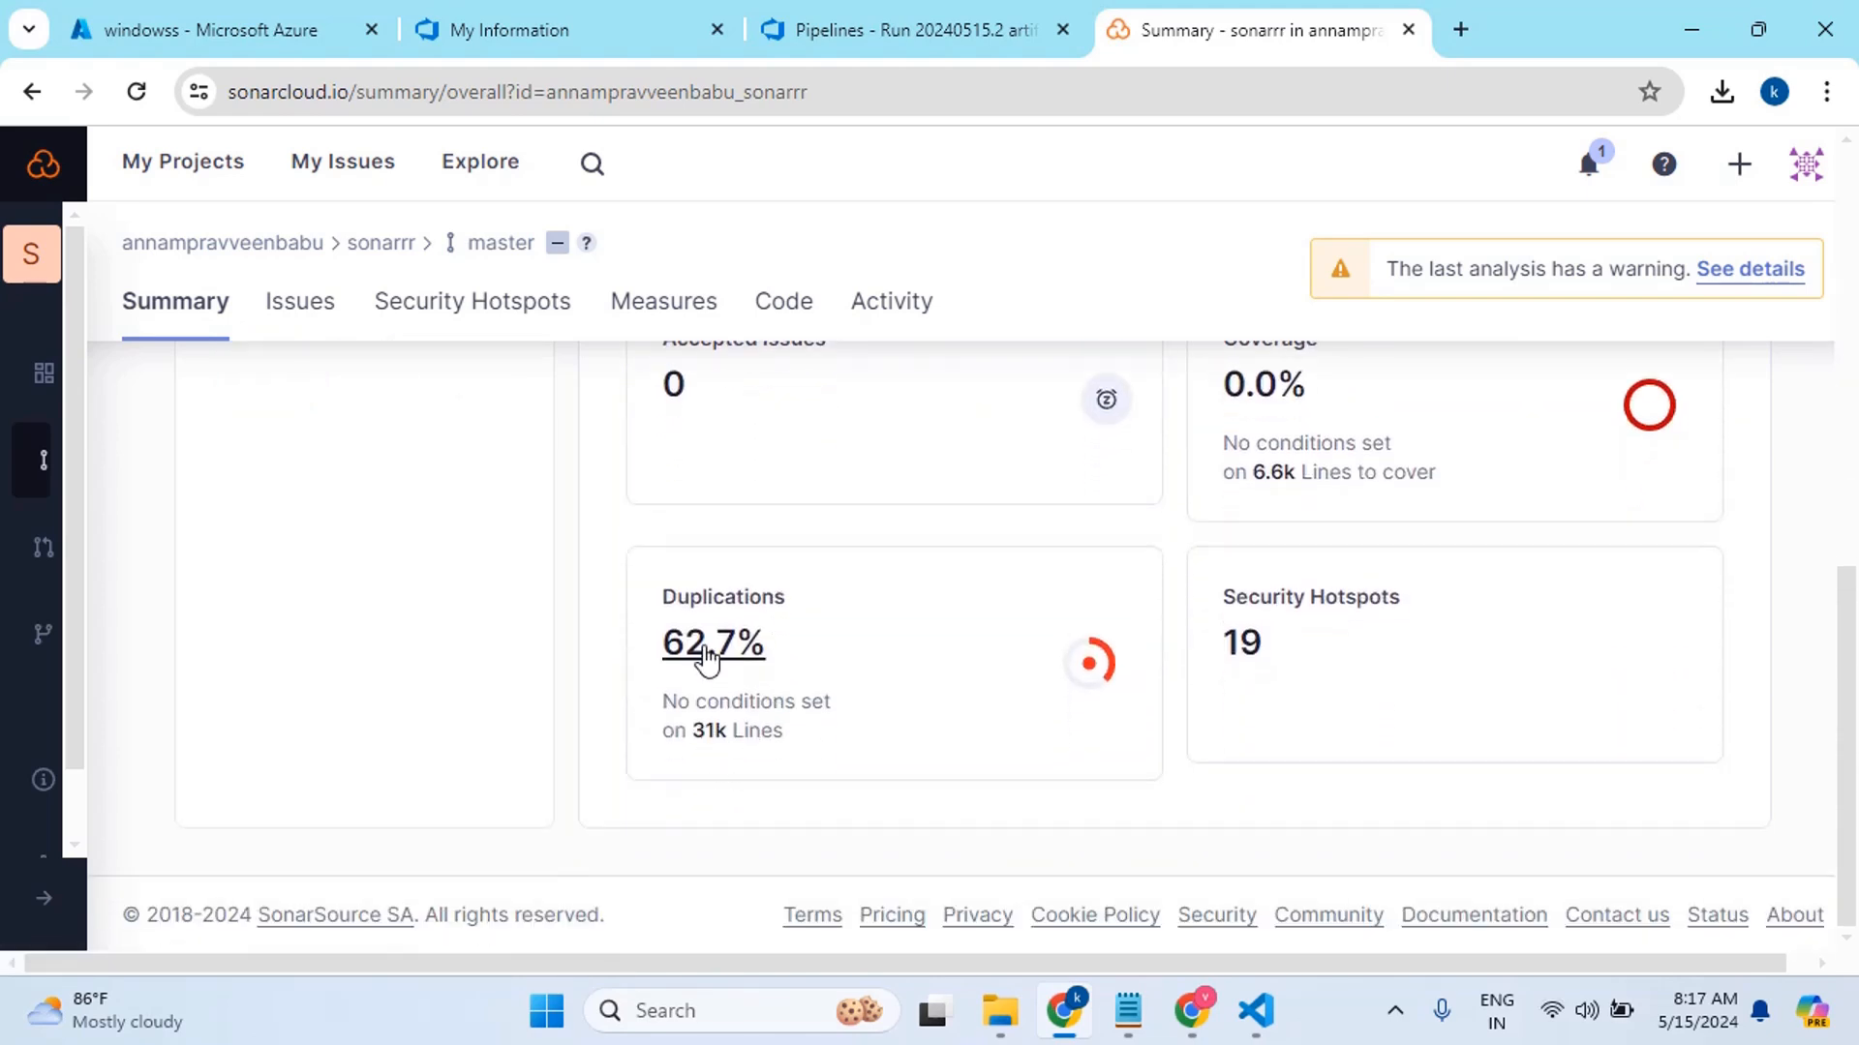
Open the Duplications measure, review the files with duplicated lines and check the metric's history
click(712, 662)
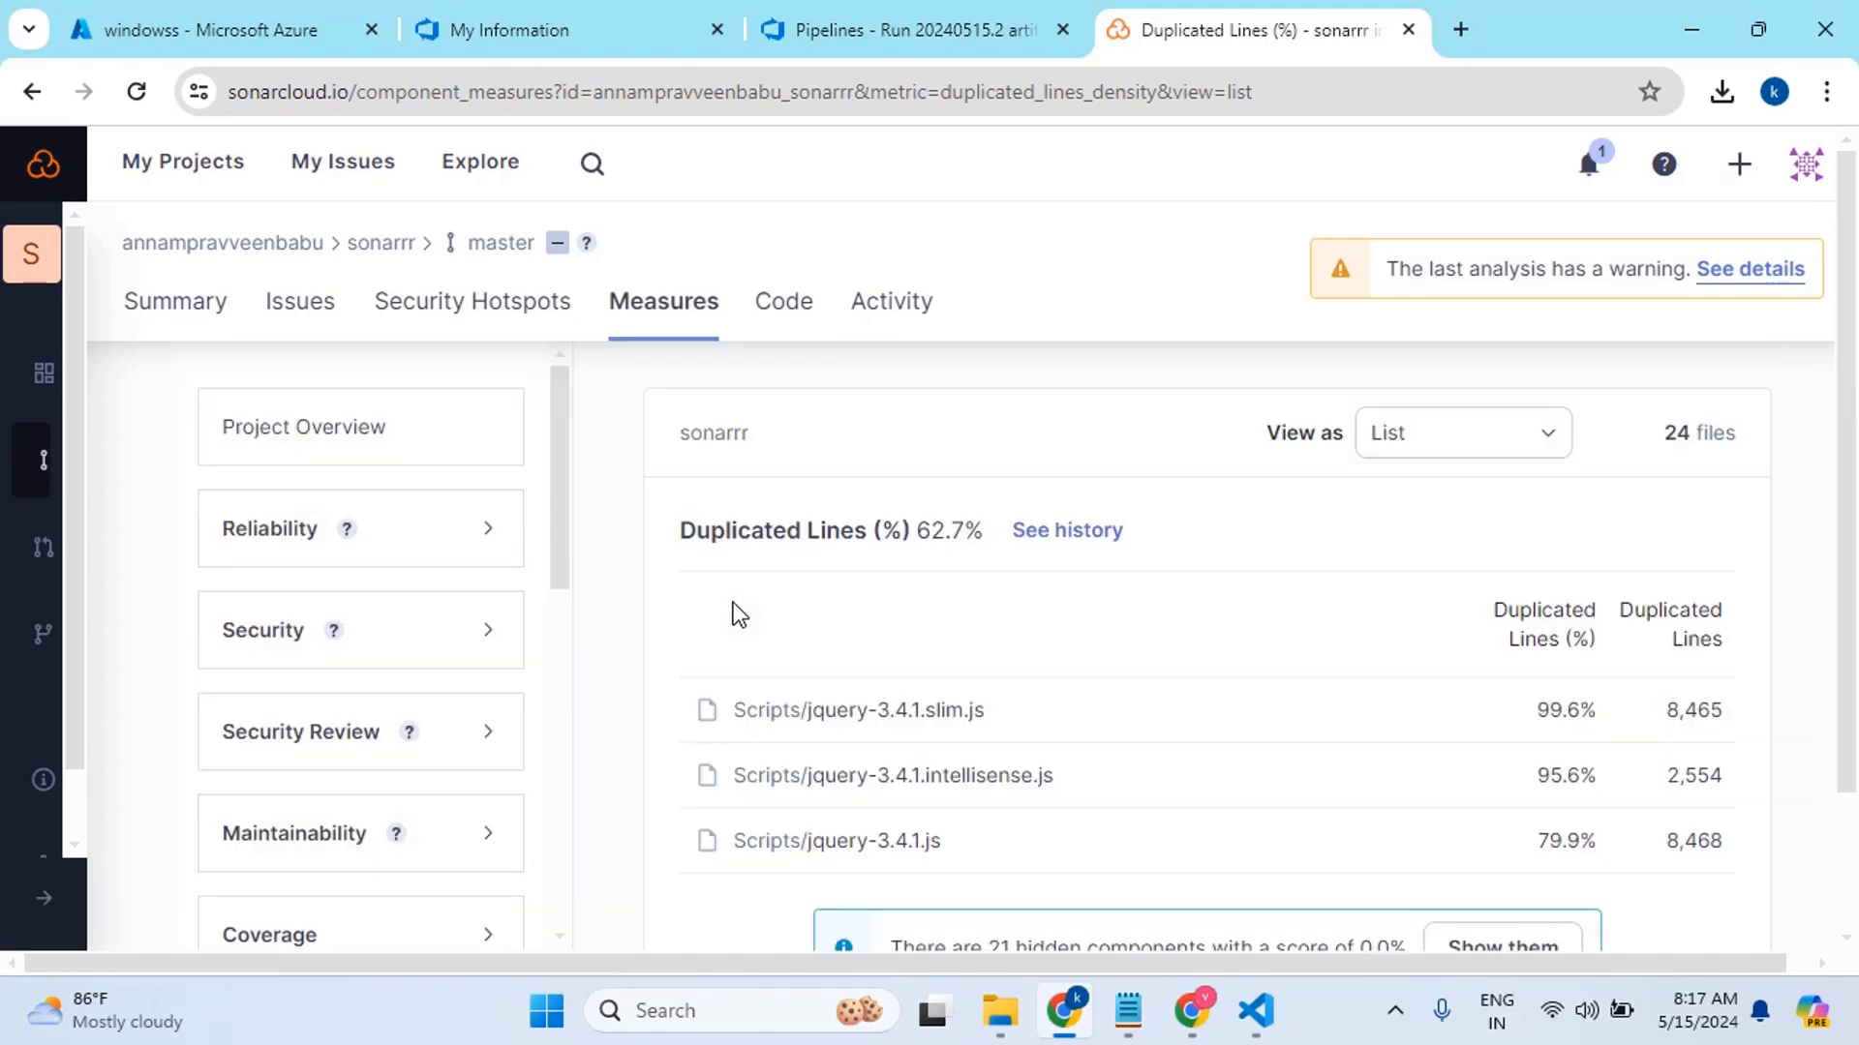
scroll(784, 620, down, 1)
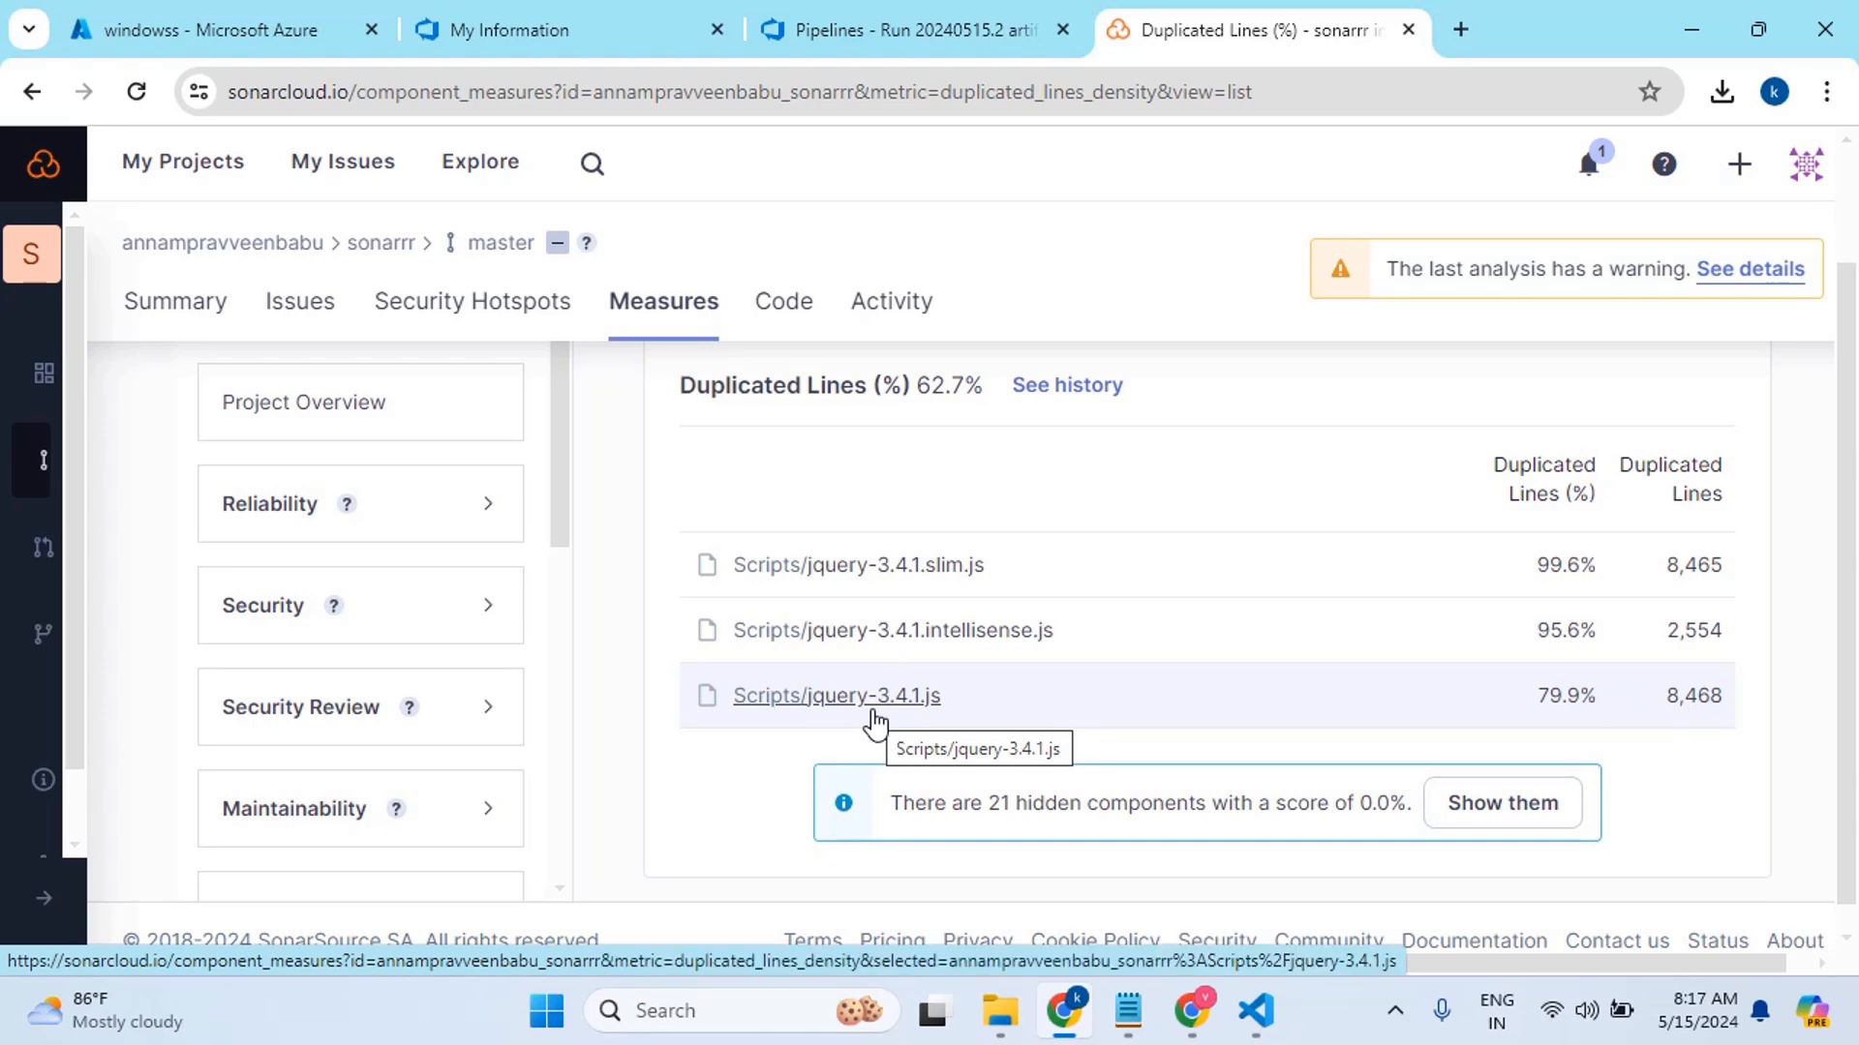
scroll(881, 711, up, 1)
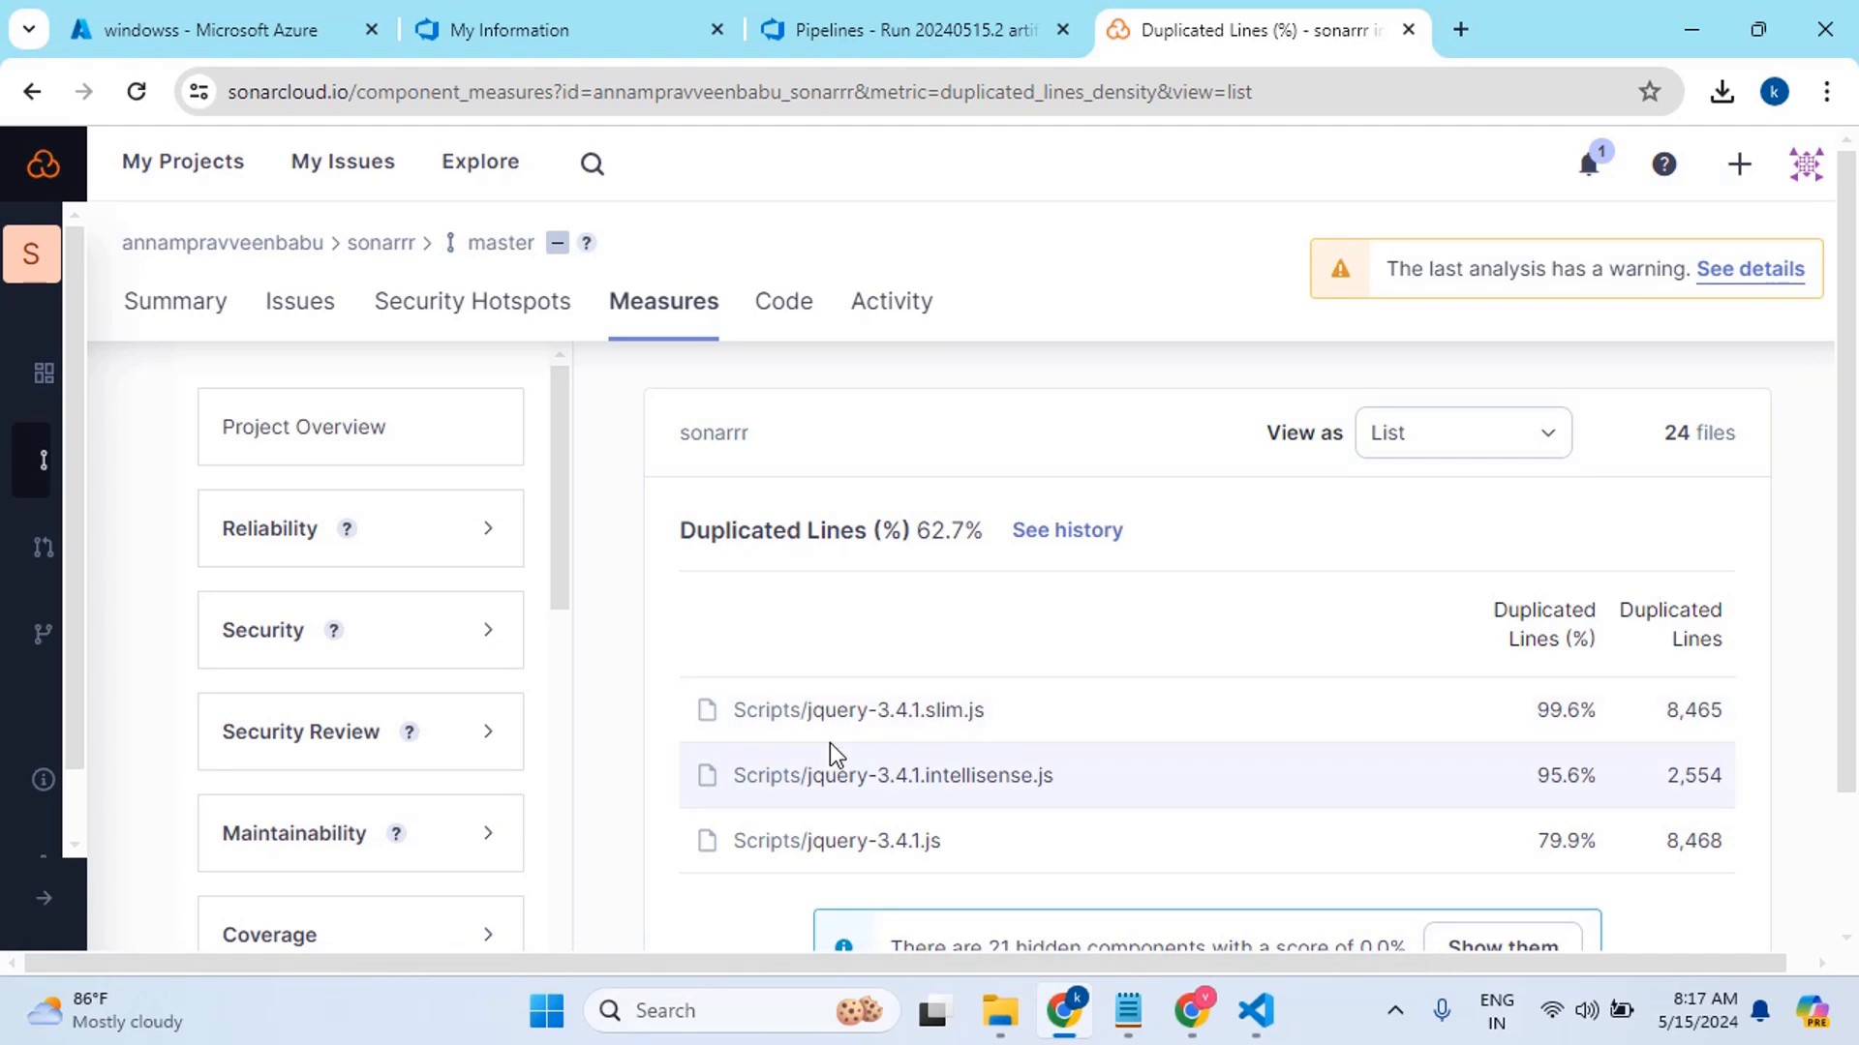
scroll(924, 740, down, 1)
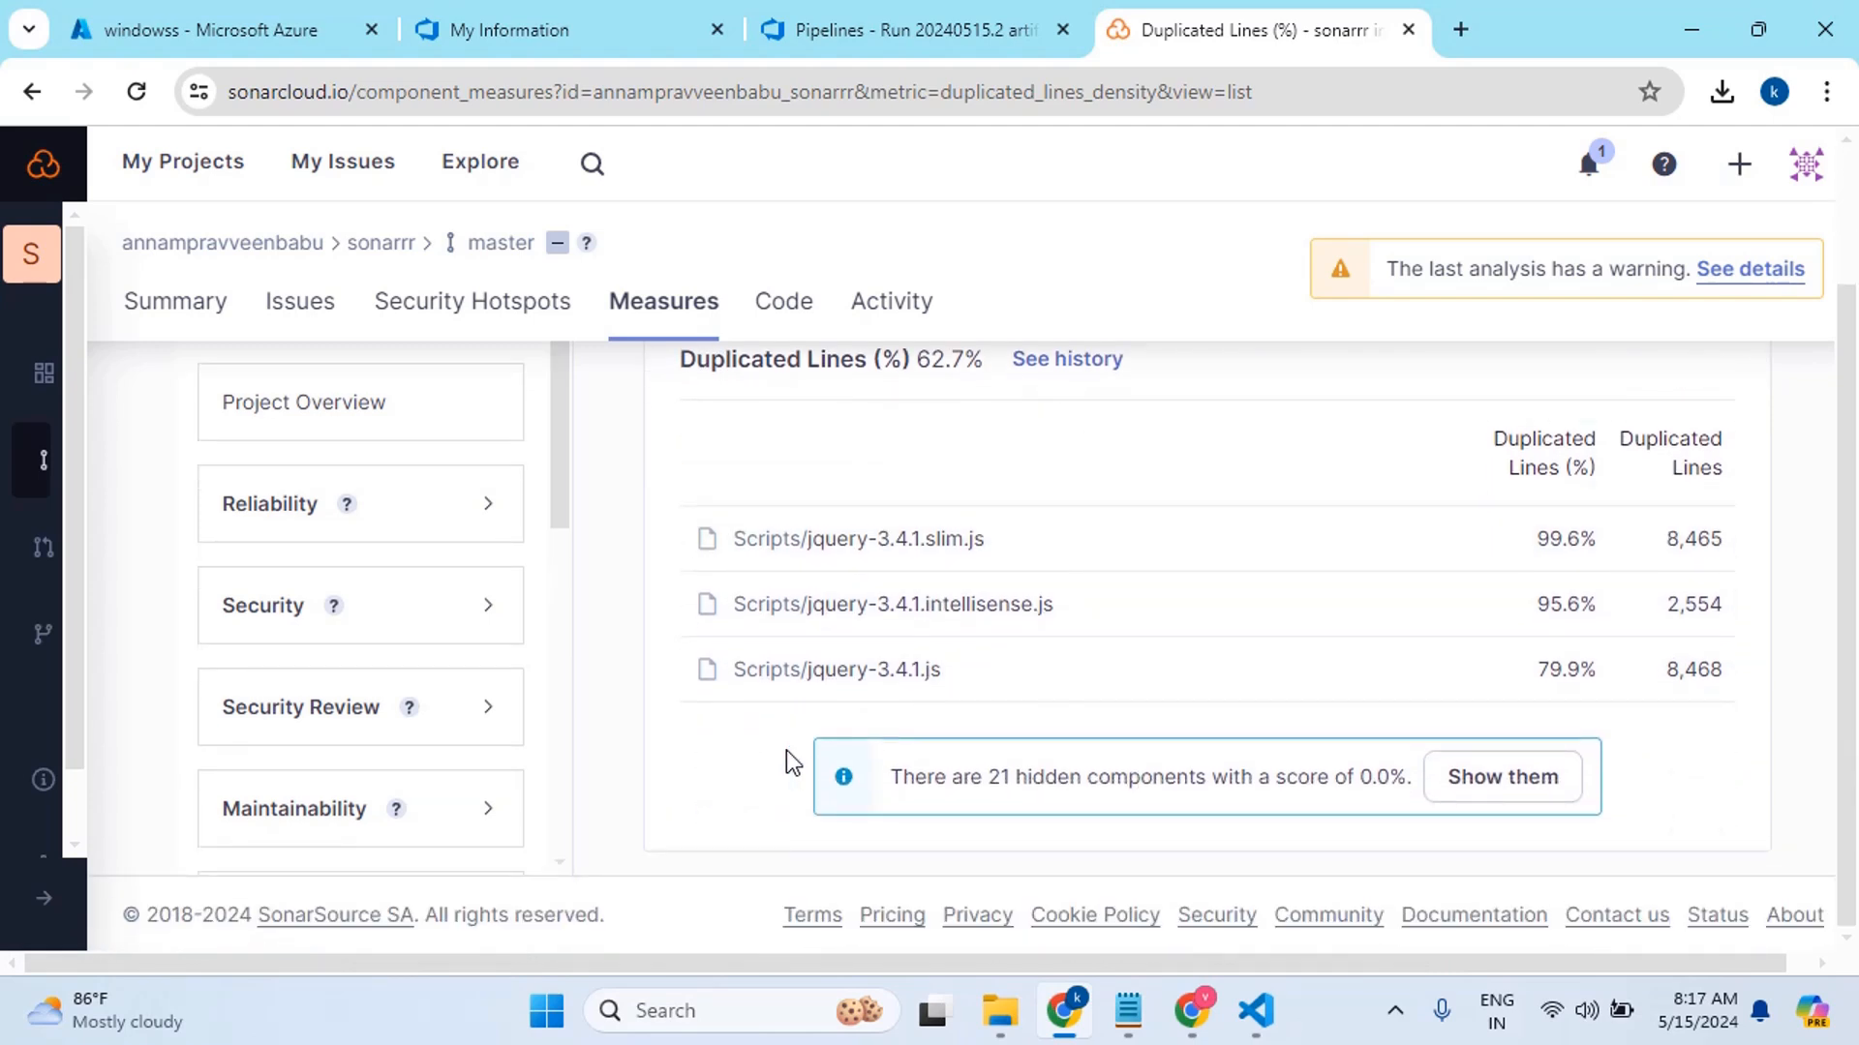
scroll(789, 760, up, 1)
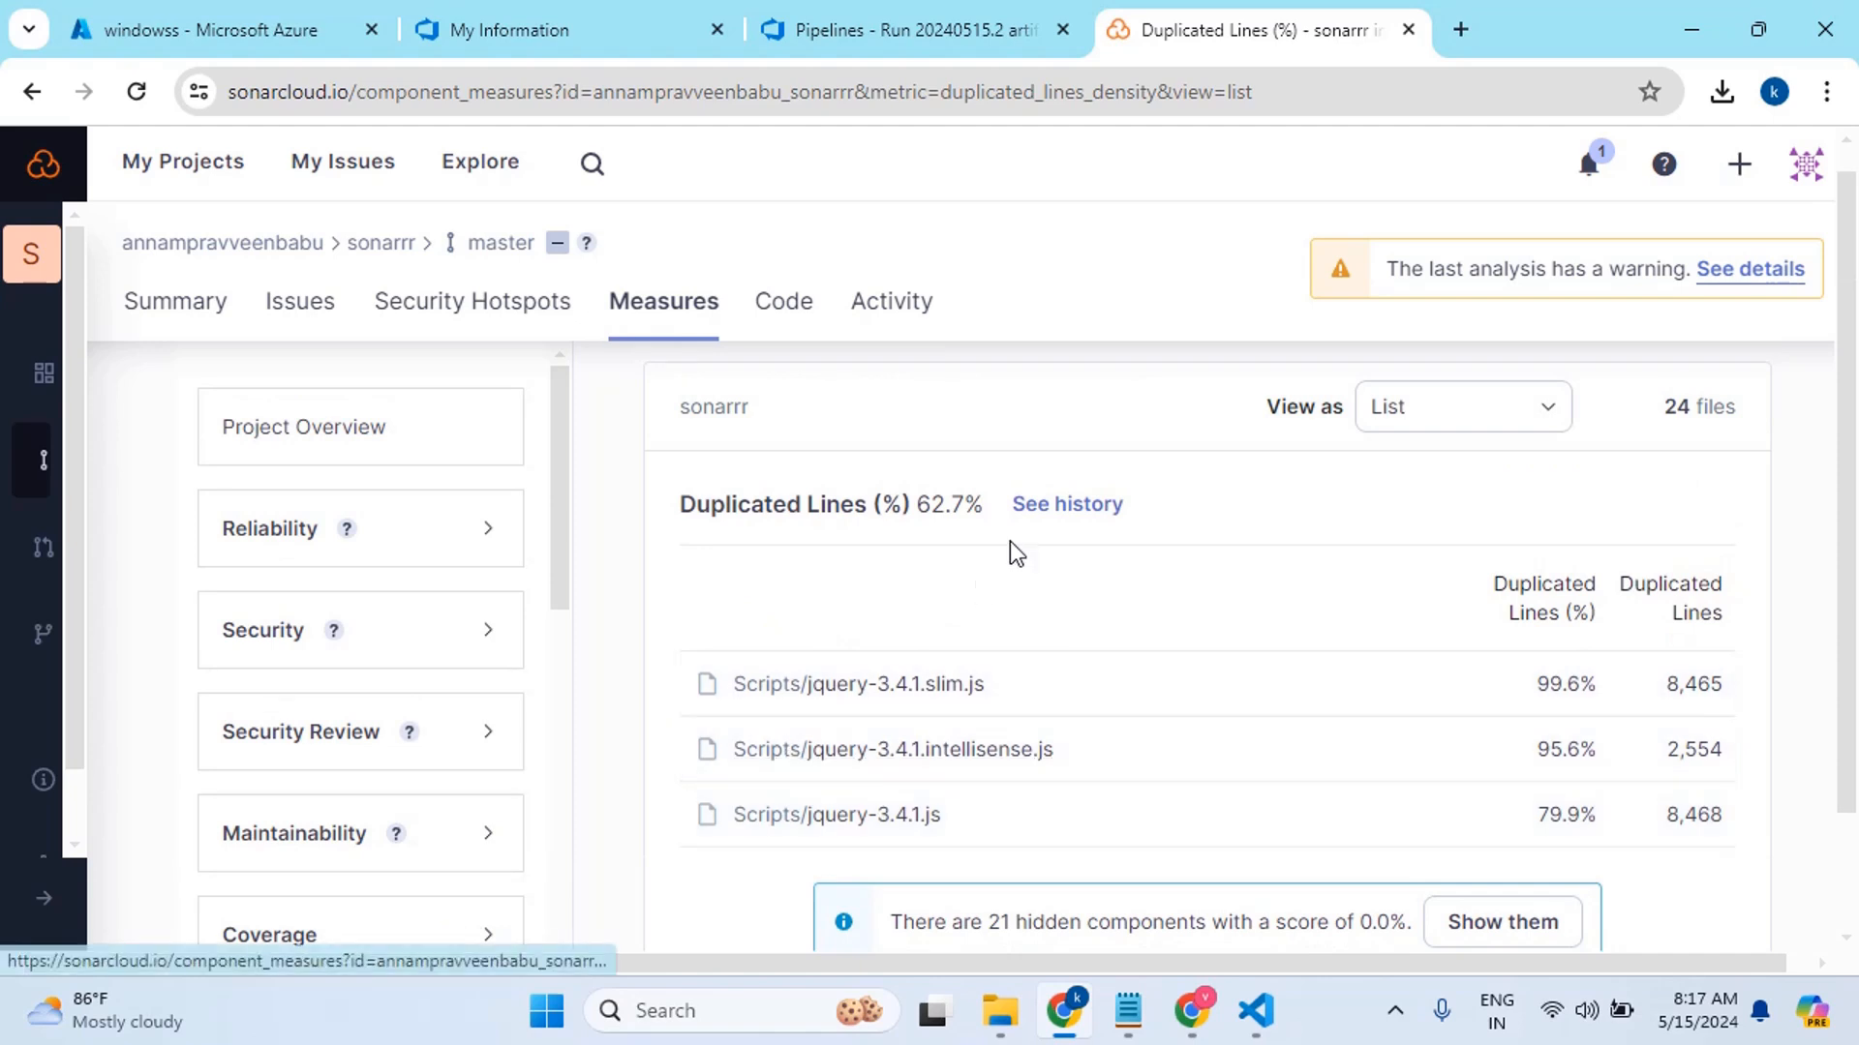
click(1084, 506)
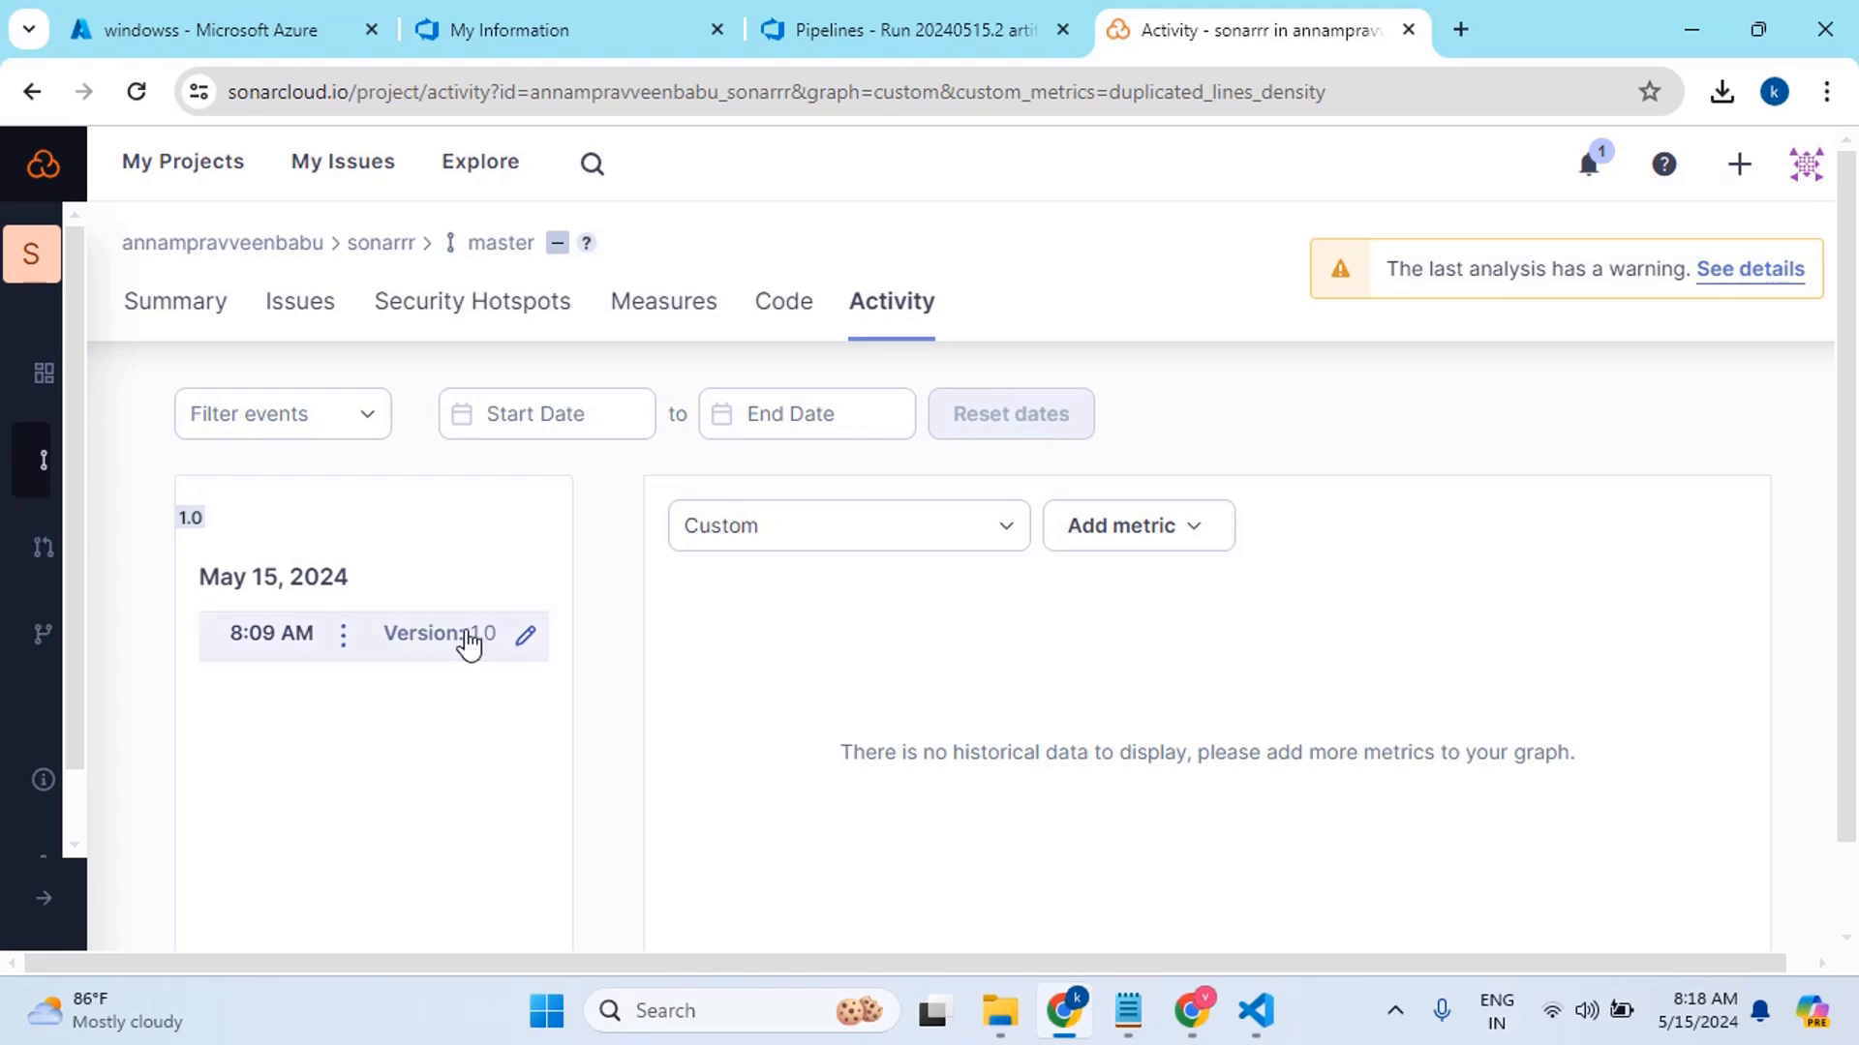
Return to the duplicated lines list and open Scripts/jquery-3.4.1.slim.js to examine its marked code lines
click(32, 94)
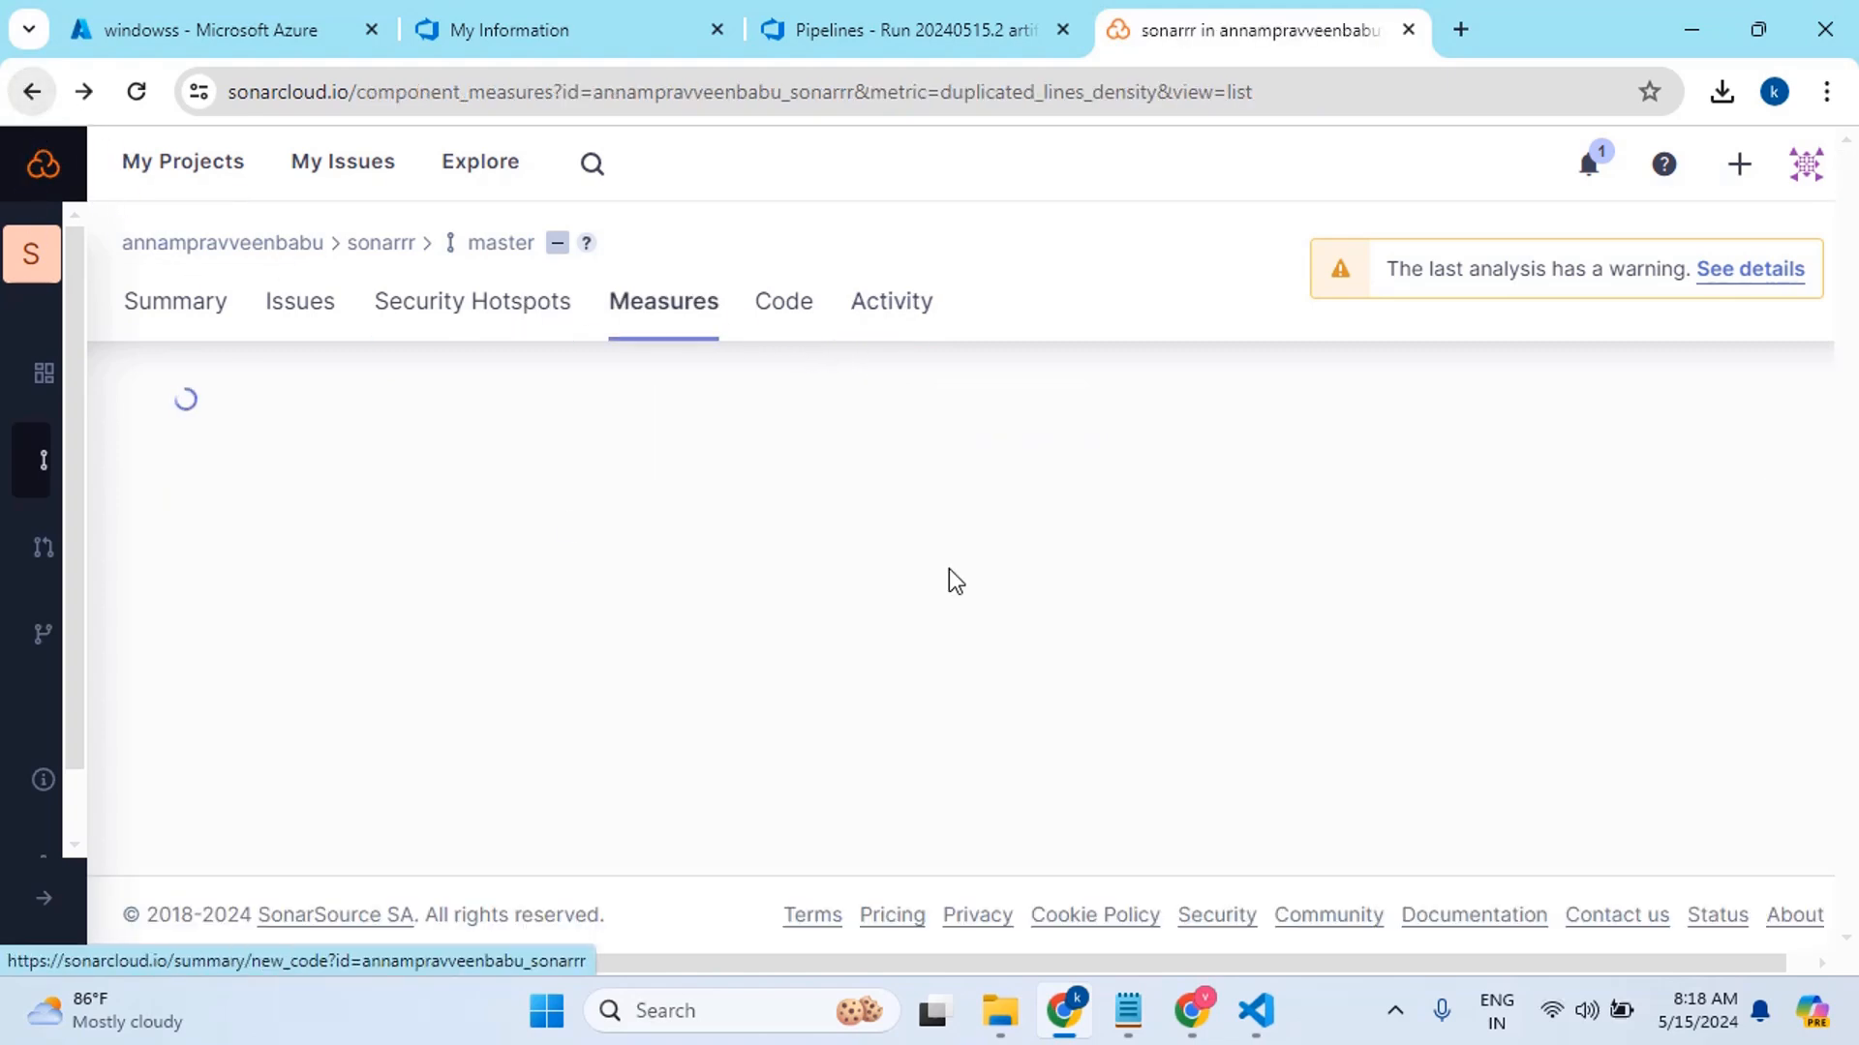
click(826, 714)
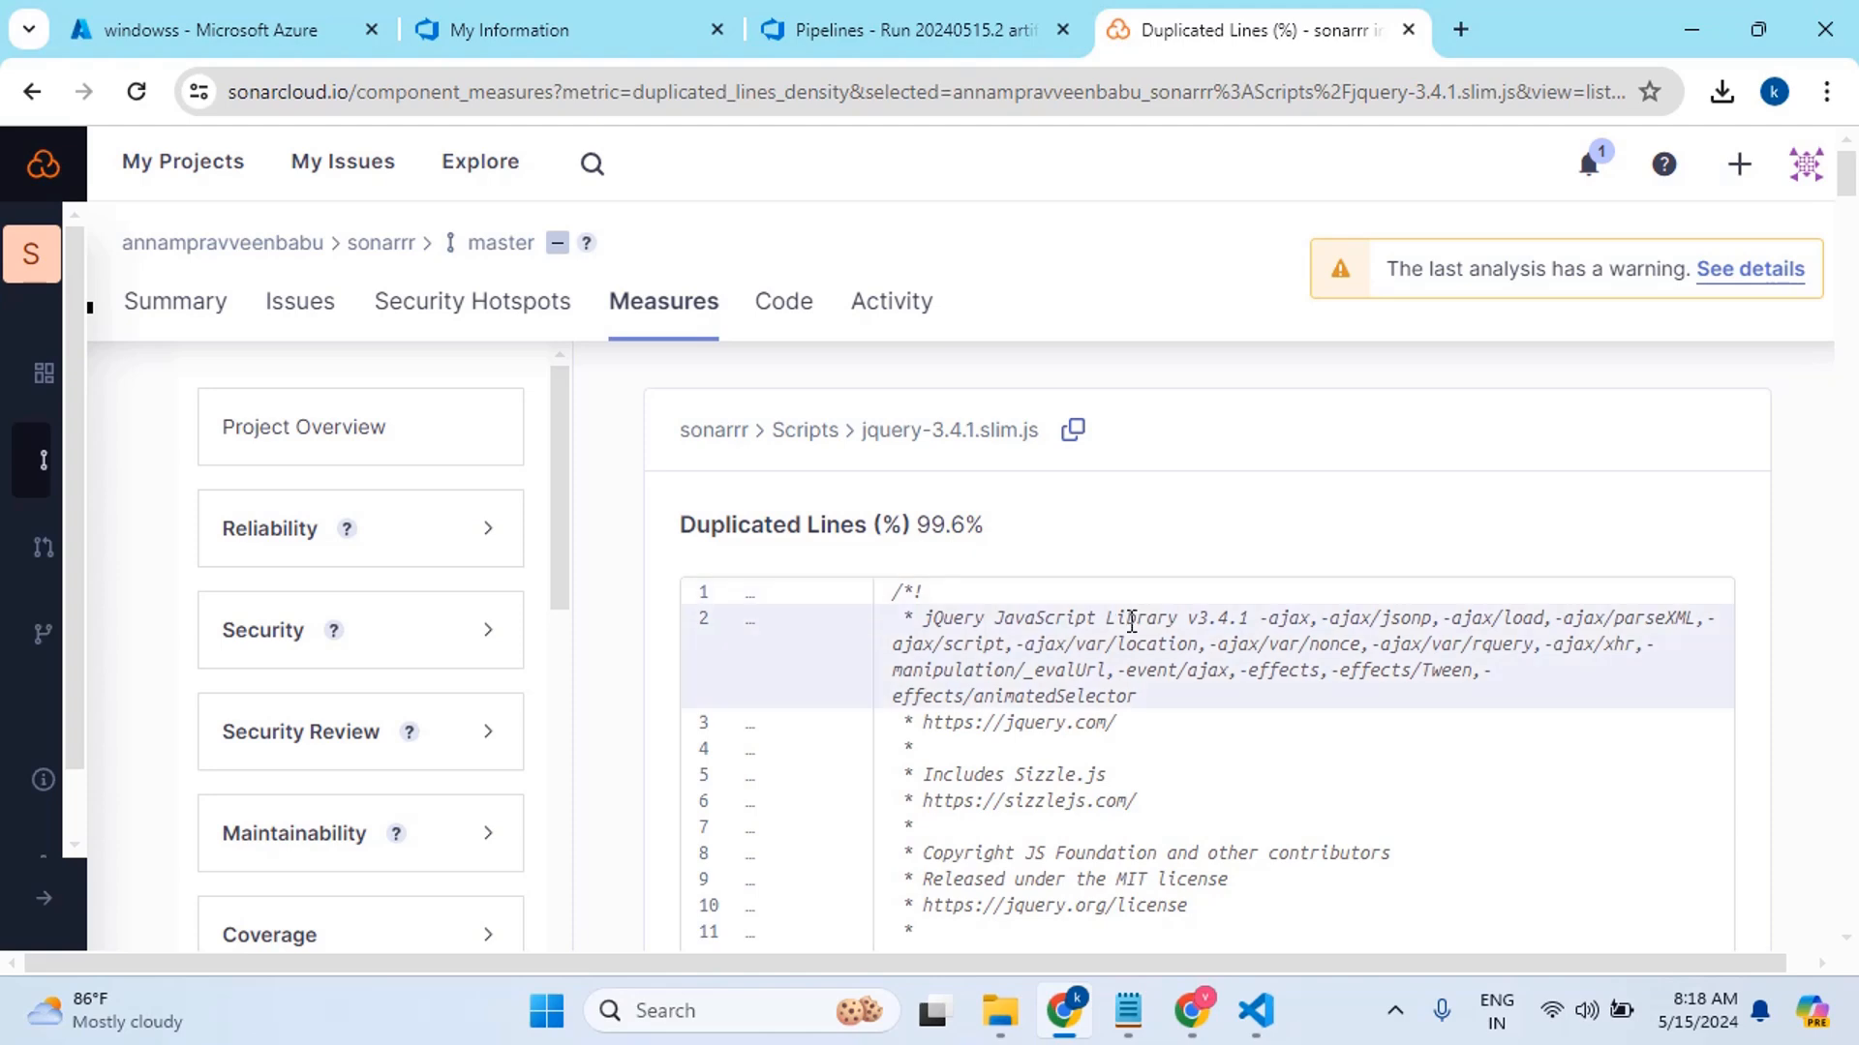
scroll(1129, 634, down, 5)
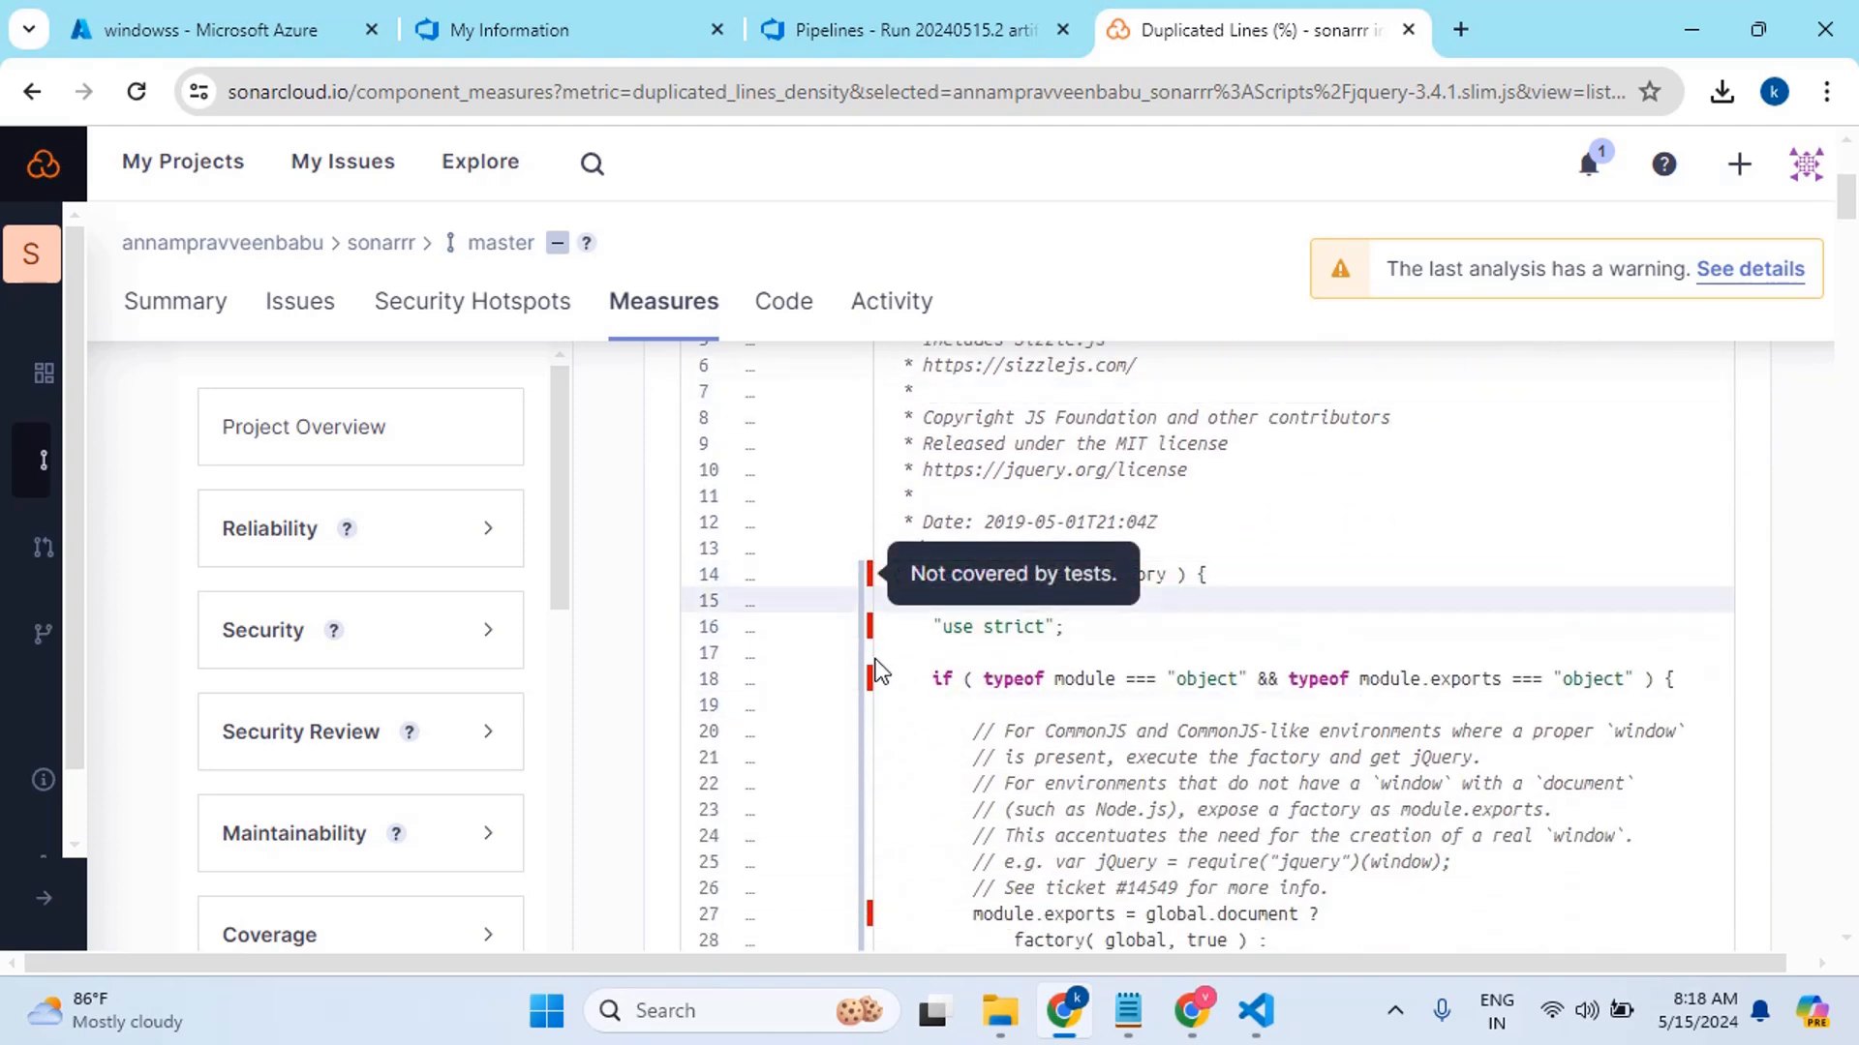